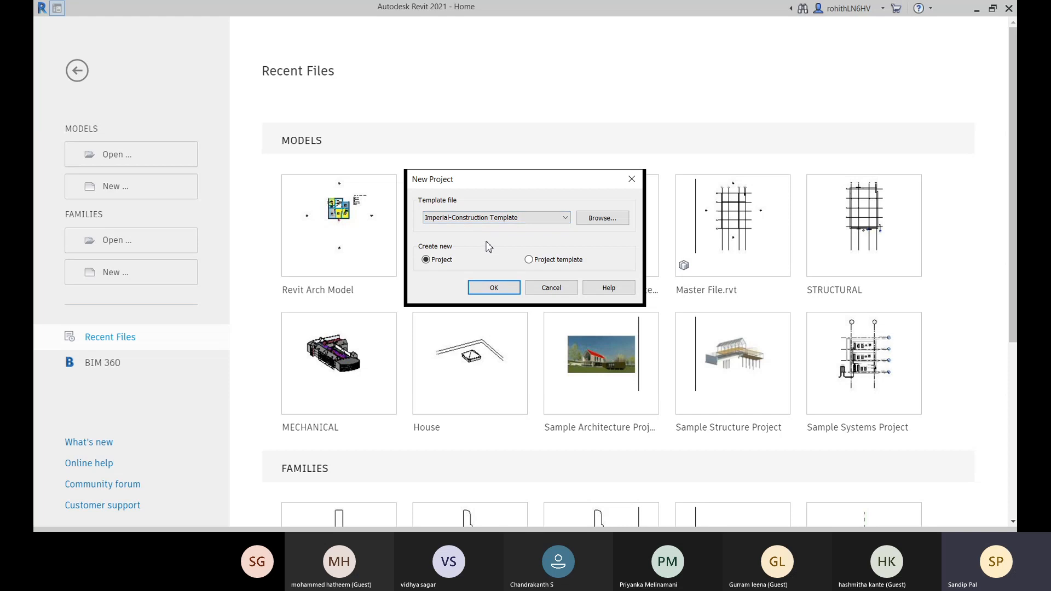
- Create a new project from the Metric-Architectural Template
left_click(525, 218)
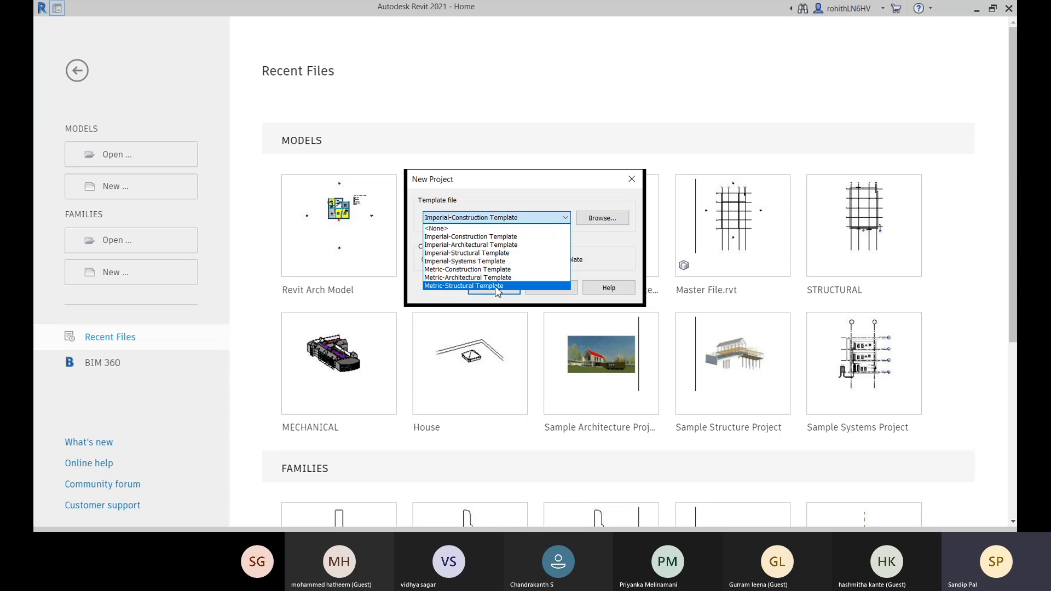
left_click(446, 278)
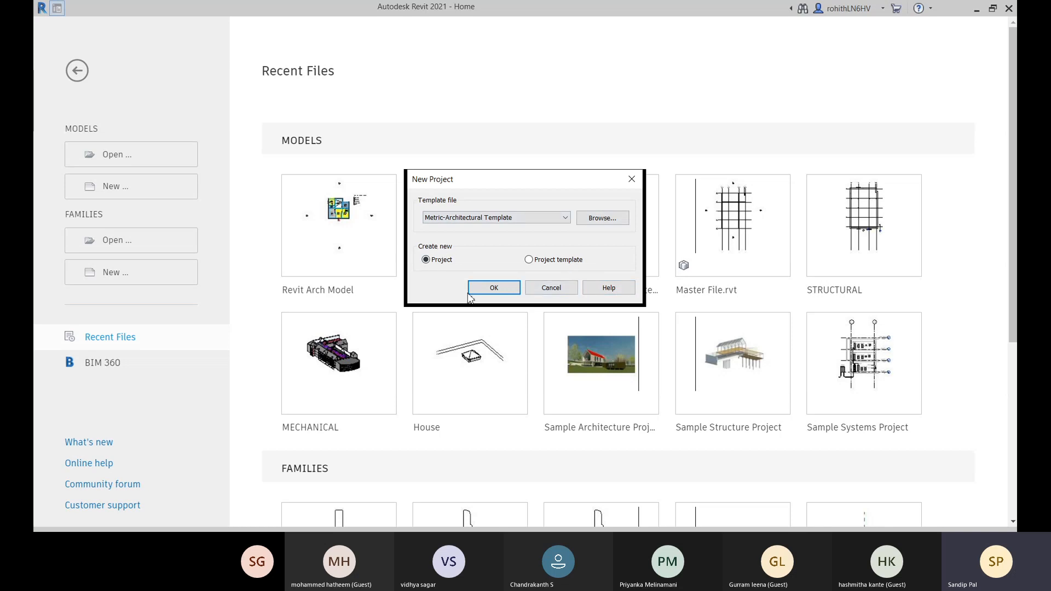
left_click(493, 289)
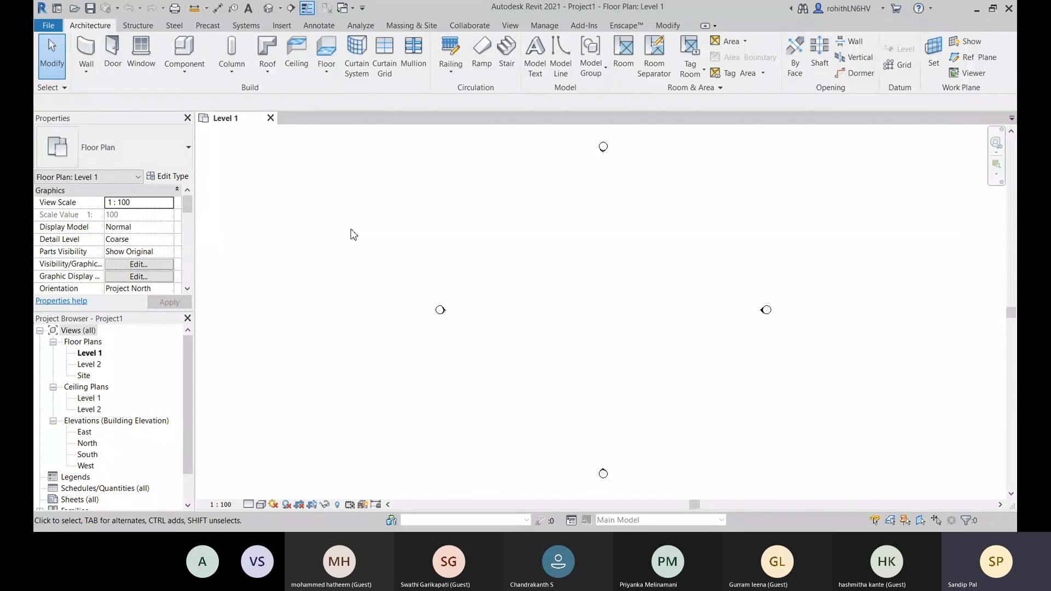
- Start an architectural wall and examine the basic, curtain and stacked wall types available for it
left_click(86, 72)
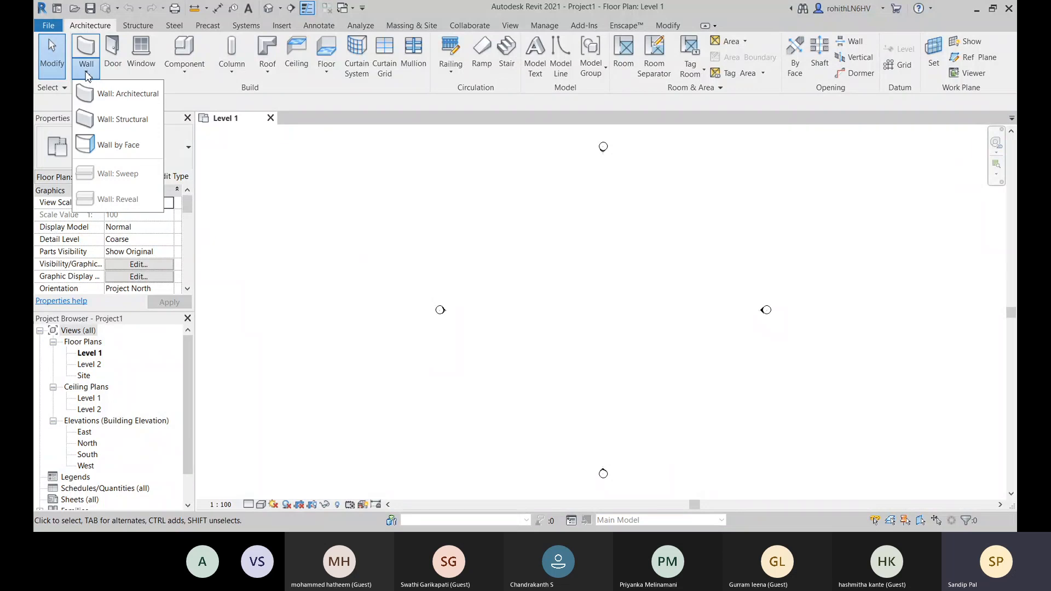
left_click(109, 94)
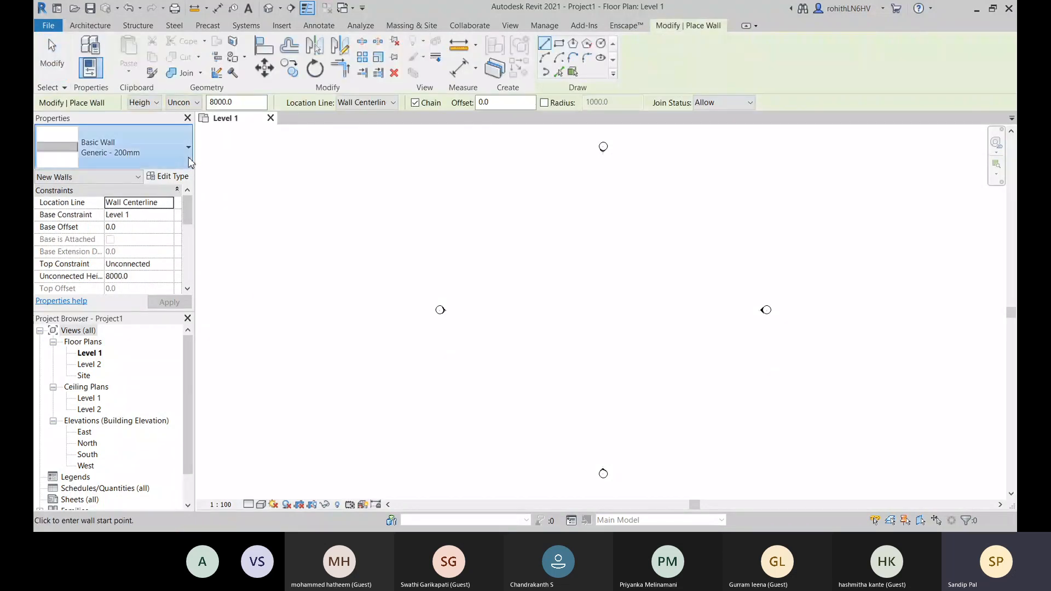
left_click(158, 150)
scroll(82, 211, "up", 2)
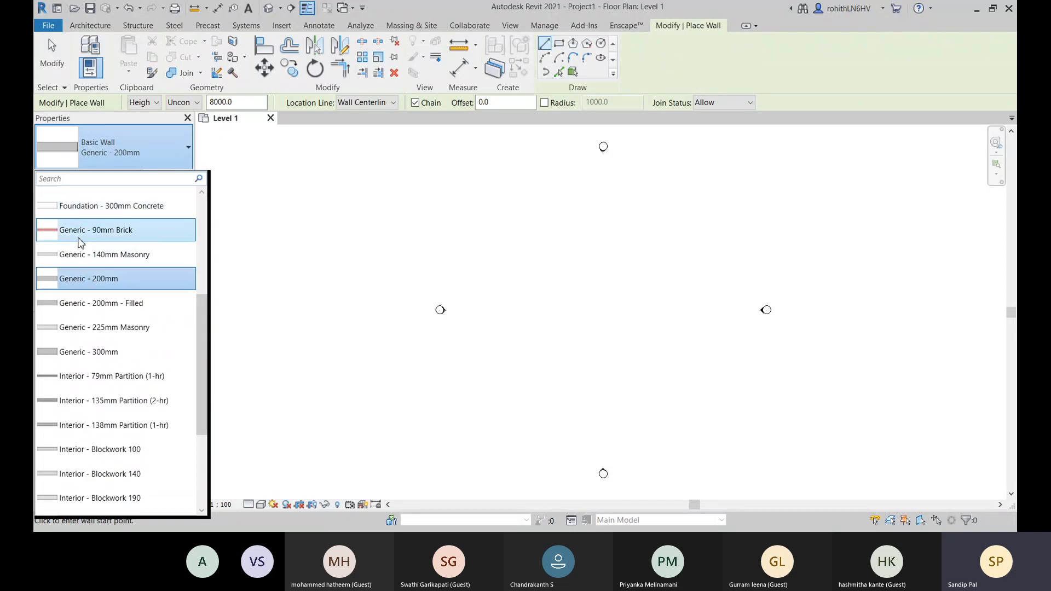
scroll(164, 316, "down", 6)
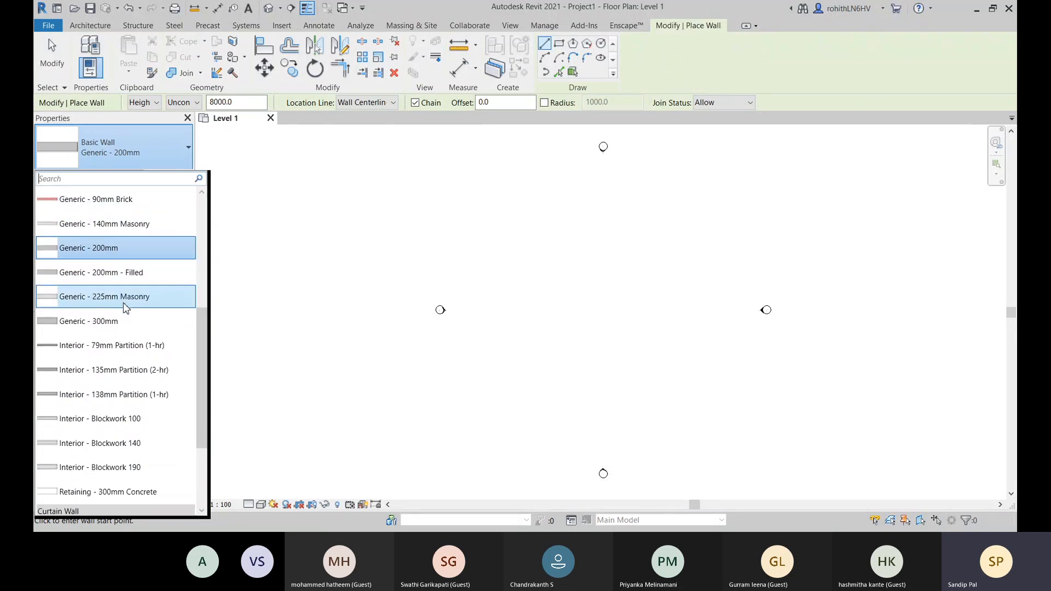
scroll(126, 317, "up", 11)
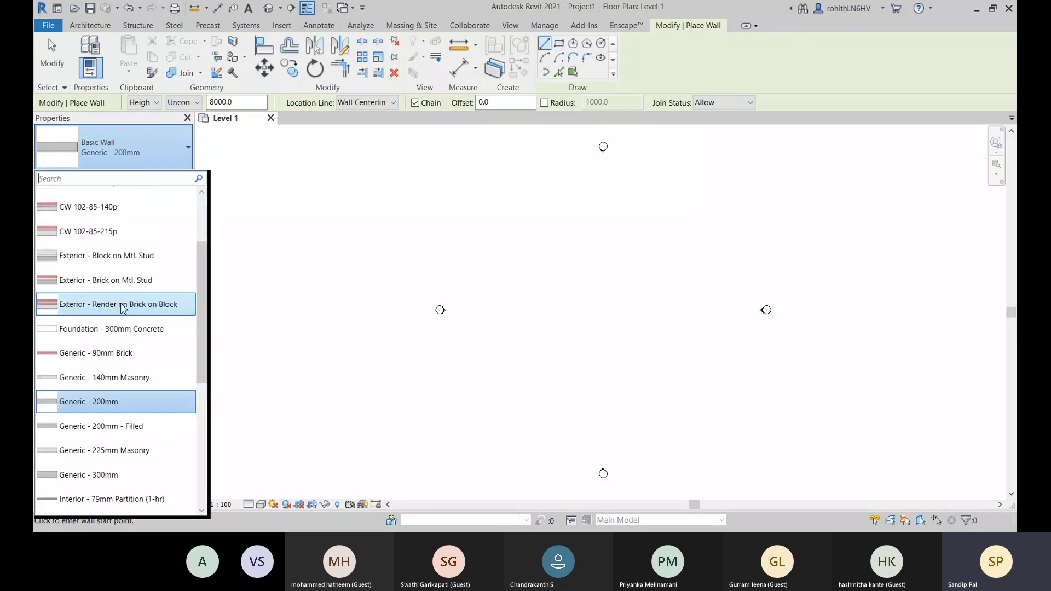
scroll(74, 244, "up", 3)
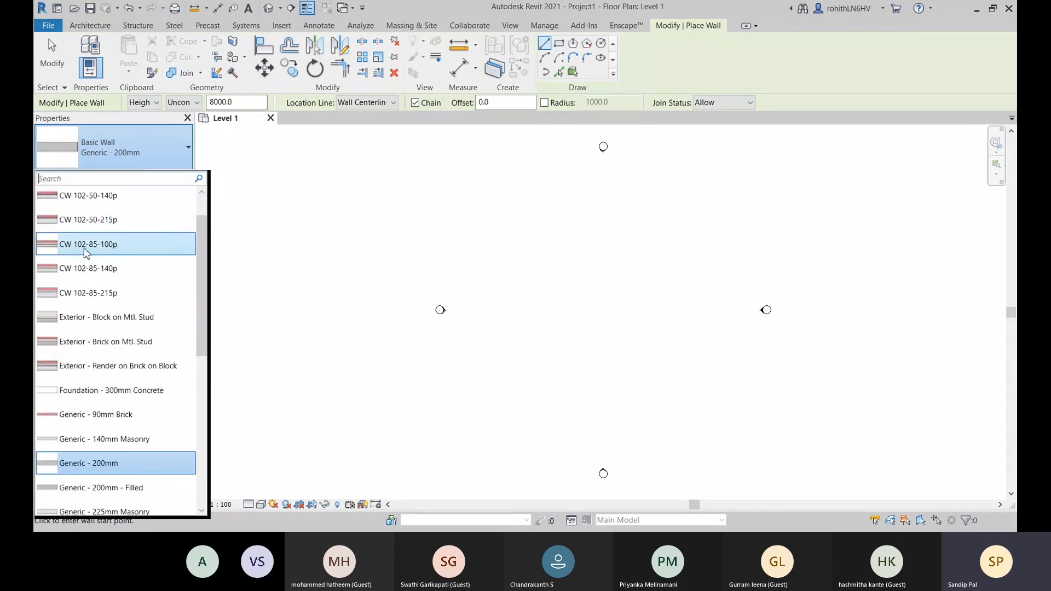
scroll(82, 295, "up", 2)
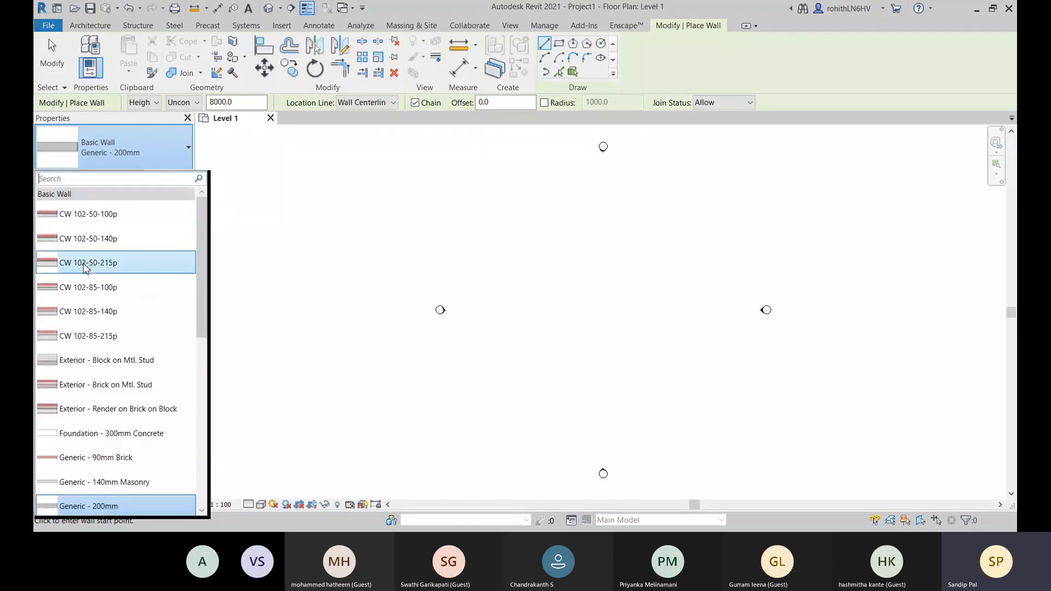
scroll(94, 281, "down", 15)
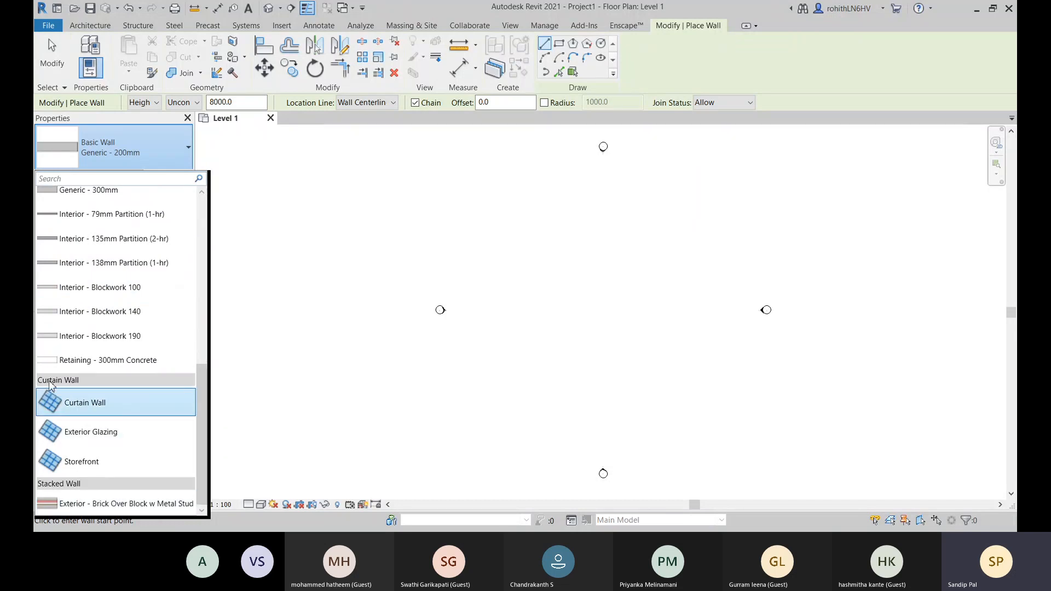
scroll(122, 401, "up", 5)
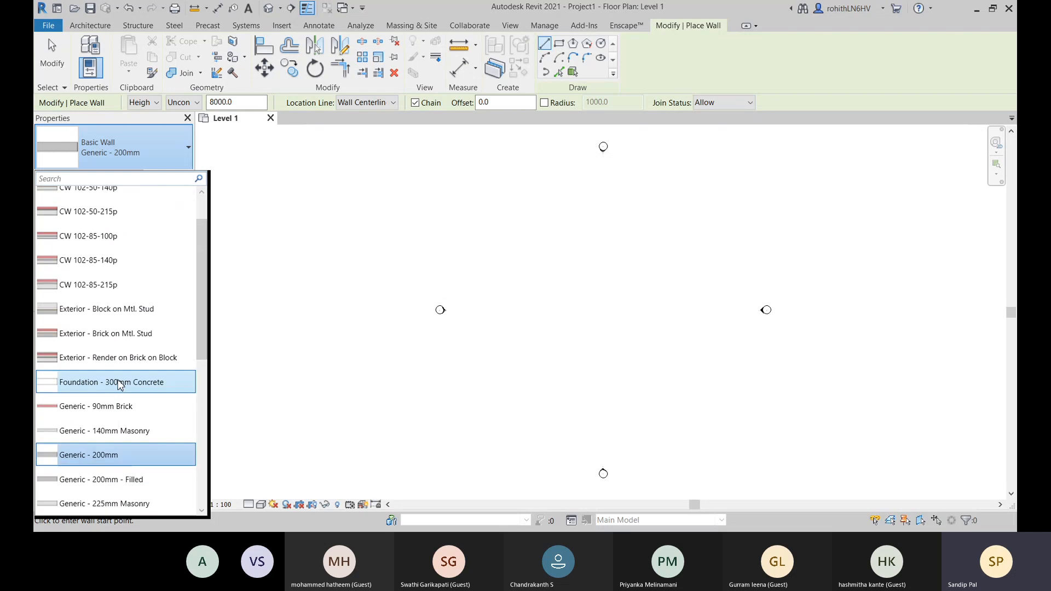
scroll(141, 375, "down", 2)
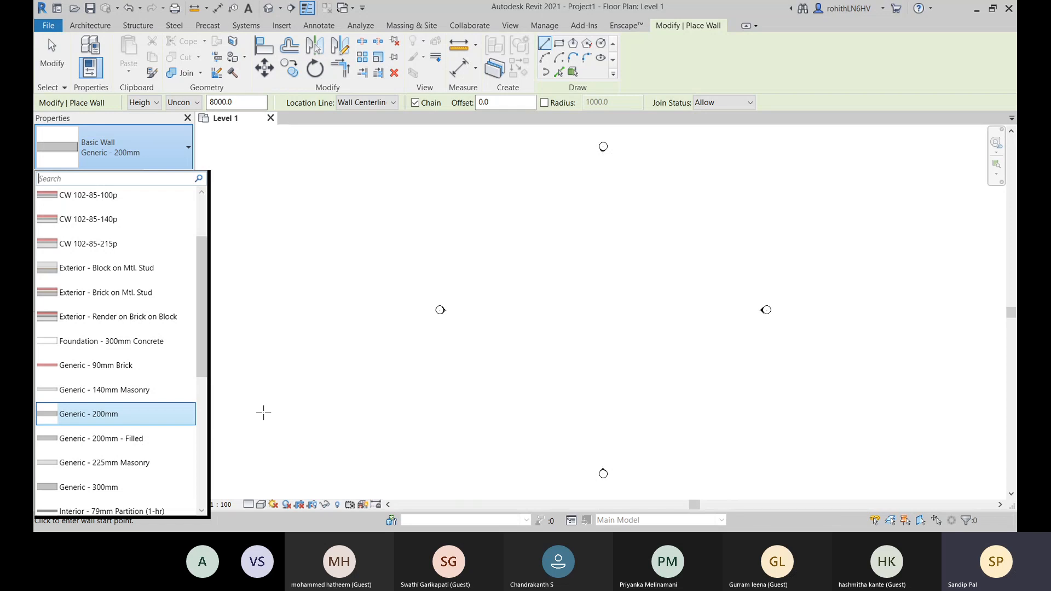
scroll(69, 238, "up", 3)
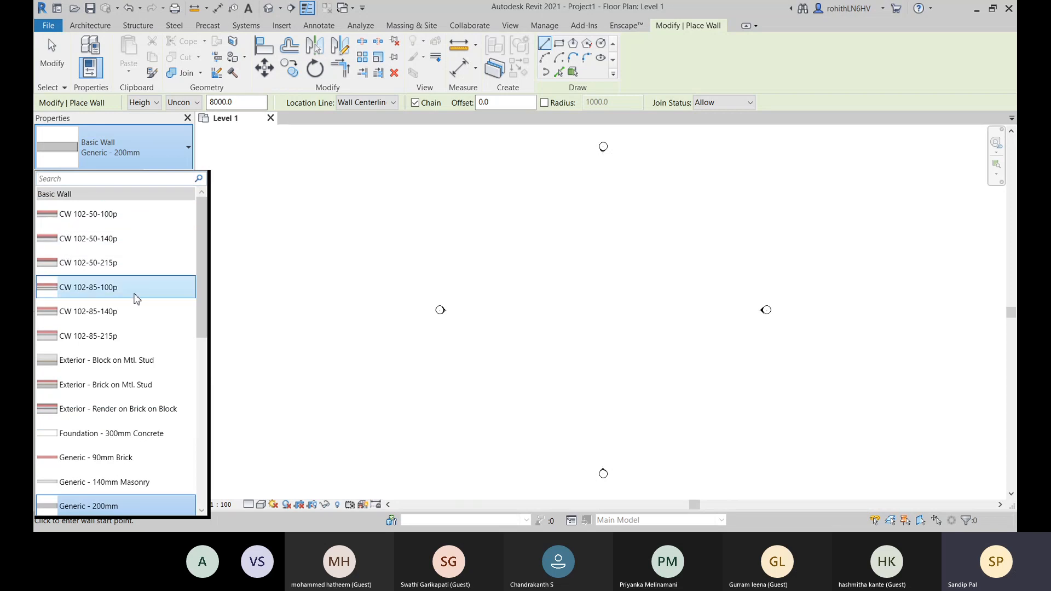
scroll(140, 274, "down", 2)
scroll(131, 262, "down", 2)
scroll(82, 378, "up", 2)
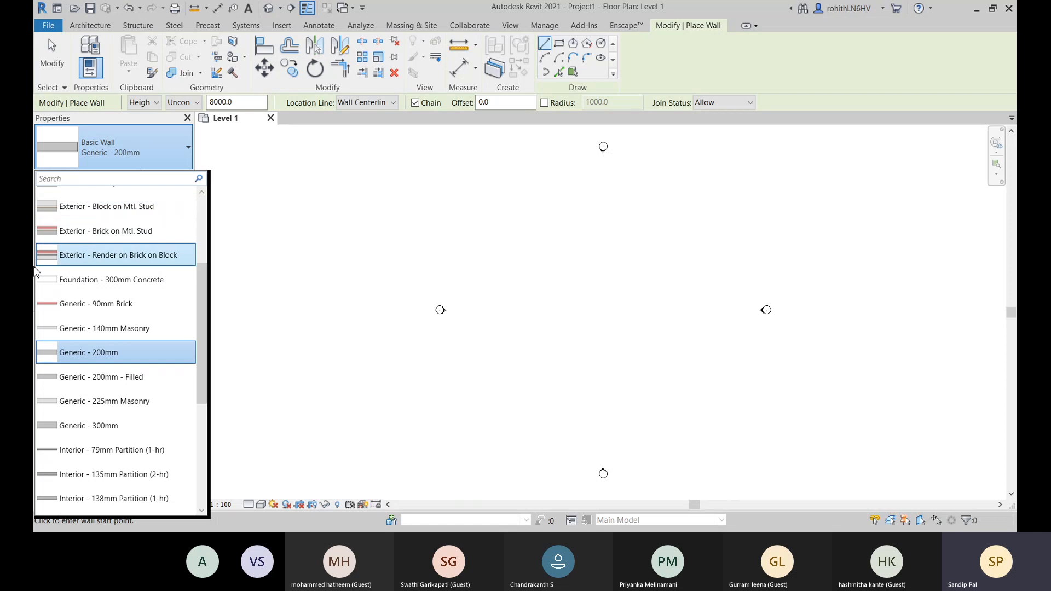
scroll(147, 321, "down", 1)
scroll(147, 321, "down", 3)
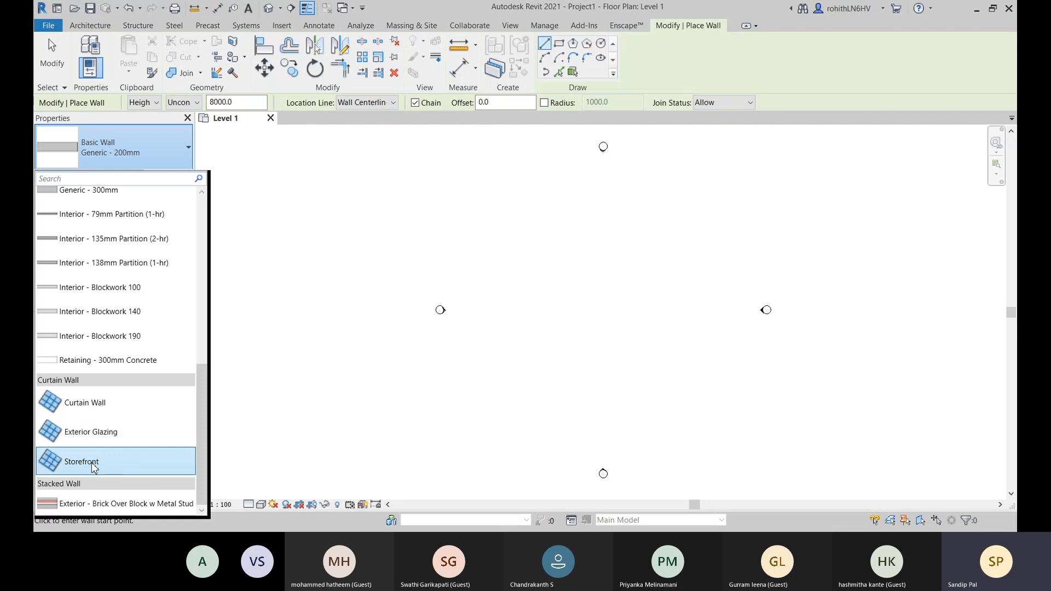
scroll(158, 386, "up", 4)
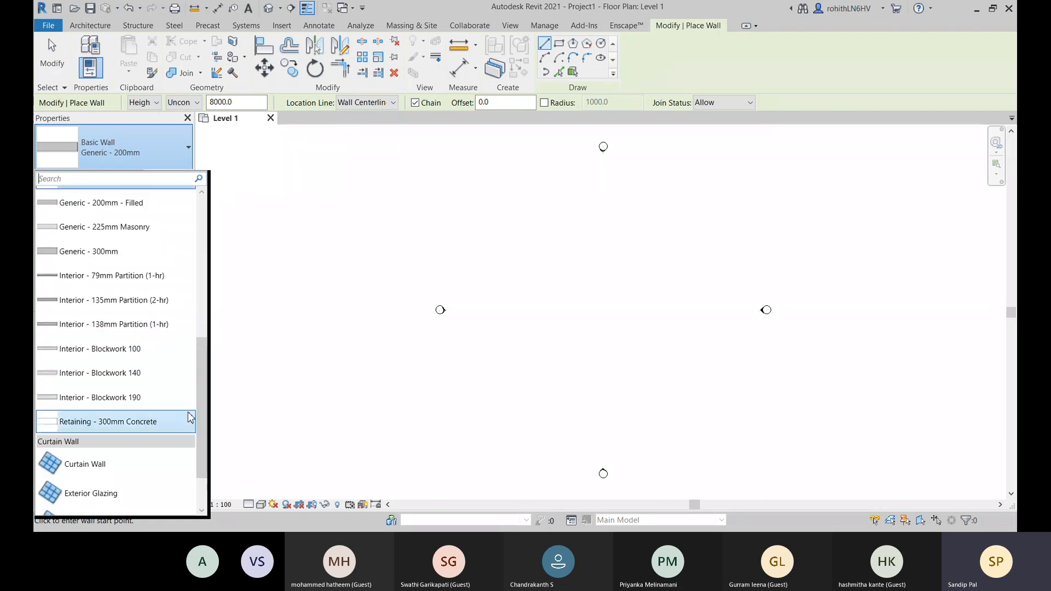
scroll(126, 306, "up", 2)
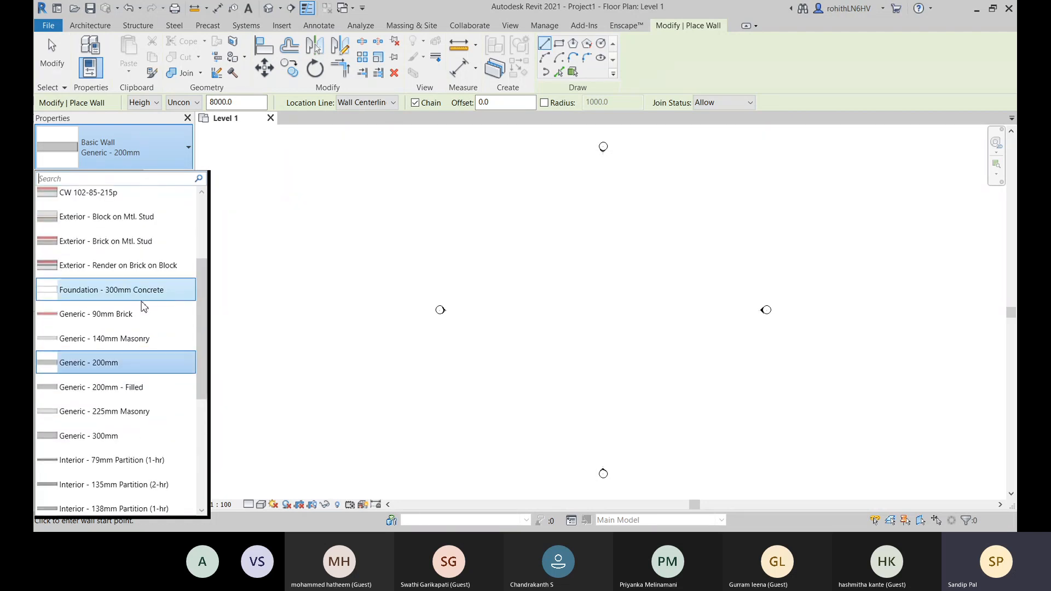
scroll(92, 323, "up", 1)
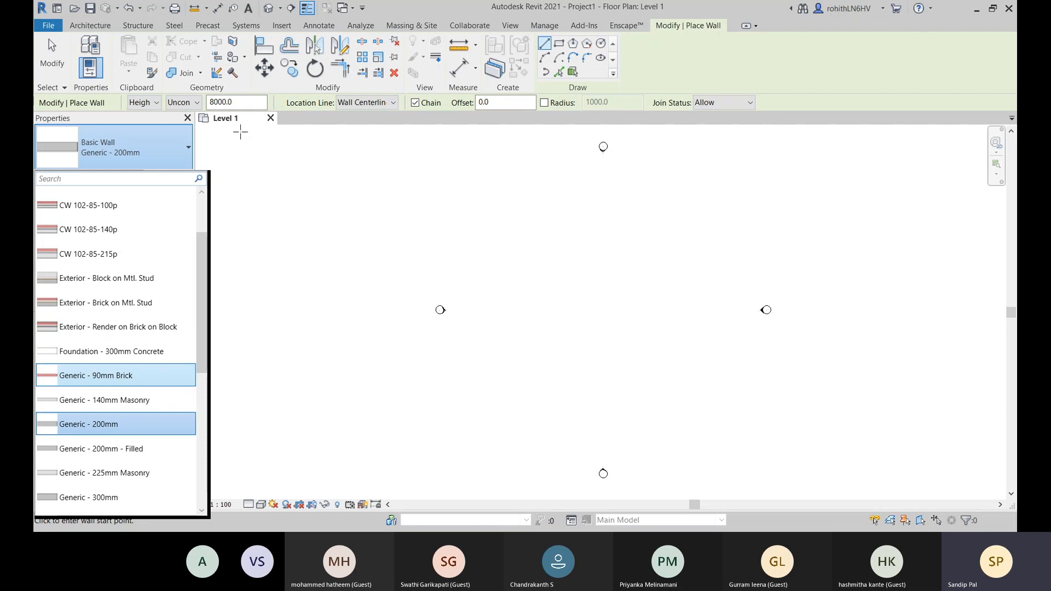
- Choose Height as the wall's vertical placement option and dismiss the warning about default wall settings
left_click(148, 104)
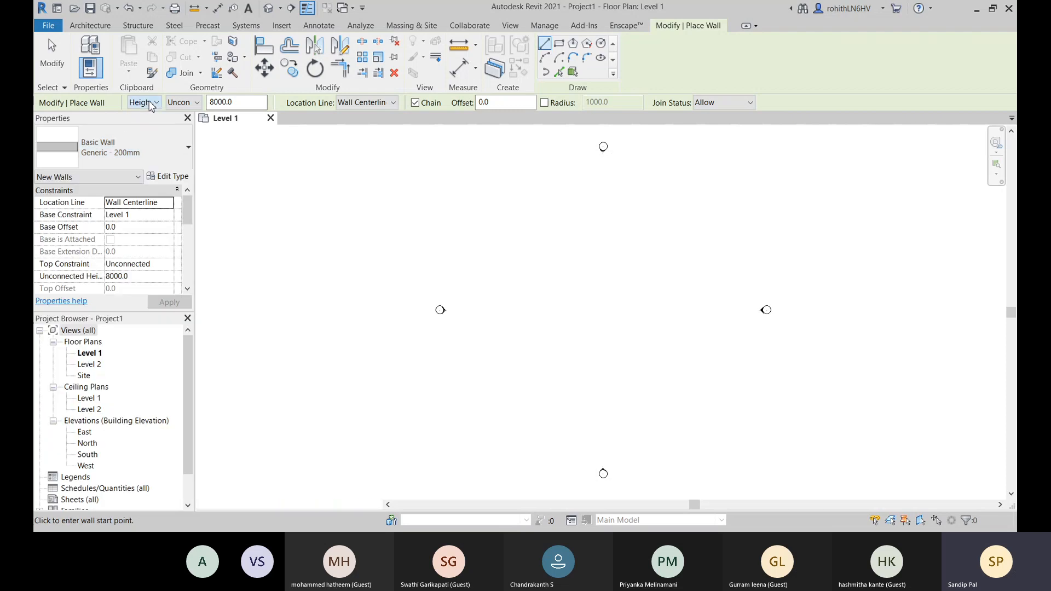
left_click(149, 103)
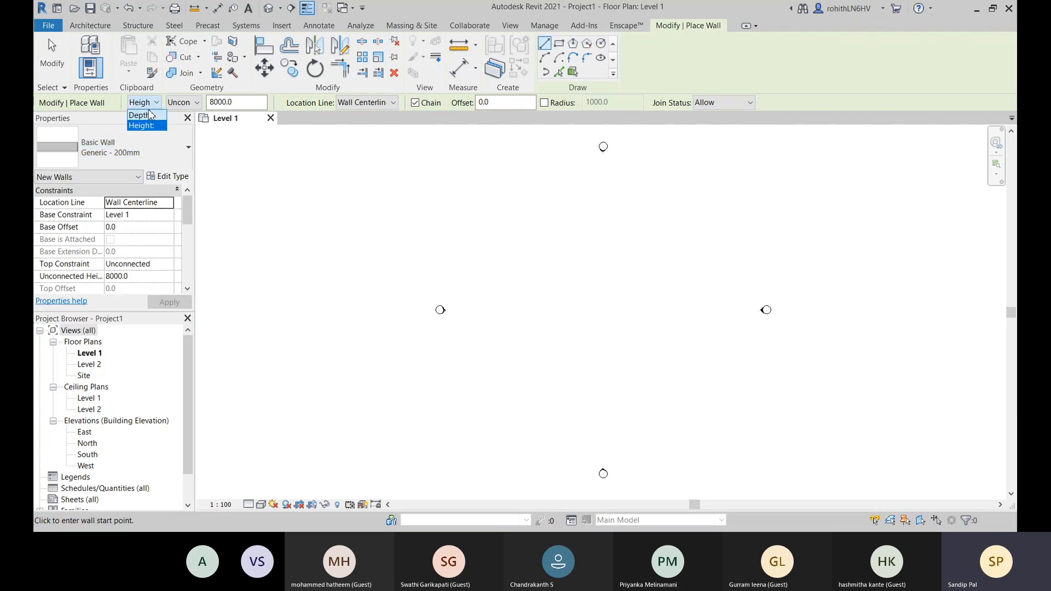
left_click(155, 126)
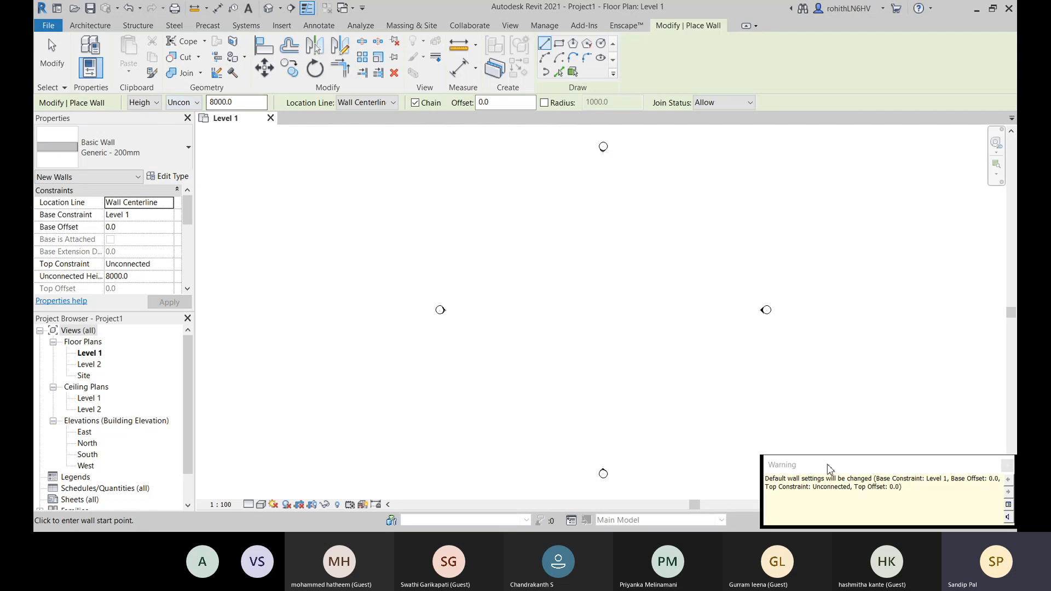
left_click_drag(992, 474, 630, 355)
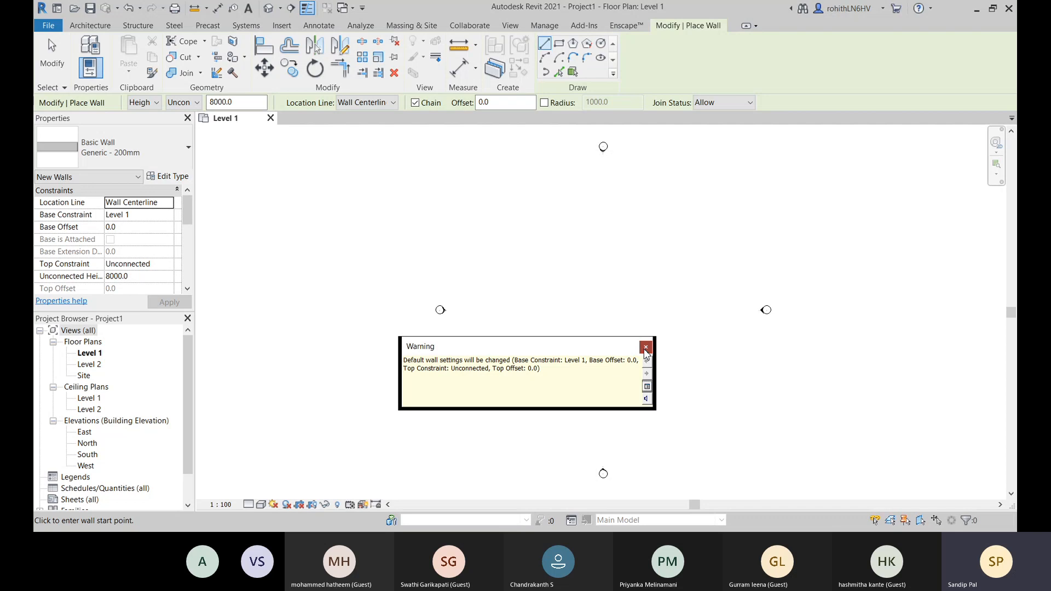
left_click(645, 346)
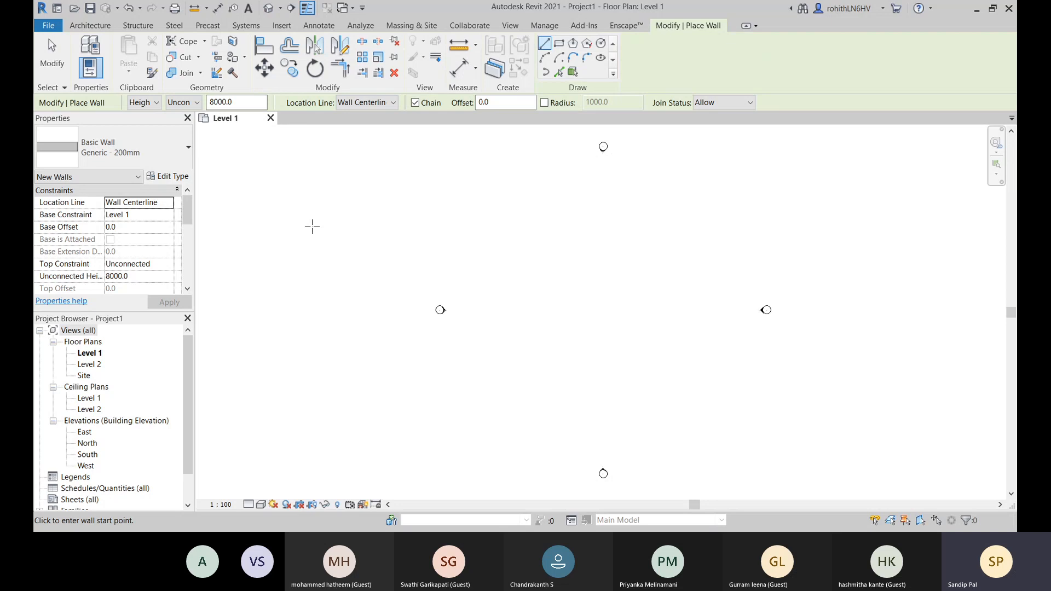
- Review the project units for the Common and Structural disciplines, then accept the Common unit formats as they are
left_click(546, 28)
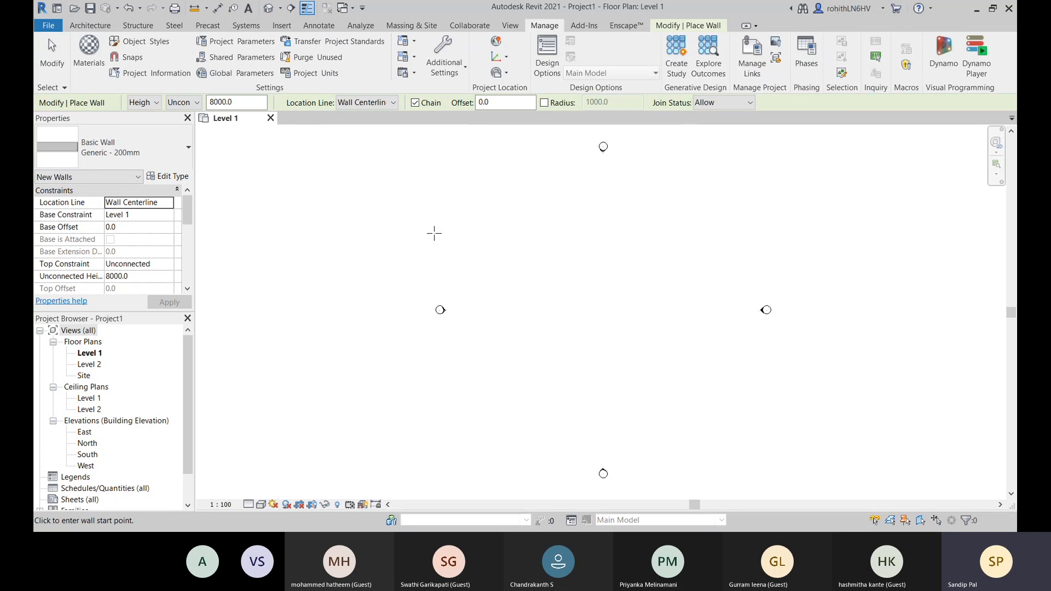
left_click(311, 73)
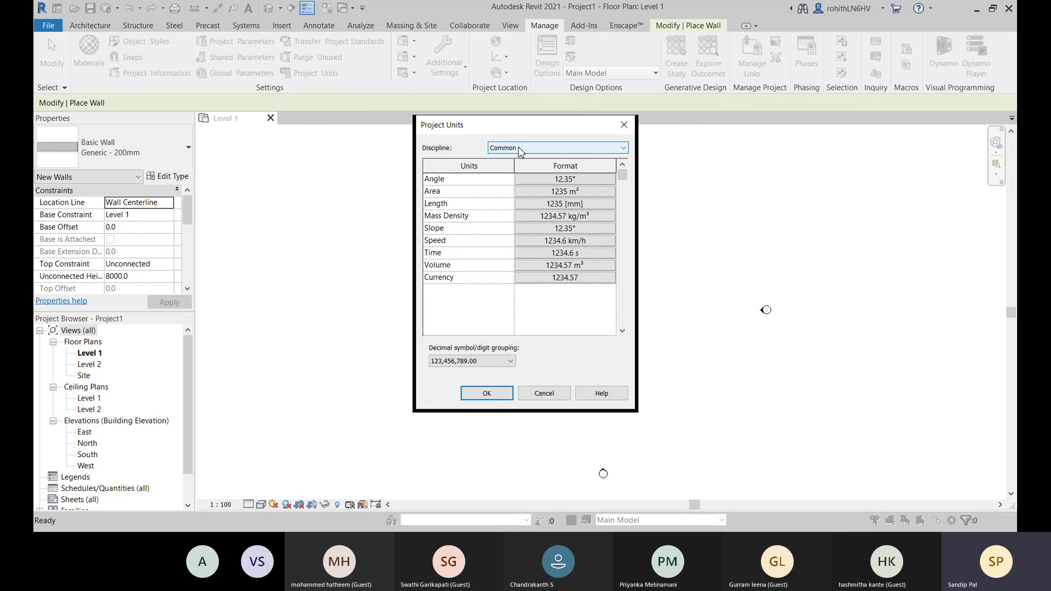
left_click(547, 146)
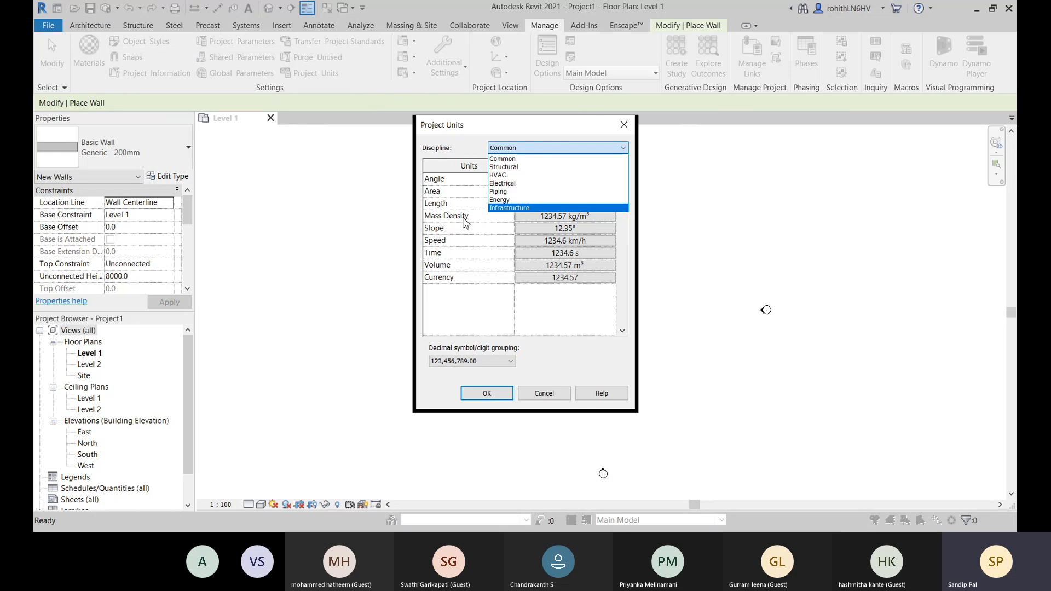
left_click(508, 167)
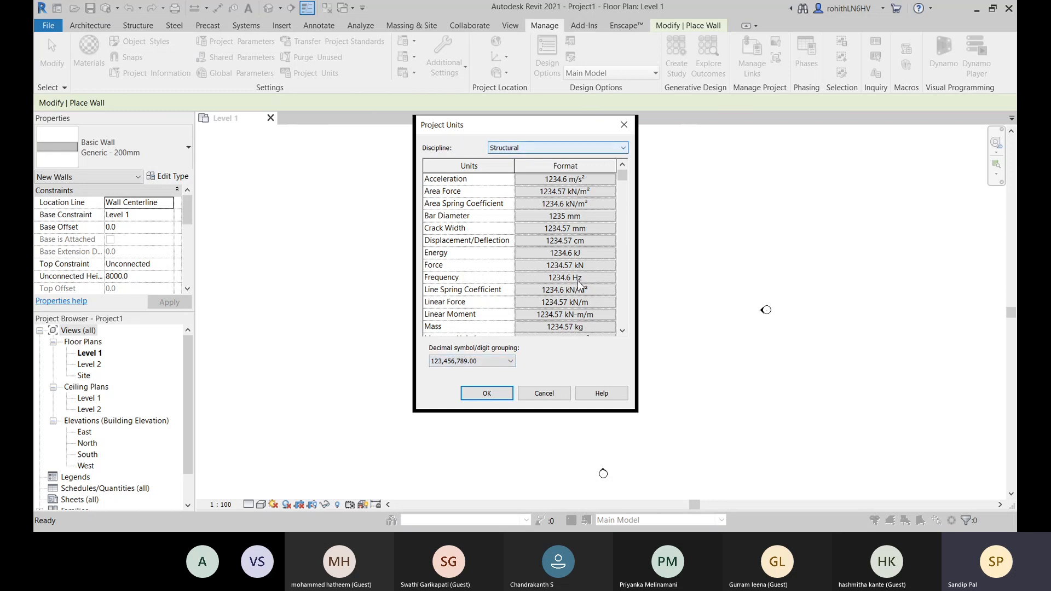
left_click(569, 150)
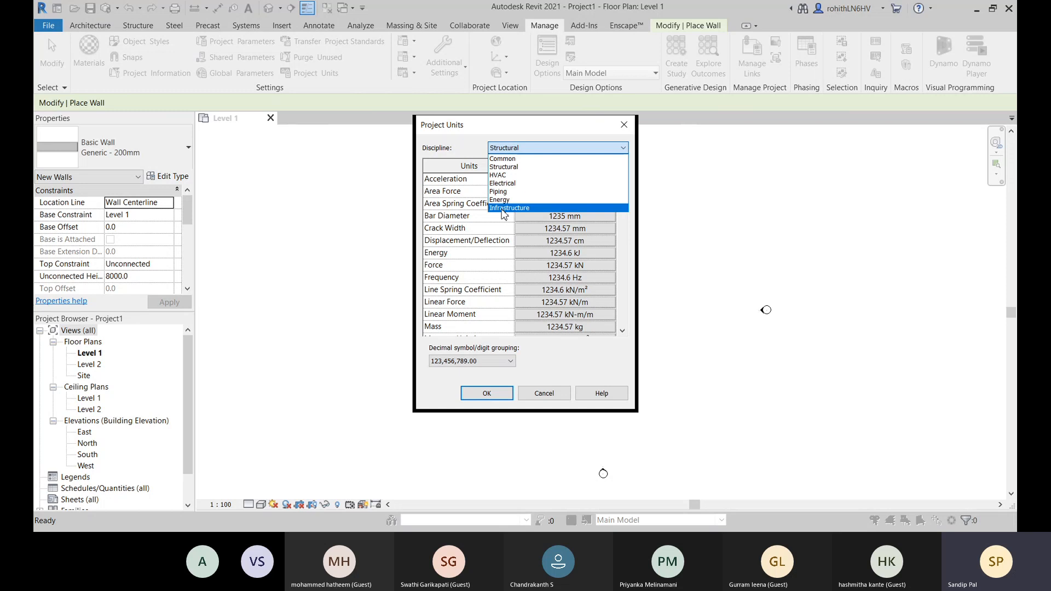
left_click(512, 159)
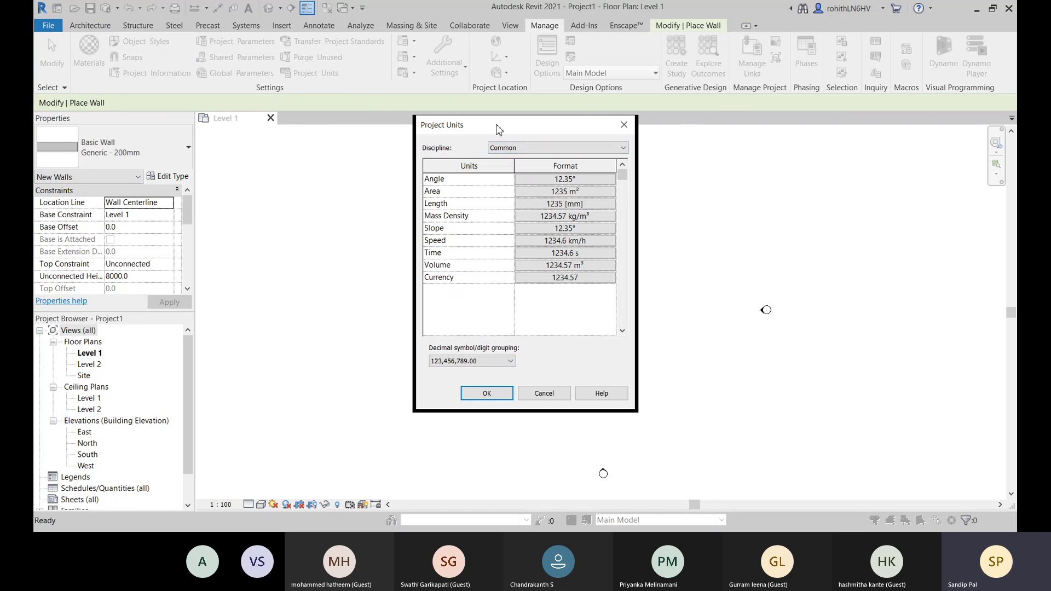
left_click_drag(498, 129, 492, 140)
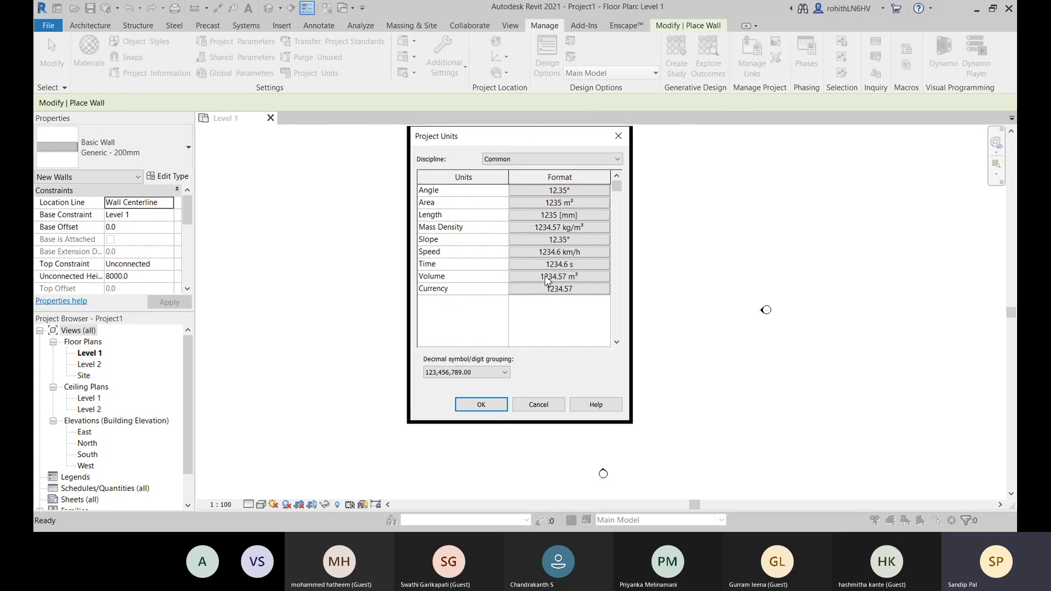
left_click(481, 405)
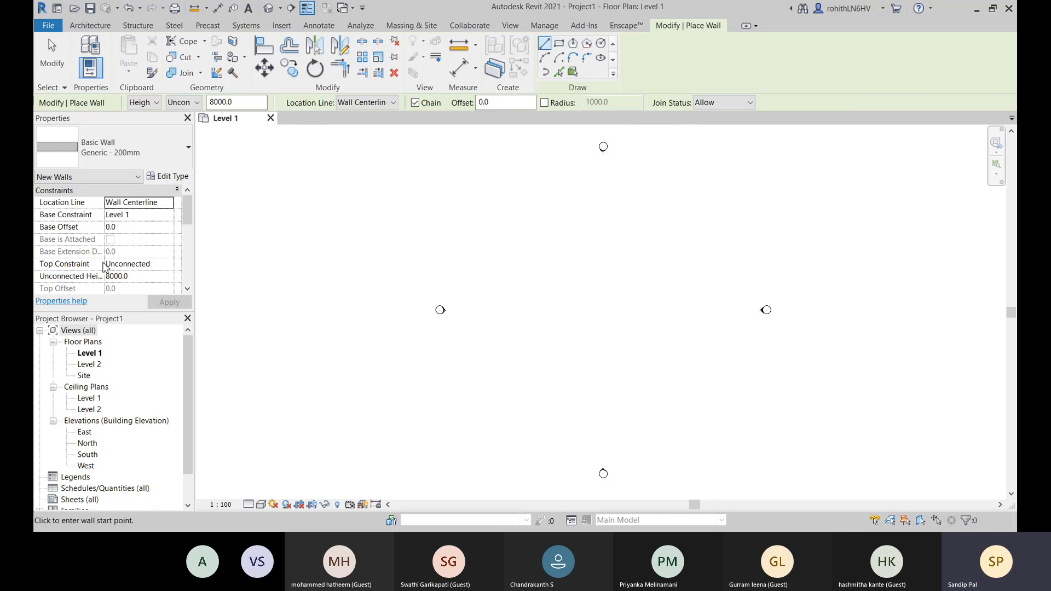
- Draw a closed rectangle of walls about 1600 by 1000 mm on Level 1, with the top constraint set to Up to level: Level 2
left_click(164, 265)
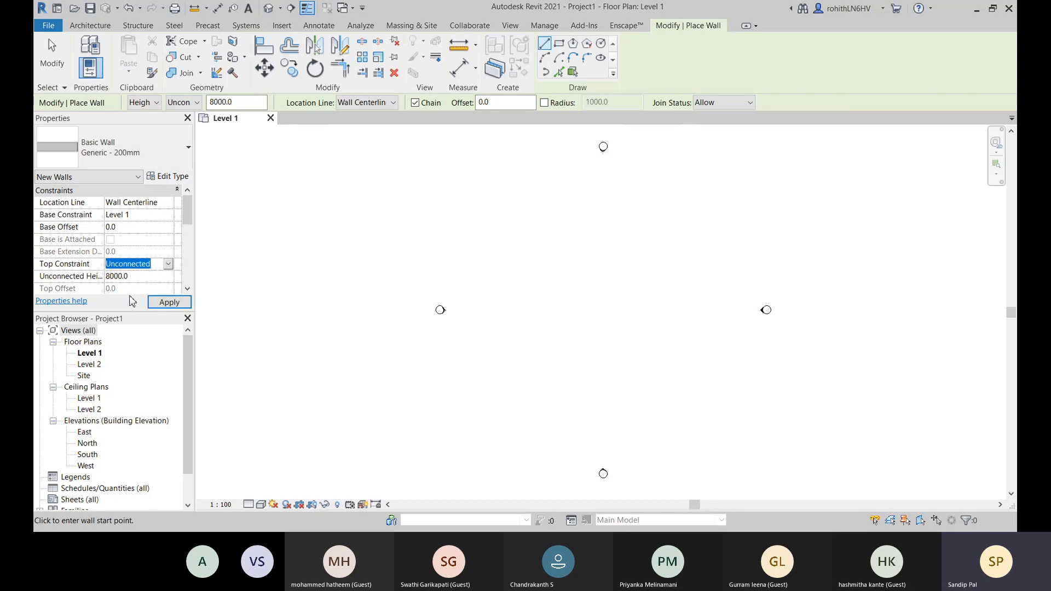
left_click(129, 296)
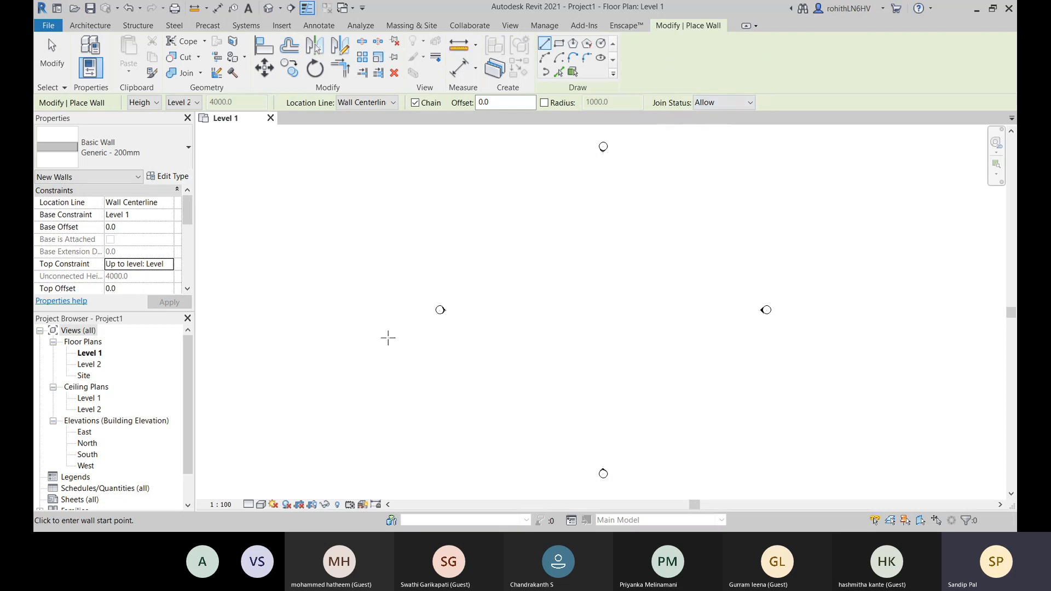
left_click(540, 261)
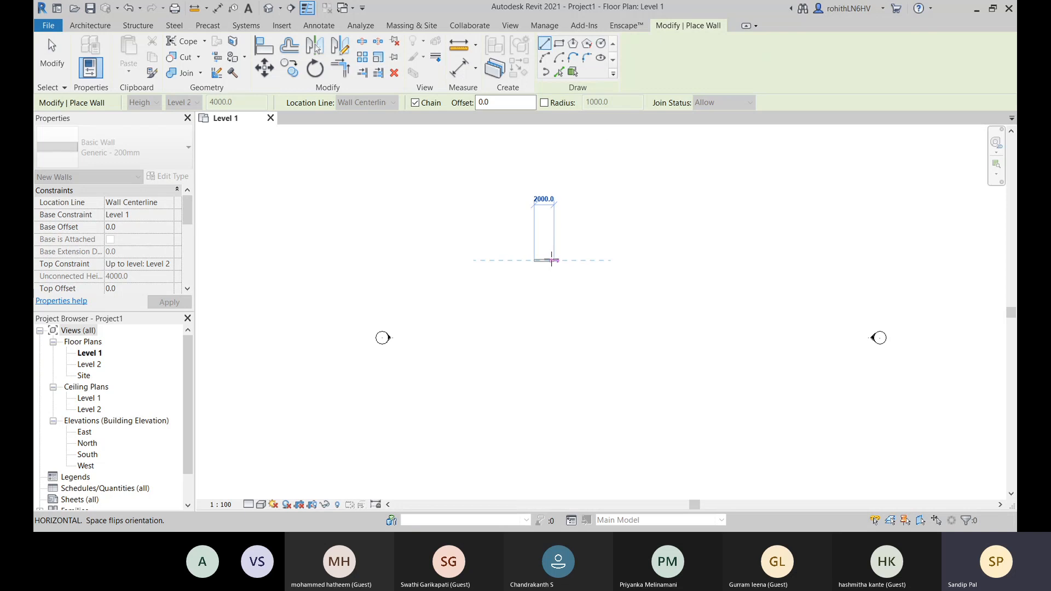
scroll(549, 260, "up", 5)
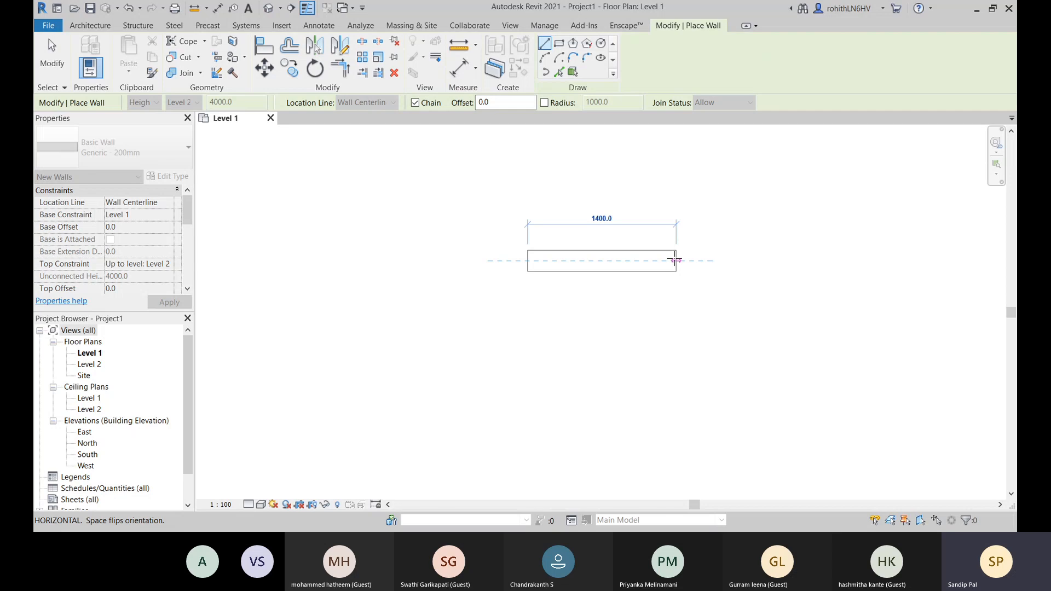
left_click(696, 262)
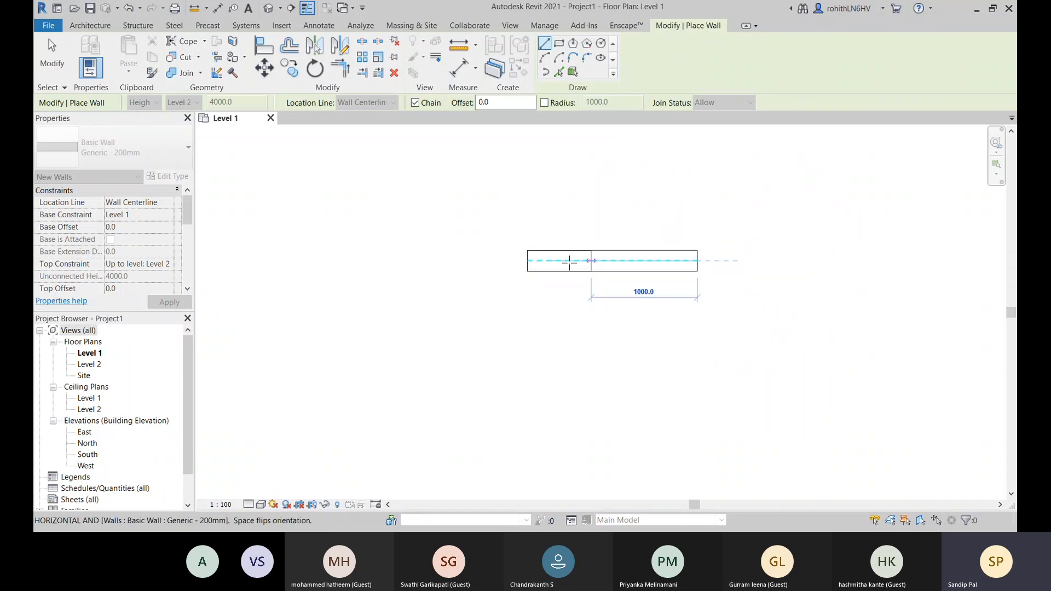
left_click(698, 261)
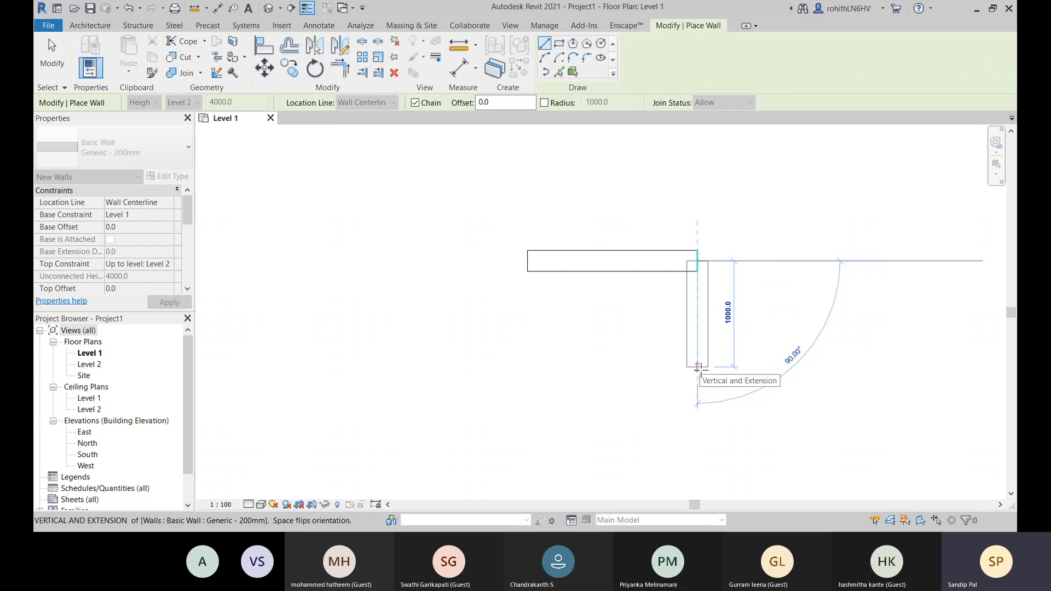
left_click(698, 367)
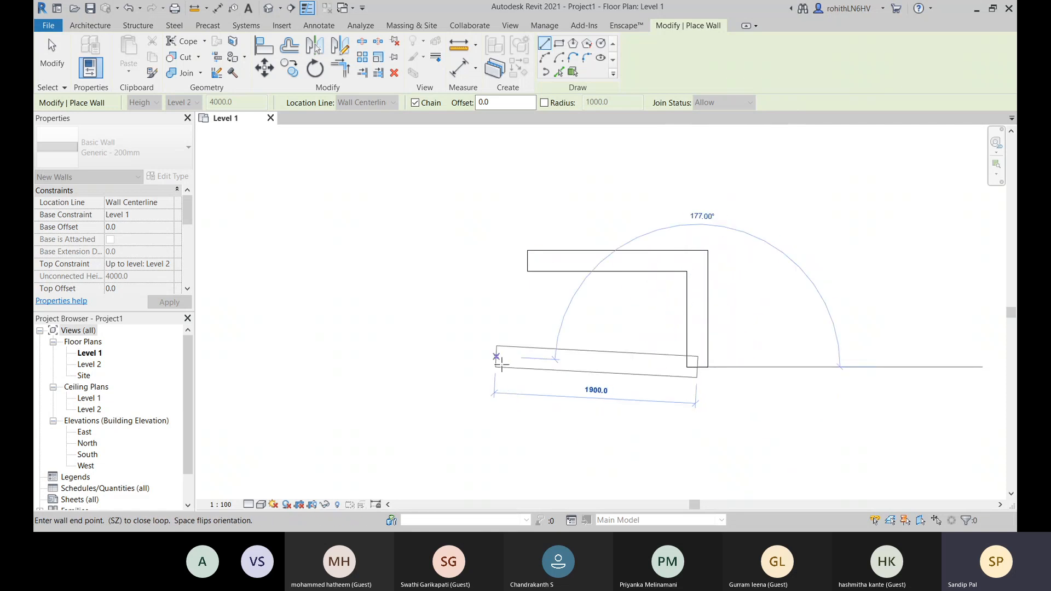
left_click(527, 367)
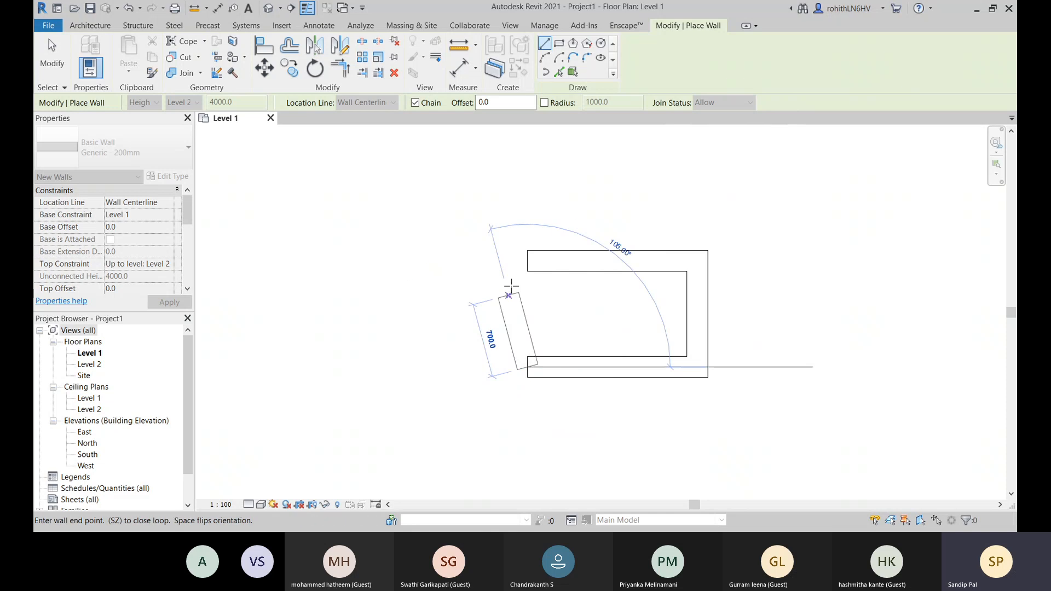
left_click(527, 260)
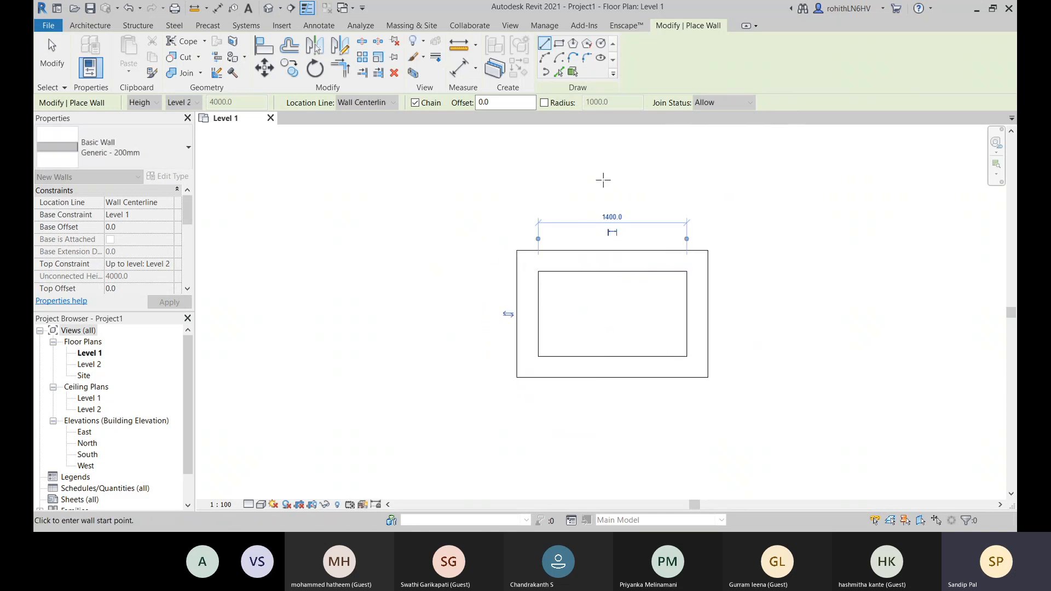
- Set the join status for new walls to Disallow and leave the wall command
middle_click_drag(780, 253, 602, 258)
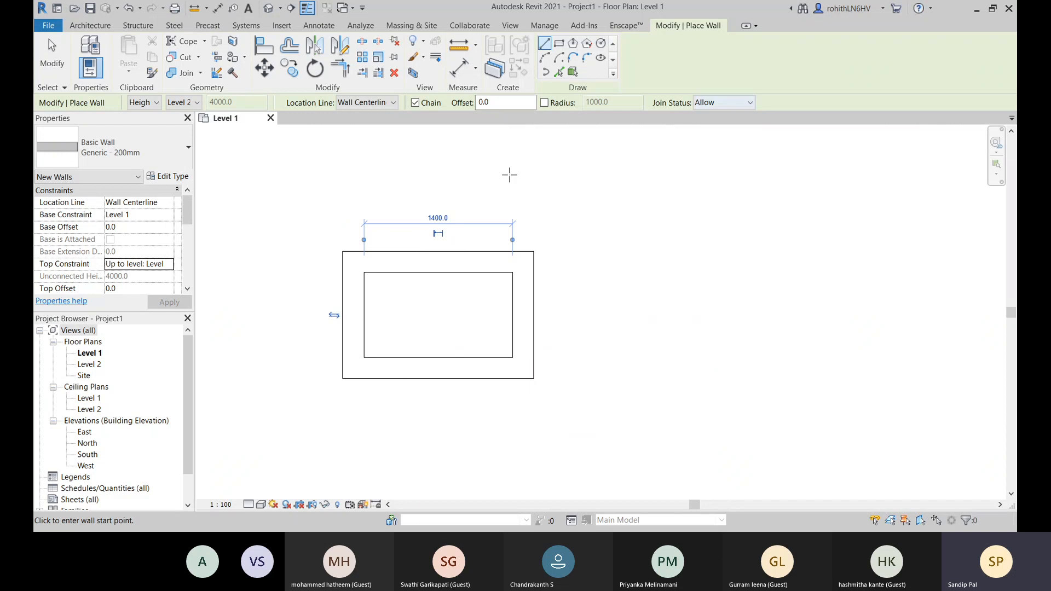
left_click(725, 103)
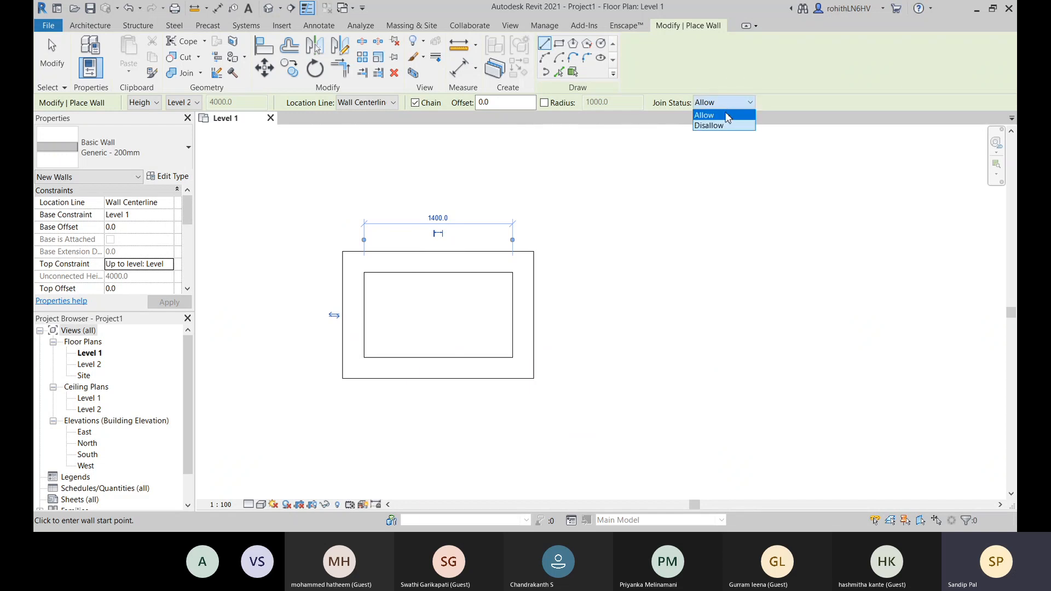
left_click(723, 126)
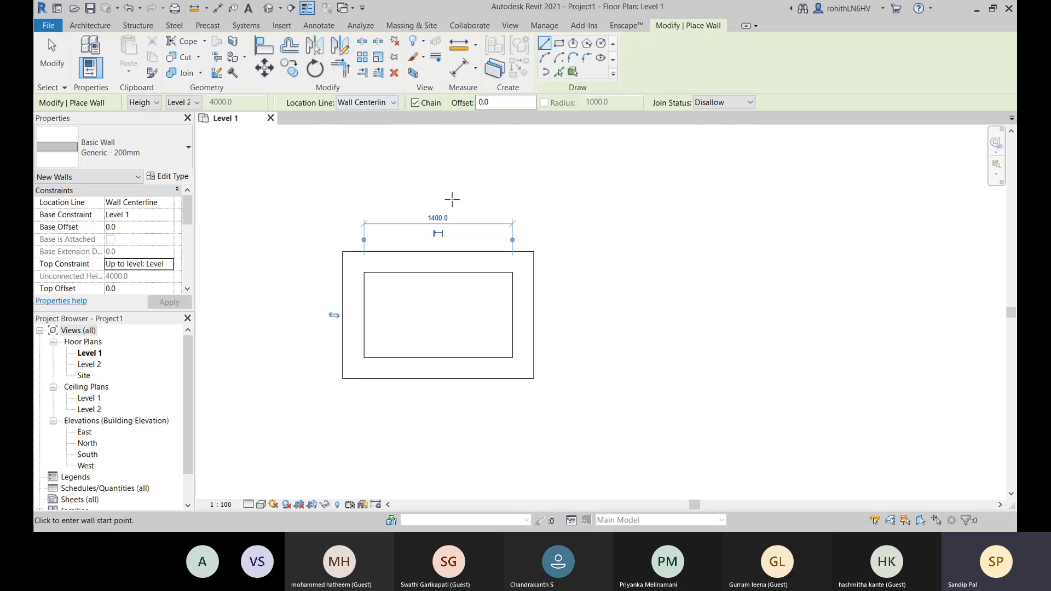
key("Escape")
key("Escape")
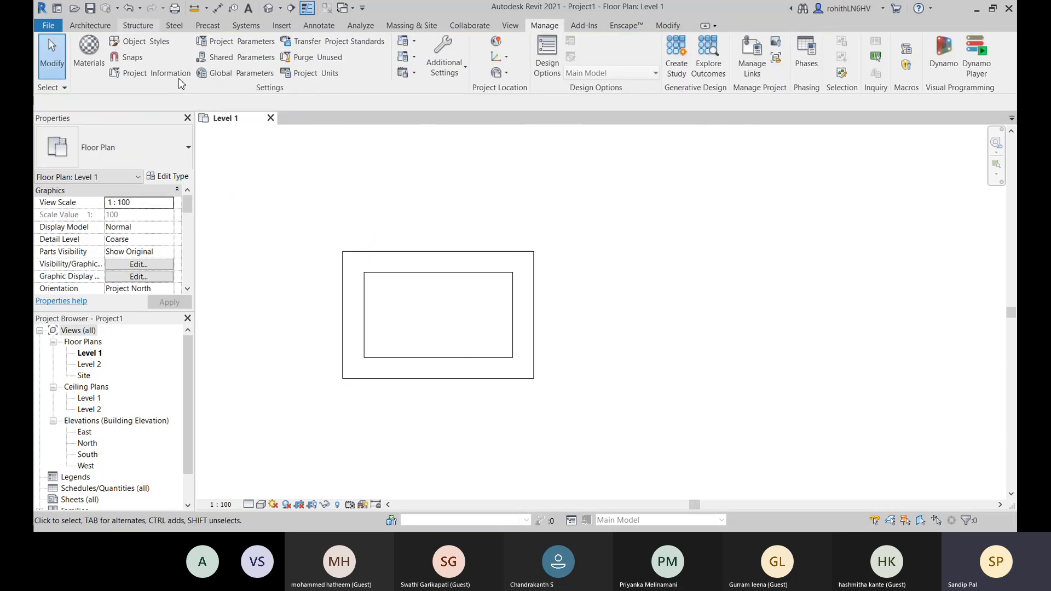
- Select the rectangle's upper and right walls alternately to examine how they join at their shared corner
left_click(426, 269)
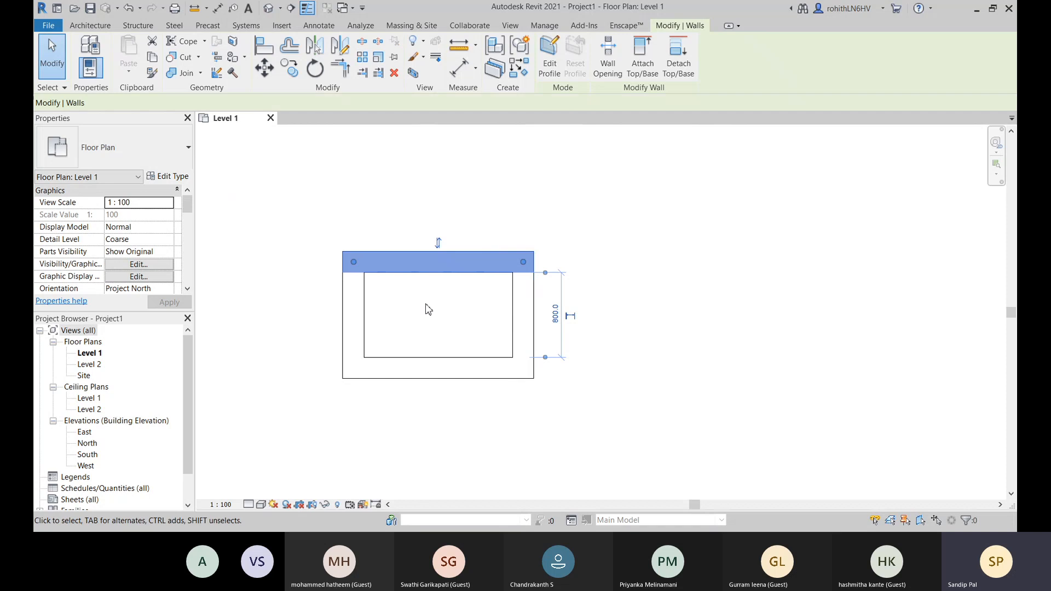
middle_click_drag(425, 307, 459, 311)
scroll(459, 268, "up", 2)
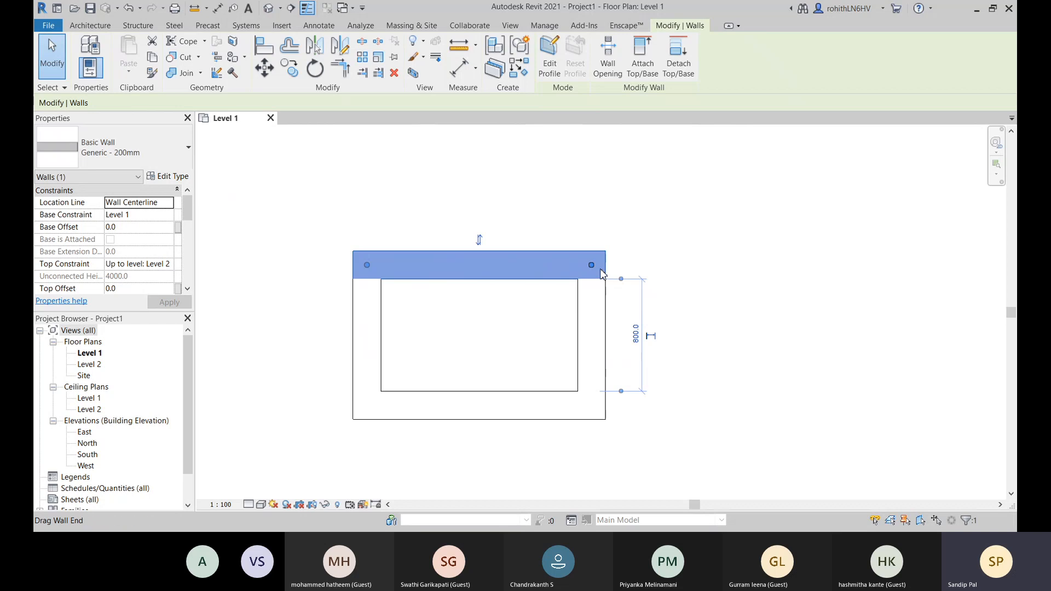
left_click(598, 336)
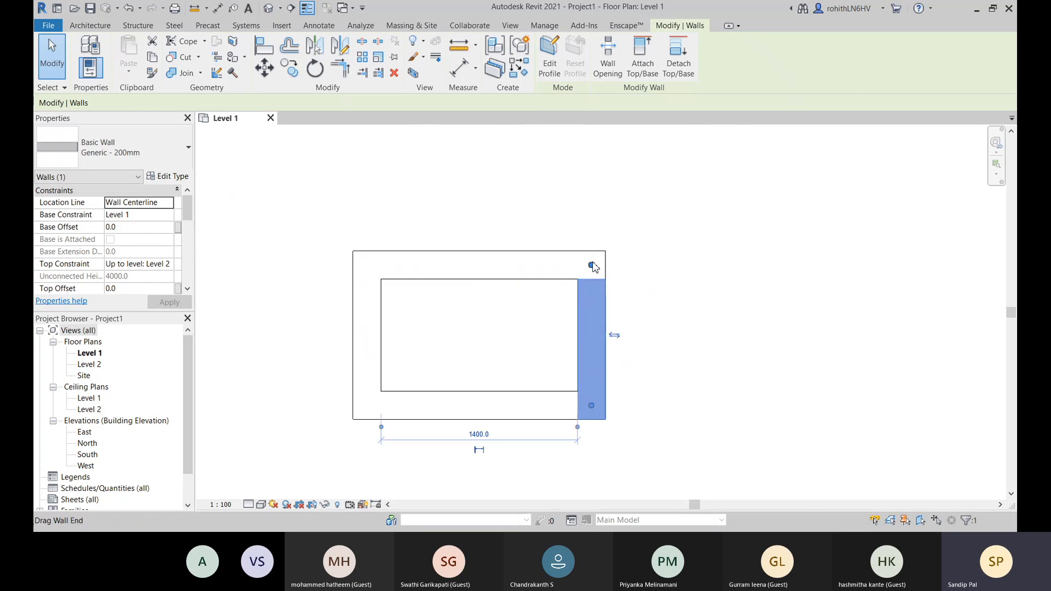
left_click(487, 276)
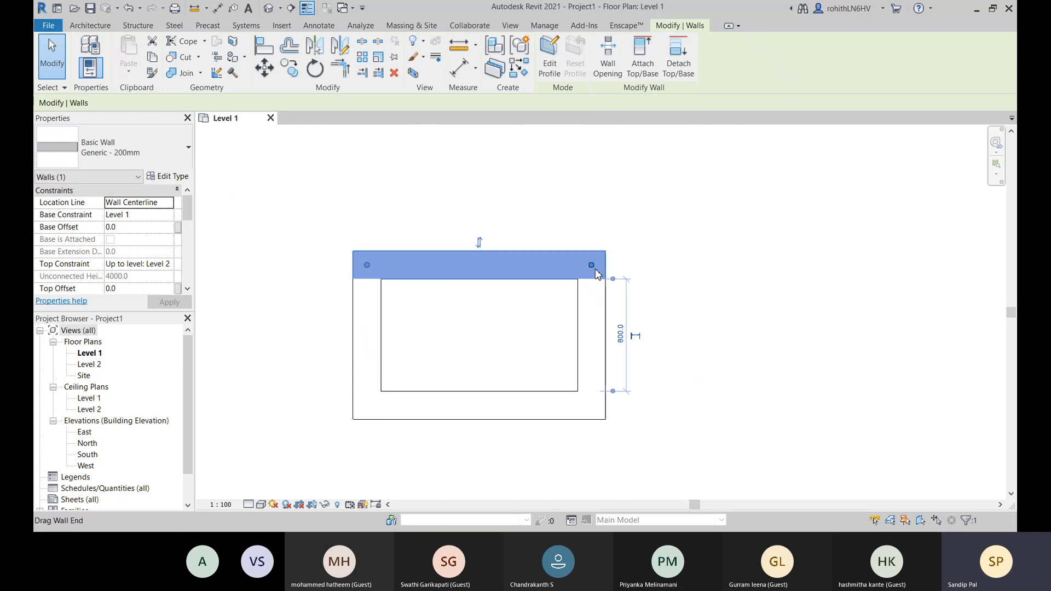
left_click(599, 329)
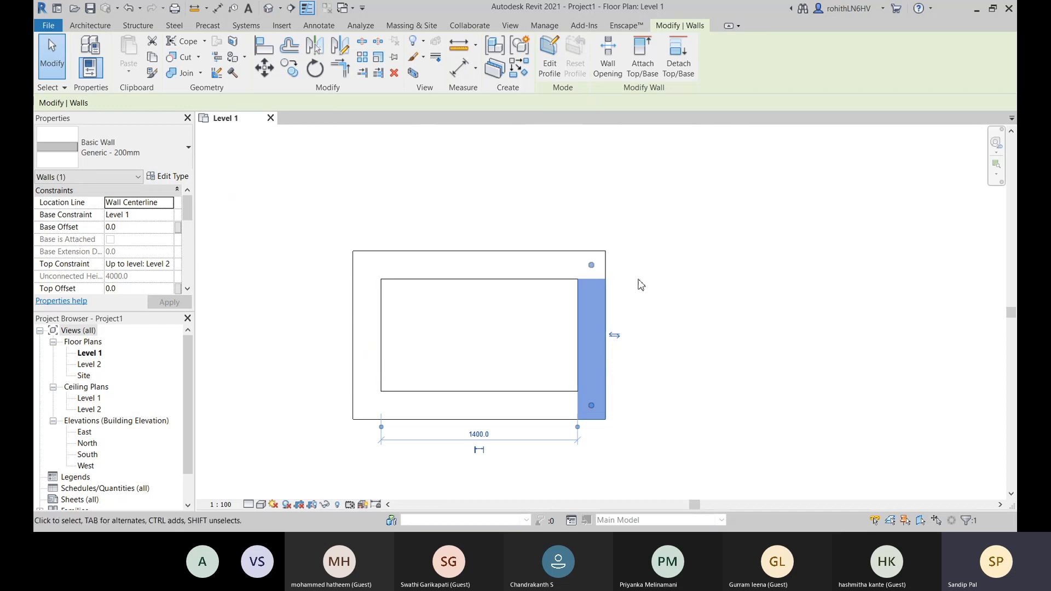
middle_click_drag(682, 287, 661, 277)
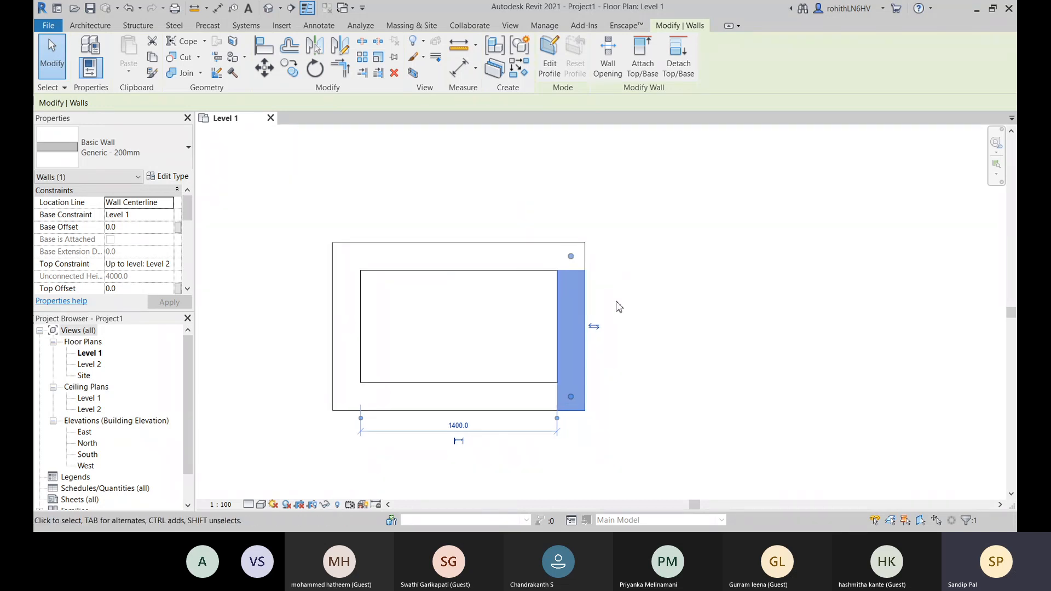
middle_click_drag(632, 313, 610, 310)
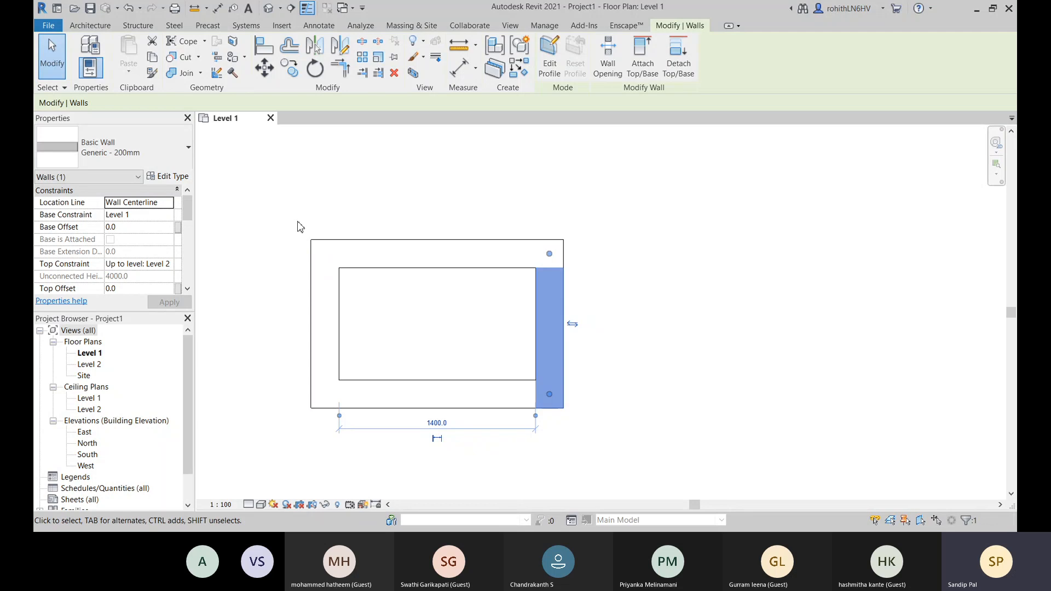
- Restart the Wall command, review the location line options and set the location line to Finish Face: Exterior
key("w")
key("a")
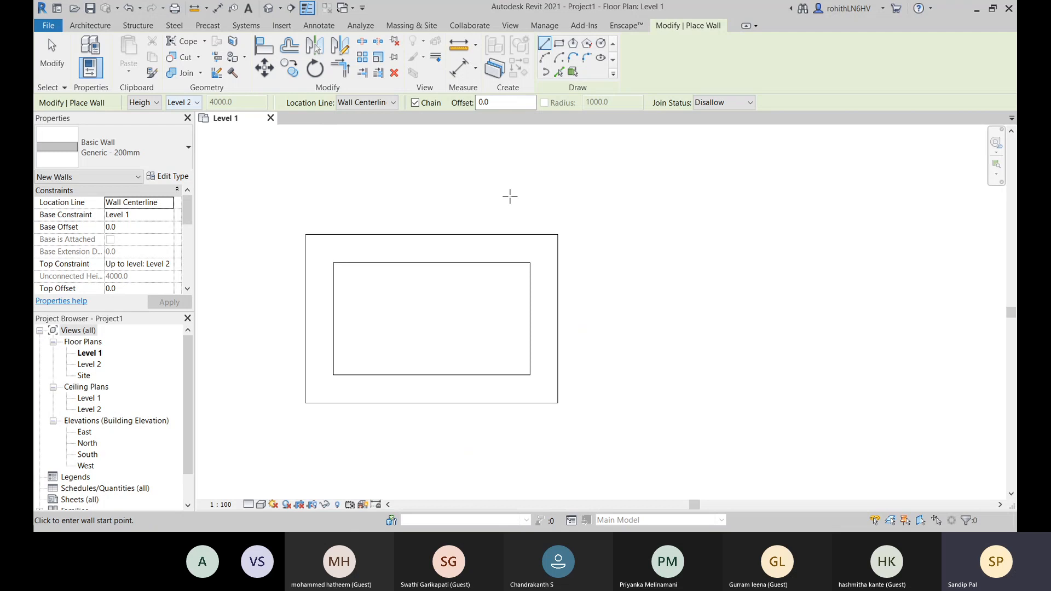
left_click(368, 103)
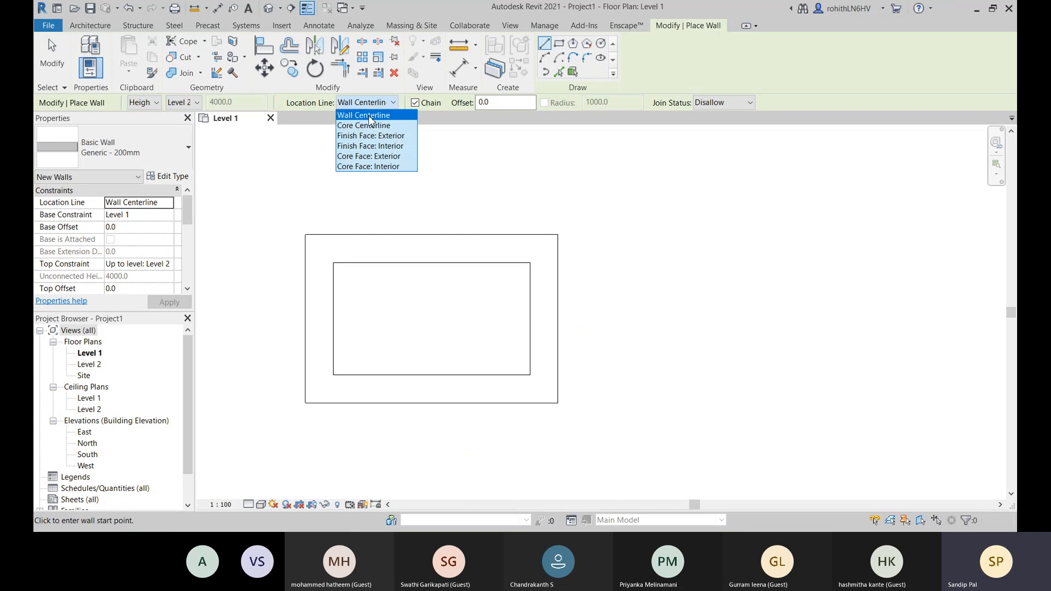
left_click(471, 122)
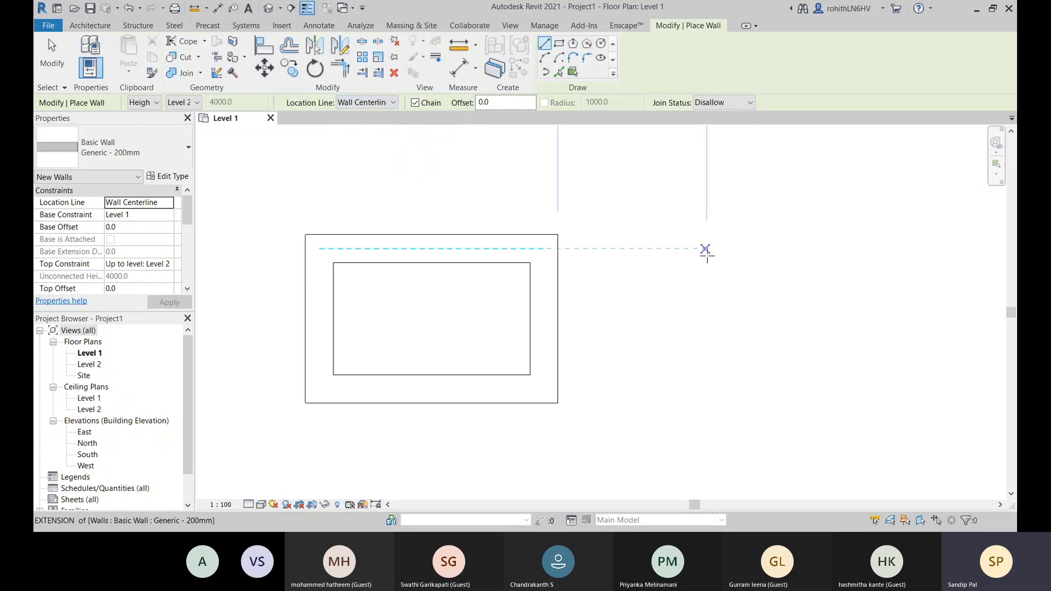
middle_click_drag(704, 249, 582, 267)
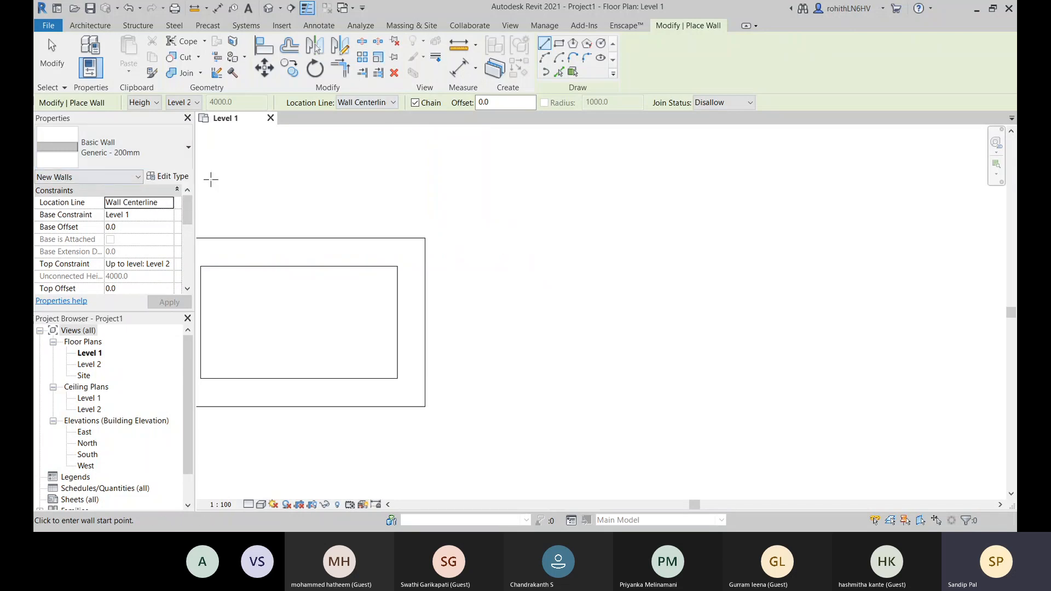
left_click(378, 102)
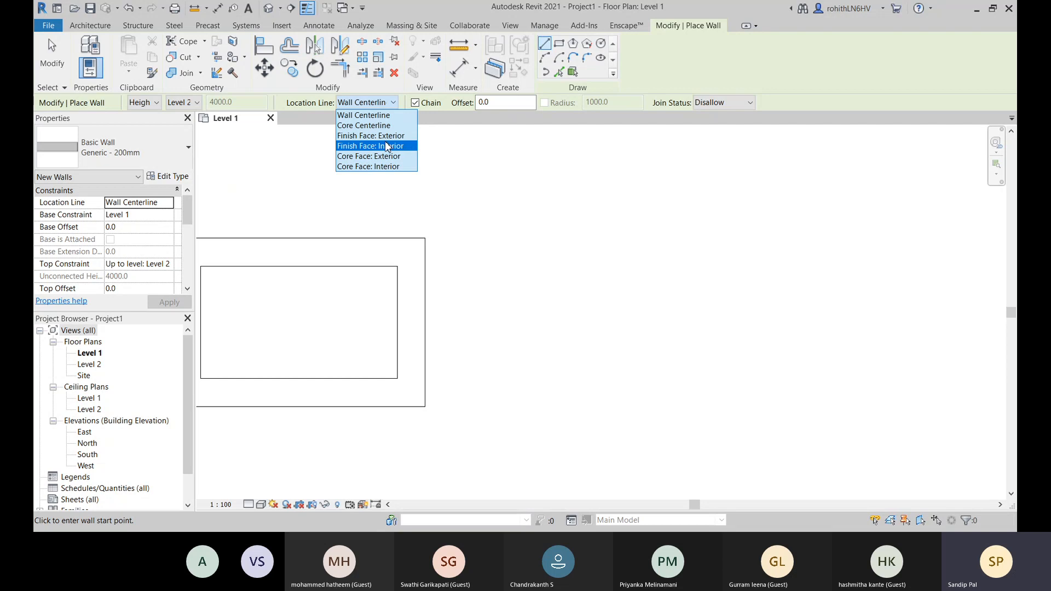
left_click(360, 137)
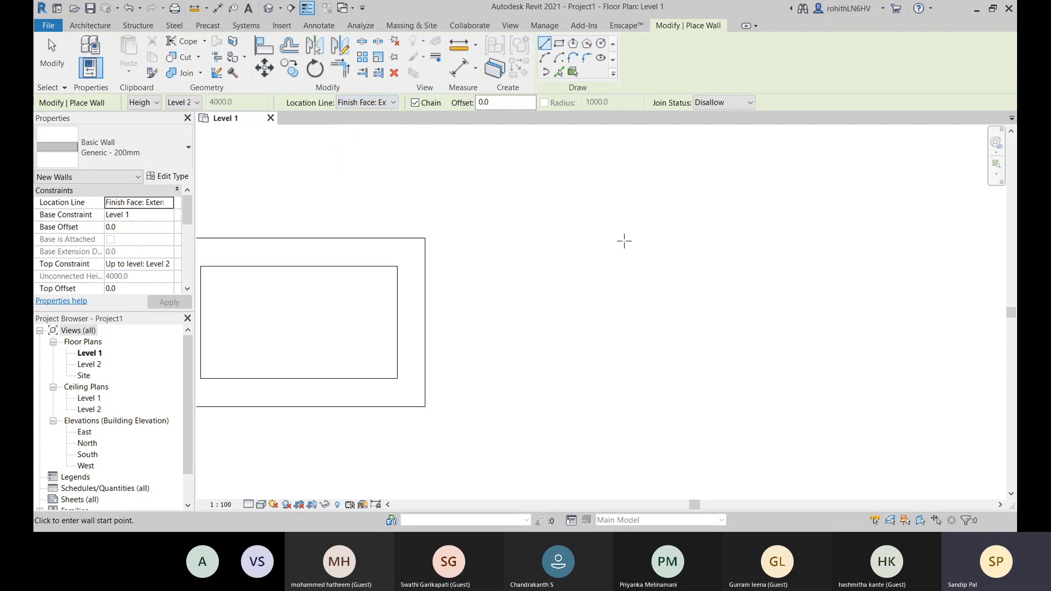
middle_click_drag(558, 270, 652, 265)
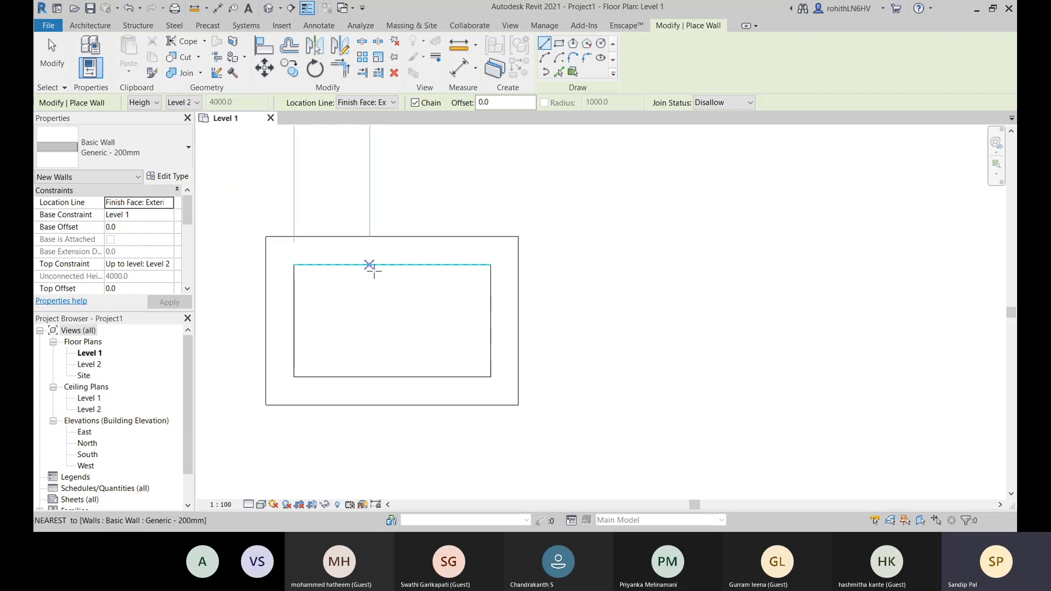
middle_click_drag(594, 273, 528, 280)
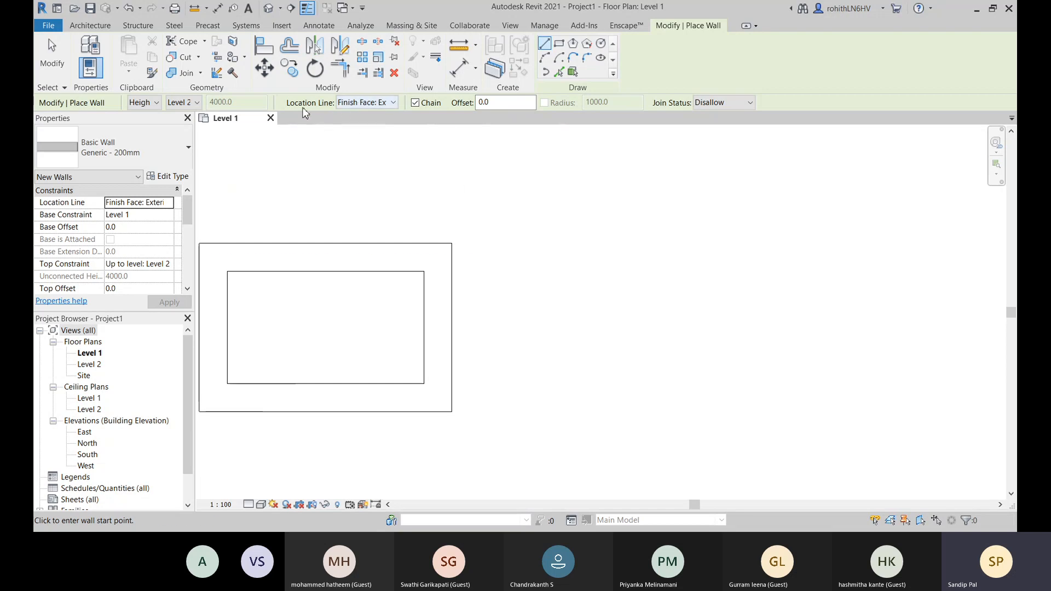
left_click(370, 104)
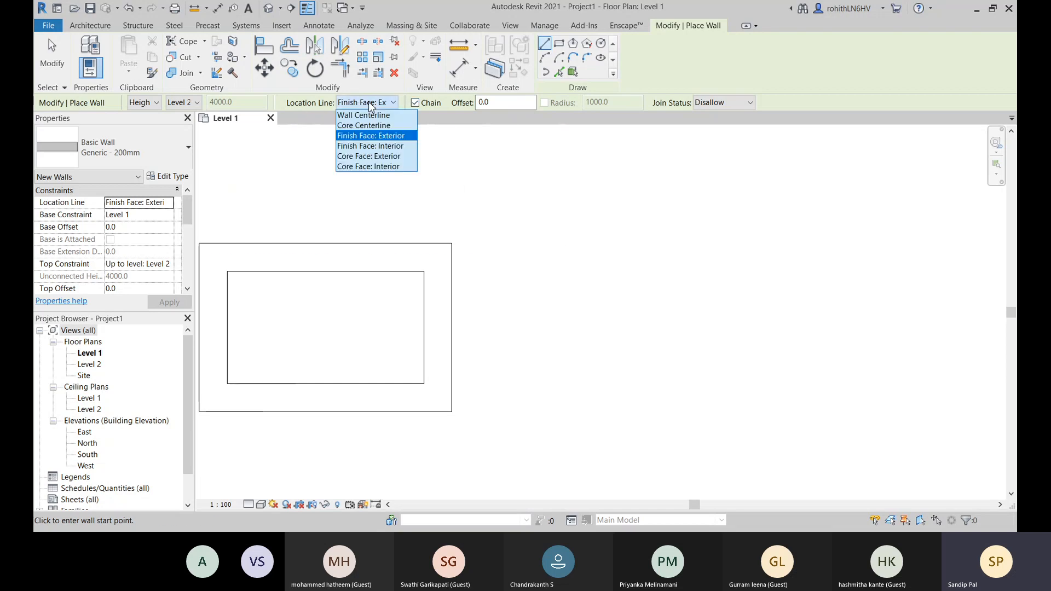
left_click(388, 136)
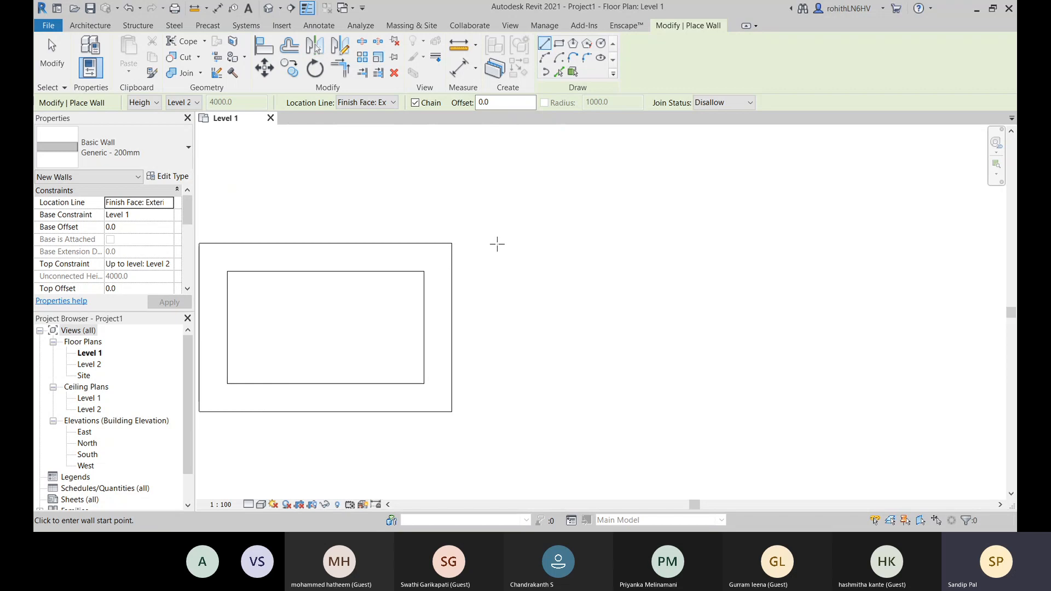
- Draw four chained walls to the right of the first rectangle, with horizontal walls about 1340 mm long and a left wall about 780 mm long
left_click(546, 243)
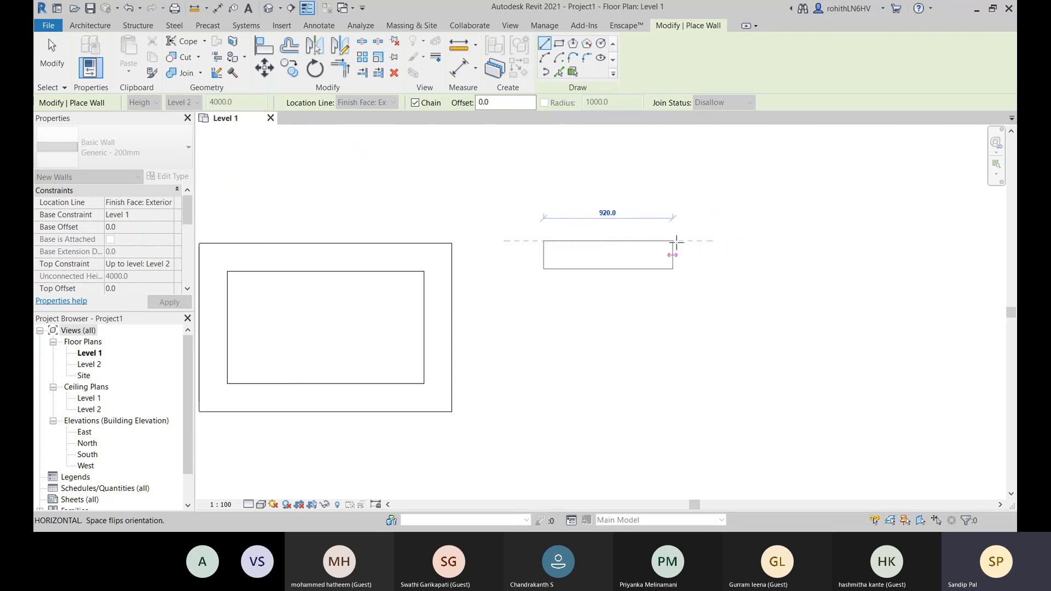
middle_click_drag(712, 247, 672, 221)
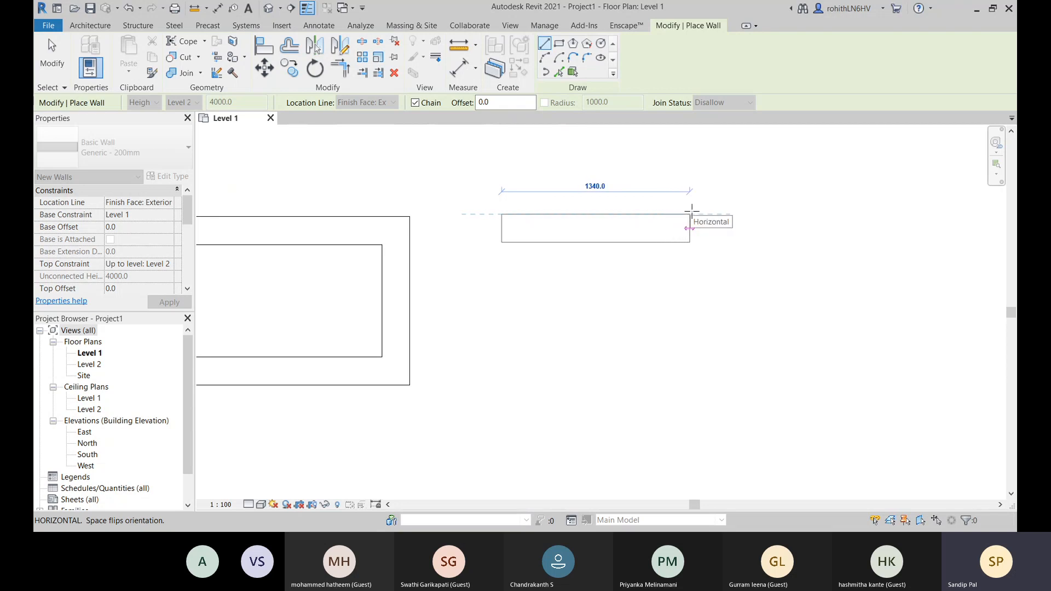
left_click(690, 213)
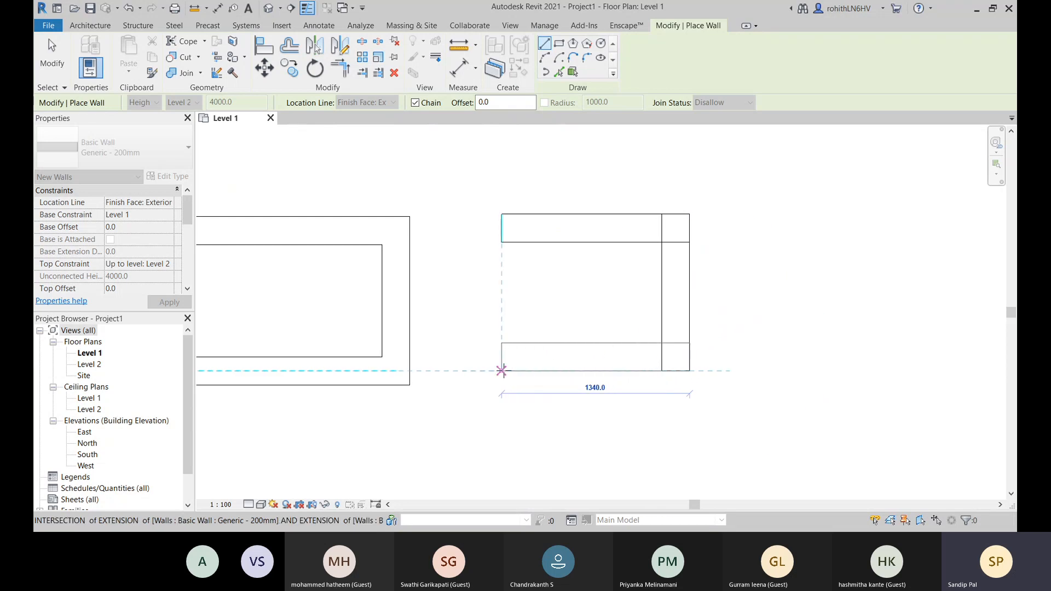
left_click(502, 371)
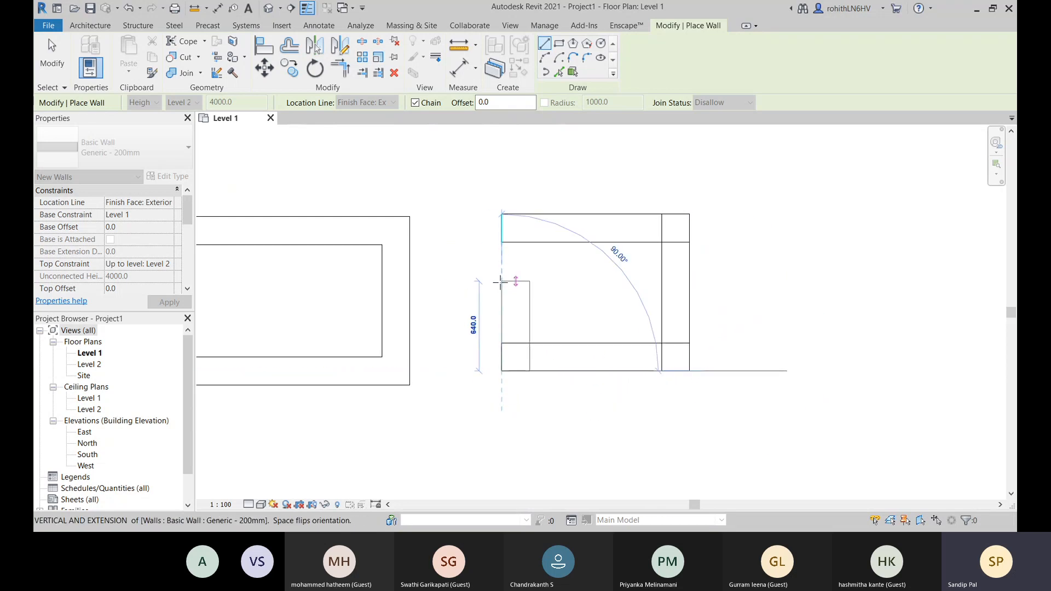
left_click(502, 262)
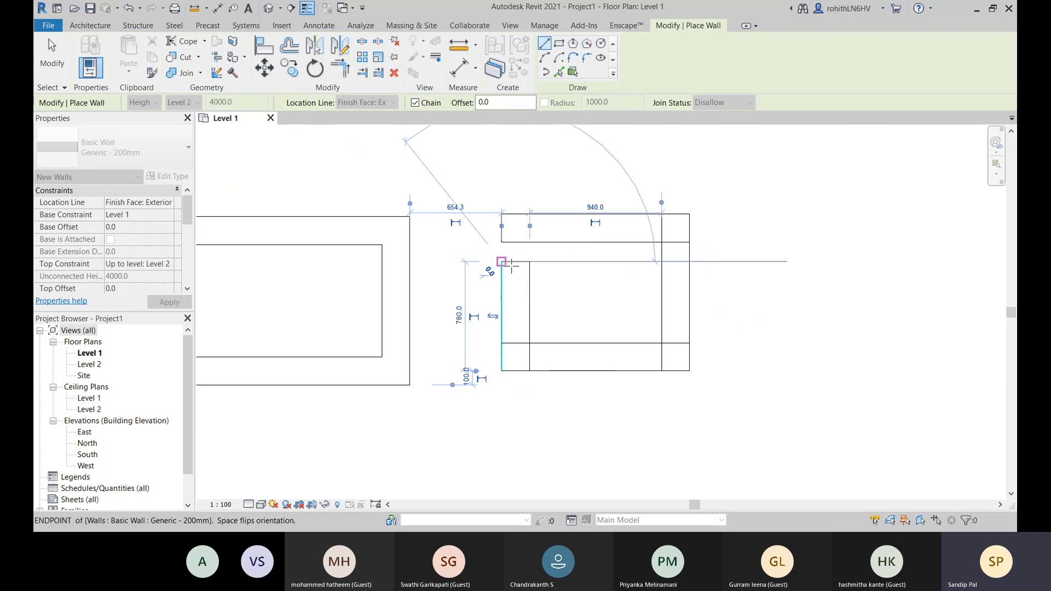
- Leave the Wall command after finishing the second set of walls
right_click(794, 230)
left_click(805, 236)
right_click(794, 236)
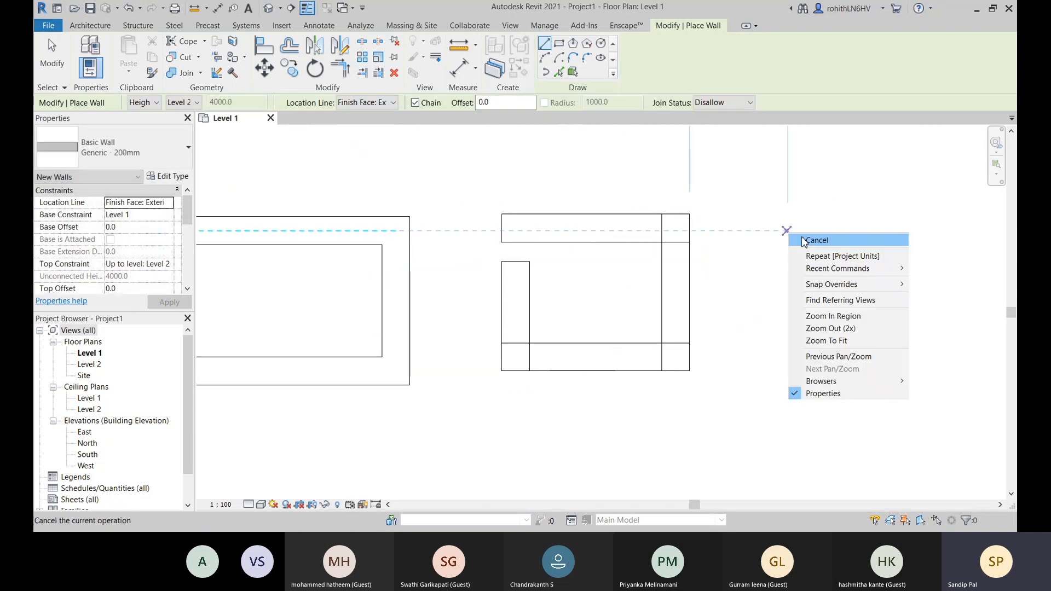
left_click(805, 241)
middle_click_drag(462, 312, 538, 312)
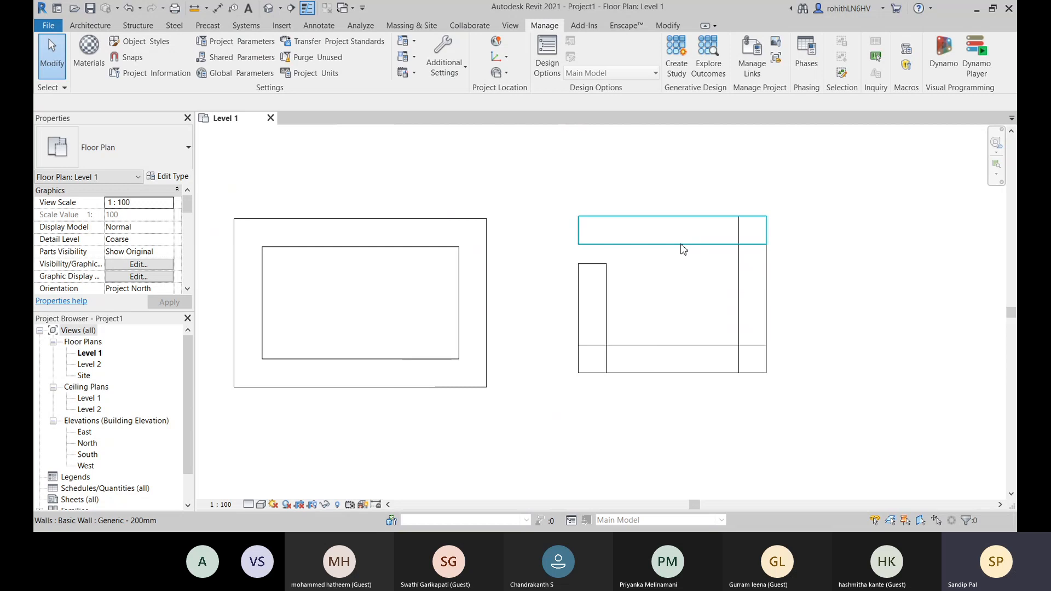
- Select the second layout's upper, right and left walls in turn to examine how their ends overlap at the corners
left_click(683, 248)
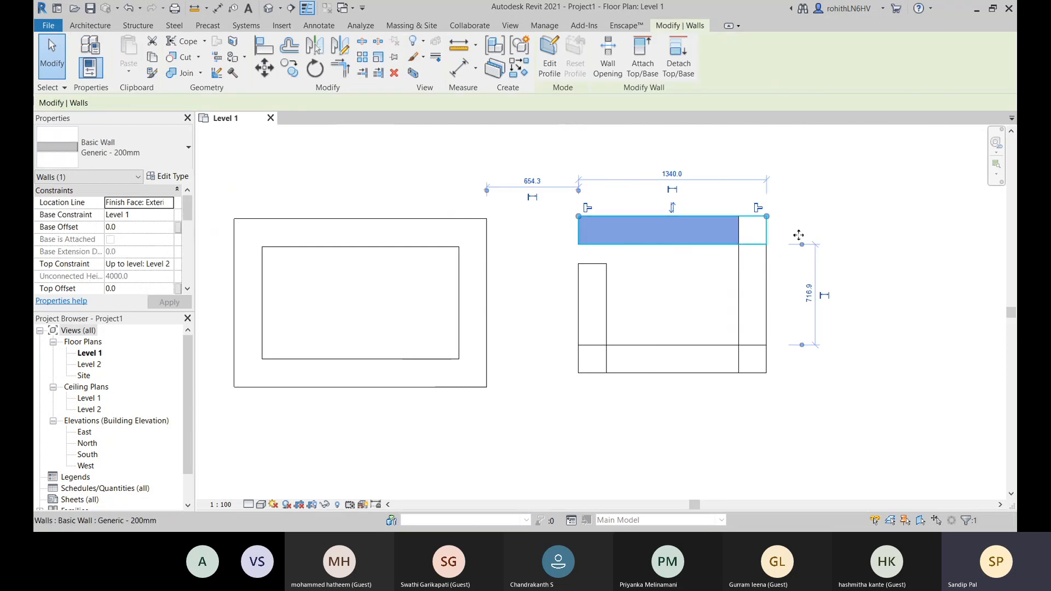
middle_click_drag(719, 228, 637, 223)
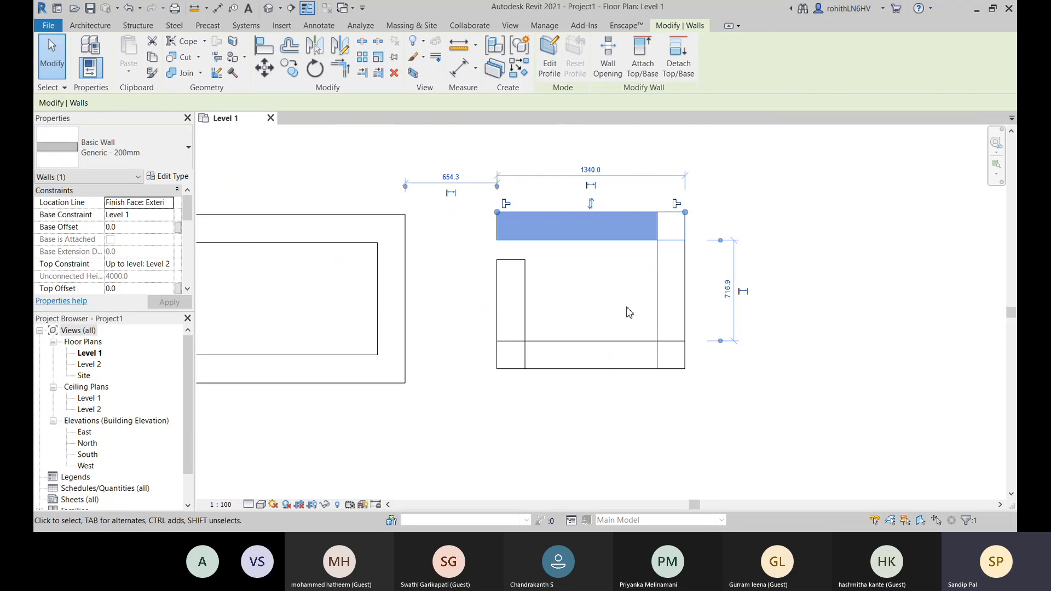
left_click(668, 299)
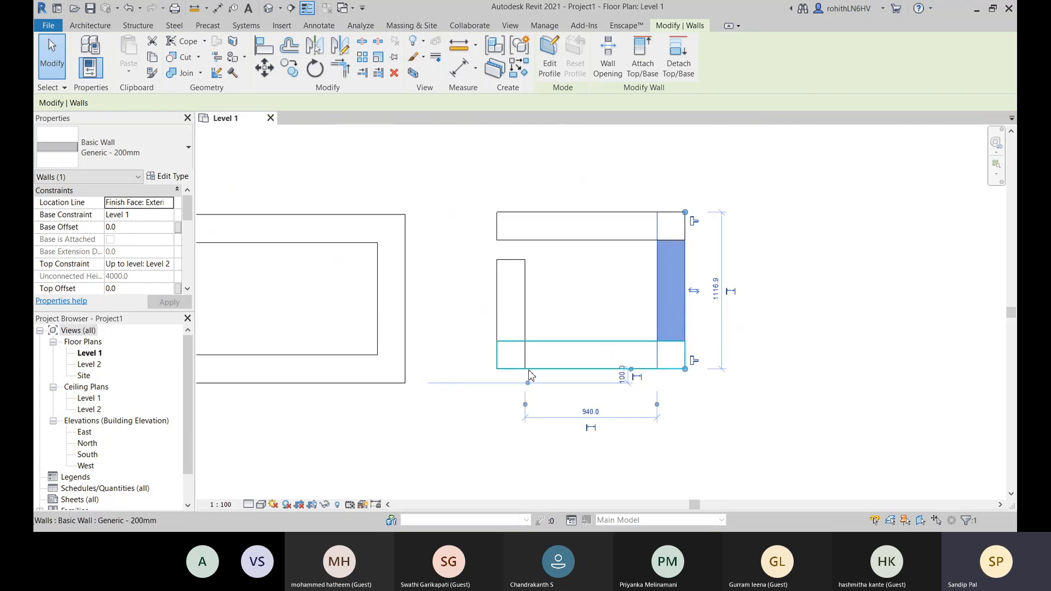
left_click(512, 304)
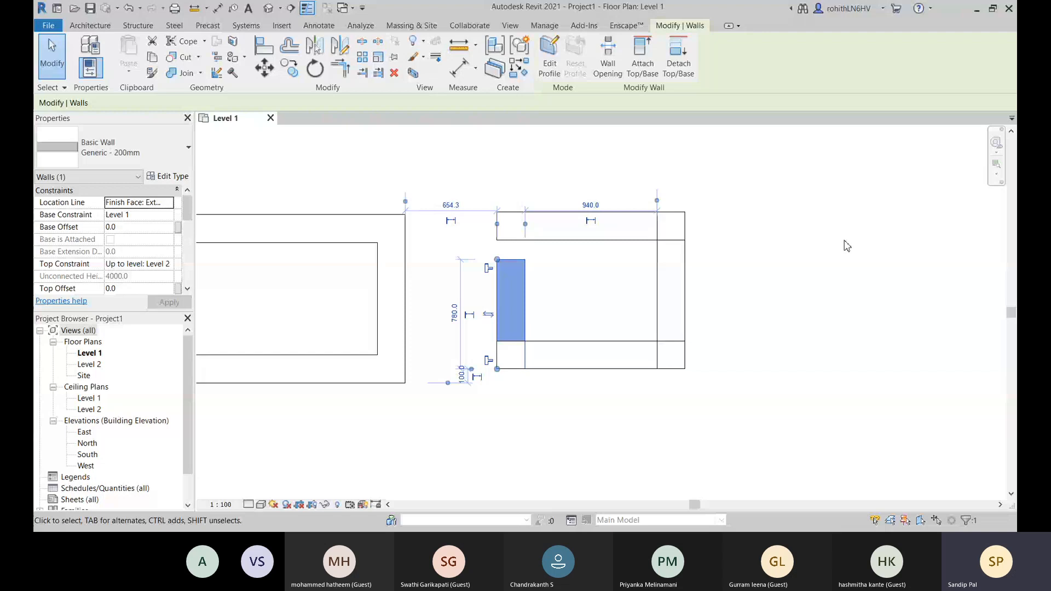
left_click(804, 301)
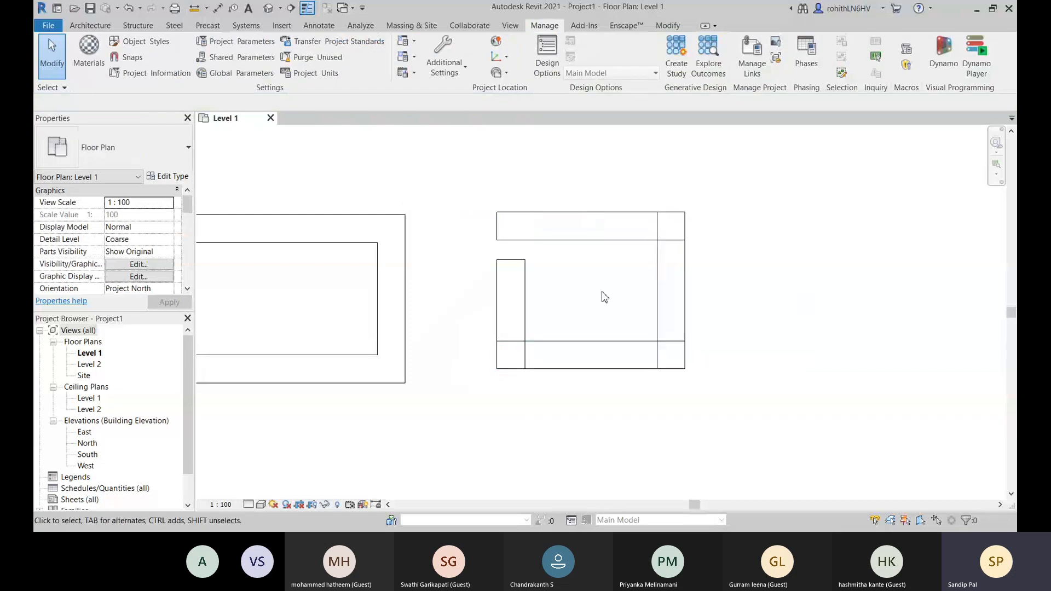
left_click(613, 237)
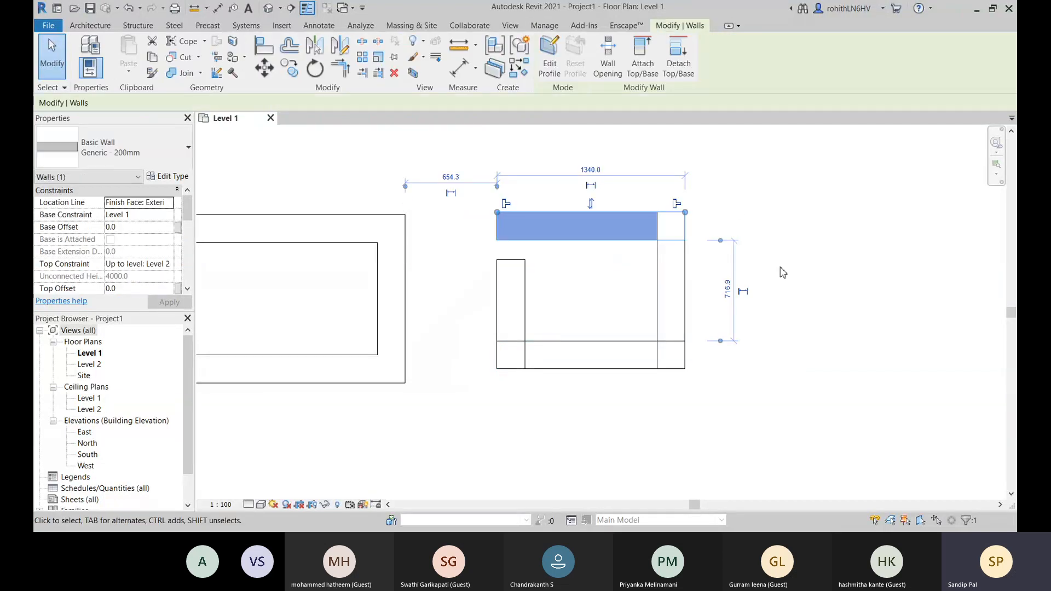
middle_click_drag(825, 291, 809, 298)
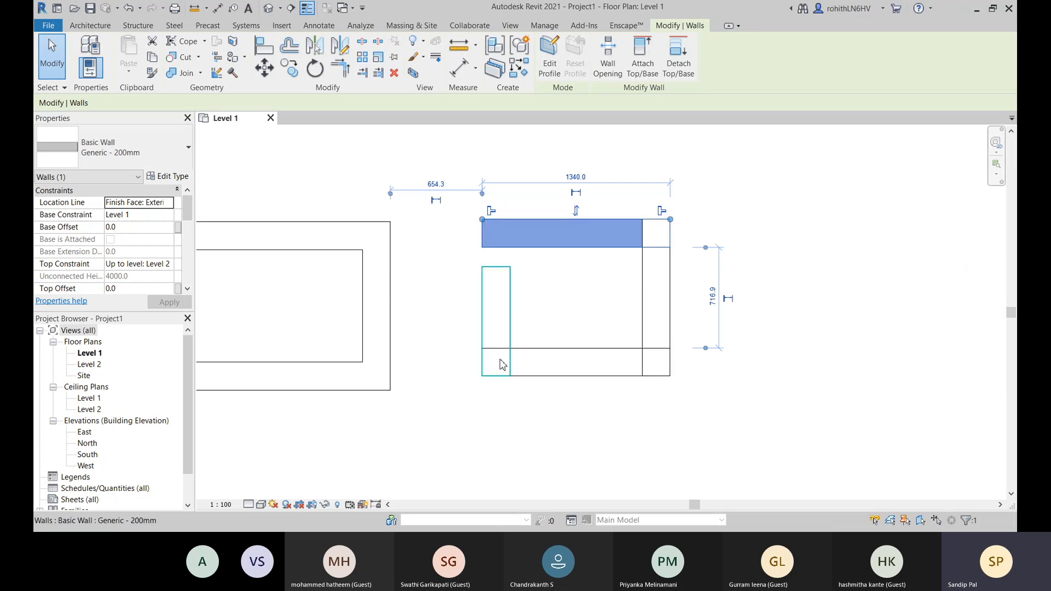
left_click(606, 427)
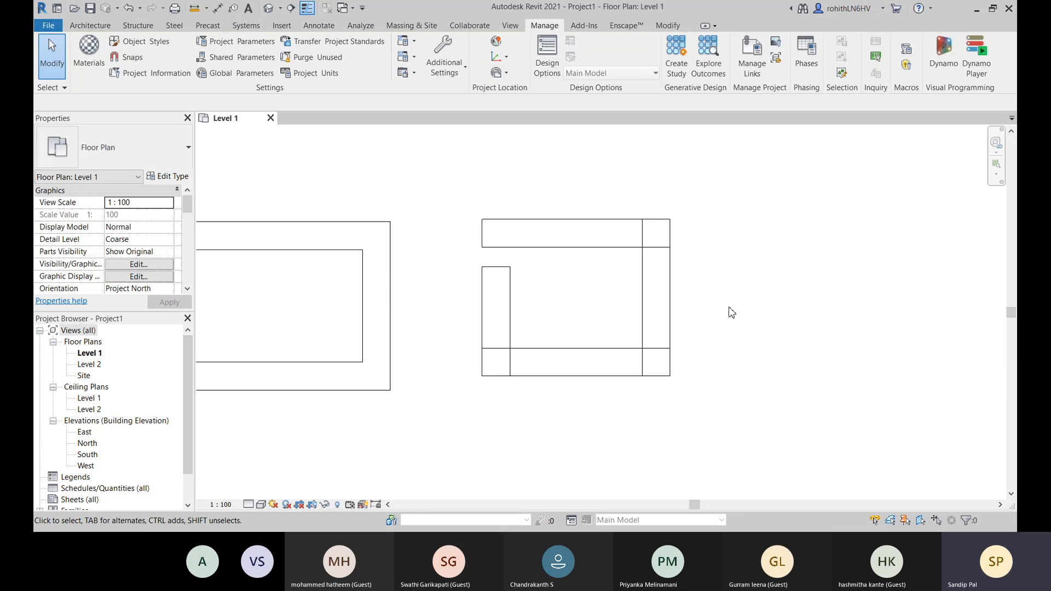
- Allow joins at the lower end of the second layout's left wall and the left end of its bottom wall
left_click(493, 336)
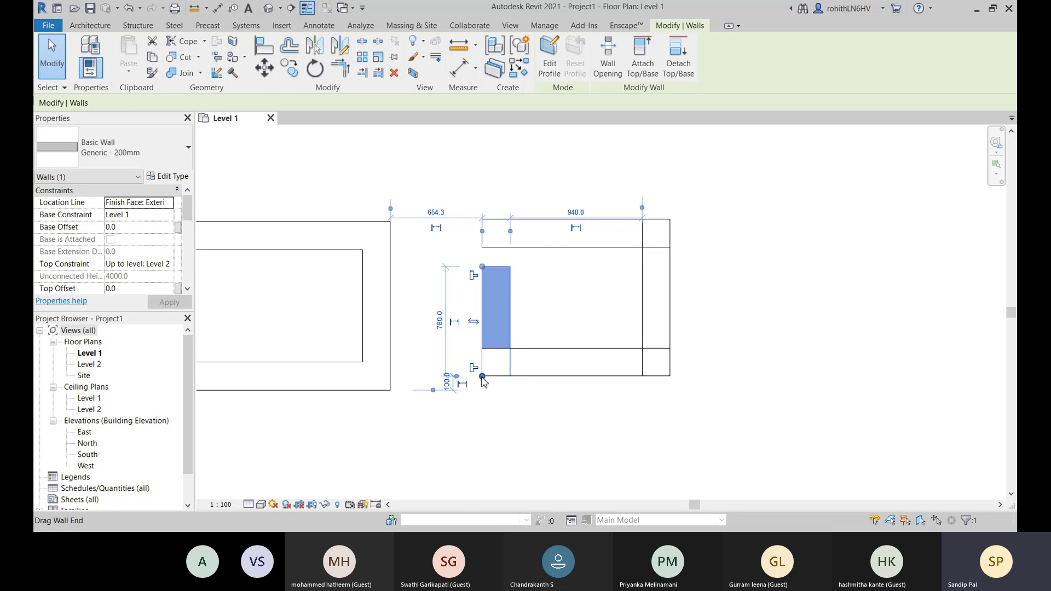
right_click(484, 378)
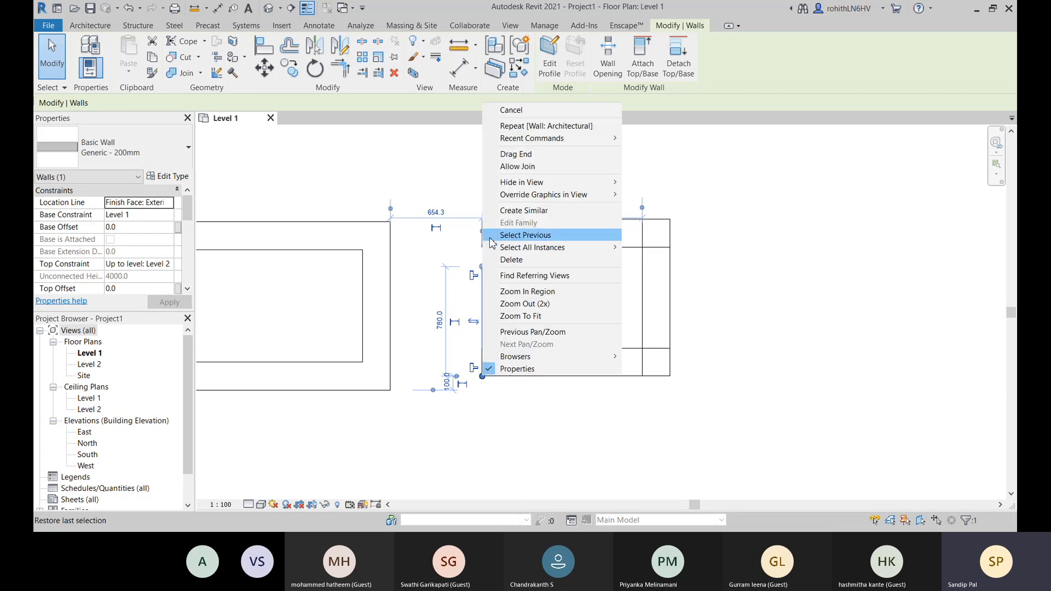
left_click(523, 167)
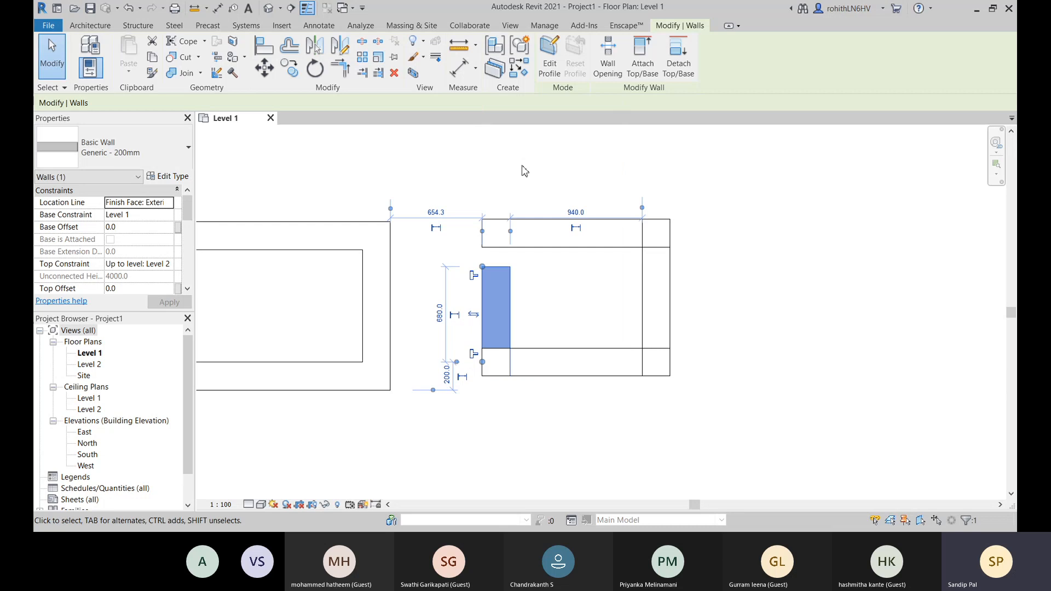
left_click(545, 360)
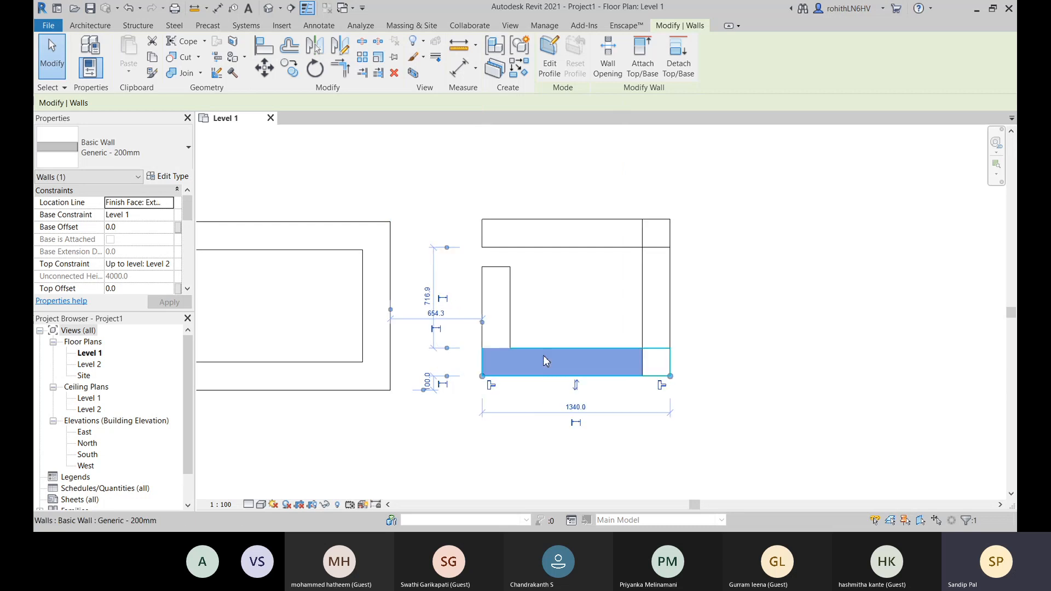
right_click(483, 377)
left_click(519, 169)
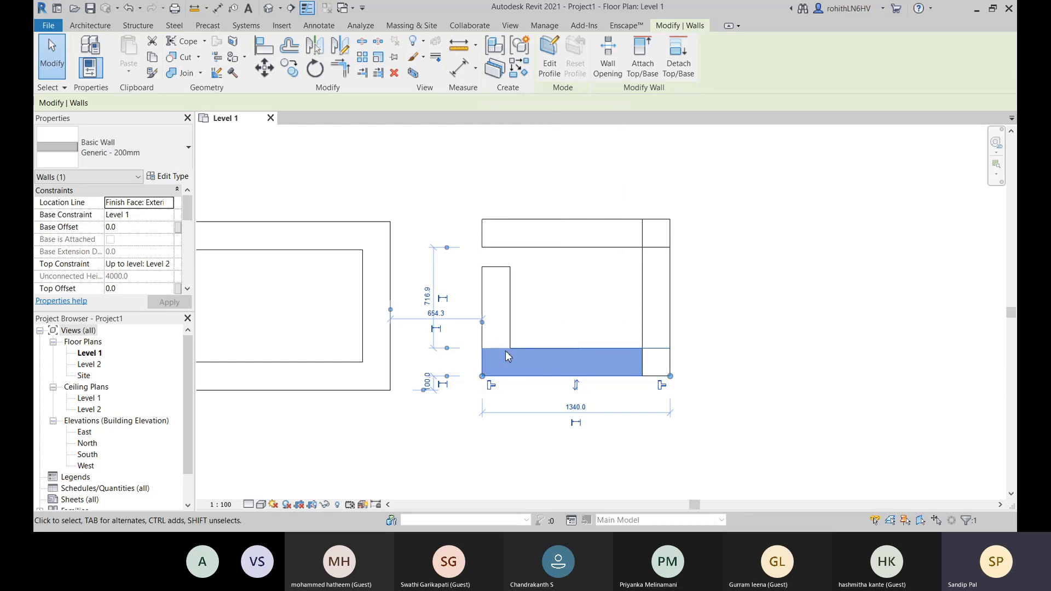
left_click(604, 468)
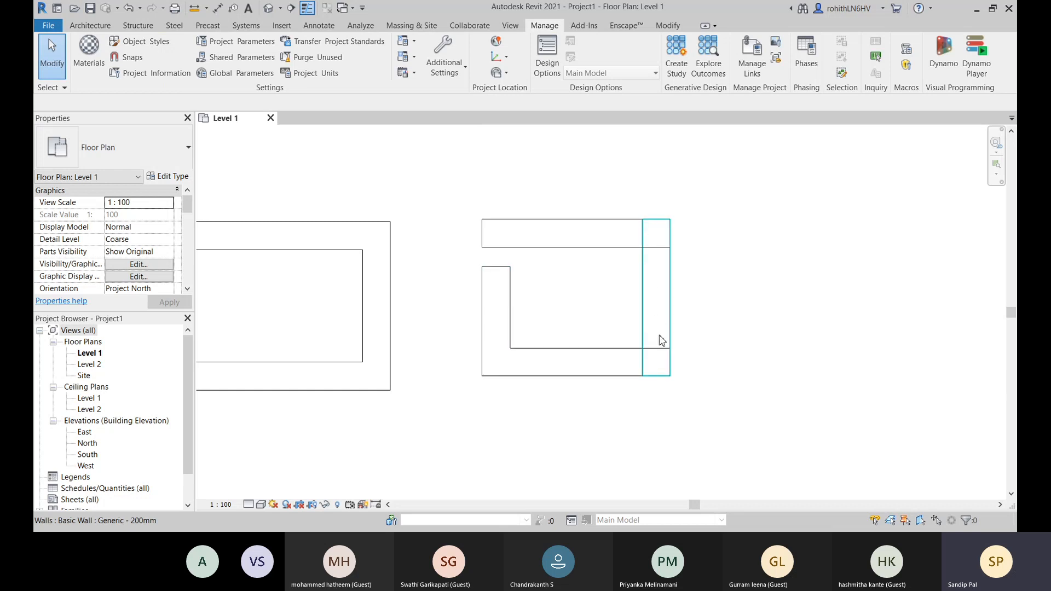
- Pull the upper wall's end back to the right wall's inner face and shorten the right wall's upper end to about 920 mm long
middle_click_drag(715, 302, 728, 307)
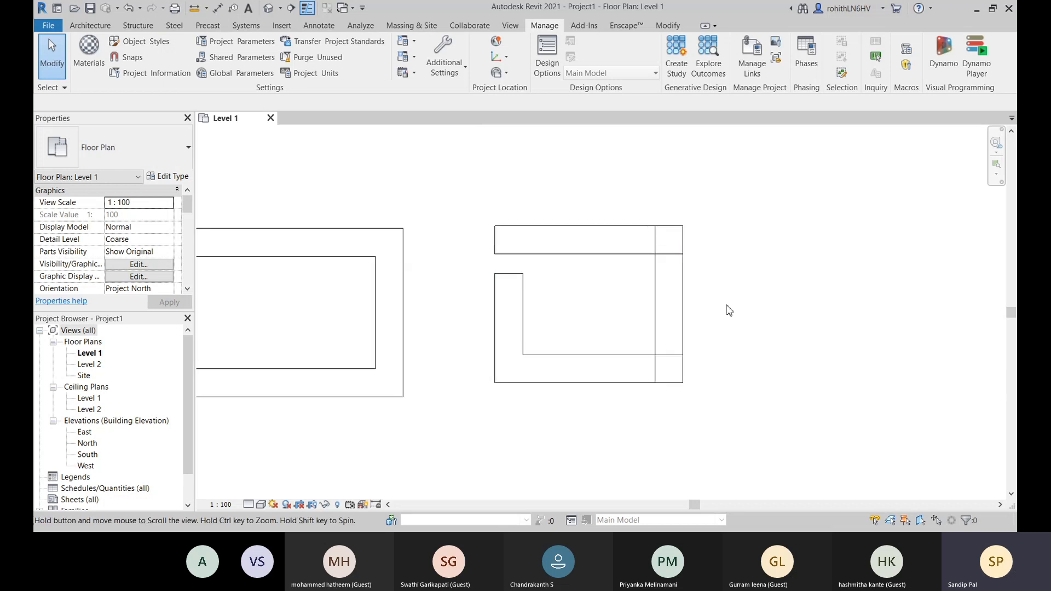
left_click(669, 294)
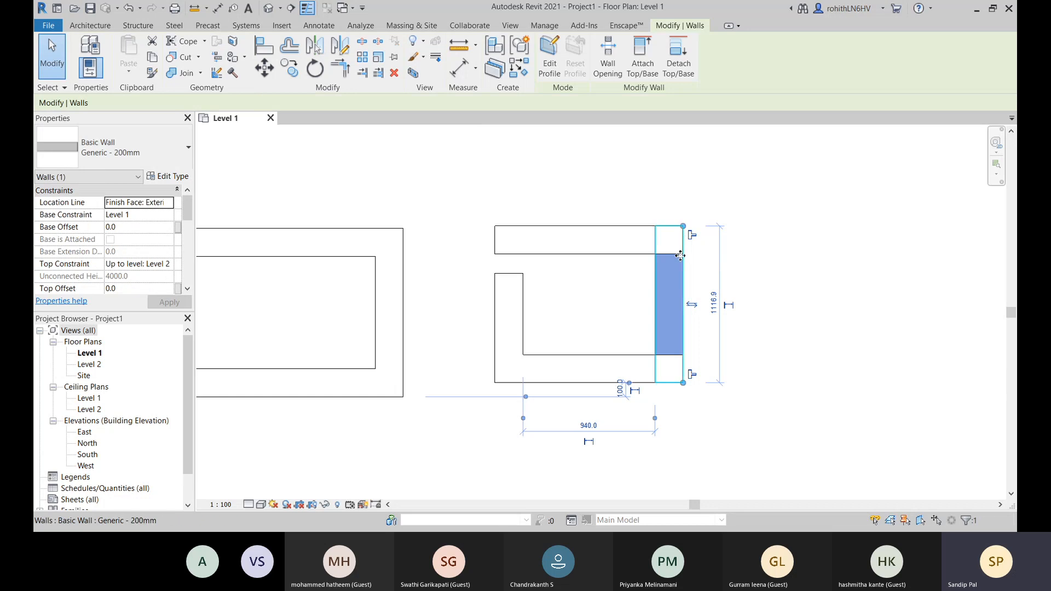
scroll(667, 247, "up", 1)
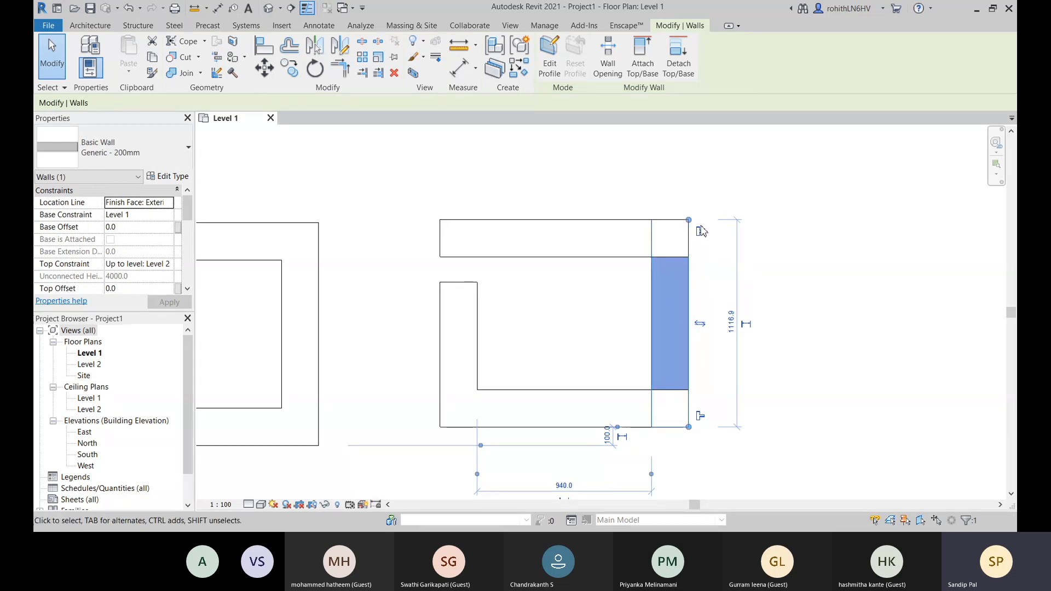
left_click(602, 231)
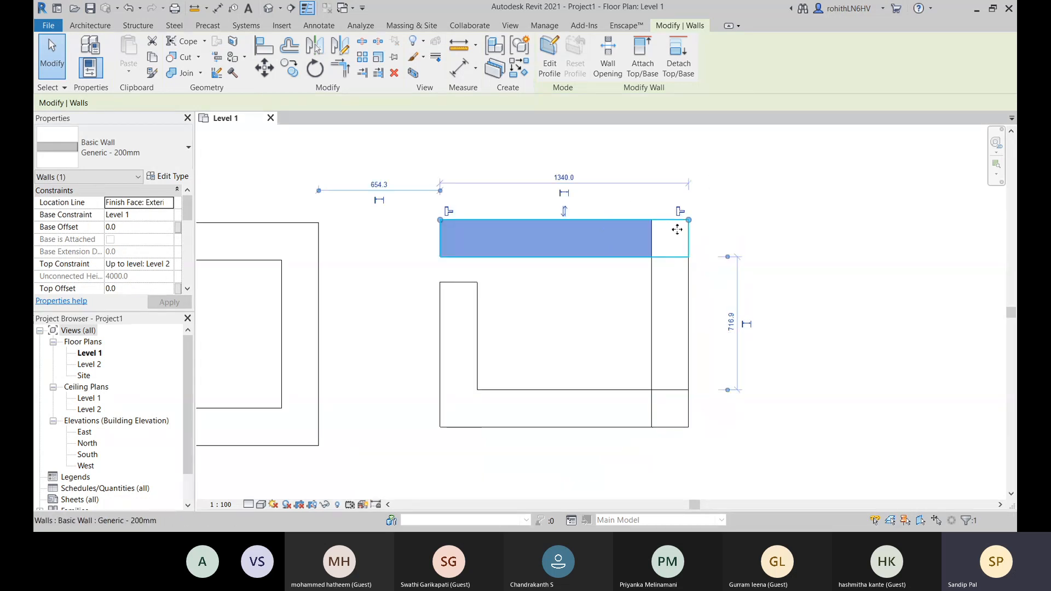
left_click_drag(690, 222, 688, 256)
left_click(729, 234)
left_click(691, 225)
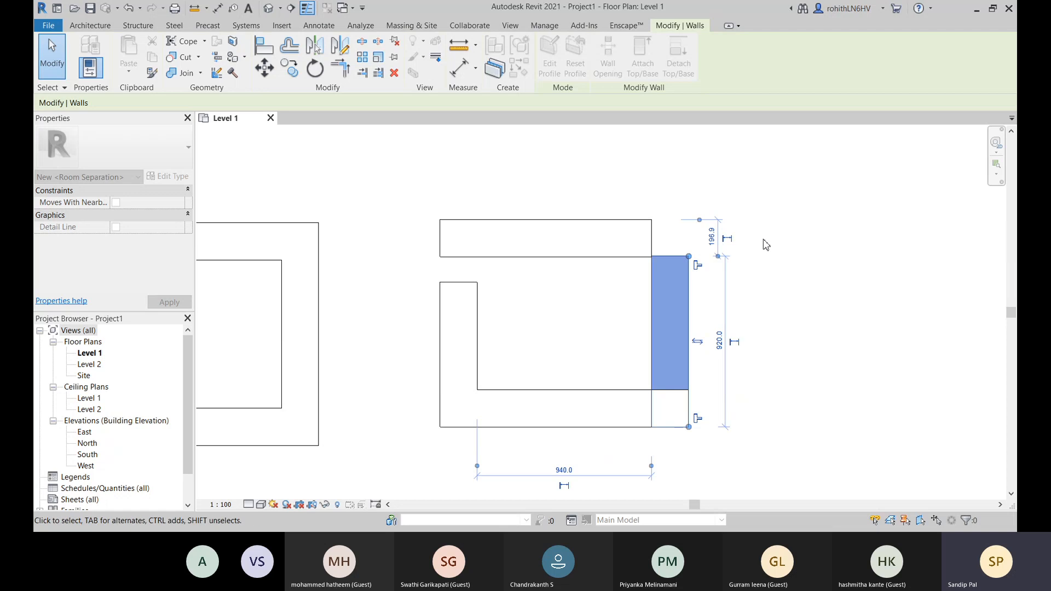
left_click(763, 239)
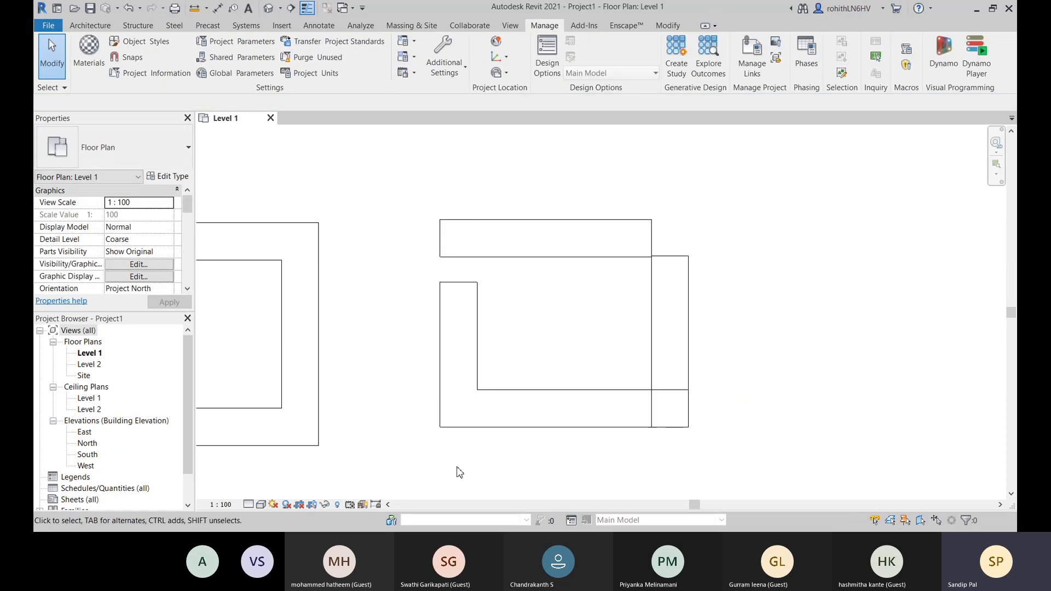
- Select the shortened right wall to examine how its upper end meets the upper wall, and clear the selection
middle_click_drag(459, 471, 460, 462)
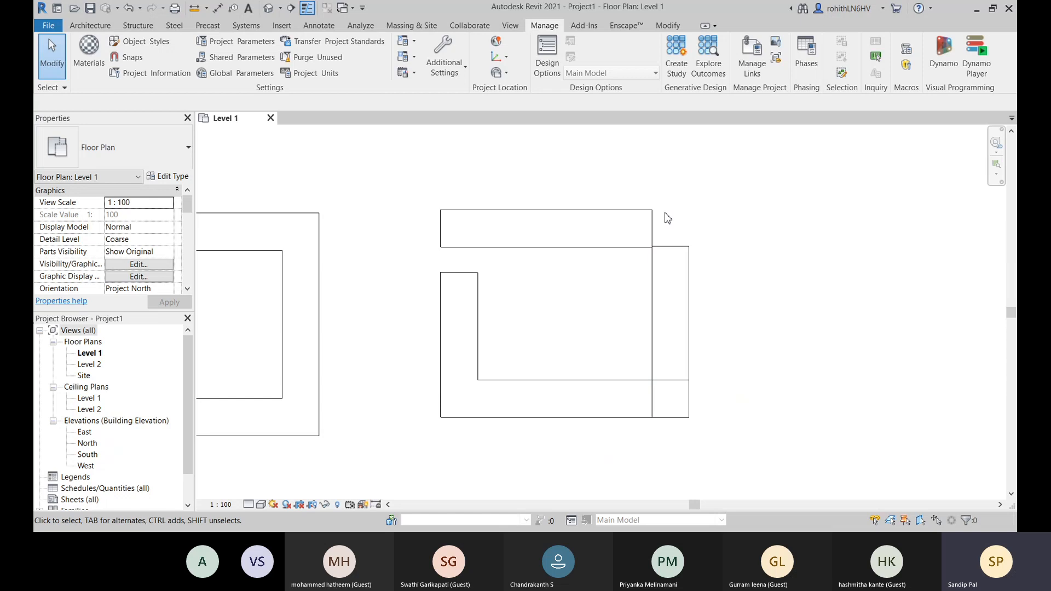
left_click(676, 252)
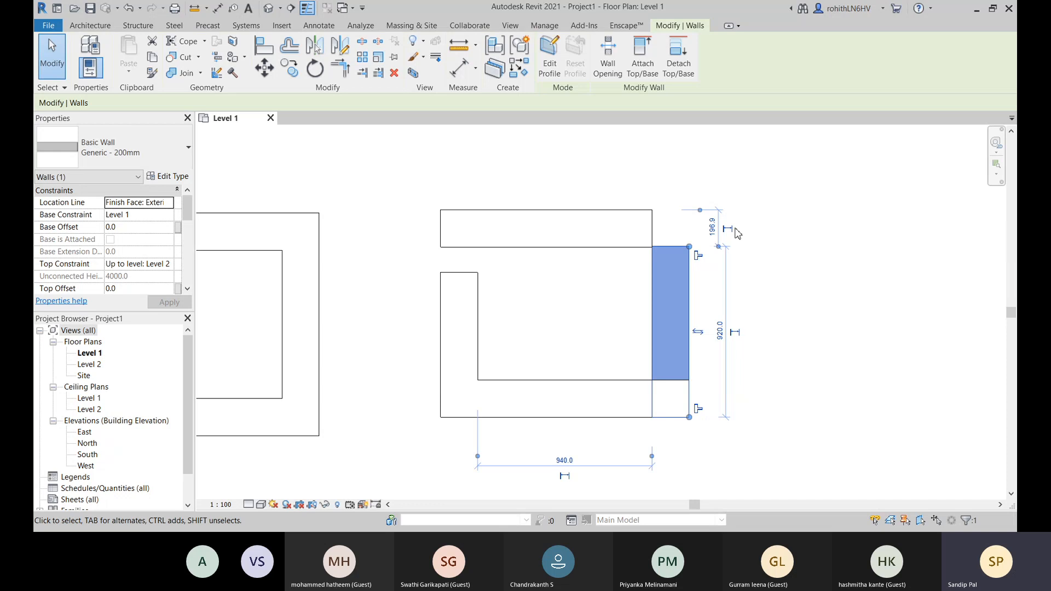
scroll(814, 354, "down", 5)
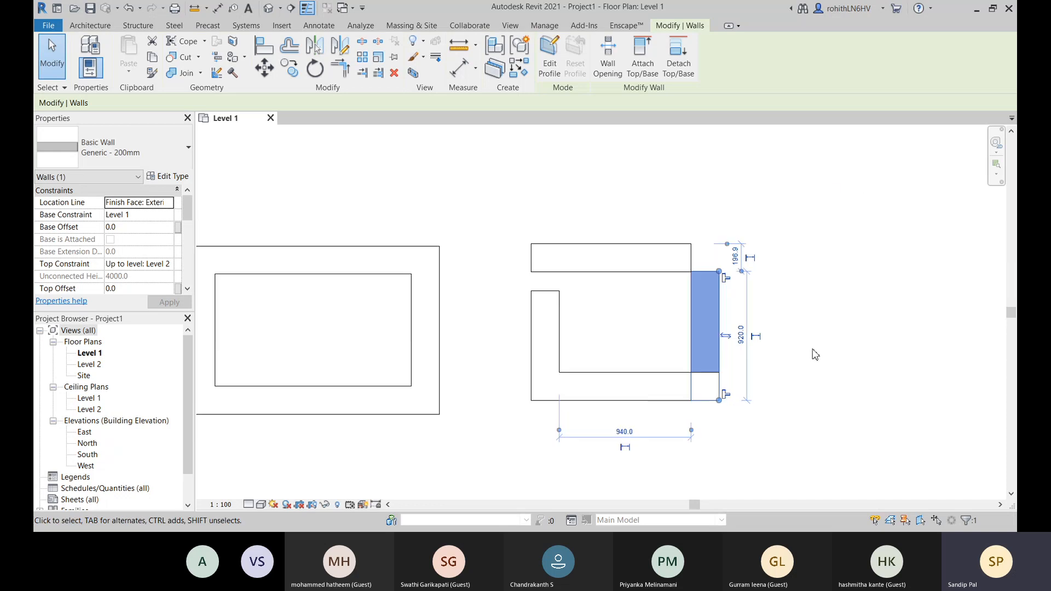
left_click(543, 439)
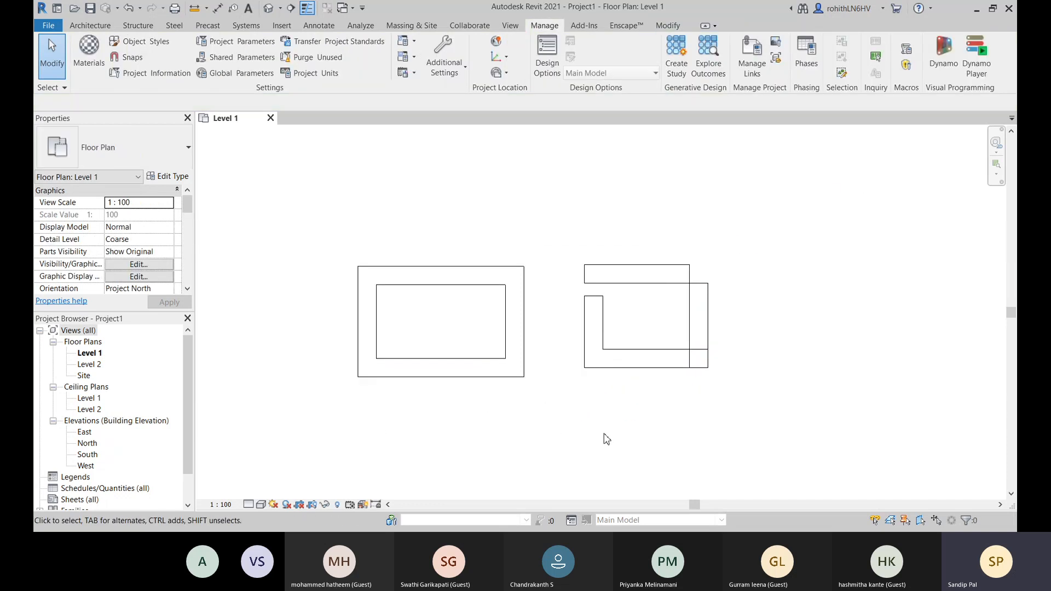
middle_click_drag(606, 433, 619, 426)
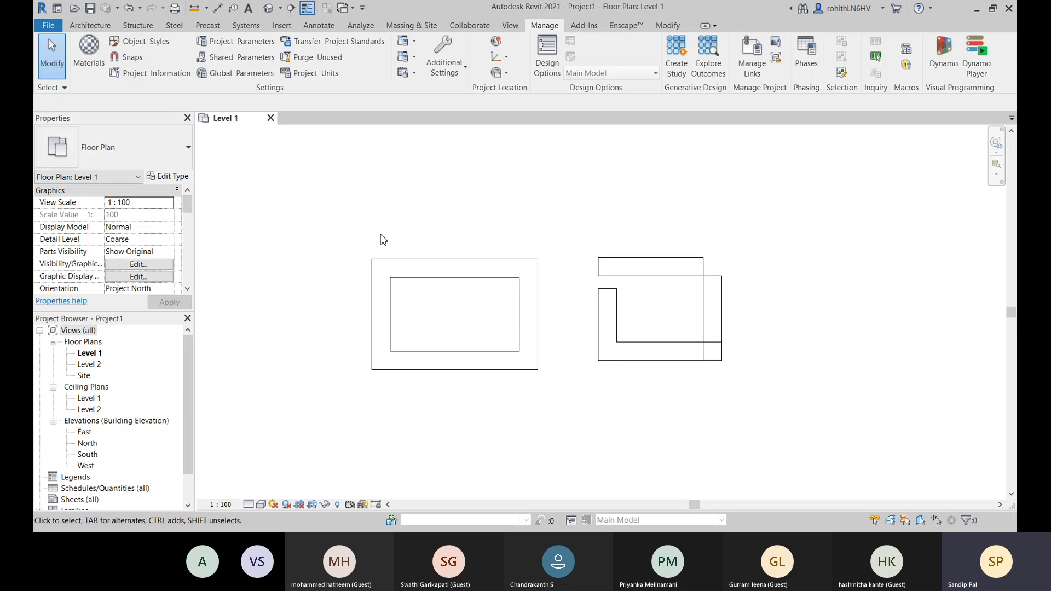
- Change the upper wall of the first rectangle to the CW 102-50-100p basic wall type
left_click(415, 269)
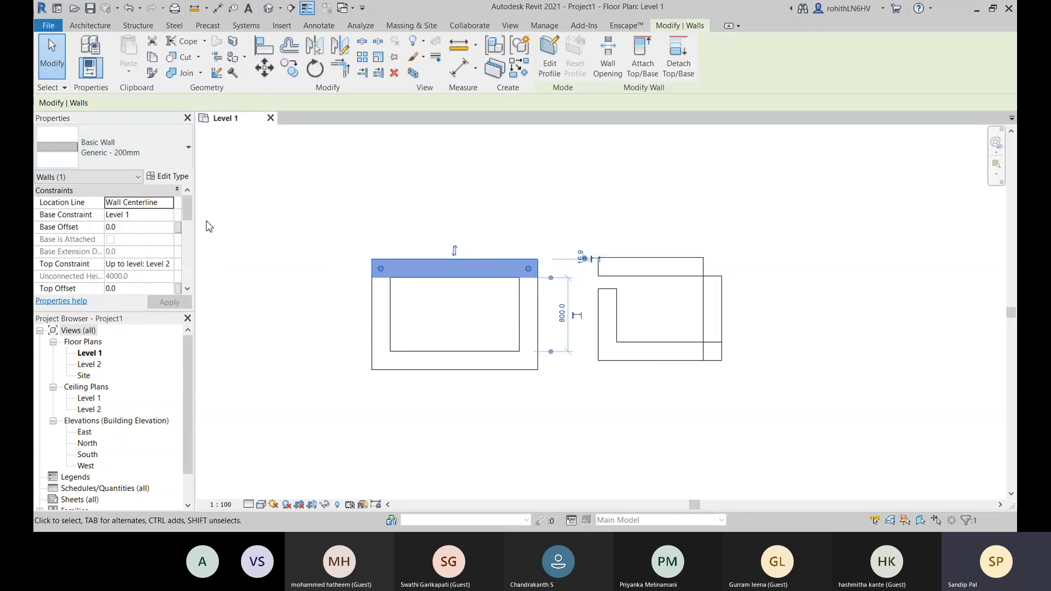
left_click(169, 162)
scroll(176, 340, "up", 6)
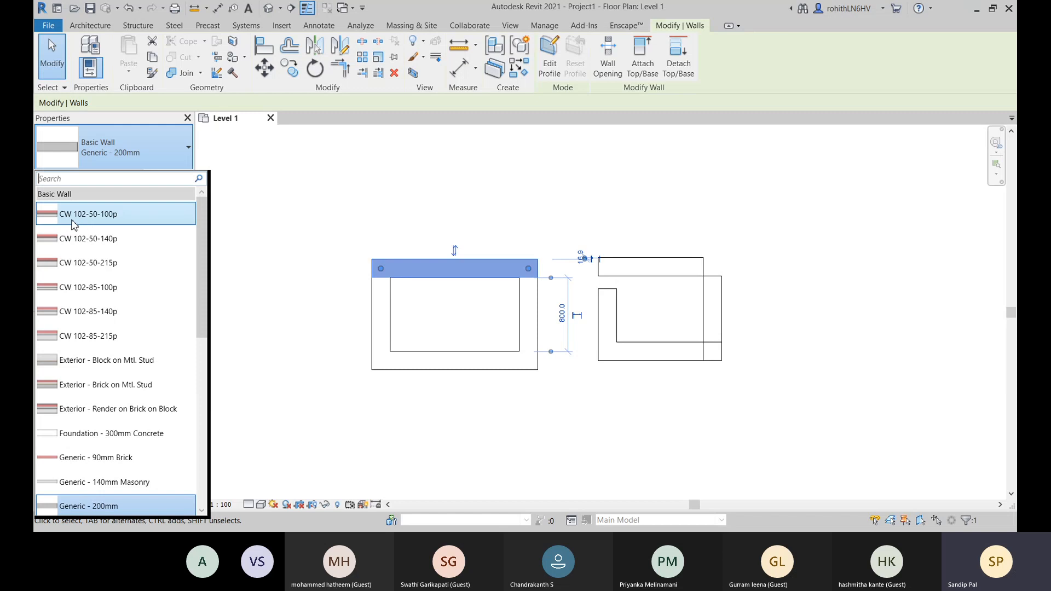
left_click(74, 219)
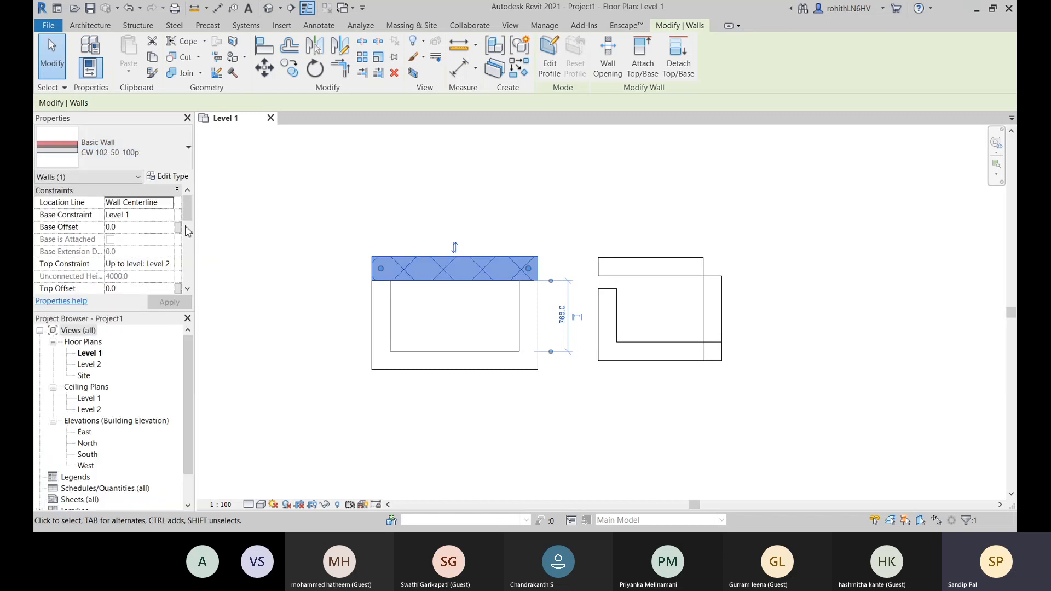
left_click(454, 304)
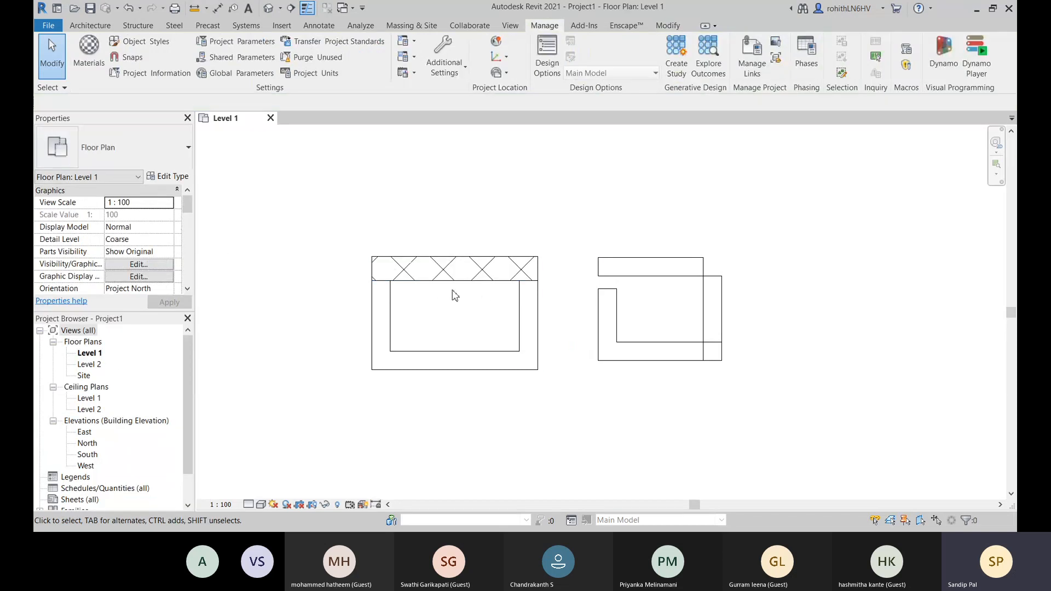
- Reselect the first rectangle's hatched upper wall and review the available basic wall types, keeping CW 102-50-100p
left_click(422, 267)
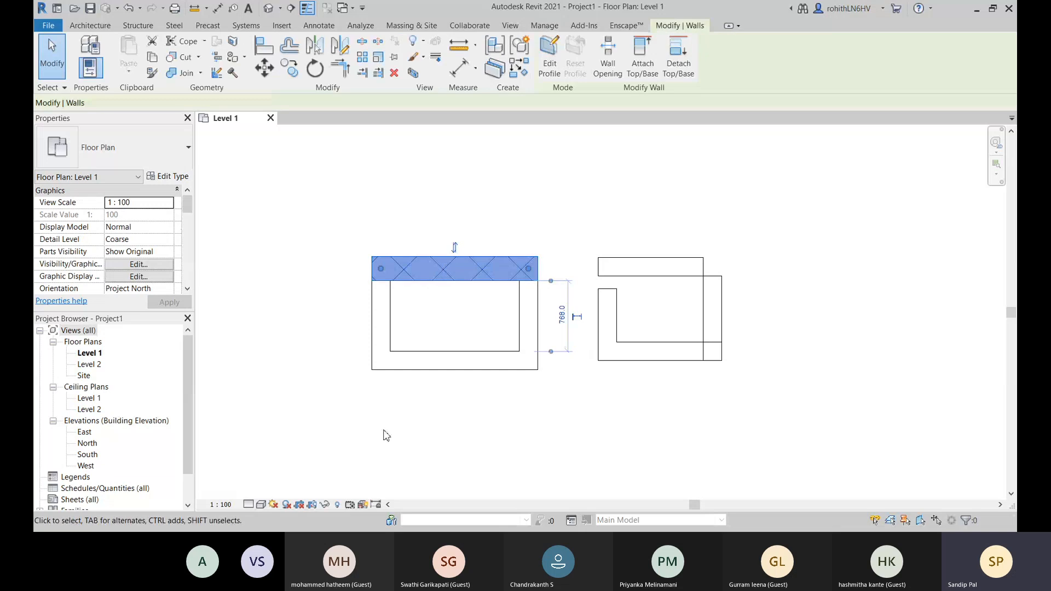
left_click(157, 159)
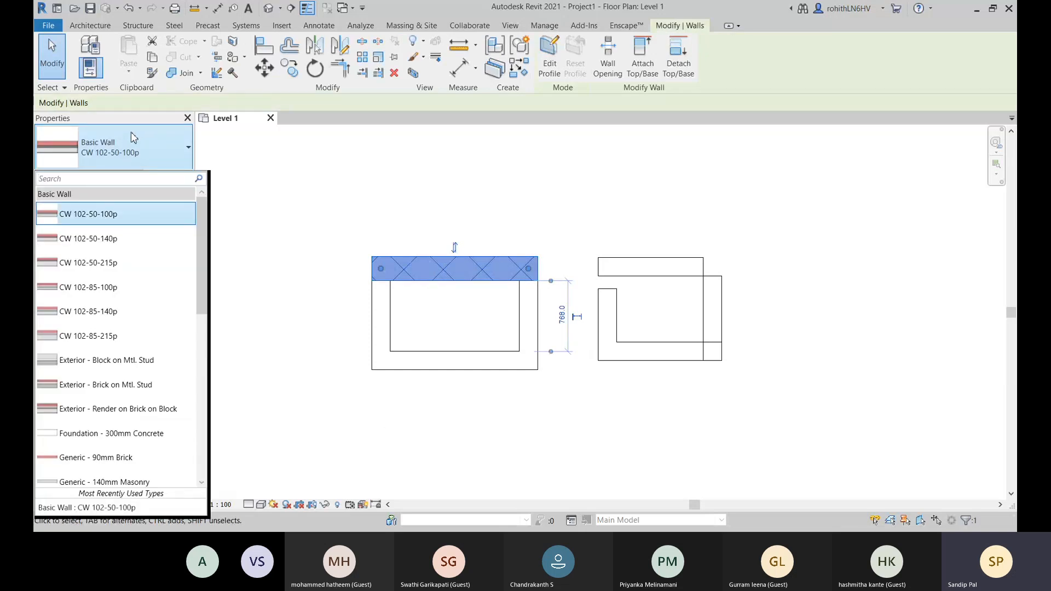
left_click(170, 152)
left_click(172, 155)
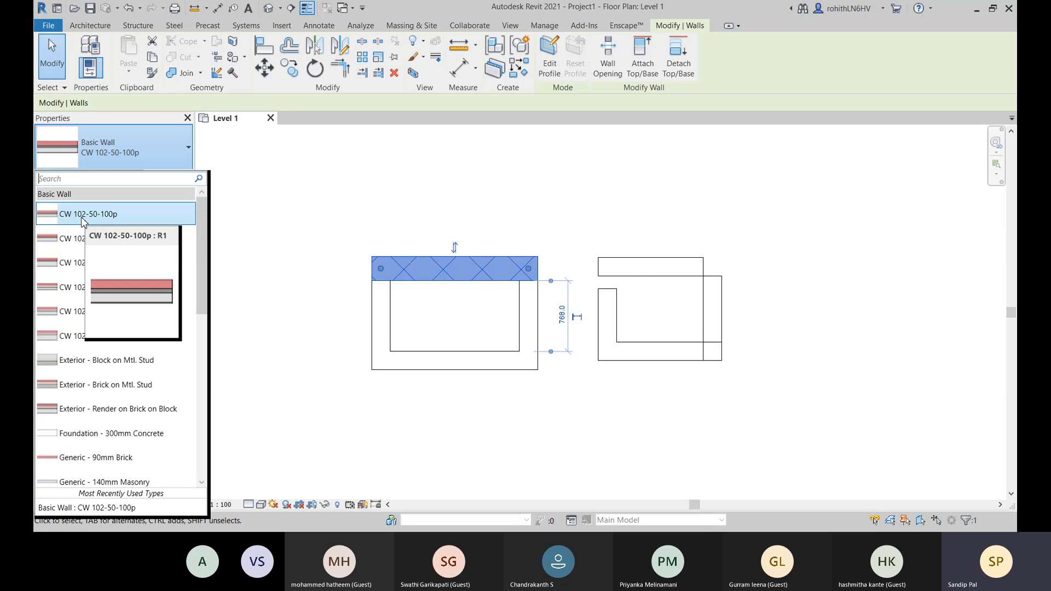
left_click(184, 154)
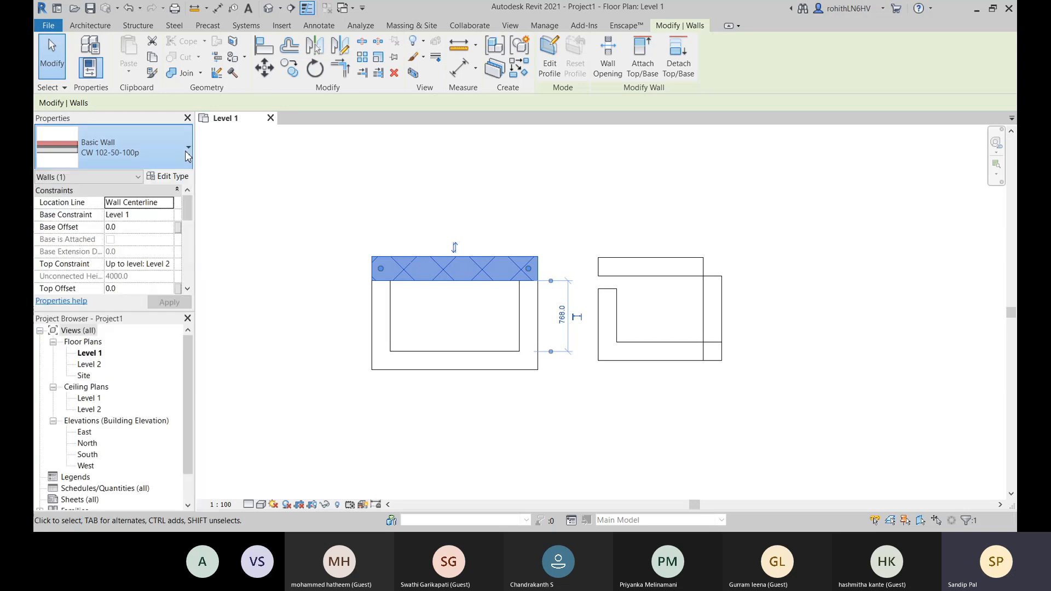
- Duplicate the selected upper wall's CW 102-50-100p type under the name CW 102-50-100p 2
left_click(174, 179)
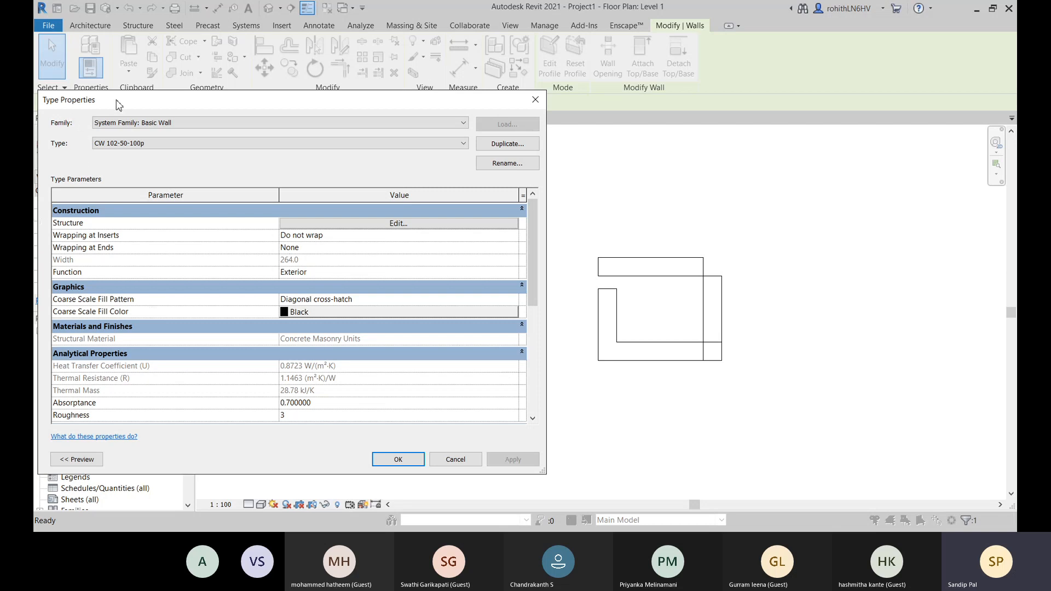
left_click_drag(116, 104, 295, 92)
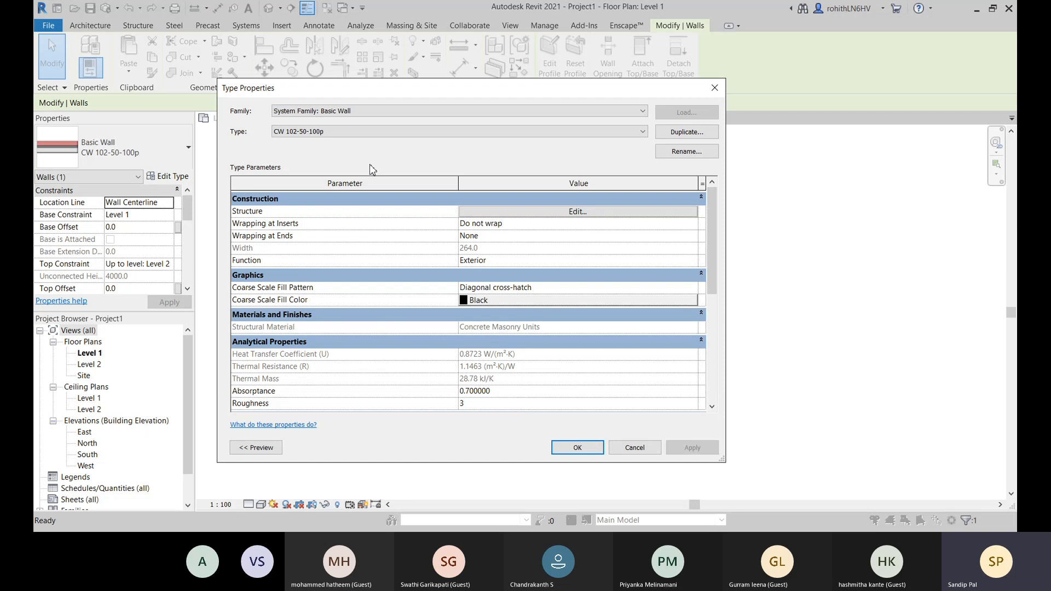
left_click(697, 138)
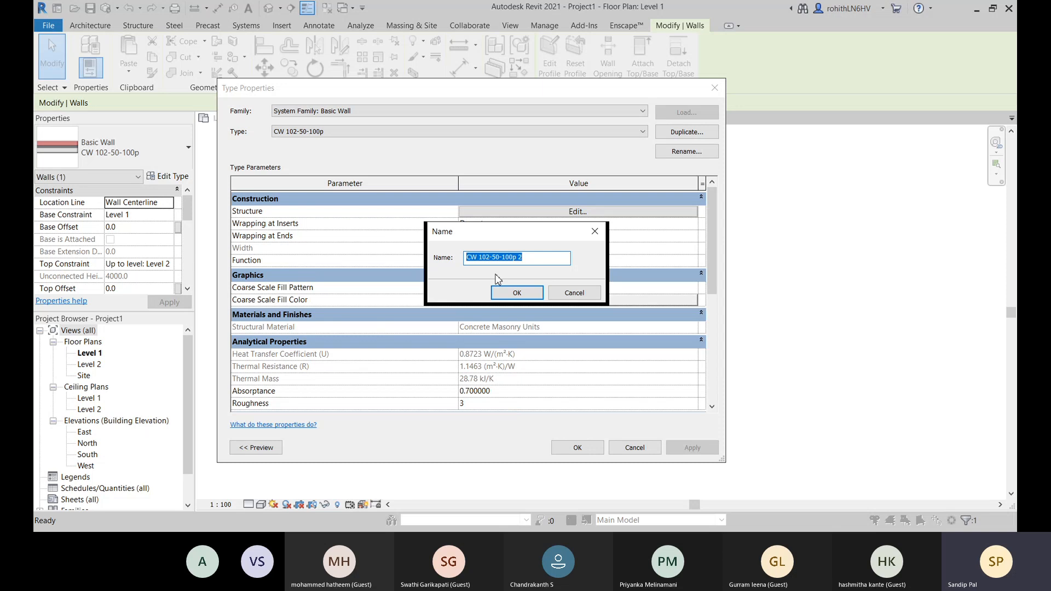
left_click(529, 258)
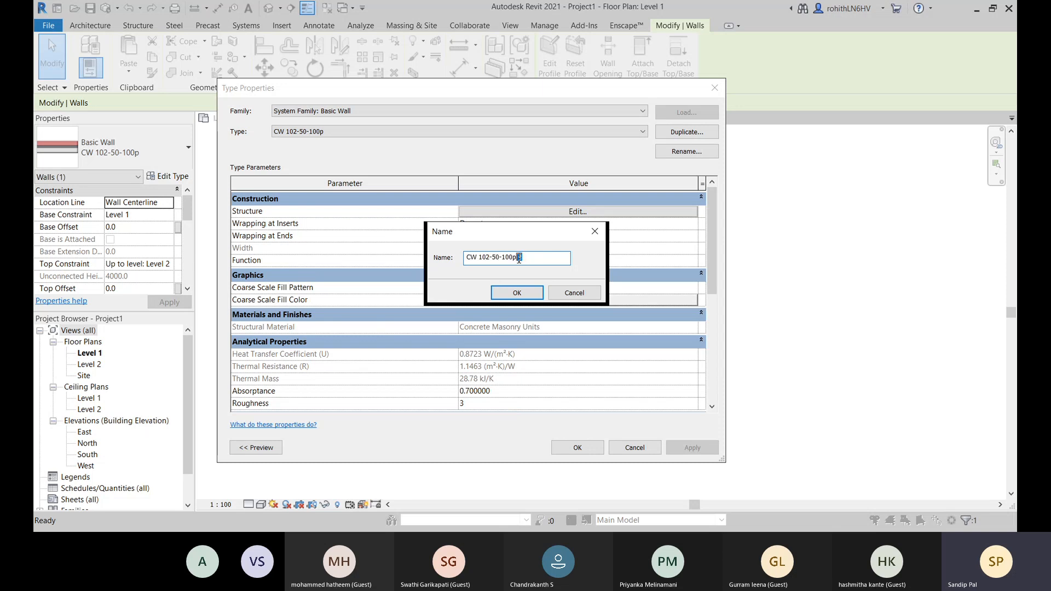
left_click(517, 293)
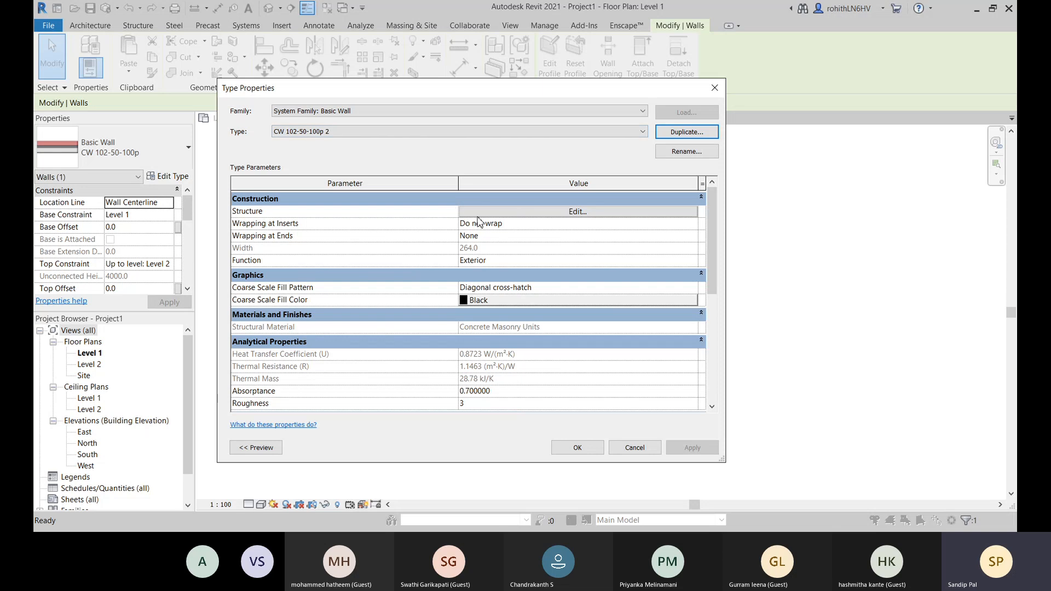
- Examine the layer assembly of CW 102-50-100p 2, including its Structure [1] layer, and discard the duplicated type
left_click(534, 213)
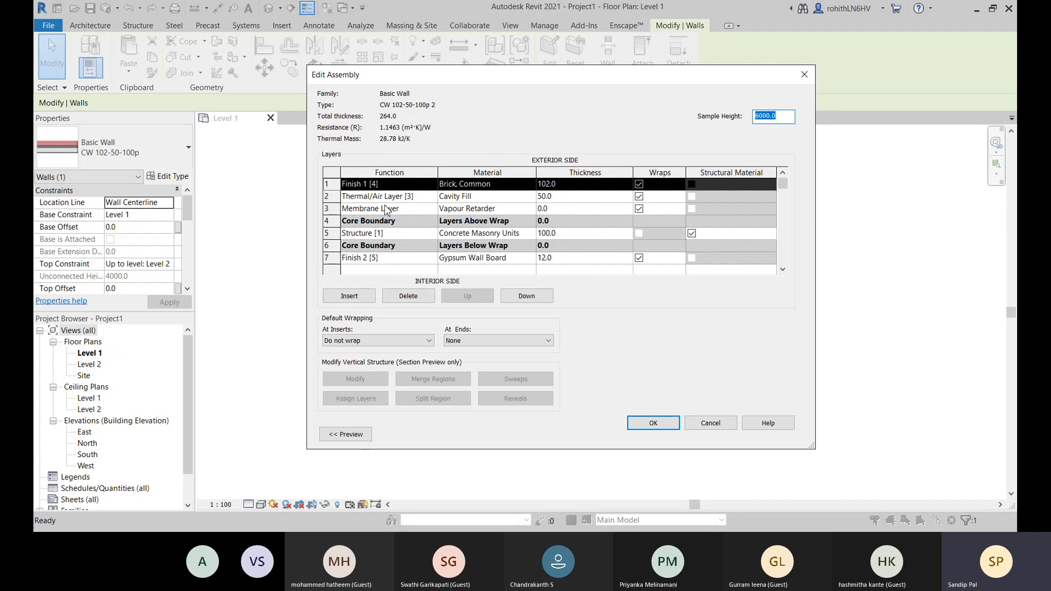
left_click(429, 236)
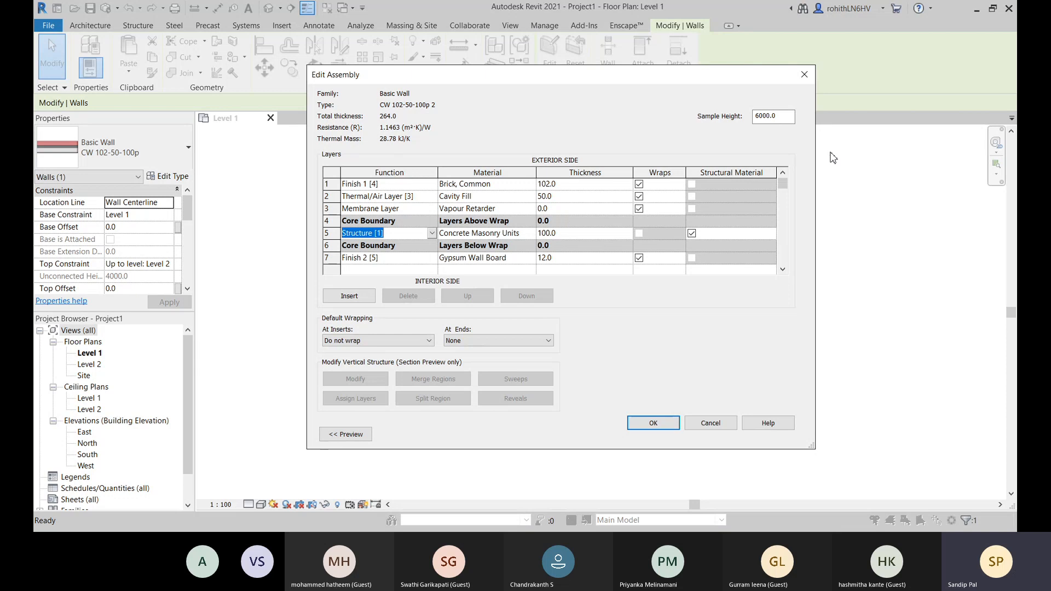
left_click(692, 234)
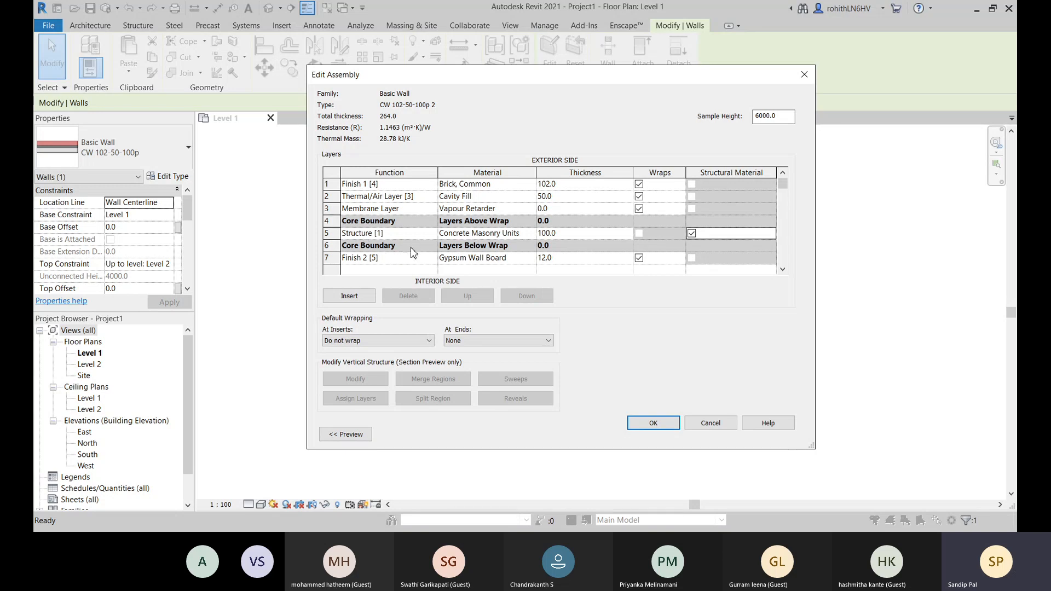
left_click(720, 428)
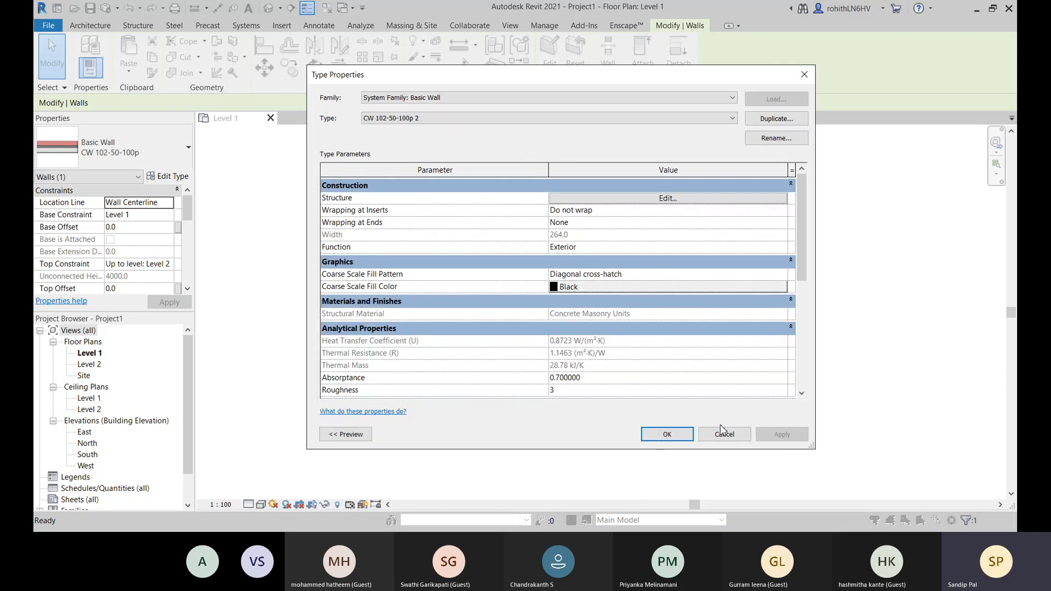
left_click(724, 434)
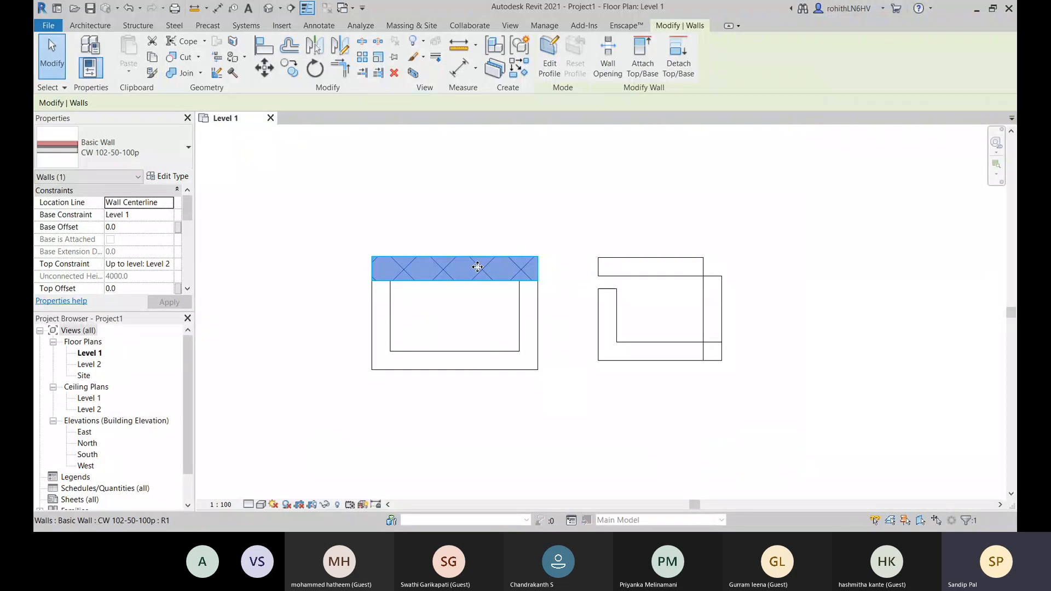
- Delete the hatched upper wall of the first rectangle
key("Delete")
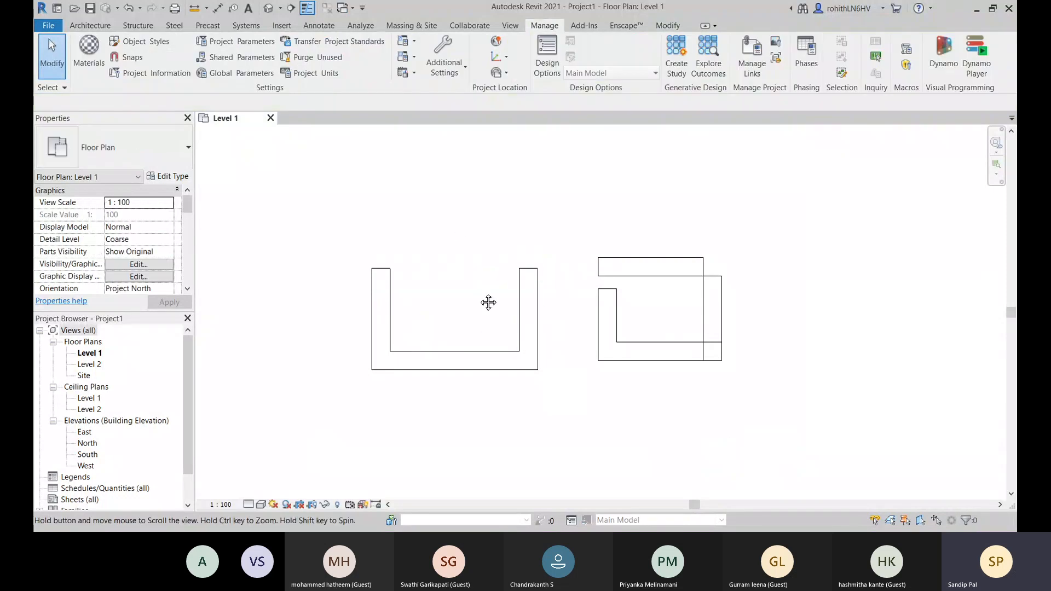
middle_click_drag(489, 302, 496, 306)
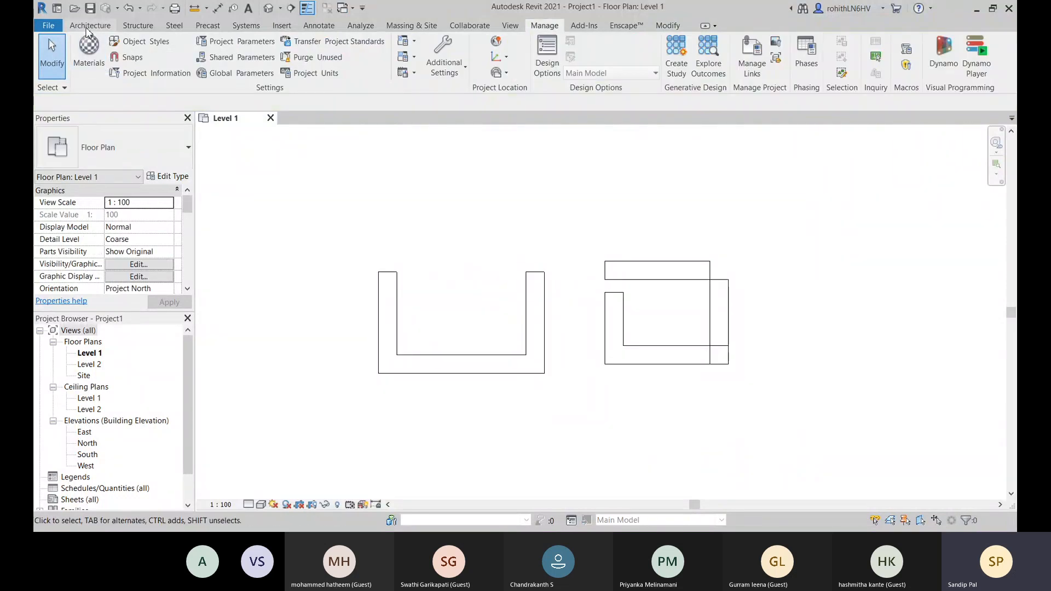
- Start placing a wall with the Generic - 200mm basic wall type and review that type's layer assembly
key("w")
key("a")
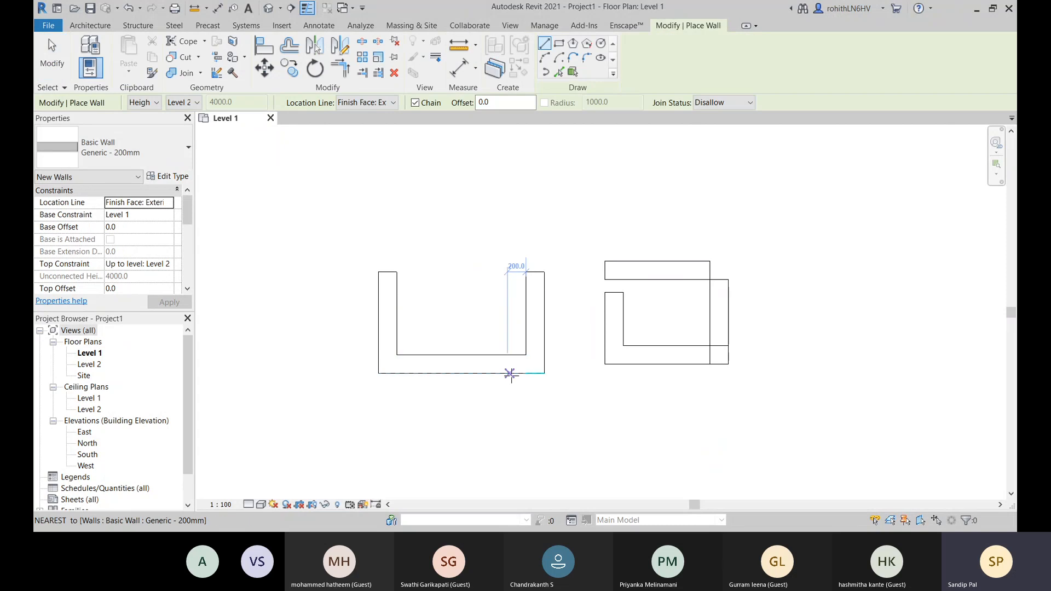
left_click(186, 147)
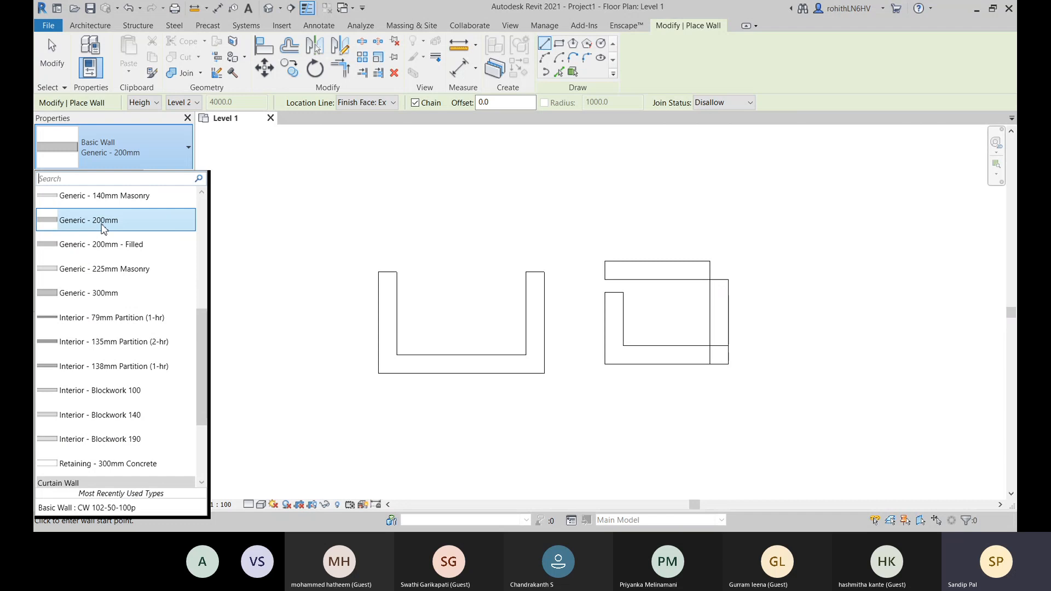
left_click(103, 229)
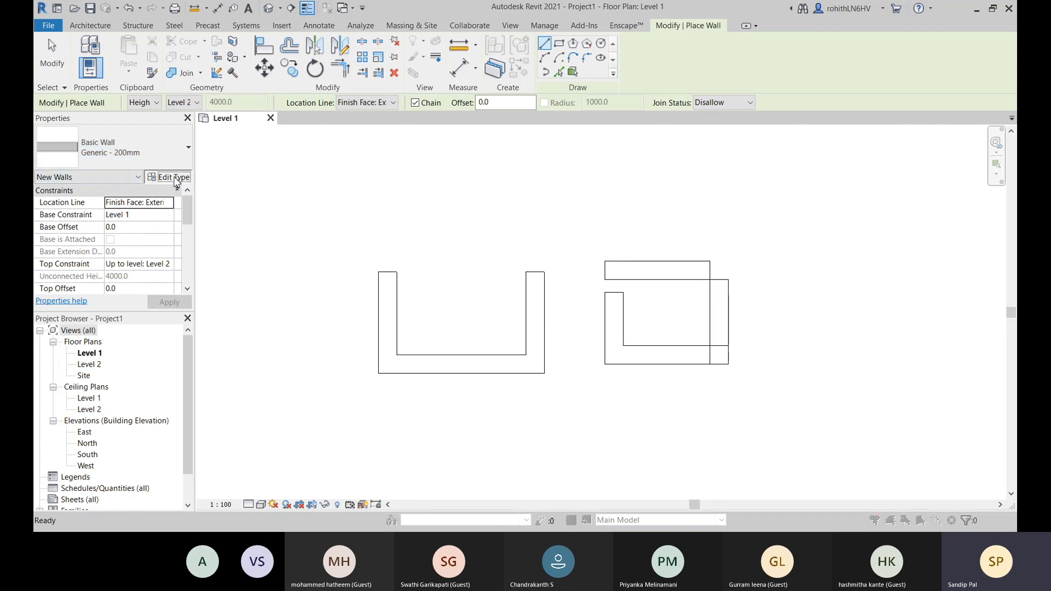
left_click(175, 181)
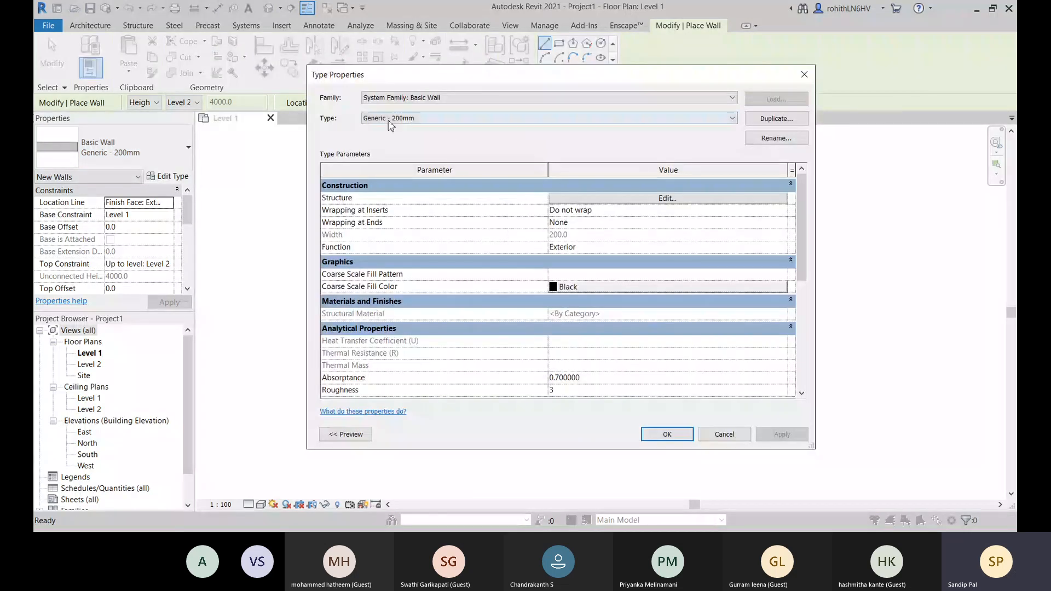
left_click(613, 200)
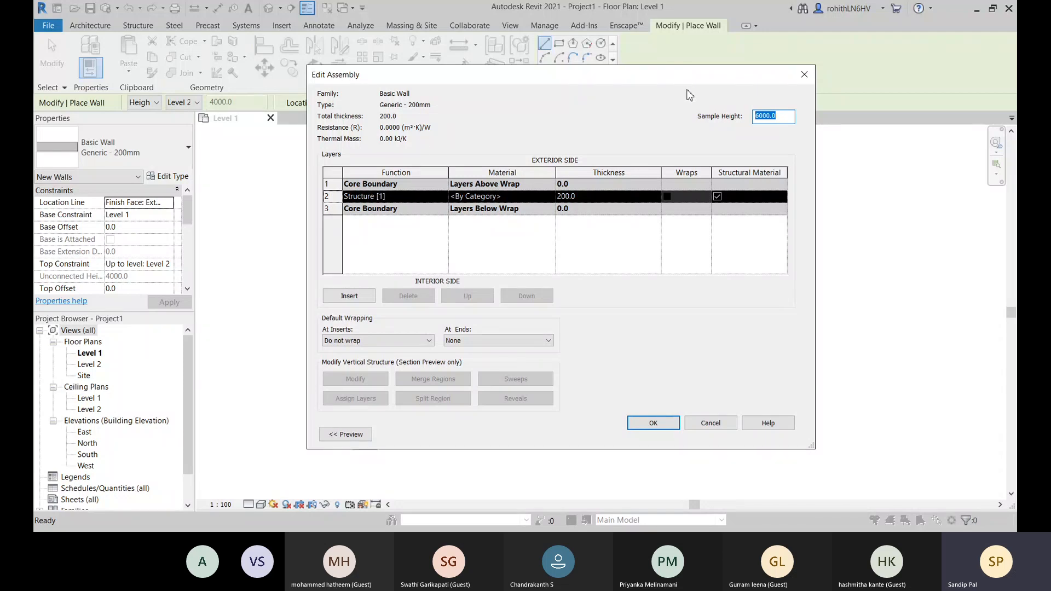
left_click(804, 75)
- Duplicate the Generic - 200mm wall type under the name EW-225mm
left_click(785, 121)
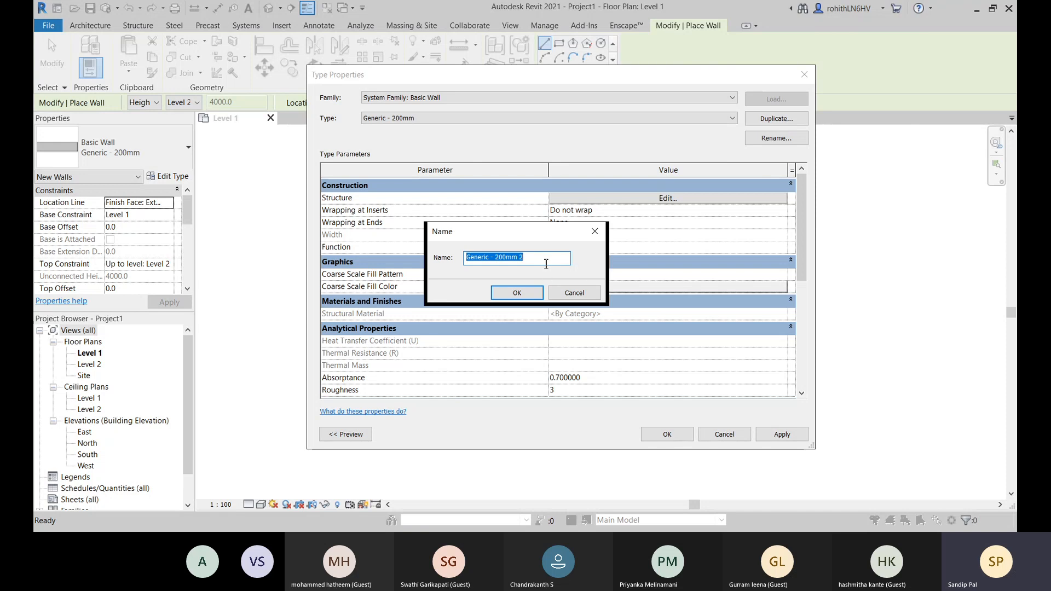
type("EW-225mm")
left_click(517, 293)
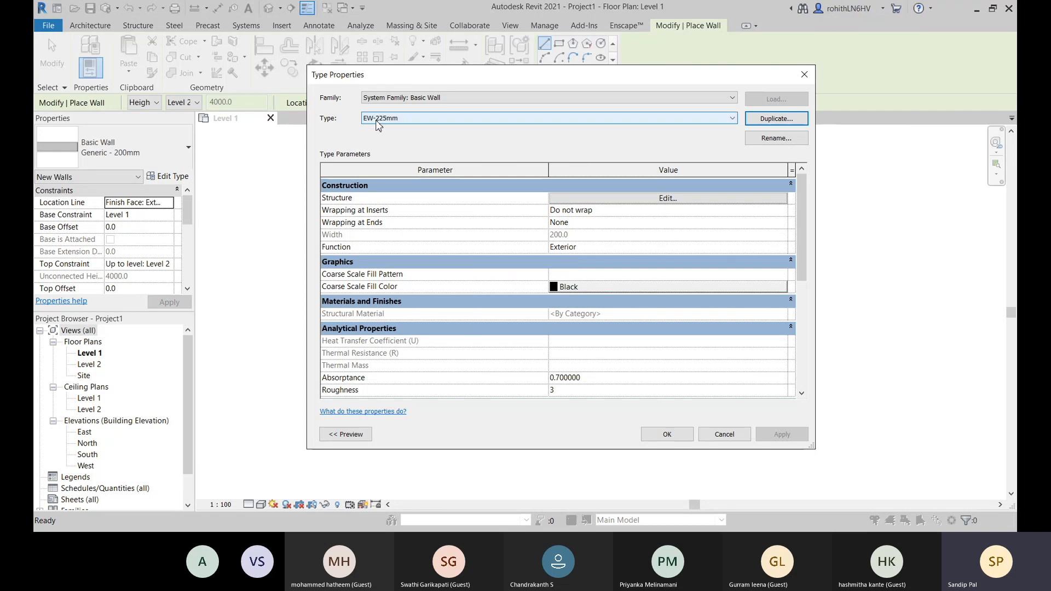
left_click(674, 248)
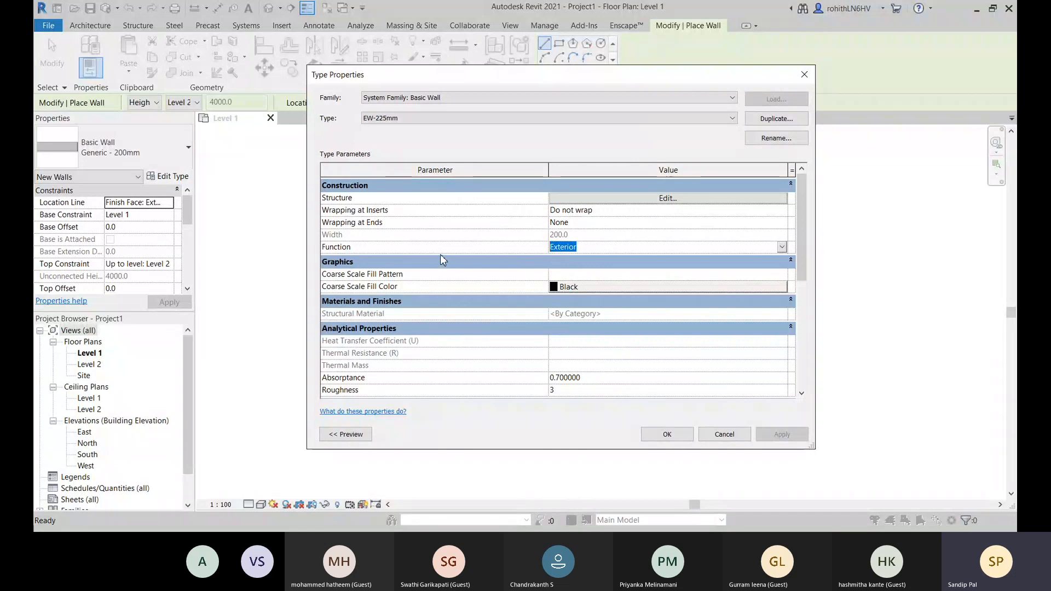
left_click(416, 262)
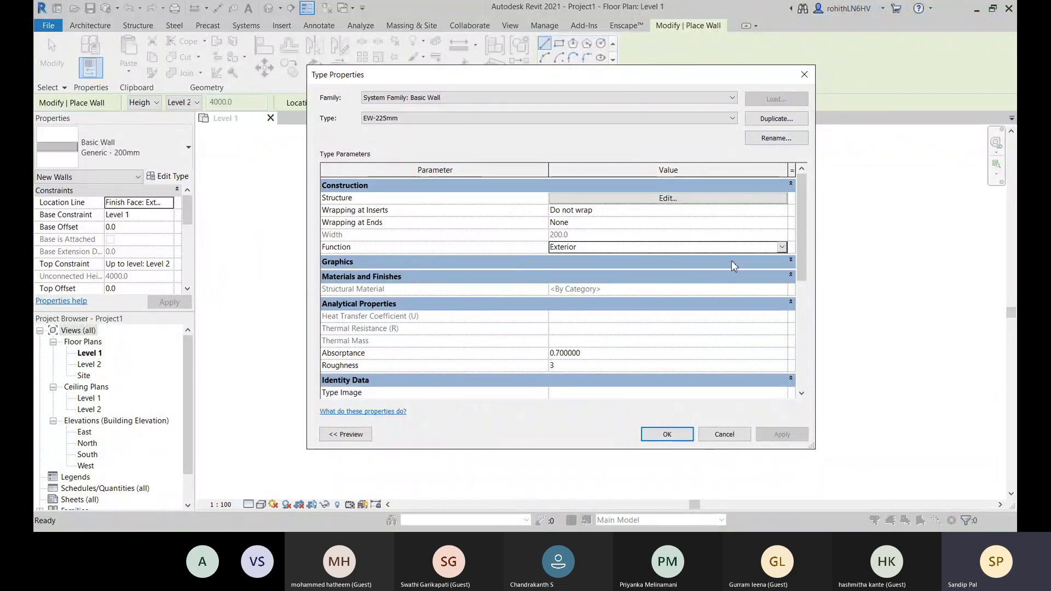
left_click(791, 264)
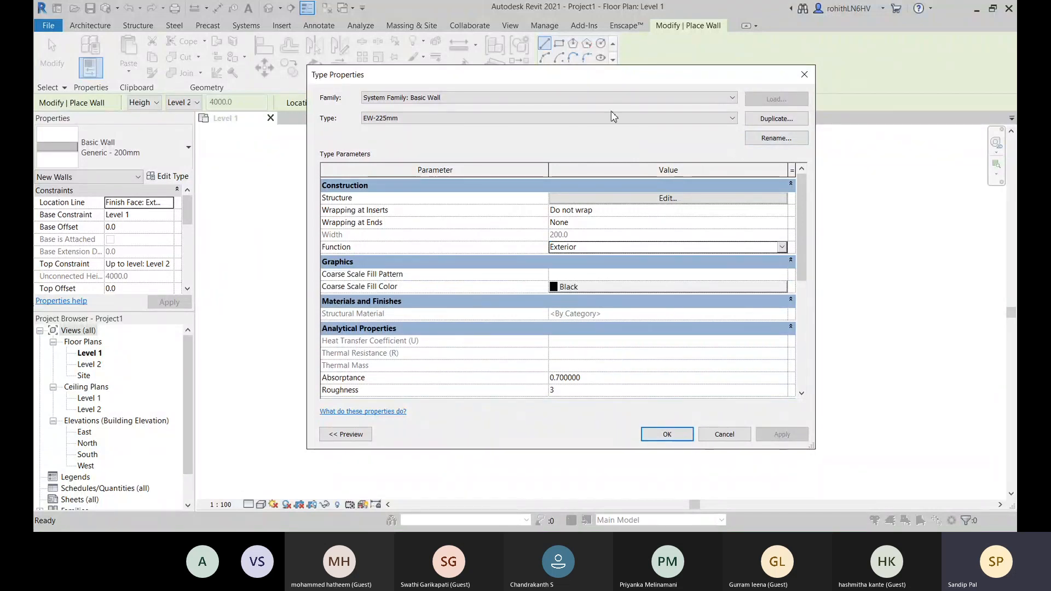
- Duplicate the EW-225mm wall type under the name IW-125mm
left_click(770, 119)
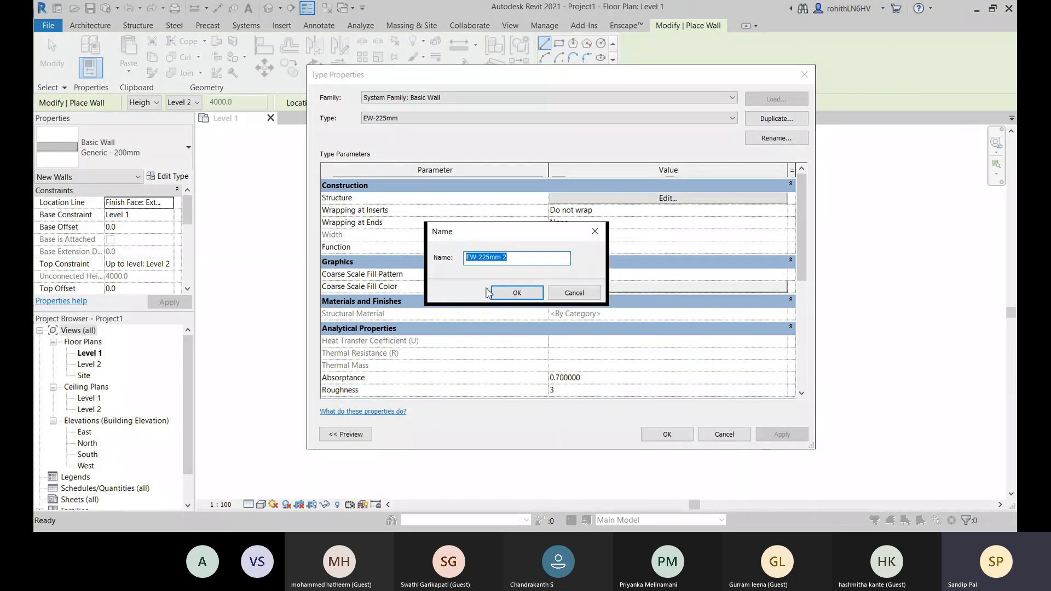
type("1")
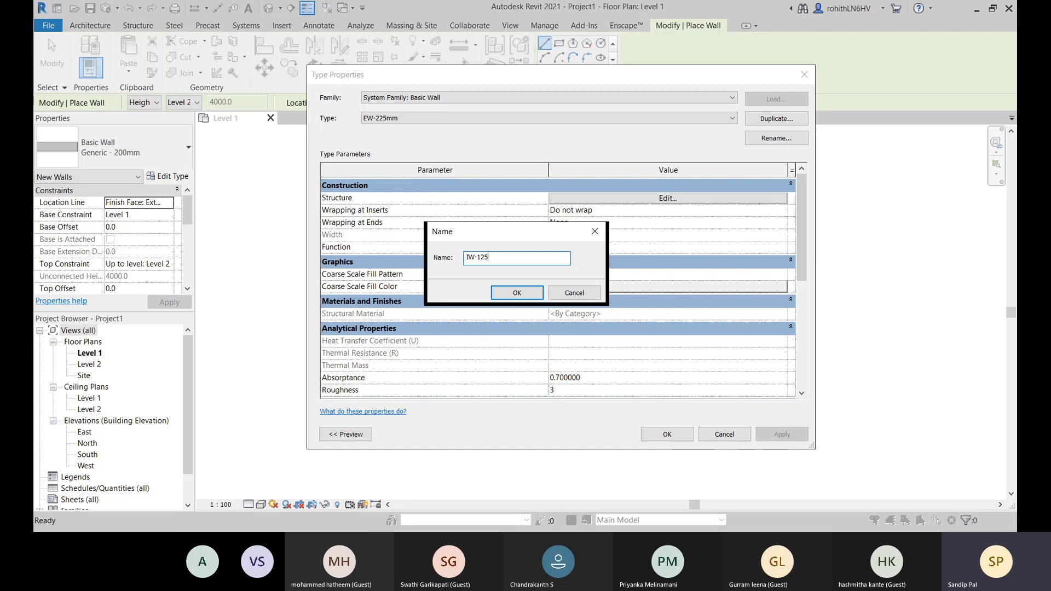
left_click(495, 296)
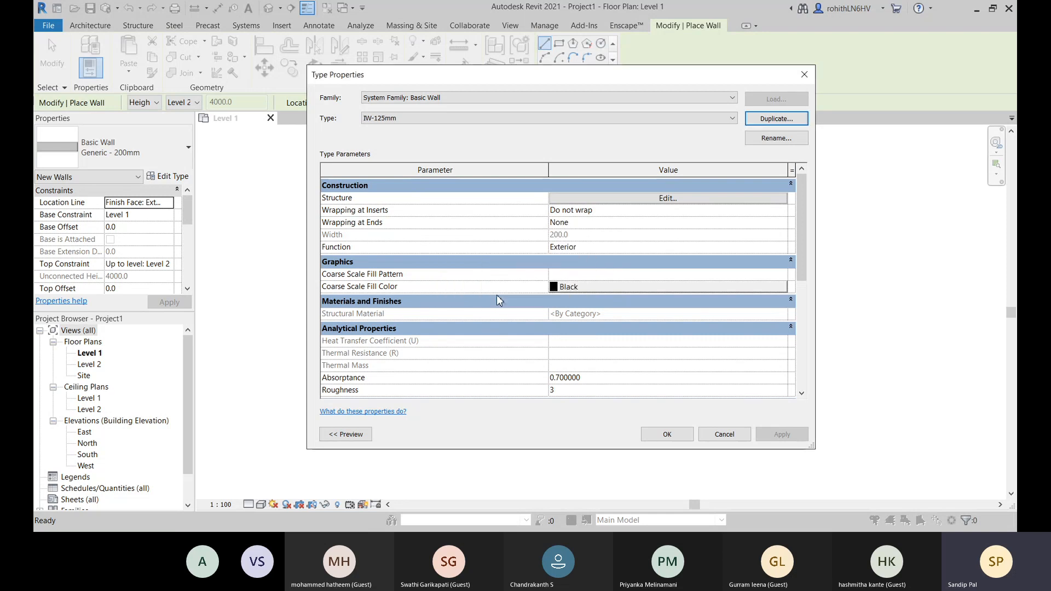
- Switch back to the EW-225mm type and open the material selection for its Structure [1] layer
left_click(419, 123)
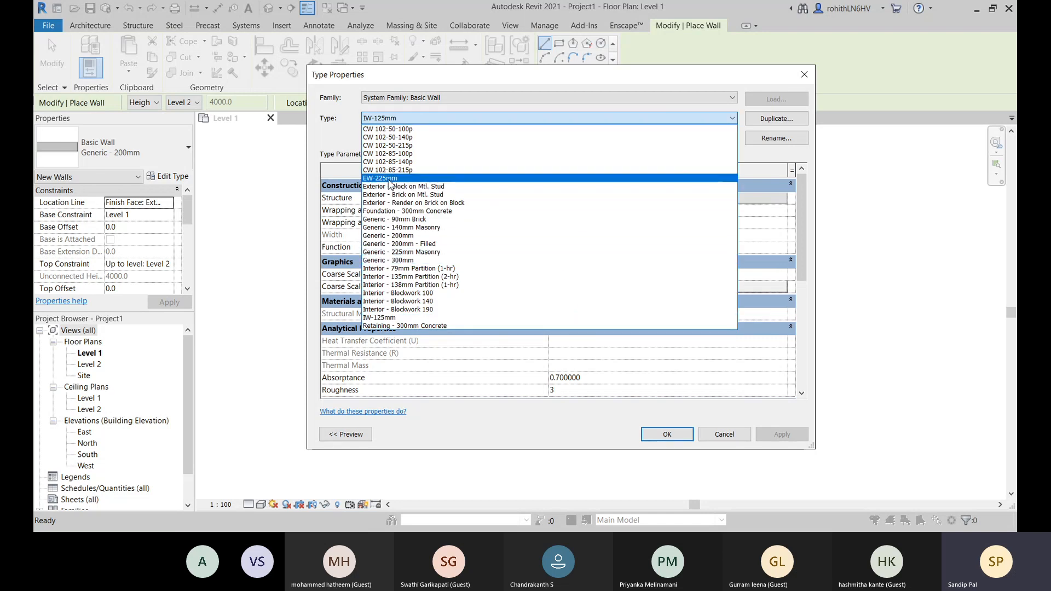
left_click(381, 179)
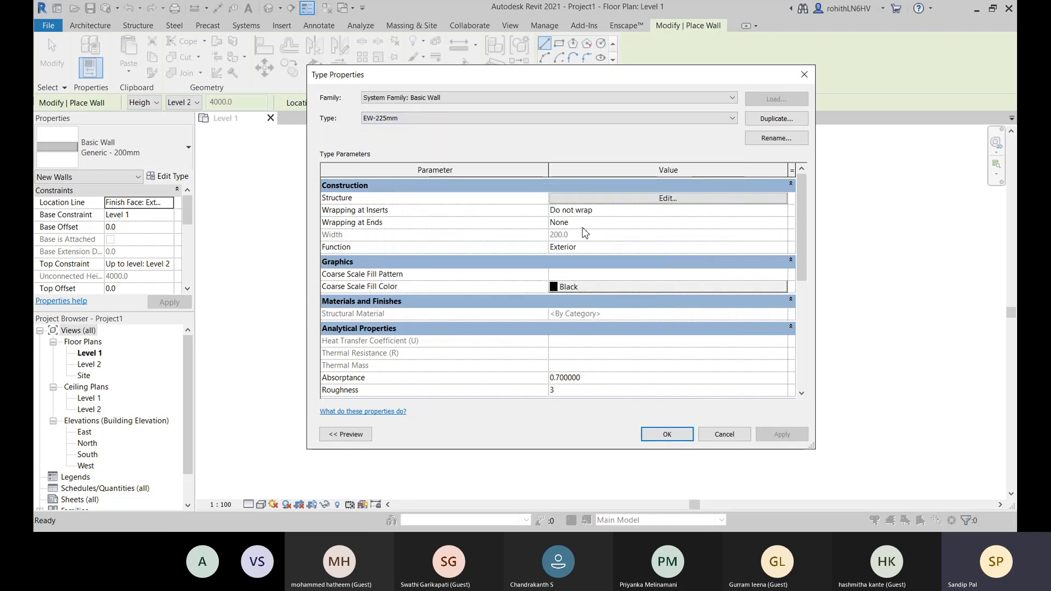
left_click(628, 199)
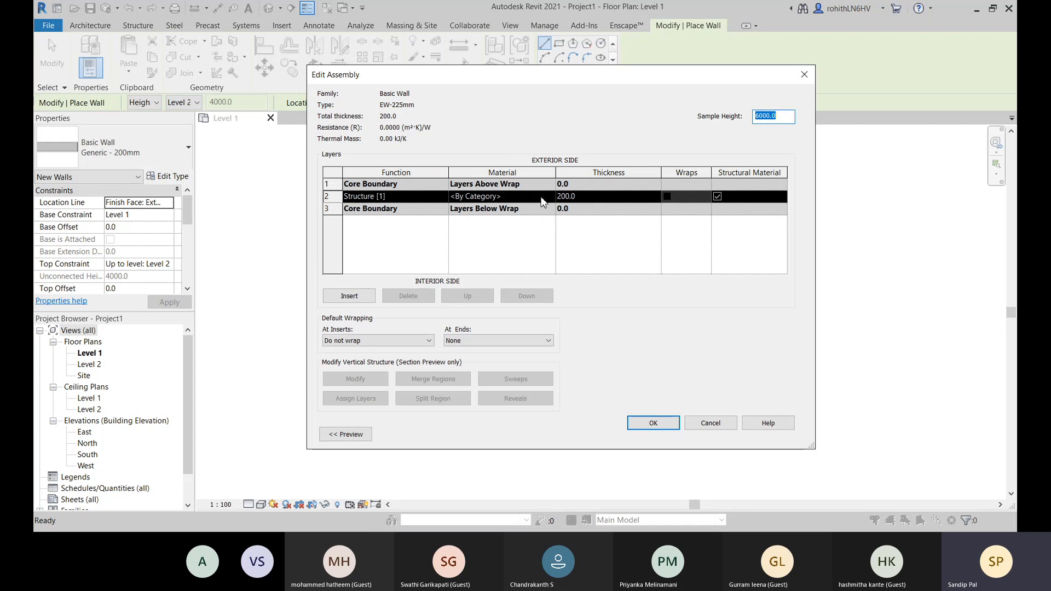
left_click(545, 197)
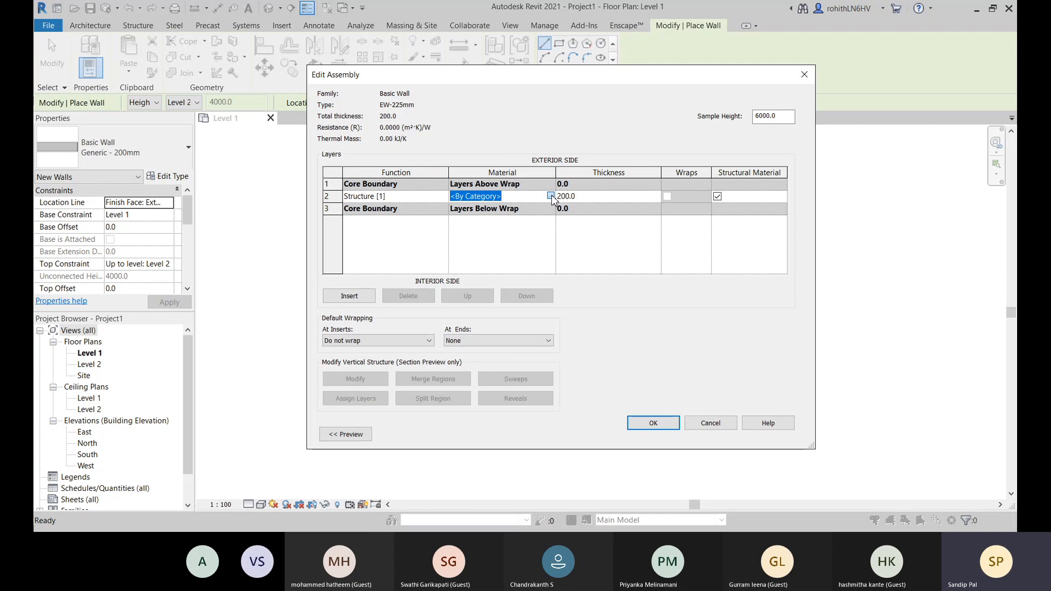
left_click(551, 196)
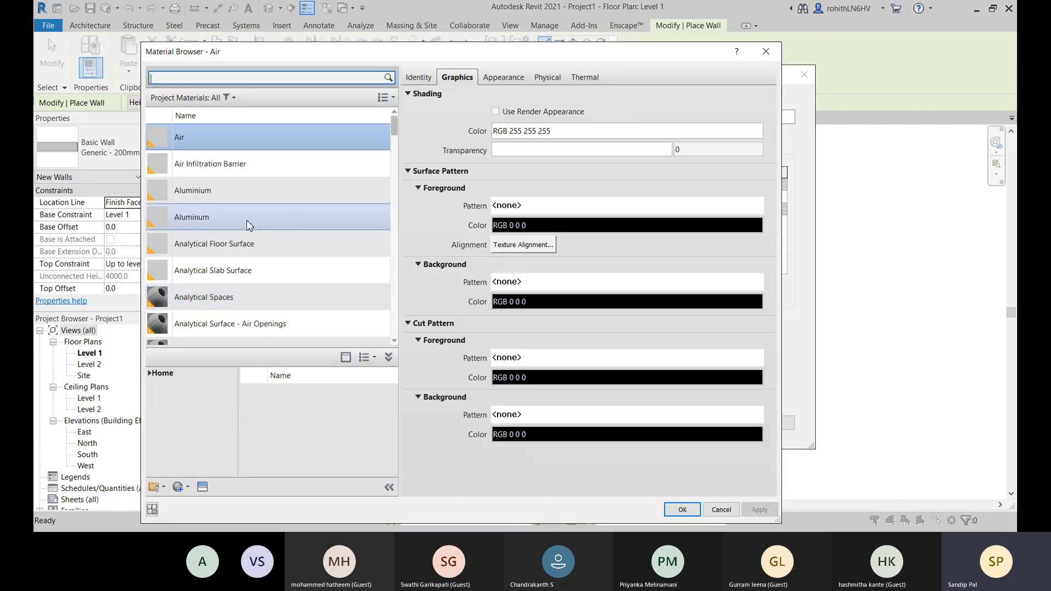
- Look through the project materials in the Material Browser for a brick material
scroll(277, 242, "down", 6)
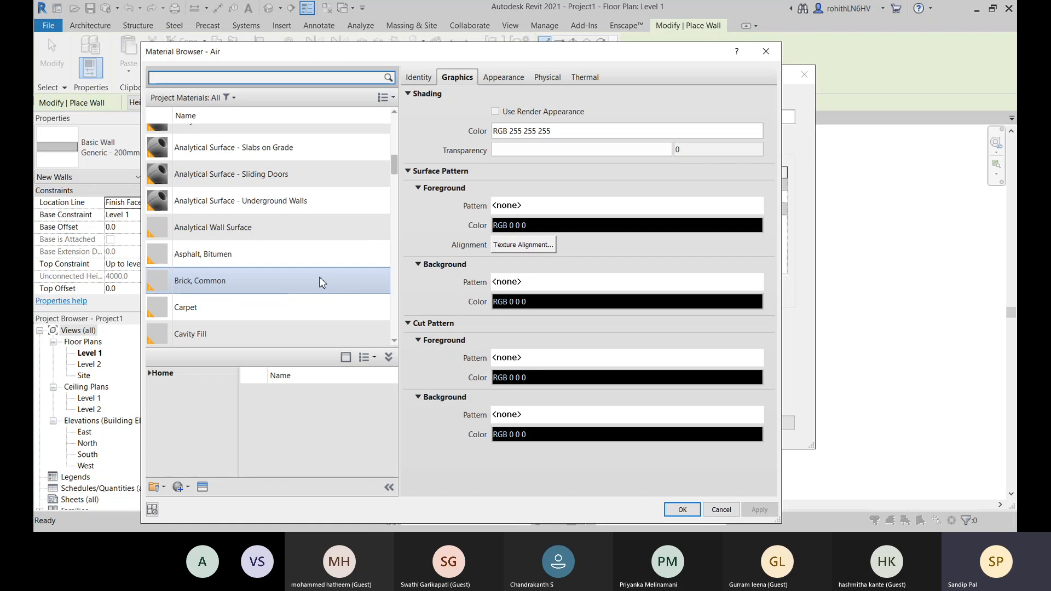
scroll(258, 201, "up", 1)
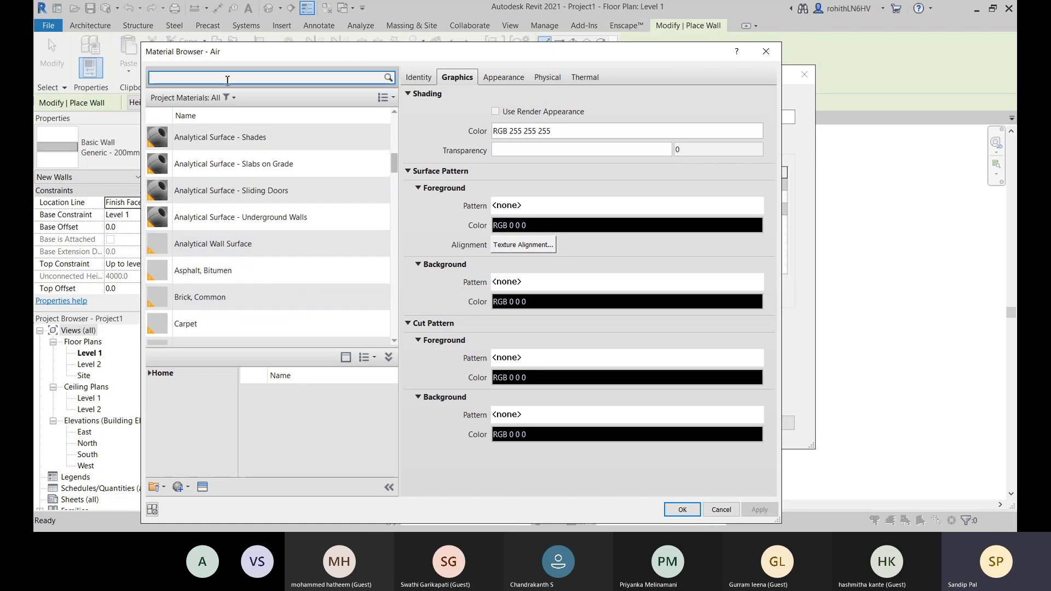
type("rick")
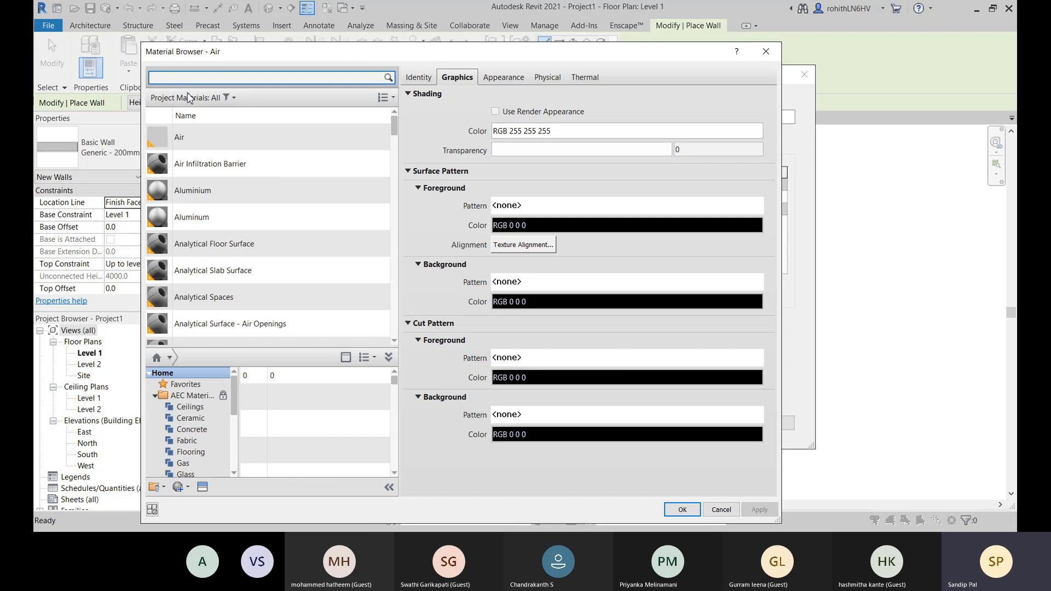
key("BackSpace")
scroll(397, 334, "down", 1)
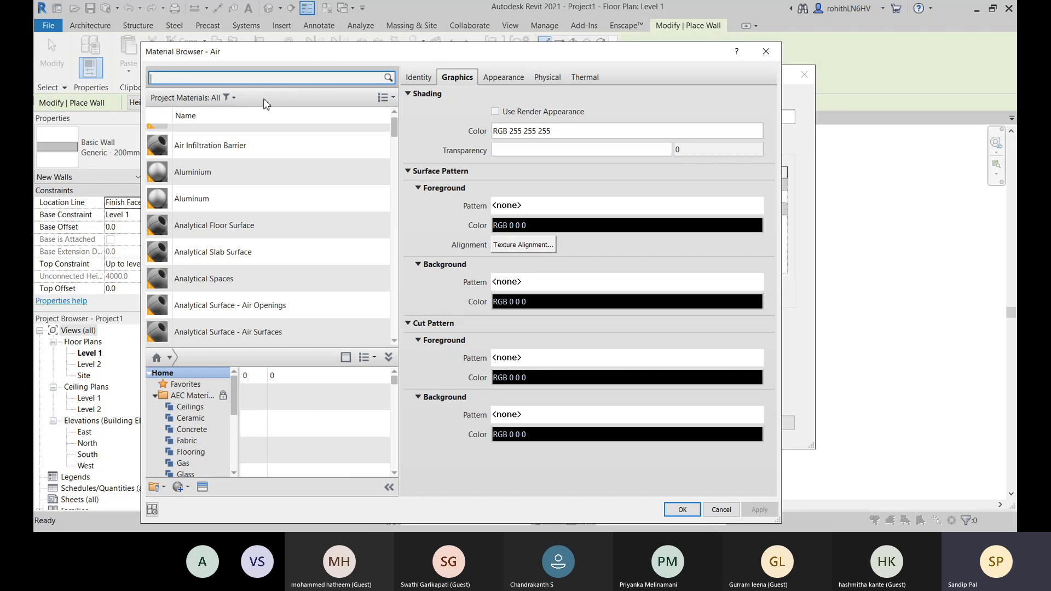
left_click_drag(305, 55, 328, 53)
scroll(273, 153, "up", 1)
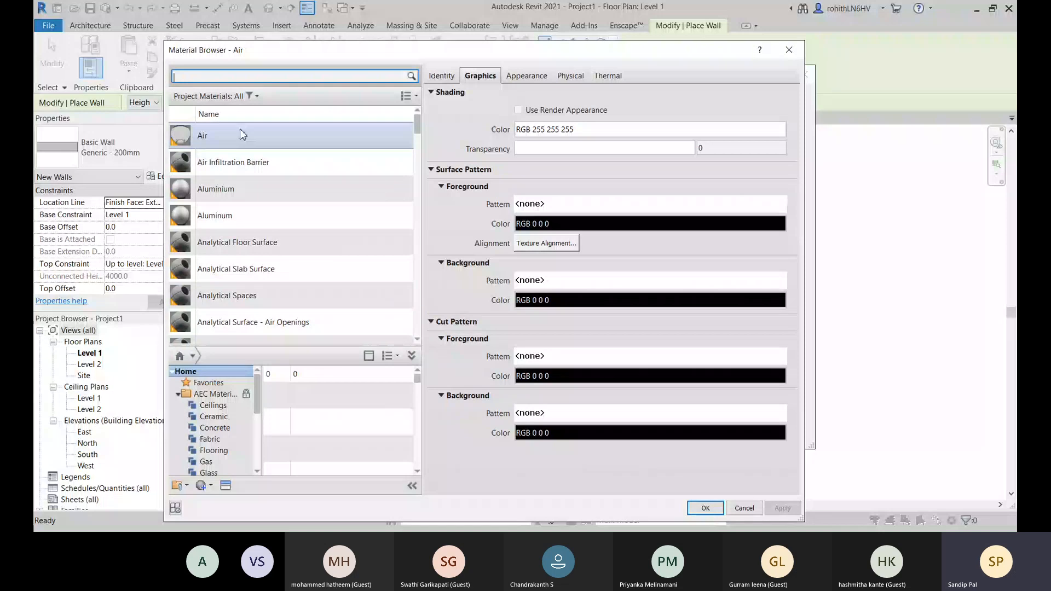
scroll(363, 222, "down", 1)
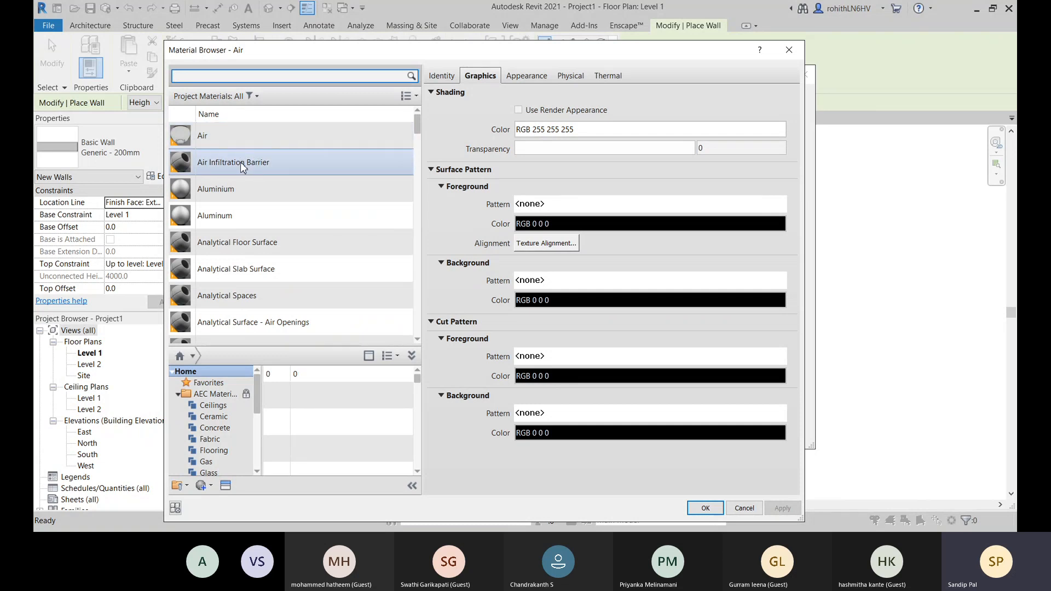
scroll(244, 189, "down", 1)
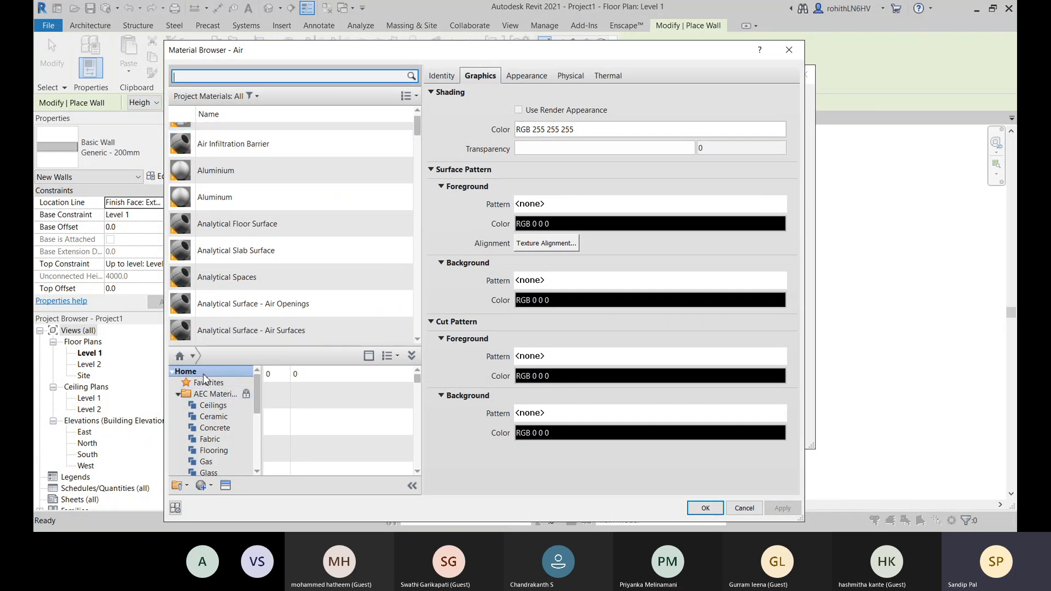
- Explore the AEC Materials library categories, including Concrete, Flooring, Gas and Glass, and browse the glass materials
left_click(172, 372)
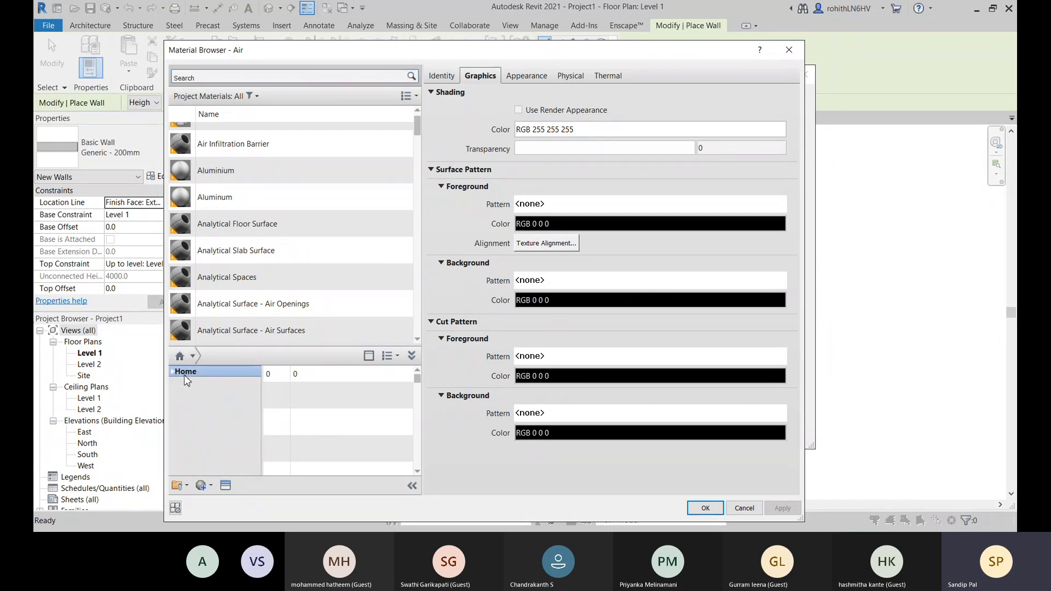
left_click(173, 373)
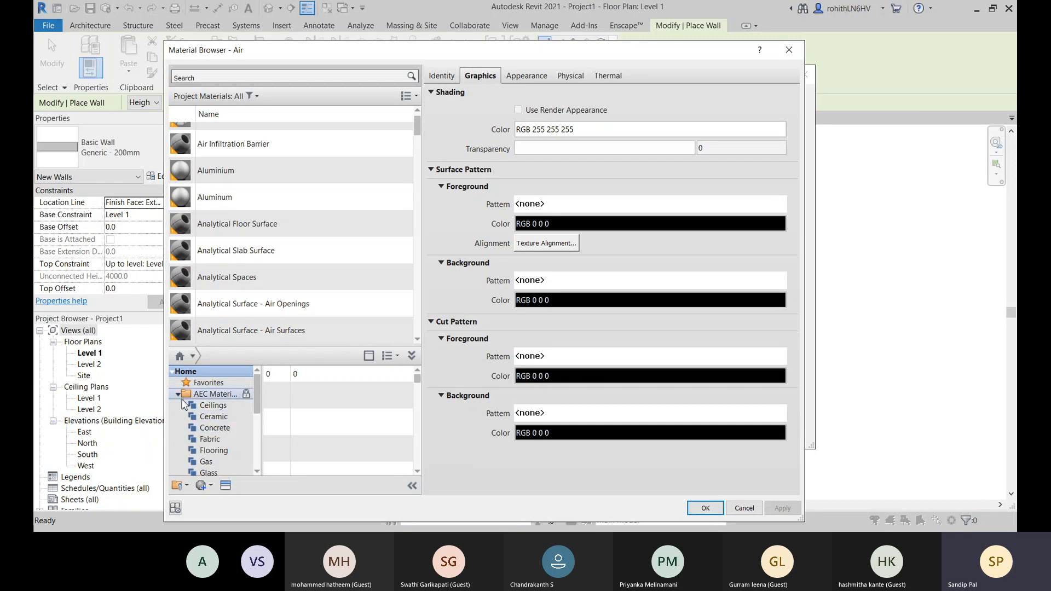
left_click(178, 394)
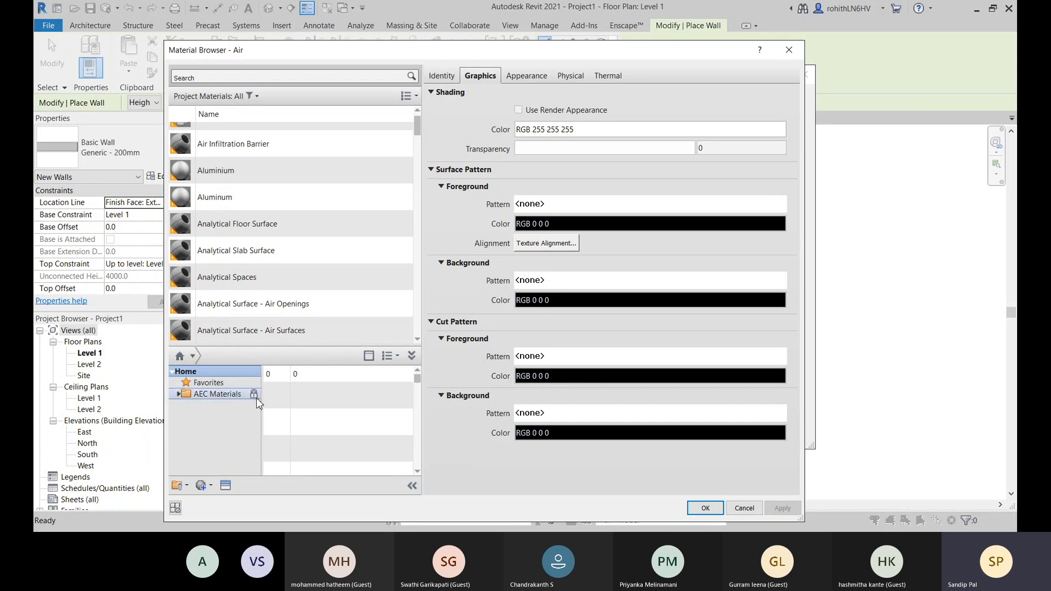
left_click(178, 394)
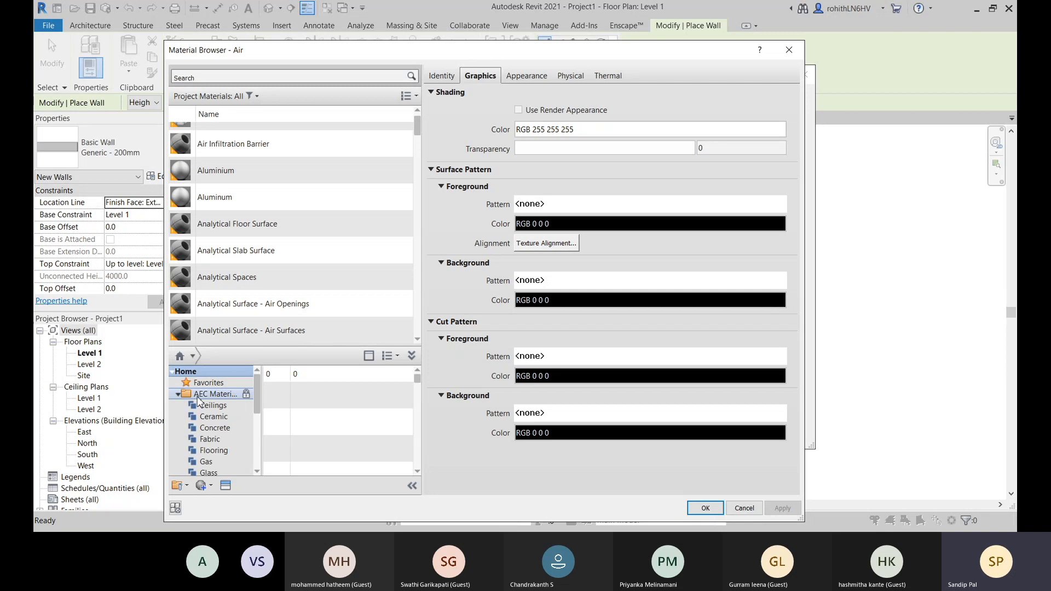
left_click(212, 417)
left_click(214, 427)
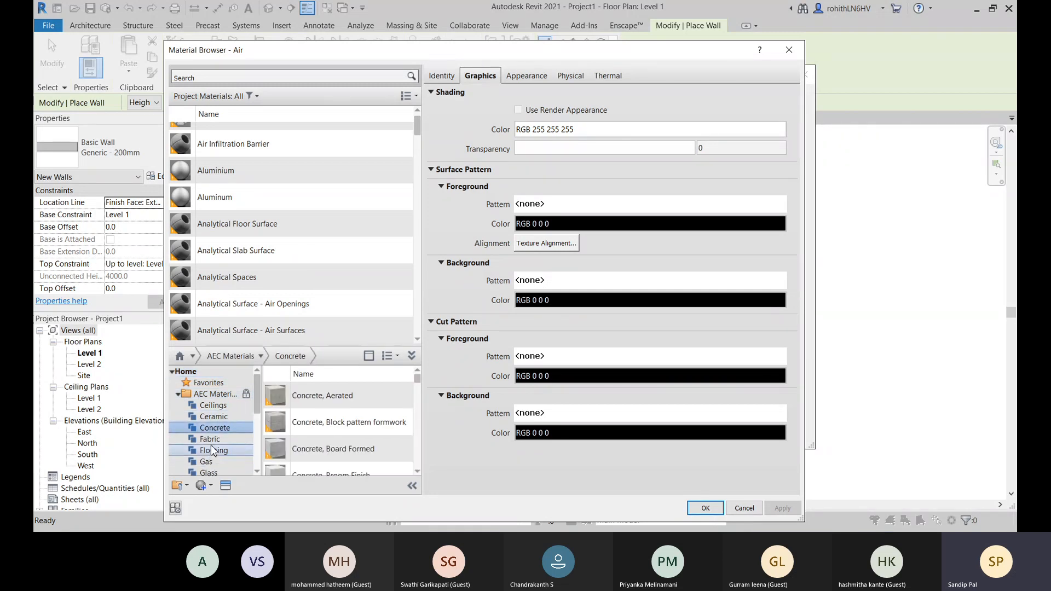
left_click(214, 450)
left_click(206, 461)
left_click(208, 472)
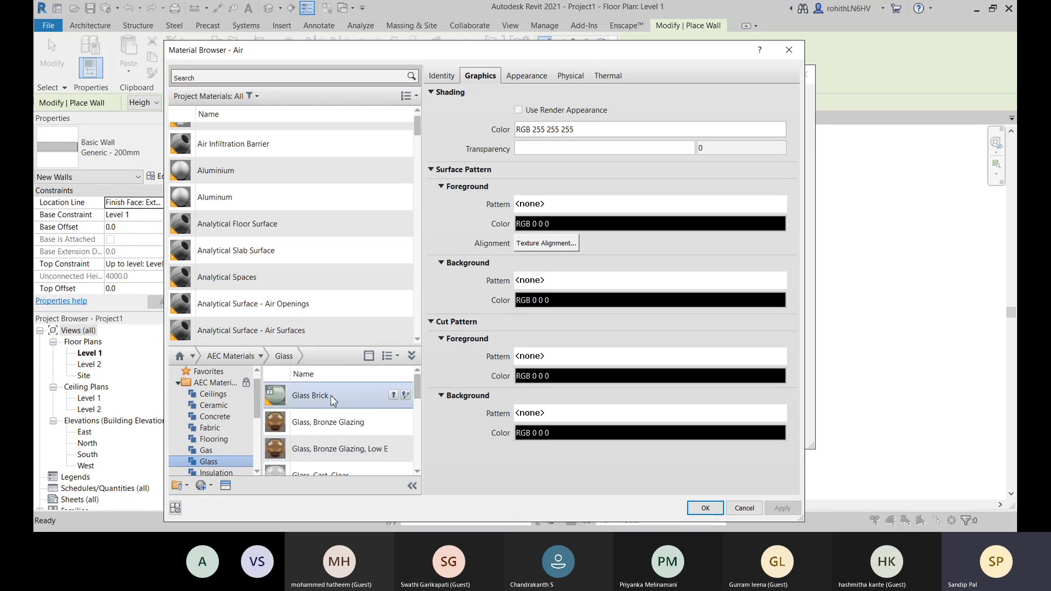
scroll(334, 399, "down", 2)
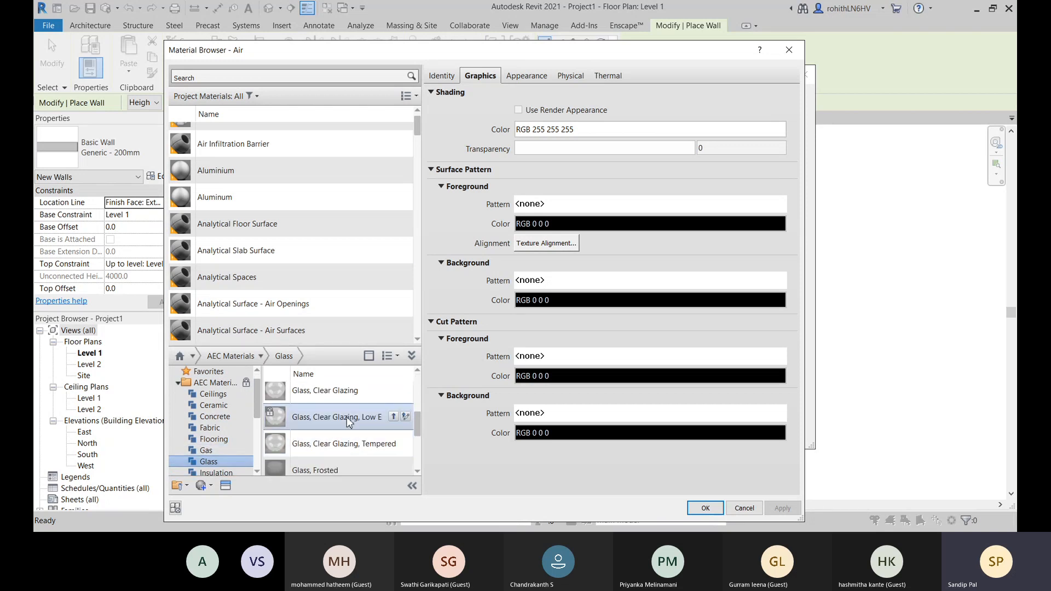
- Search the materials for "brick" and browse the matching Masonry materials in the AEC library
left_click(204, 77)
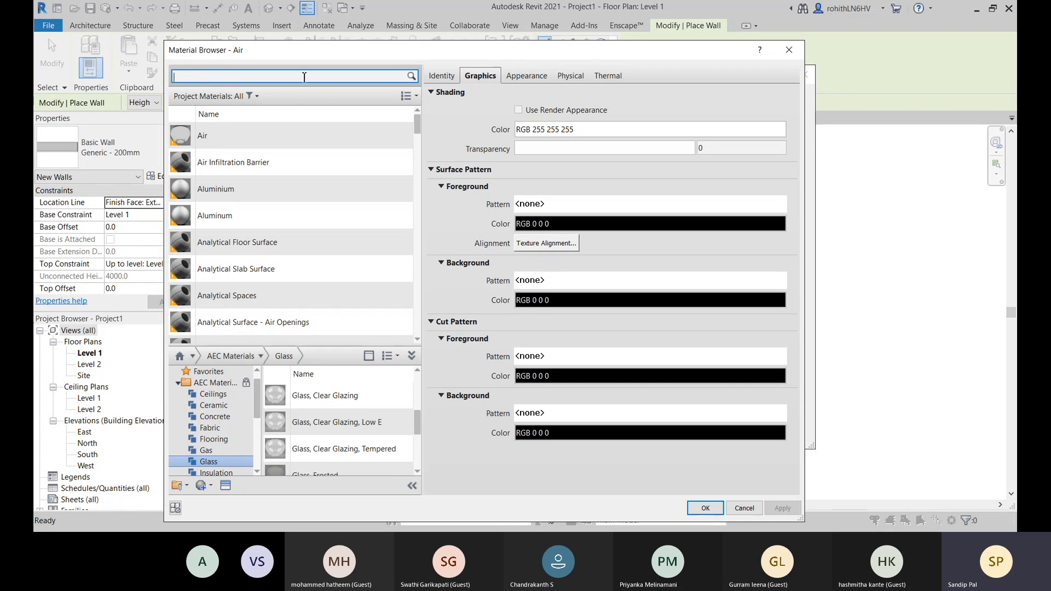
type("br")
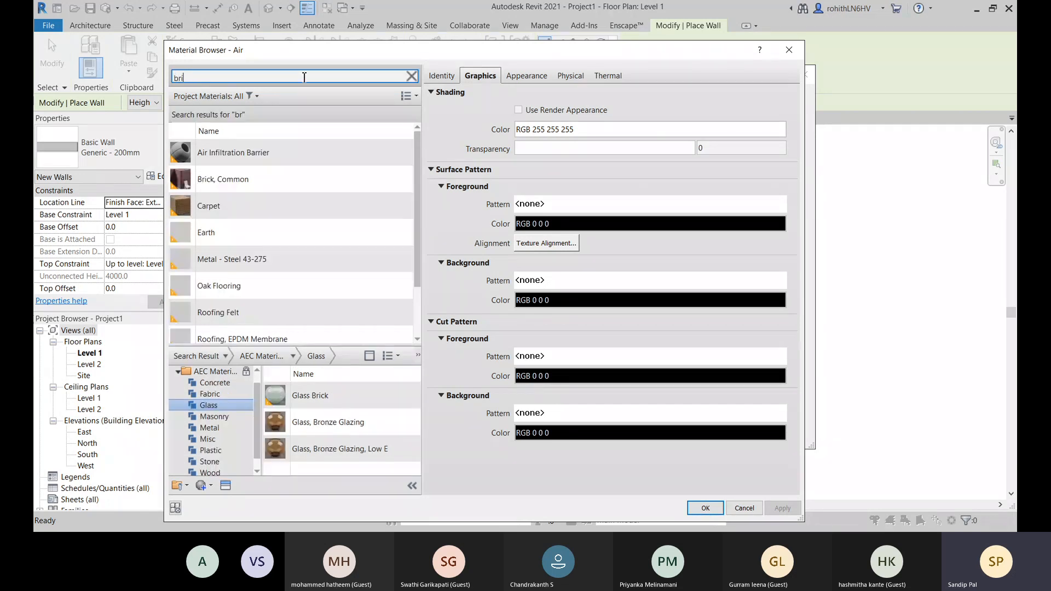
type("ick")
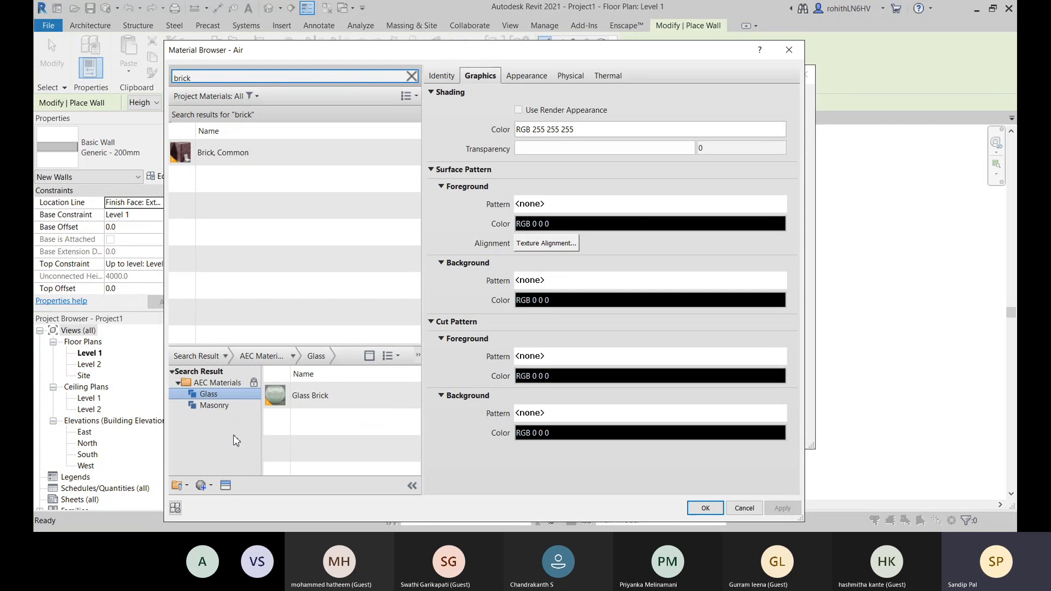
left_click(214, 405)
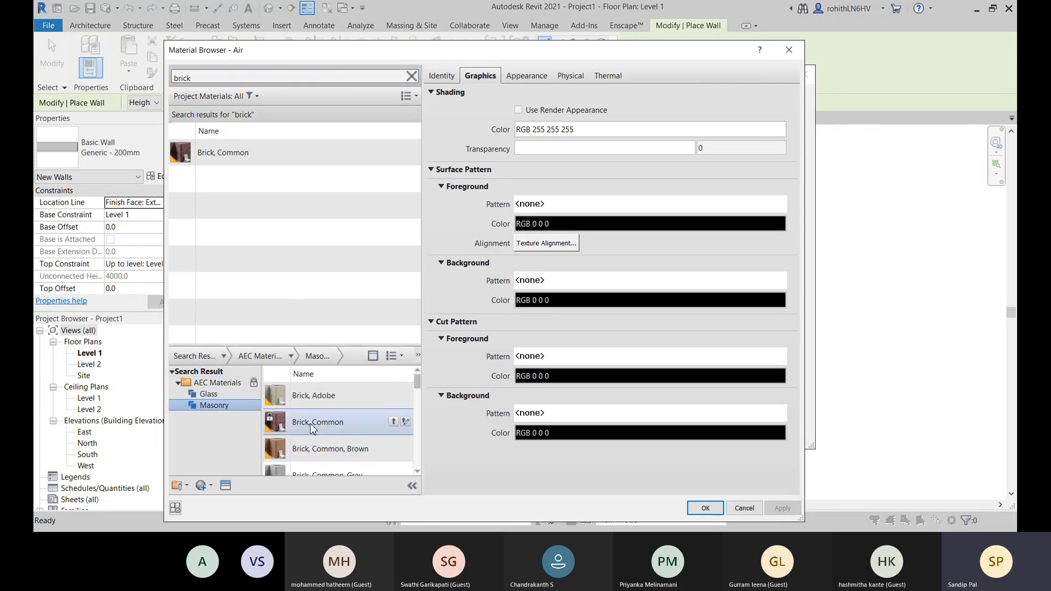
scroll(350, 427, "down", 2)
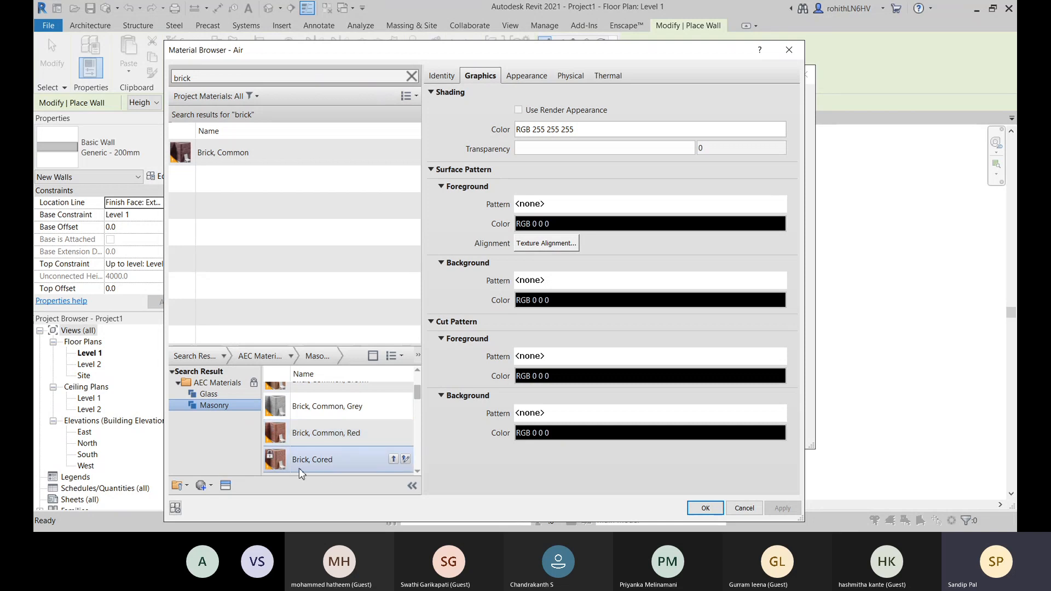
scroll(328, 465, "down", 3)
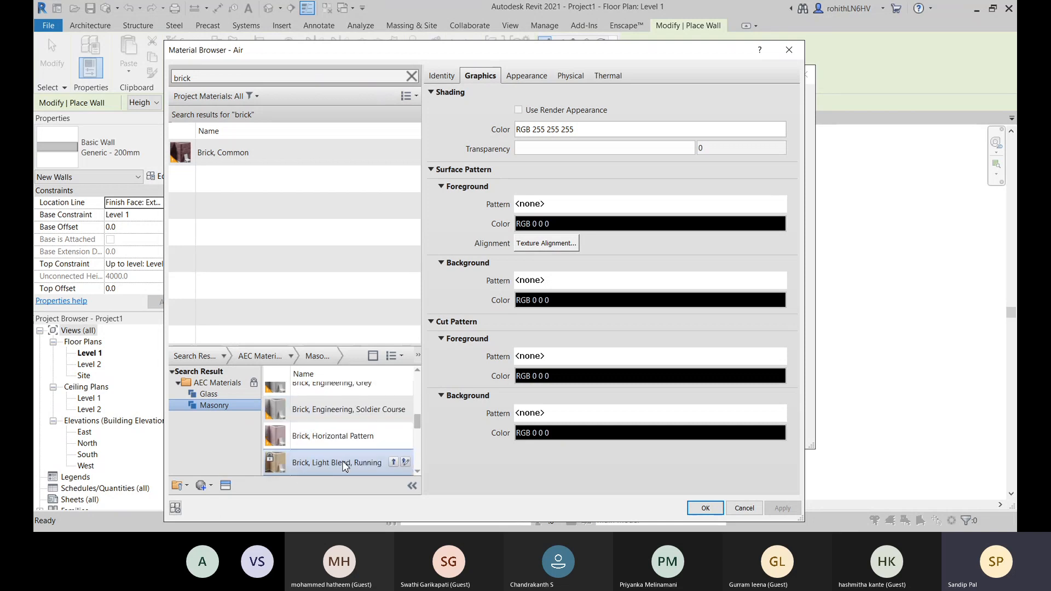
scroll(340, 470, "up", 4)
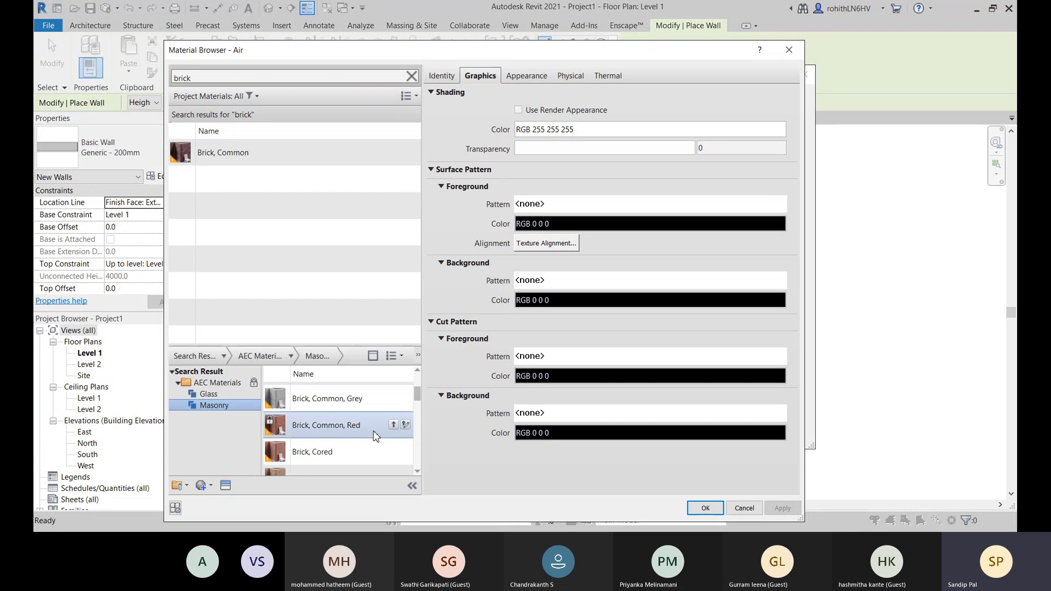
- Preview the library material Brick, Common, Red and add it to the project materials for editing
left_click(331, 433)
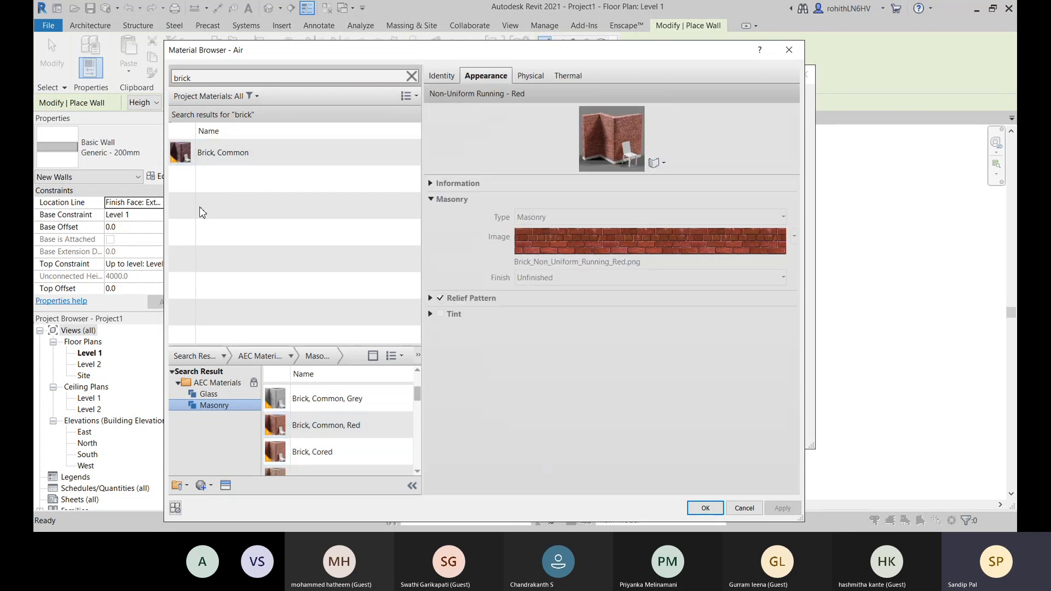
scroll(328, 394, "up", 1)
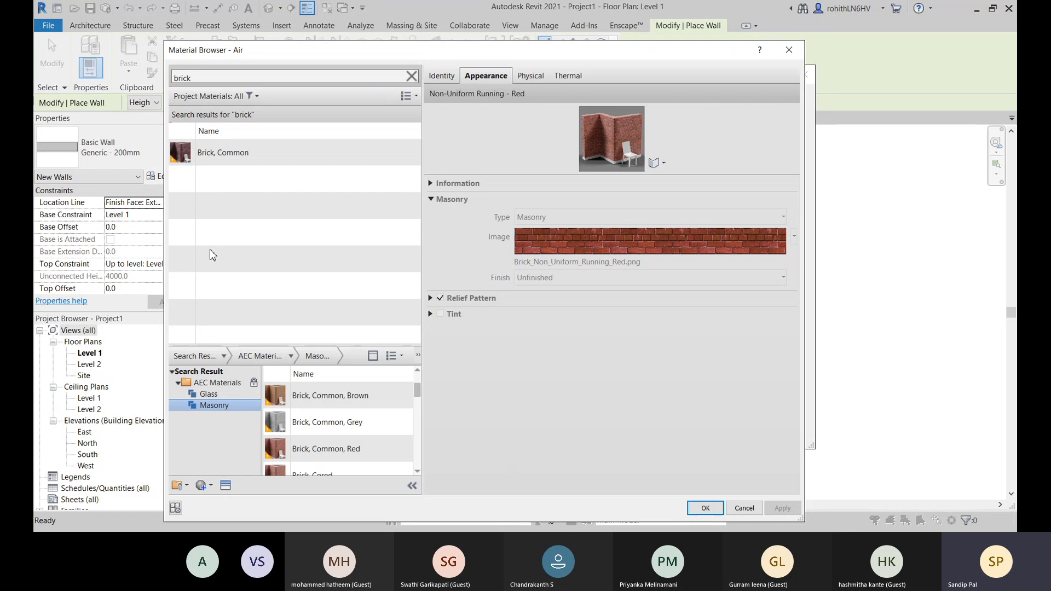
scroll(306, 460, "down", 1)
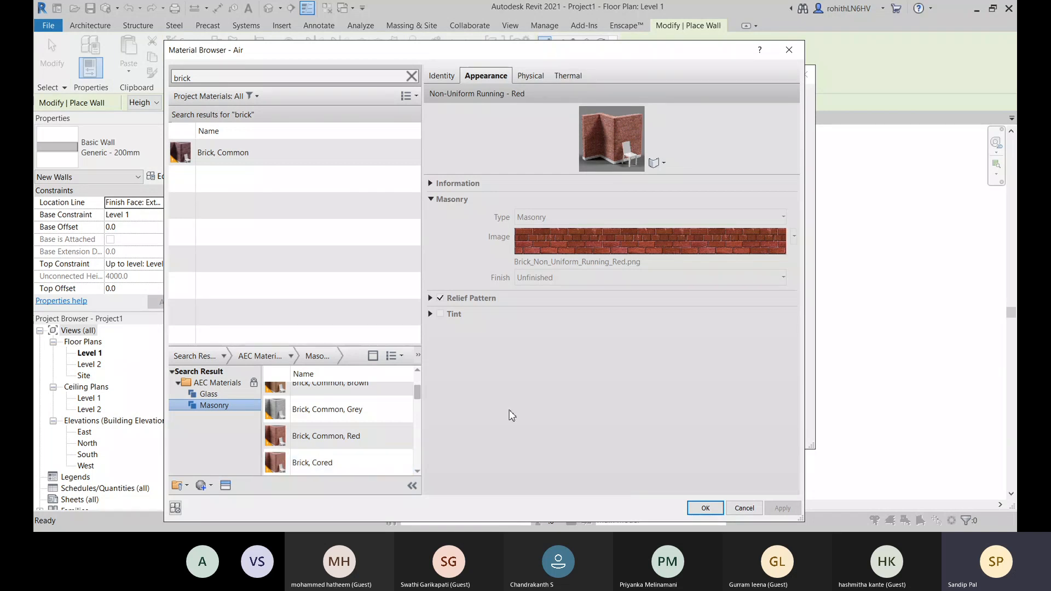
mouse_move(398, 437)
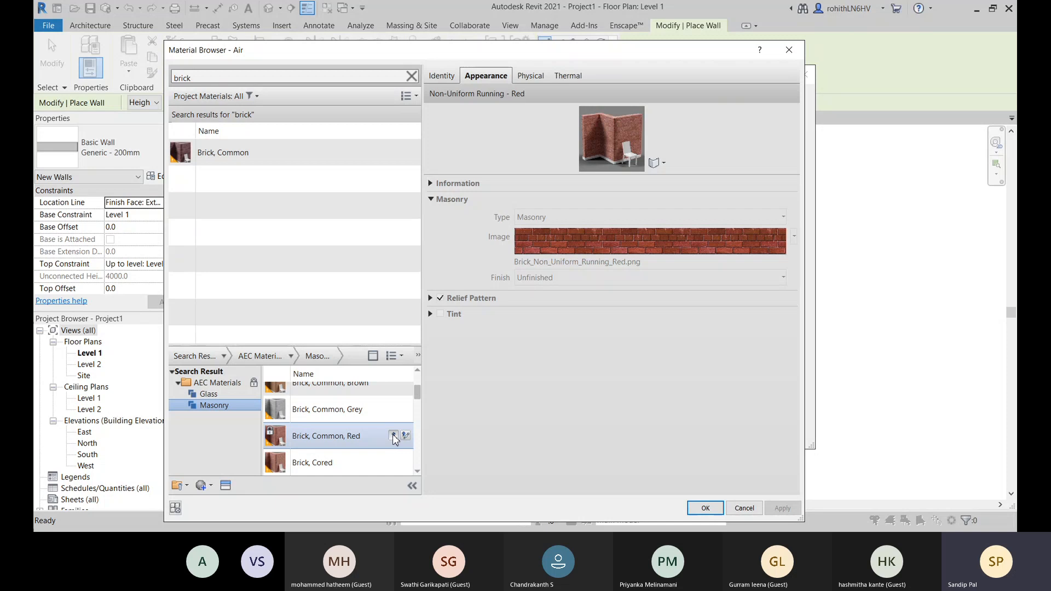
scroll(393, 436, "up", 1)
left_click(406, 437)
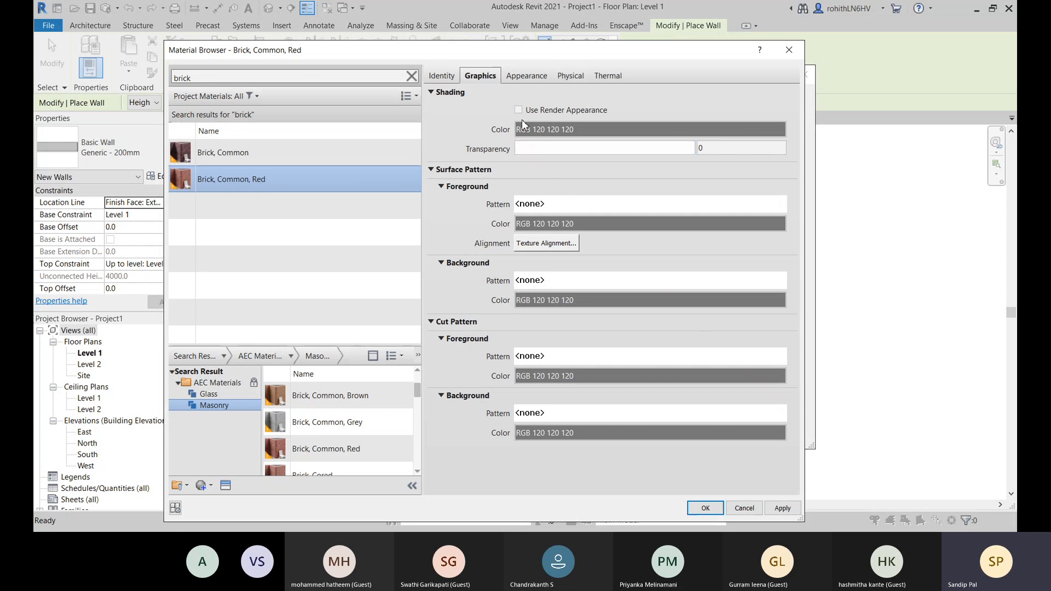
- Review the Graphics and Appearance settings of Brick, Common, Red and view the folder path of its texture image
left_click(431, 170)
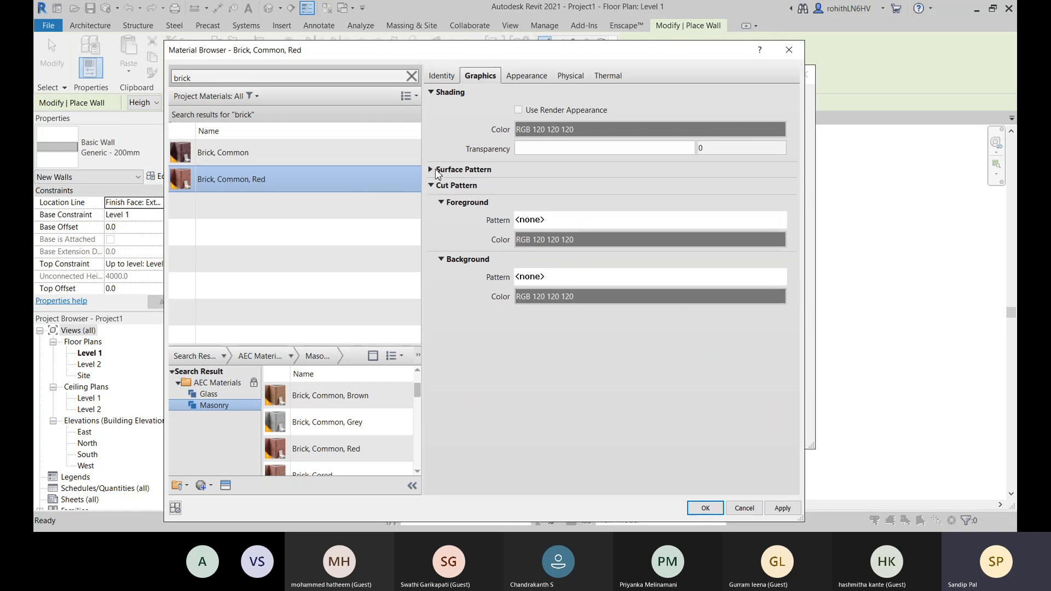
left_click(432, 170)
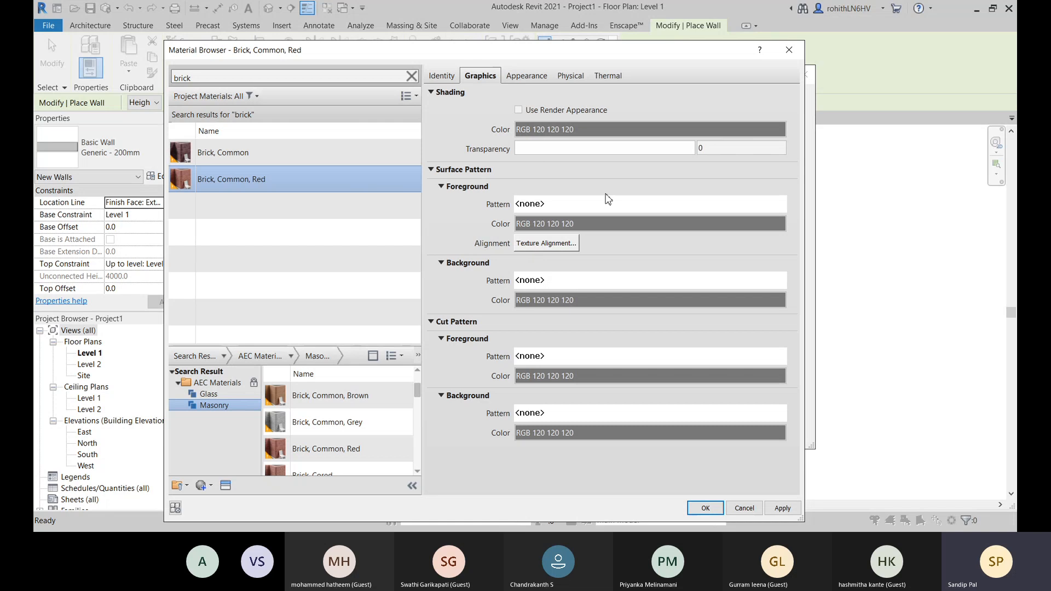
left_click(527, 76)
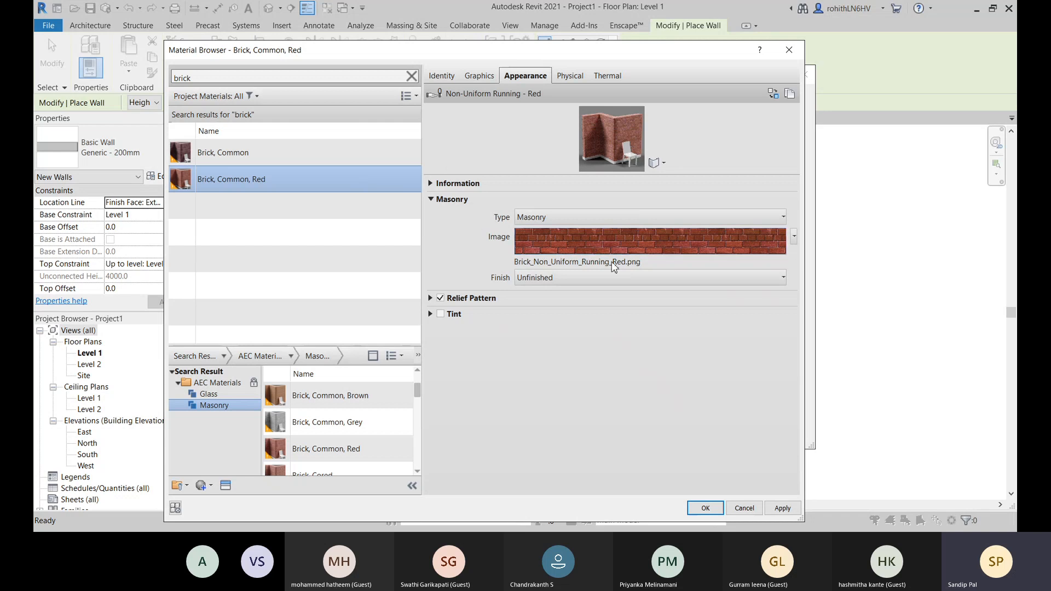
left_click(569, 262)
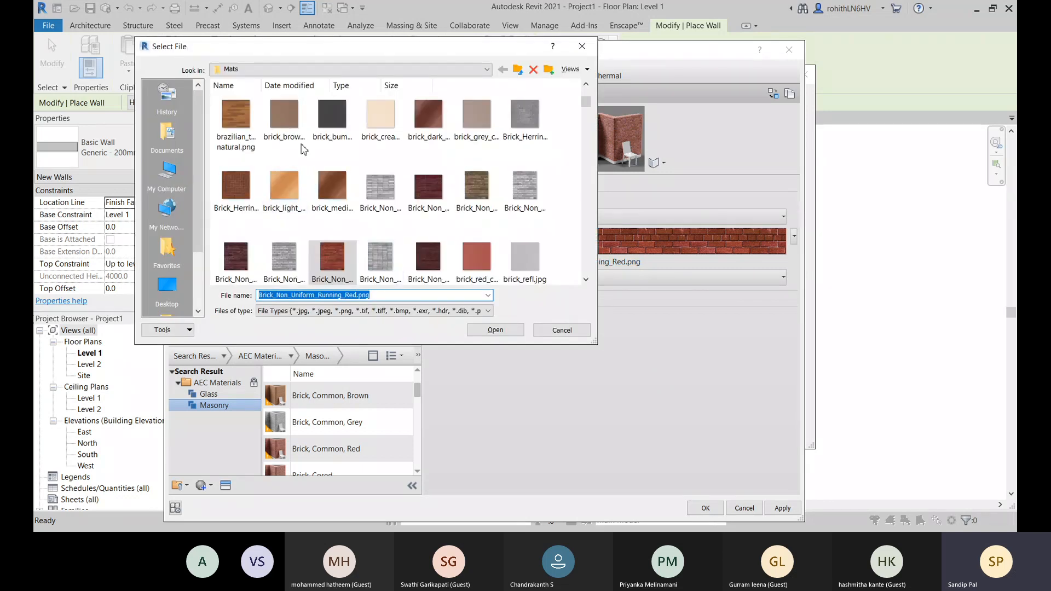
left_click(399, 69)
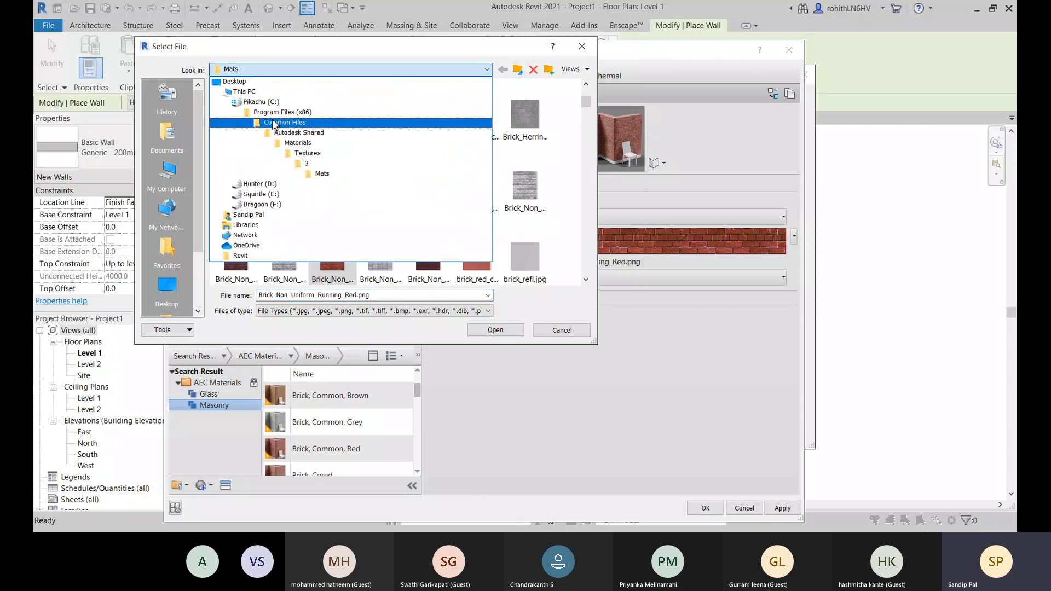
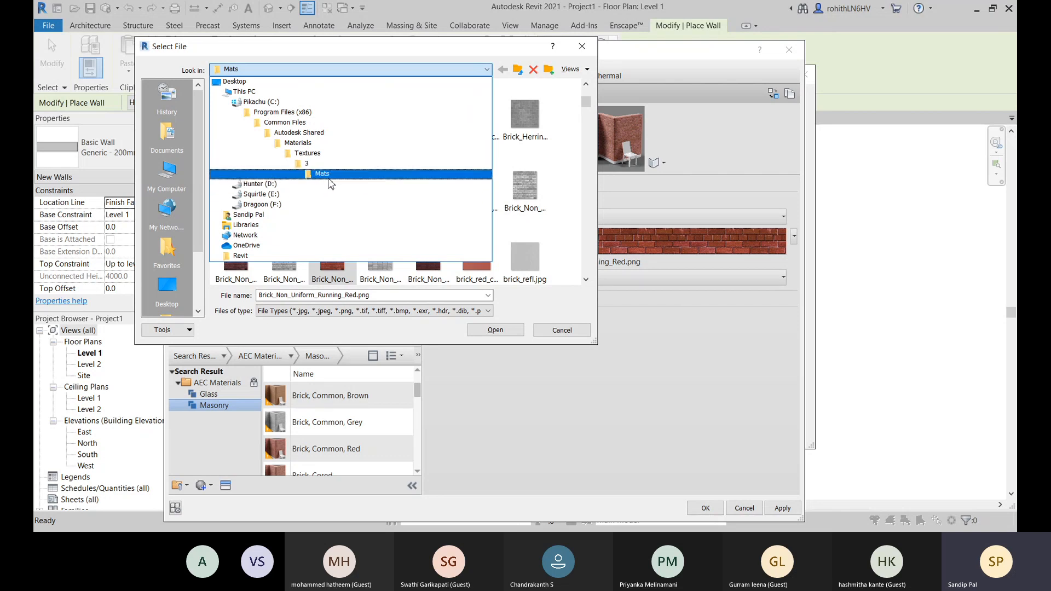
- Browse the brick texture images in the Mats folder and leave the file selection without replacing the material's texture
left_click(579, 51)
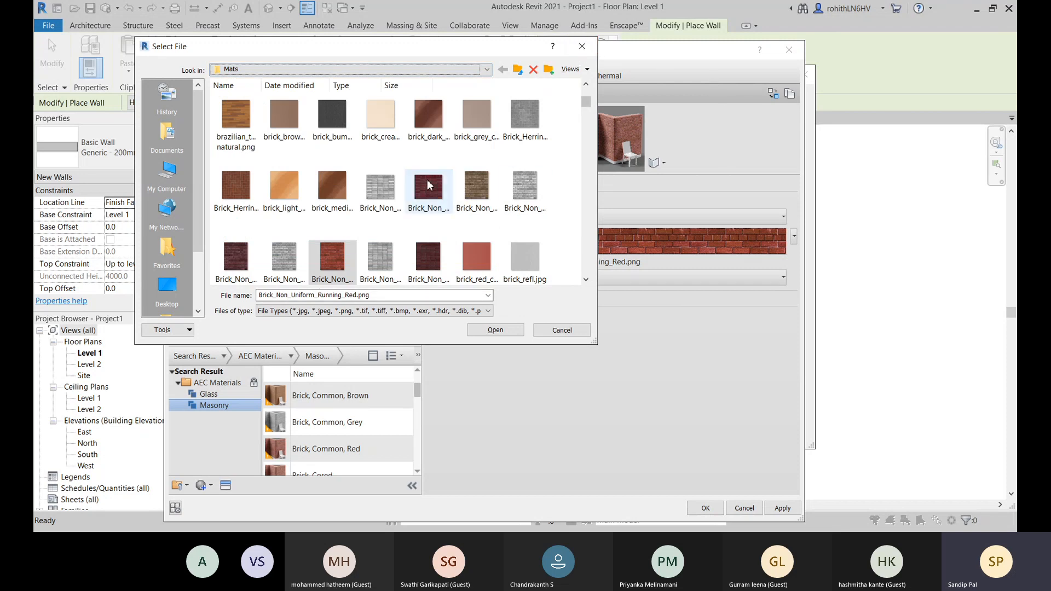
left_click(241, 265)
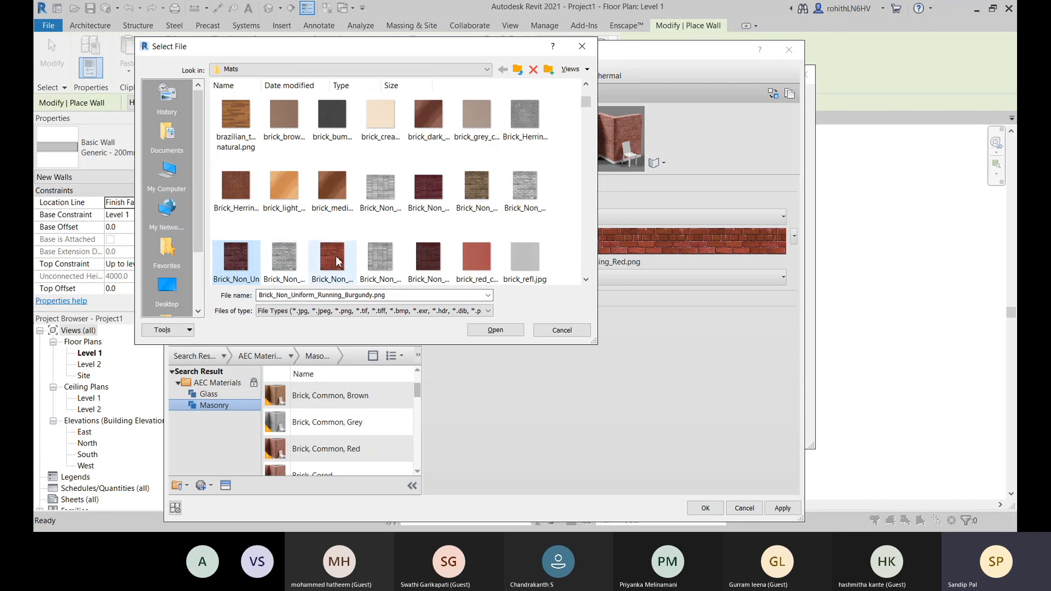
left_click(563, 331)
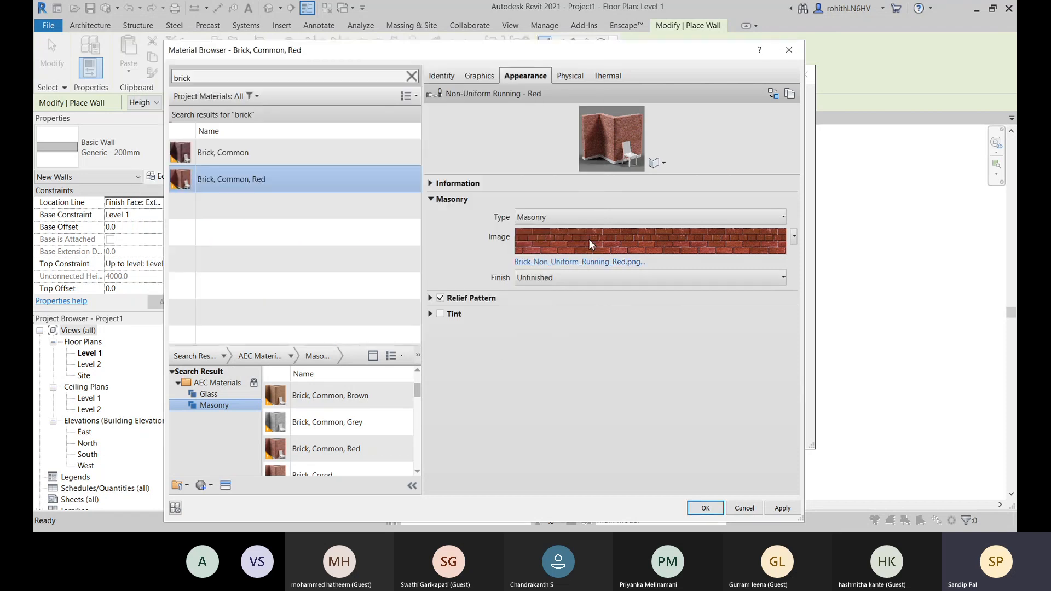
- Compare the Graphics shading settings of Brick, Common, Red with its Appearance texture
left_click(484, 76)
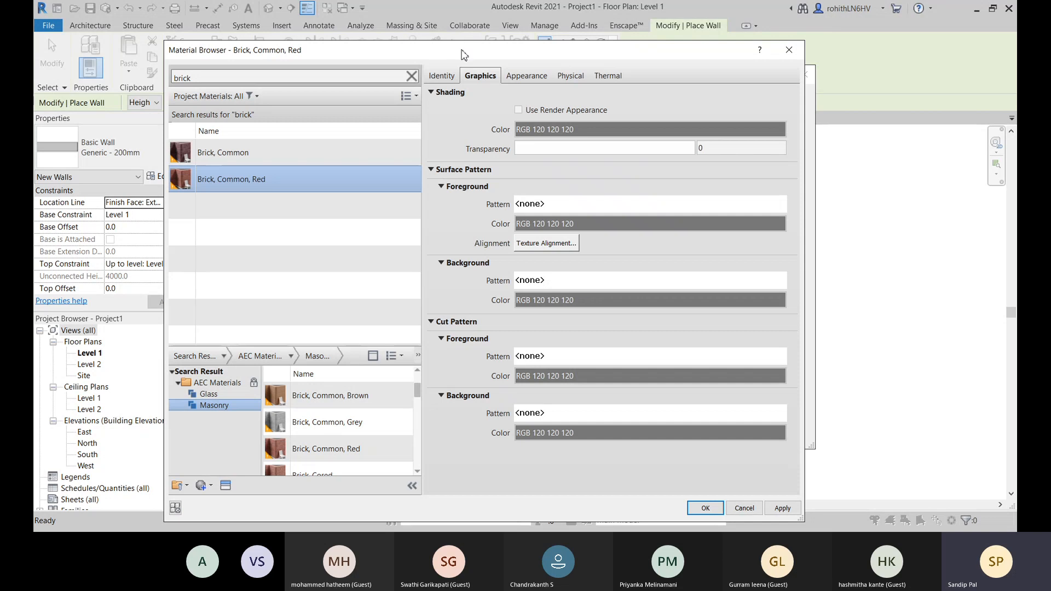
left_click_drag(464, 54, 531, 48)
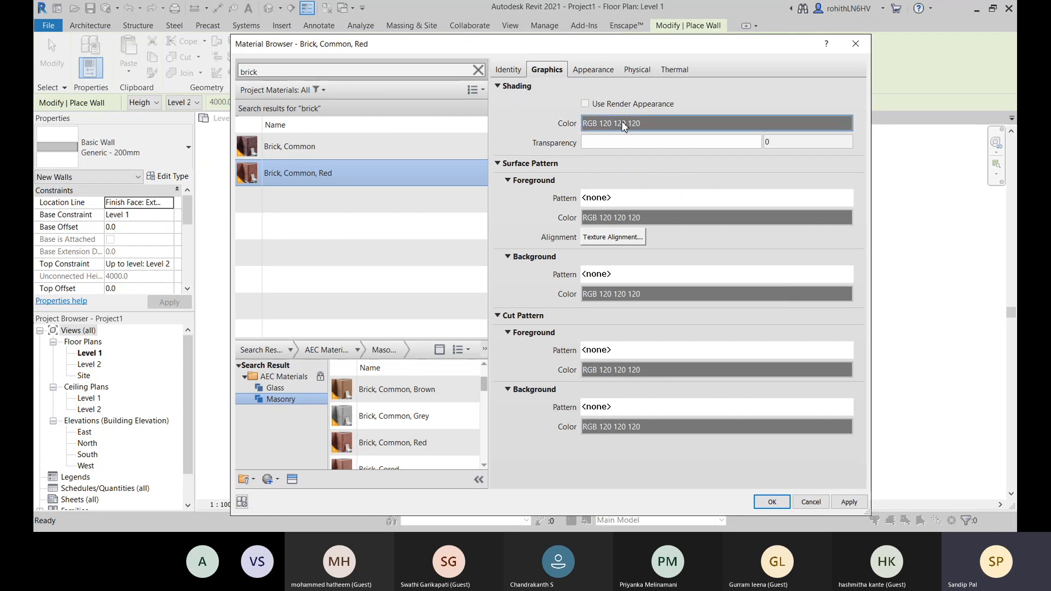
left_click(593, 71)
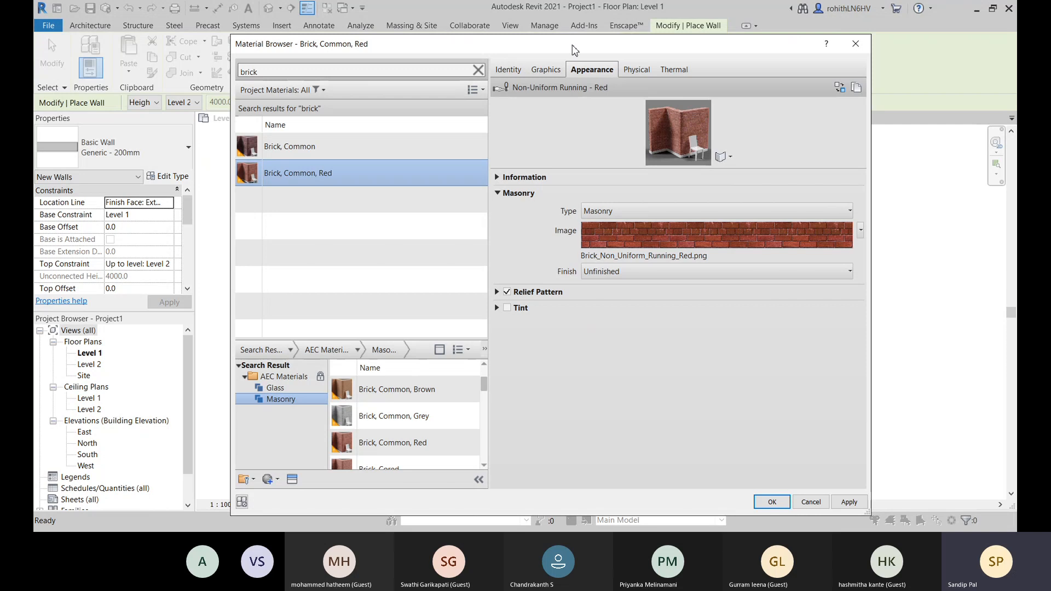
left_click_drag(574, 50, 595, 31)
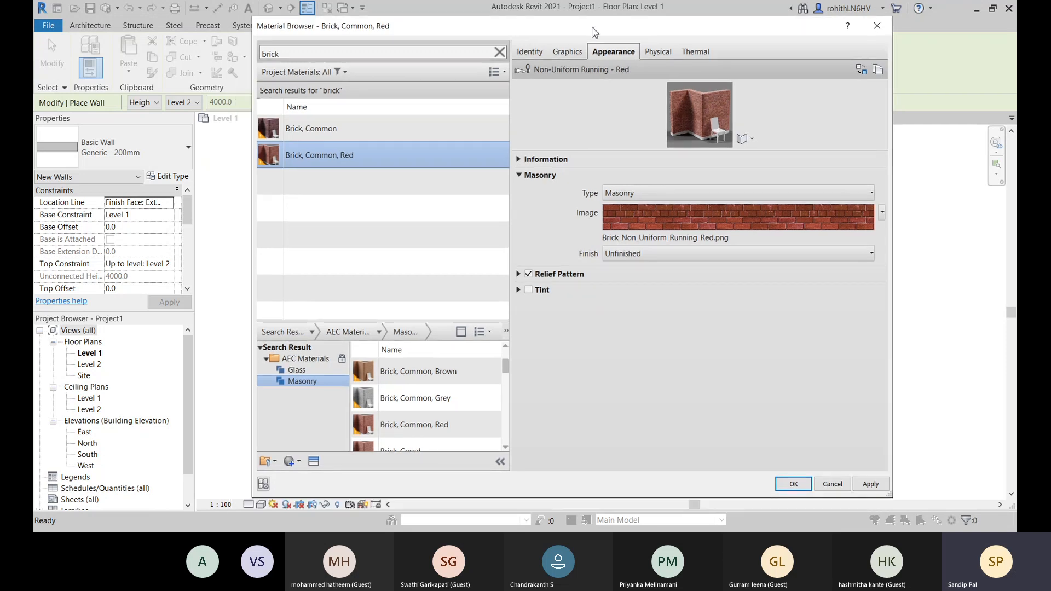
left_click_drag(595, 32, 556, 43)
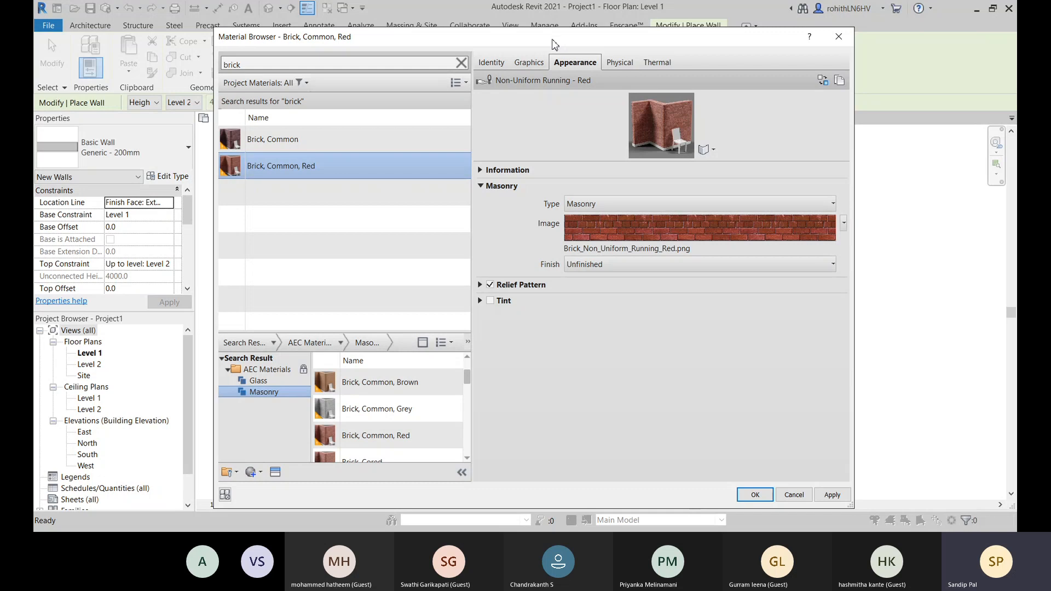
left_click_drag(553, 44, 534, 31)
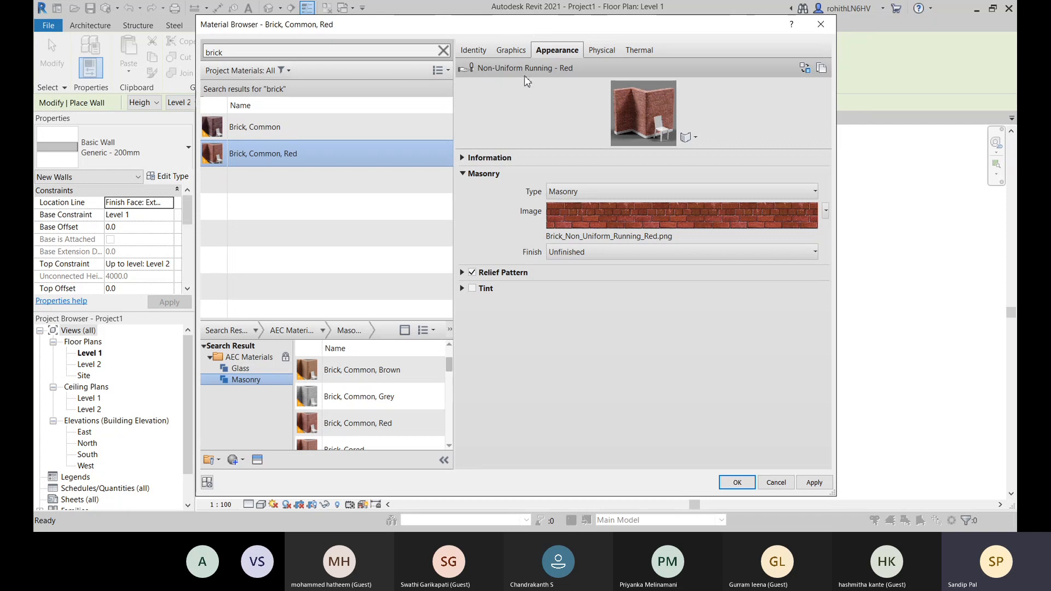
- Enable Use Render Appearance for the shading of Brick, Common, Red and assign the material to the wall's structure layer
left_click(509, 50)
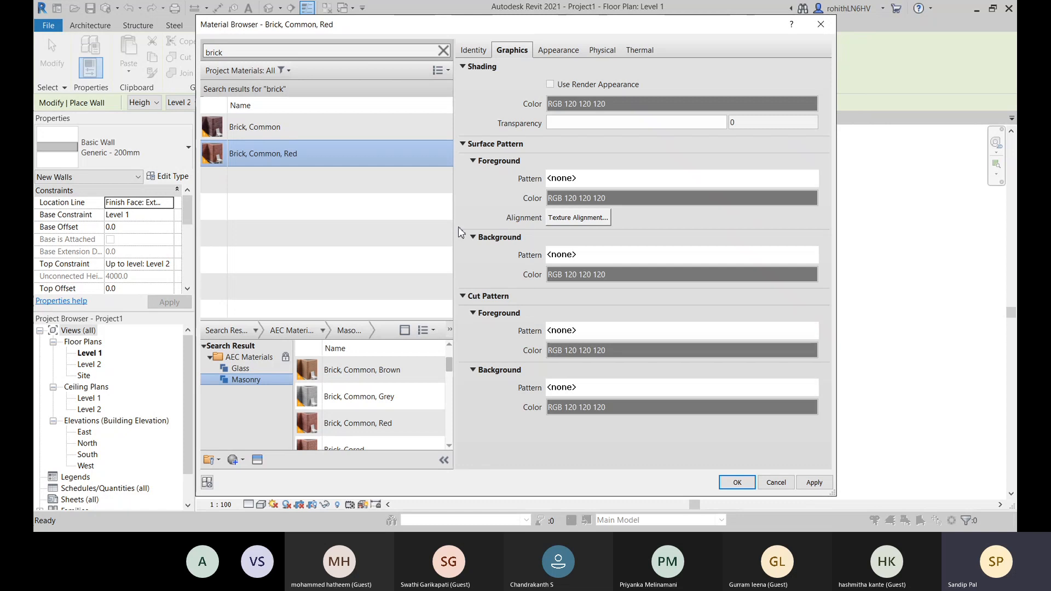
left_click(550, 84)
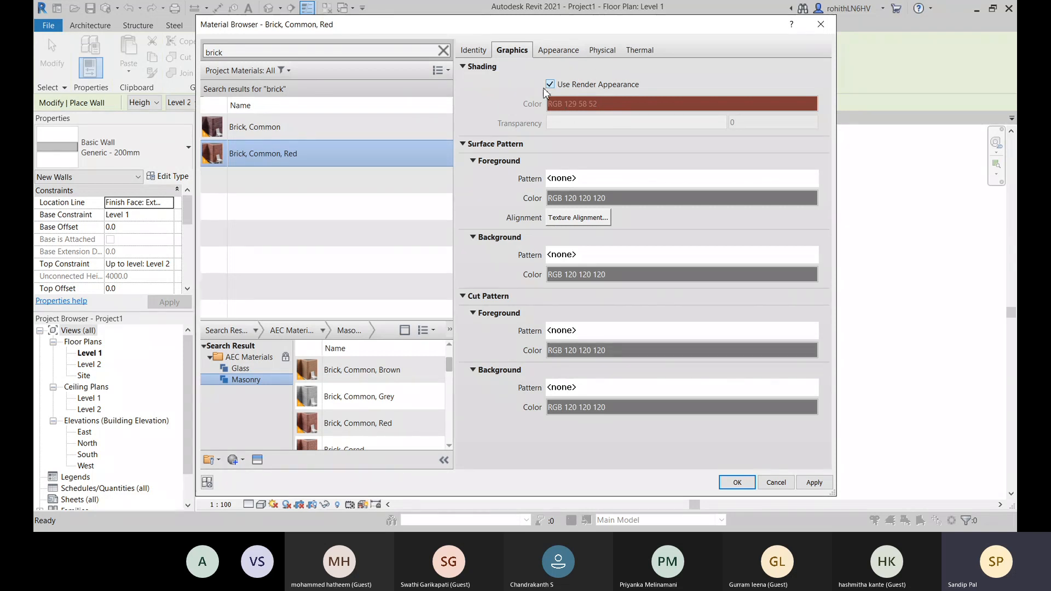
left_click(814, 482)
left_click(737, 482)
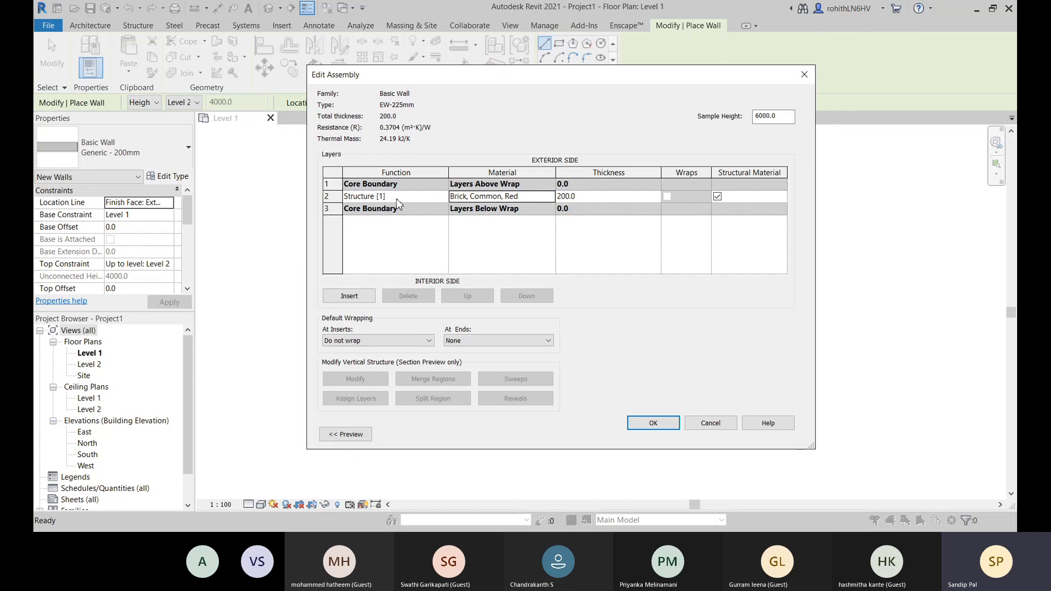
- Insert two layers into the EW-225mm assembly, placing one outside the core boundary on the exterior side and one on the interior side
left_click(349, 296)
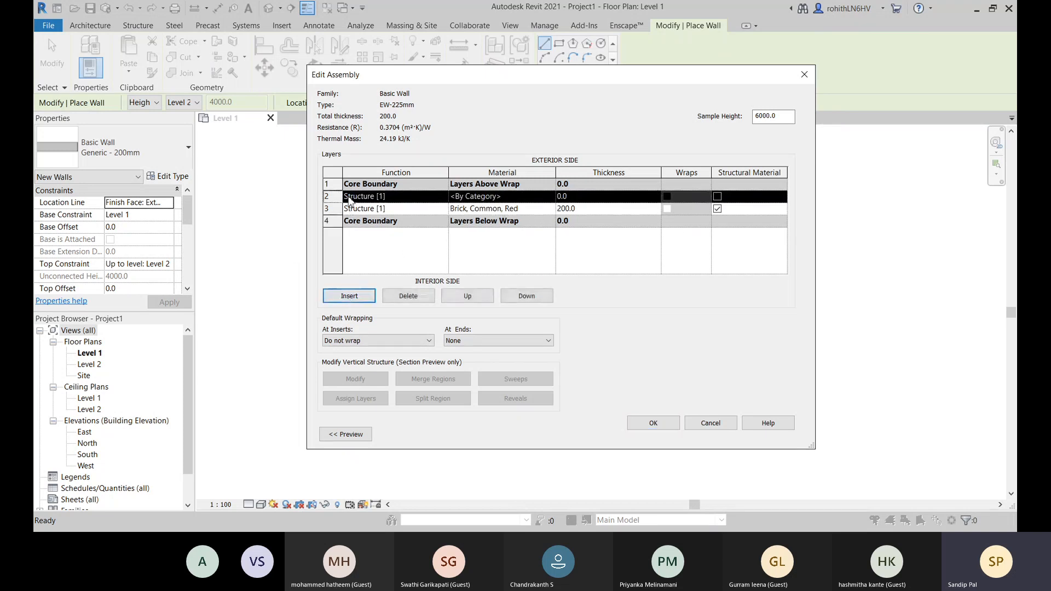
left_click(360, 299)
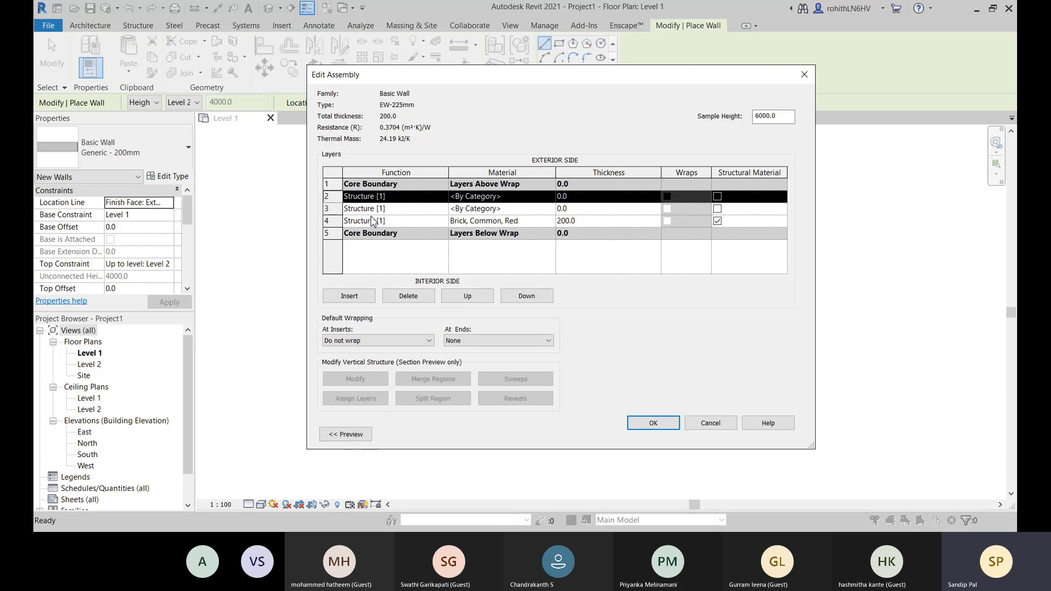
left_click(457, 299)
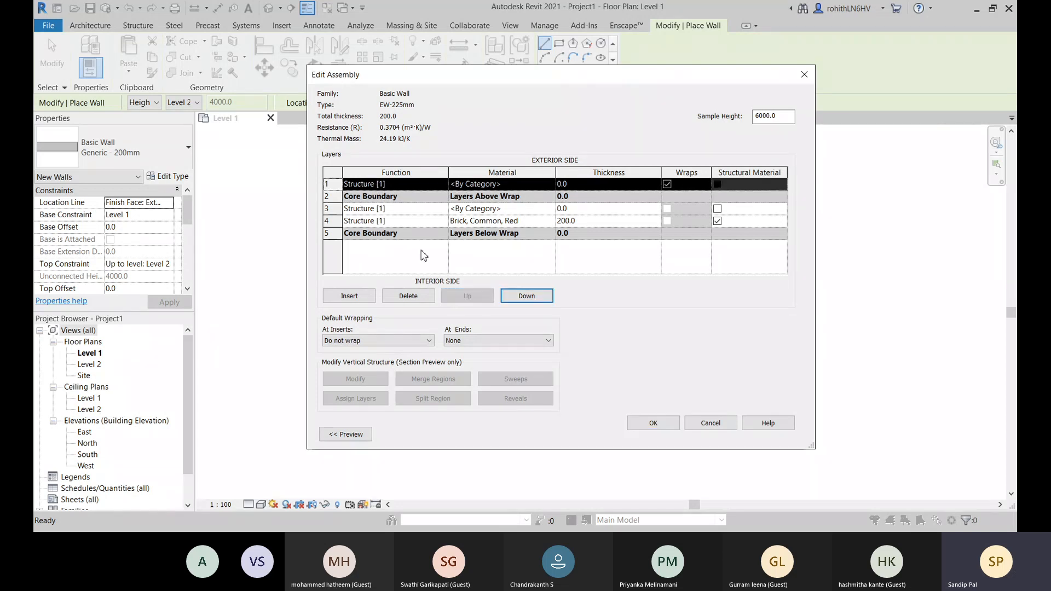
left_click(338, 212)
left_click(524, 296)
left_click(525, 296)
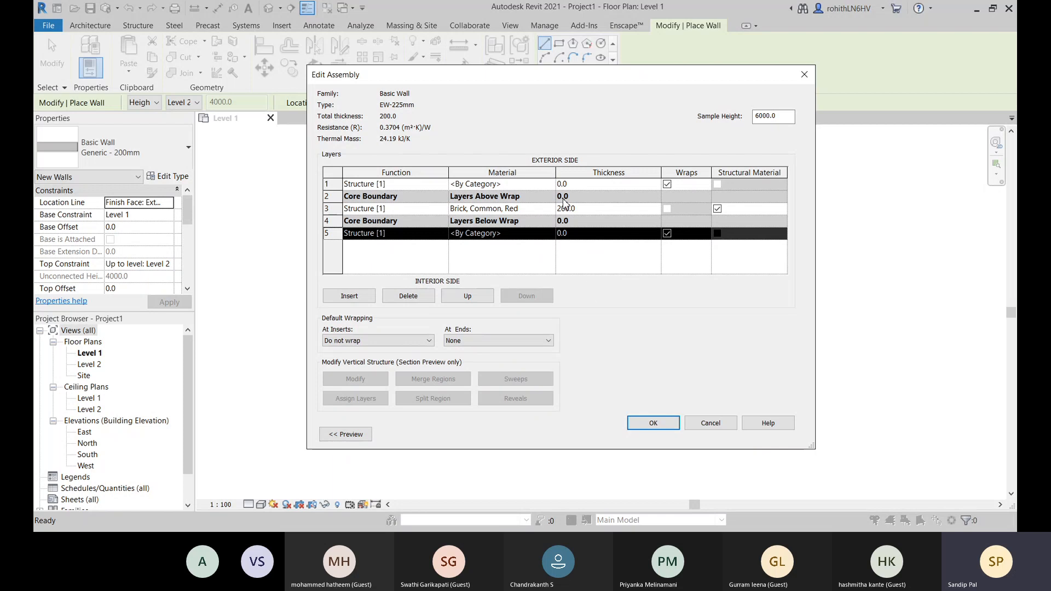
- Set the function of the exterior layer outside the core boundary to Membrane Layer
left_click(576, 184)
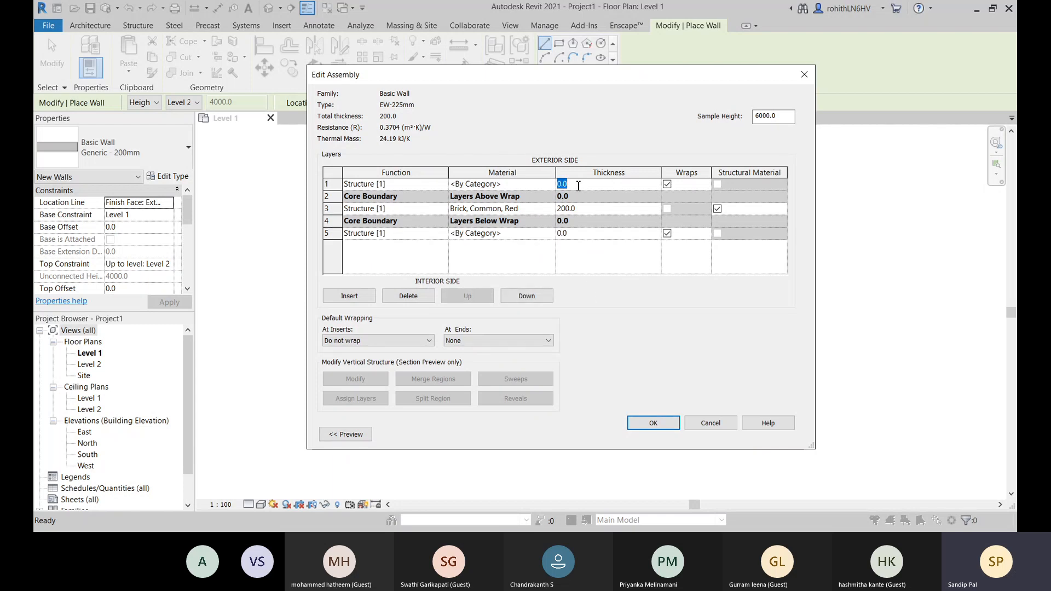
left_click(405, 185)
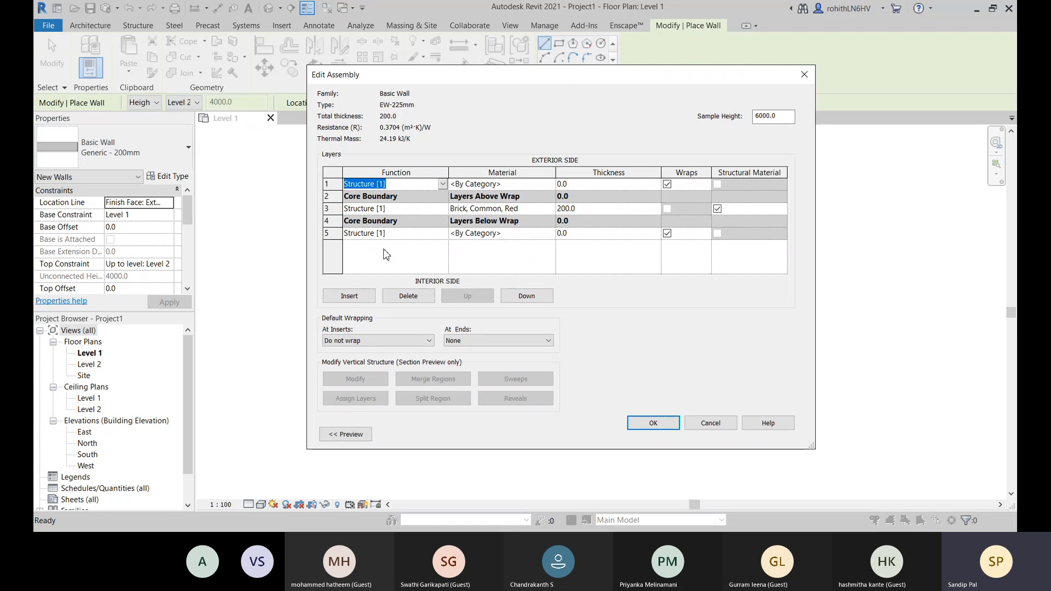
key("m")
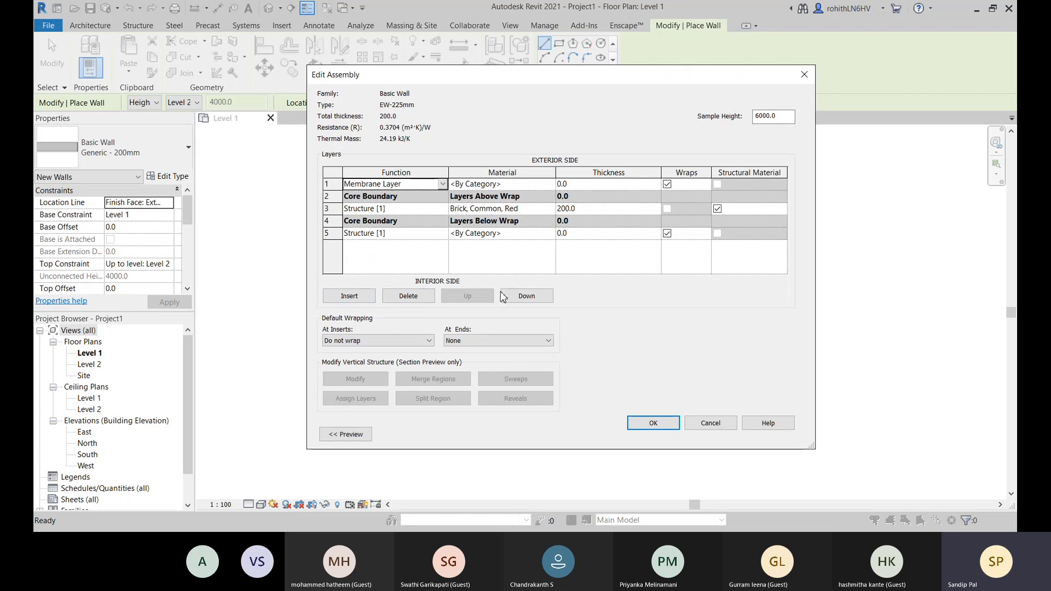
- Insert an outermost layer on the exterior side and set its function and the interior layer's function to Substrate [2]
left_click(349, 296)
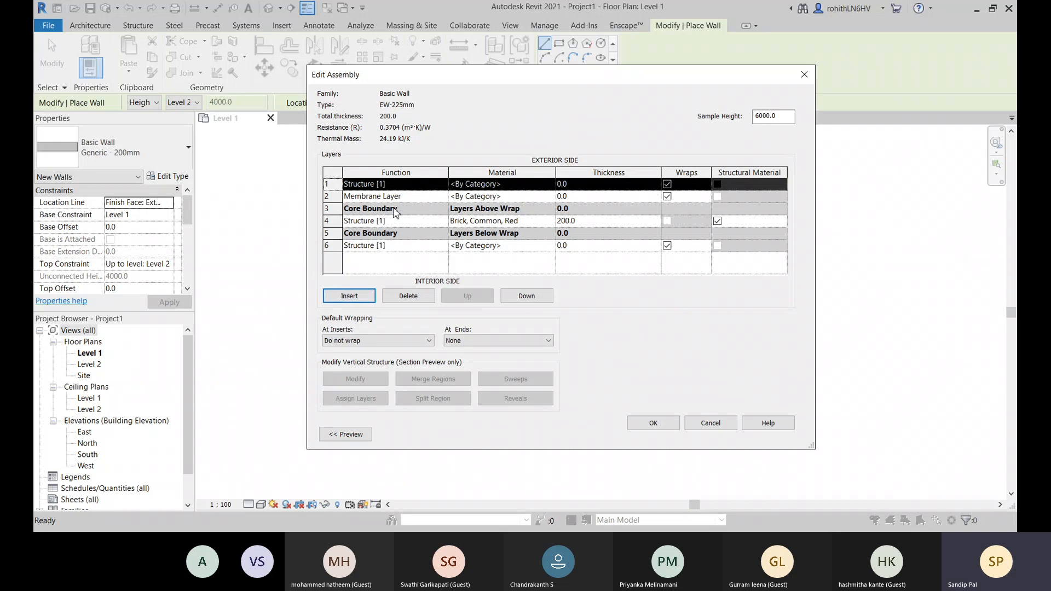
left_click(442, 186)
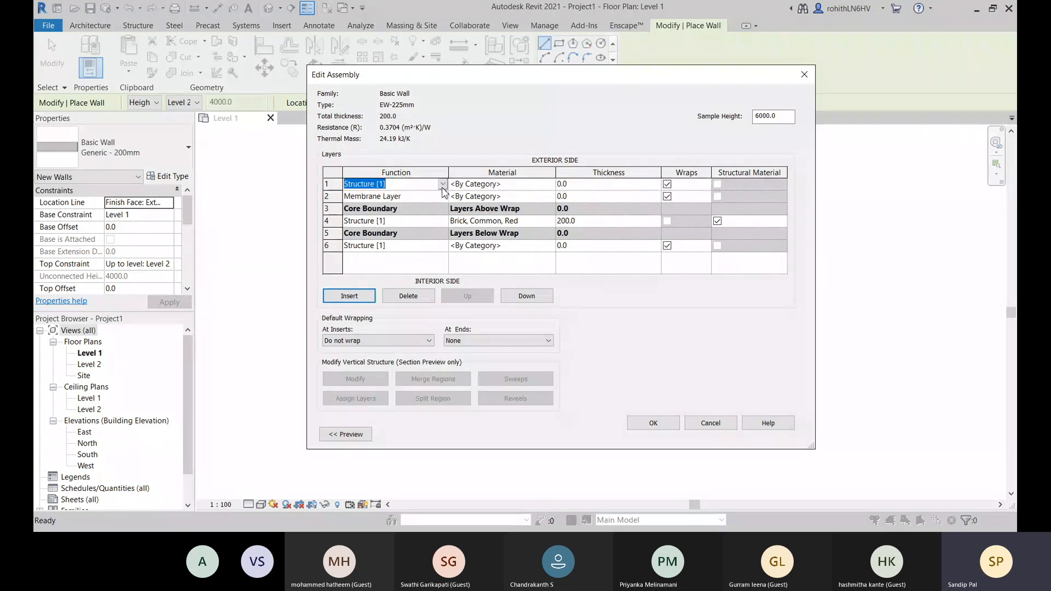
key("Down")
left_click(442, 248)
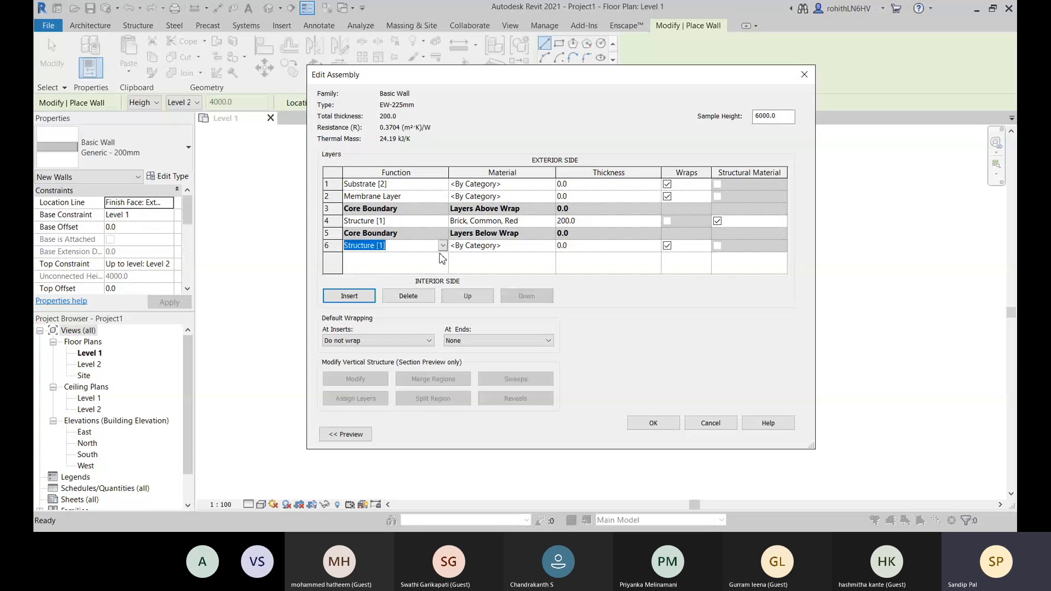
left_click(371, 269)
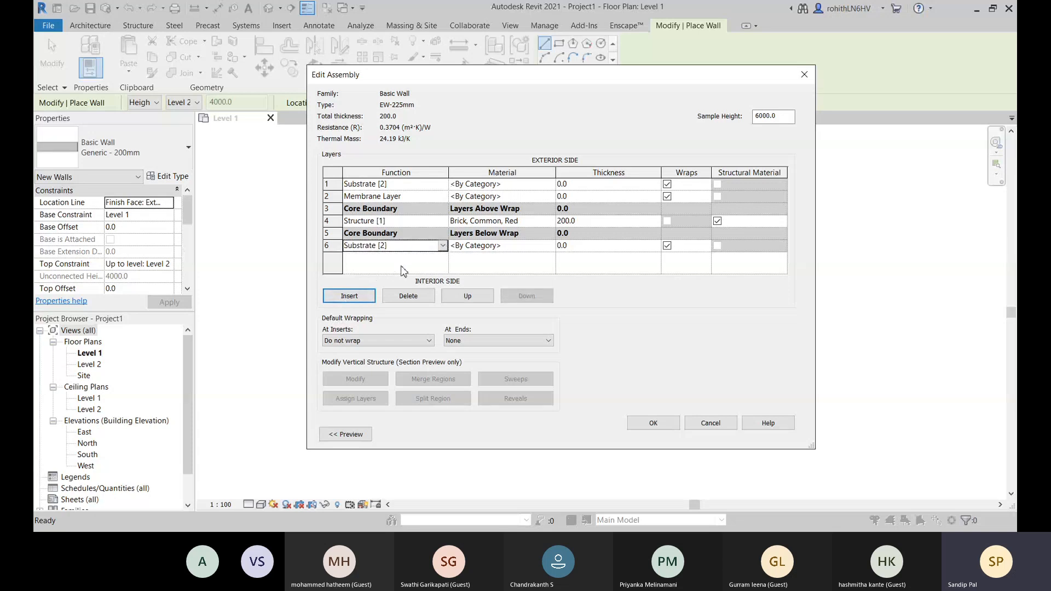
- For the interior substrate layer's material, search for "plaster" and add the library material Plaster to the project
left_click(539, 248)
left_click(551, 246)
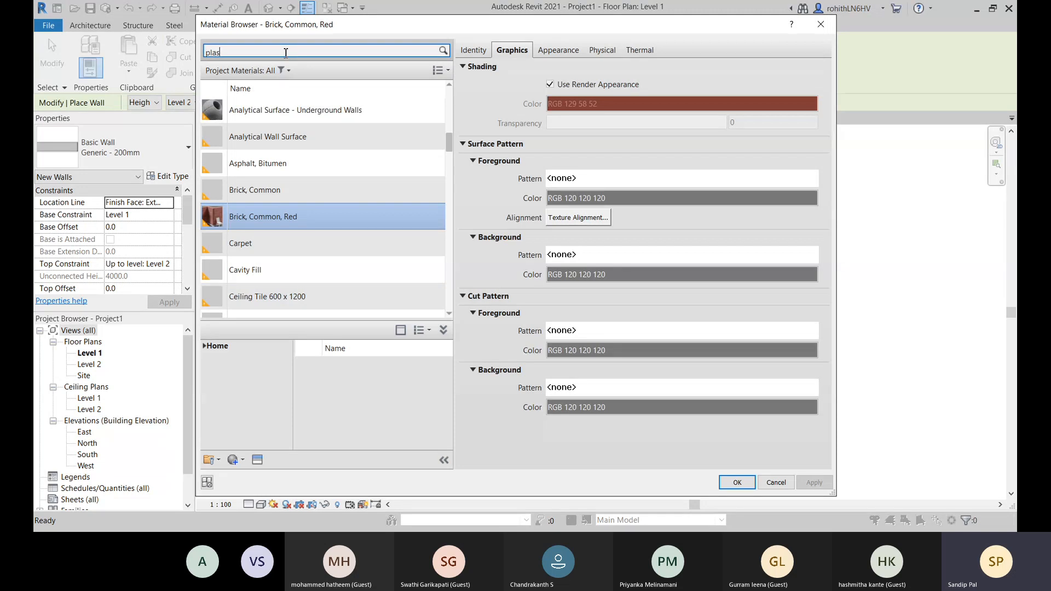
left_click(285, 53)
type("plaster")
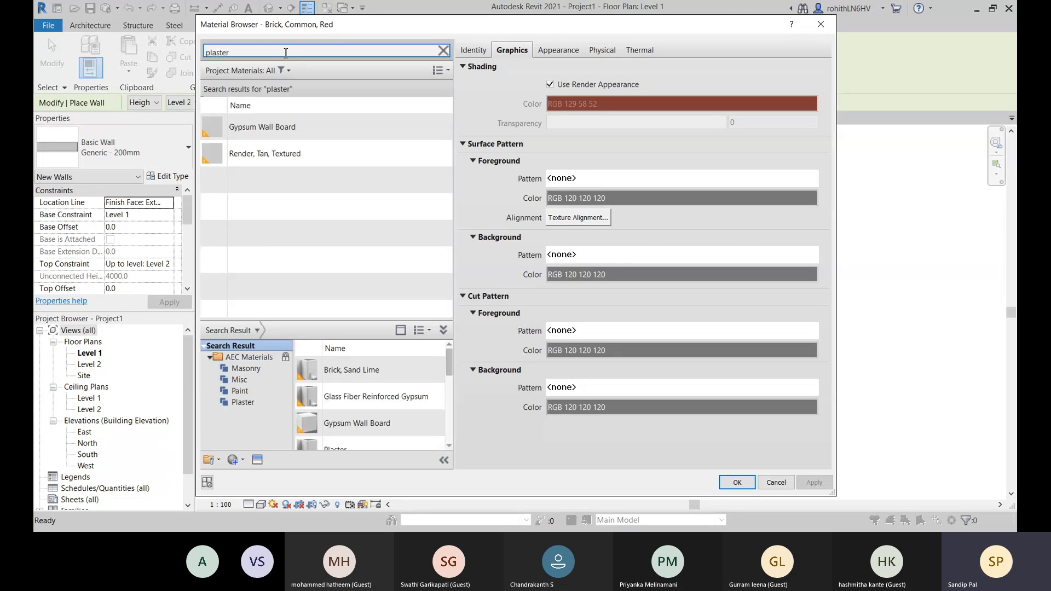
scroll(323, 421, "down", 3)
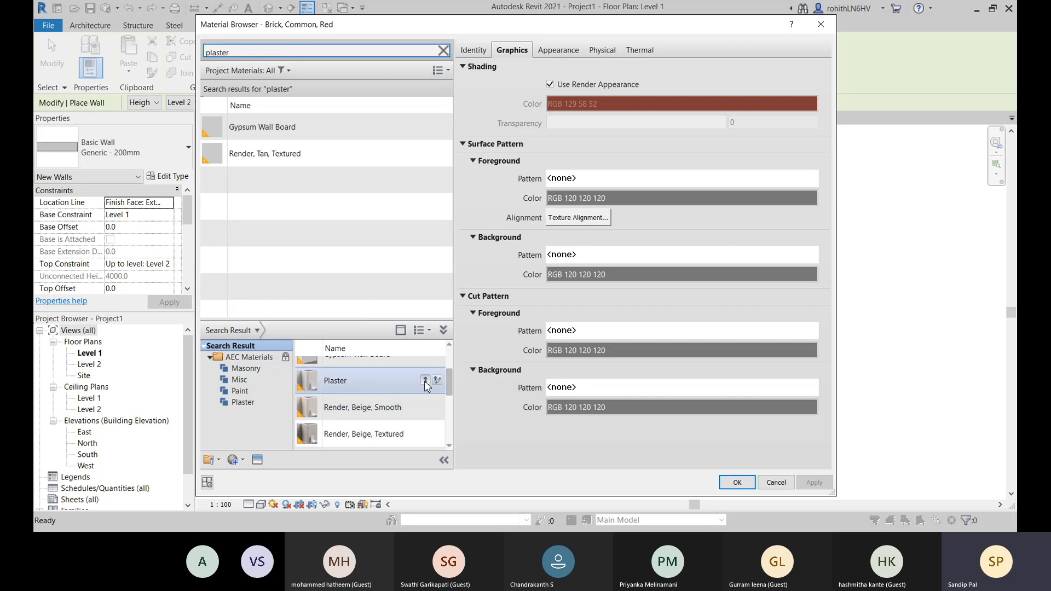
left_click(426, 381)
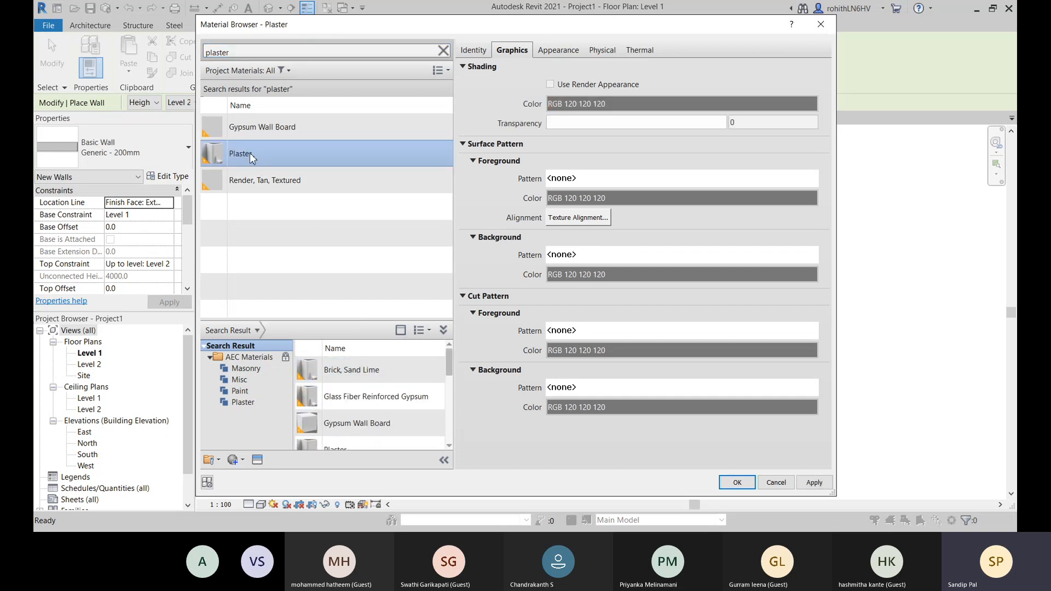
- Enable Use Render Appearance for Plaster and assign the material to the interior substrate layer
left_click(557, 50)
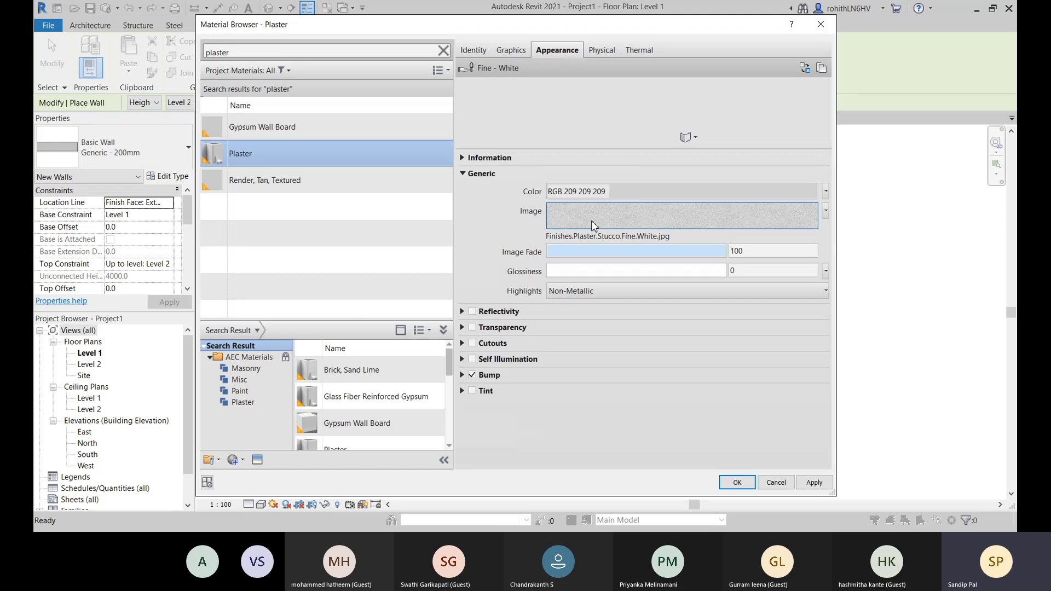
left_click(512, 49)
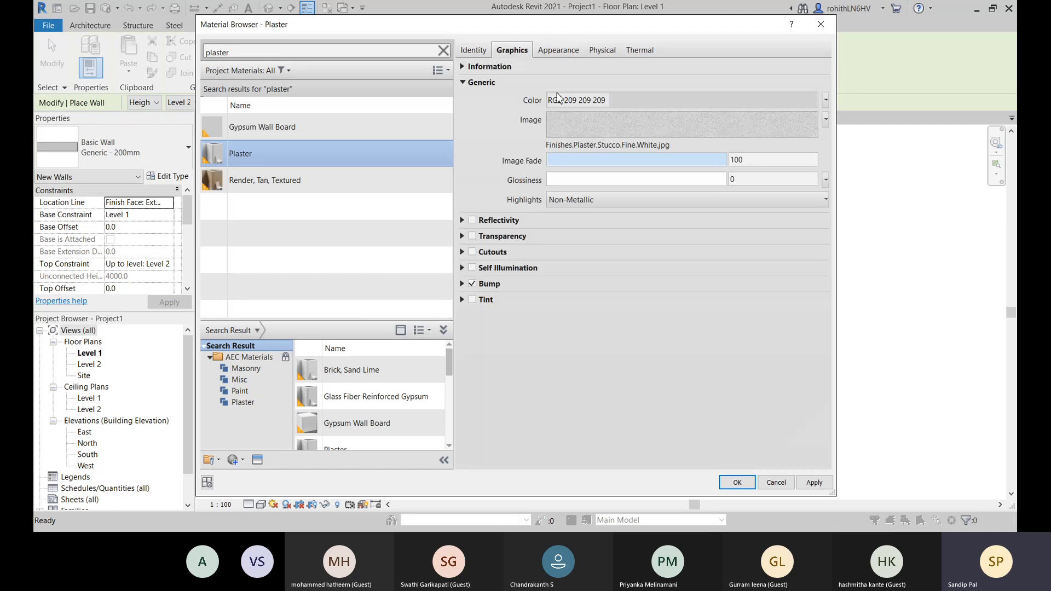
left_click(551, 85)
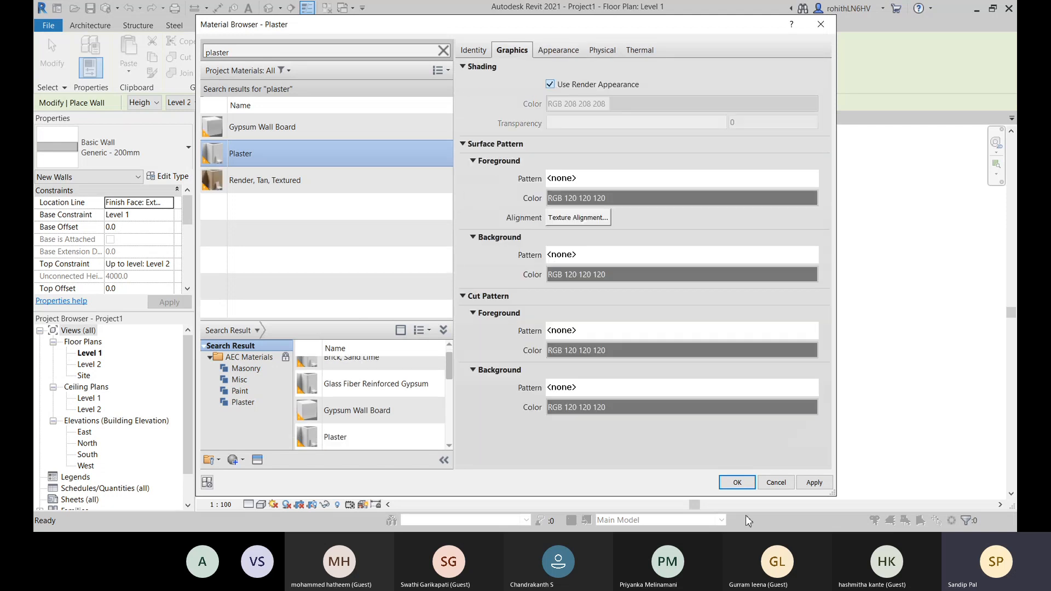
left_click(814, 482)
left_click(737, 483)
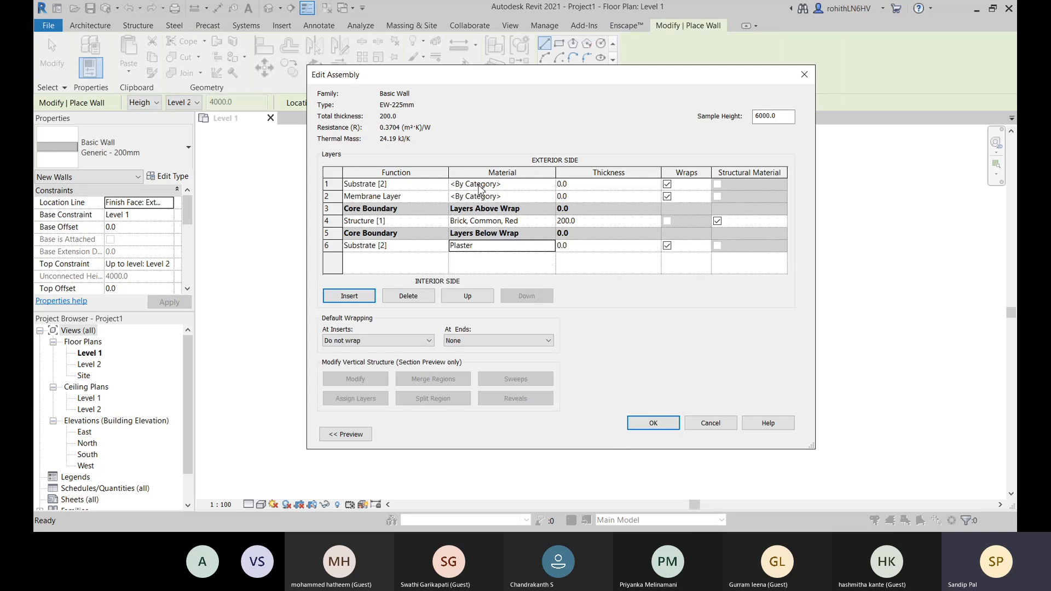
- Reuse the Plaster material for the exterior substrate layer and set that layer's thickness to 13 mm
left_click(476, 249)
key("ctrl+c")
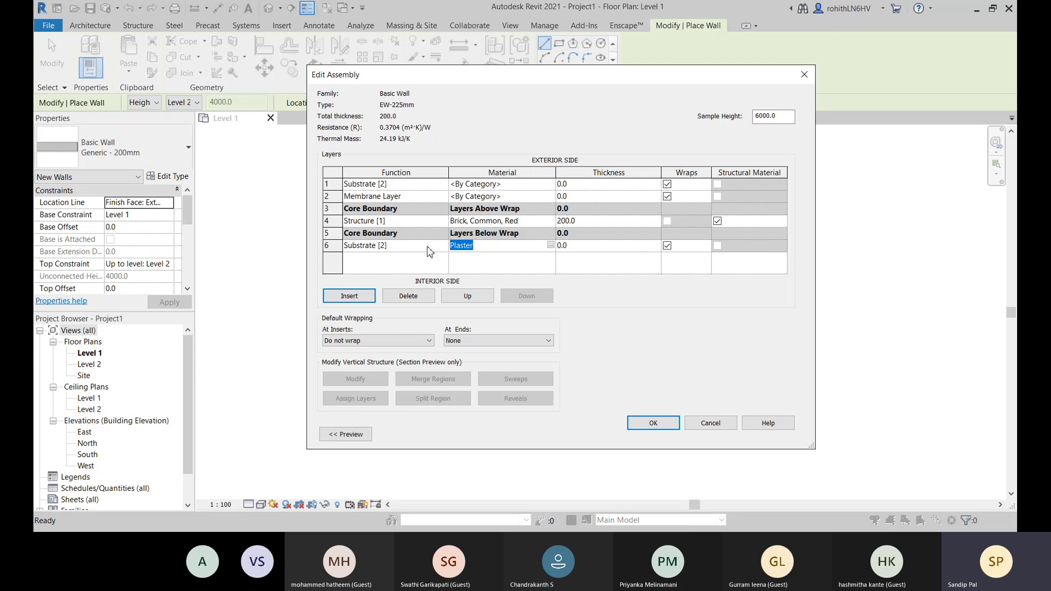
left_click(476, 185)
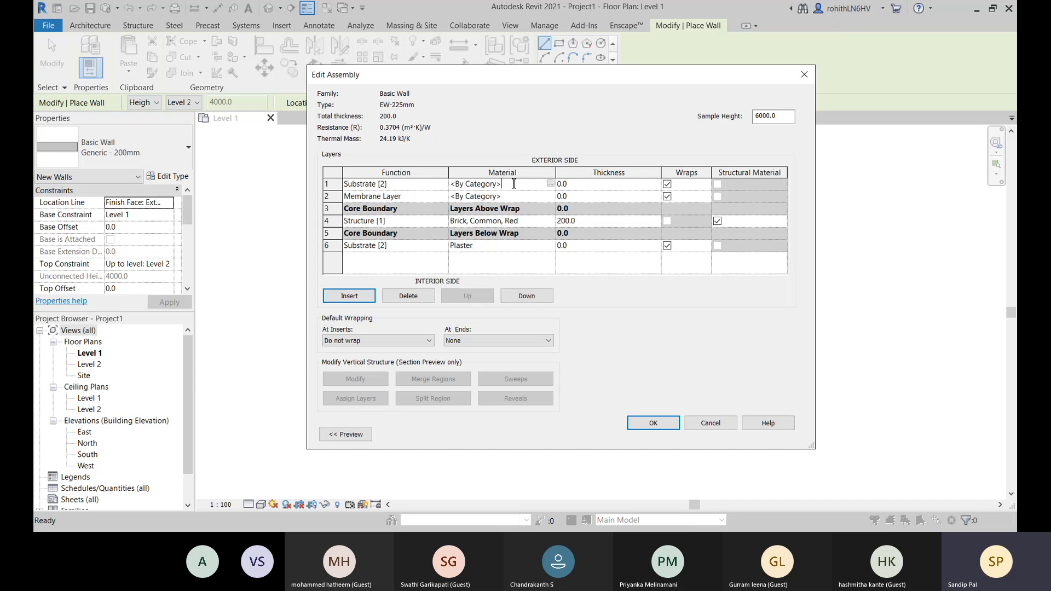
key("ctrl+v")
left_click(595, 186)
type("1")
- Set the thickness of the interior Plaster substrate layer to 12 mm
left_click(576, 245)
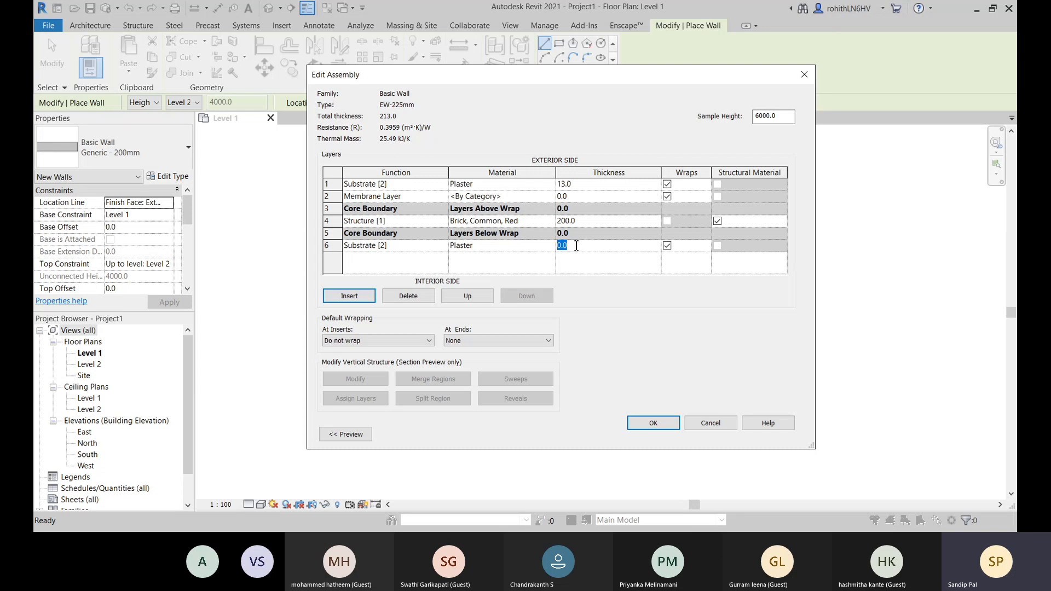
type("12")
key("Return")
left_click_drag(472, 82, 469, 84)
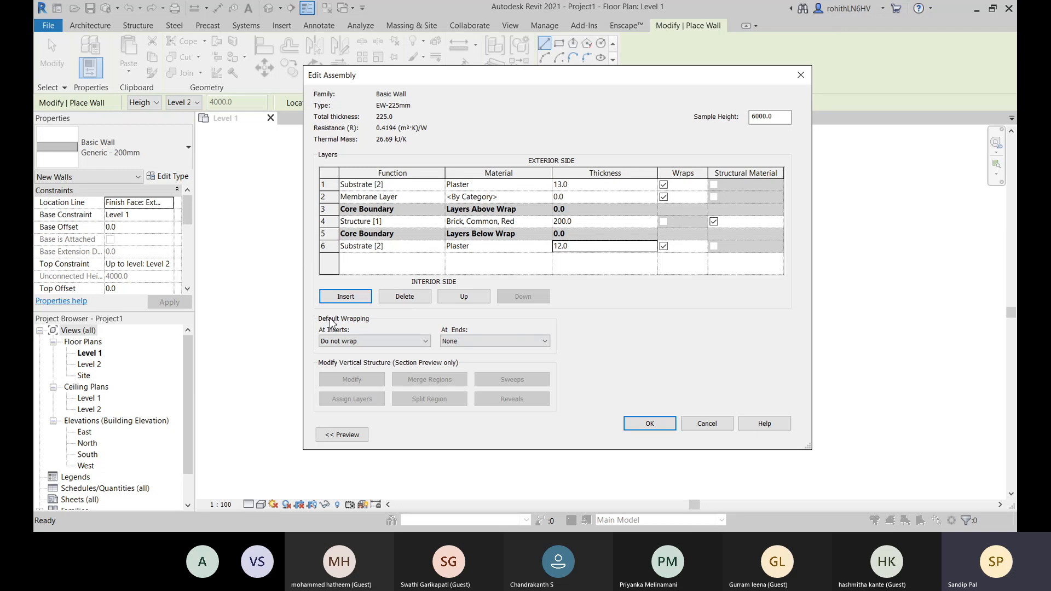
- Insert two new layers and place one at the wall's interior face and the other at its exterior face
left_click(346, 296)
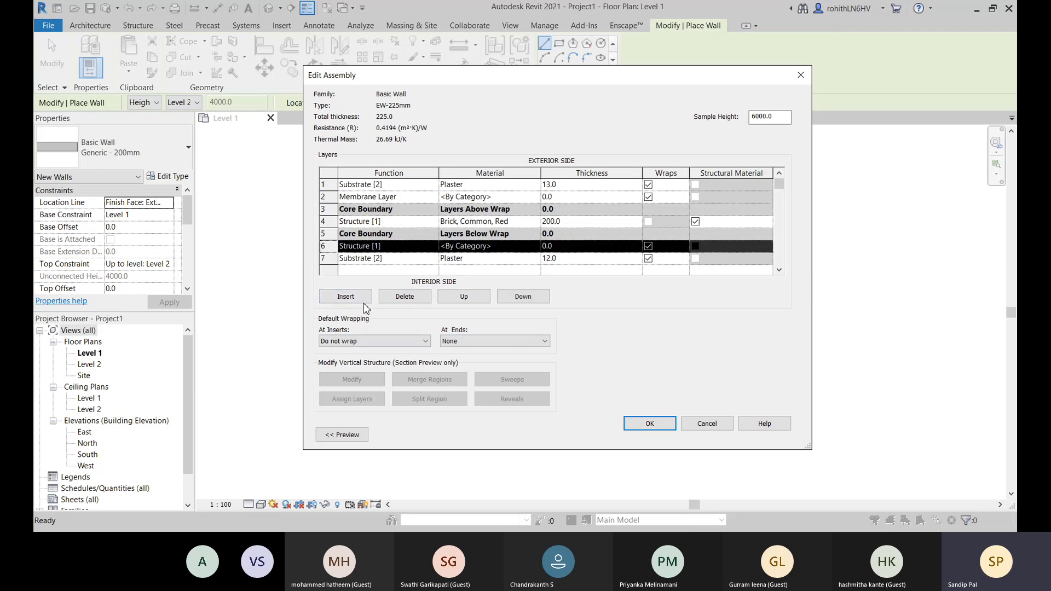
left_click(346, 296)
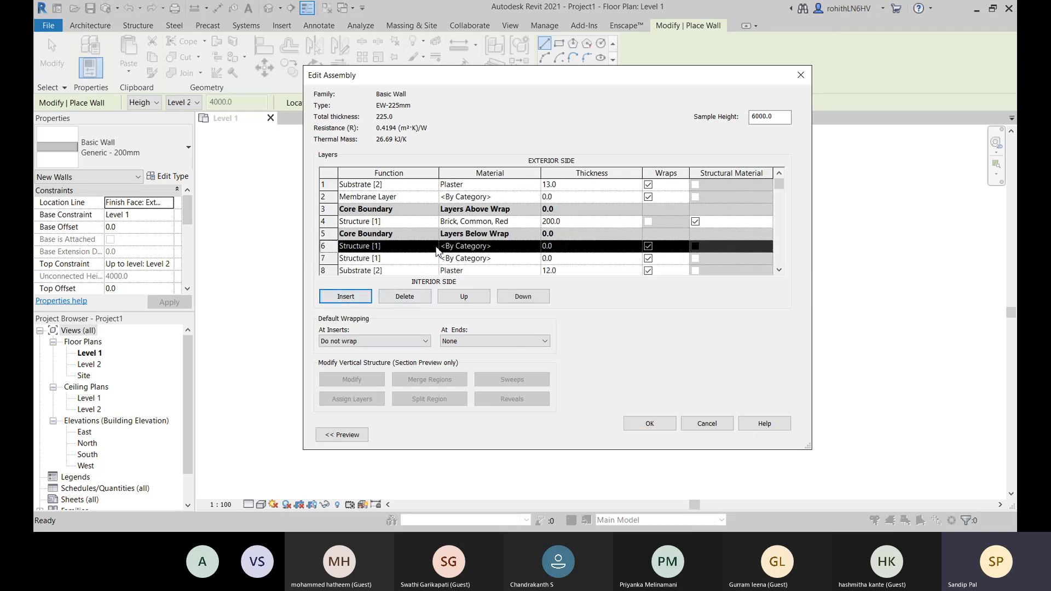
left_click(527, 300)
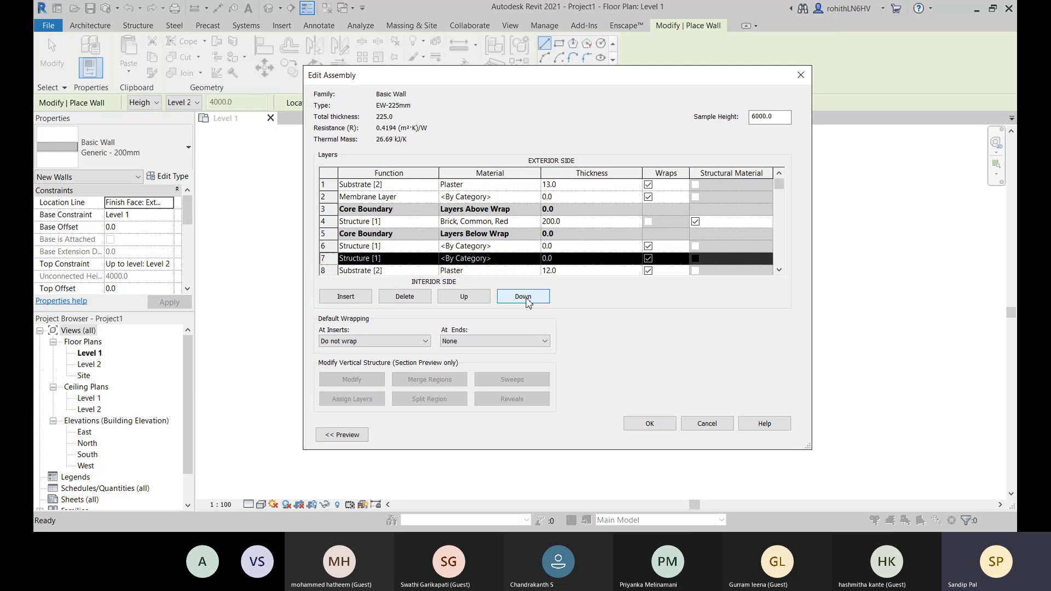
left_click(527, 300)
left_click(405, 246)
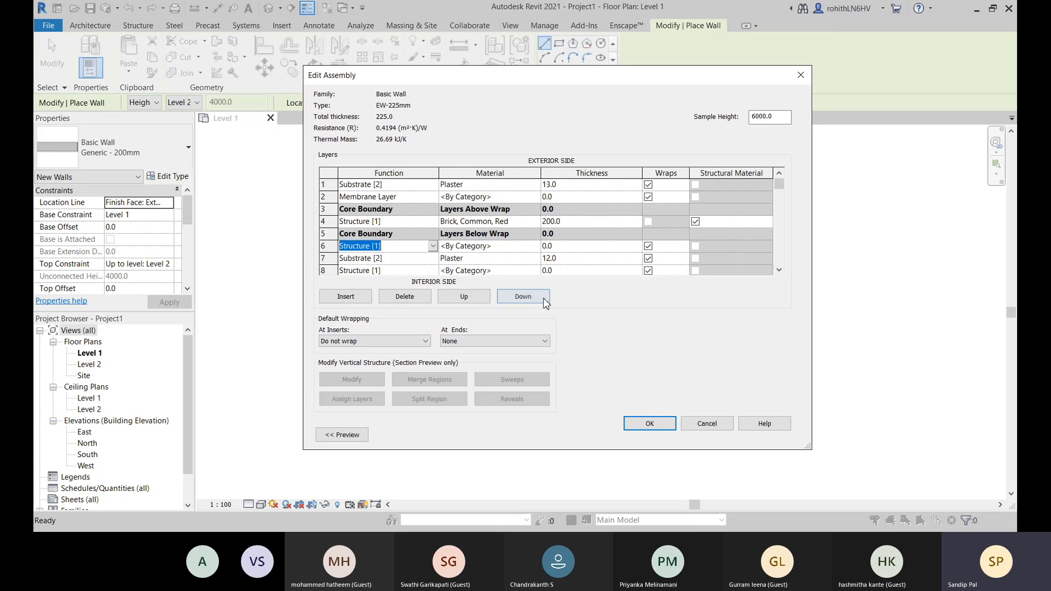
left_click(464, 299)
left_click(464, 300)
left_click(464, 299)
left_click(465, 300)
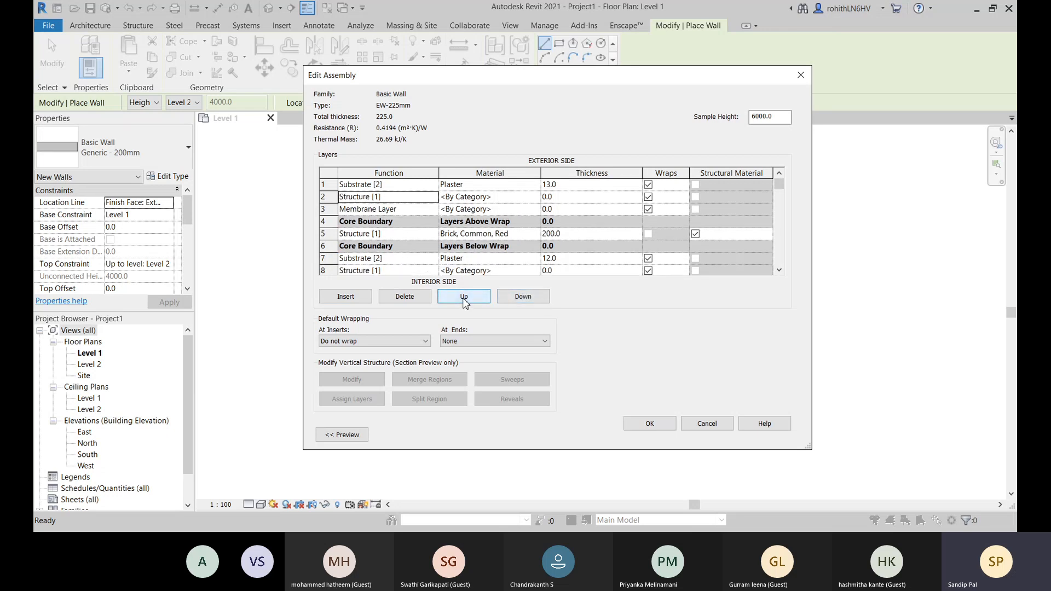
left_click(464, 299)
- Set the outermost layer's function to Finish 1 [4] and the innermost layer's function to Finish 2 [5]
left_click(433, 187)
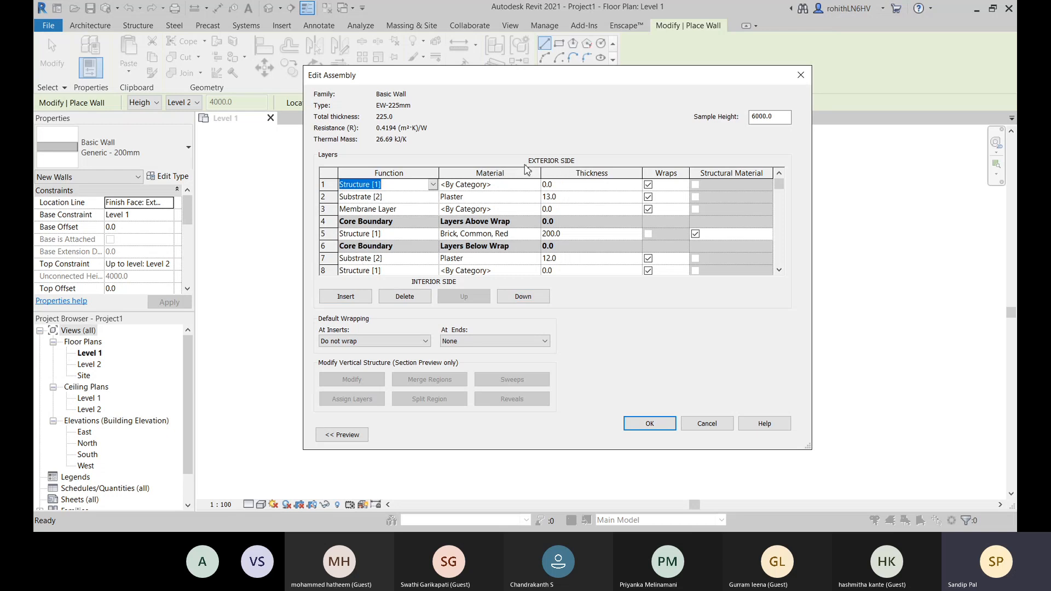
key("f")
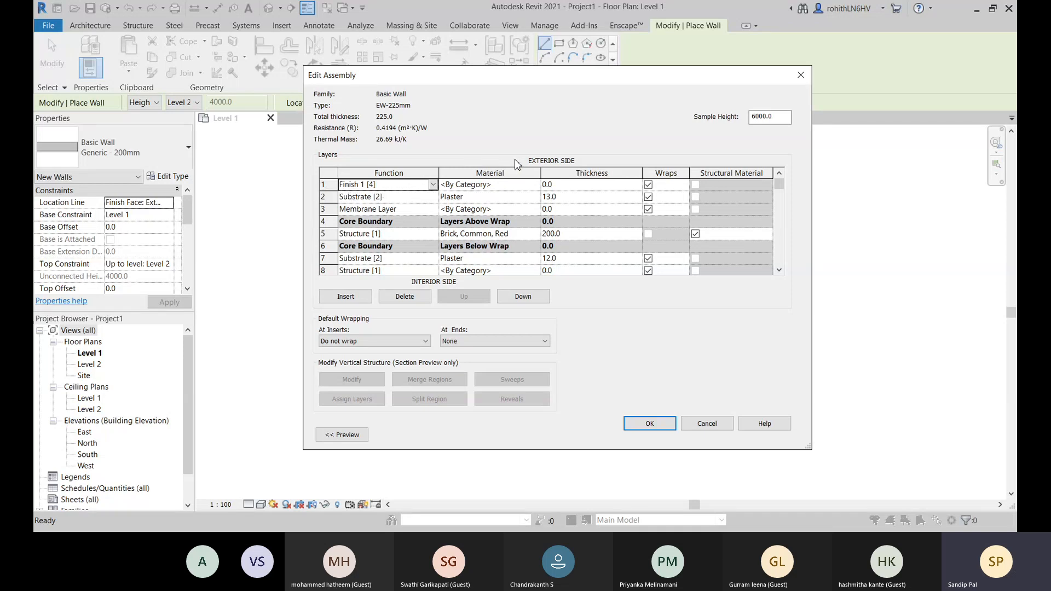
scroll(438, 271, "down", 1)
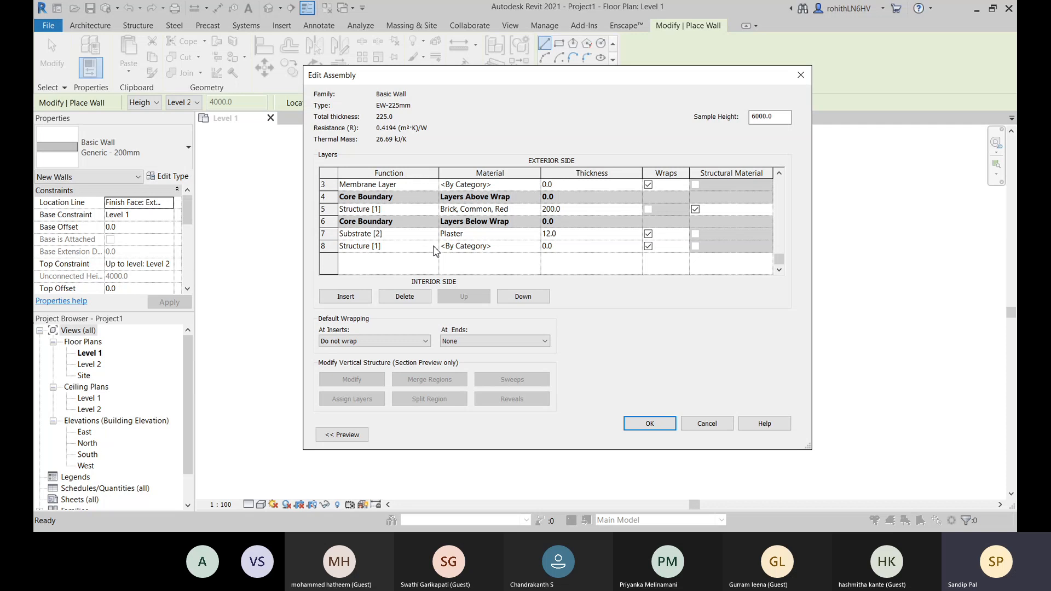
left_click(430, 247)
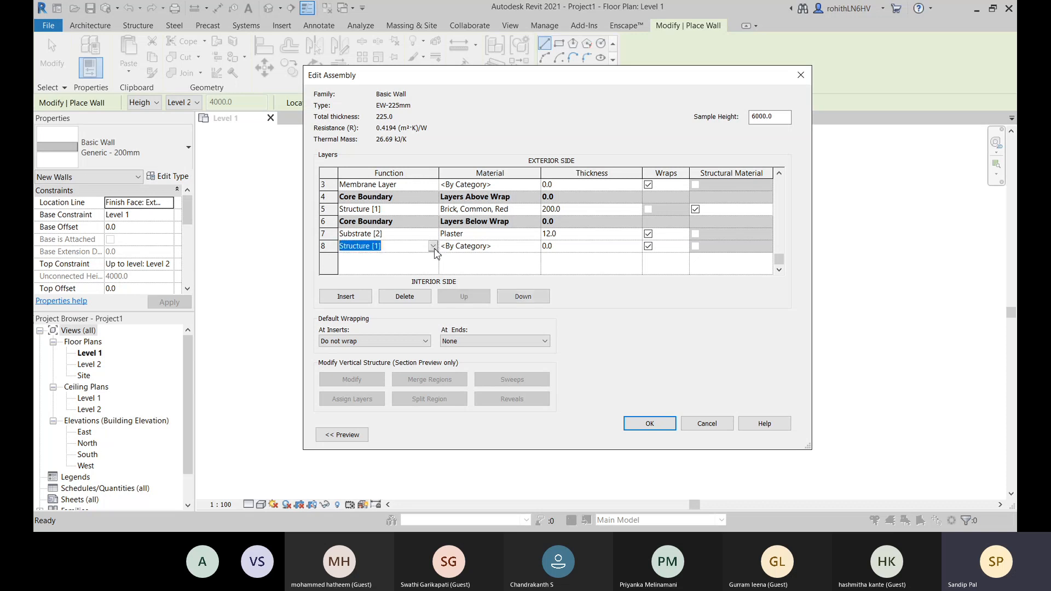
left_click(356, 301)
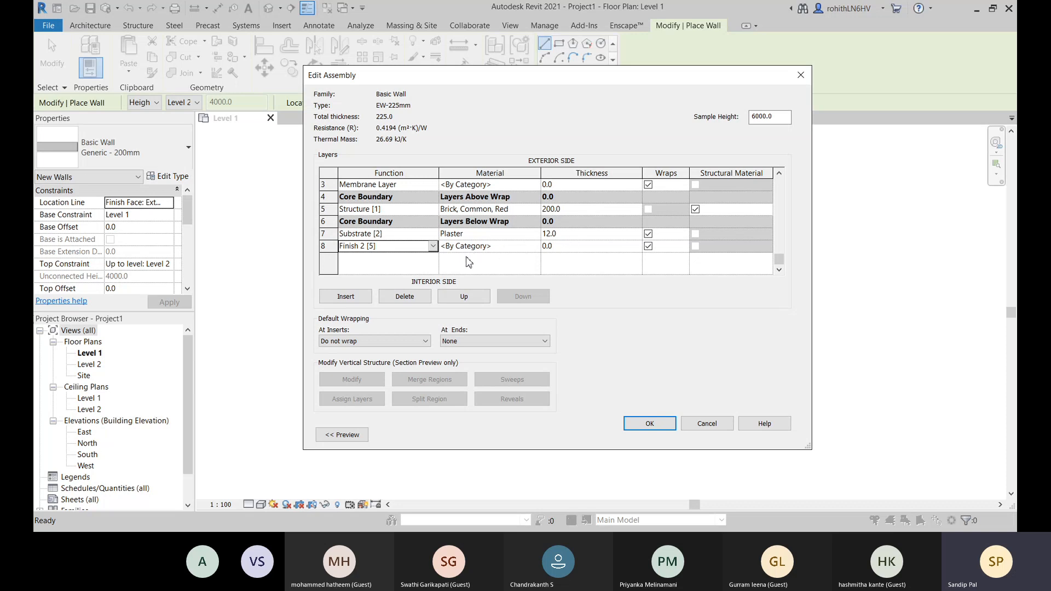
- Delete the Finish 2 [5] layer on the interior side and the Finish 1 [4] layer on the exterior side
left_click(325, 247)
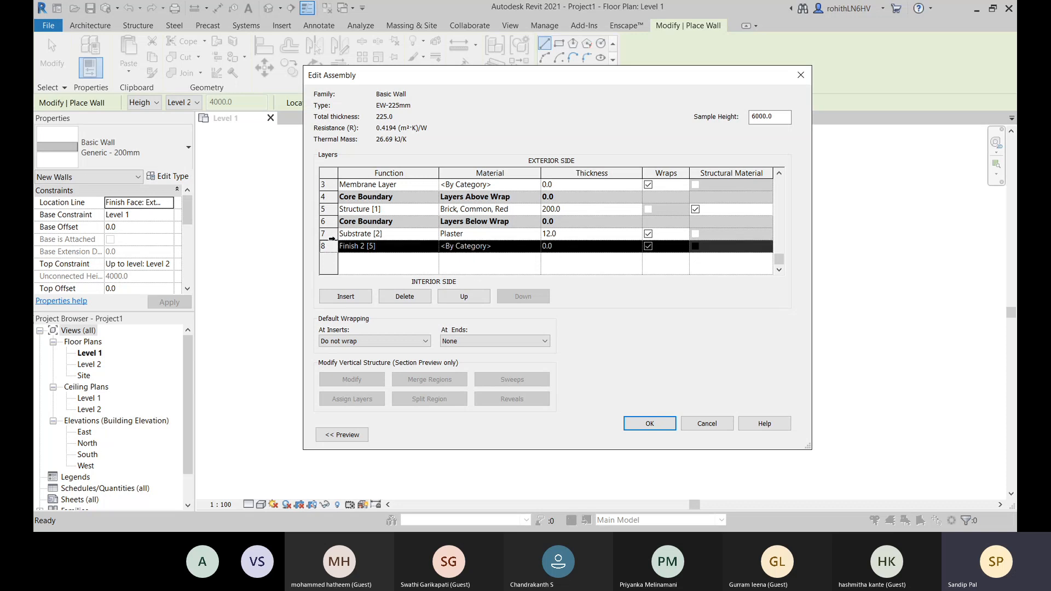
left_click(409, 296)
scroll(384, 233, "up", 2)
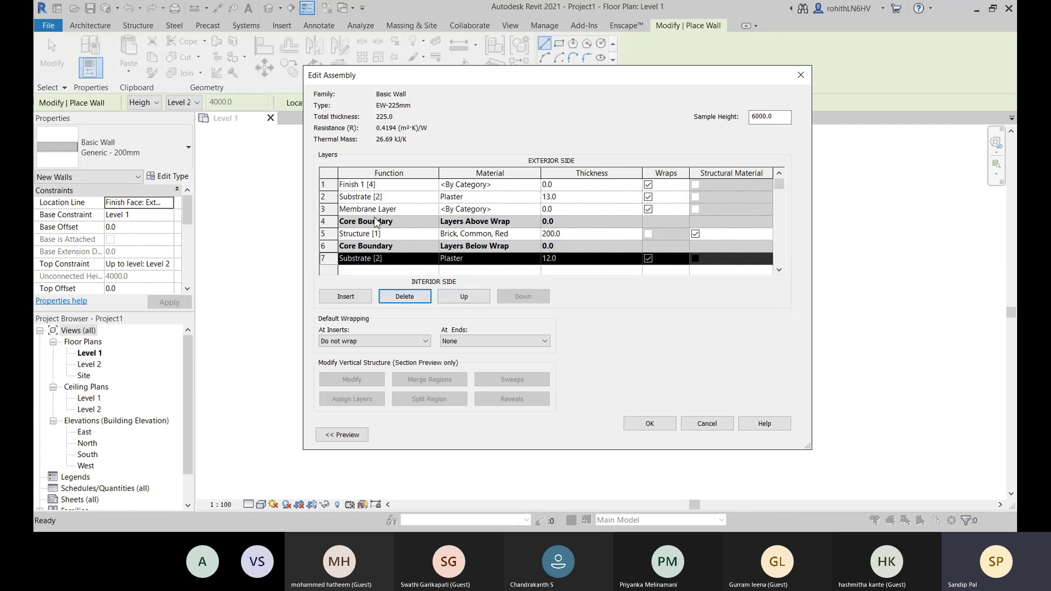
left_click(323, 184)
left_click(405, 296)
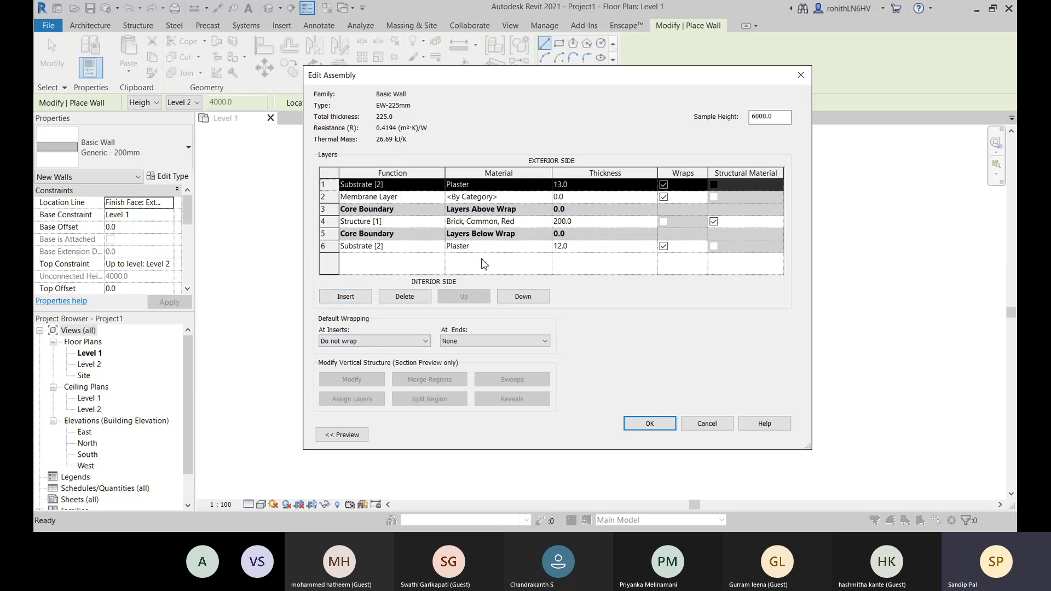
- Set the interior Plaster substrate's thickness to 10 mm and add a Finish 2 [5] layer on the interior face
left_click(570, 246)
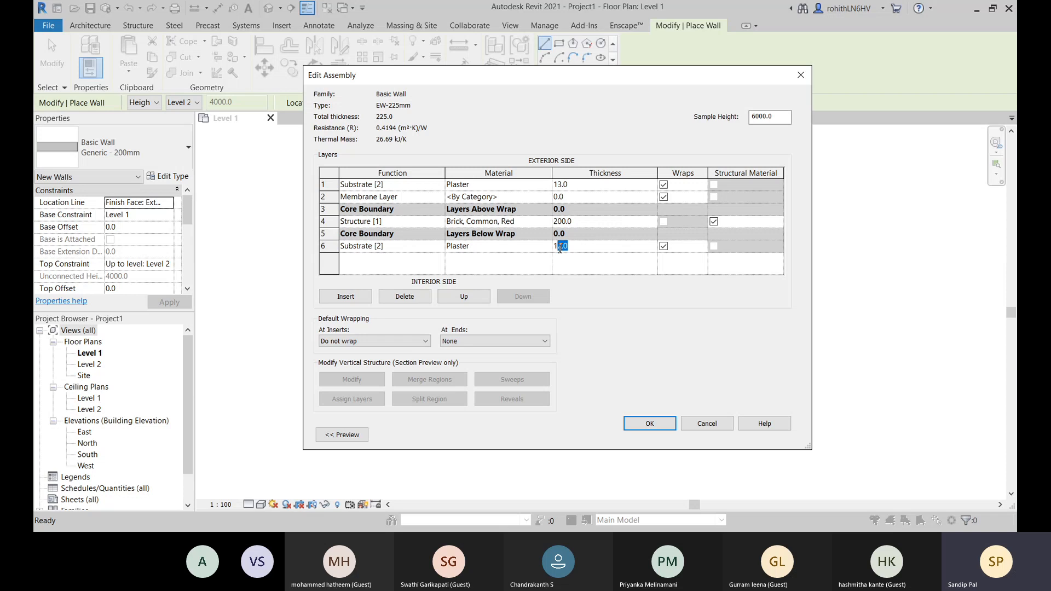
type("0")
left_click(350, 298)
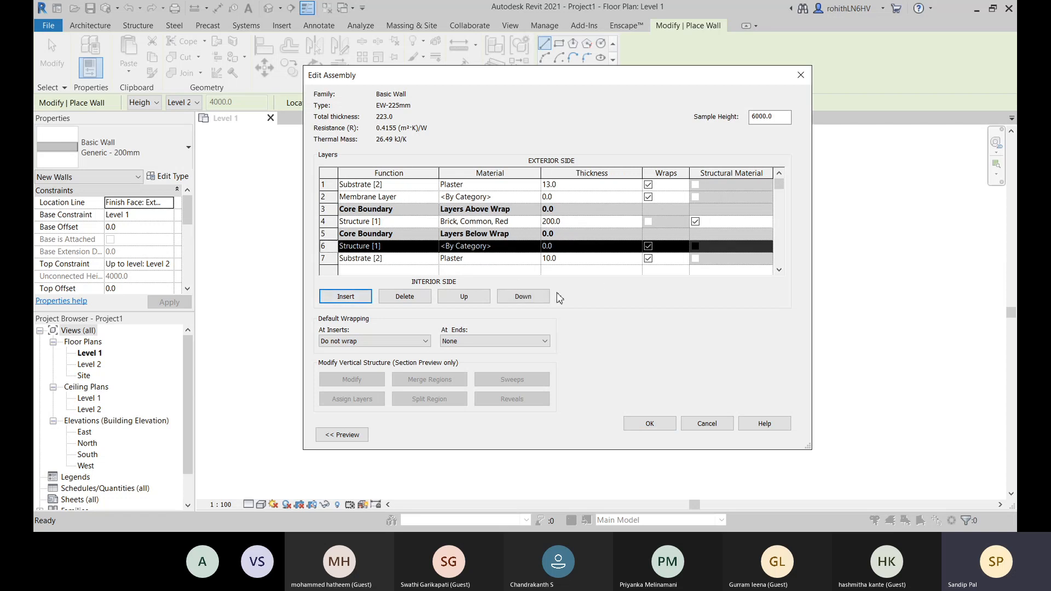
left_click(544, 296)
left_click(435, 261)
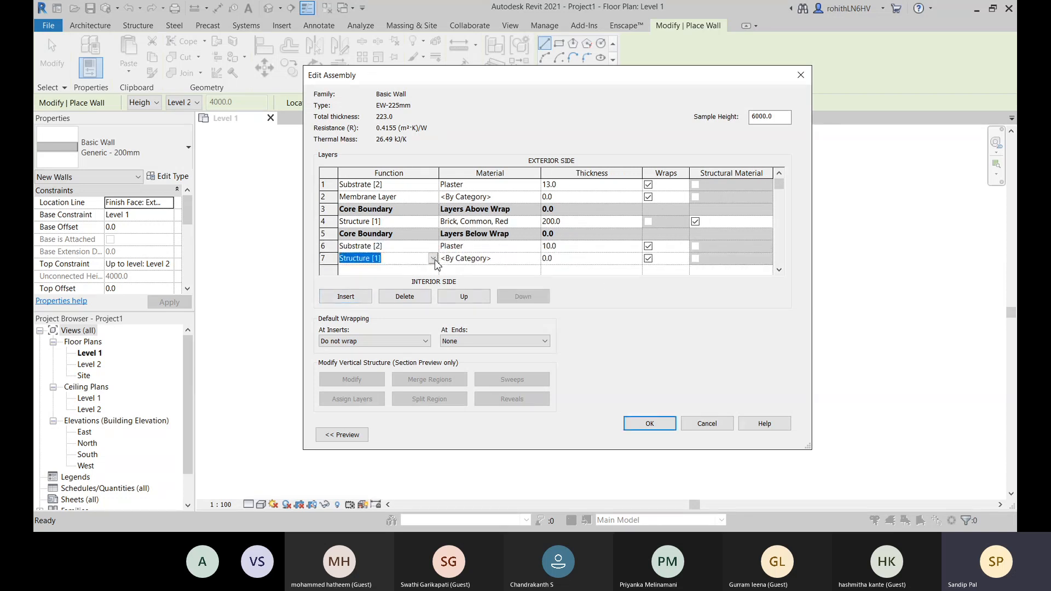
left_click(372, 317)
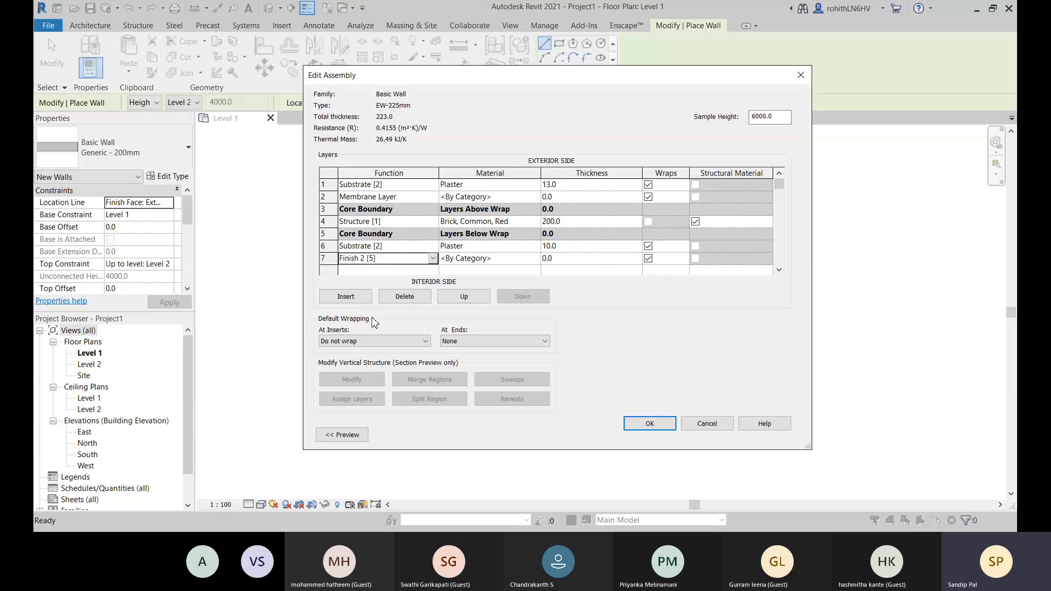
- For the Finish 2 [5] layer's material, search for "epoxy" and add the library material Epoxy Resin to the project
left_click(539, 258)
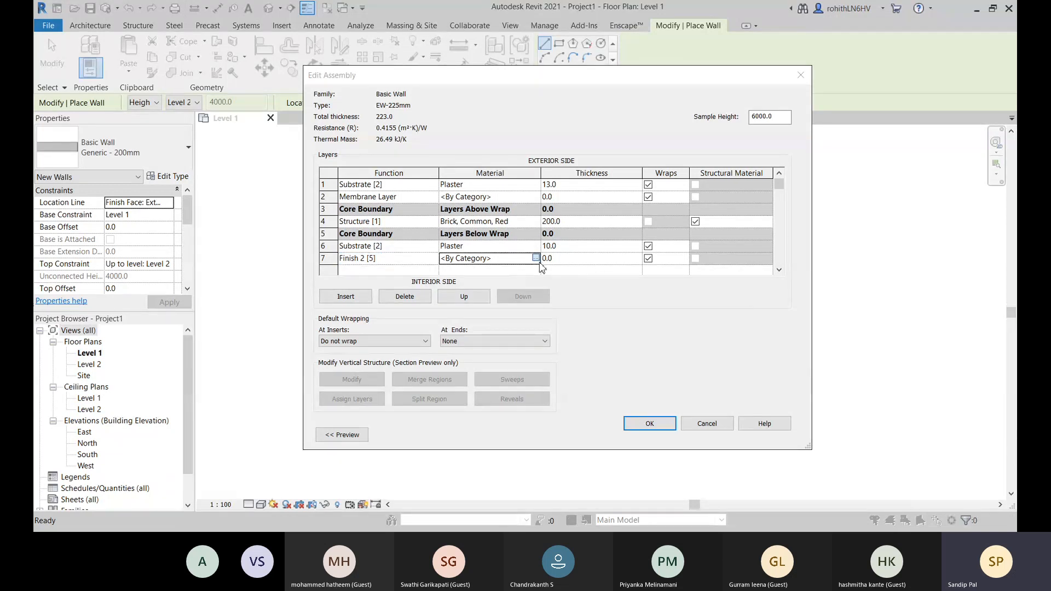
left_click(537, 258)
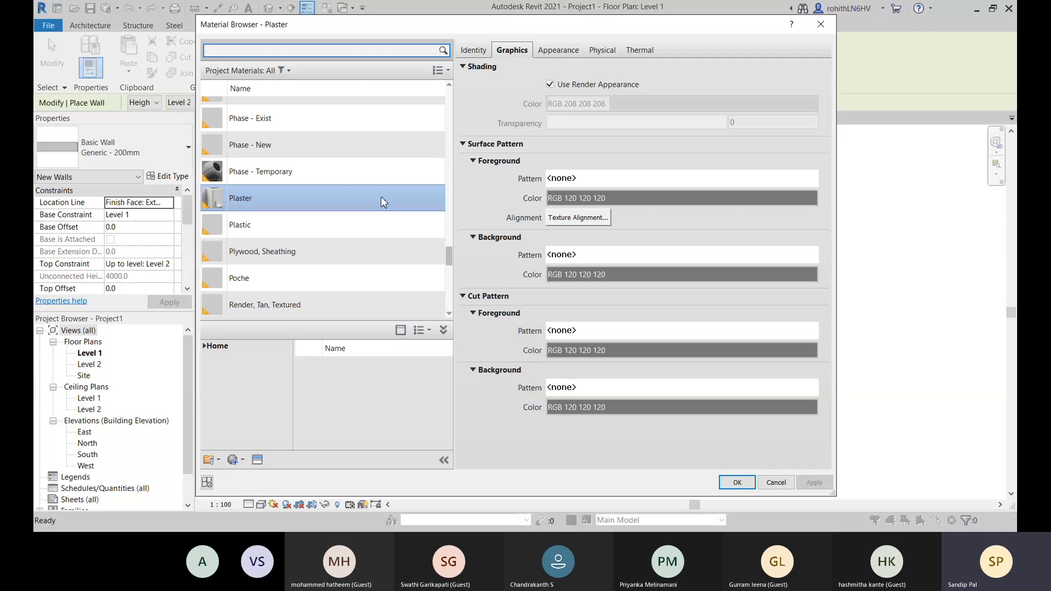
scroll(381, 196, "down", 3)
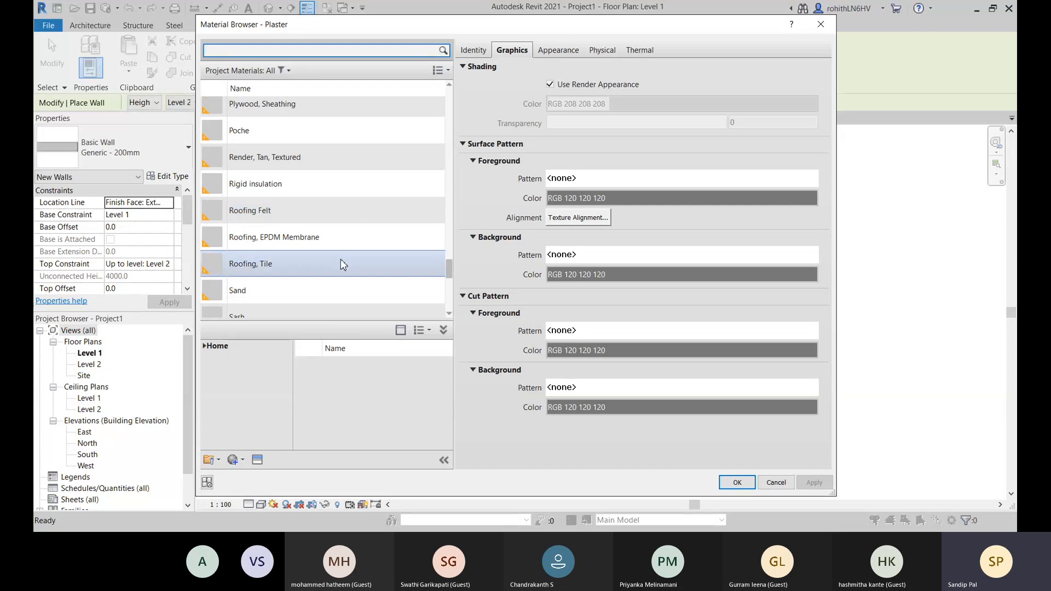
scroll(350, 255, "down", 3)
scroll(359, 248, "down", 5)
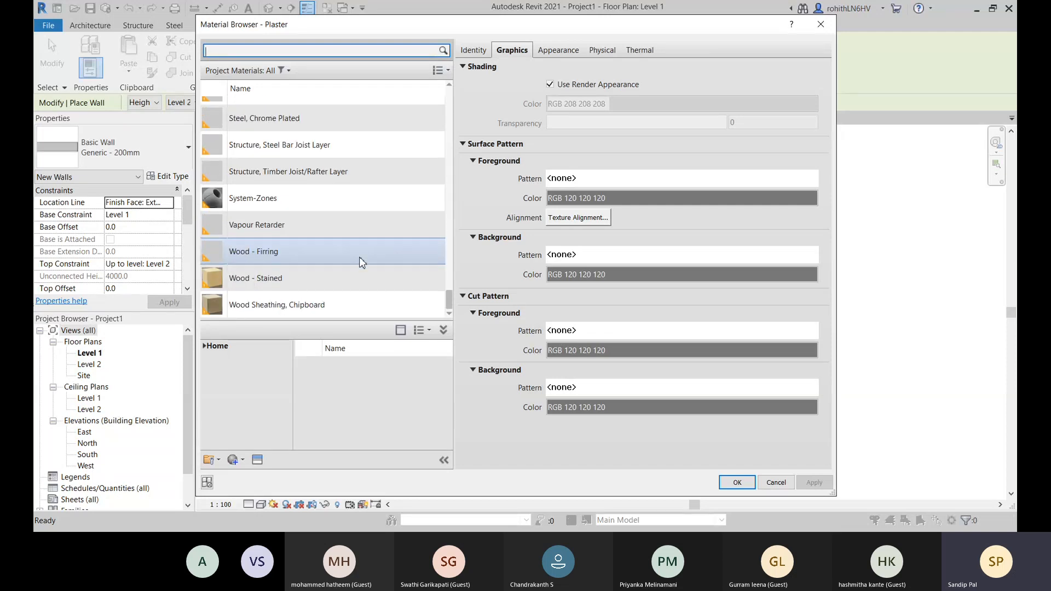
scroll(307, 283, "up", 1)
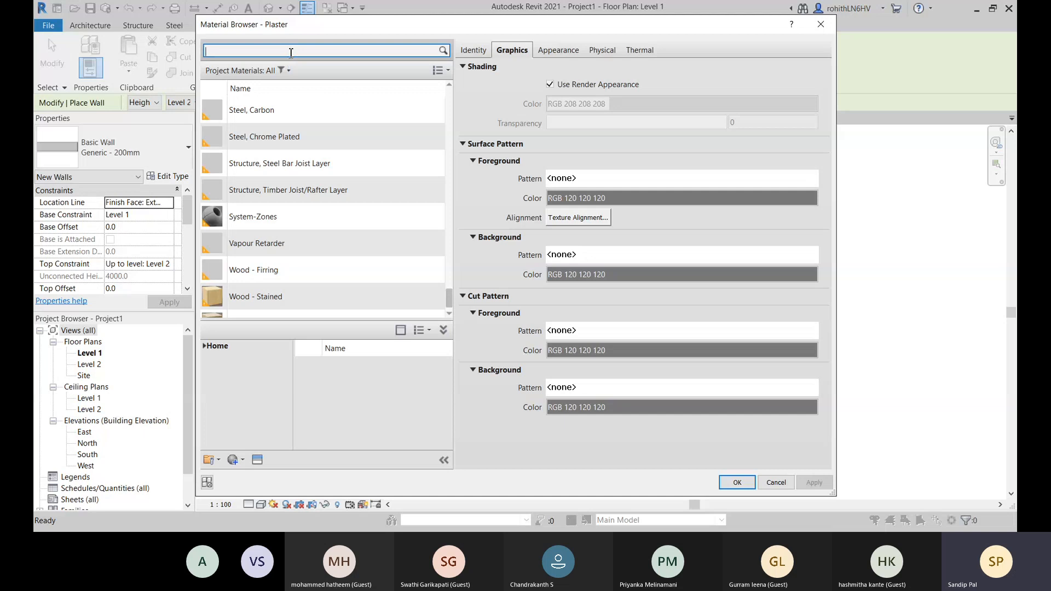
type("po")
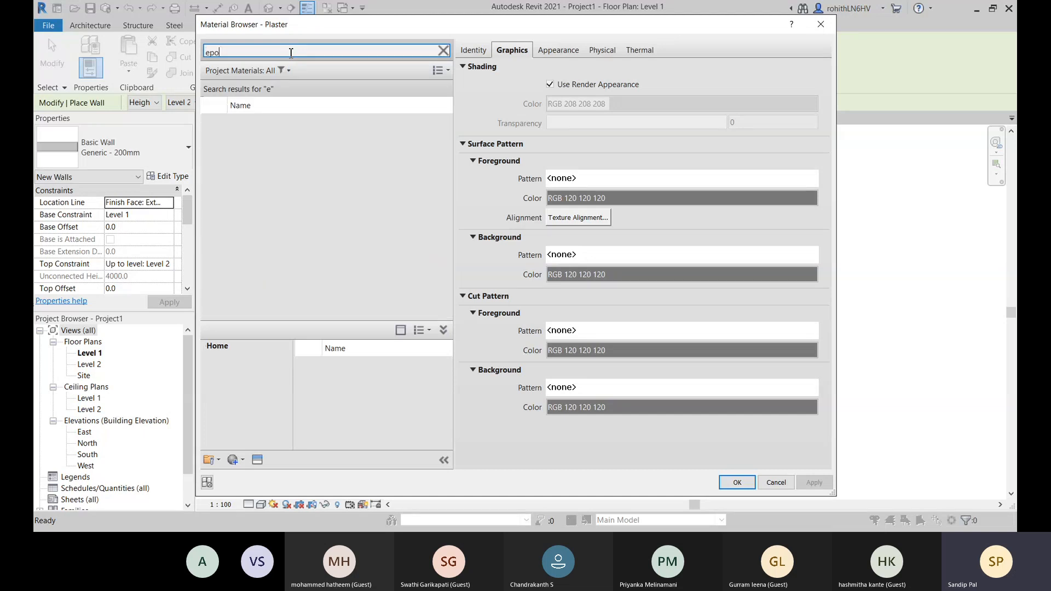
type("xy")
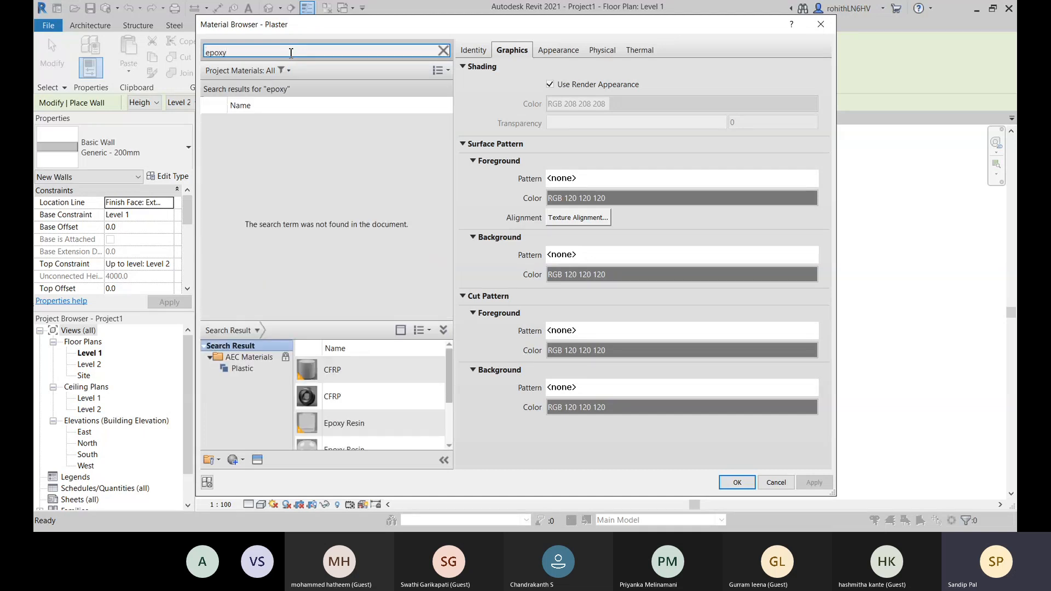
scroll(361, 405, "down", 1)
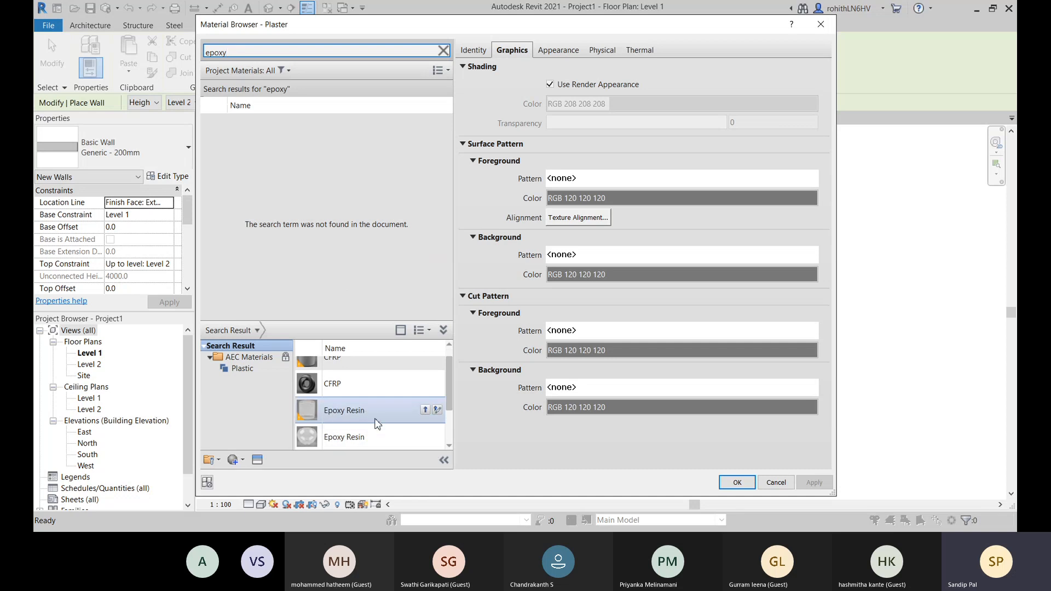
left_click(425, 410)
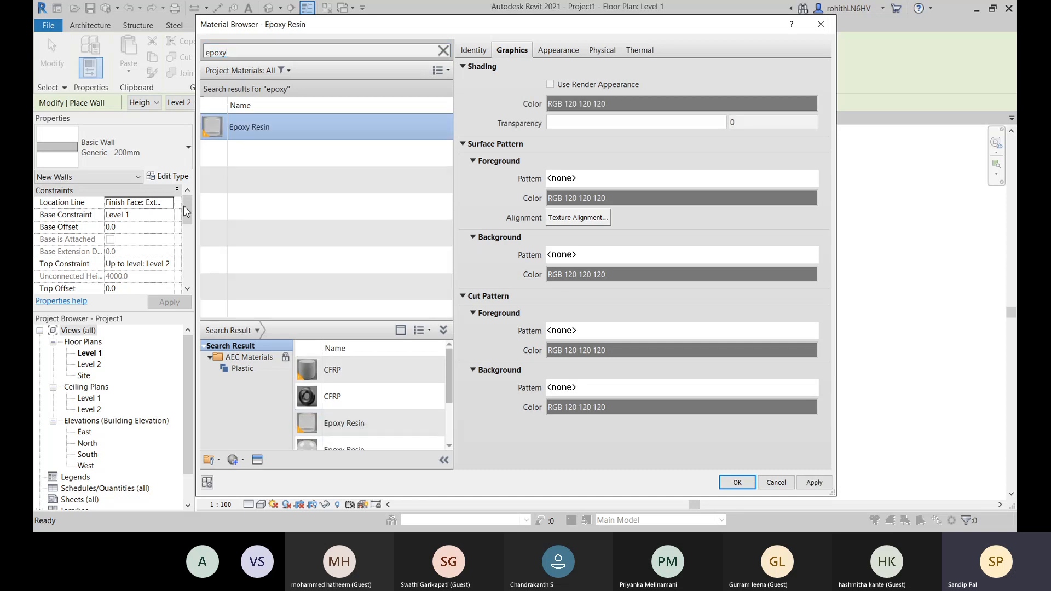
- Enable Use Render Appearance for Epoxy Resin and assign the material to the Finish 2 [5] layer
left_click(550, 85)
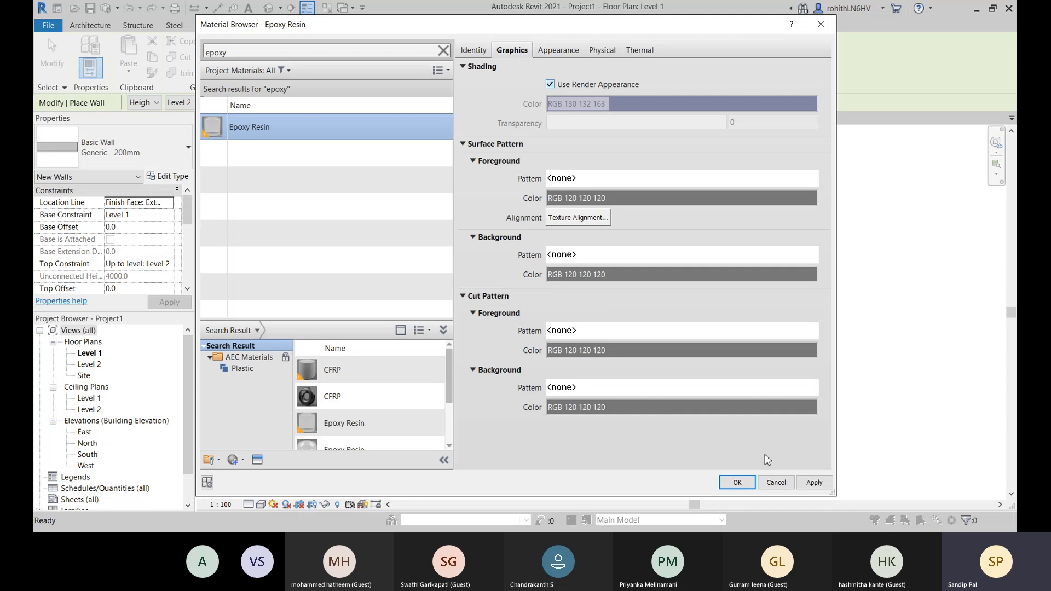
left_click_drag(640, 35, 575, 24)
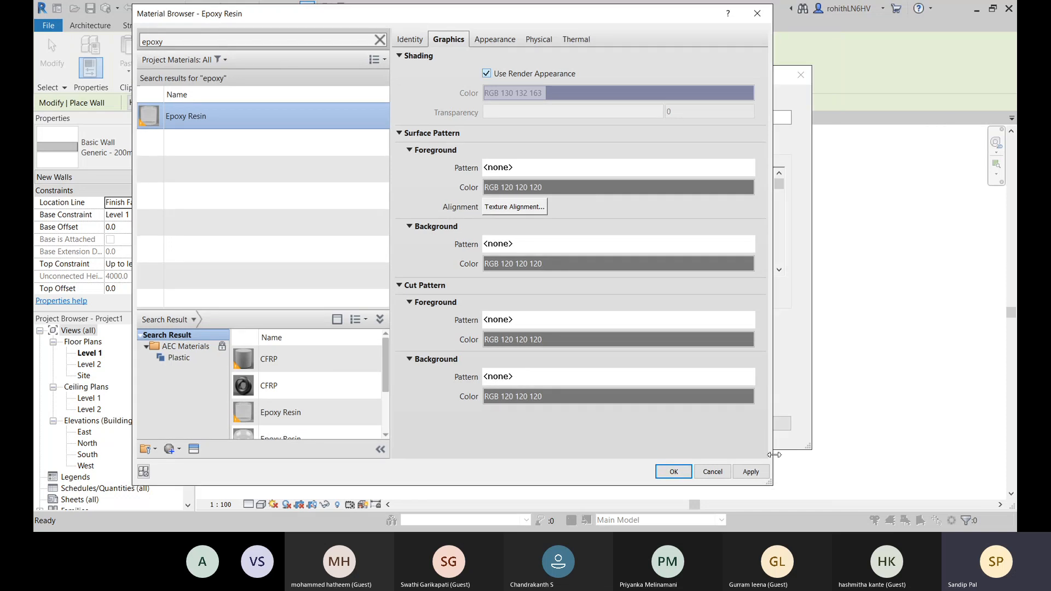
left_click(752, 473)
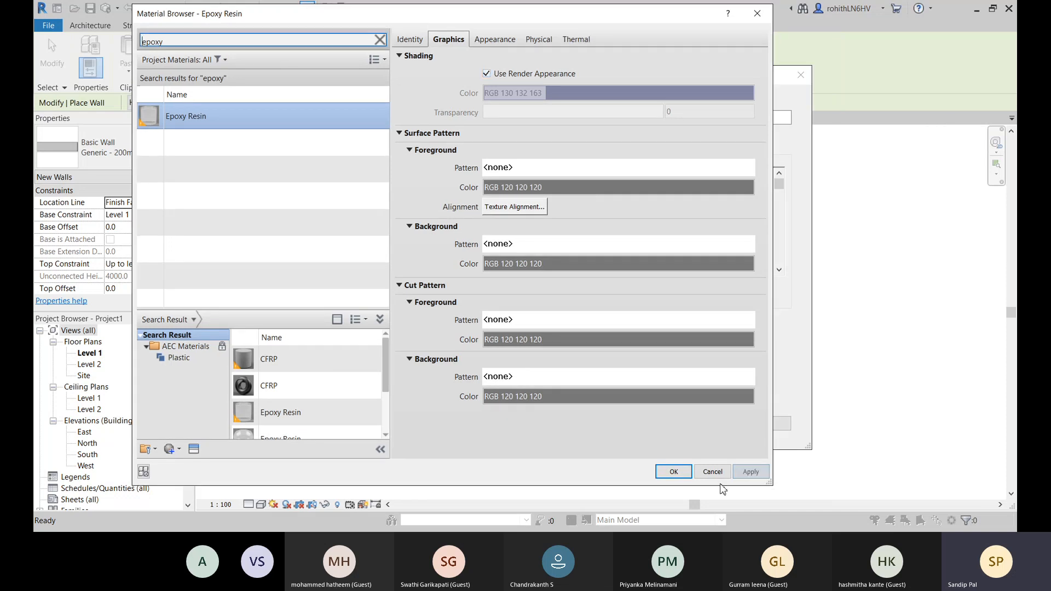
left_click(672, 472)
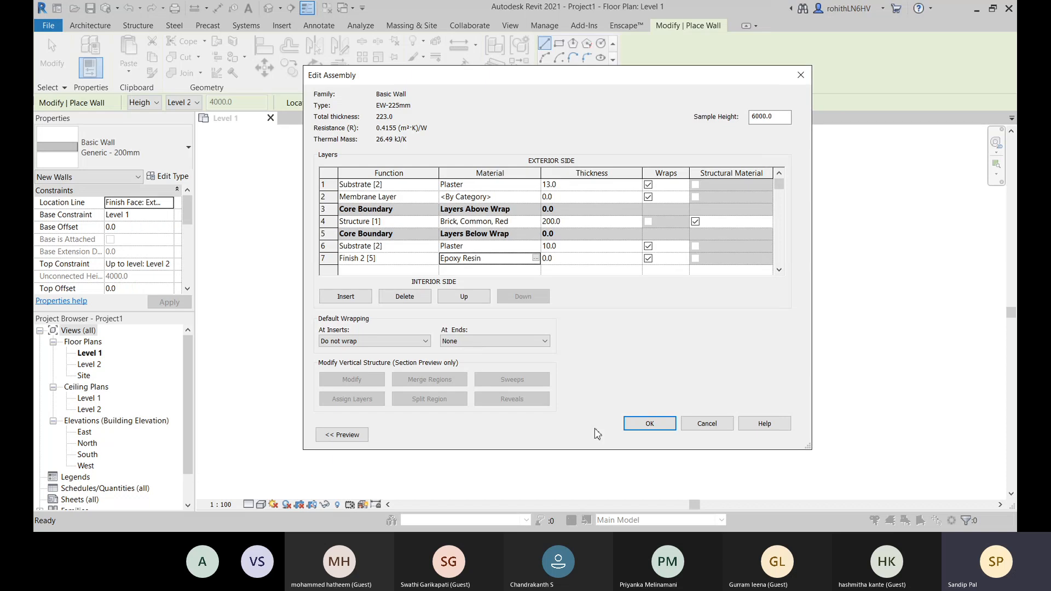
- Set the thickness of the Epoxy Resin finish layer to 2 mm
left_click(564, 261)
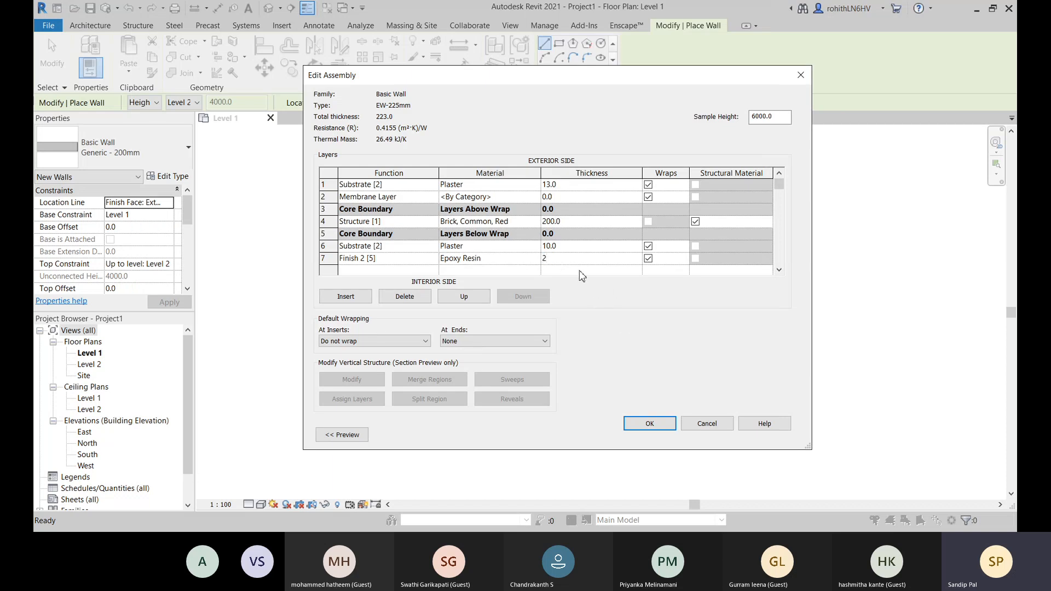
type("2")
left_click(649, 260)
left_click(599, 196)
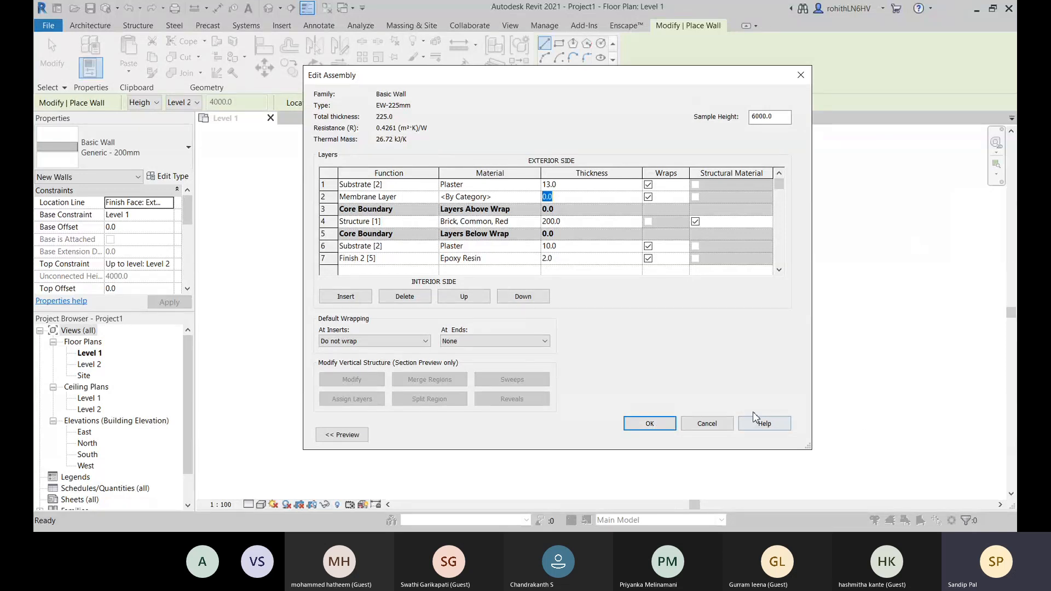
- Show the wall assembly preview in floor plan and switch it to the section view with the brick structure layer highlighted
left_click(341, 435)
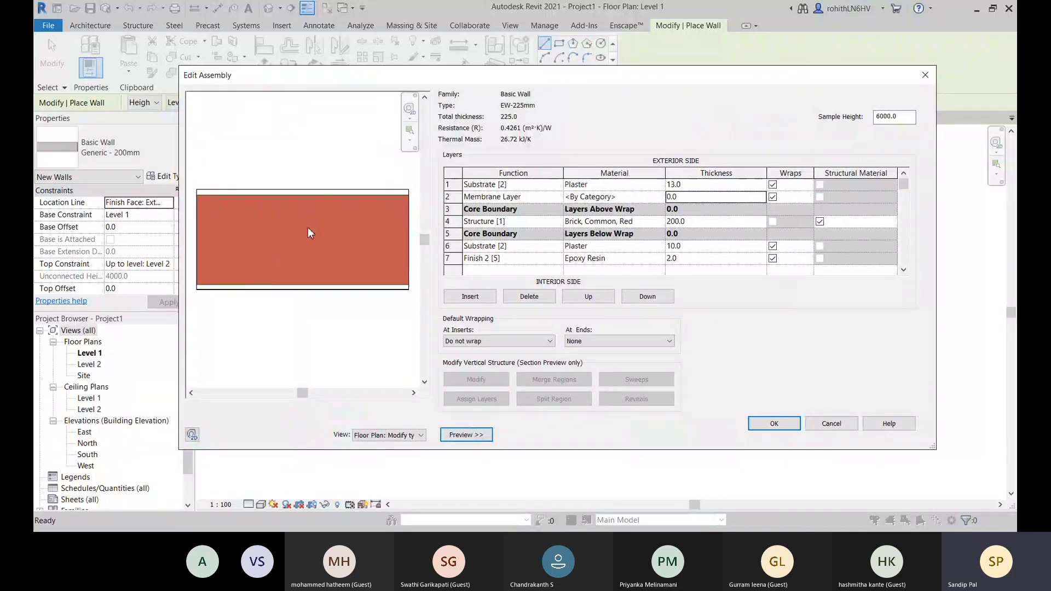
left_click(448, 221)
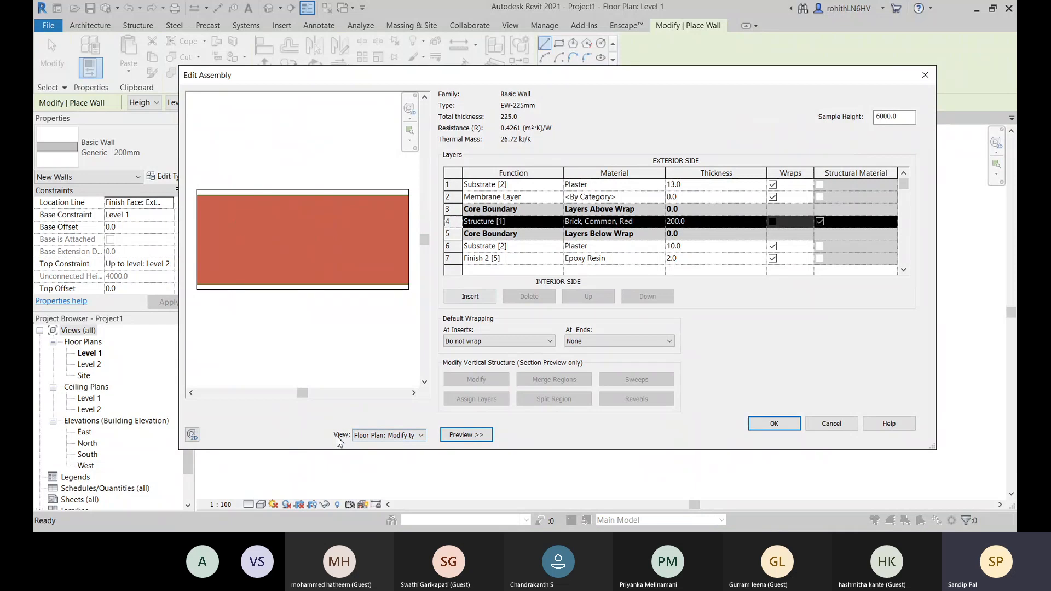
left_click(417, 440)
left_click(411, 459)
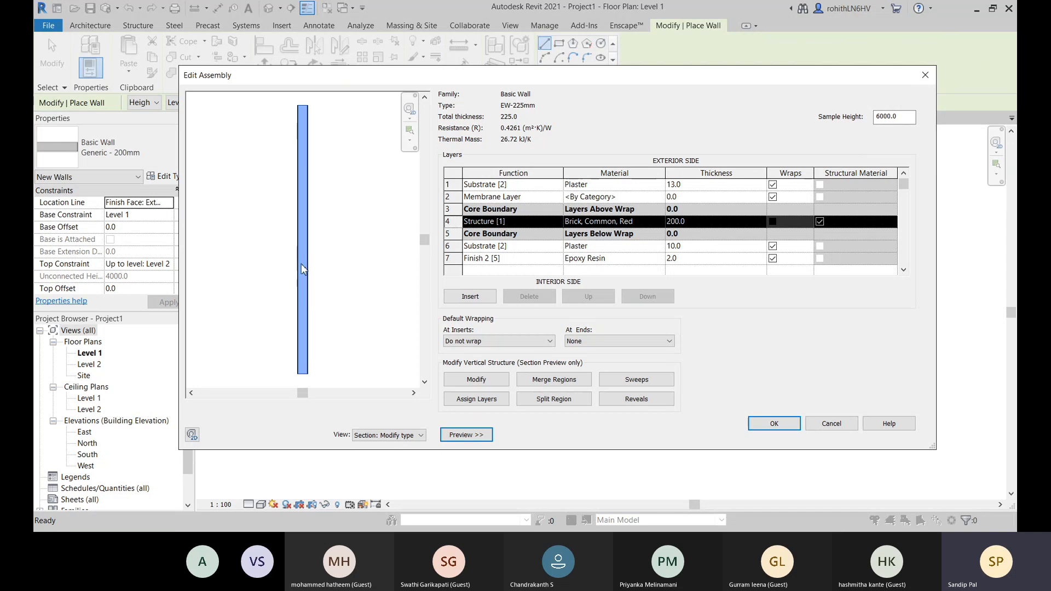
- Examine the membrane, exterior plaster, interior plaster and epoxy finish layers of EW-225mm individually in the section preview
left_click(460, 196)
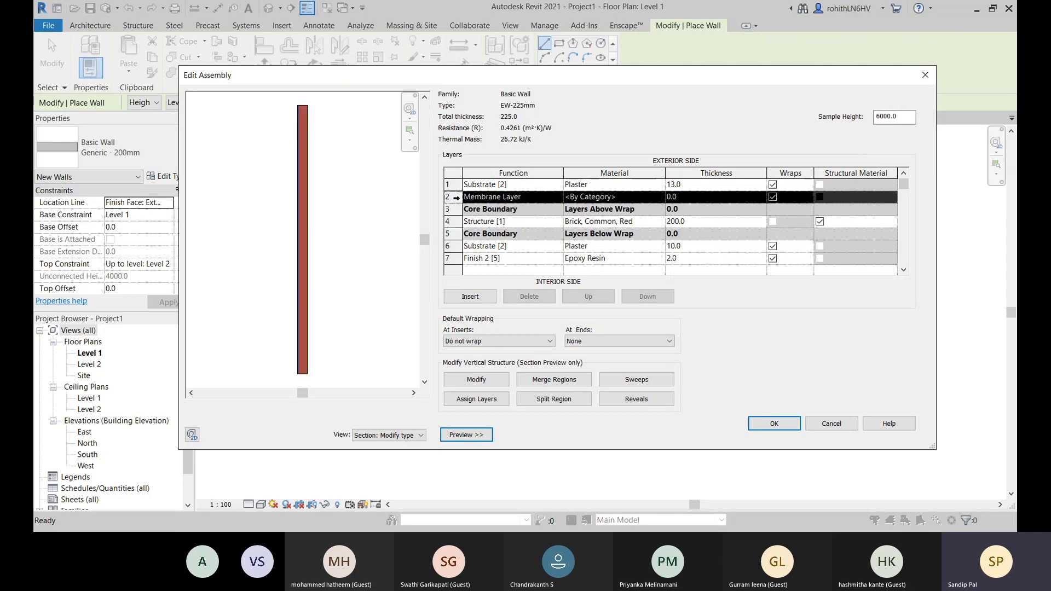
scroll(299, 157, "up", 5)
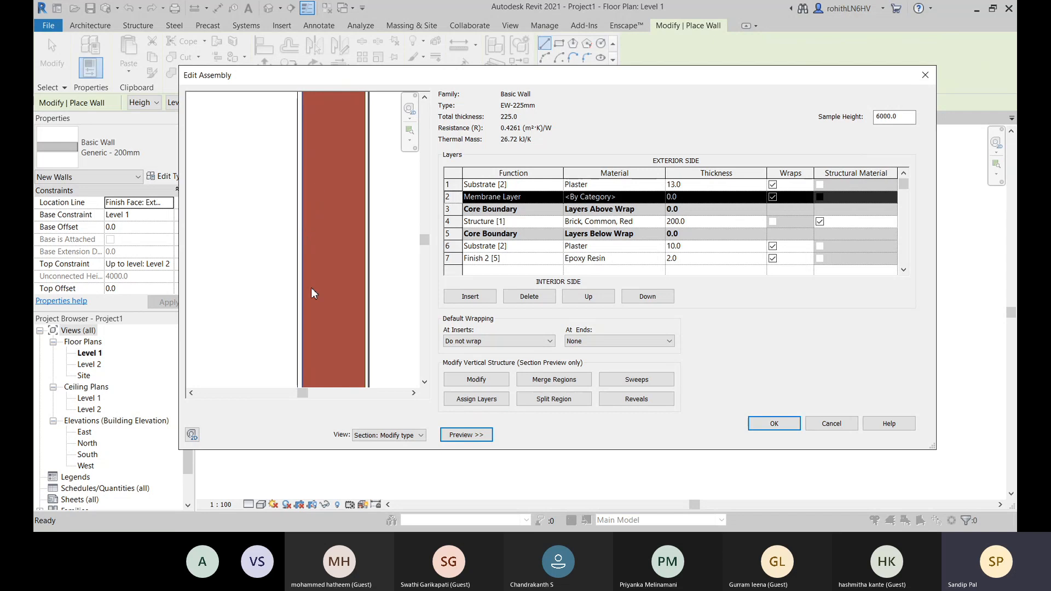
scroll(326, 225, "up", 1)
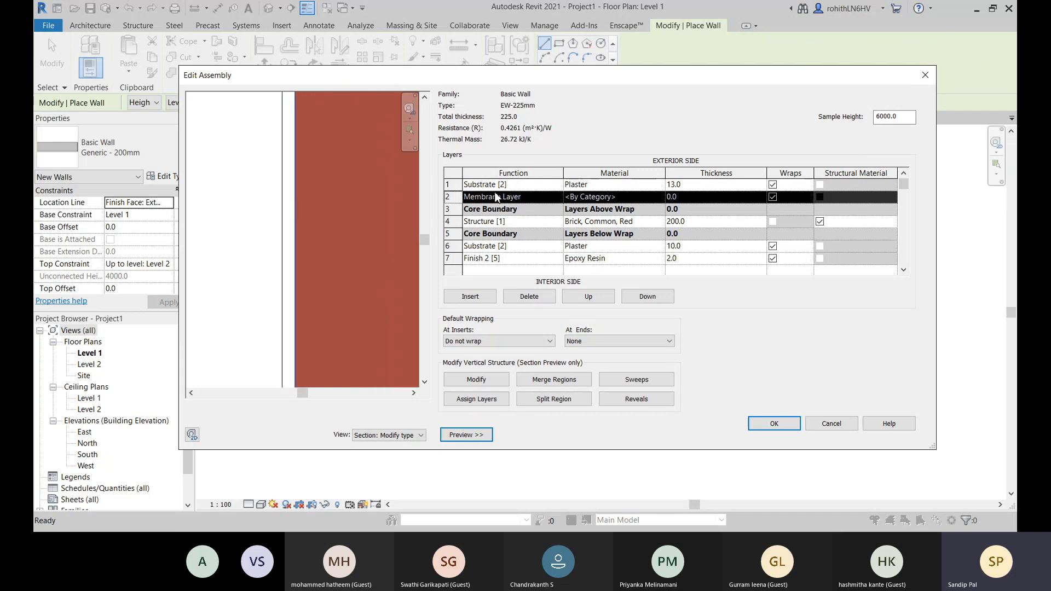
left_click(450, 186)
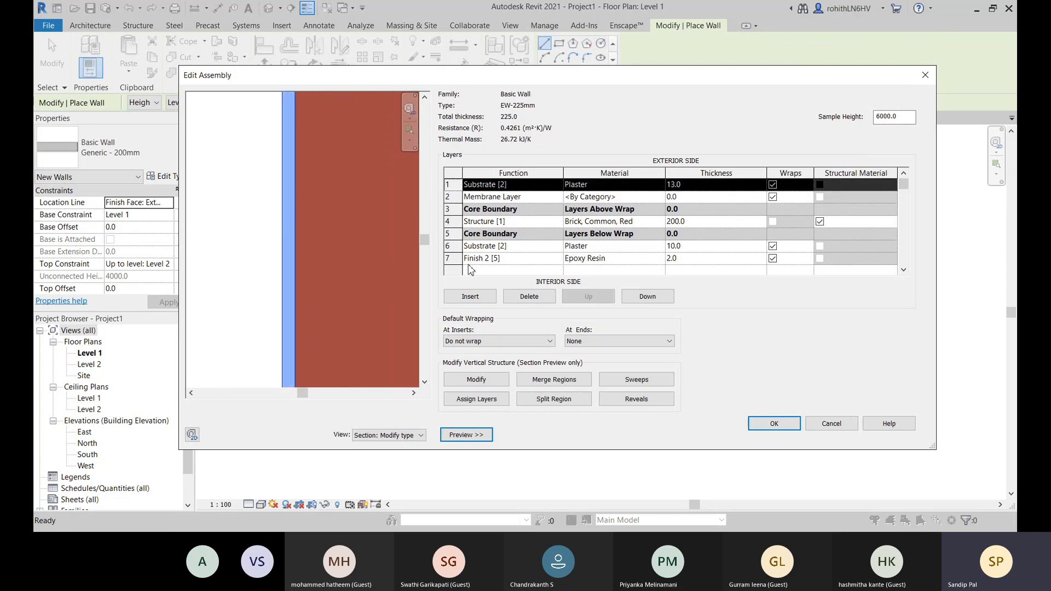
left_click(458, 249)
scroll(312, 312, "down", 2)
middle_click_drag(320, 312, 227, 313)
scroll(340, 284, "up", 2)
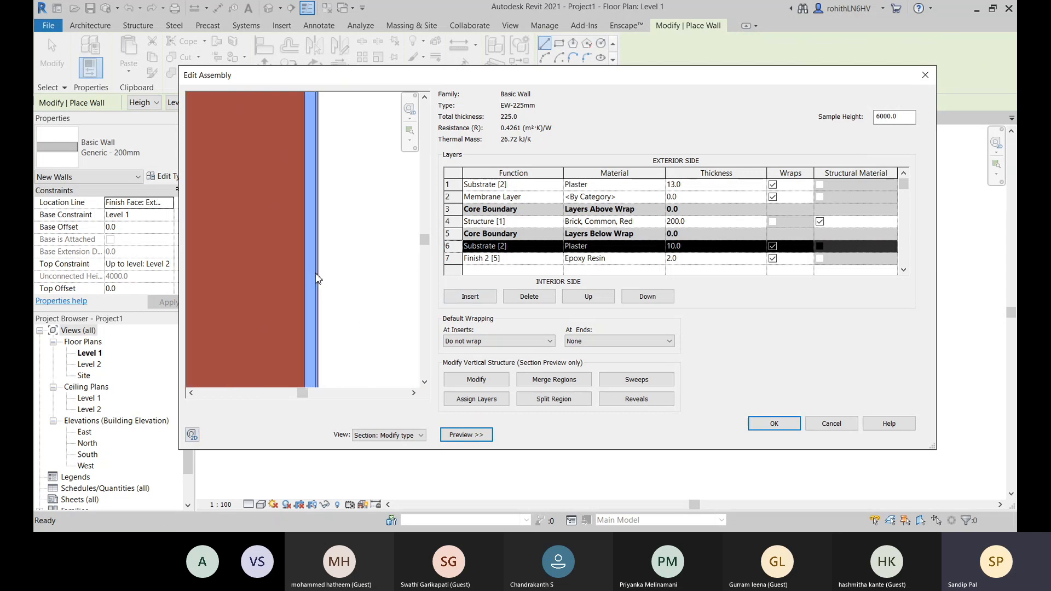
left_click(455, 260)
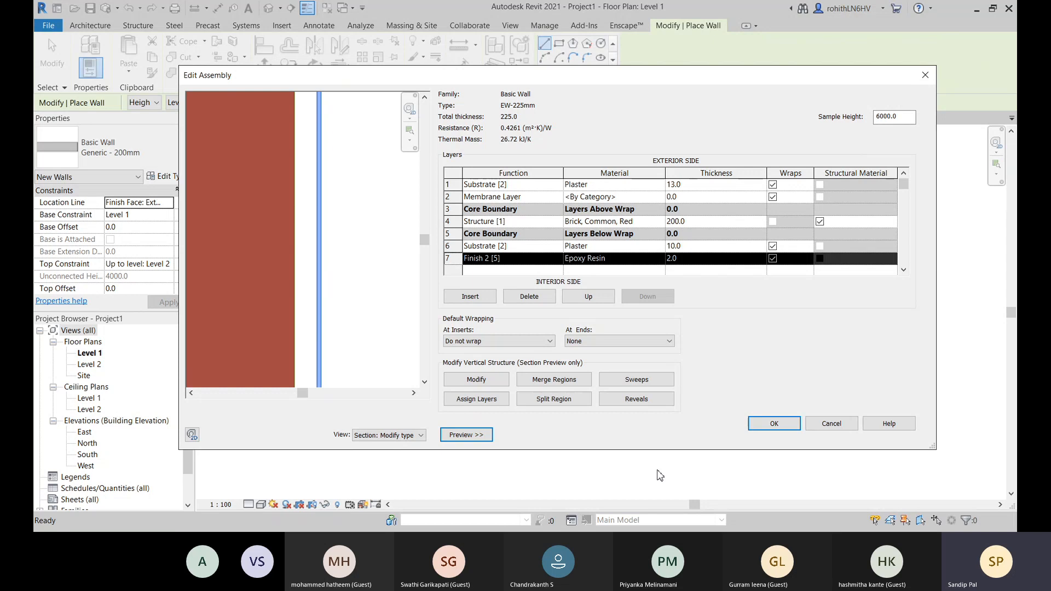
- Accept the EW-225mm layer assembly and its type properties, returning to wall placement
left_click_drag(754, 83, 613, 72)
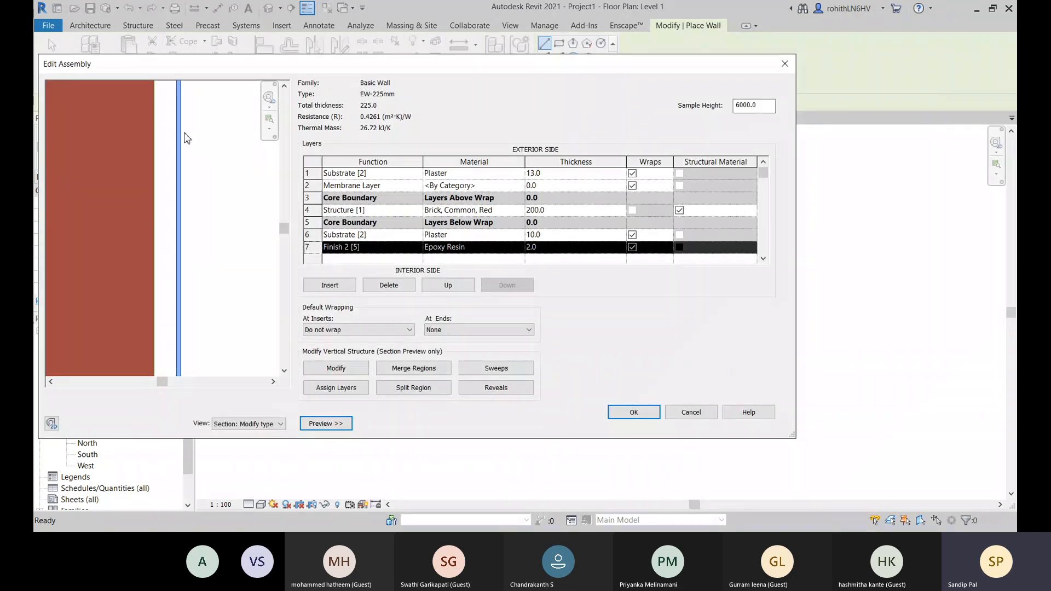
left_click(647, 418)
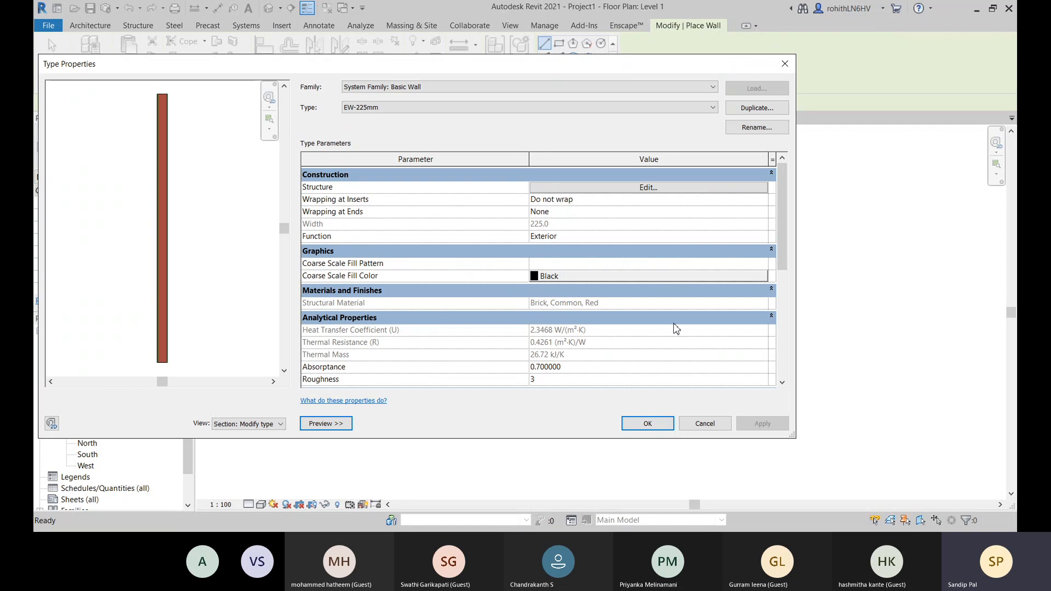
left_click(651, 426)
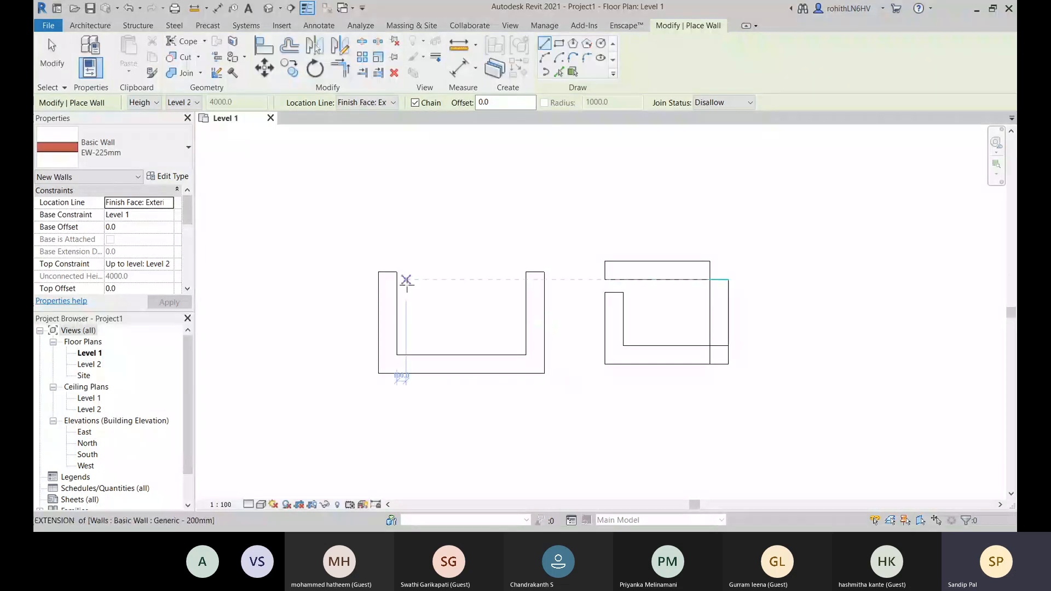
left_click(386, 273)
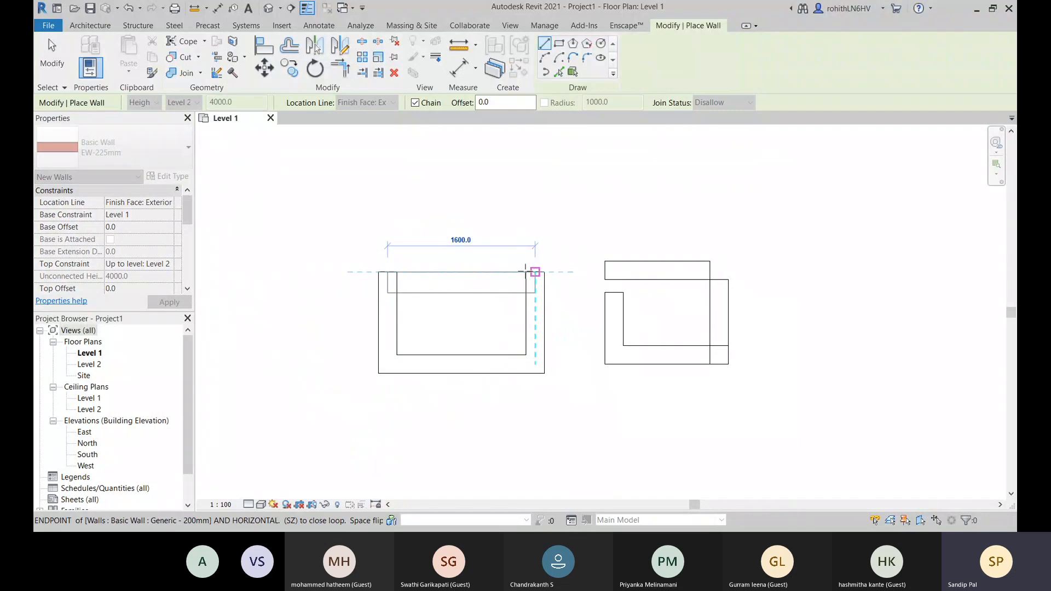
right_click(425, 223)
left_click(452, 229)
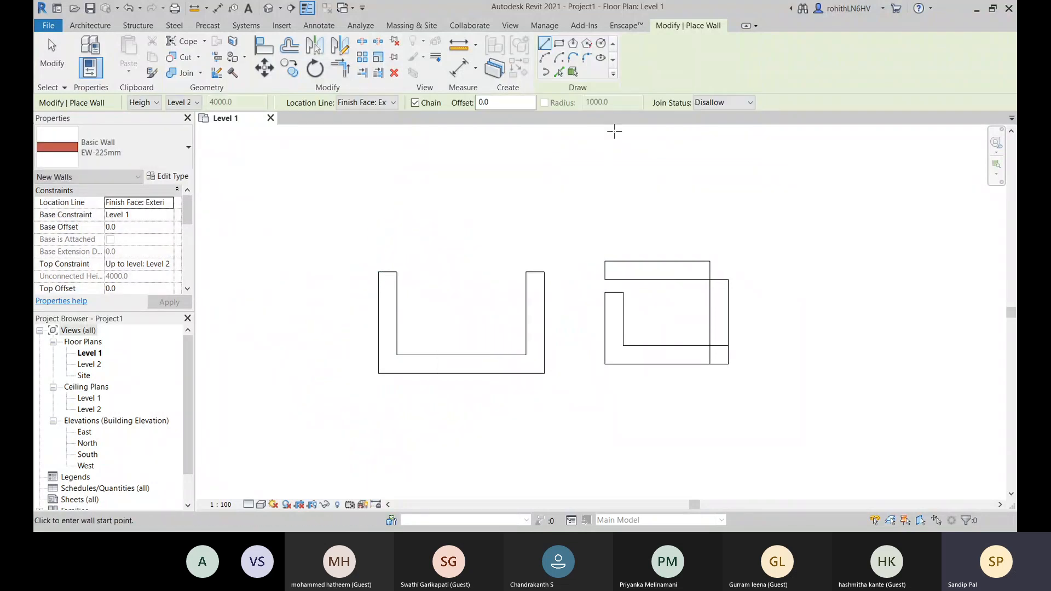
- Set the wall placement's join status to Allow and its location line to Core Centerline
left_click(730, 103)
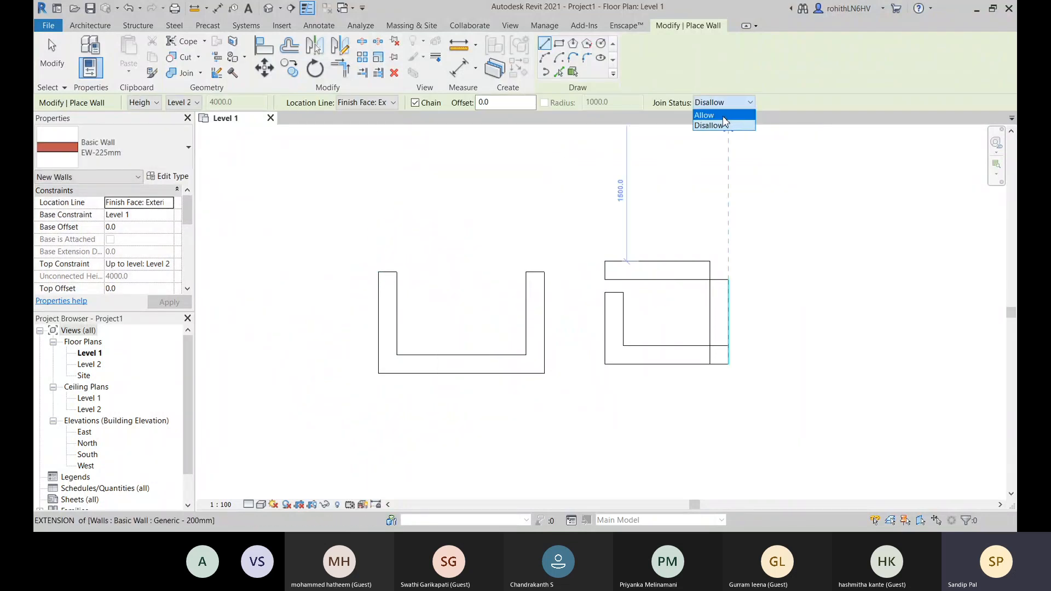
left_click(722, 116)
left_click(368, 105)
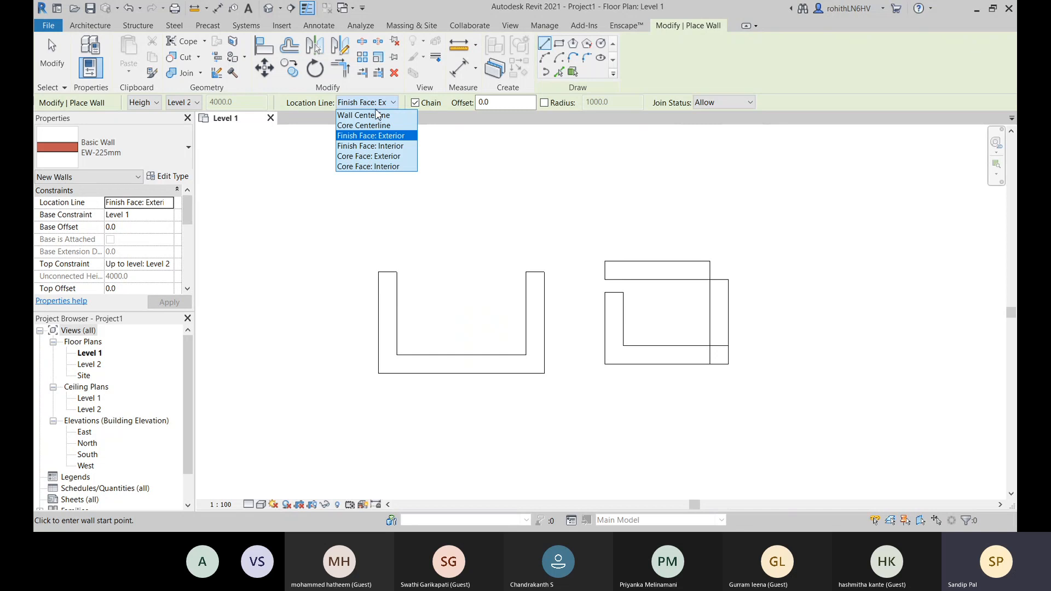
left_click(377, 115)
left_click(376, 104)
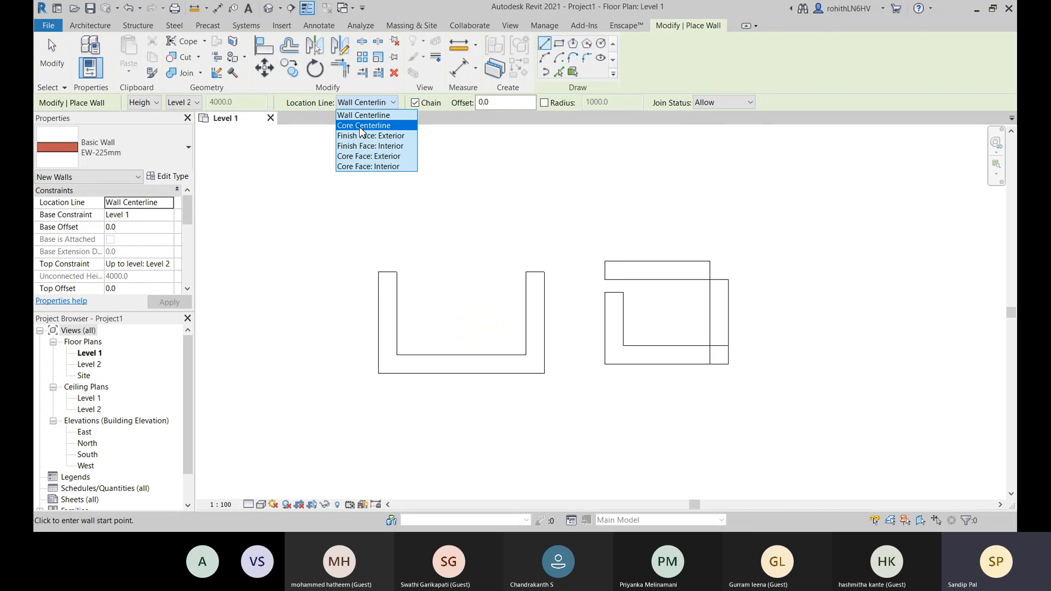
left_click(361, 126)
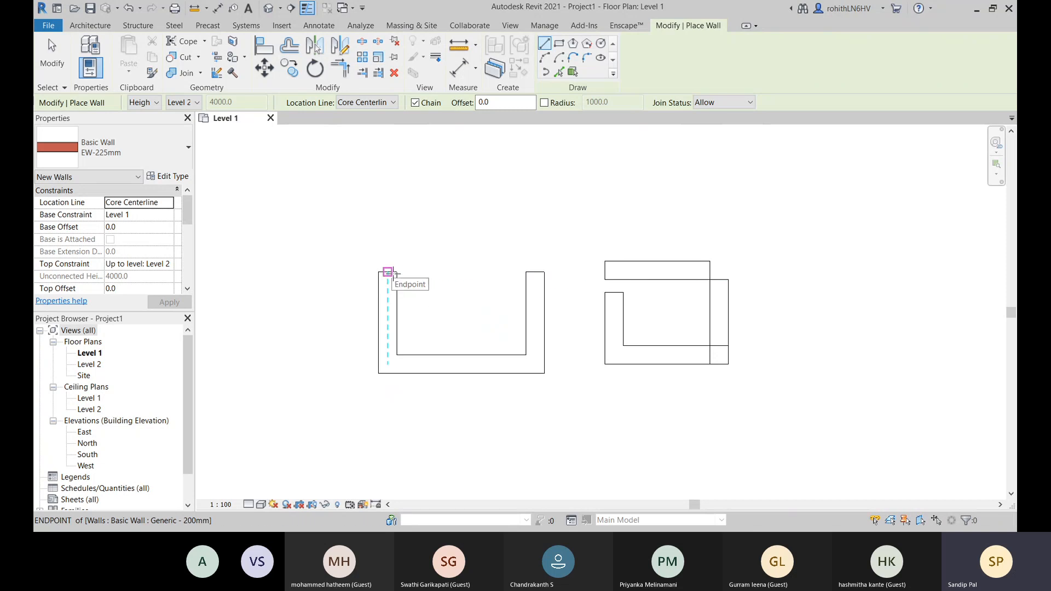
- Draw a 1600 mm EW-225mm wall between the two open ends of the U-shaped walls and end wall placement
left_click(388, 272)
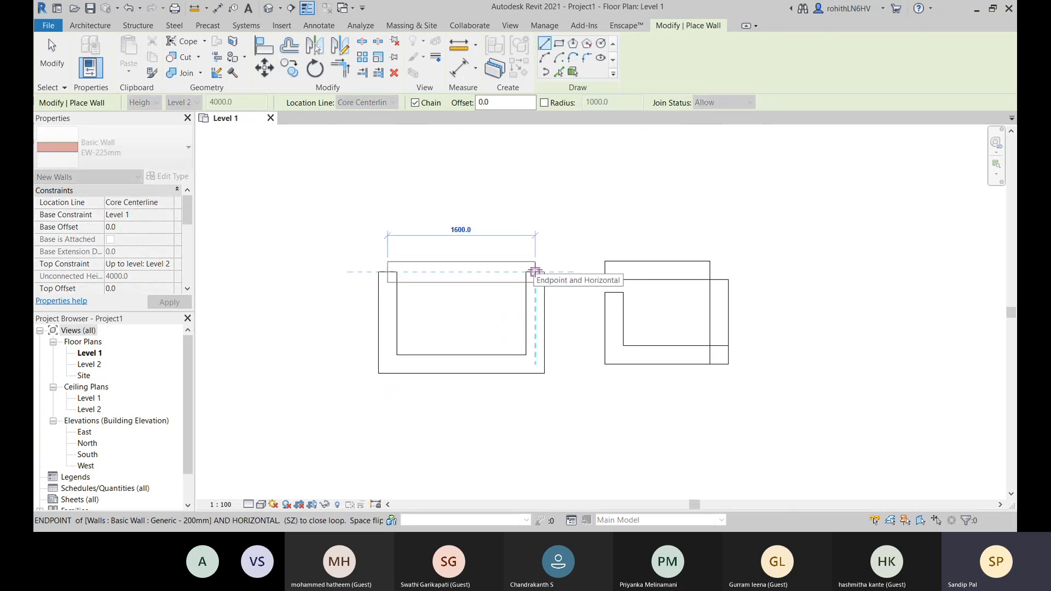
left_click(535, 272)
right_click(517, 196)
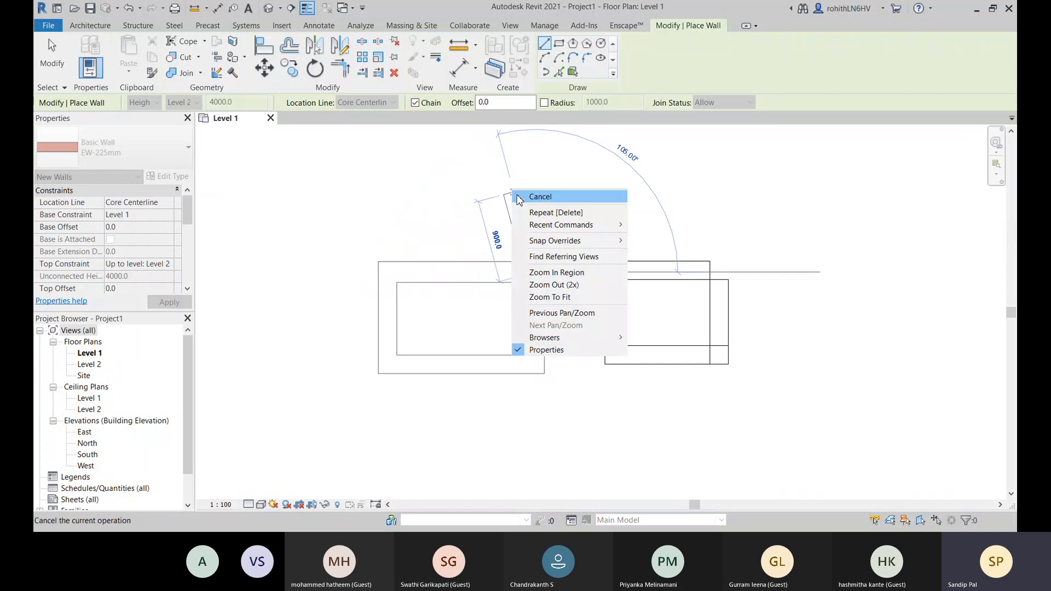
left_click(519, 197)
right_click(480, 210)
left_click(484, 212)
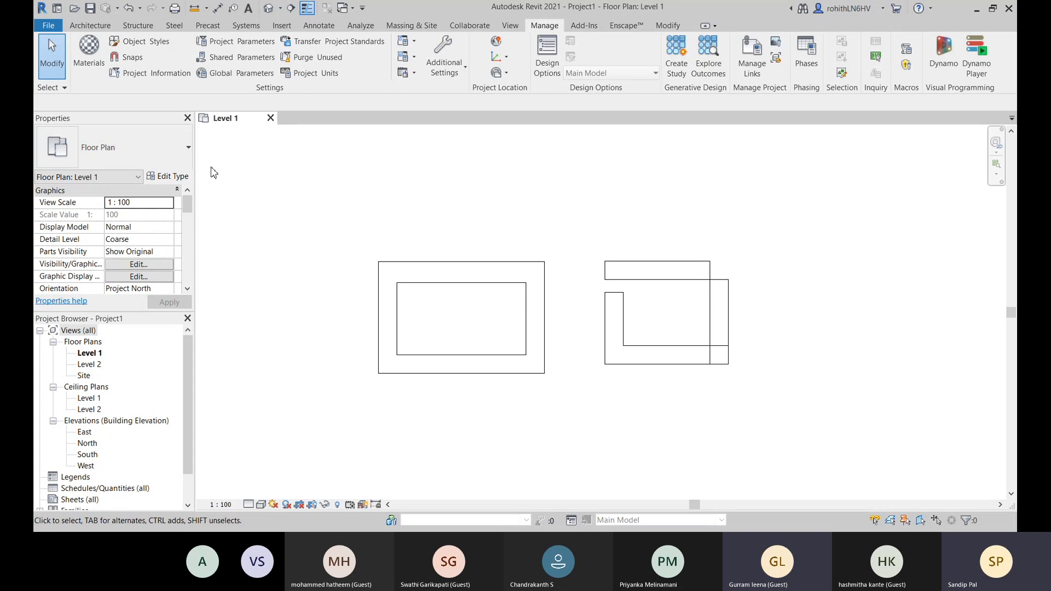
- Open the default 3D view and set its visual style to Shaded
middle_click_drag(561, 323, 580, 299)
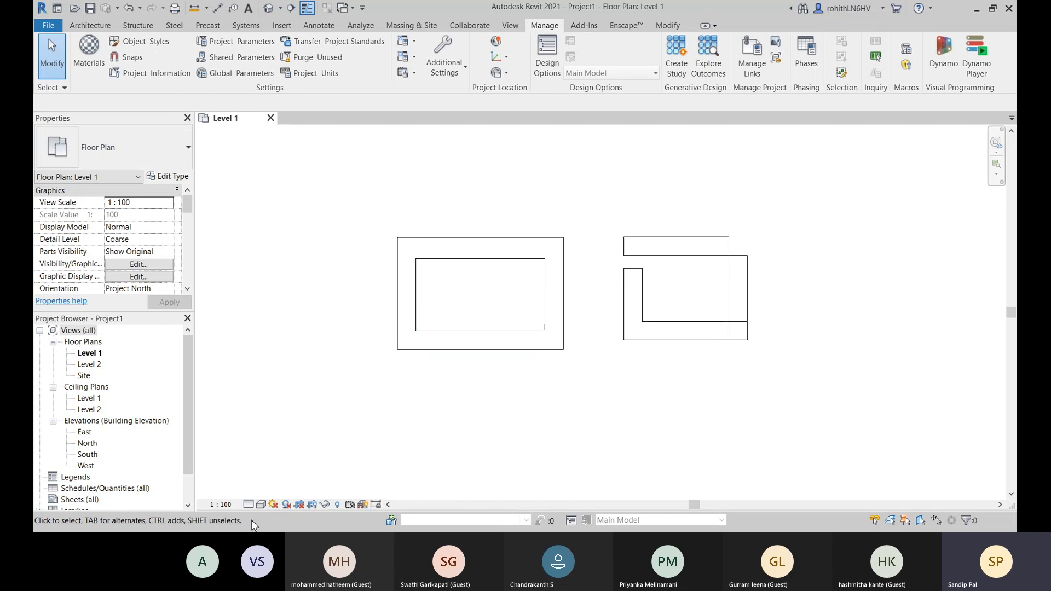
left_click(268, 8)
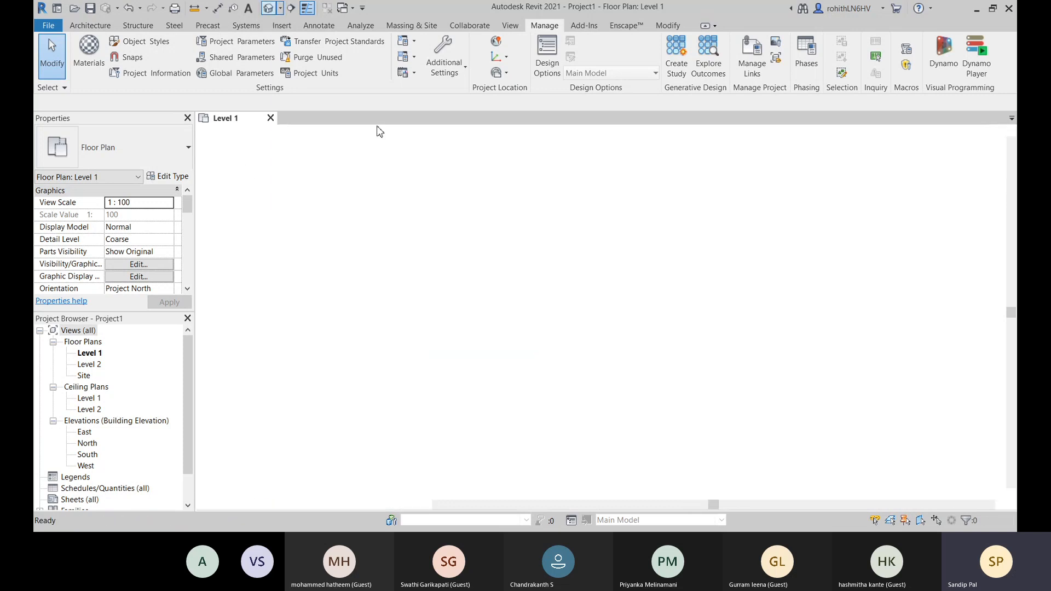
scroll(585, 192, "up", 4)
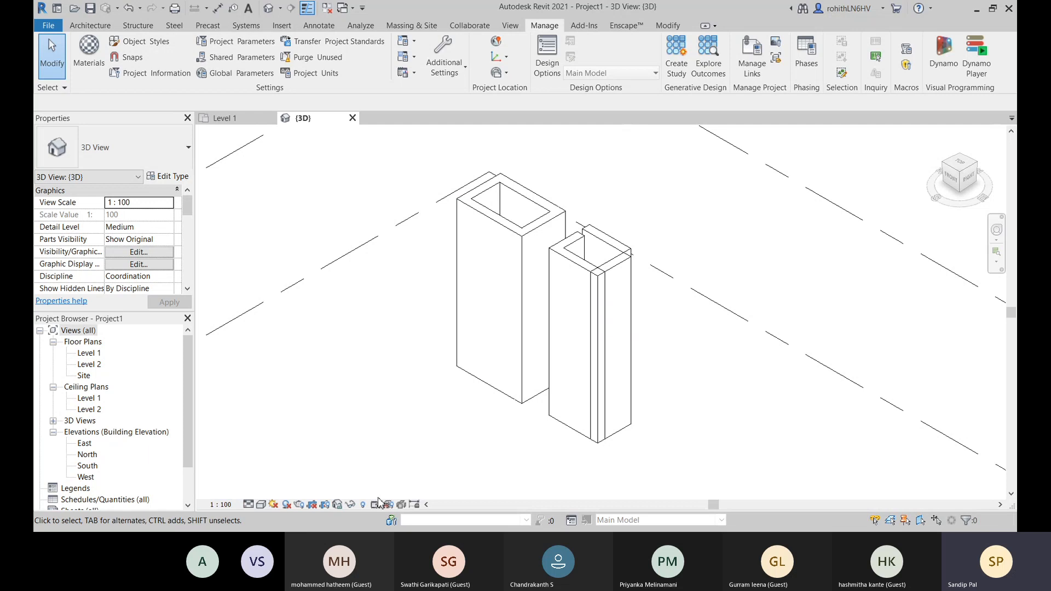
left_click(261, 505)
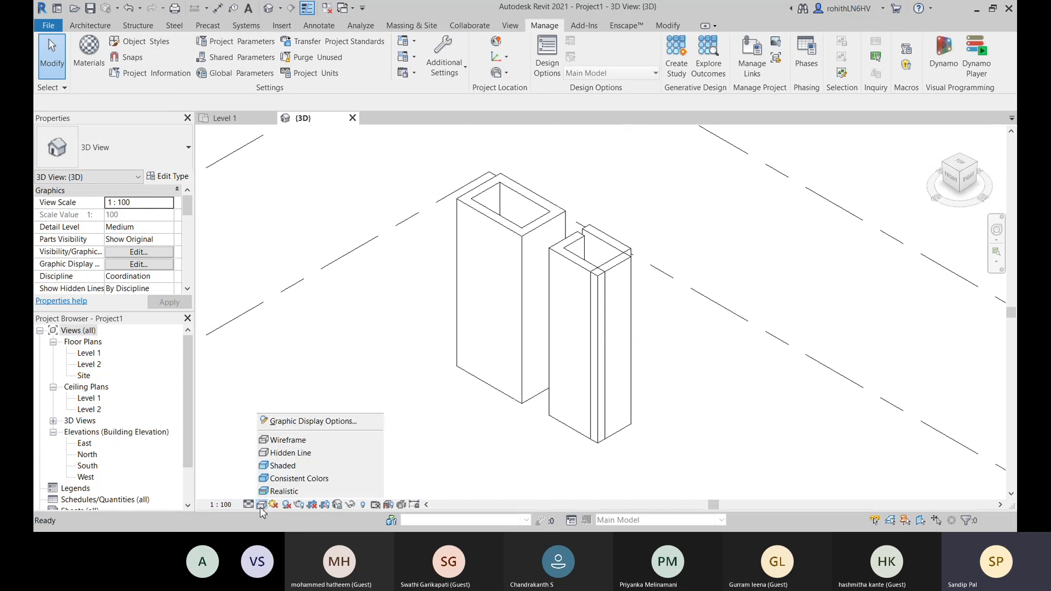
left_click(282, 466)
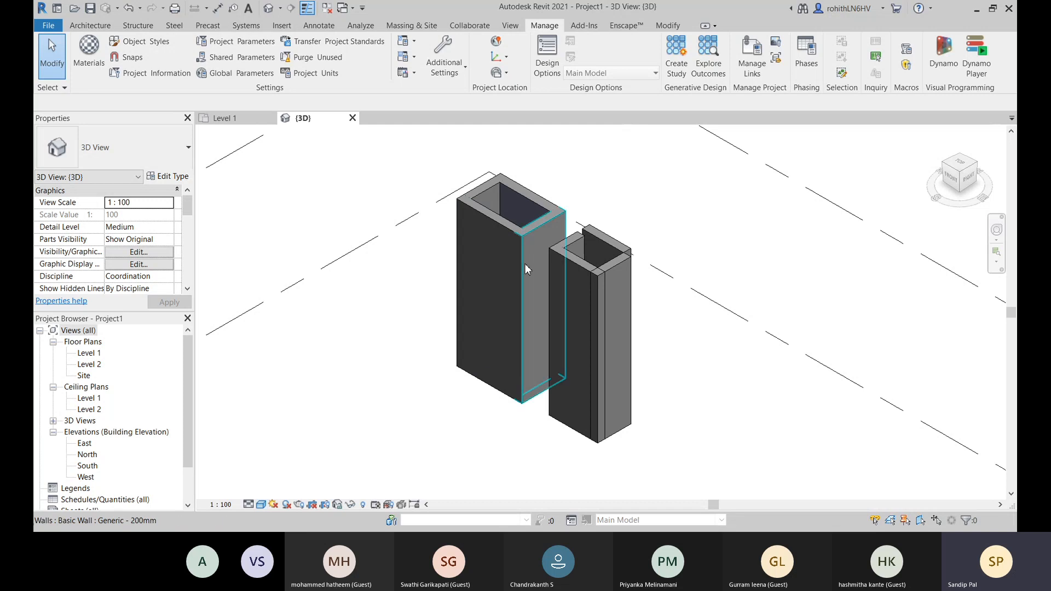
- Turn the 3D model to show the EW-225mm wall's outer face and set the visual style to Realistic
scroll(476, 298, "up", 3)
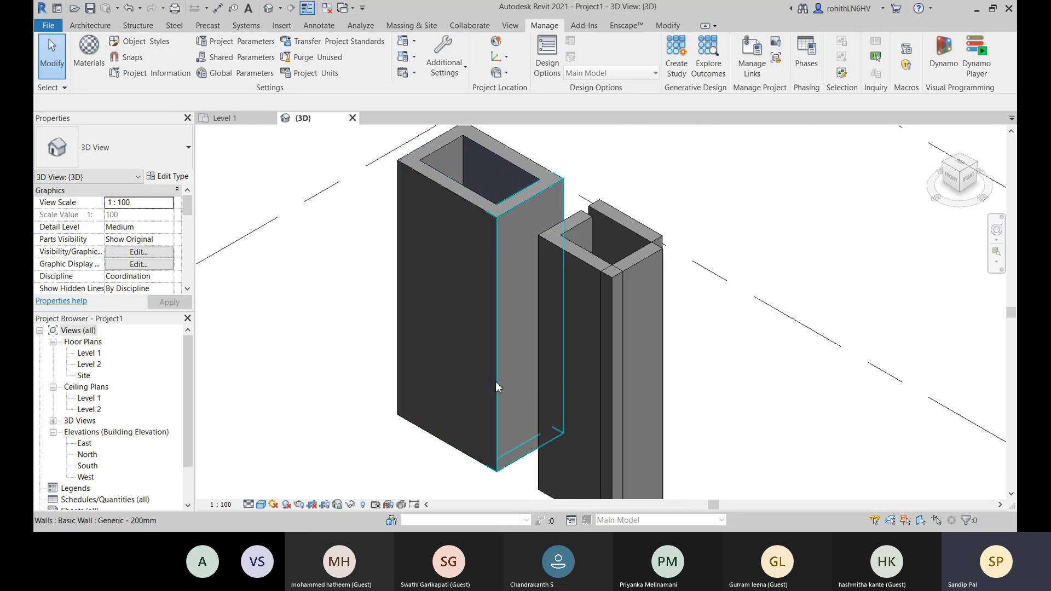
middle_click_drag(509, 371, 396, 377, "shift")
middle_click_drag(530, 402, 35, 210)
middle_click_drag(627, 345, 539, 348, "shift")
middle_click_drag(657, 450, 170, 226)
middle_click_drag(518, 406, 543, 221)
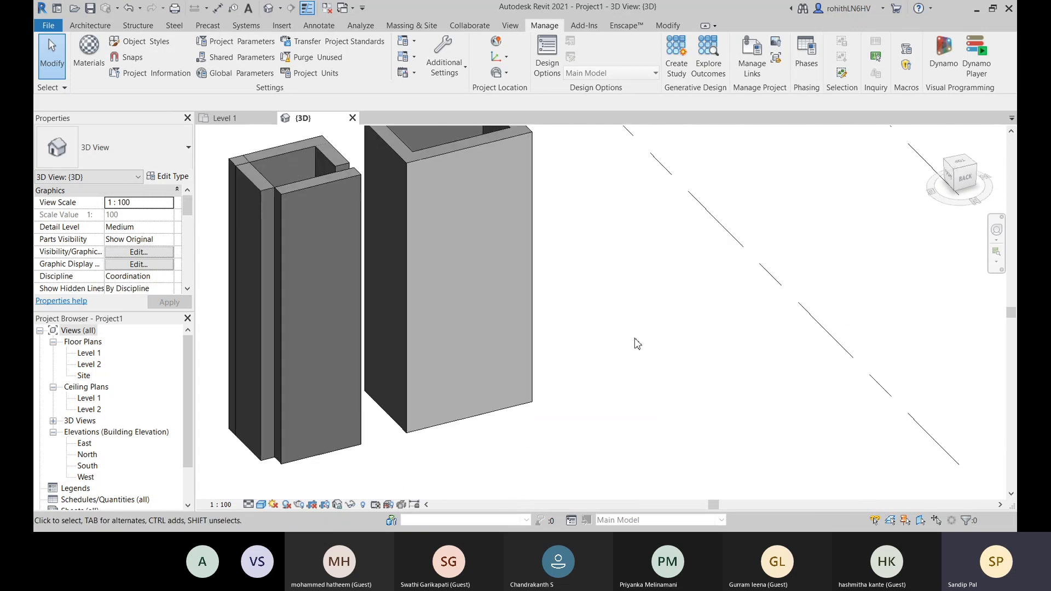
left_click(261, 504)
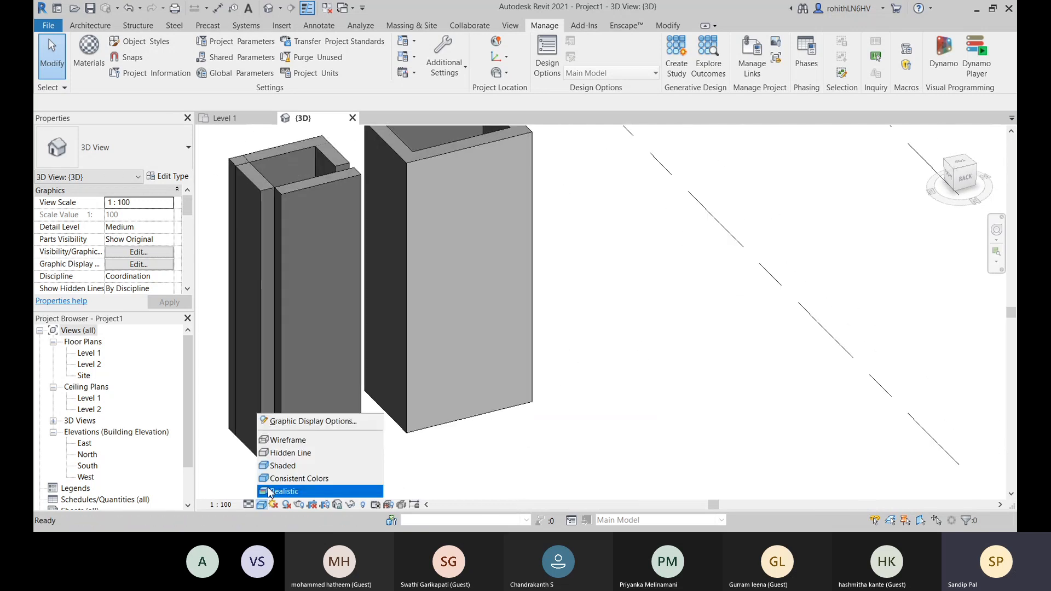
left_click(275, 491)
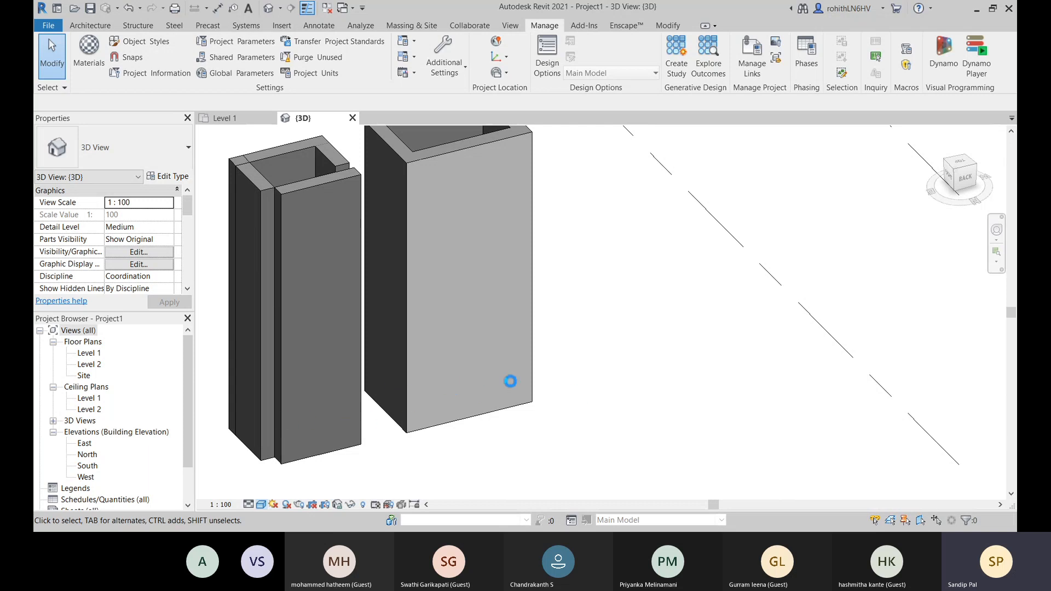
- Examine the faces and open tops of both wall groups from different angles in the realistic 3D view
middle_click_drag(629, 371, 647, 419)
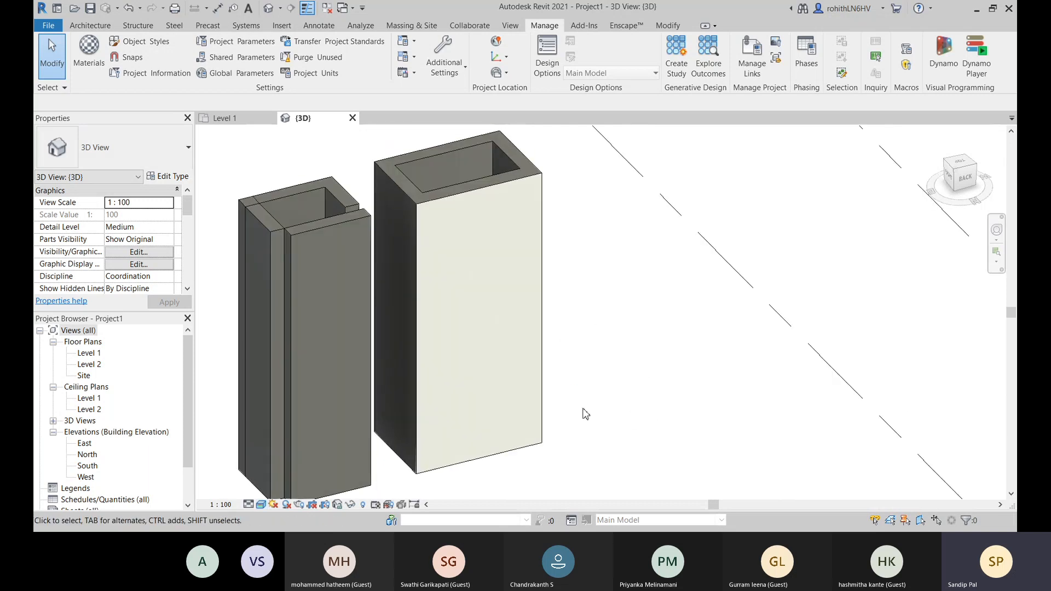
scroll(556, 400, "up", 4)
scroll(557, 399, "down", 5)
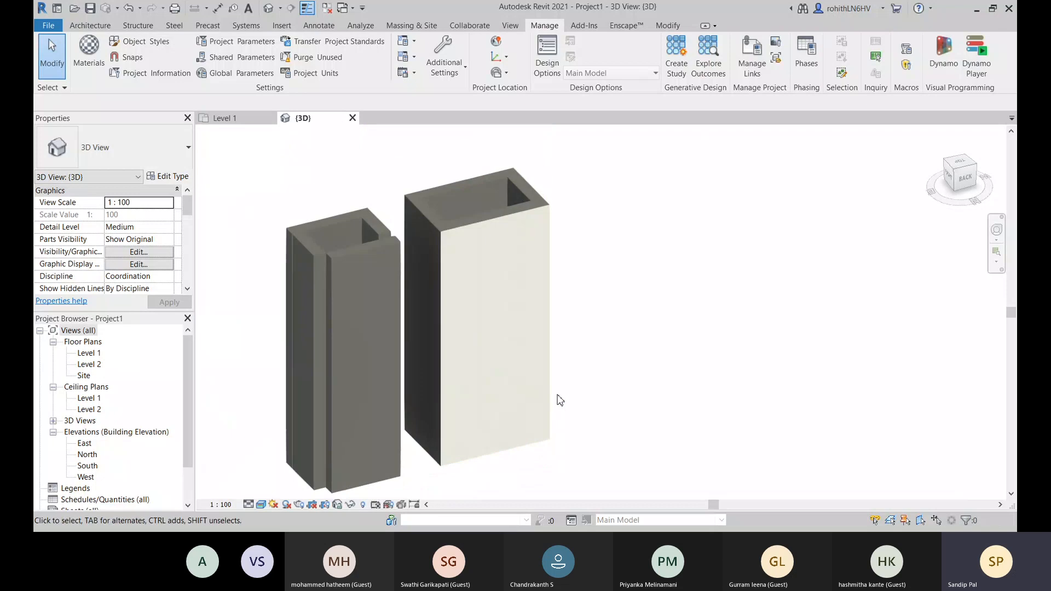
middle_click_drag(560, 402, 599, 366, "shift")
middle_click_drag(509, 380, 925, 451)
scroll(595, 238, "up", 2)
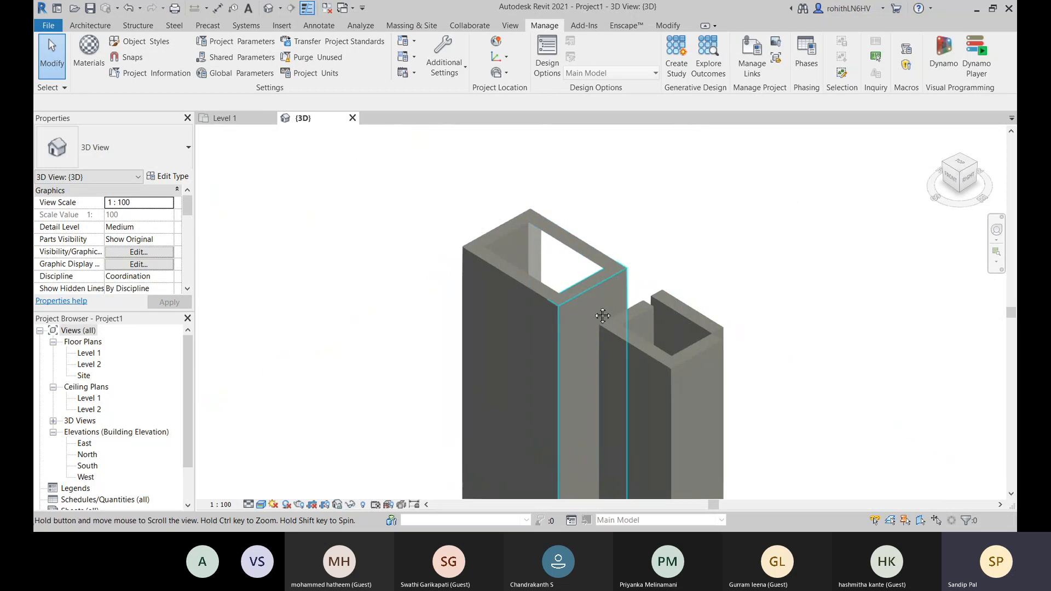
middle_click_drag(602, 313, 587, 284)
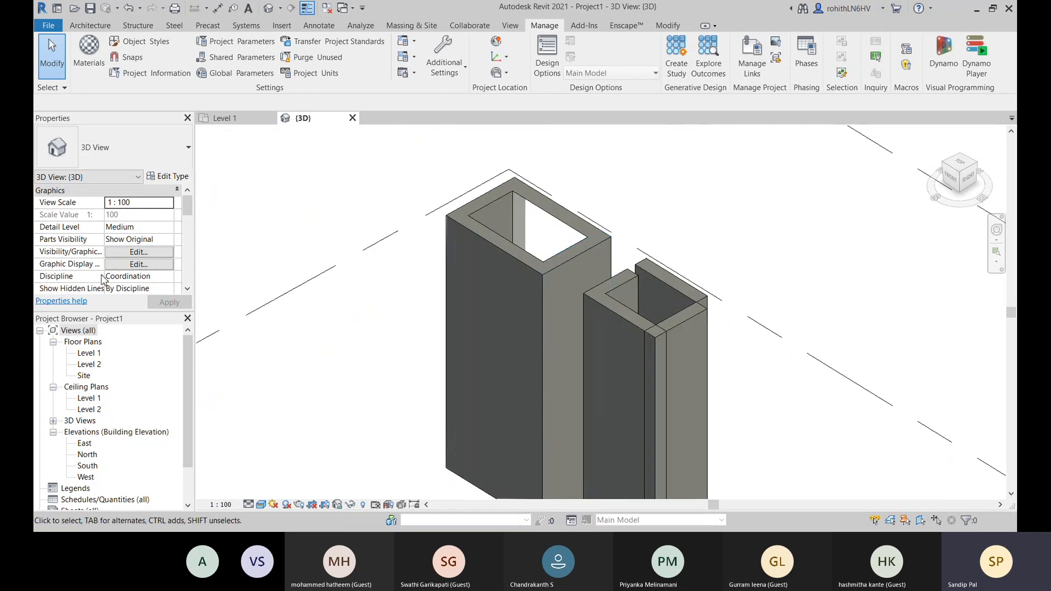
- Enable the Section Box for the 3D view and select the box around the walls
scroll(106, 272, "down", 3)
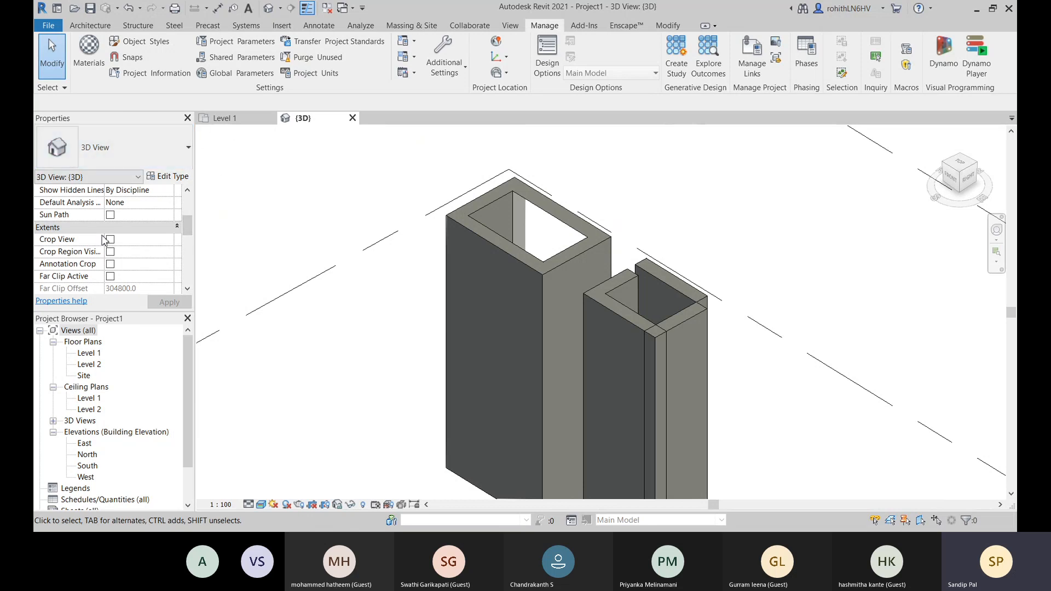
scroll(87, 229, "down", 1)
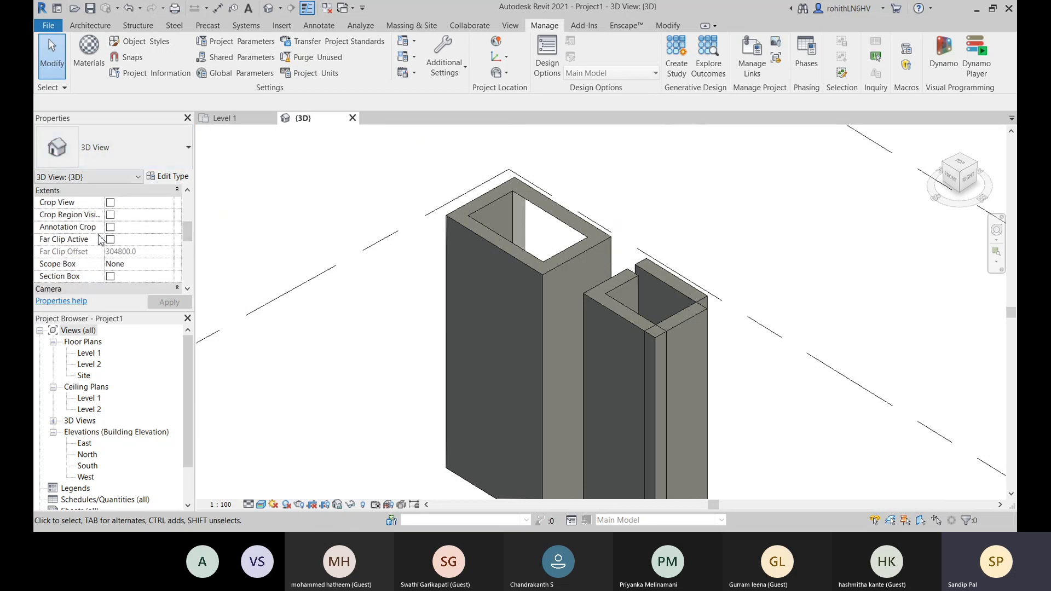
left_click(110, 277)
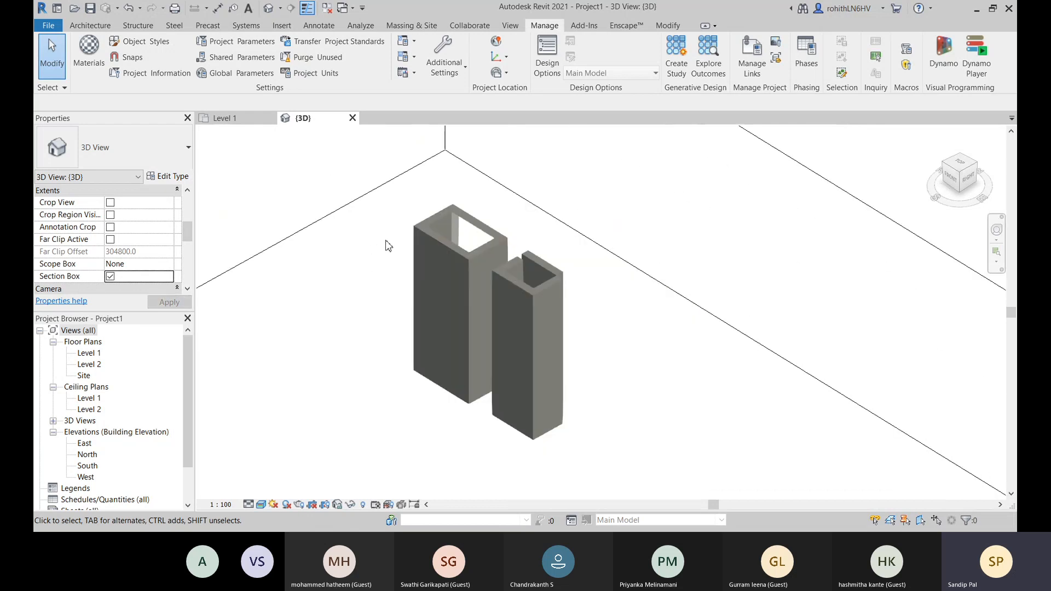
scroll(386, 245, "down", 5)
left_click(463, 237)
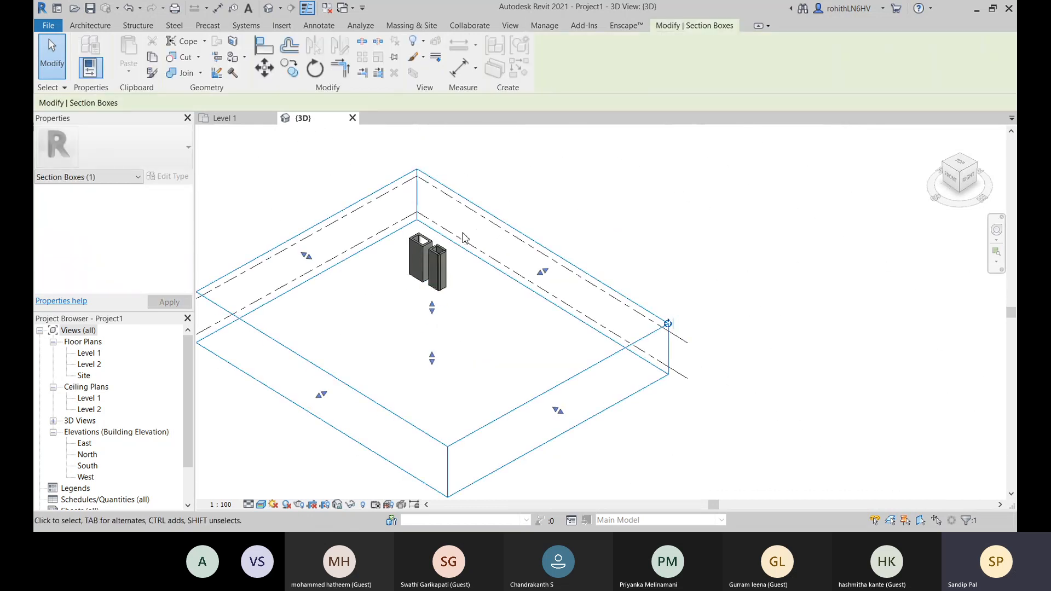
- Lower the section box's upper face to cut through the walls and inspect the EW-225mm wall's brick core
scroll(463, 237, "up", 2)
left_click_drag(420, 359, 417, 375)
scroll(426, 250, "up", 8)
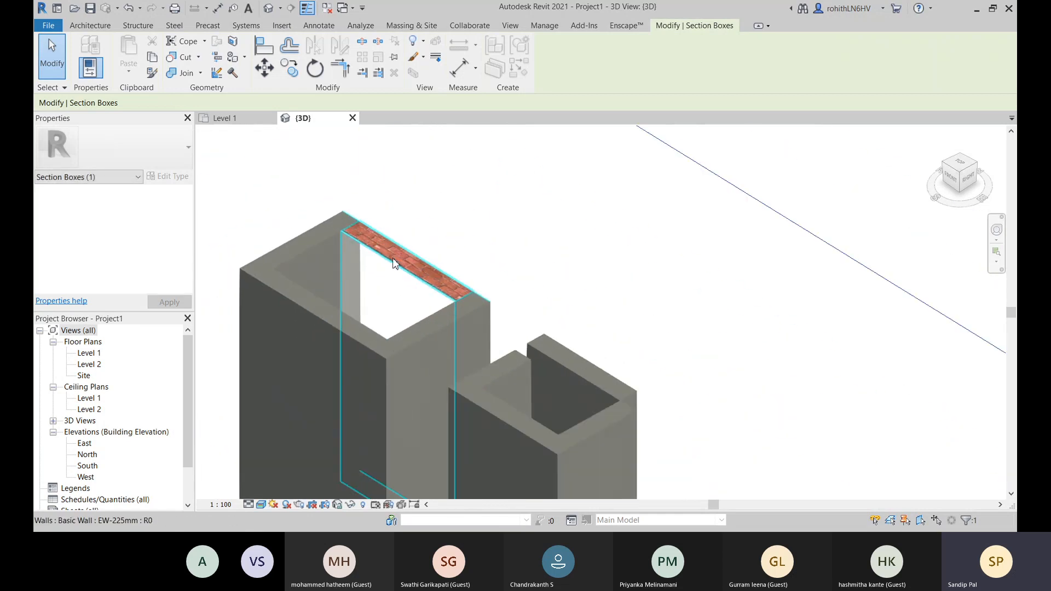
scroll(360, 228, "up", 2)
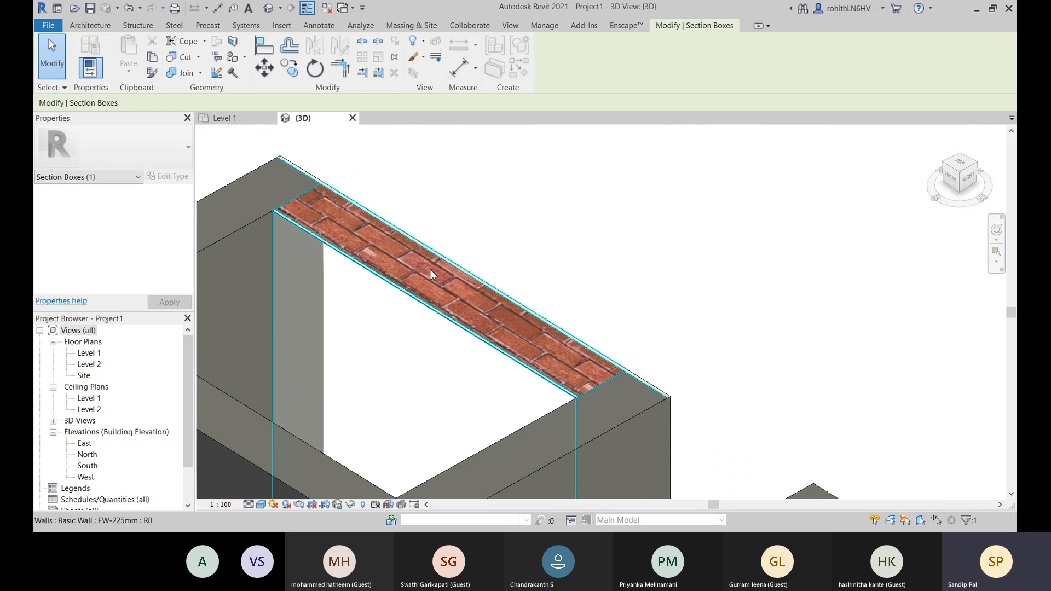
scroll(492, 287, "down", 6)
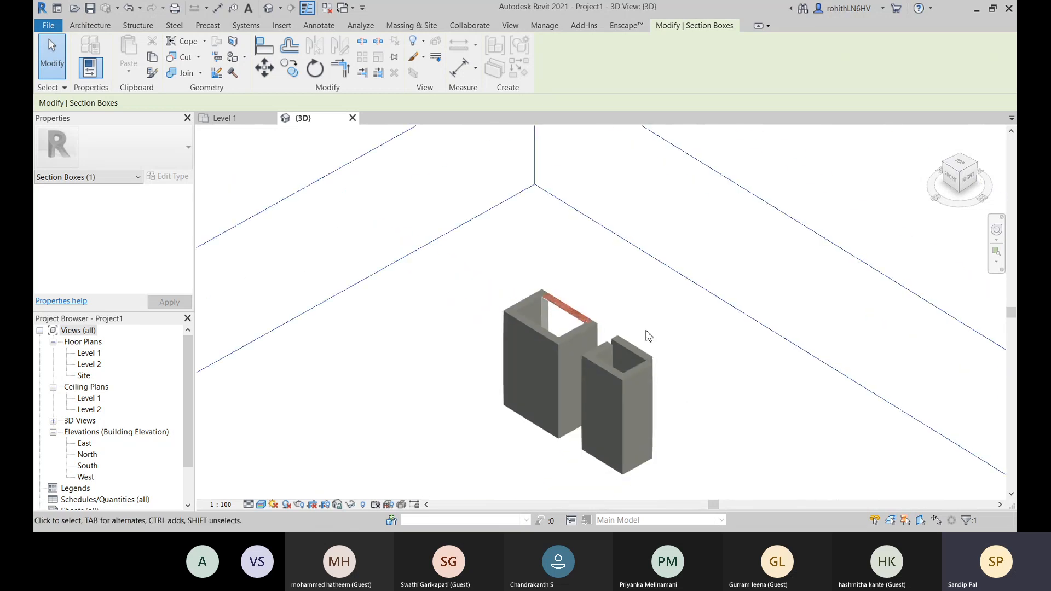
- Examine the cut tops of both wall groups in the 3D view and deselect the section box
middle_click_drag(641, 339, 597, 218)
scroll(598, 219, "down", 6)
scroll(579, 364, "up", 3)
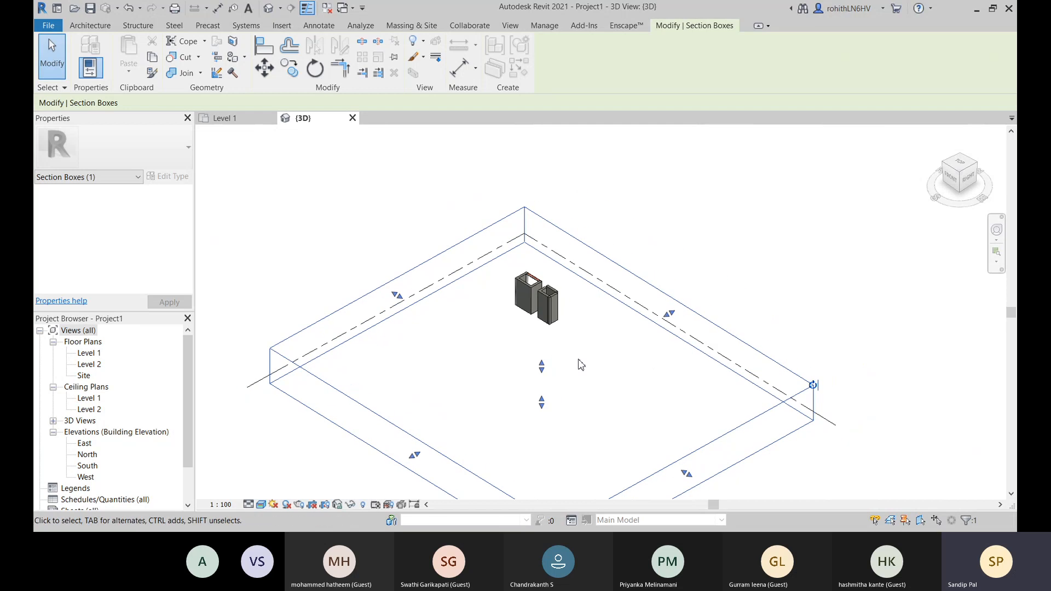
left_click(304, 211)
scroll(525, 279, "up", 4)
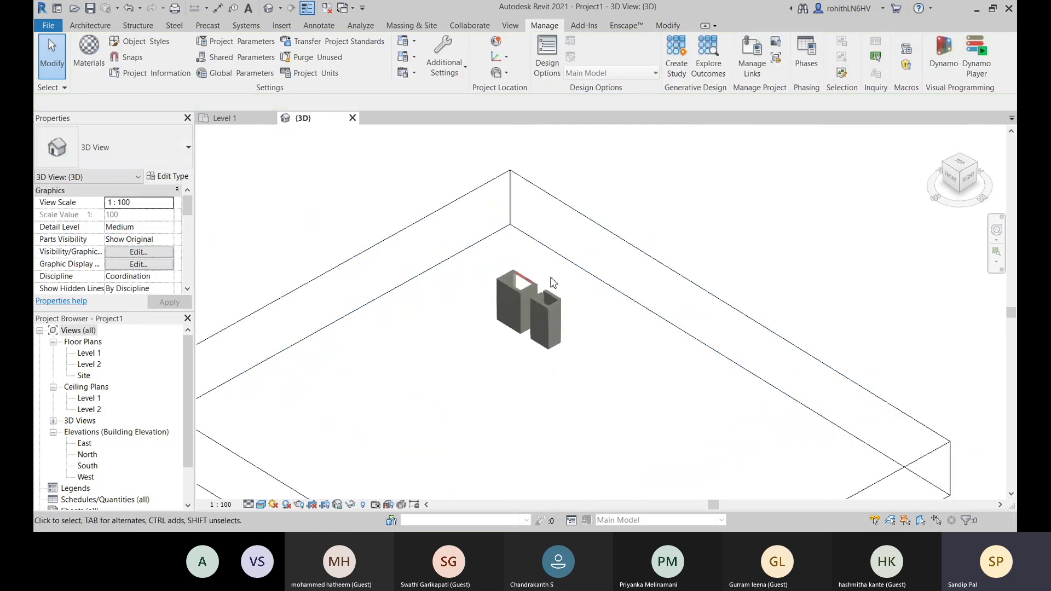
scroll(526, 278, "up", 4)
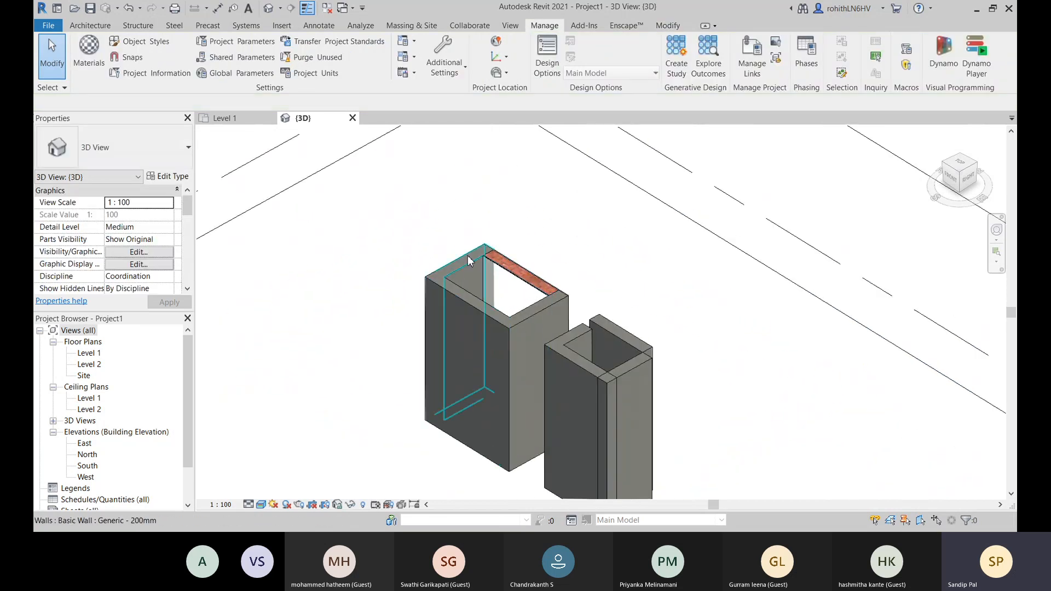
scroll(300, 265, "down", 5)
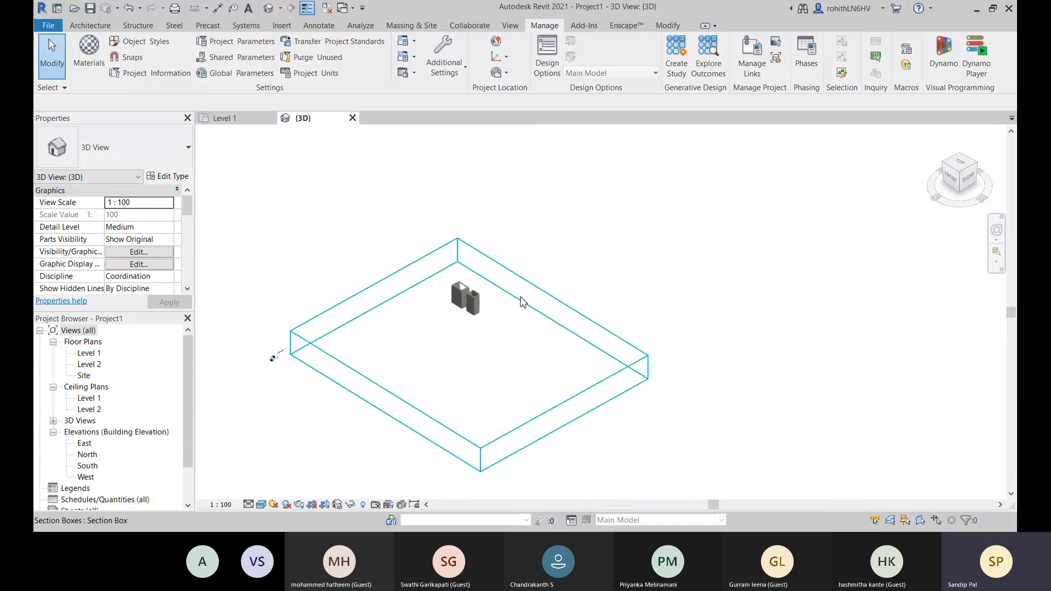
- Turn off the Section Box for the 3D view
left_click(564, 301)
left_click(586, 257)
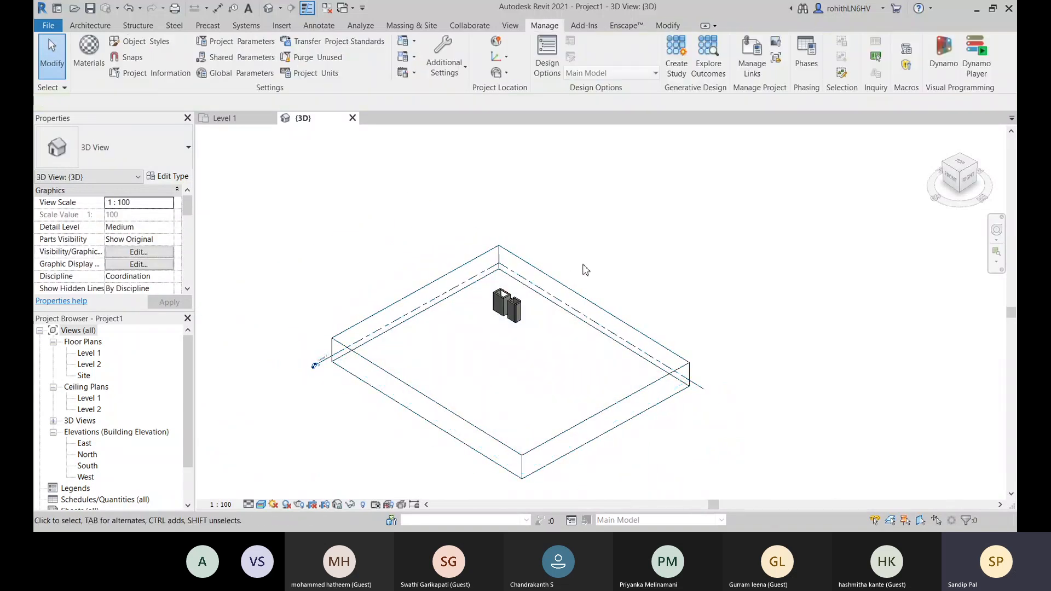
scroll(115, 252, "down", 5)
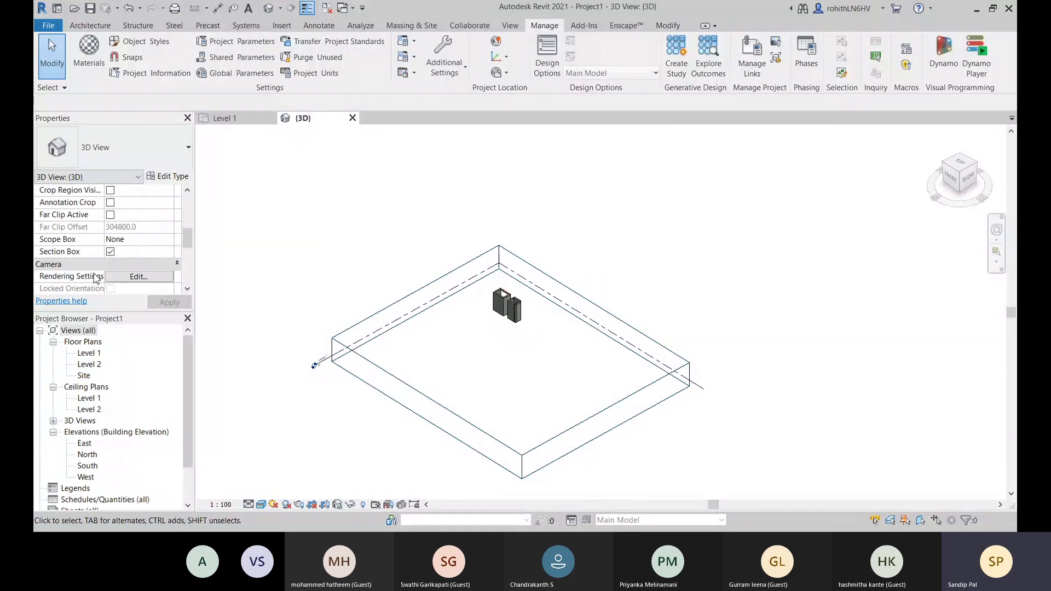
left_click(110, 251)
scroll(523, 285, "up", 6)
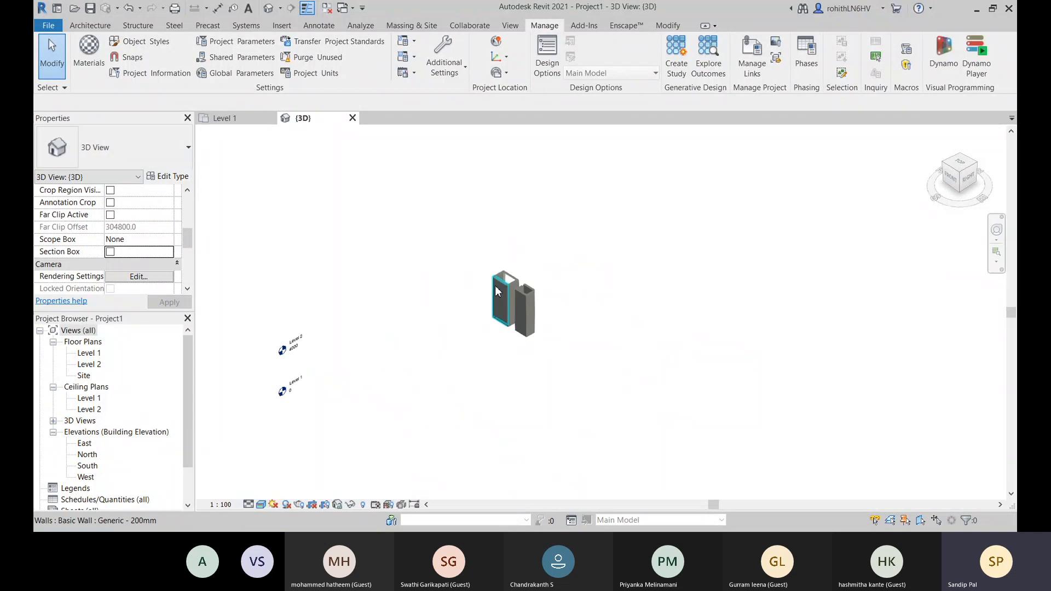
- Open the structure of the EW-225mm wall's type and examine its layers in the section preview
scroll(519, 275, "up", 4)
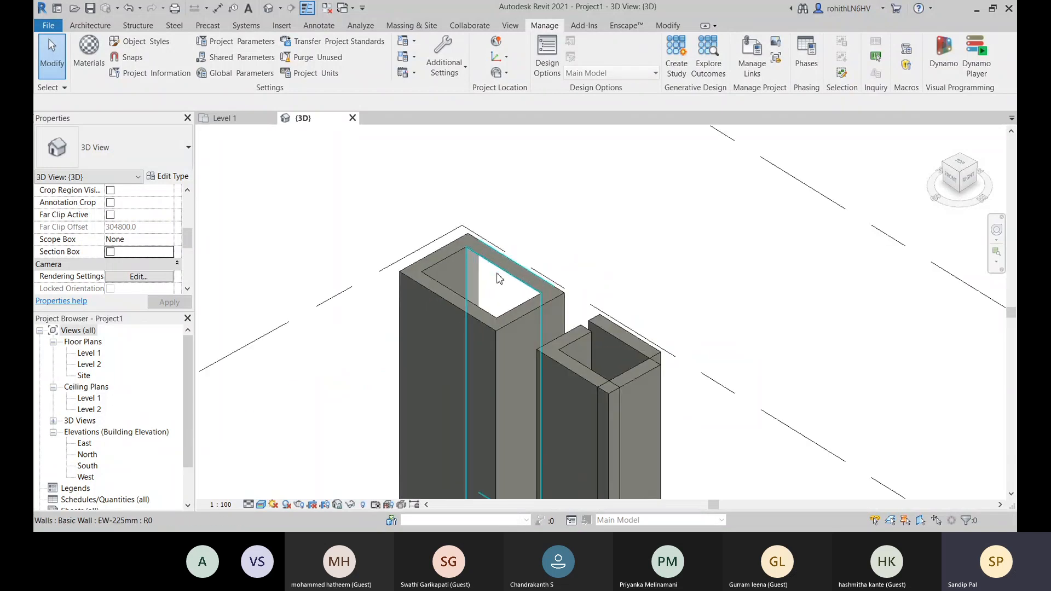
scroll(509, 260, "up", 2)
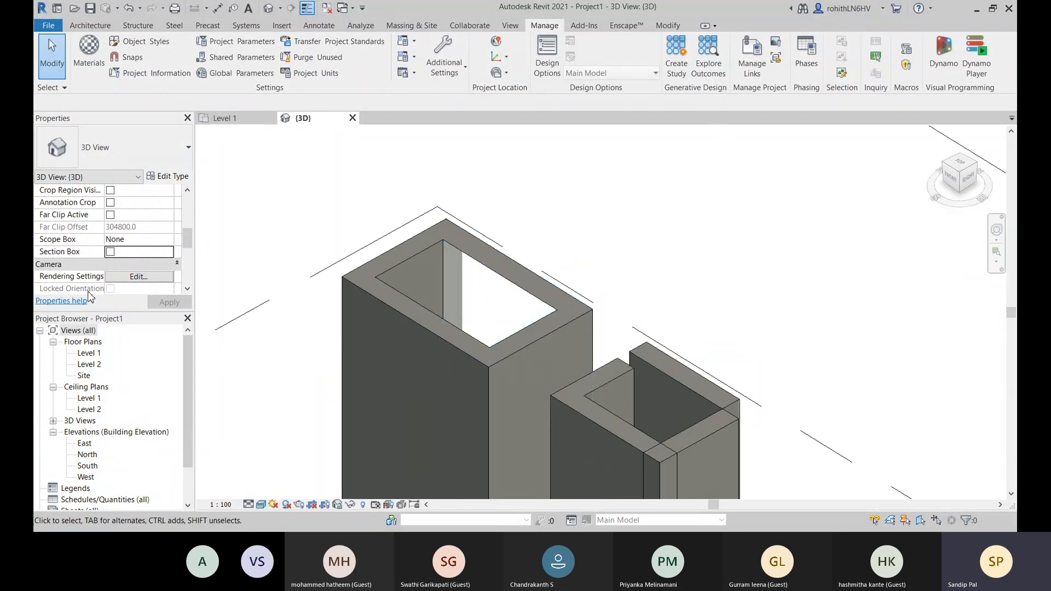
left_click(494, 267)
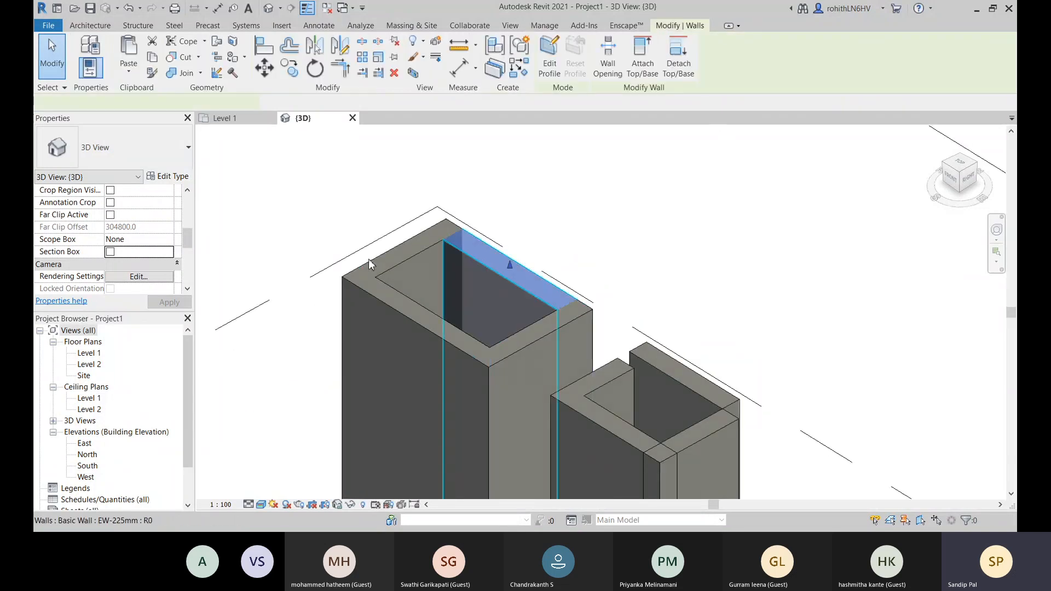
left_click(164, 177)
left_click(572, 187)
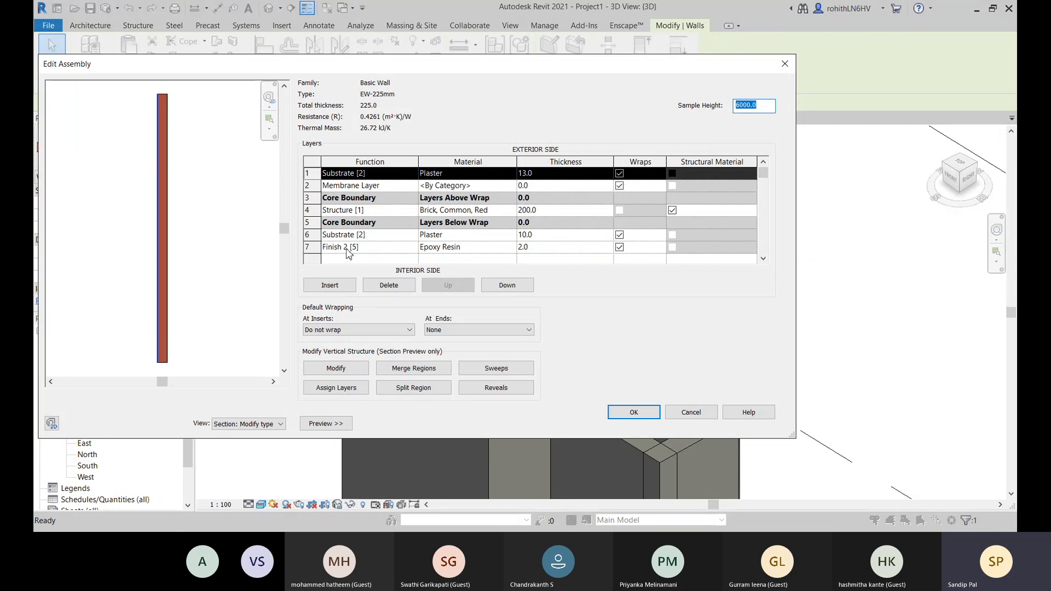
left_click(606, 259)
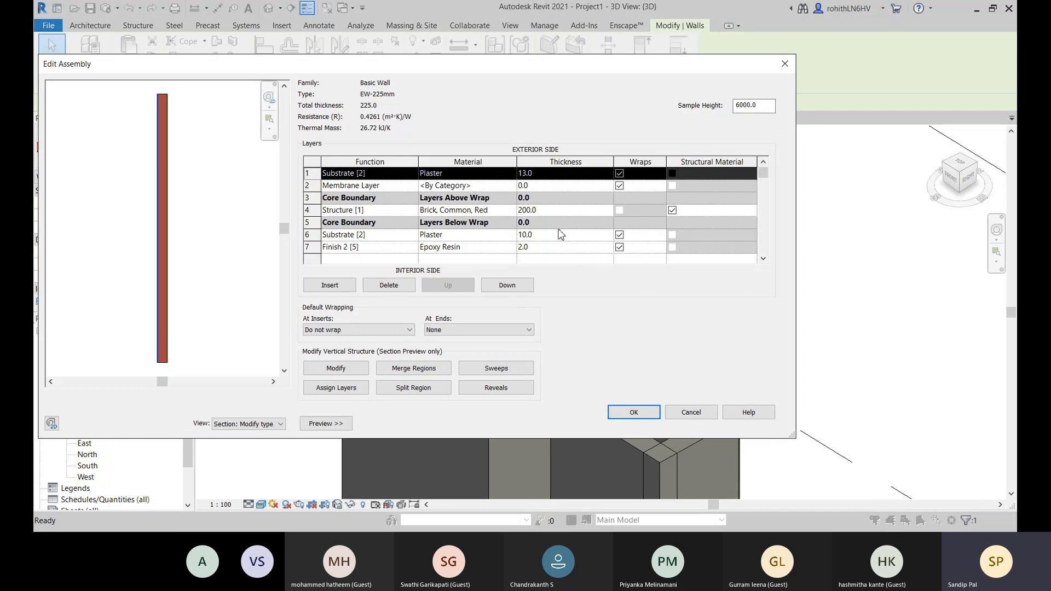
scroll(174, 101, "up", 3)
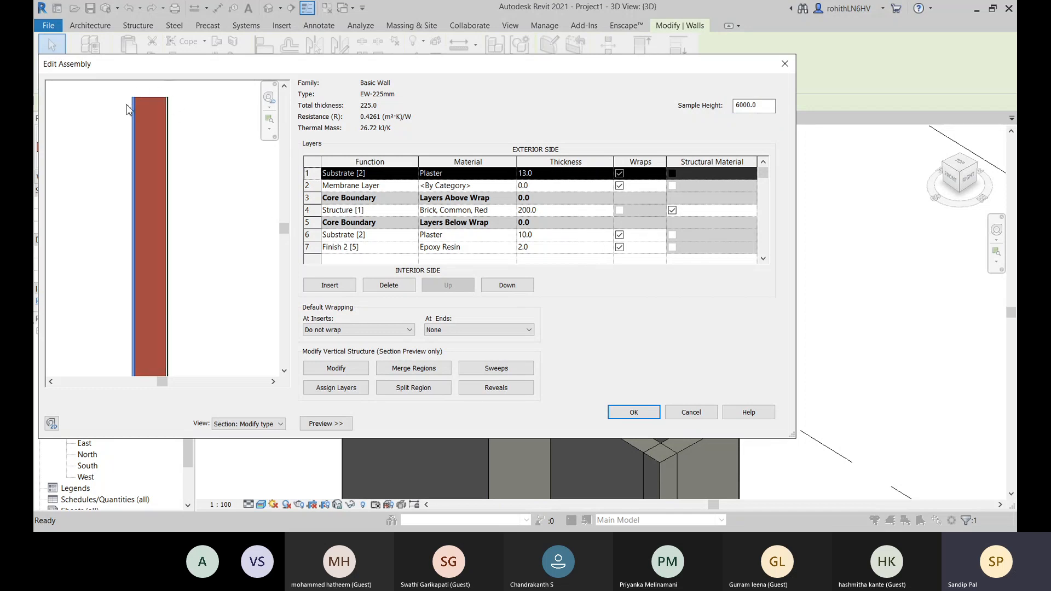
scroll(194, 129, "down", 3)
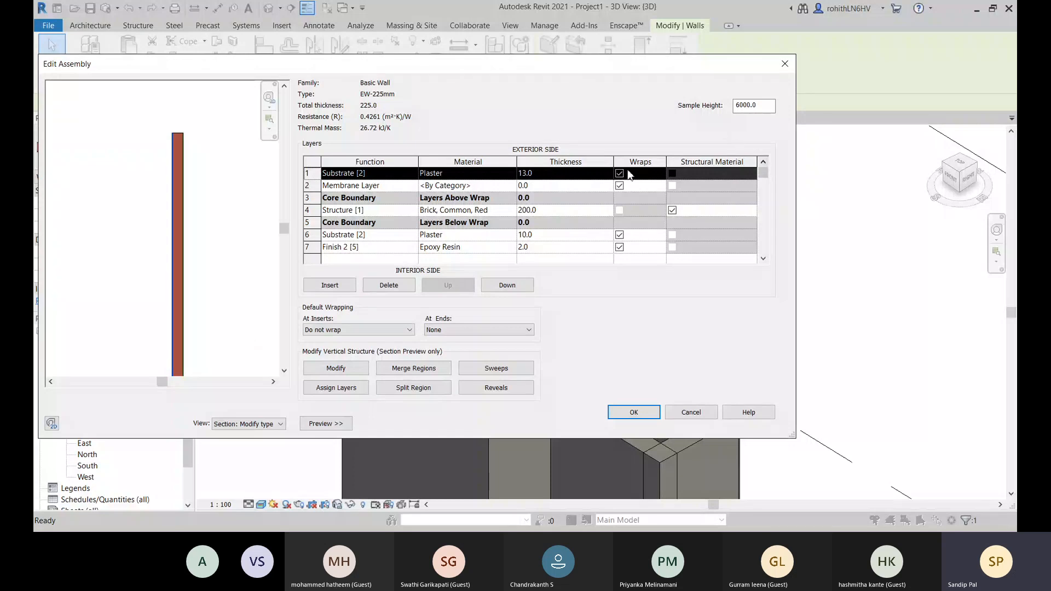
- Clear Wraps for the plaster, membrane and Epoxy Resin layers of EW-225mm and apply the type changes
left_click(619, 185)
left_click(619, 235)
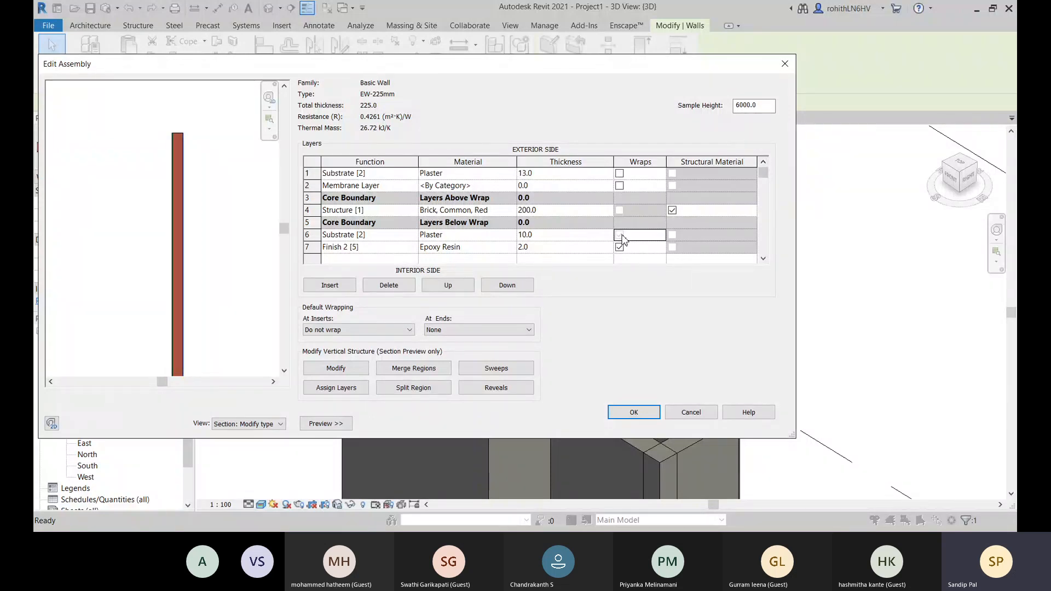
left_click(619, 247)
left_click(649, 415)
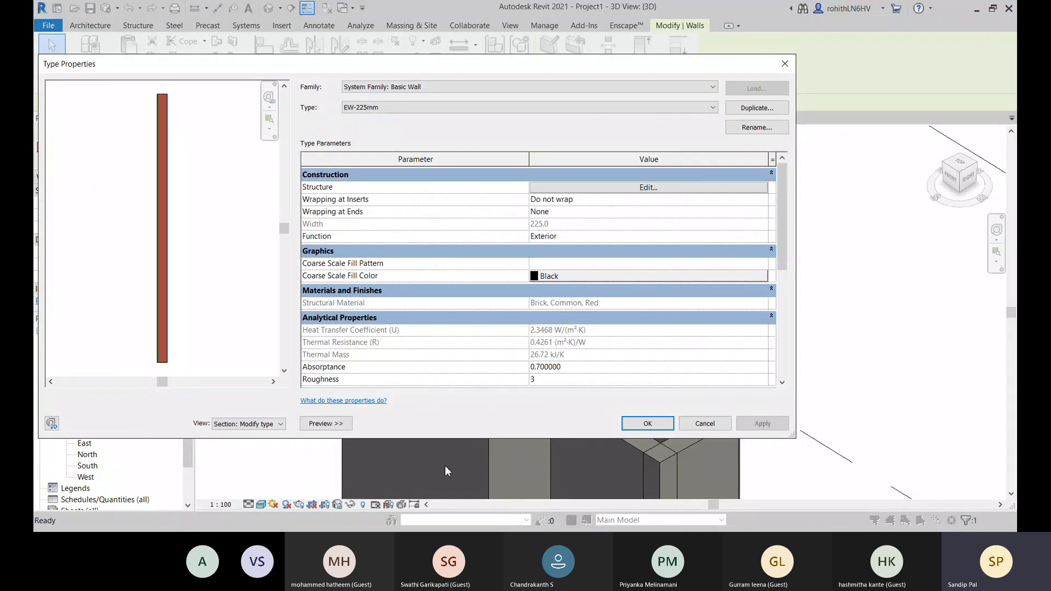
left_click(763, 424)
left_click(647, 423)
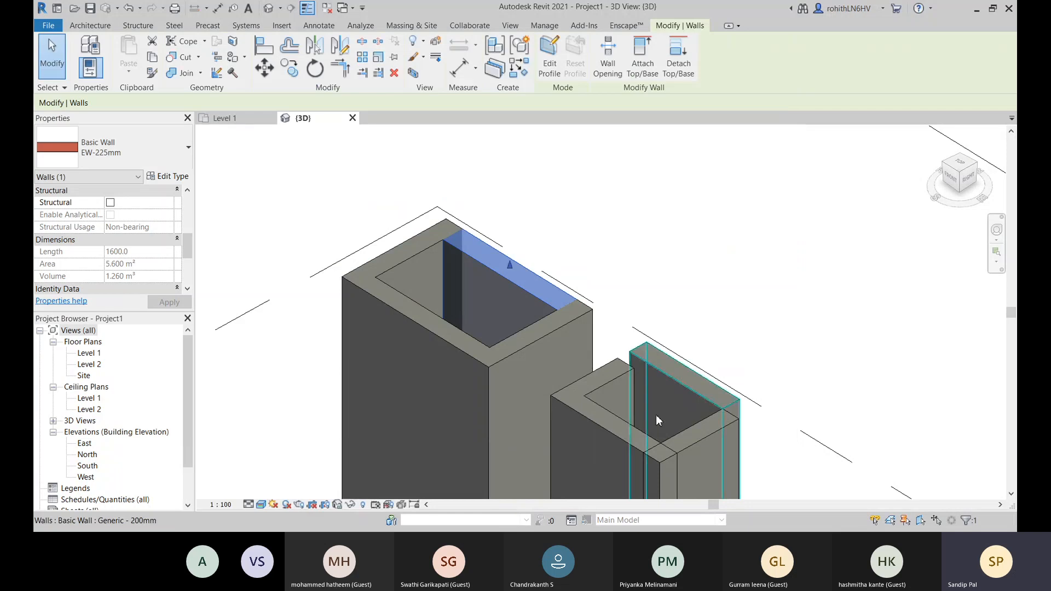
- Check the EW-225mm wall in the 3D view and review its type properties
left_click(694, 236)
scroll(671, 252, "down", 4)
scroll(552, 276, "up", 2)
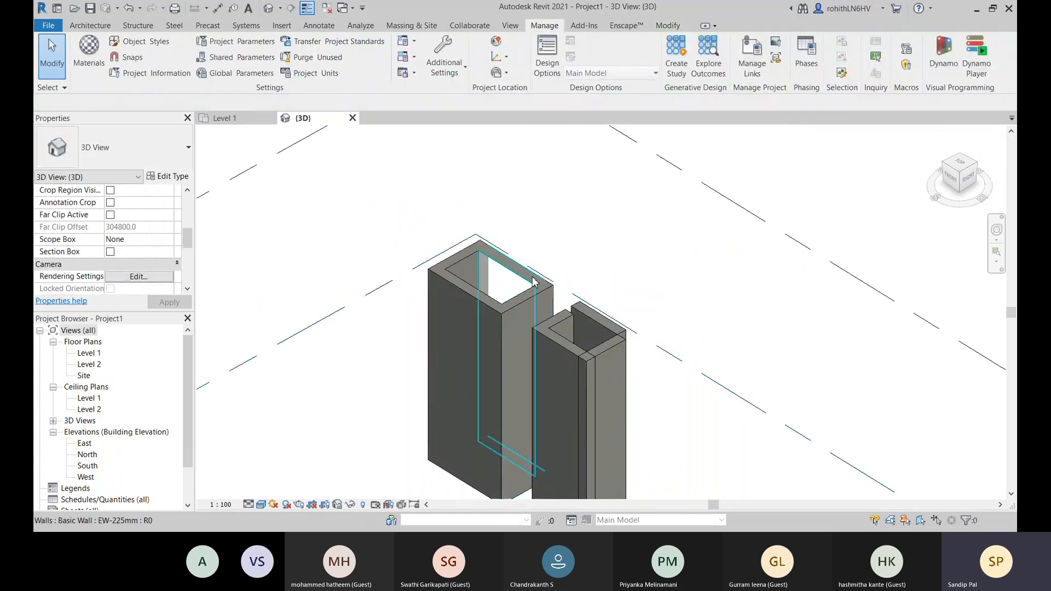
left_click(534, 282)
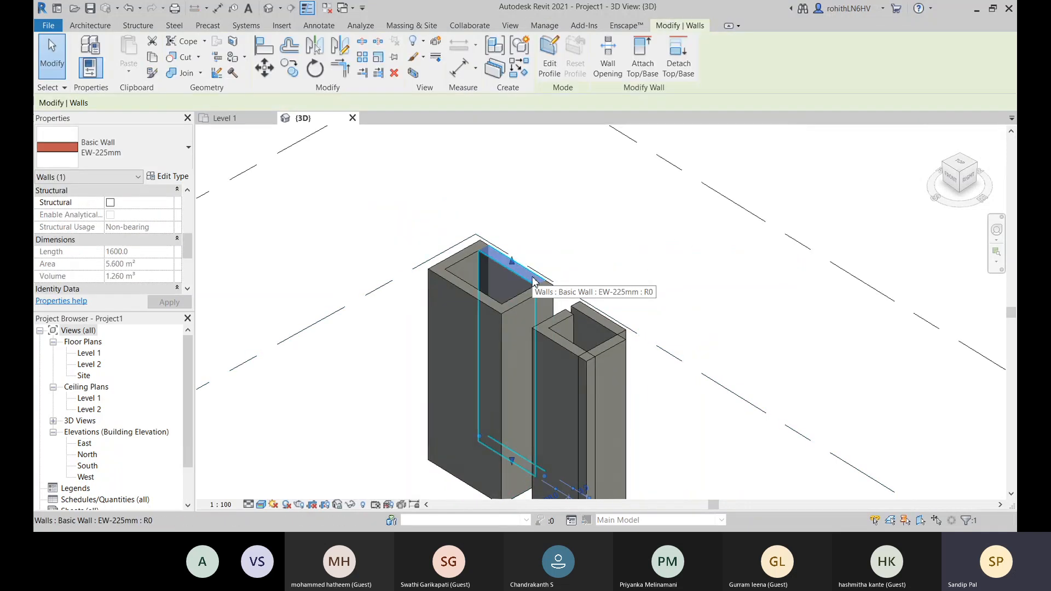
left_click(169, 177)
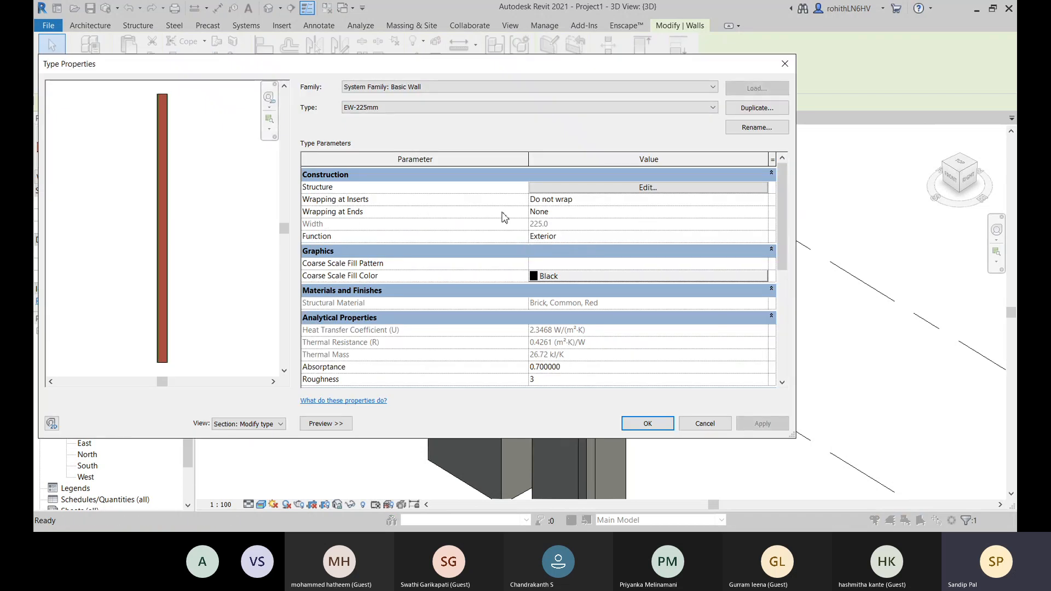
left_click(648, 423)
left_click(626, 254)
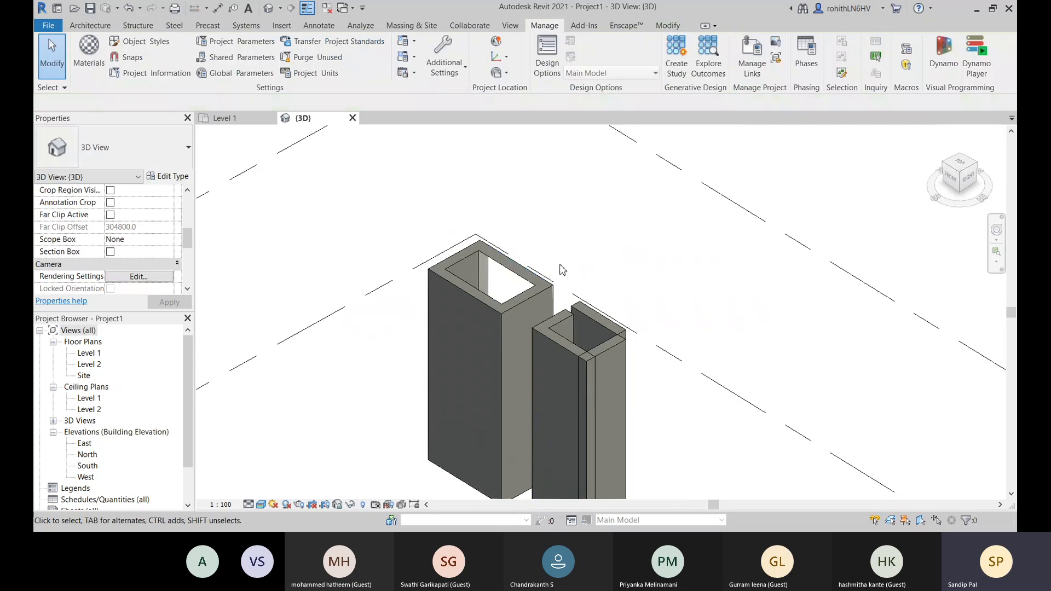
- Delete the EW-225mm wall from the larger wall group and switch to the Level 1 floor plan
left_click(513, 274)
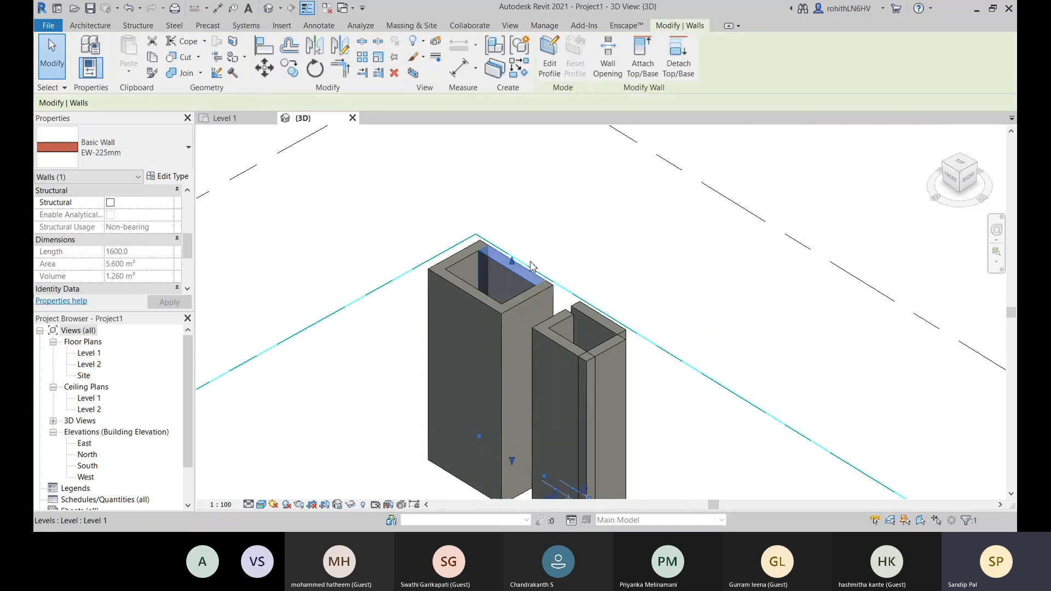
key("Delete")
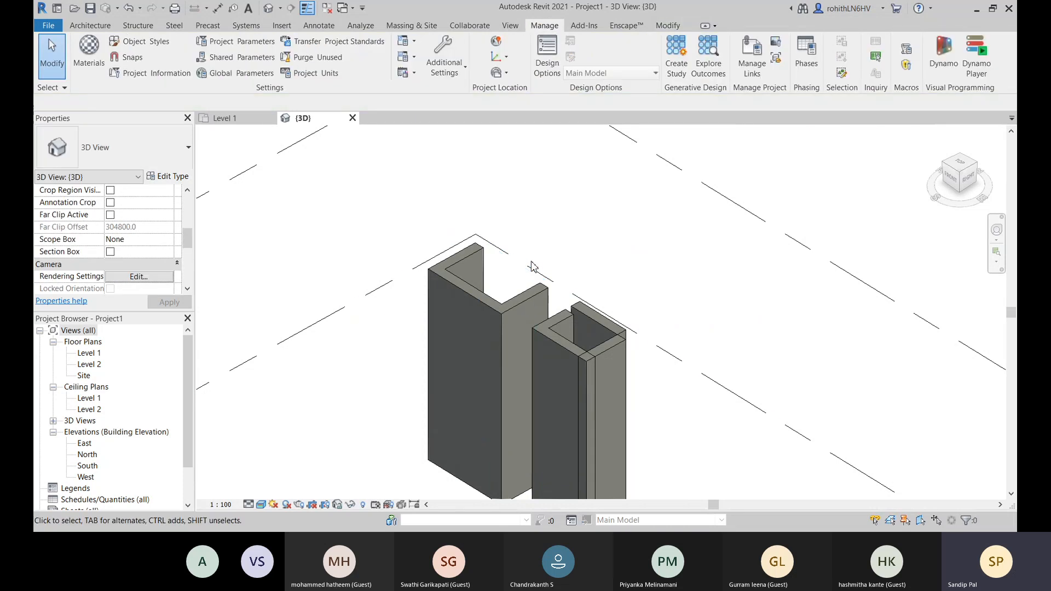
left_click(224, 118)
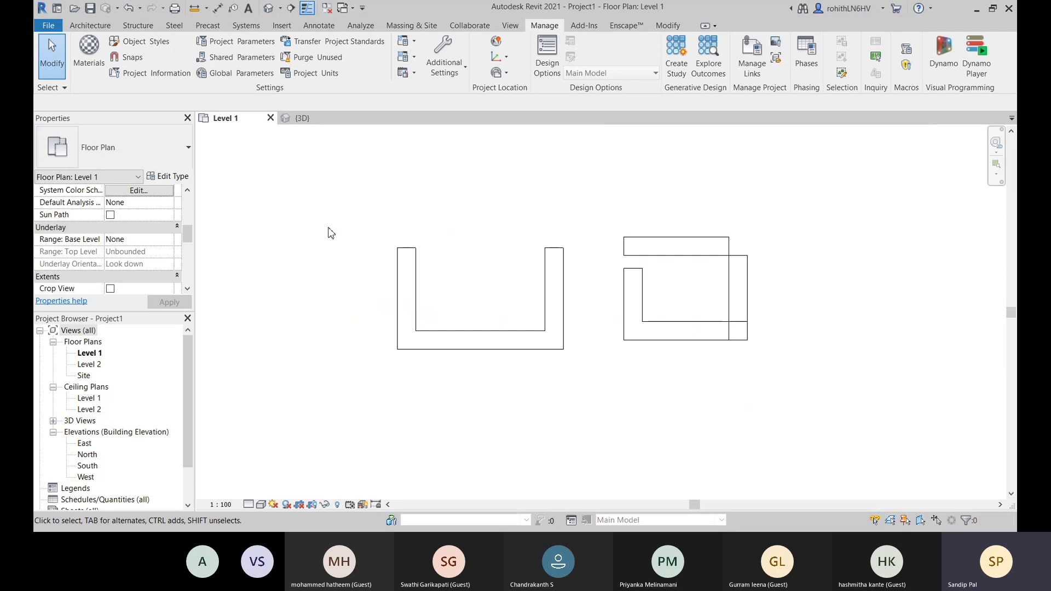
- Draw a 1600 mm EW-225mm wall across the larger group's open side, using Wall Centerline as the location line
key("w")
key("a")
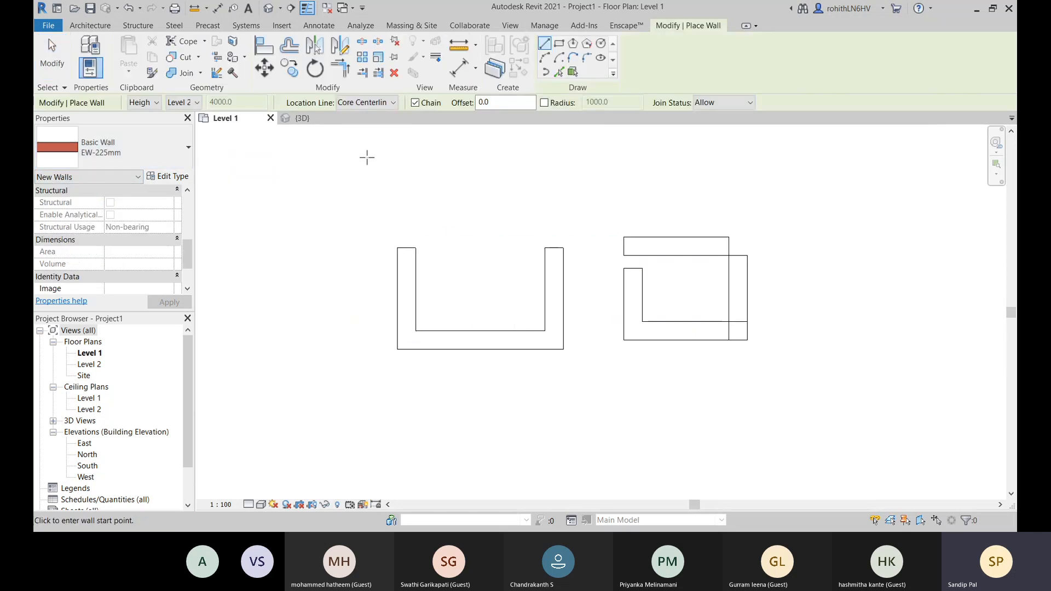
left_click(376, 107)
left_click(361, 119)
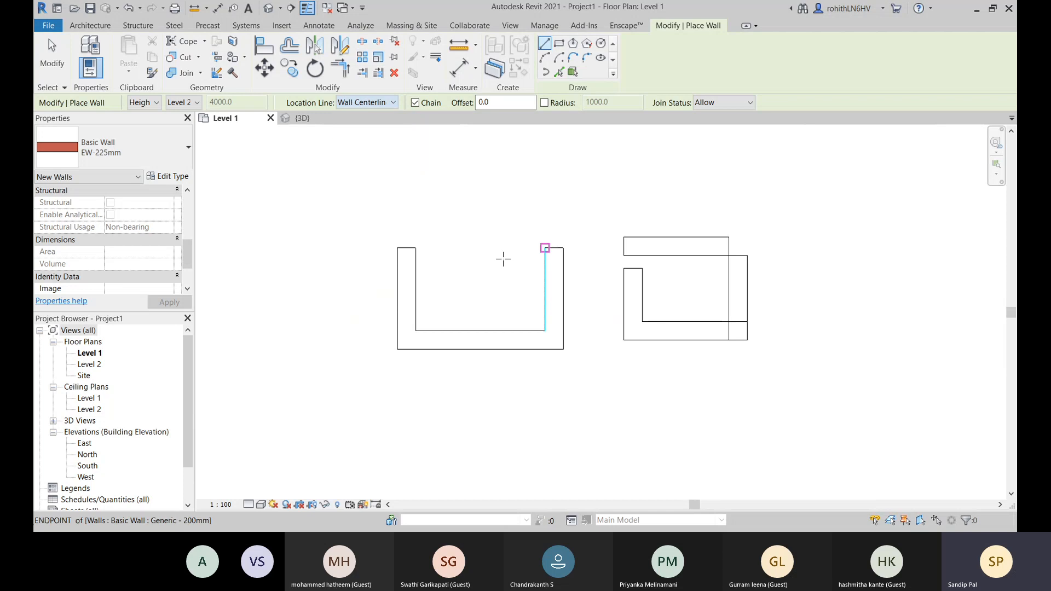
left_click(406, 247)
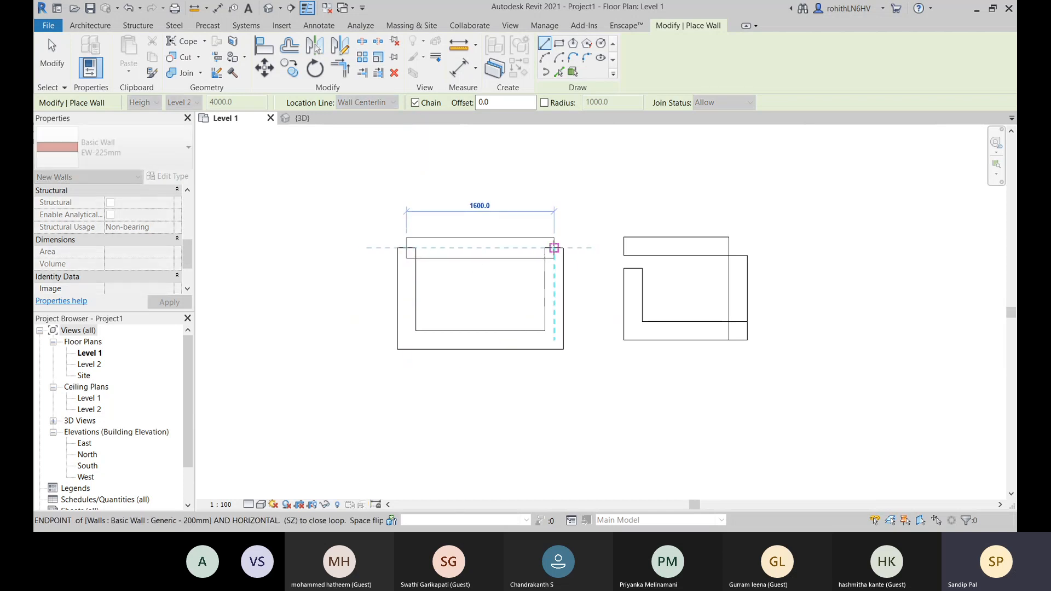
left_click(554, 248)
right_click(577, 203)
left_click(594, 211)
right_click(493, 198)
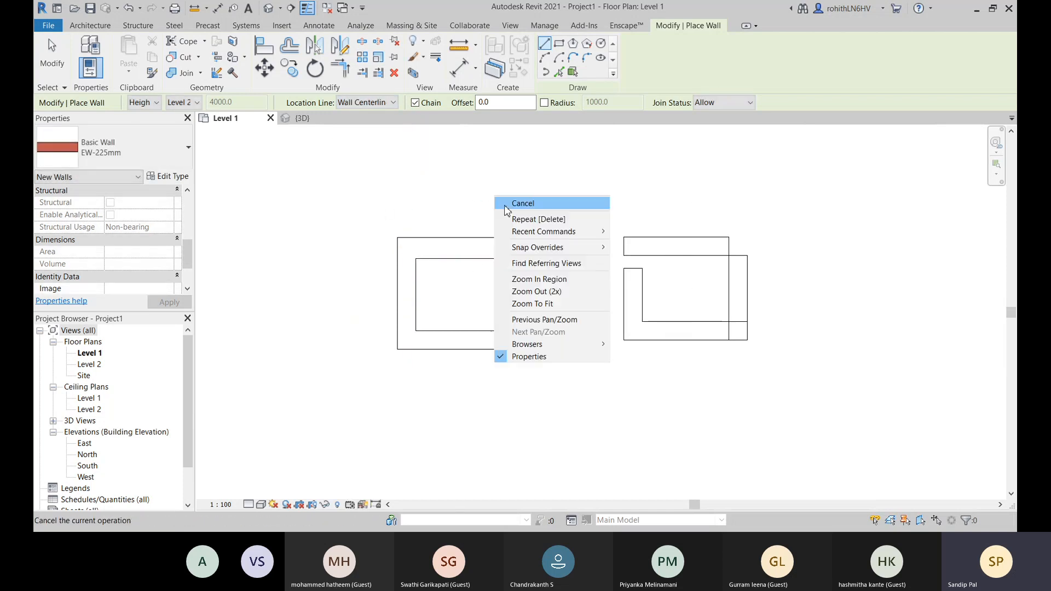
left_click(506, 203)
- Return to the 3D view, orbit to the redrawn EW-225mm wall's outer face and select the wall
left_click(314, 118)
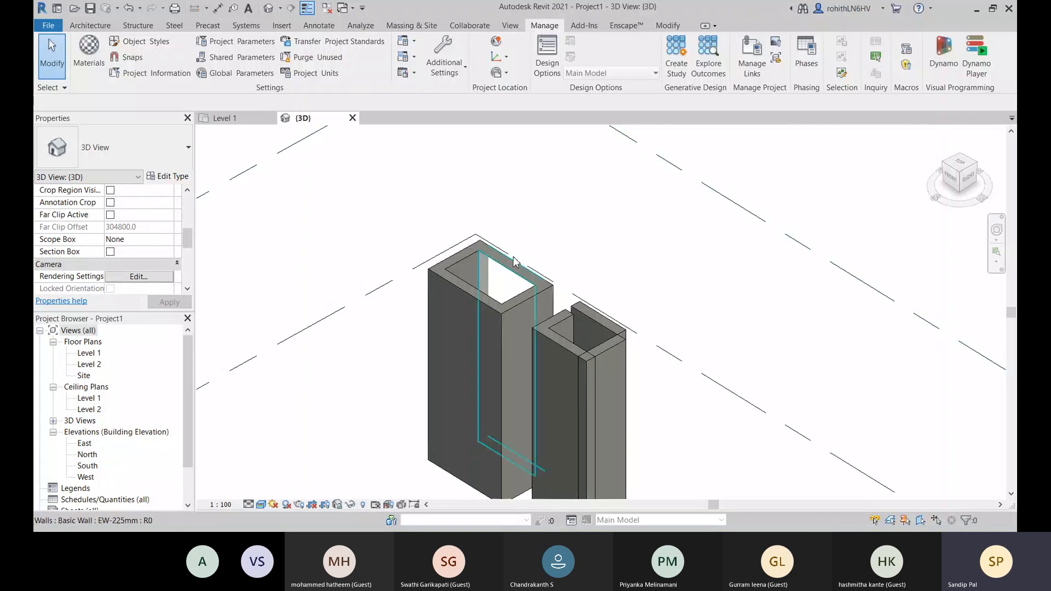
left_click(515, 267)
middle_click_drag(590, 272, 316, 218, "shift")
left_click(705, 377)
middle_click_drag(646, 428, 539, 315, "shift")
left_click(520, 328)
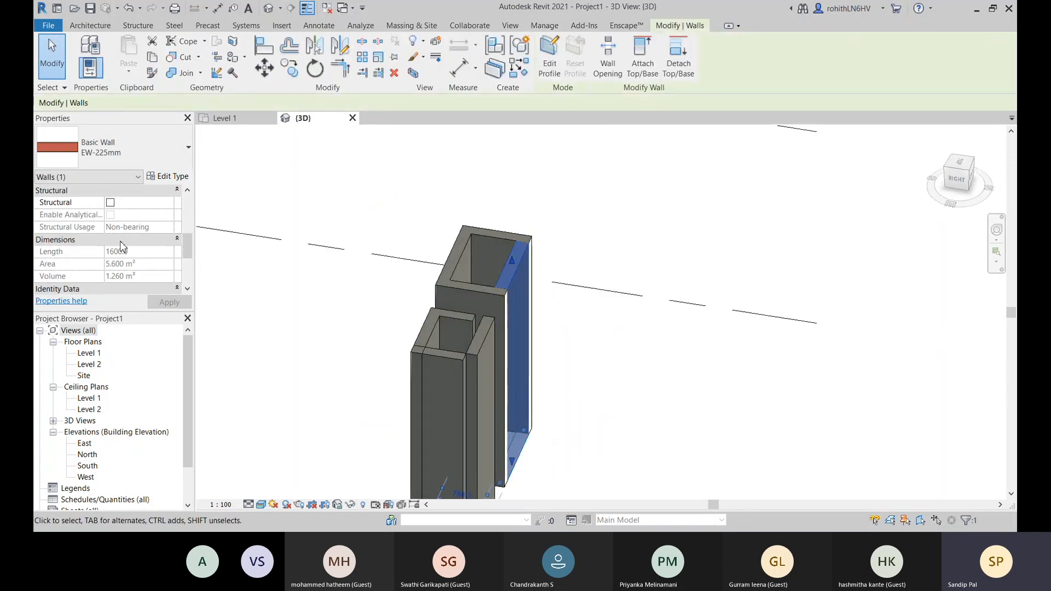
- Review the layer structure of the selected EW-225mm wall and close its type properties
scroll(122, 246, "up", 3)
scroll(137, 247, "down", 2)
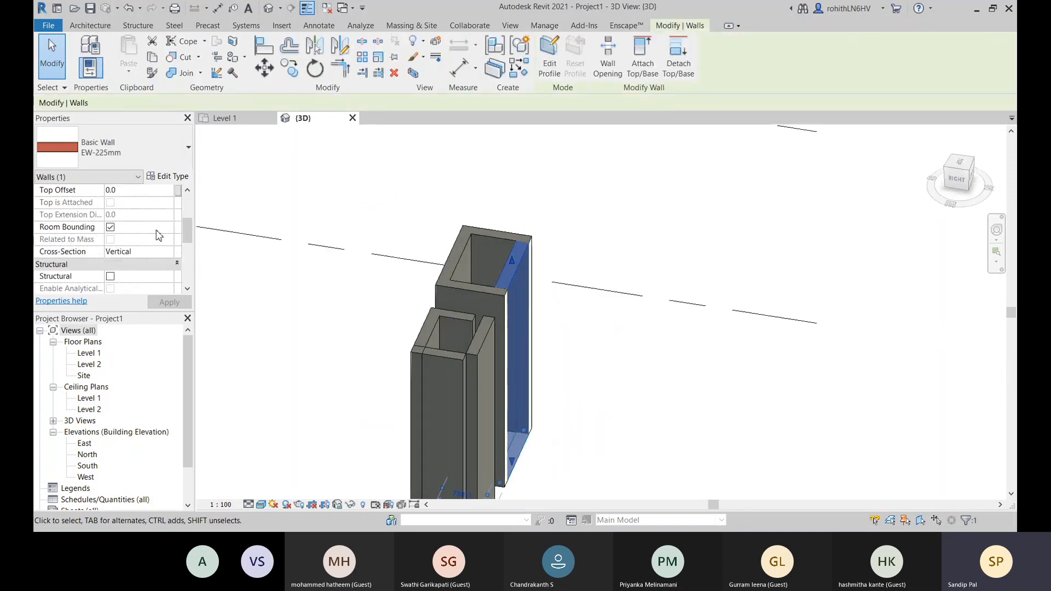
left_click(169, 176)
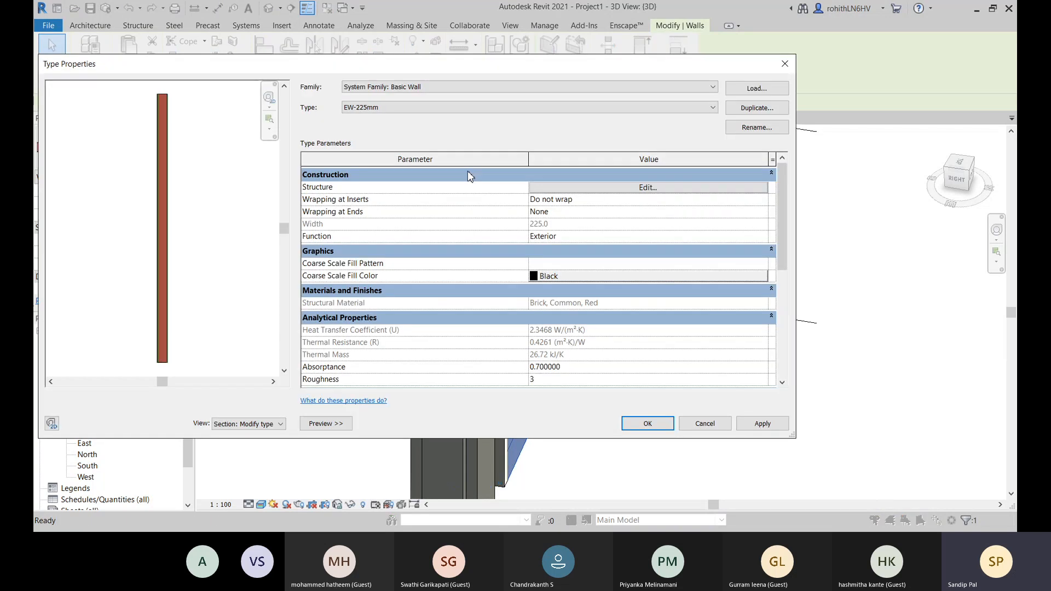
left_click(598, 188)
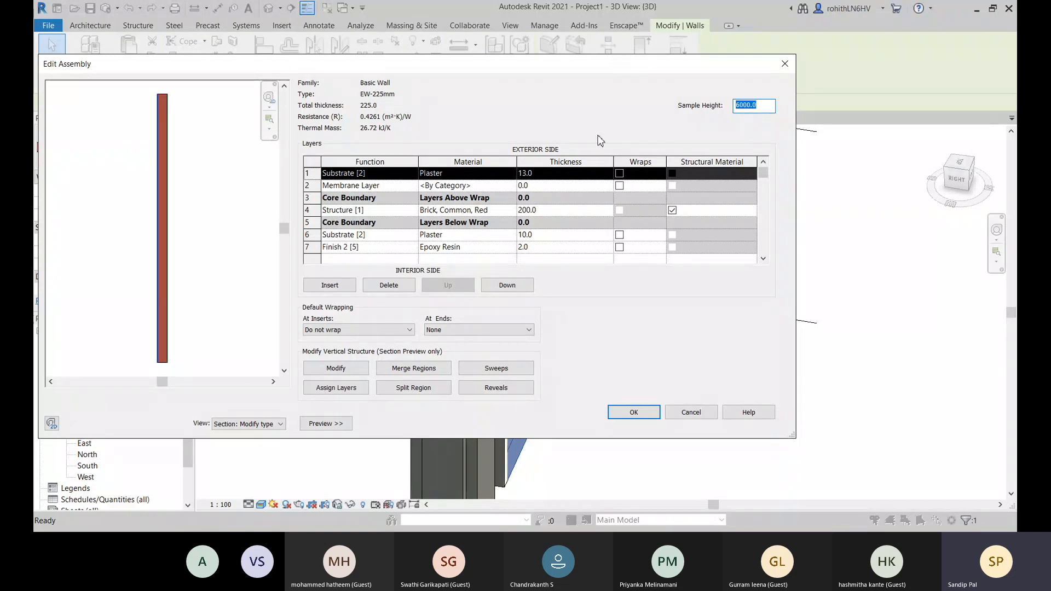
left_click(643, 412)
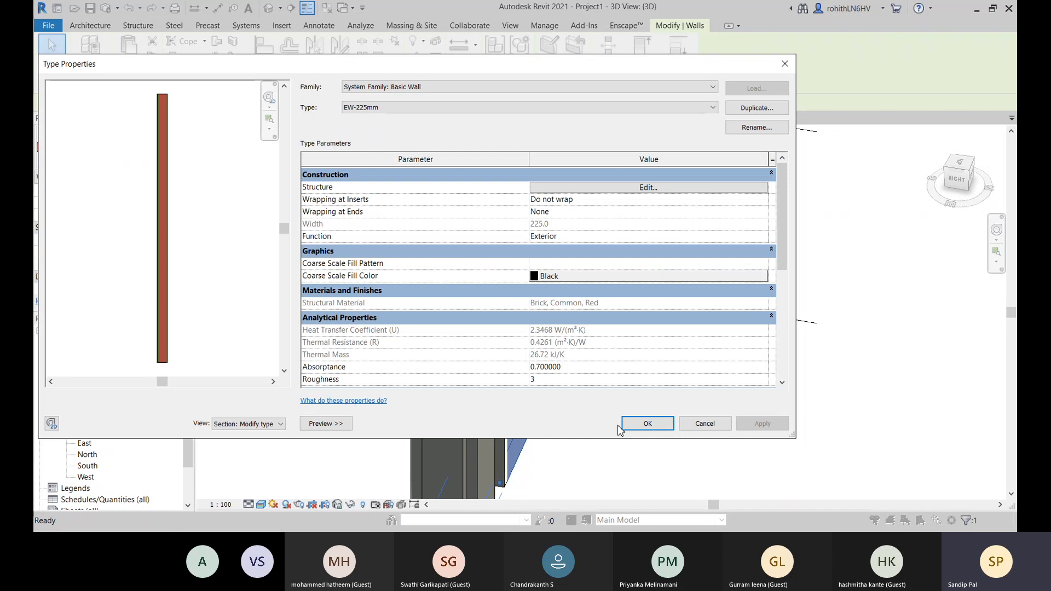
left_click(647, 424)
left_click(632, 416)
- Examine the top edges and corner where the EW-225mm wall meets the adjoining Generic - 200mm walls
scroll(535, 280, "up", 5)
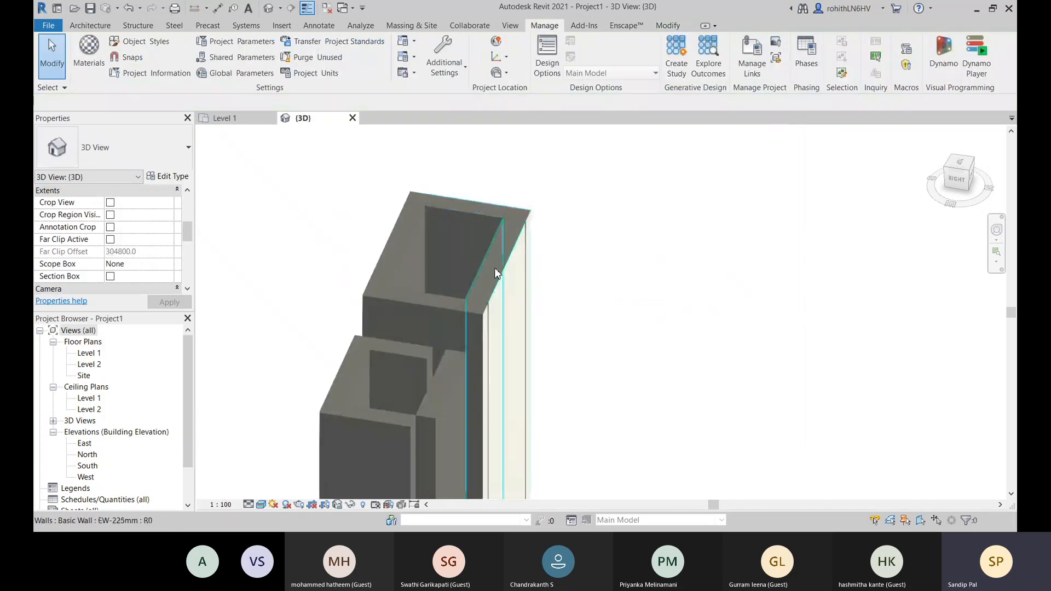
scroll(396, 311, "up", 3)
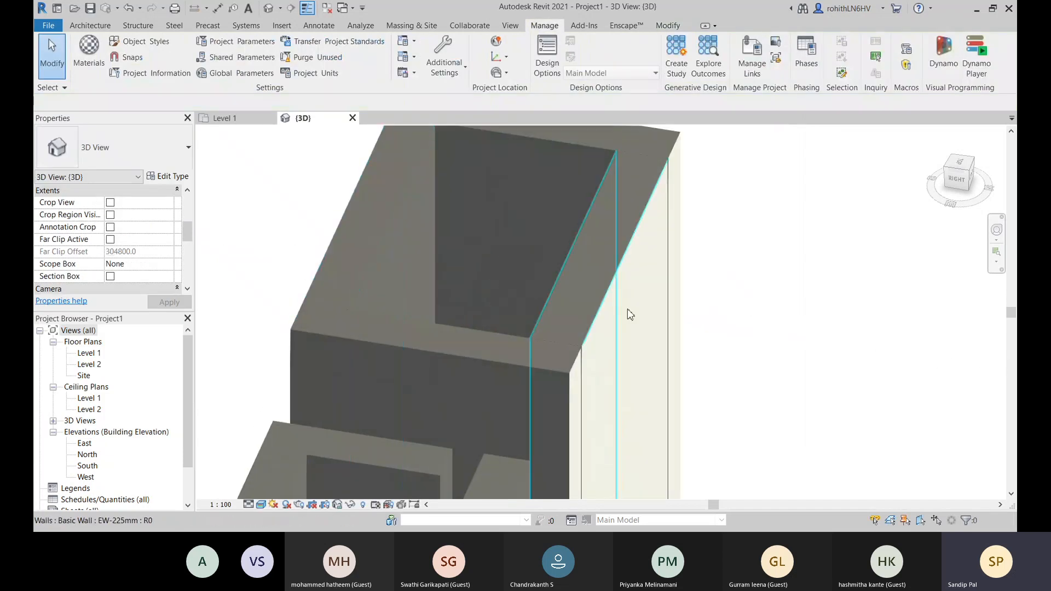
scroll(556, 371, "up", 3)
scroll(525, 328, "up", 5)
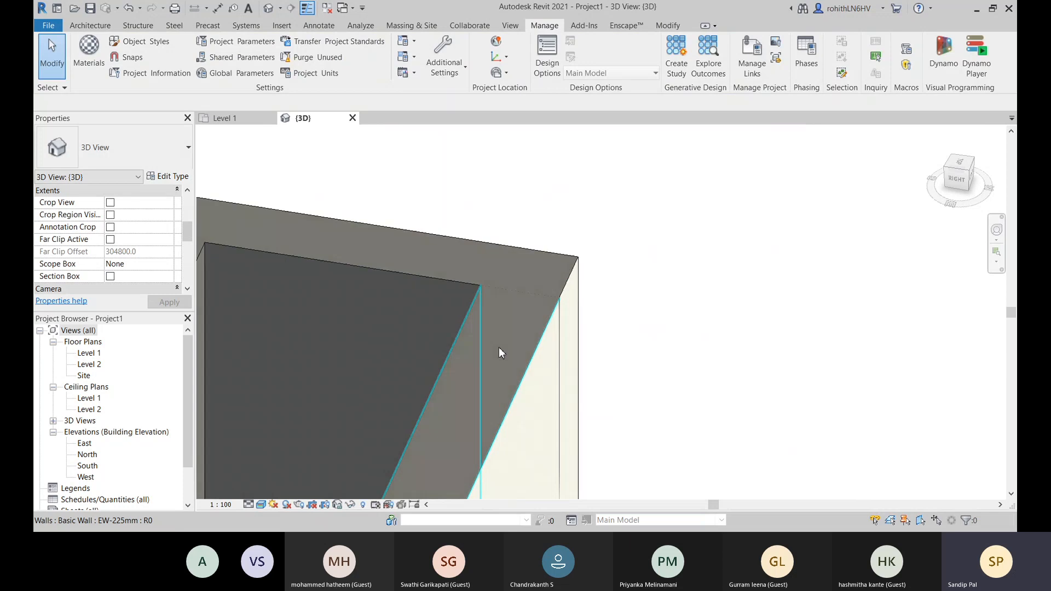
scroll(593, 357, "down", 5)
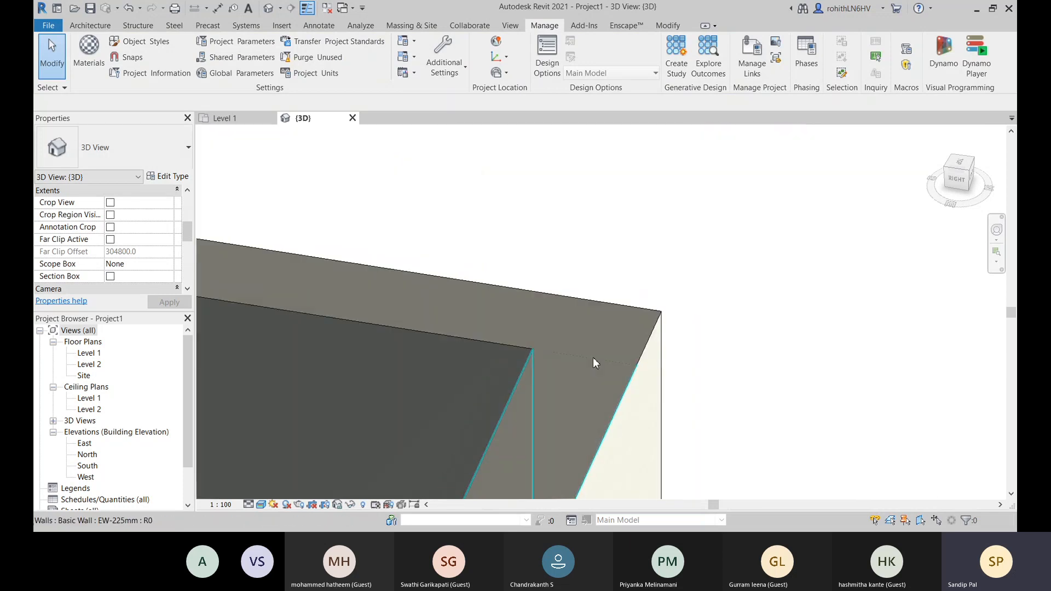
scroll(645, 327, "down", 5)
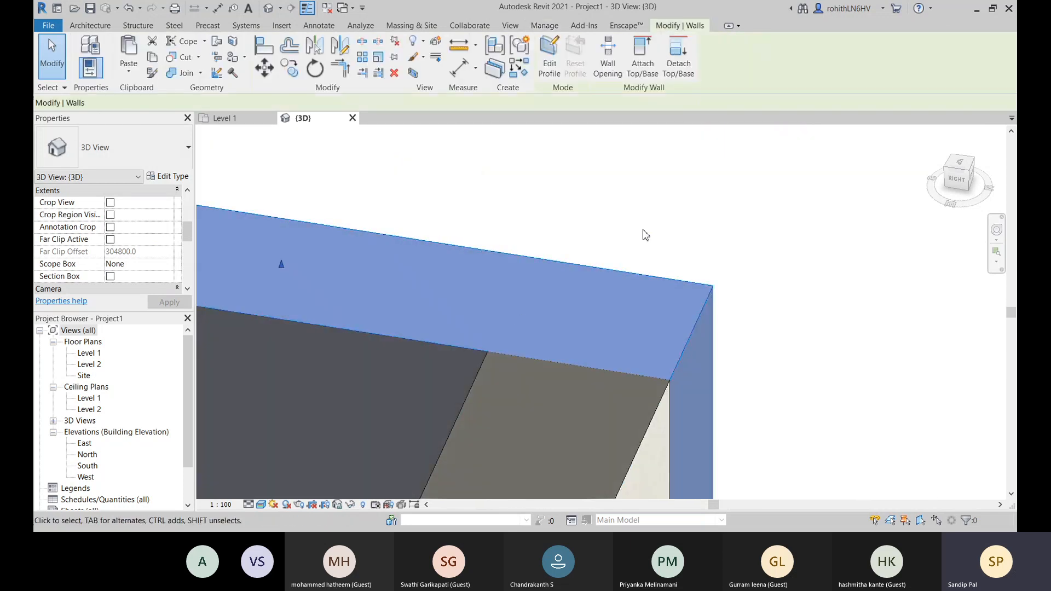
scroll(541, 345, "down", 3)
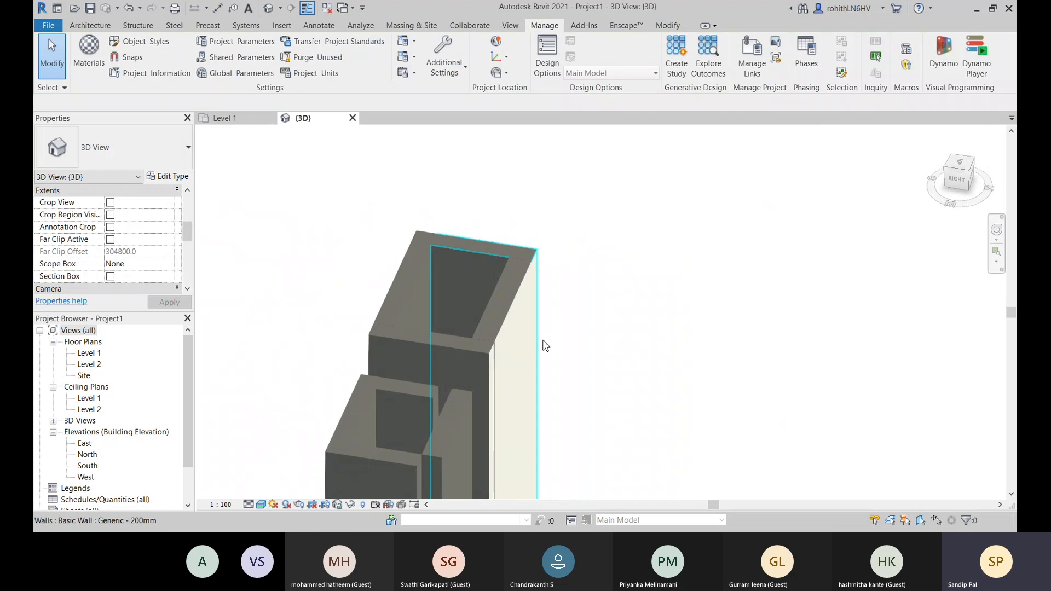
scroll(432, 382, "up", 5)
scroll(514, 270, "up", 2)
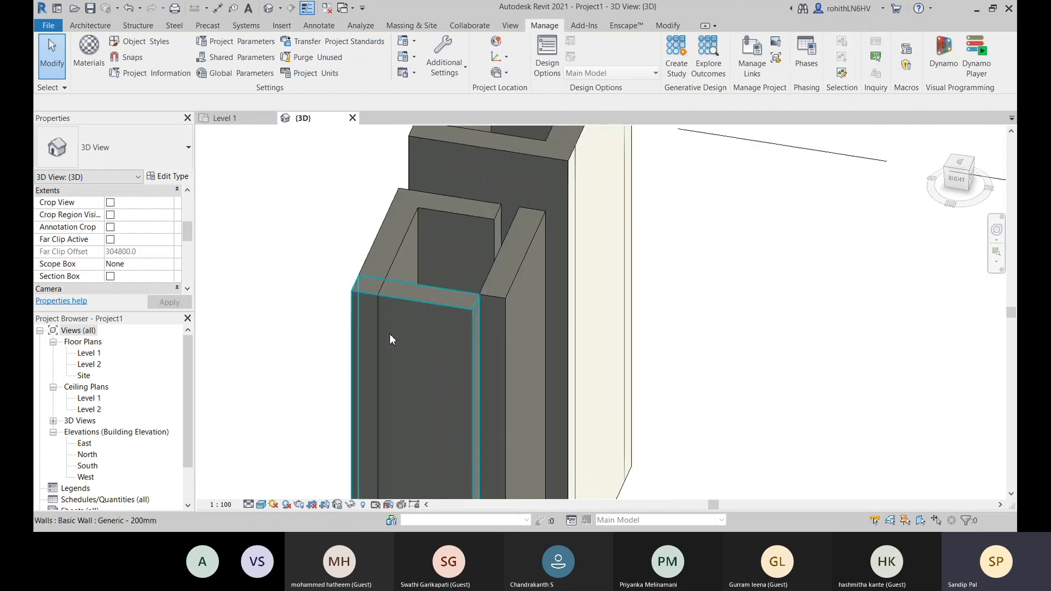
- Open the layer structure of the Generic - 200mm wall at the front of the smaller group, at its structure layer's material
scroll(449, 322, "down", 3)
scroll(423, 317, "down", 2)
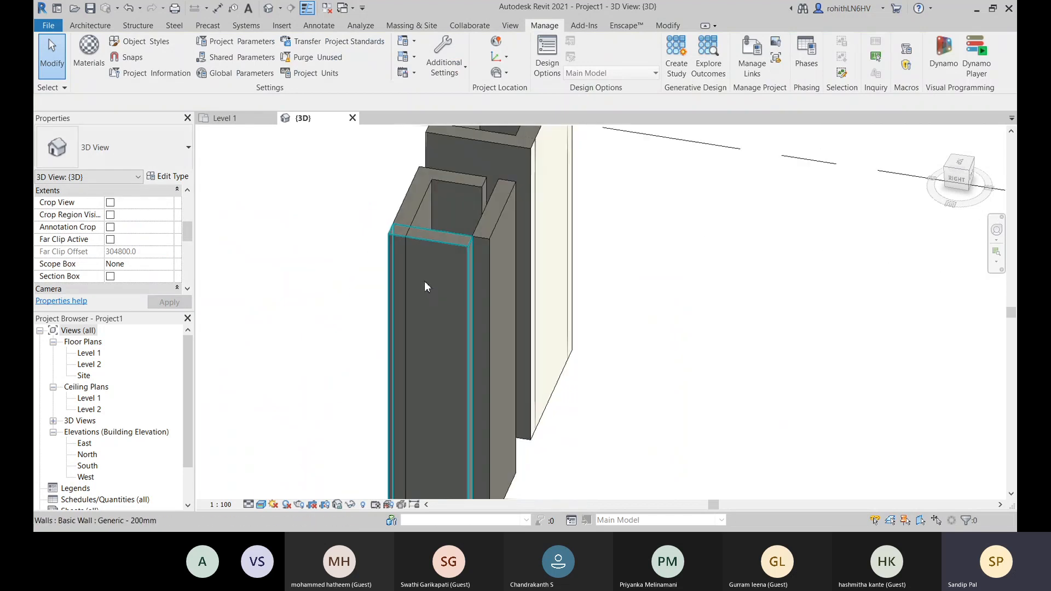
left_click(425, 262)
middle_click_drag(441, 319, 464, 259)
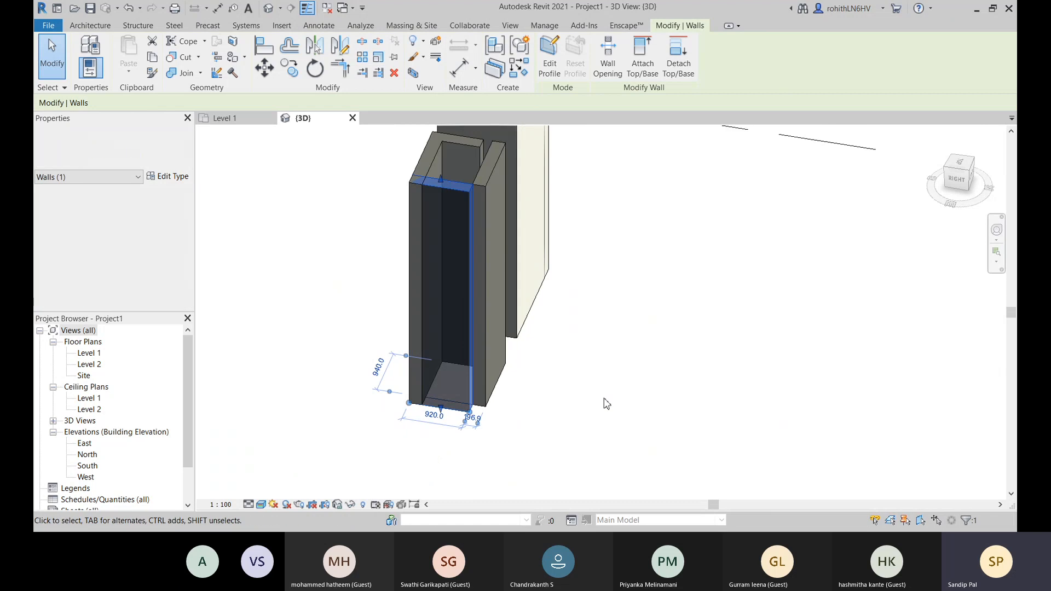
left_click(166, 178)
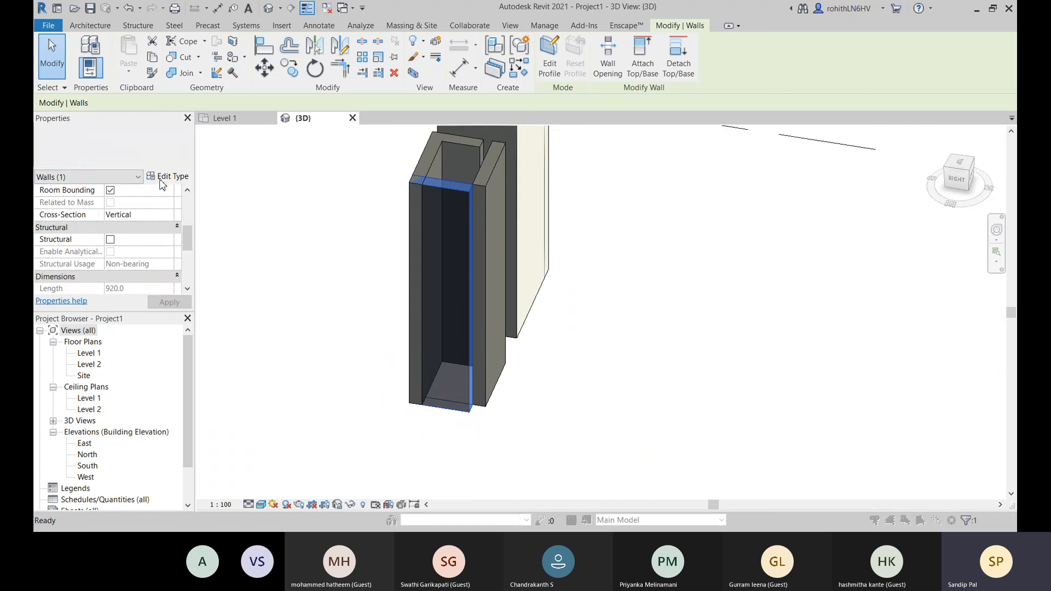
left_click(570, 187)
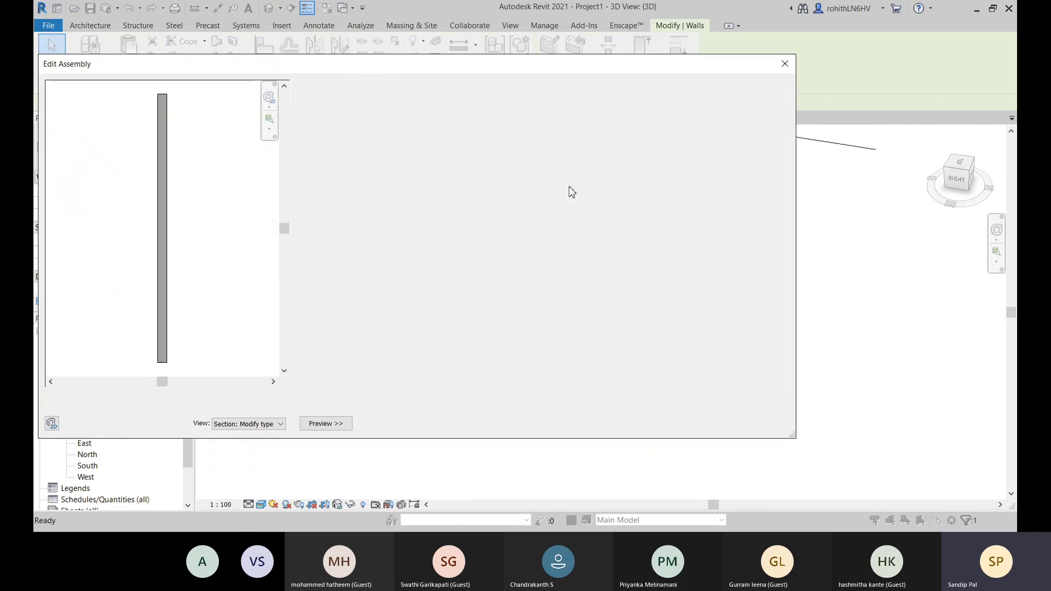
left_click(515, 186)
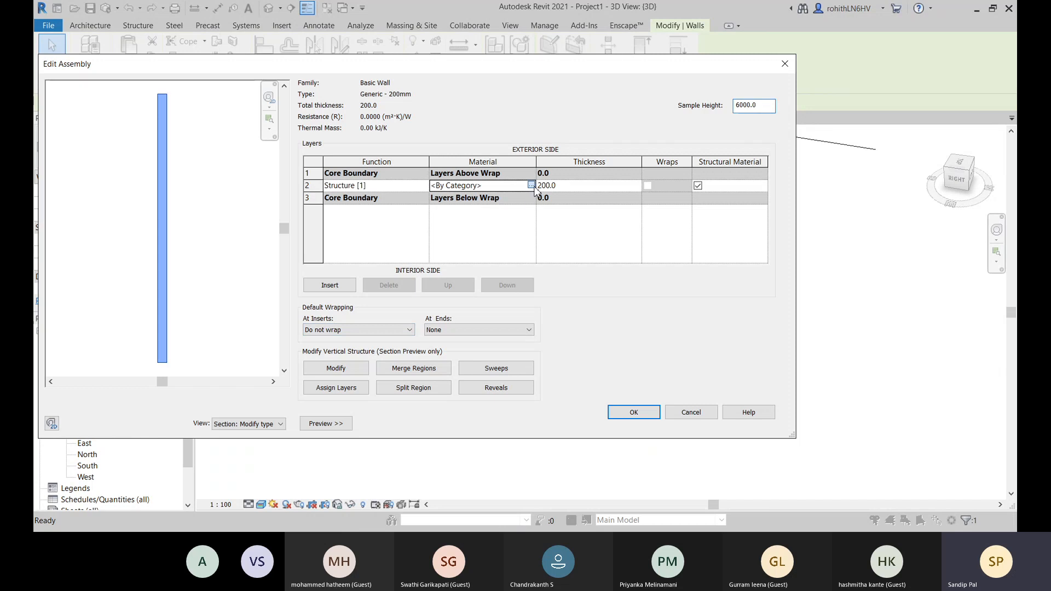
- Assign the Brick, Common material to the Generic - 200mm structure layer and apply the type changes
left_click(531, 185)
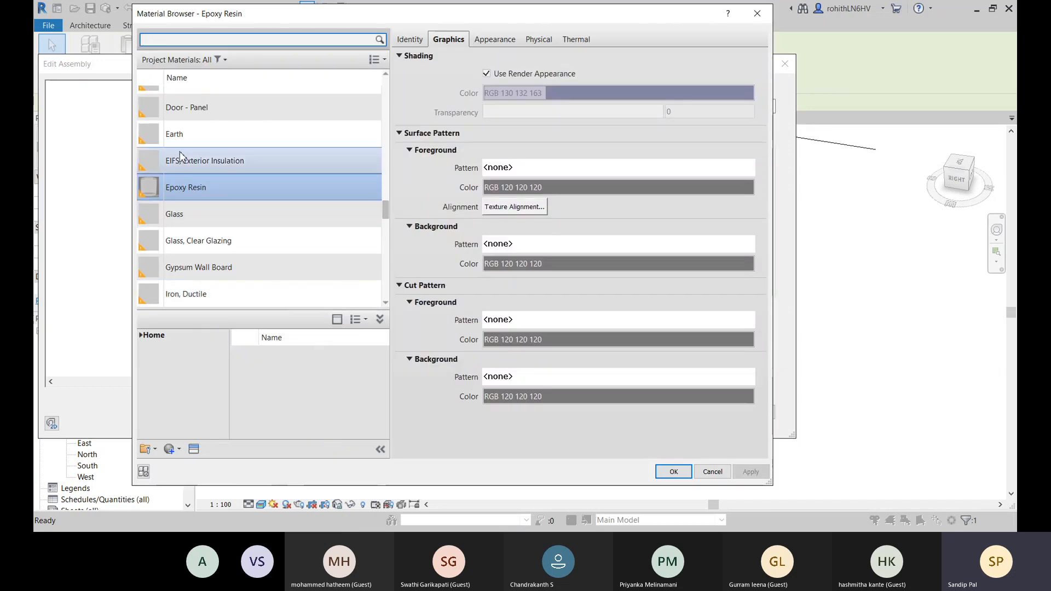
scroll(219, 186, "up", 10)
scroll(224, 183, "up", 3)
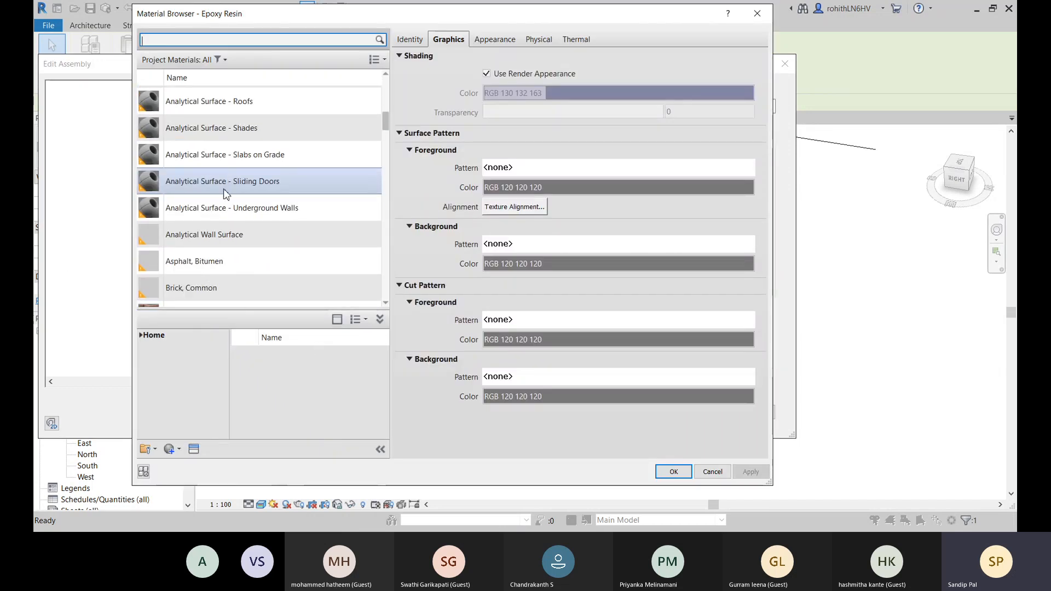
scroll(219, 246, "down", 1)
left_click(211, 239)
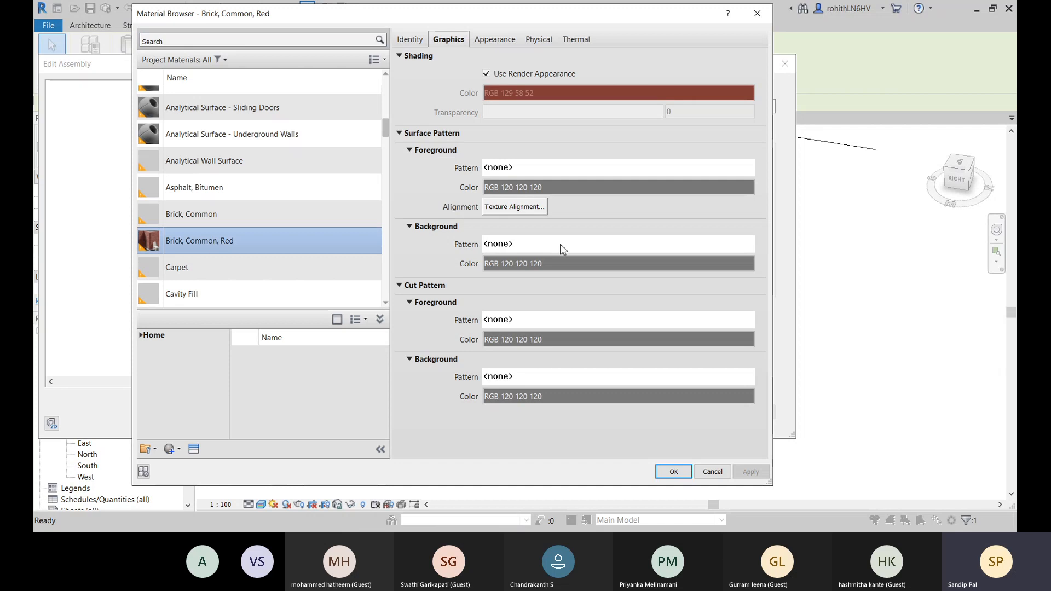
left_click(226, 219)
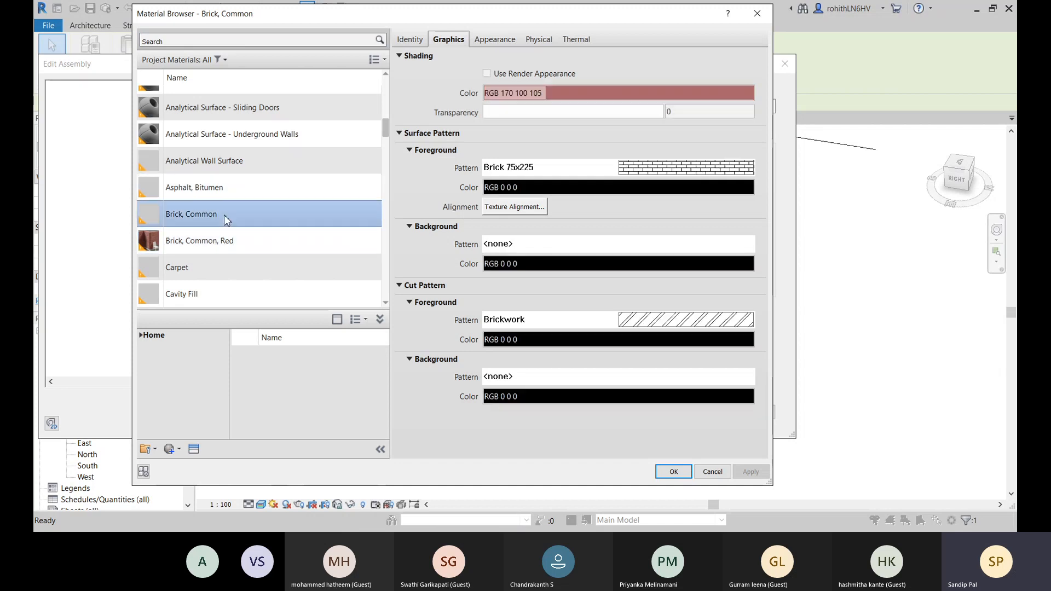
left_click(674, 472)
left_click(634, 412)
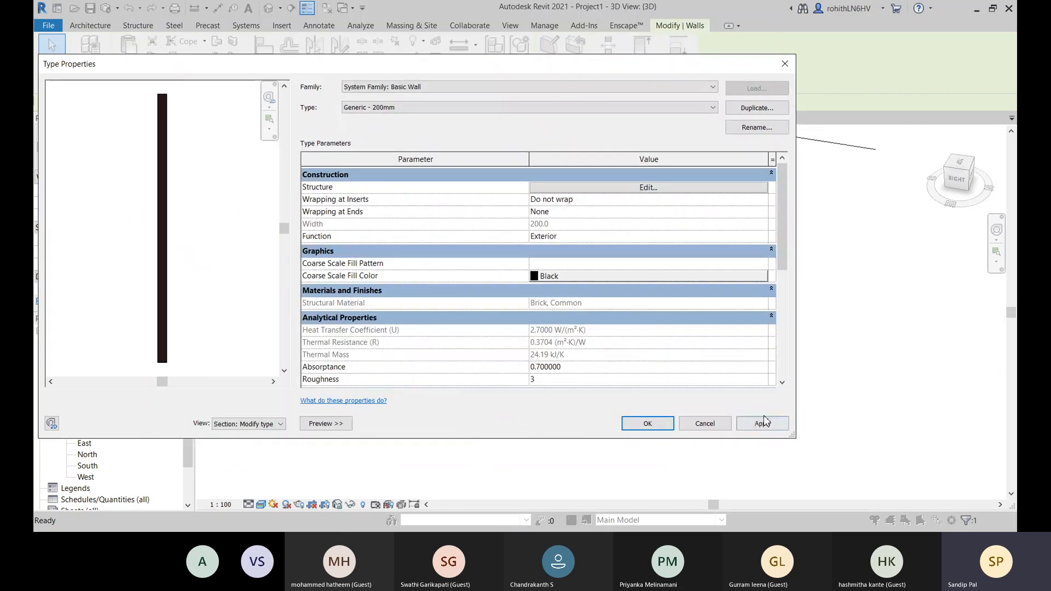
left_click(762, 424)
left_click(647, 423)
key("Escape")
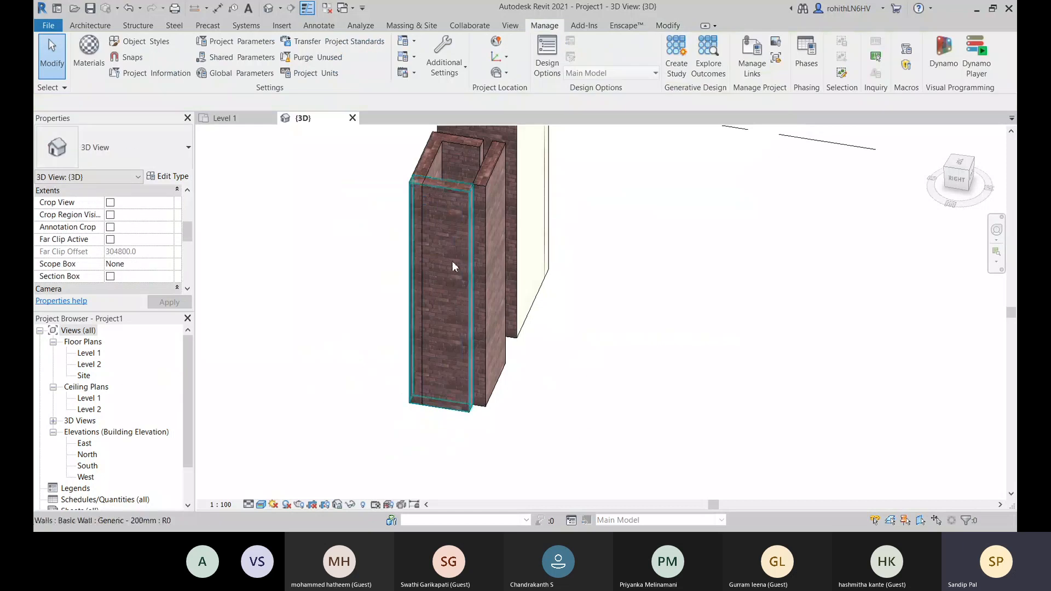
- Compare the EW-225mm wall's top with the surrounding brick walls and examine its layers in the type's section preview
scroll(480, 410, "up", 3)
scroll(479, 411, "up", 5)
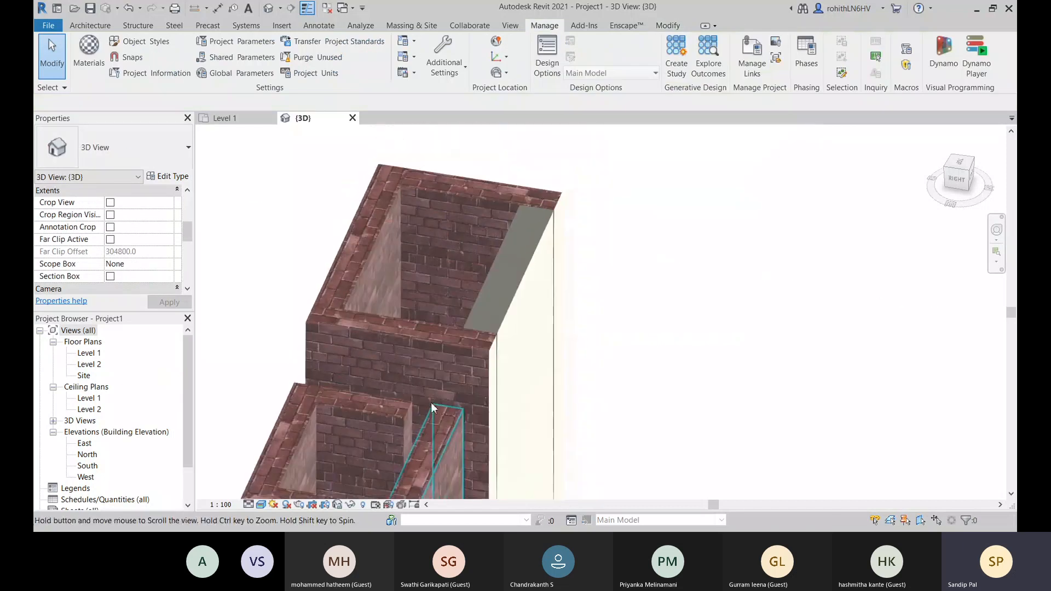
scroll(418, 295, "down", 2)
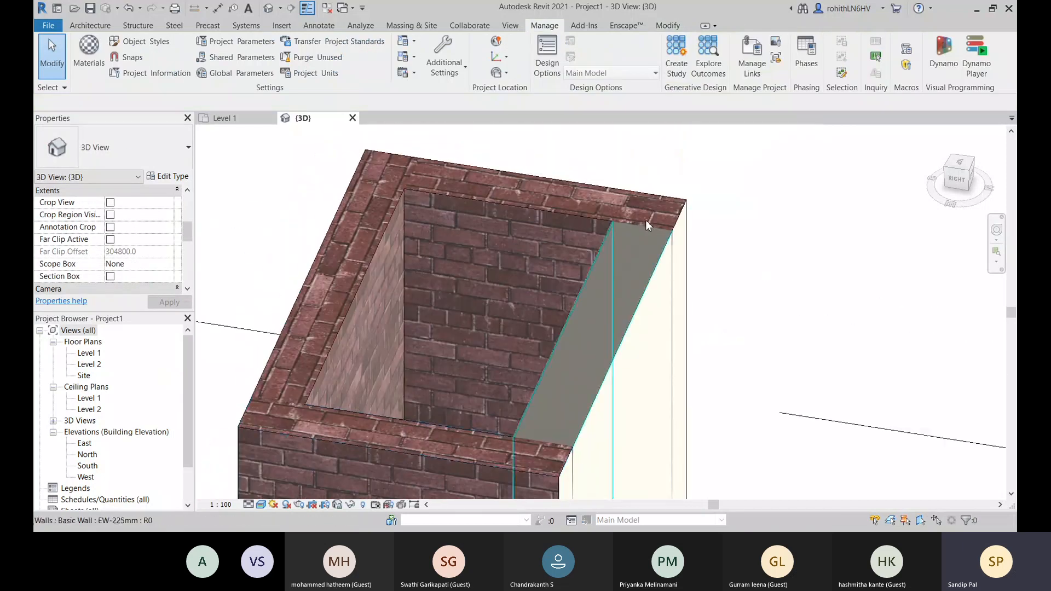
scroll(429, 290, "up", 2)
scroll(429, 290, "down", 3)
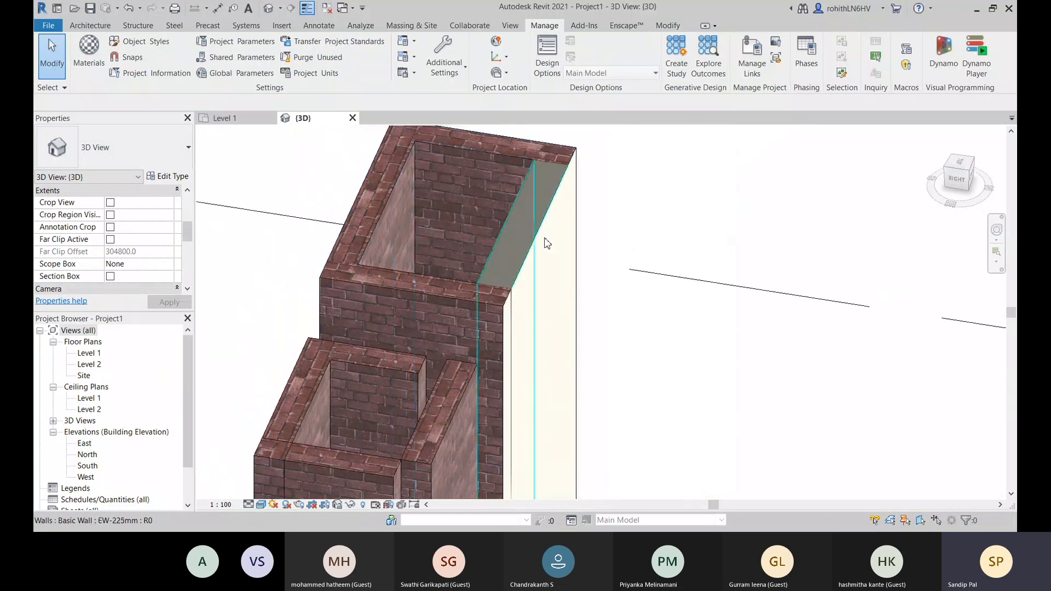
left_click(537, 219)
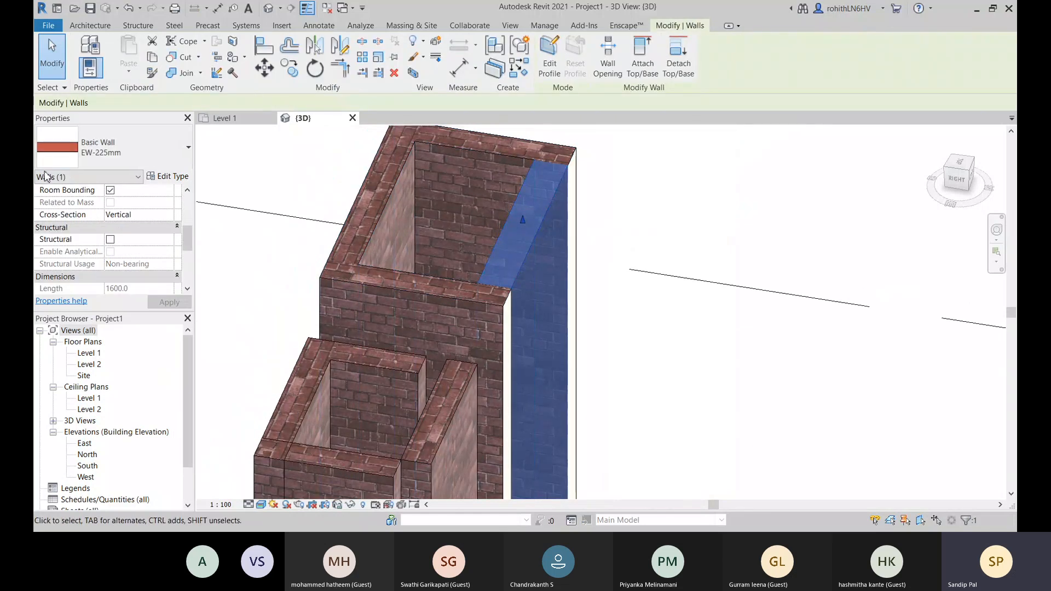
left_click(172, 176)
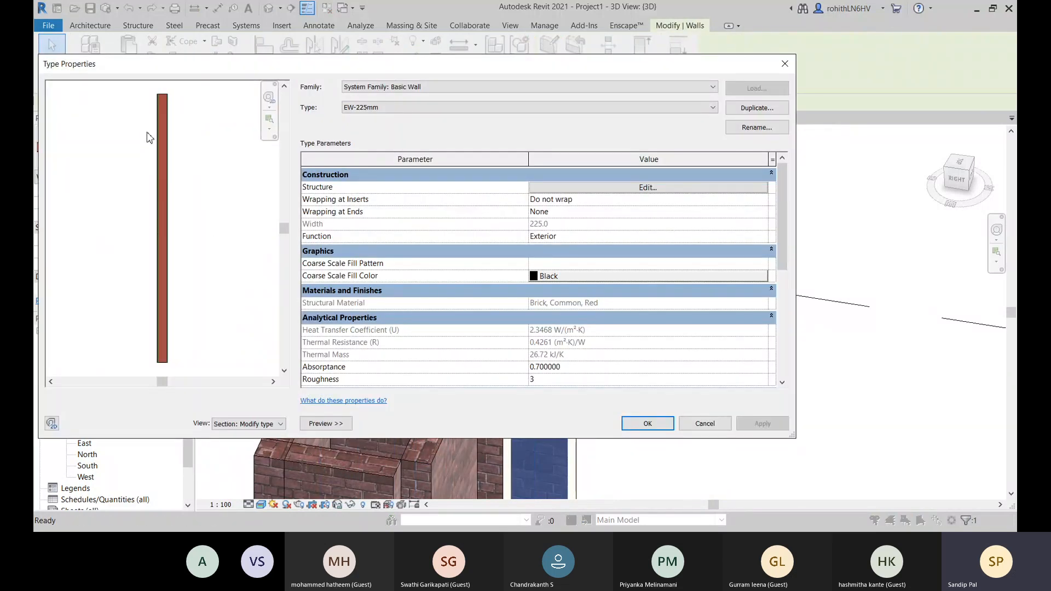
scroll(164, 97, "up", 4)
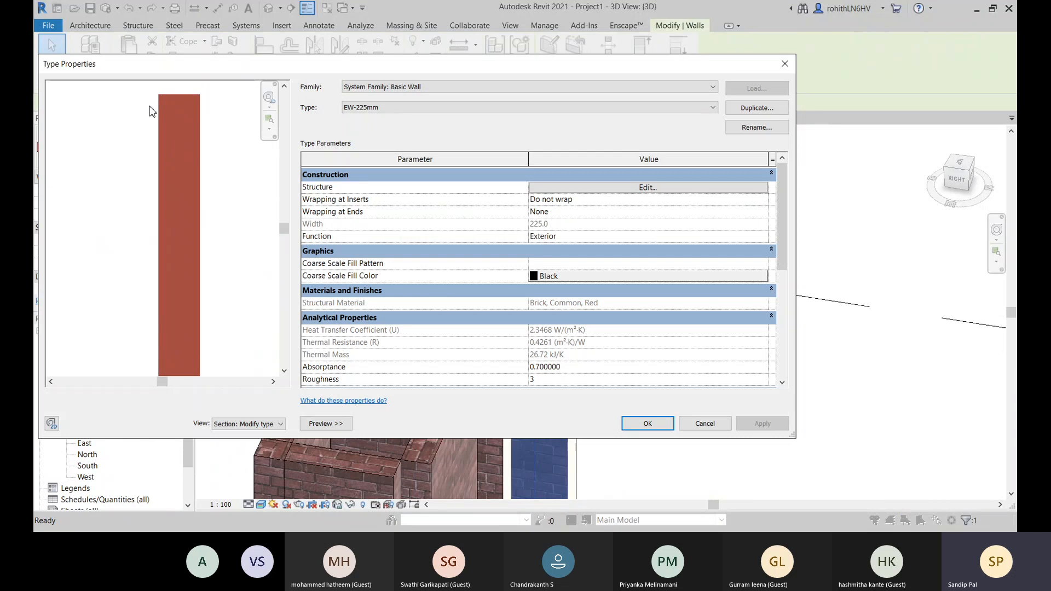
left_click(703, 426)
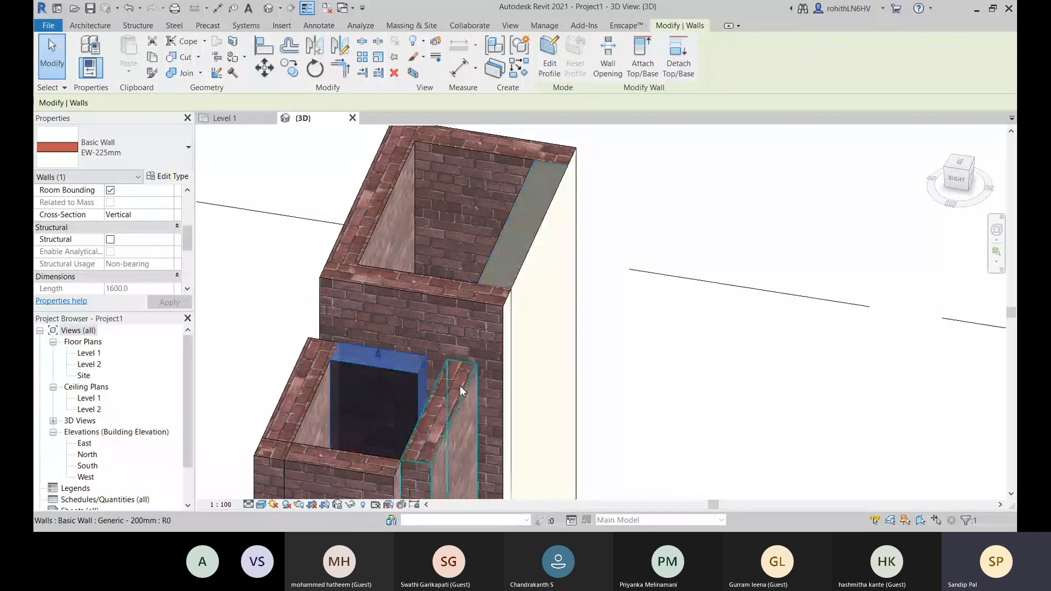
- Insert a new layer in the Generic - 200mm wall structure and place it outside the exterior core boundary
left_click(461, 391)
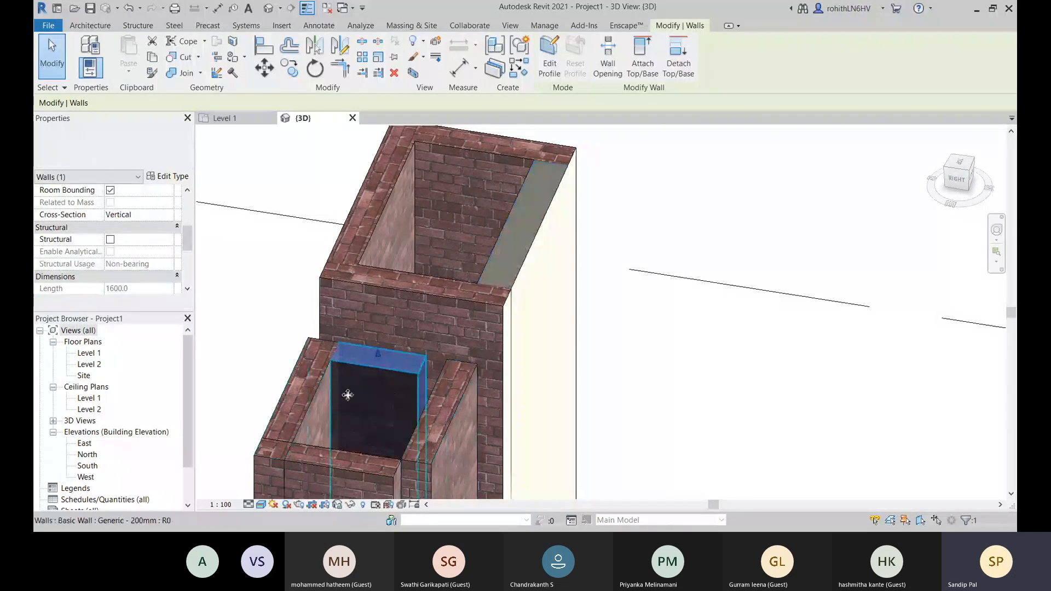
left_click(166, 177)
left_click(599, 189)
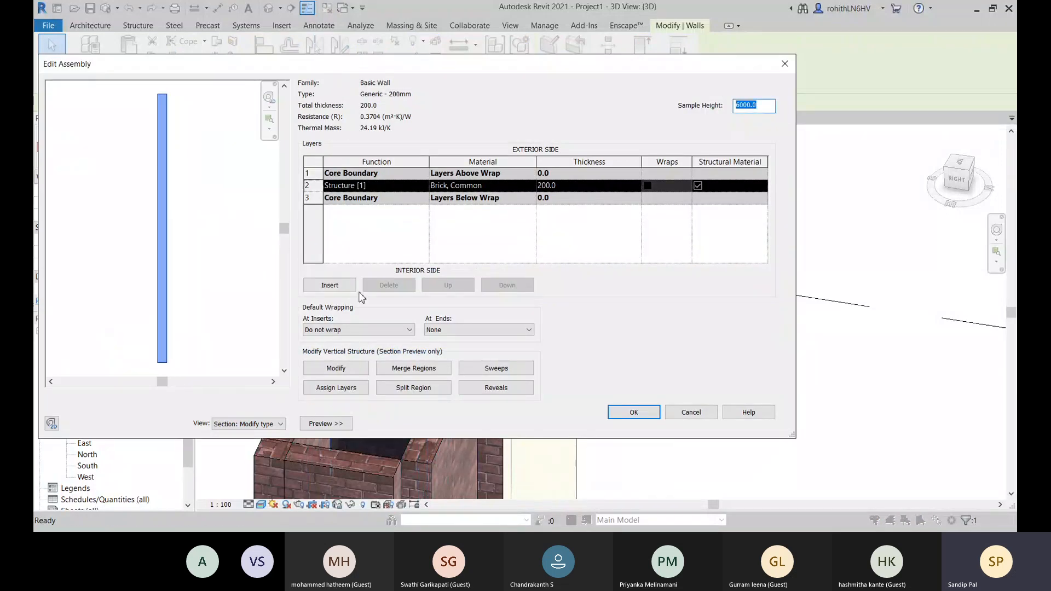
left_click(330, 285)
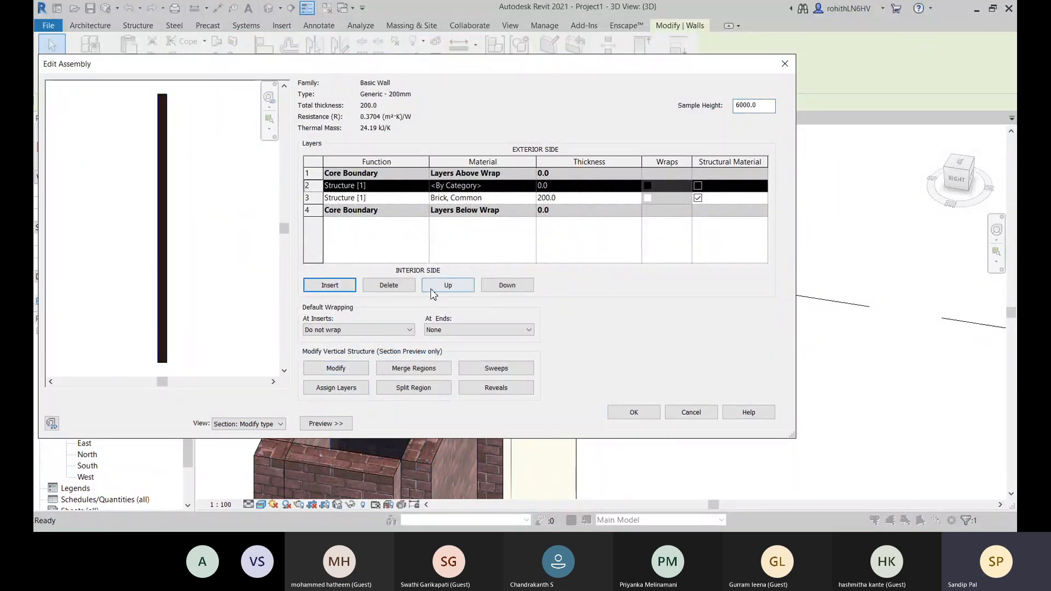
left_click(448, 287)
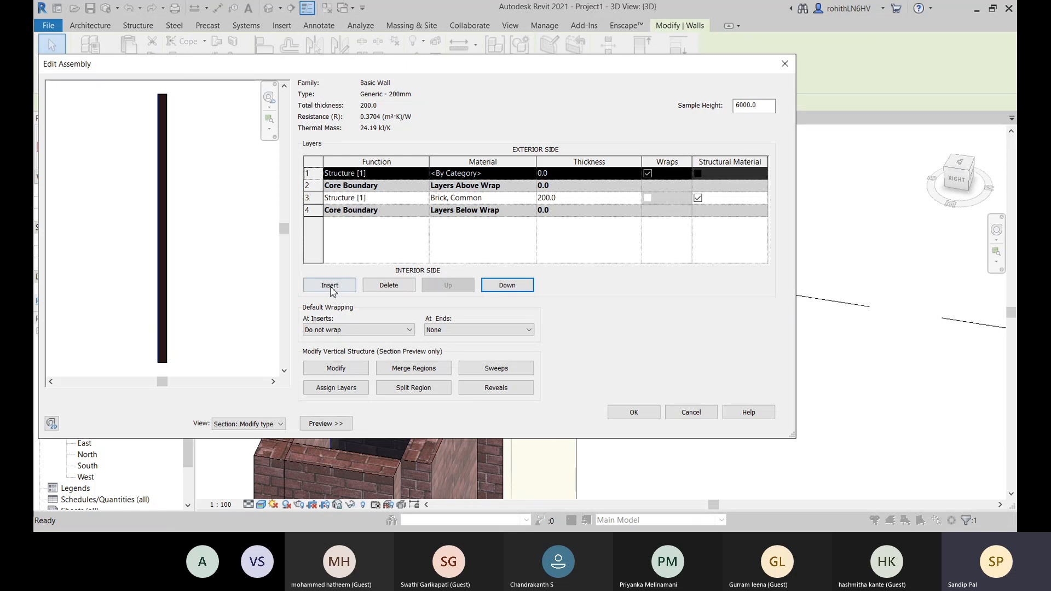
- Insert a second new layer in the Generic - 200mm structure and place it outside the interior core boundary
left_click(330, 286)
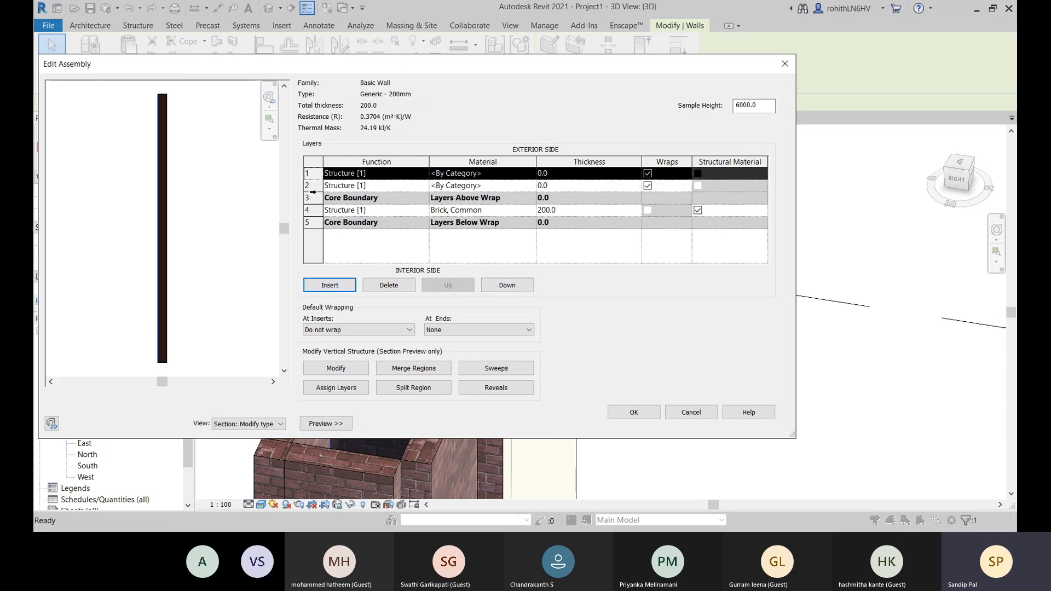
left_click(502, 285)
left_click(502, 286)
left_click(502, 286)
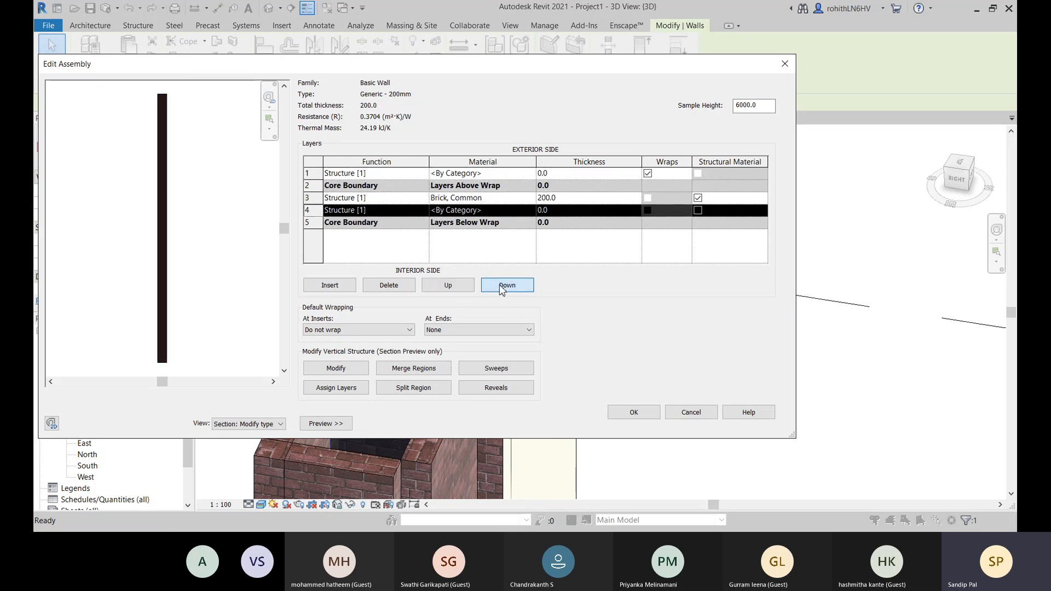
left_click(502, 286)
- Set the interior layer's function to Finish 2 [5] and the exterior layer's function to Finish 1 [4]
left_click(427, 224)
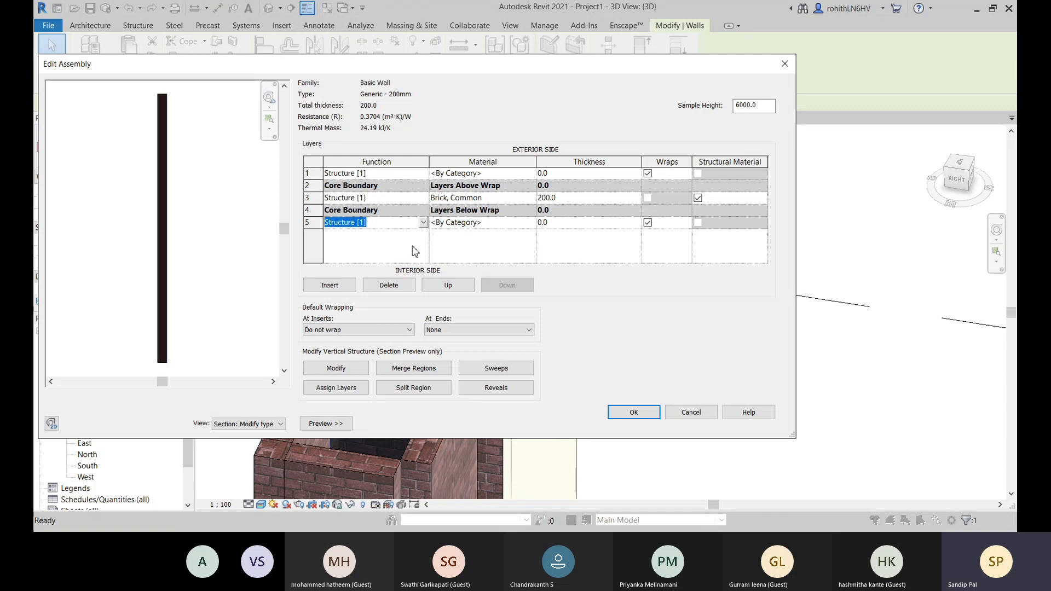
left_click(346, 277)
left_click(422, 175)
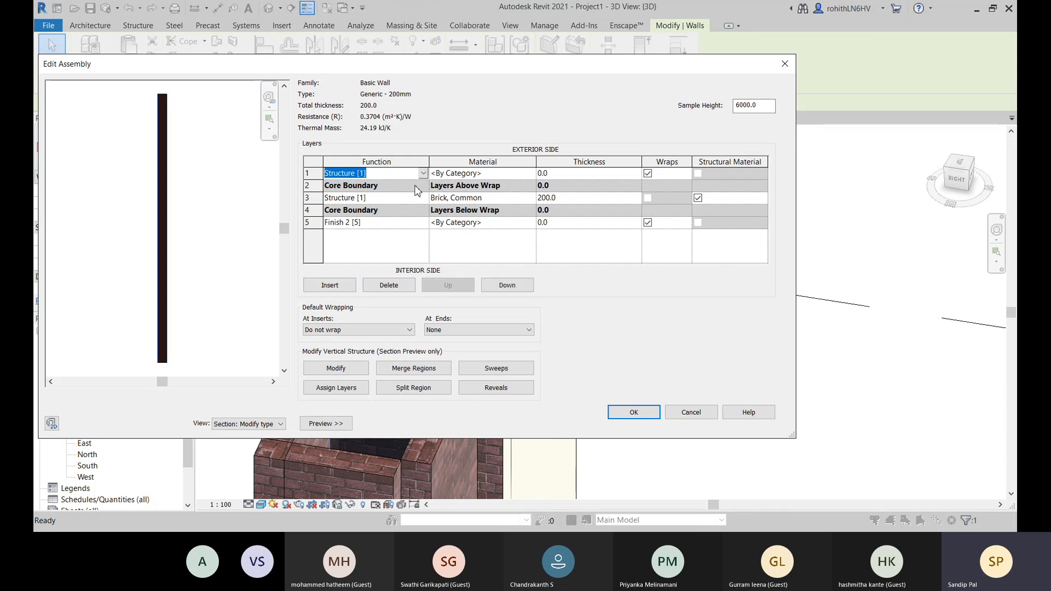
left_click(361, 218)
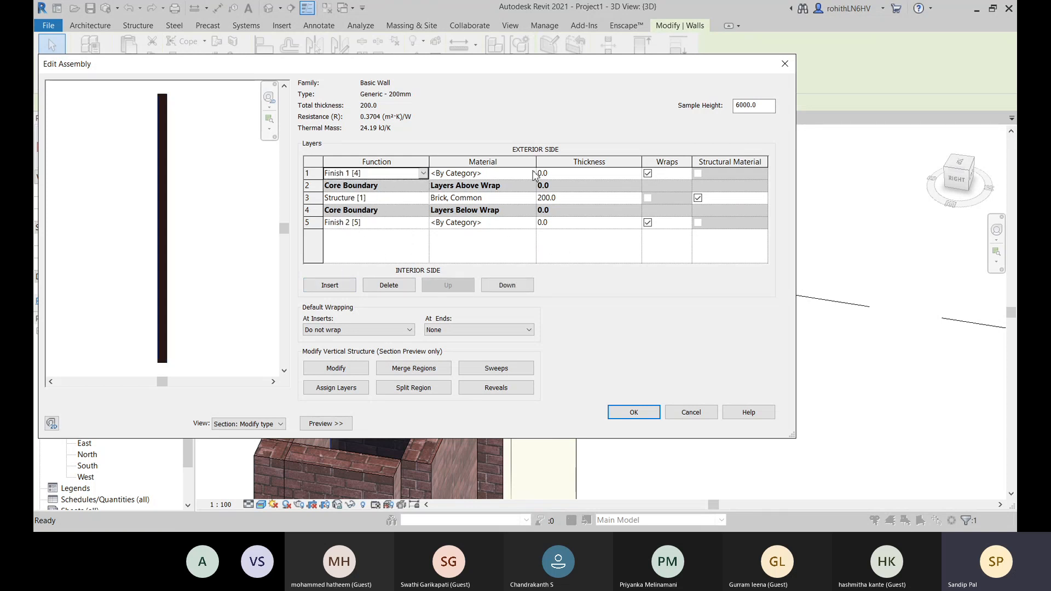
- Open the material selection for the exterior Finish 1 layer and look through the project materials
left_click(509, 173)
left_click(532, 173)
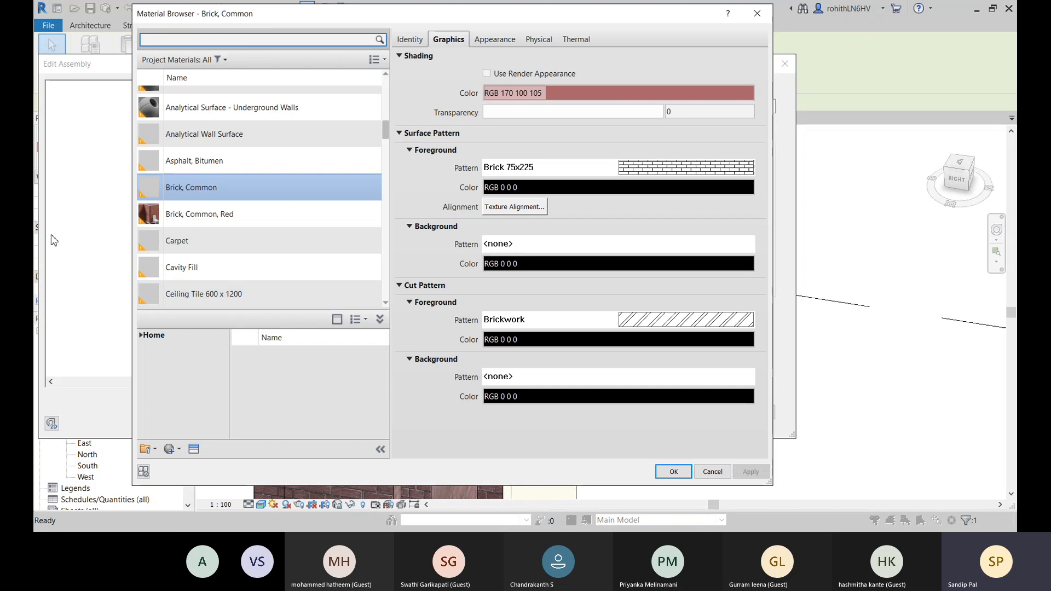
scroll(216, 208, "up", 6)
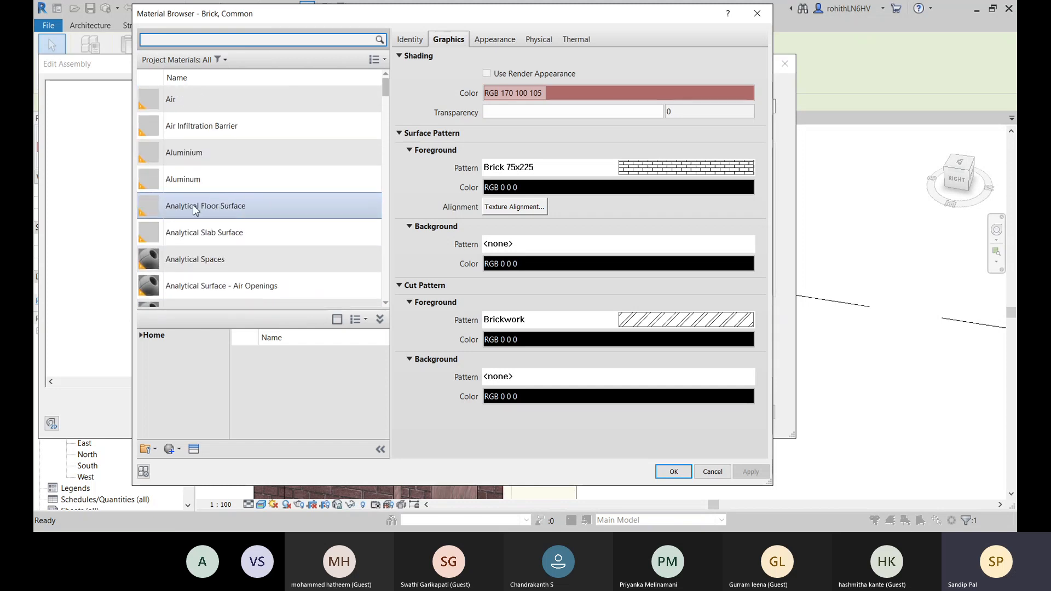
scroll(359, 162, "down", 8)
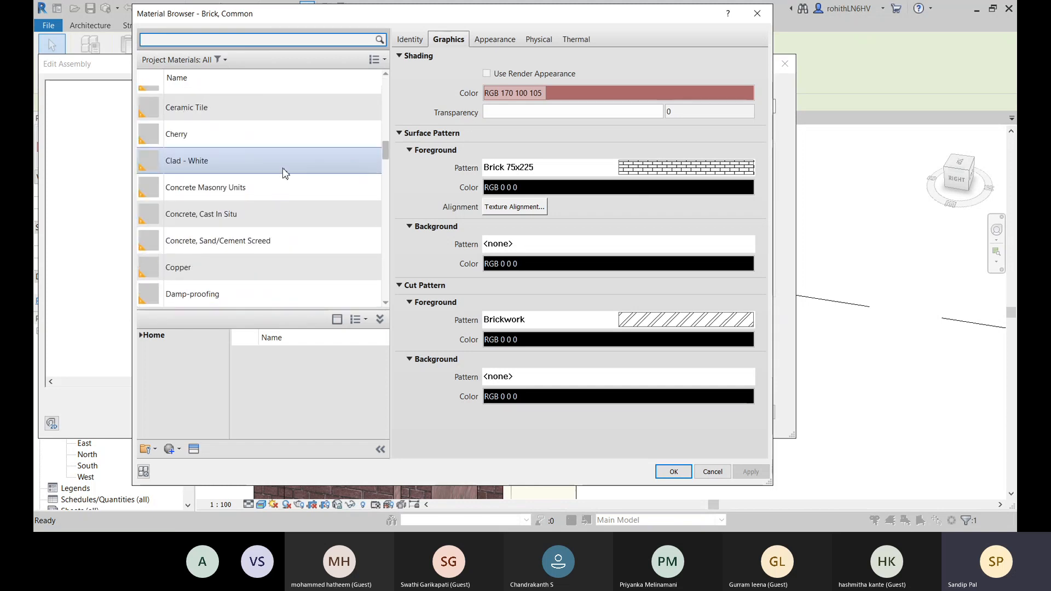
scroll(284, 173, "down", 10)
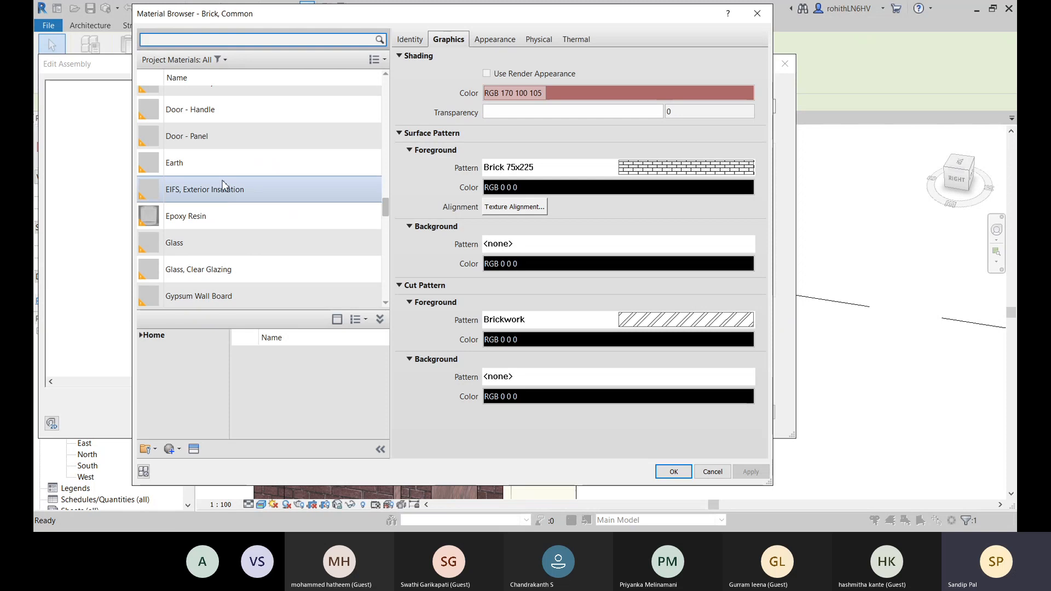
scroll(208, 214, "down", 7)
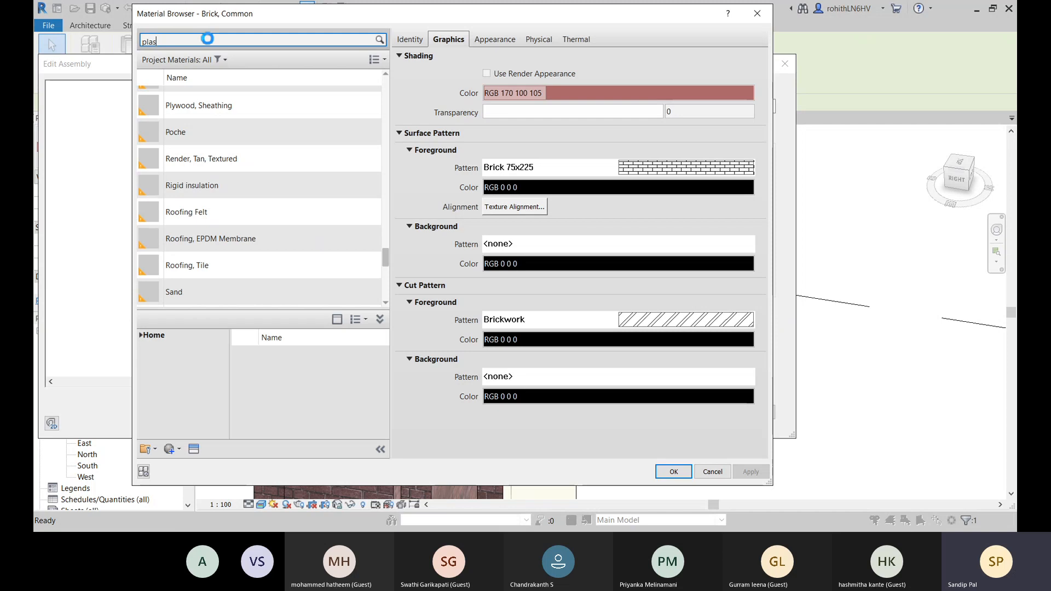
type("ter")
key("BackSpace")
key("BackSpace")
key("BackSpace")
key("BackSpace")
key("BackSpace")
key("BackSpace")
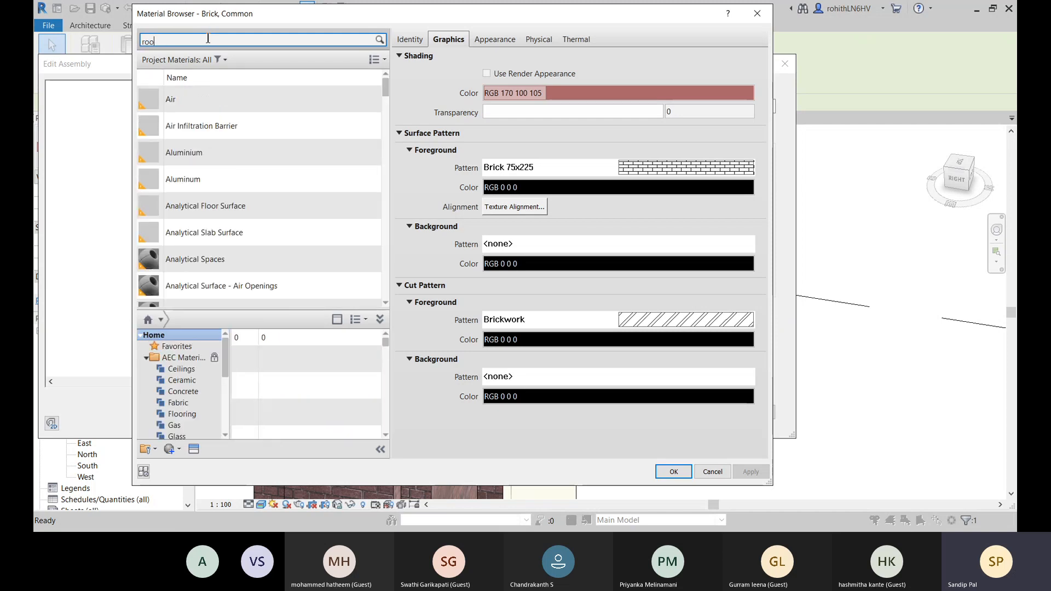
key("BackSpace")
key("BackSpace")
key("BackSpace")
- Search the materials for "memb" and assign Roofing, EPDM Membrane to the exterior layer
type("me")
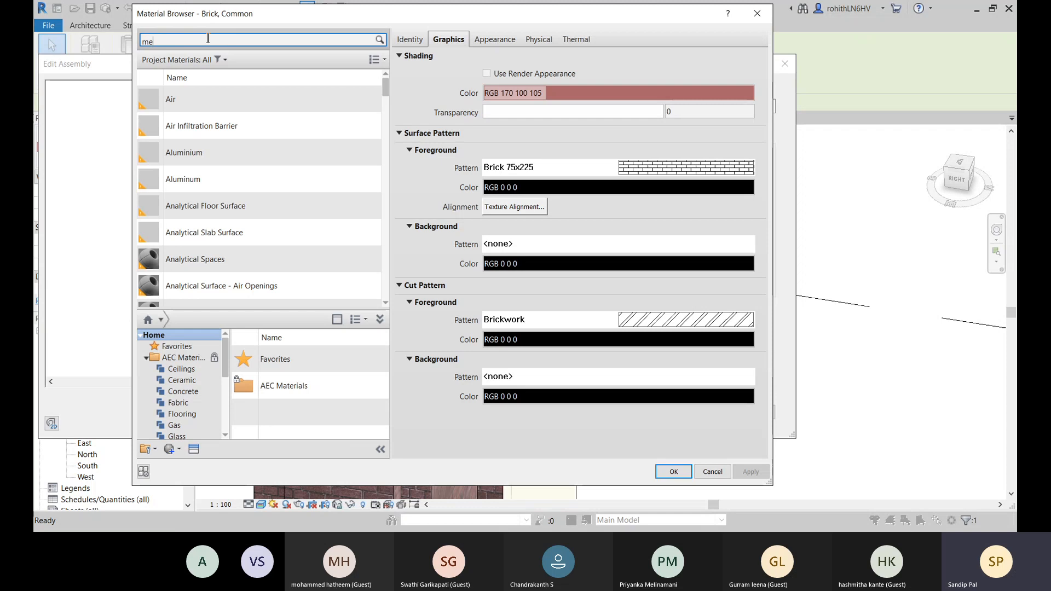
type("mb")
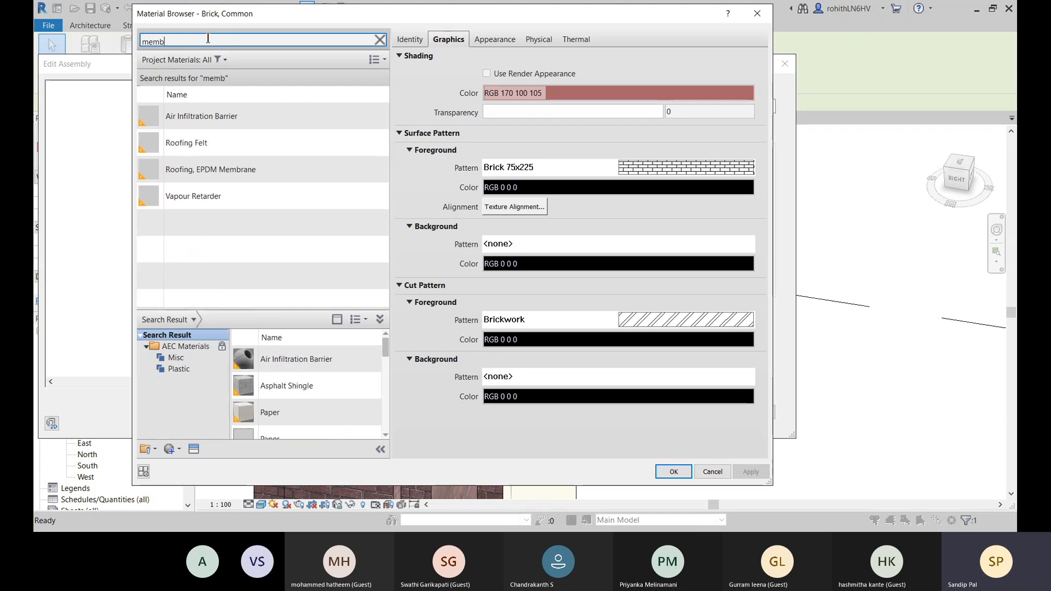
left_click(166, 175)
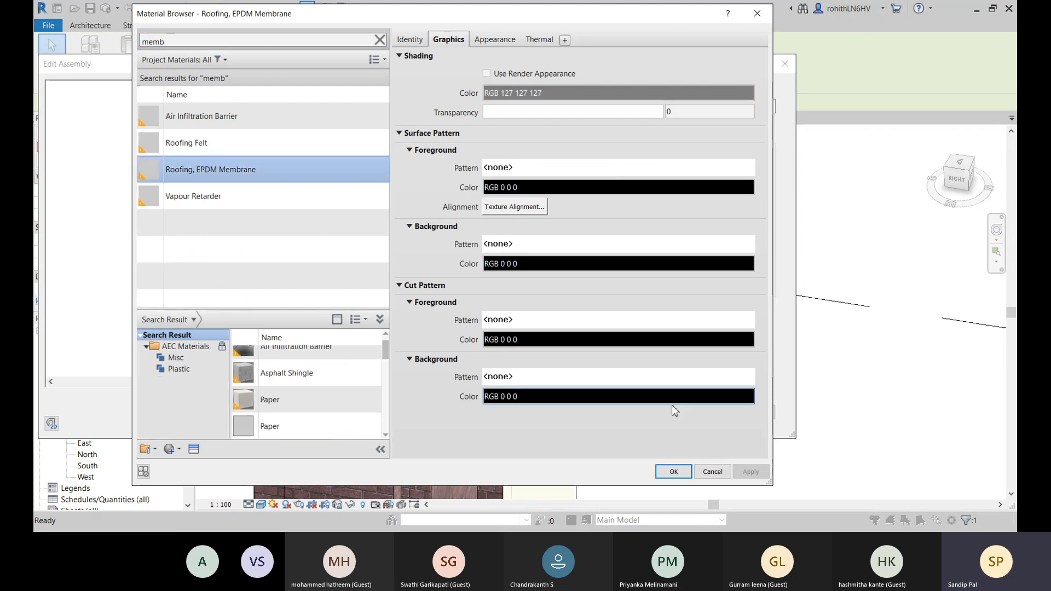
left_click(674, 472)
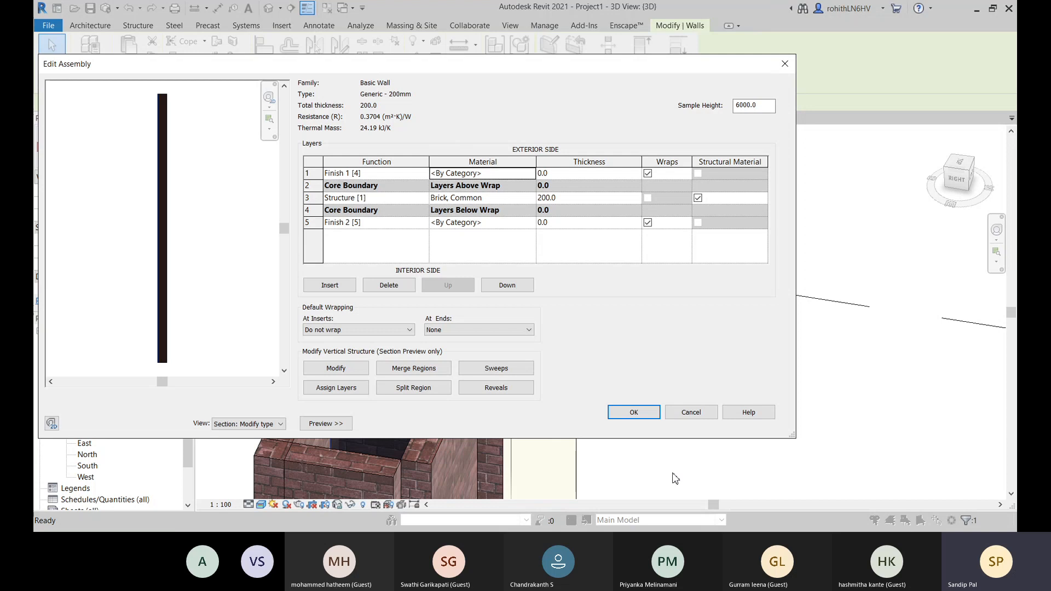
- Assign Roofing, EPDM Membrane to the interior Finish 2 layer and try to confirm the layer structure
left_click(530, 224)
left_click(531, 222)
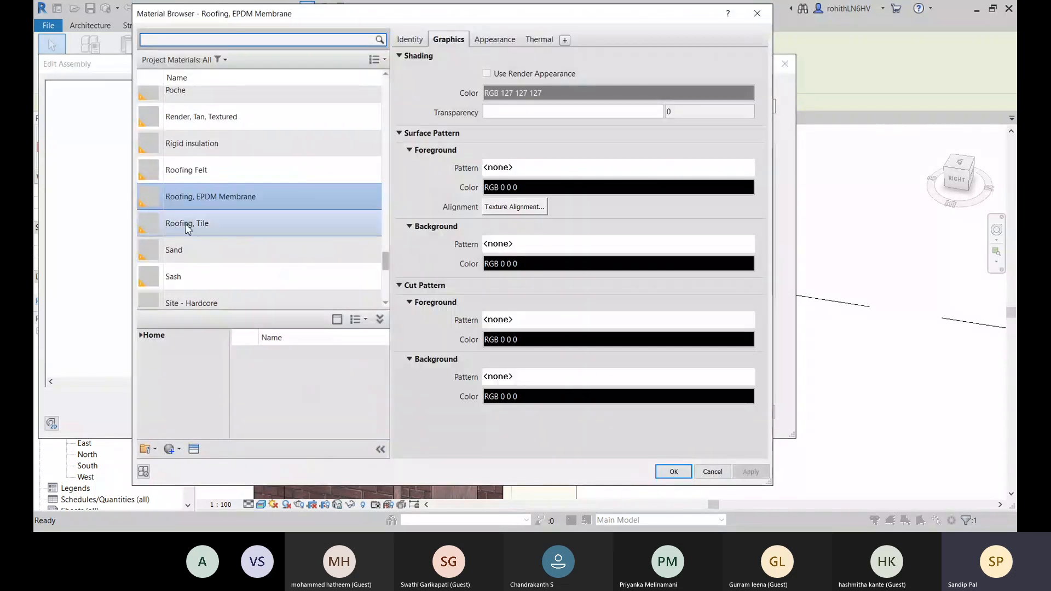
left_click(673, 472)
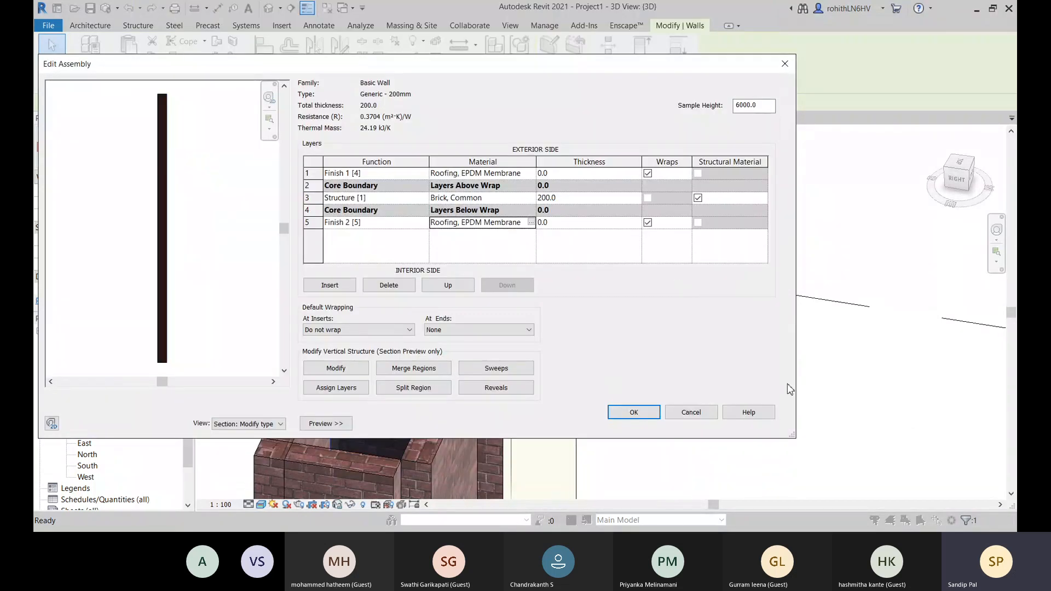
left_click(615, 415)
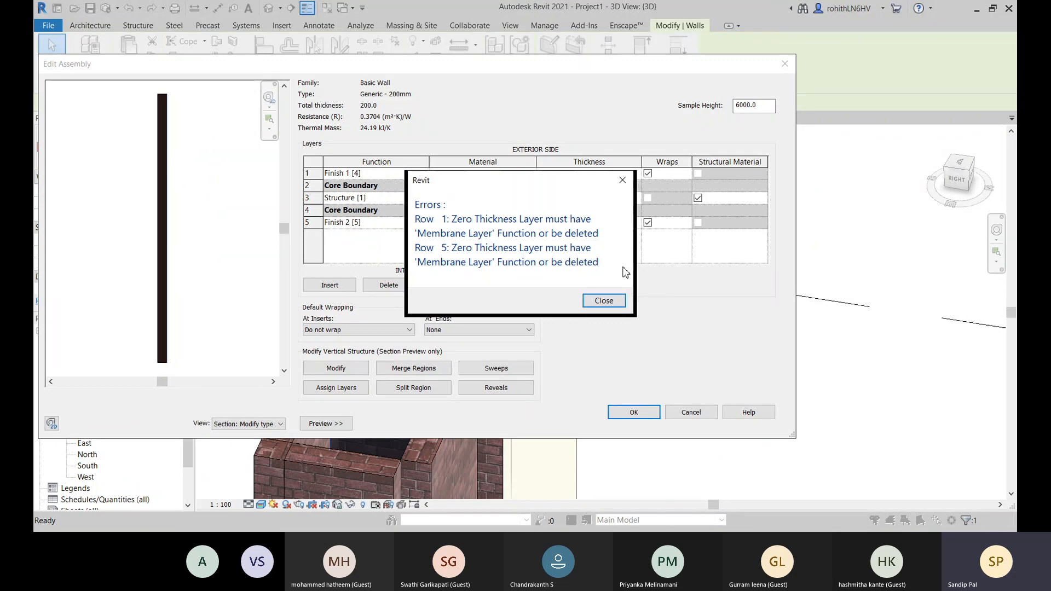
left_click(604, 301)
- Set the function of both the interior and exterior layers to Membrane Layer and apply the type changes
left_click(424, 225)
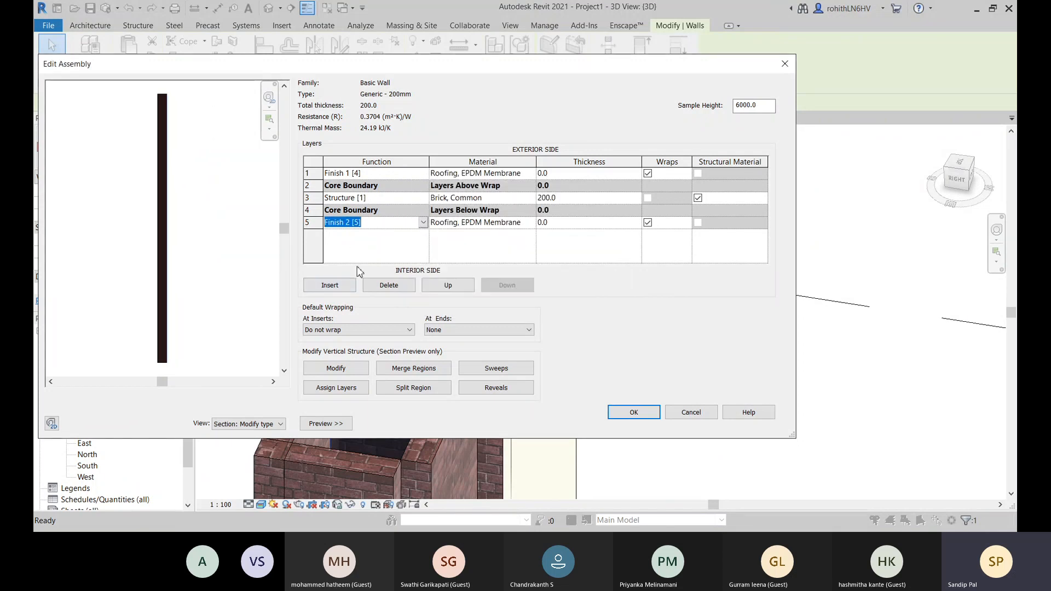
left_click(351, 288)
left_click(422, 177)
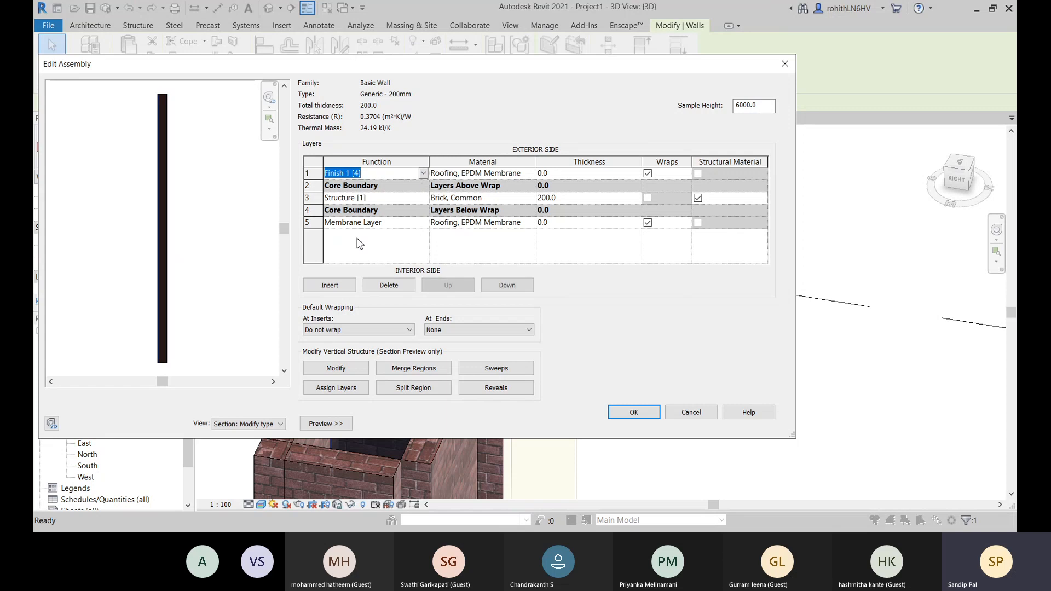
left_click(352, 245)
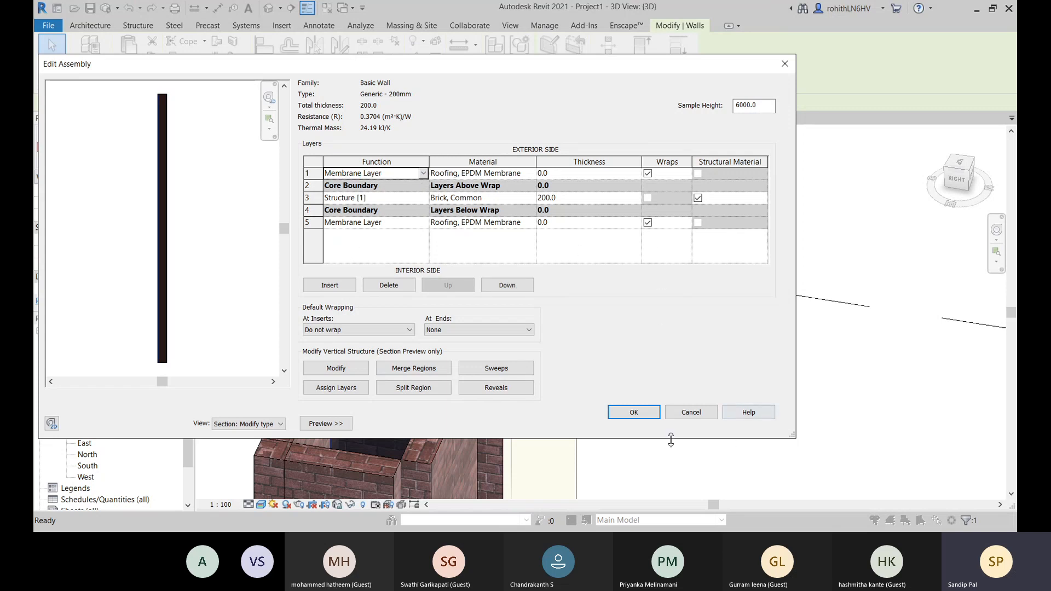
left_click(633, 412)
left_click(762, 425)
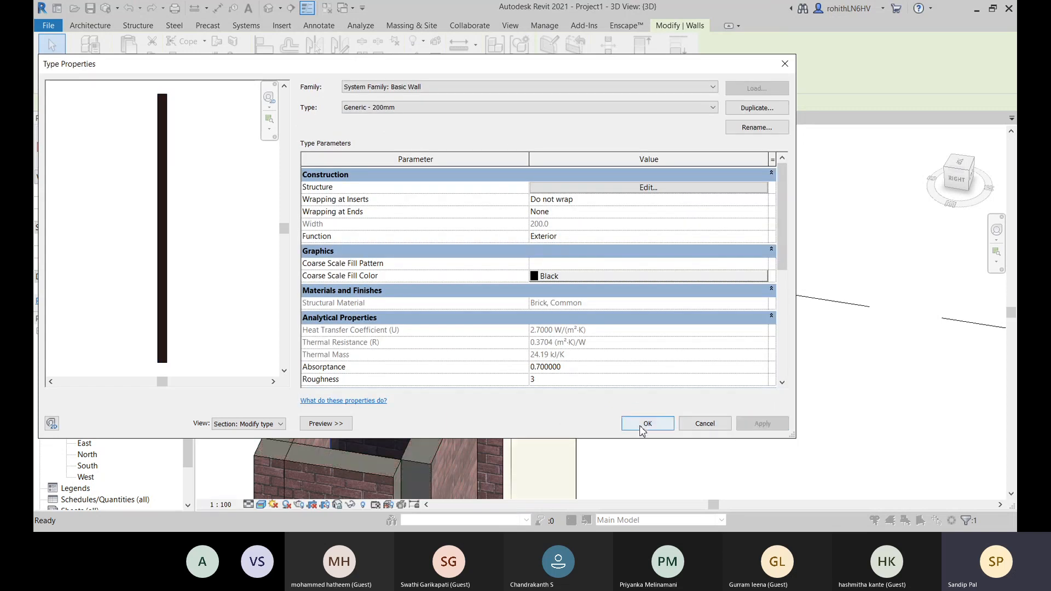
left_click(646, 424)
- Inspect the tops of the Generic - 200mm walls, then open the front wall's layer structure
scroll(699, 371, "up", 5)
key("Escape")
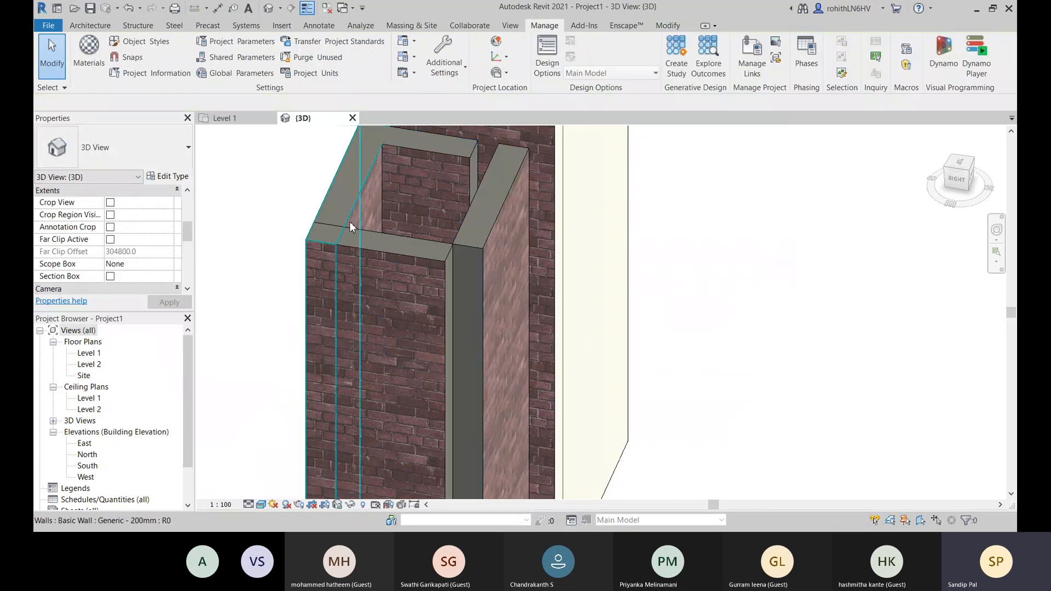
scroll(351, 228, "up", 3)
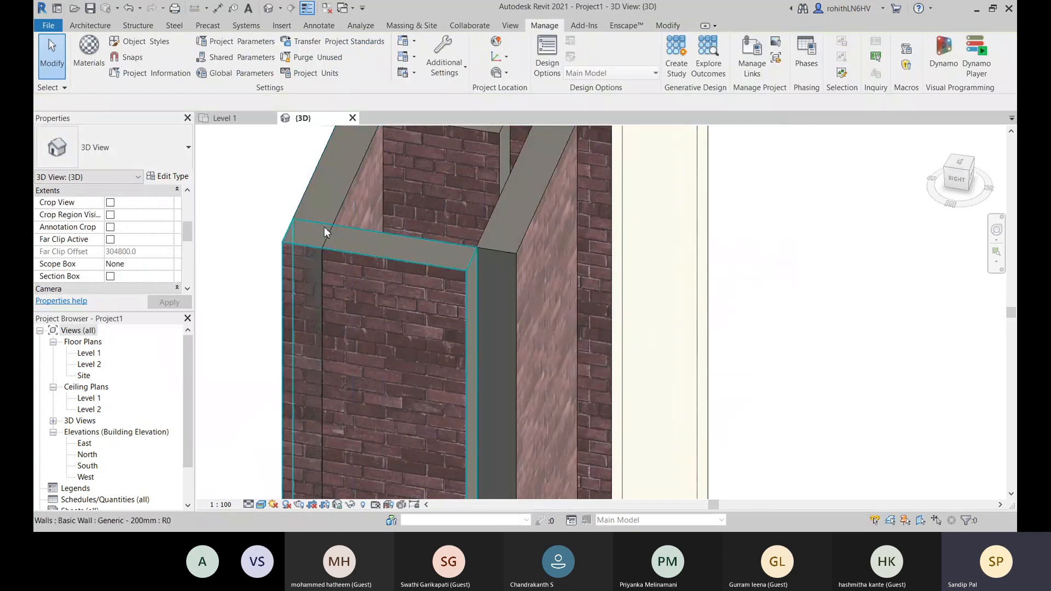
scroll(319, 230, "up", 3)
scroll(404, 218, "down", 4)
left_click(421, 244)
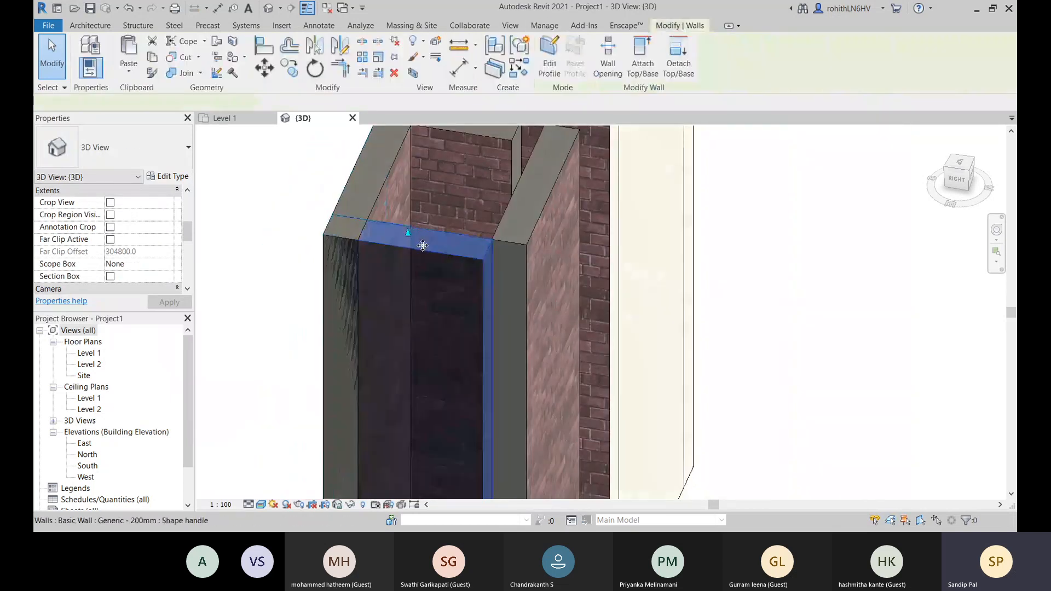
middle_click_drag(218, 297, 255, 296)
left_click(166, 178)
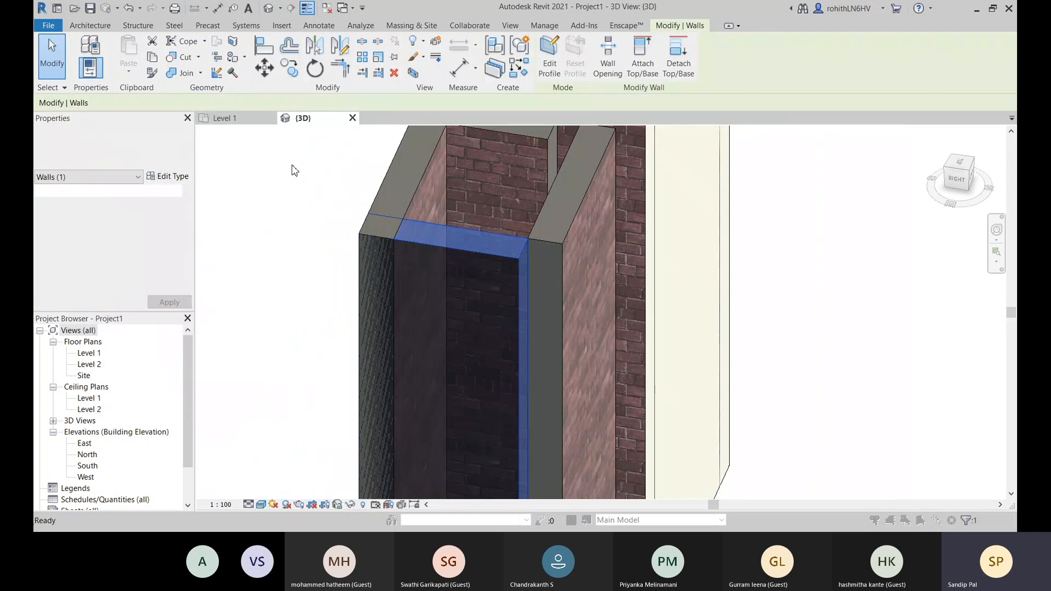
left_click(593, 189)
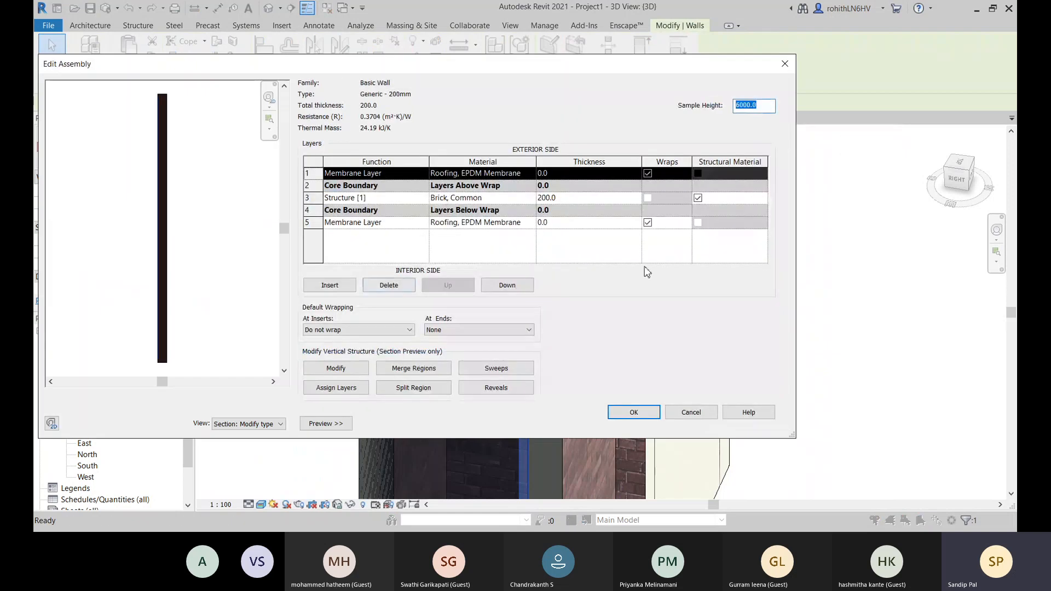
- Turn off Wraps for both membrane layers and apply the changes to the Generic - 200mm type
left_click(648, 173)
left_click(648, 222)
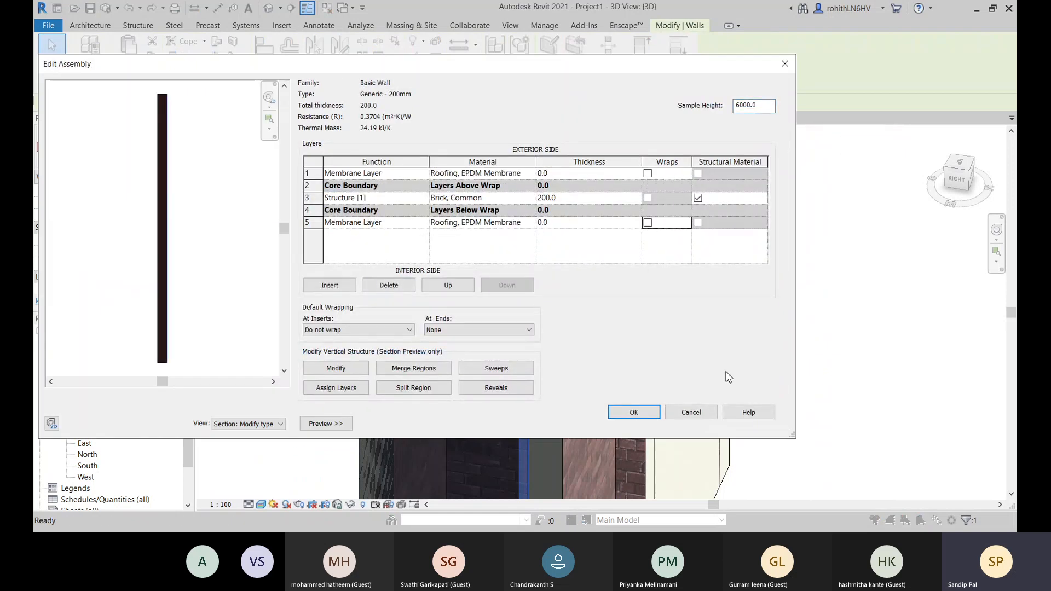
left_click(654, 417)
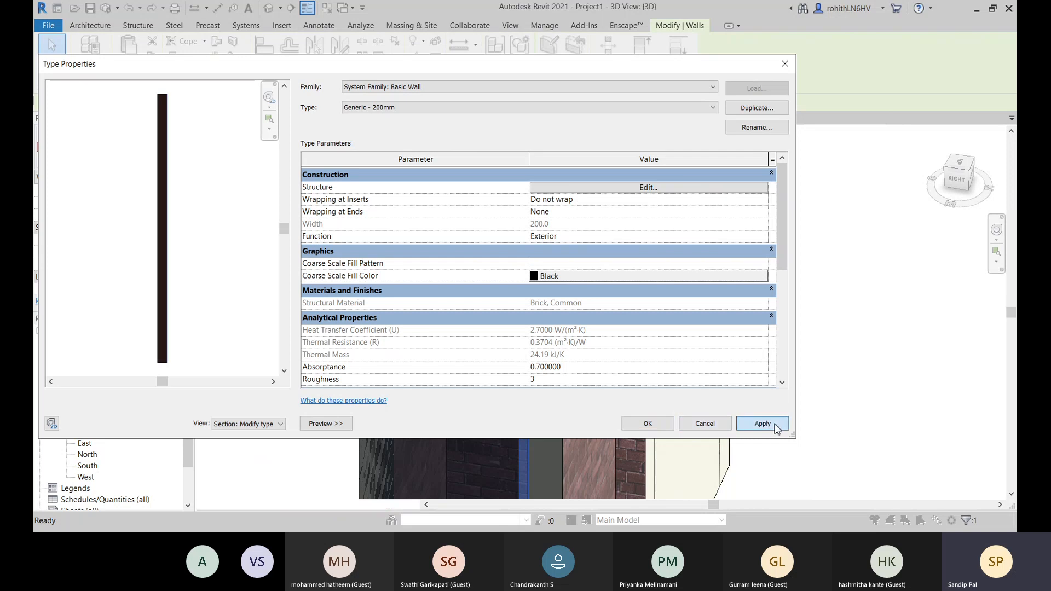
left_click(772, 424)
left_click(625, 428)
left_click(746, 413)
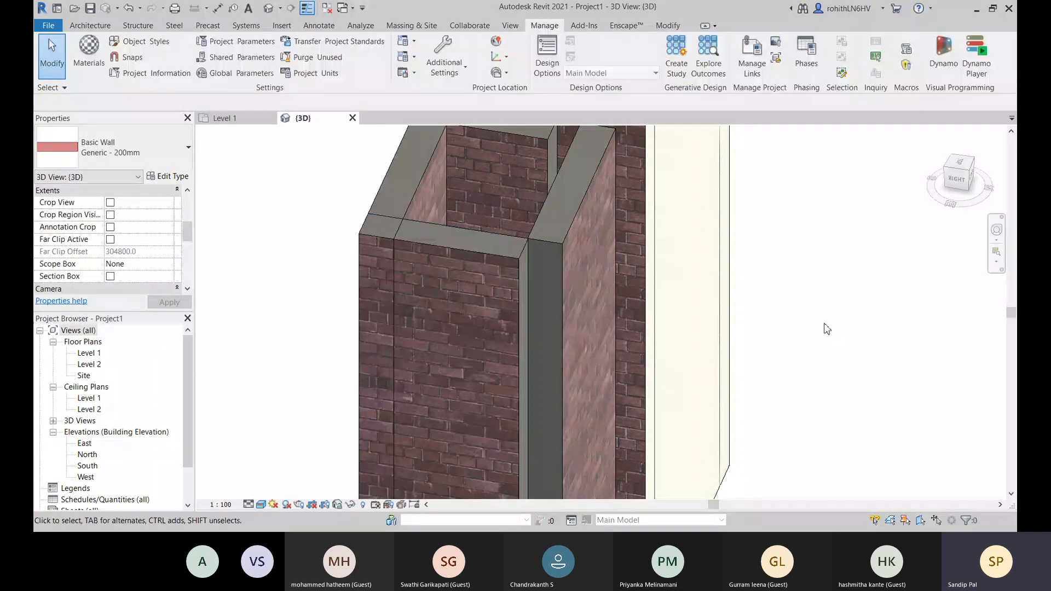
- Open the Roofing, EPDM Membrane material of the Generic - 200mm side wall's interior membrane layer for editing
scroll(518, 229, "up", 2)
middle_click_drag(525, 231, 442, 319)
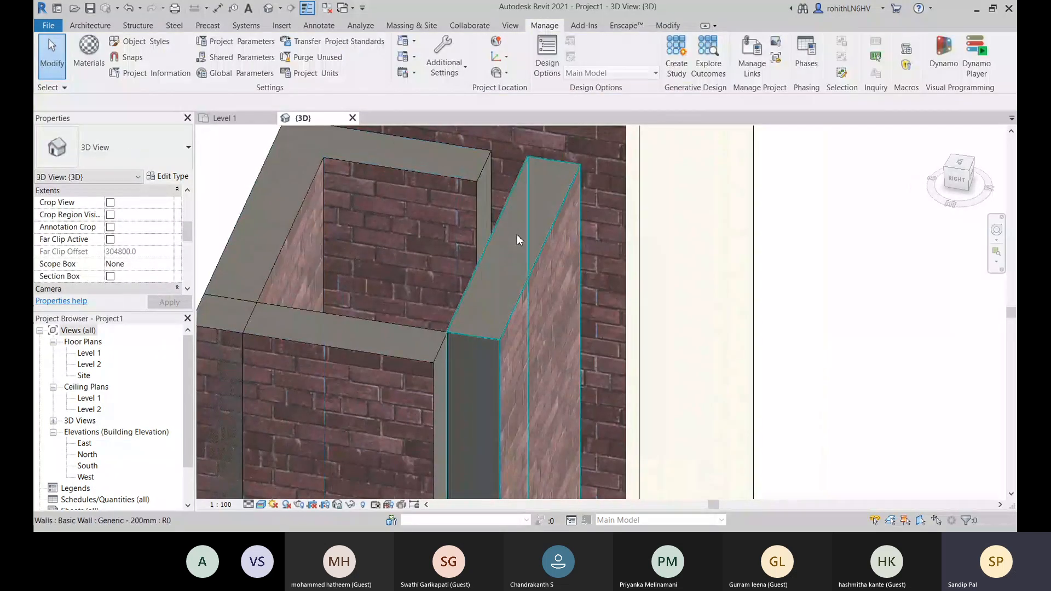
scroll(517, 235, "up", 1)
middle_click_drag(487, 242, 637, 393)
middle_click_drag(440, 270, 590, 237)
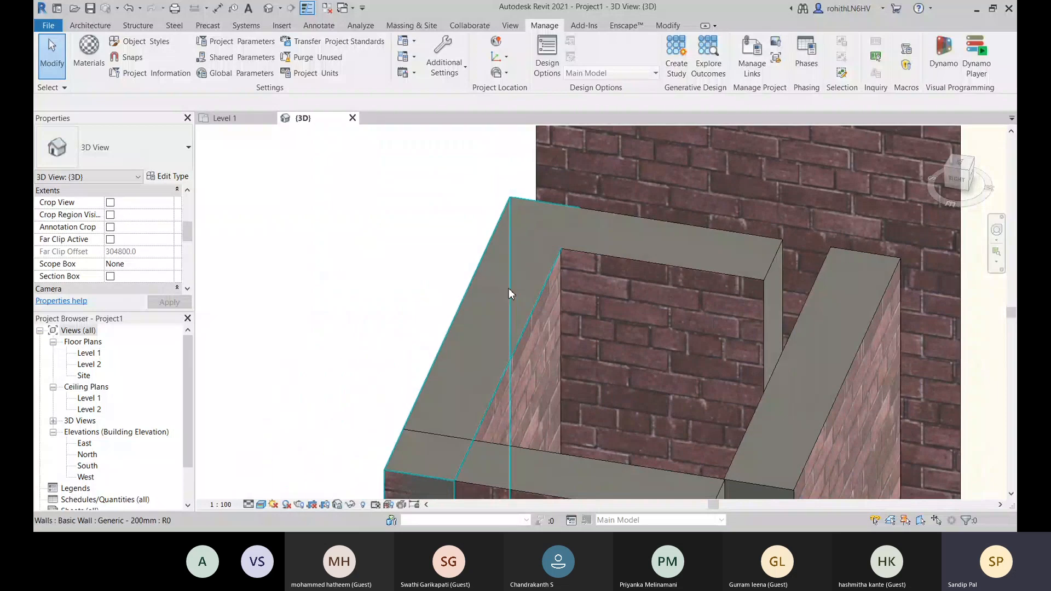
left_click(448, 364)
middle_click_drag(448, 364, 449, 208)
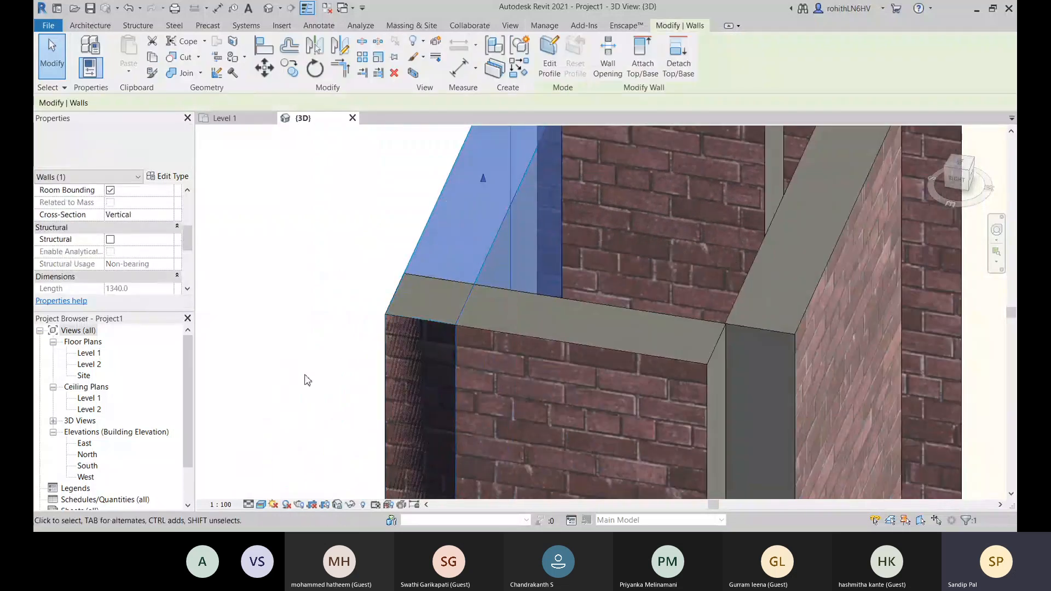
left_click(164, 176)
left_click(590, 189)
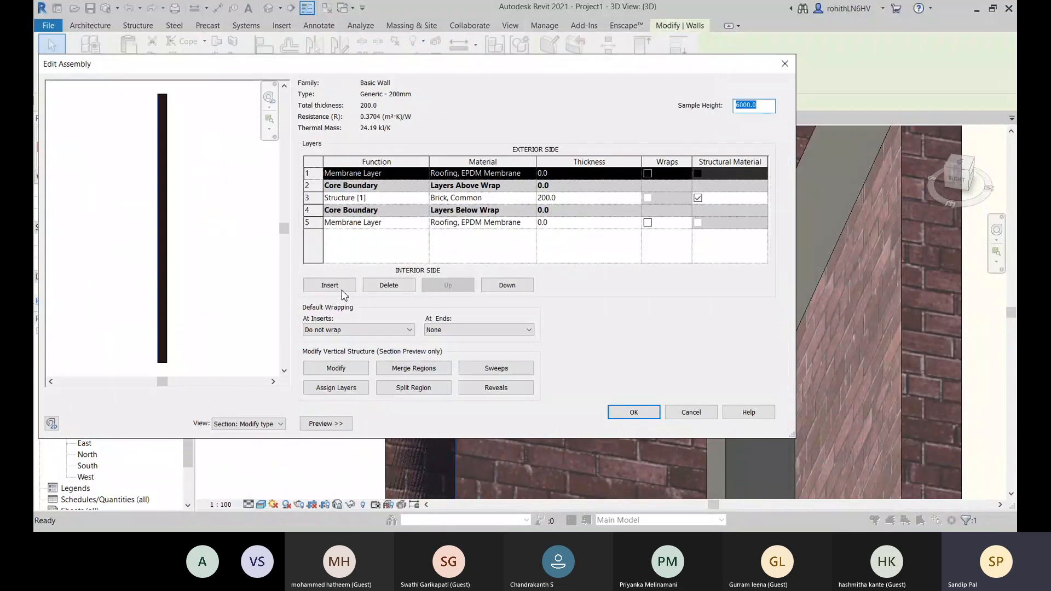
left_click(515, 222)
left_click(532, 222)
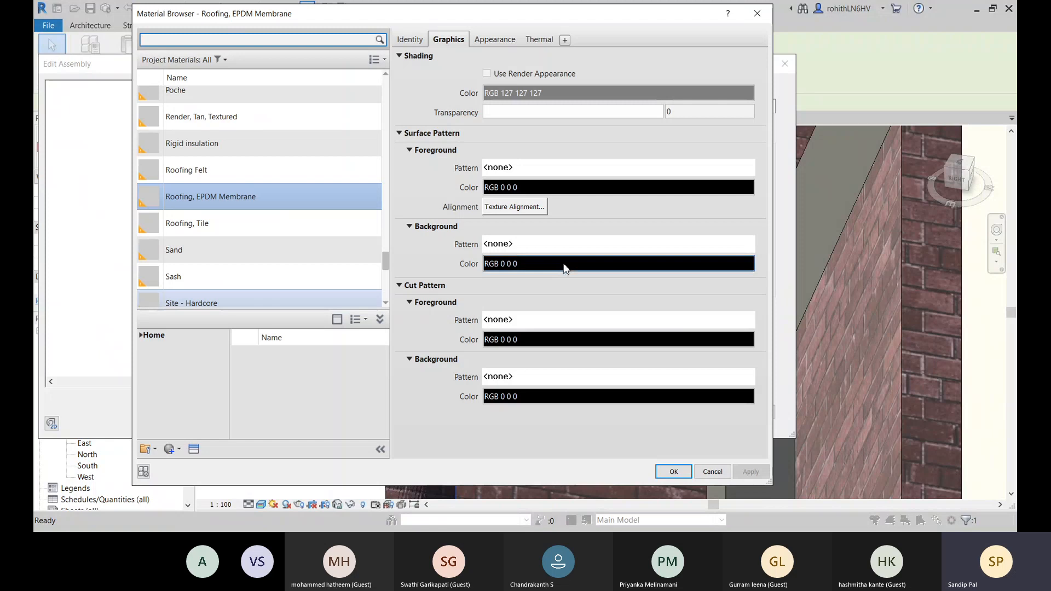
- Turn on Use Render Appearance for the Roofing, EPDM Membrane material and check its appearance settings
left_click(487, 73)
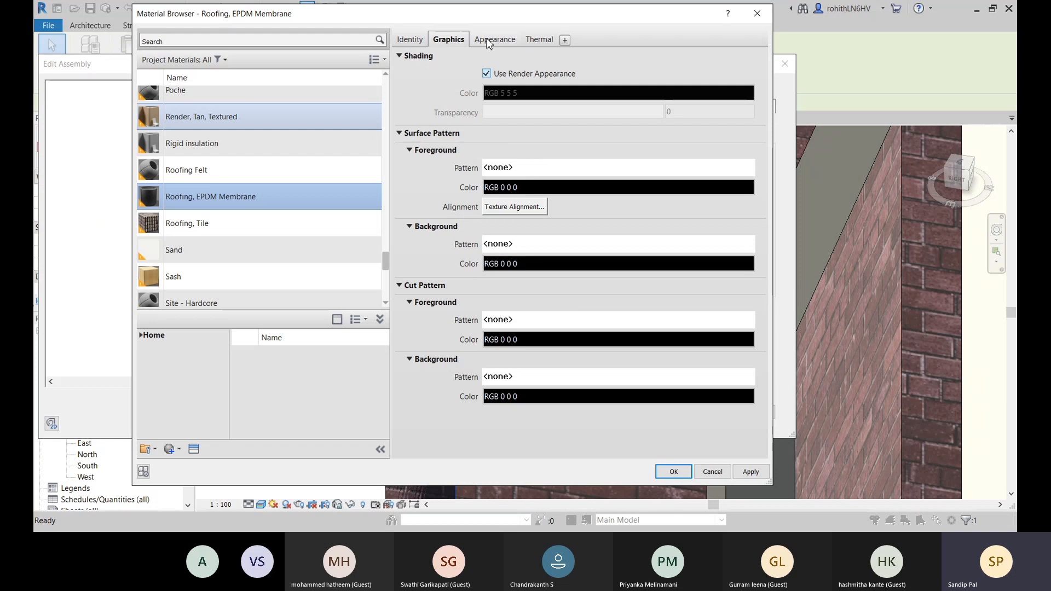
left_click(489, 41)
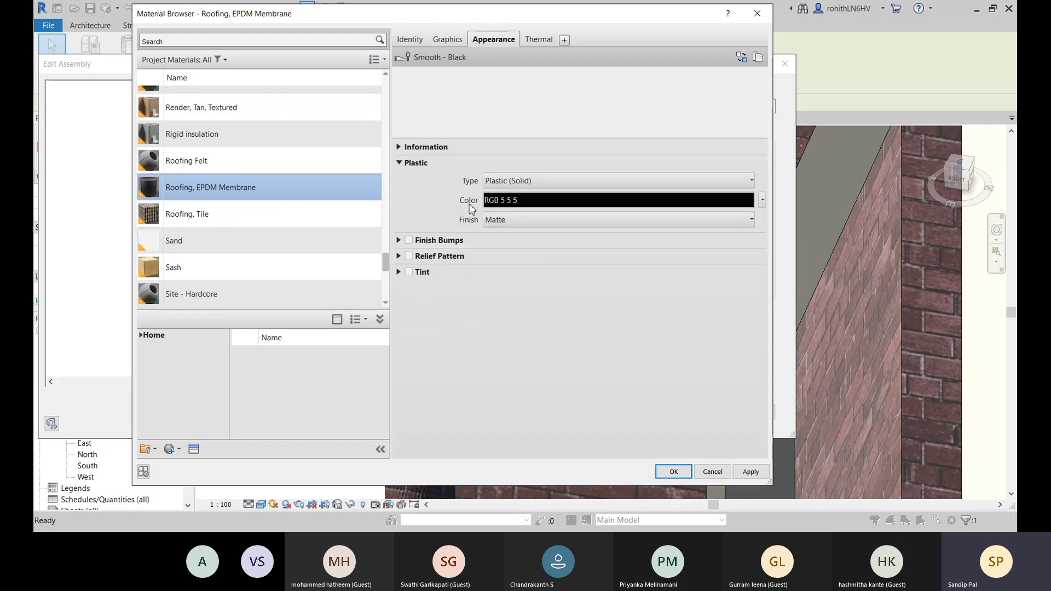
left_click(452, 44)
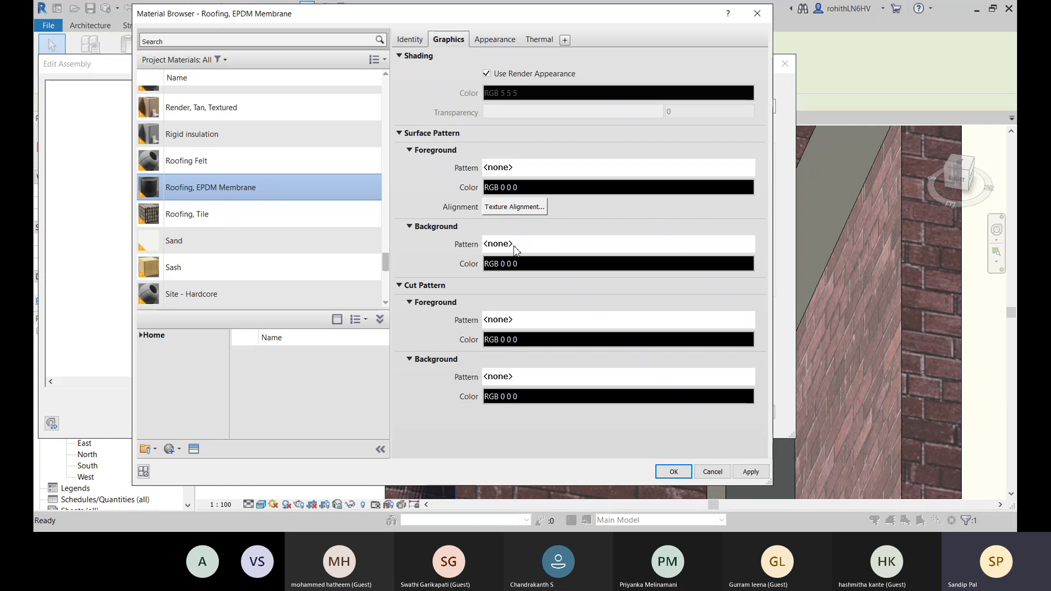
left_click(534, 245)
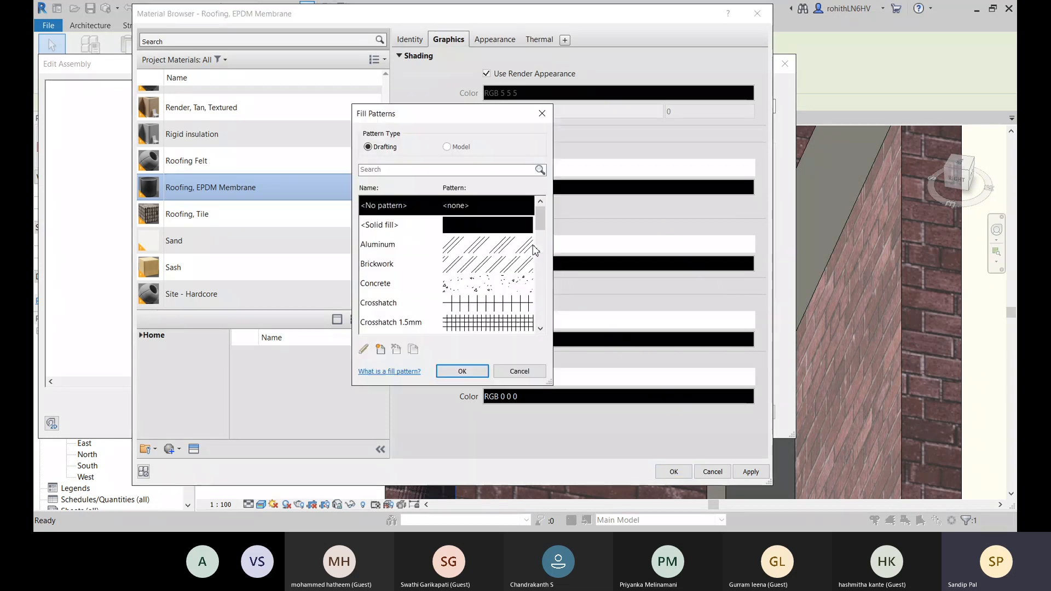
left_click(505, 268)
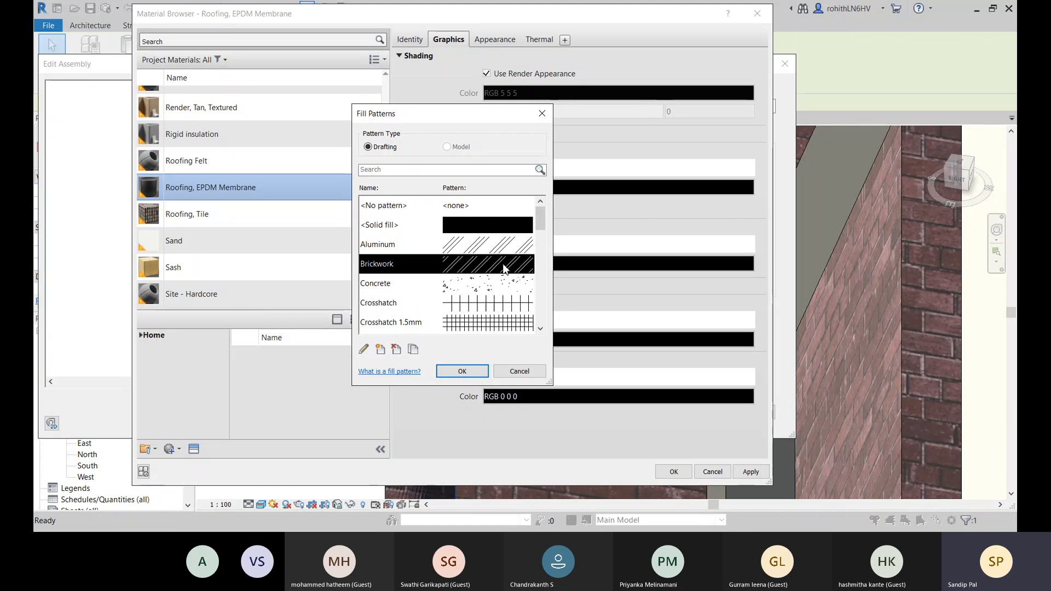
left_click(541, 113)
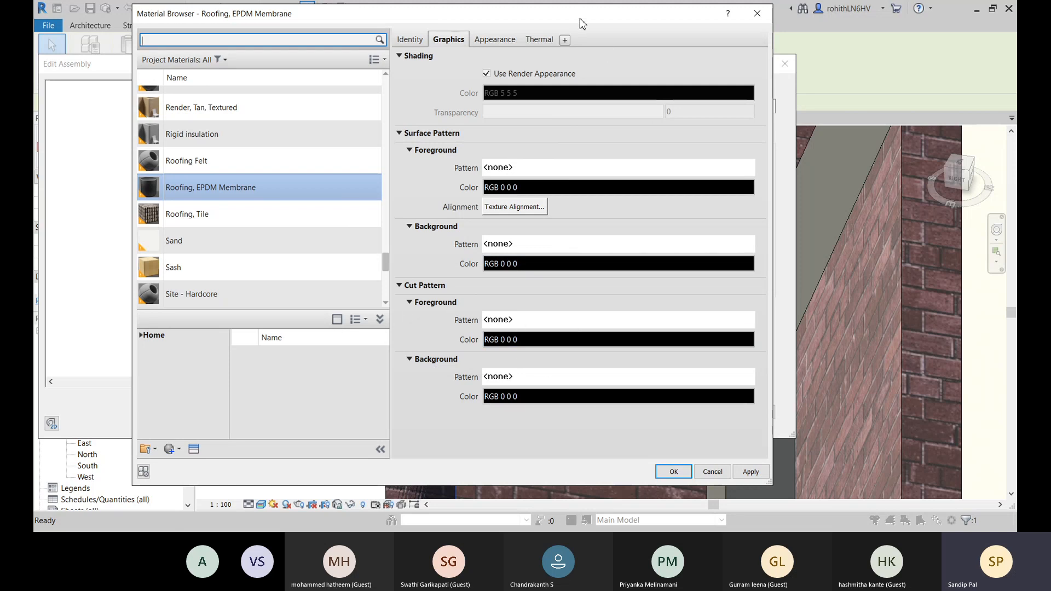
- Apply the membrane material changes and confirm the Generic - 200mm layer structure and type properties
left_click_drag(593, 20, 543, 22)
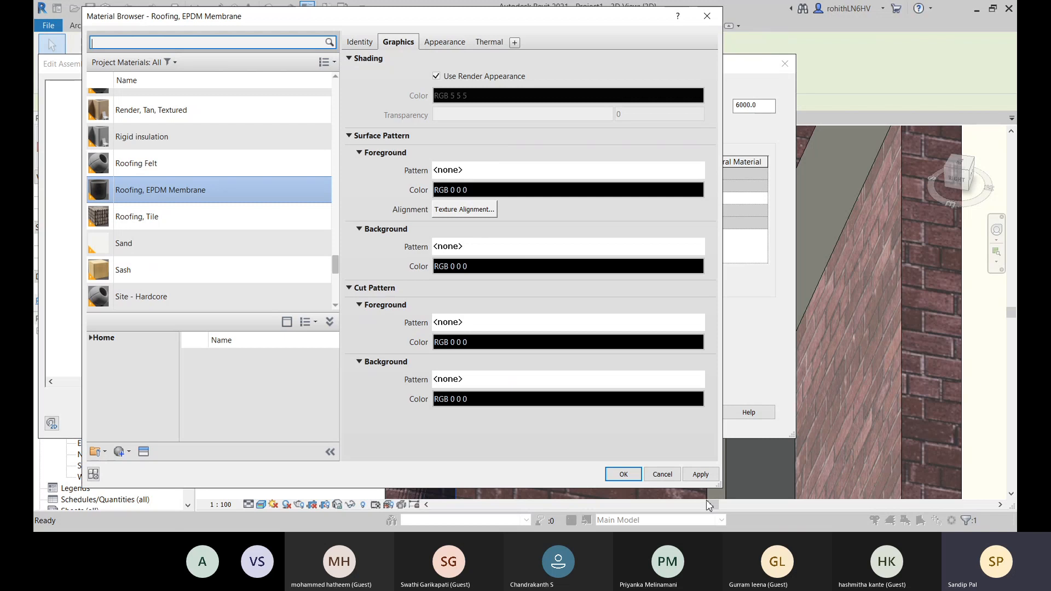
left_click(710, 478)
left_click(626, 478)
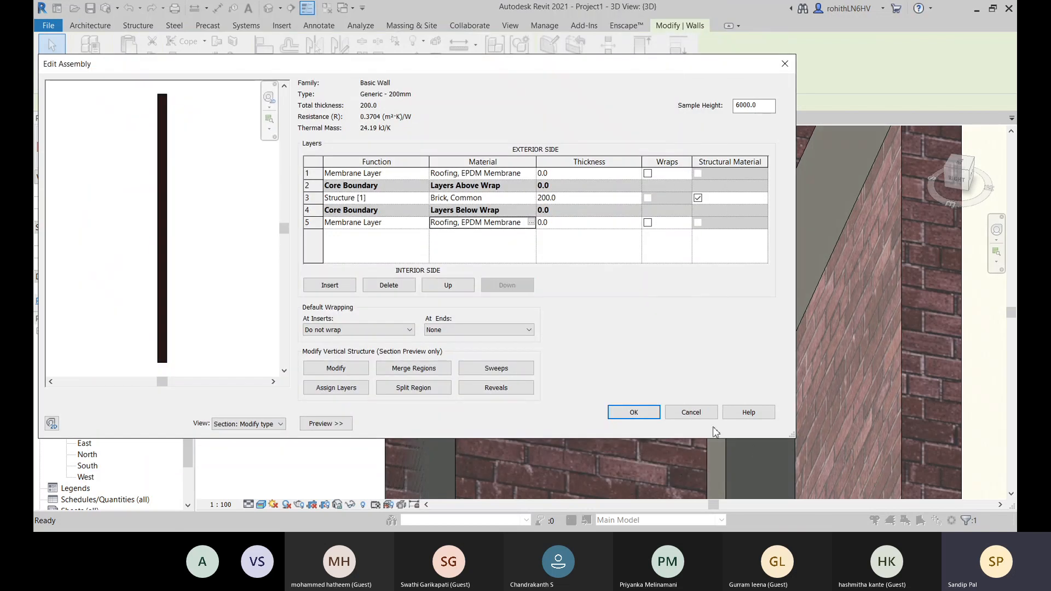
left_click(633, 413)
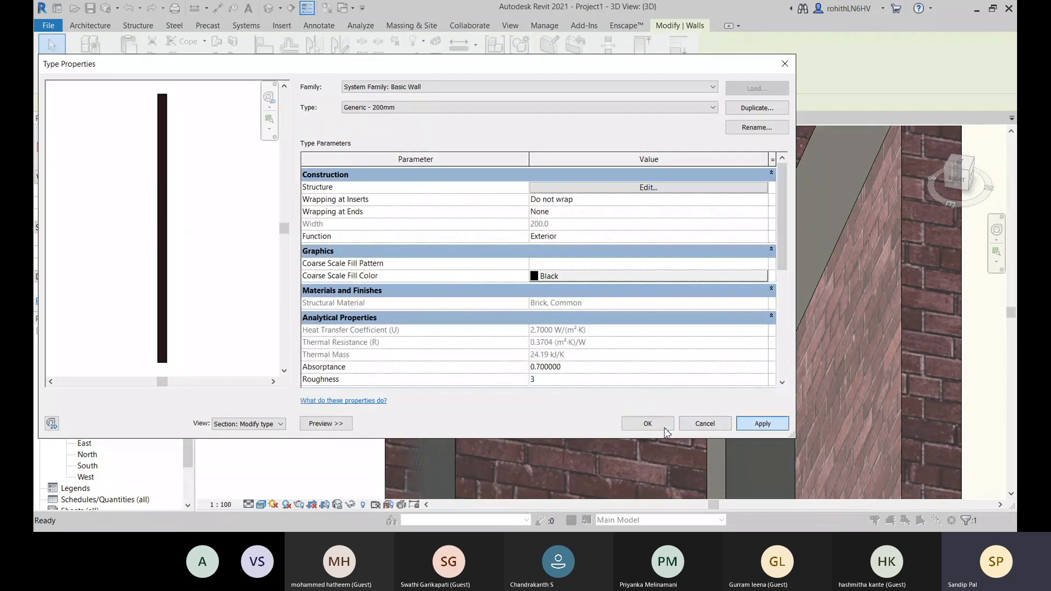
left_click(648, 424)
left_click(283, 235)
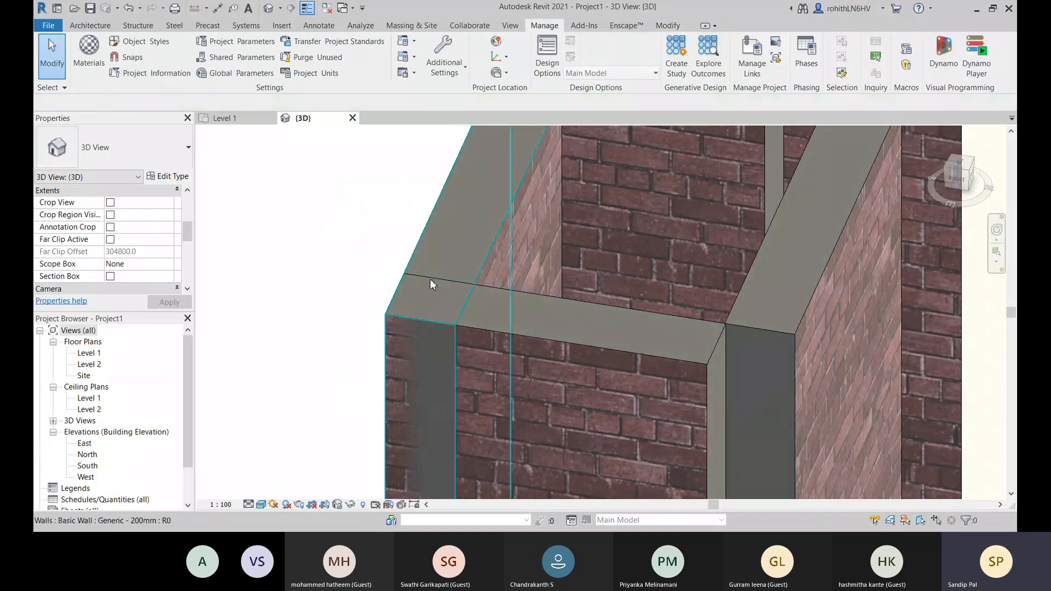
- Examine the top faces and corner joints of both brick wall enclosures in the 3D view
scroll(430, 280, "down", 3)
middle_click_drag(623, 203, 470, 282)
middle_click_drag(486, 355, 482, 263)
middle_click_drag(354, 225, 450, 268)
scroll(439, 249, "up", 2)
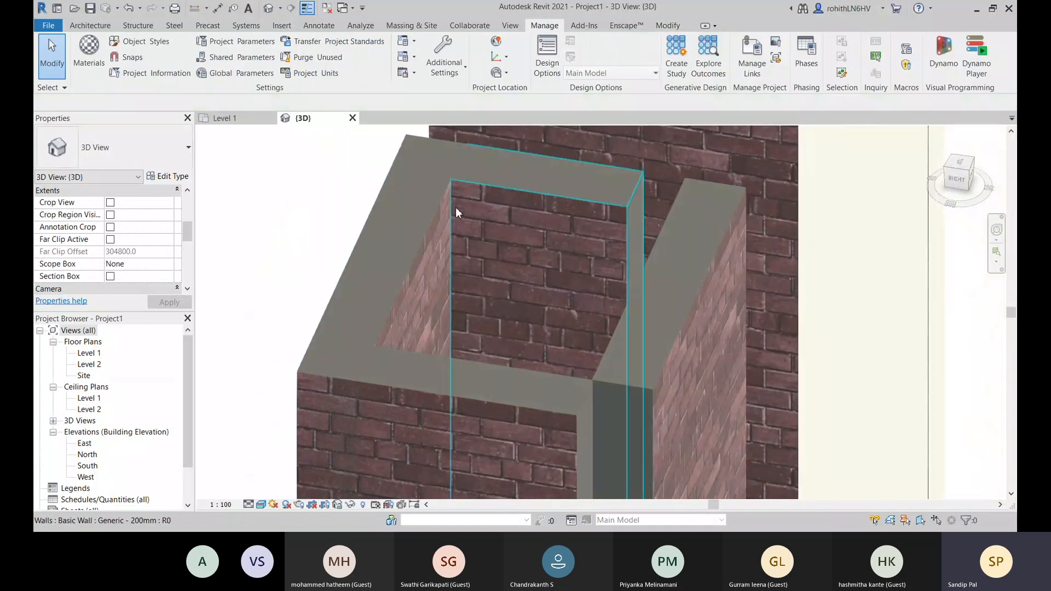
middle_click_drag(449, 183, 440, 225)
scroll(530, 229, "down", 2)
scroll(537, 229, "down", 4)
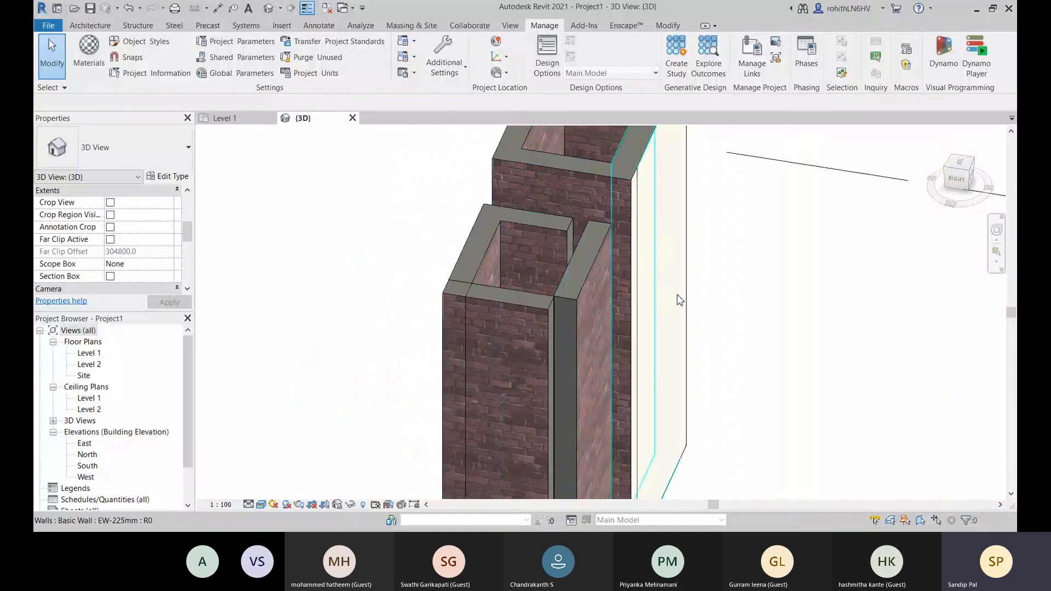
middle_click_drag(701, 295, 380, 324, "shift")
middle_click_drag(646, 307, 383, 257, "shift")
scroll(392, 175, "up", 2)
middle_click_drag(489, 255, 413, 304, "shift")
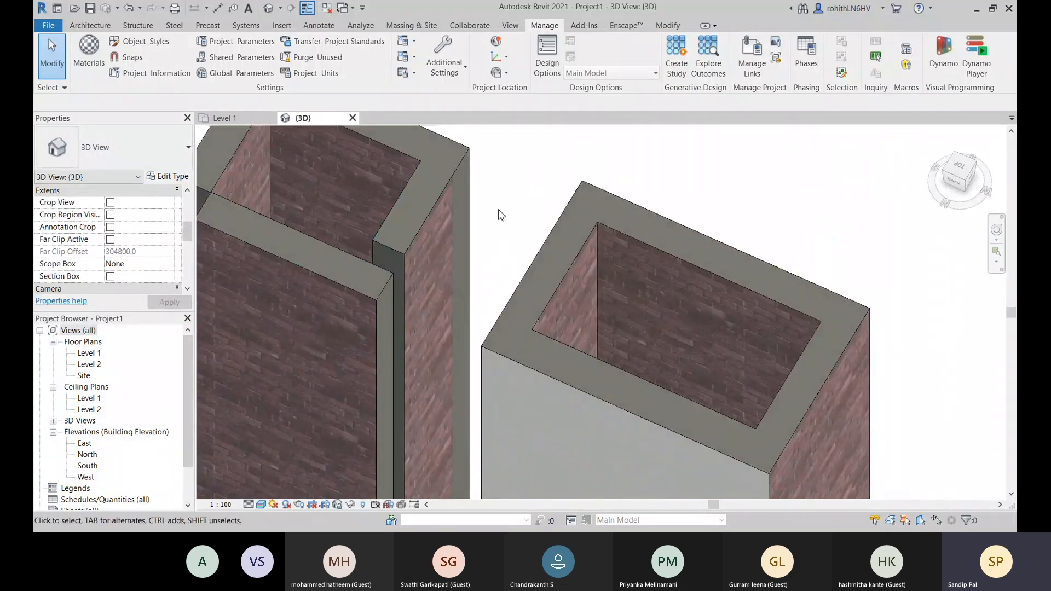
- Review the layer structure of the Generic - 200mm long brick wall in the closed enclosure, leaving it unedited
left_click(575, 204)
middle_click_drag(625, 305, 513, 300)
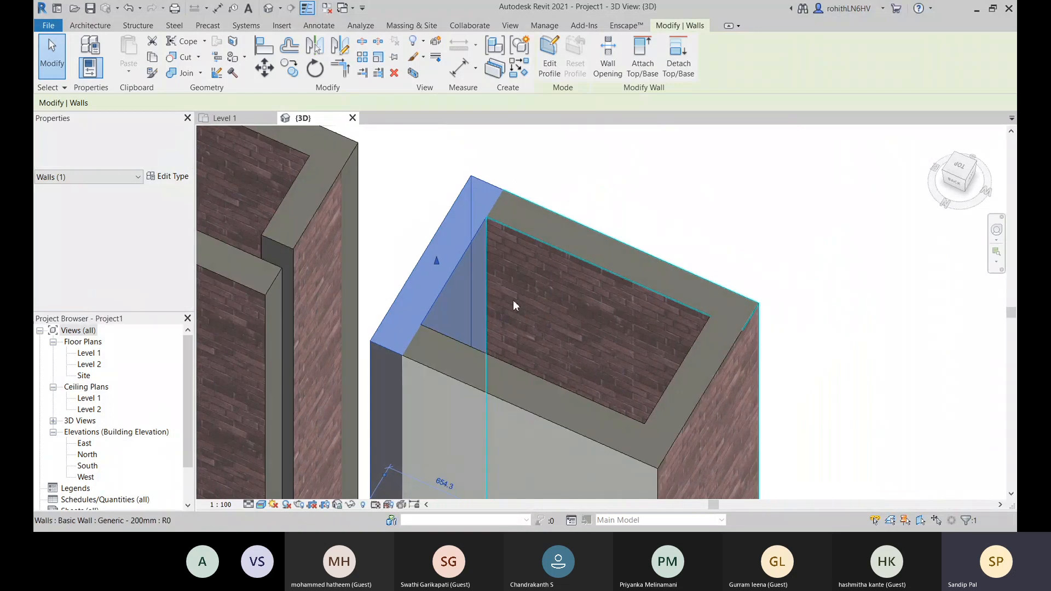
left_click(513, 300)
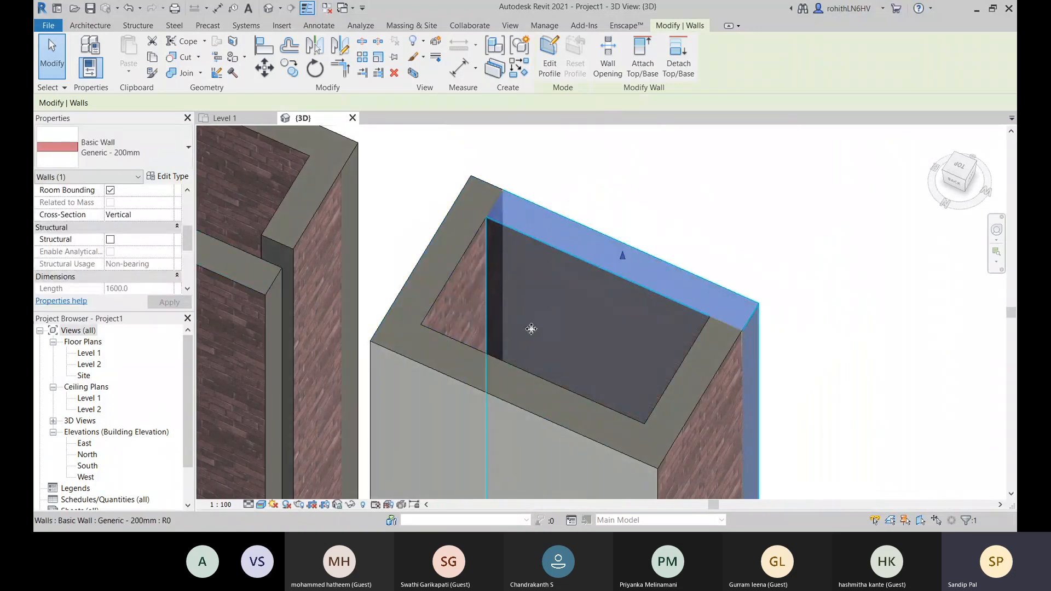
scroll(530, 328, "down", 2)
middle_click_drag(550, 362, 633, 361)
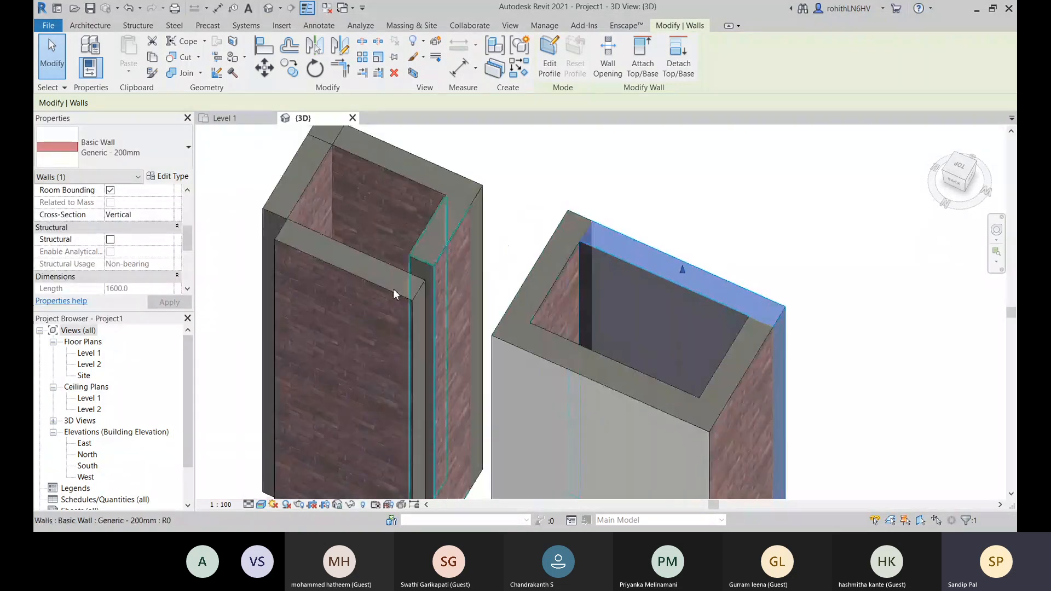
left_click(171, 177)
left_click(622, 188)
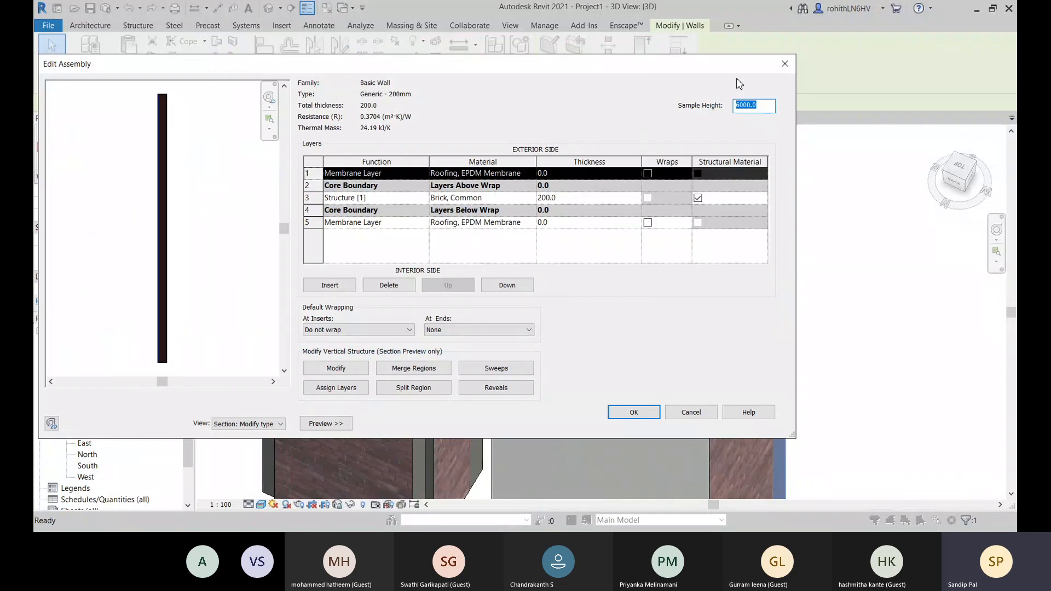
left_click(785, 64)
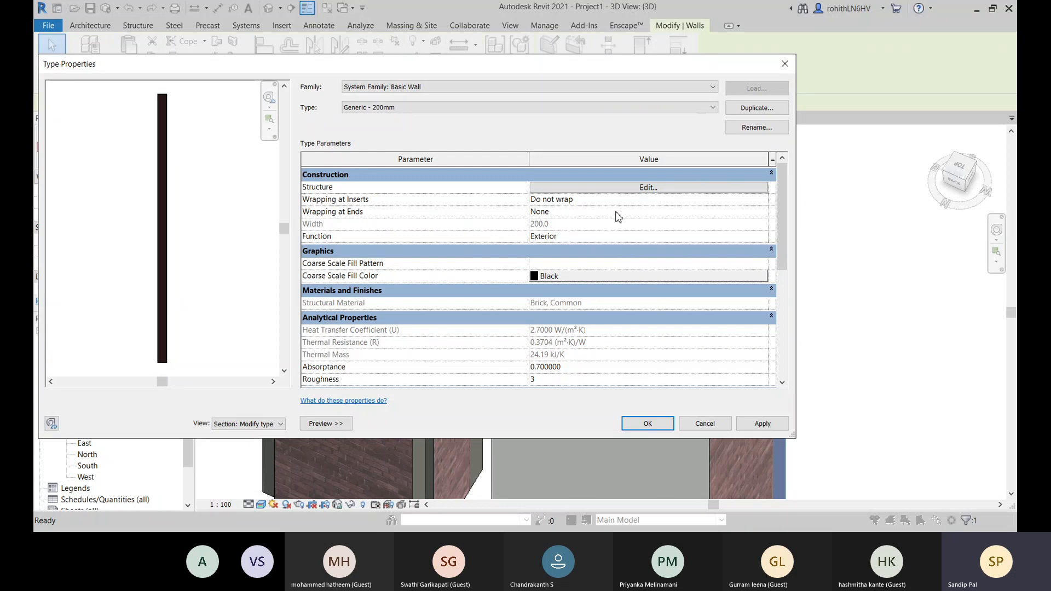
- Check the Wrapping at Ends and Wrapping at Inserts settings of the Generic - 200mm type and close its properties
left_click(762, 215)
left_click(764, 200)
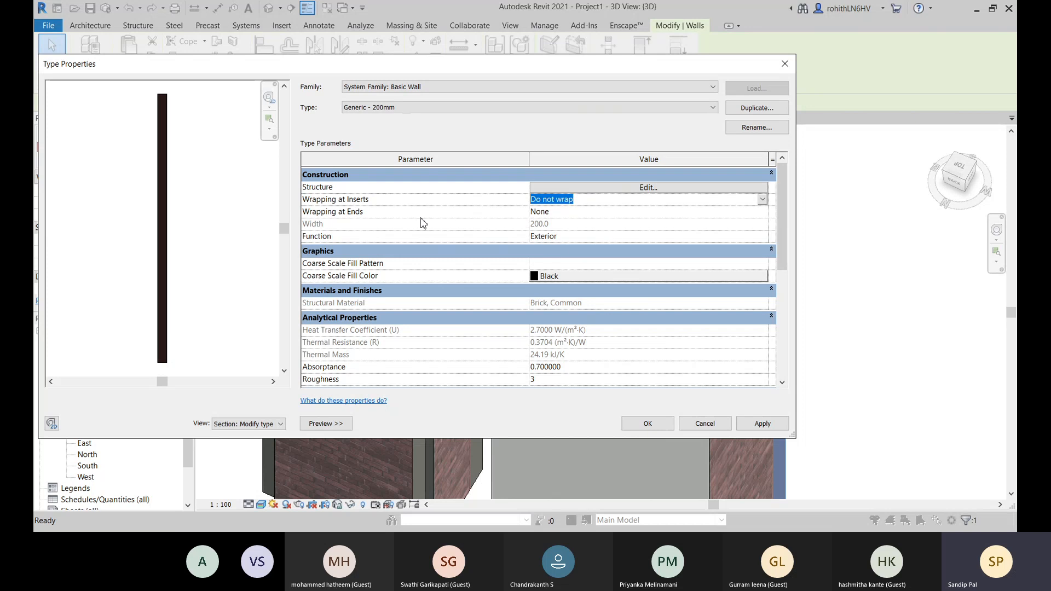
left_click(763, 425)
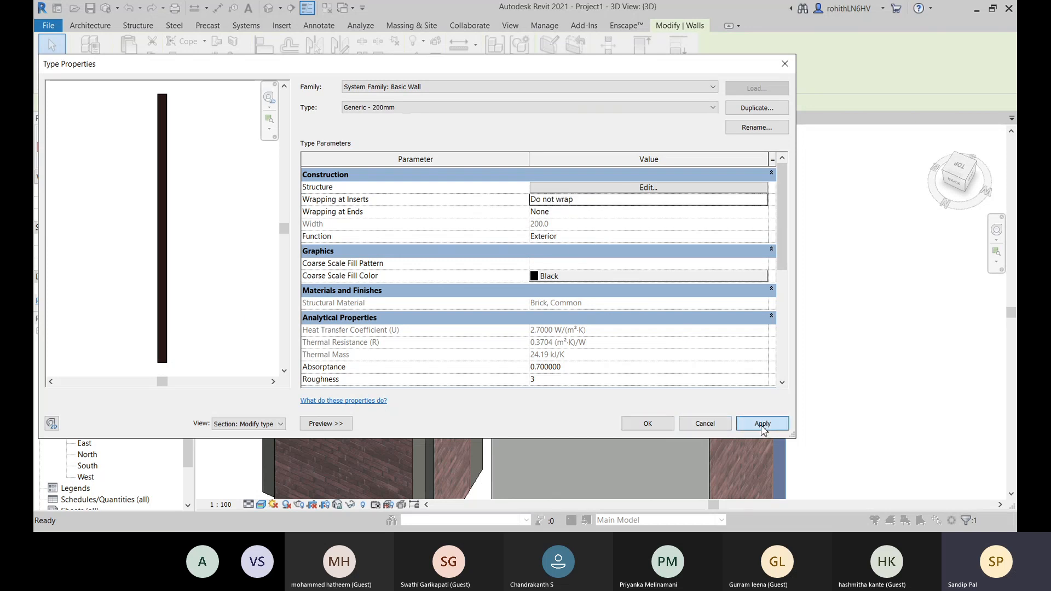
left_click(647, 424)
- Examine the open enclosure's brick wall tops and joints, then compare both enclosures in the 3D view
left_click(681, 164)
middle_click_drag(395, 278, 604, 354)
scroll(532, 235, "up", 2)
middle_click_drag(494, 222, 456, 283)
left_click(455, 283)
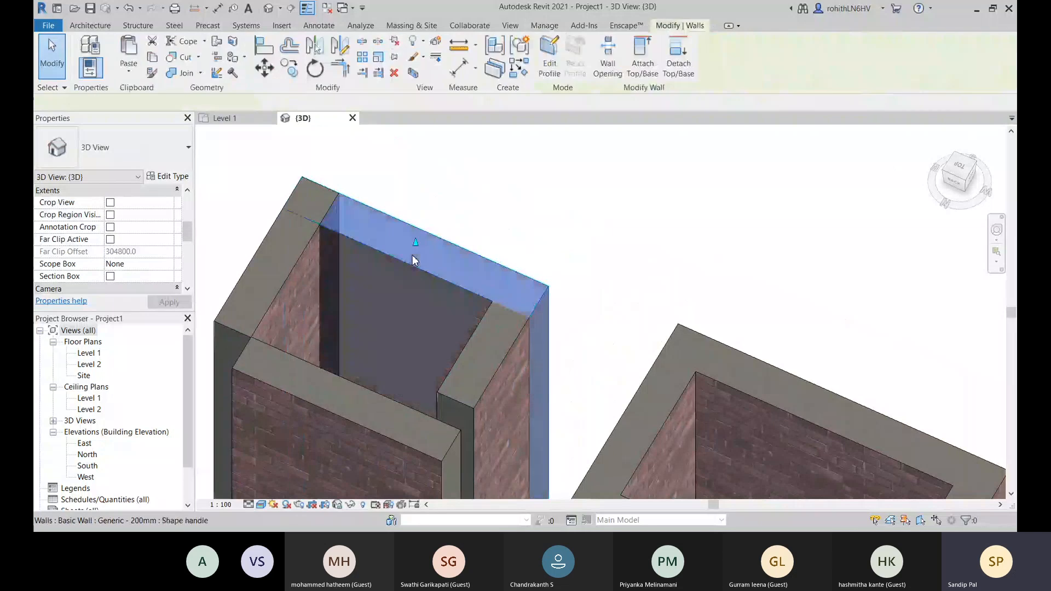
middle_click_drag(356, 260, 492, 241)
middle_click_drag(571, 231, 530, 296)
left_click(542, 230)
left_click(481, 264)
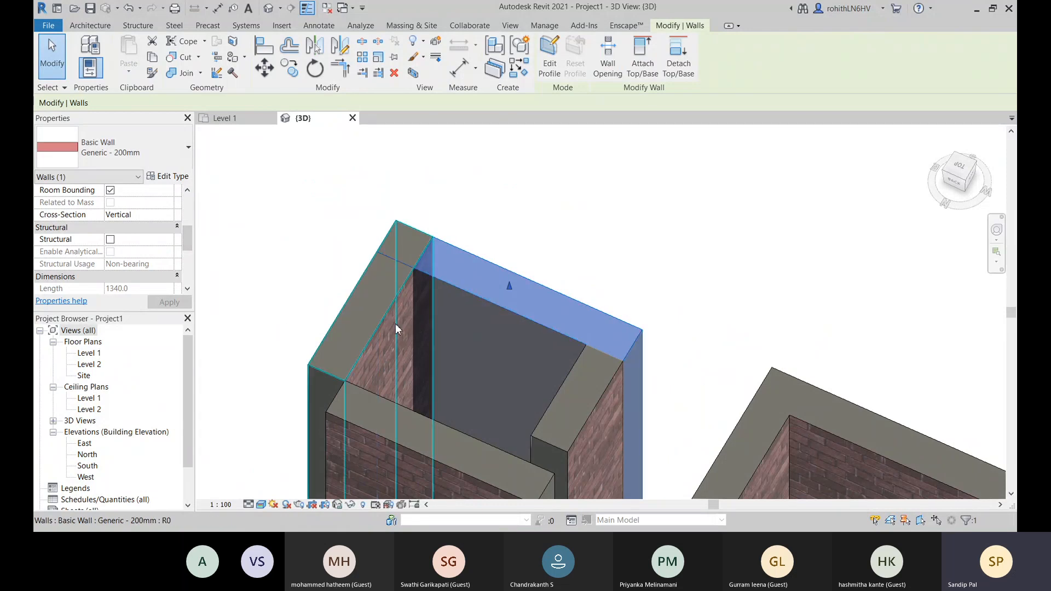
middle_click_drag(329, 293, 320, 203)
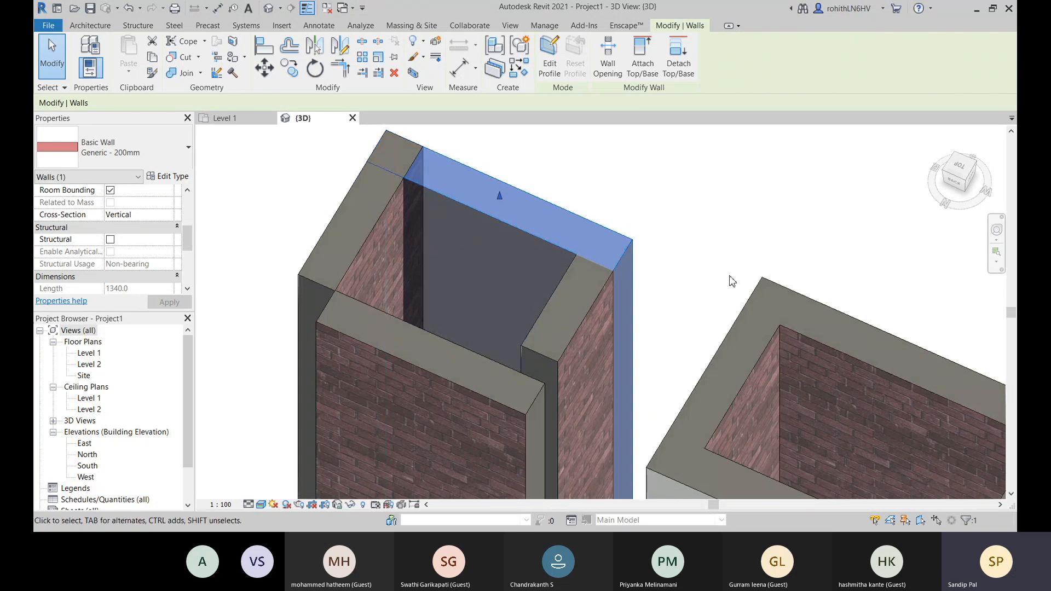
left_click(715, 202)
scroll(587, 356, "down", 2)
scroll(660, 365, "down", 2)
middle_click_drag(777, 419, 402, 167)
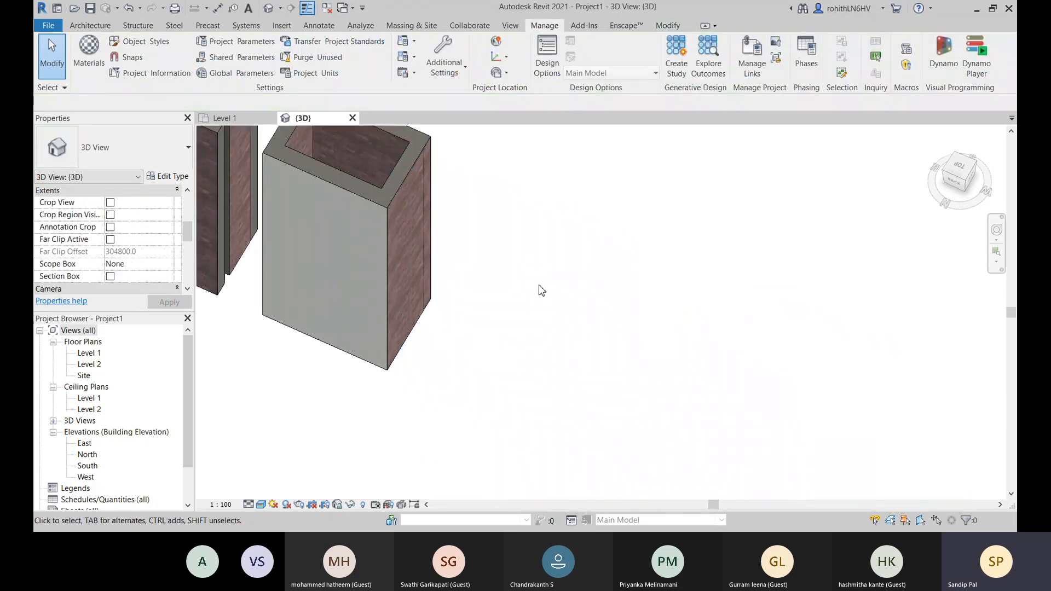
middle_click_drag(540, 291, 737, 429)
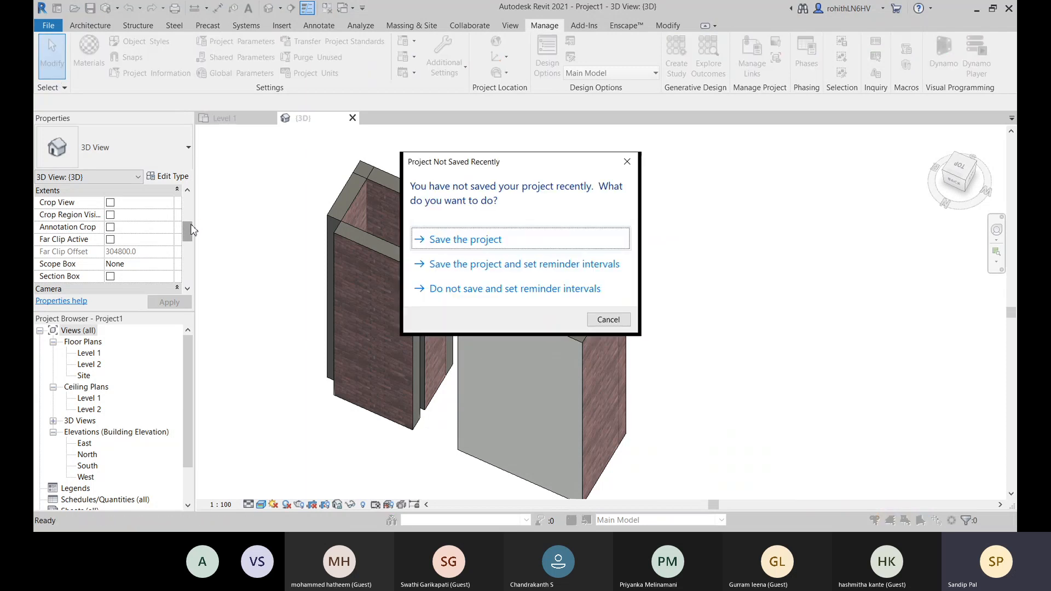
- Dismiss the save reminder and start a wall of the stacked type Exterior - Brick Over Block w Metal Stud in the empty area beside the enclosures
left_click(607, 320)
key("w")
key("a")
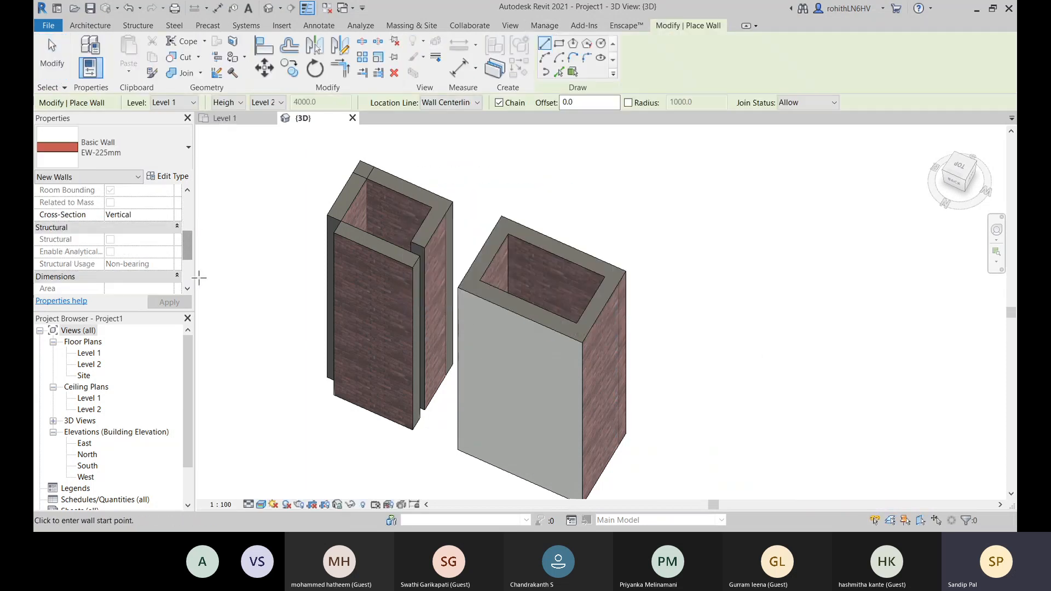
left_click(109, 146)
scroll(156, 432, "down", 6)
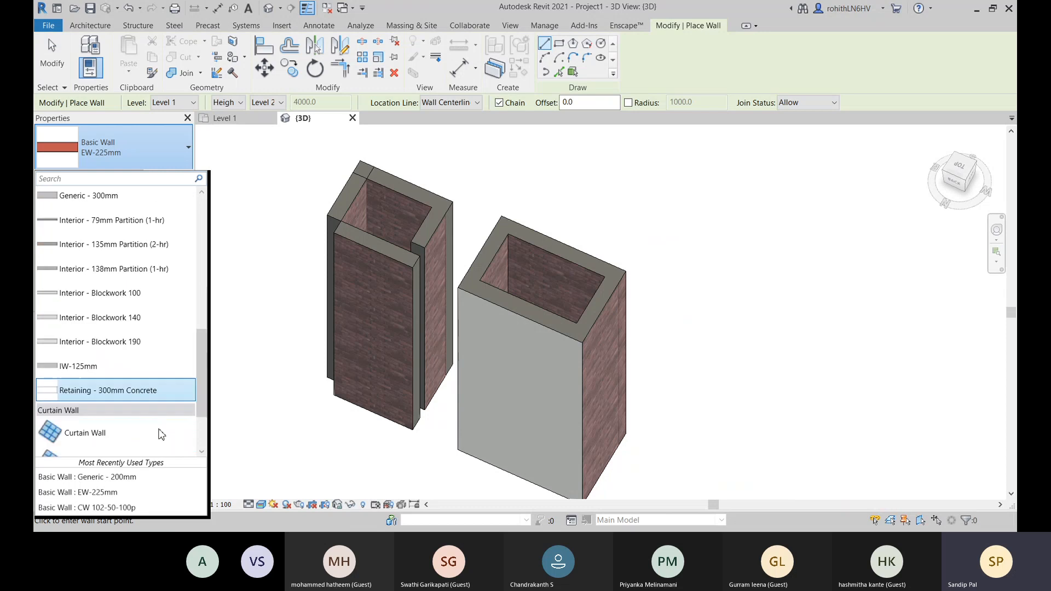
left_click(107, 446)
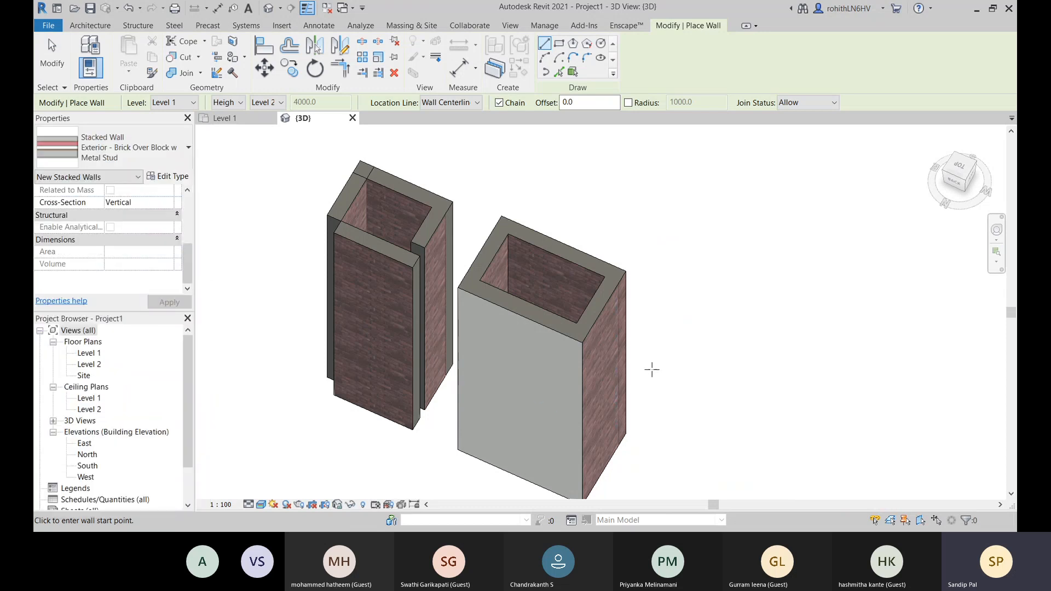
scroll(653, 372, "down", 2)
middle_click_drag(655, 379, 420, 345)
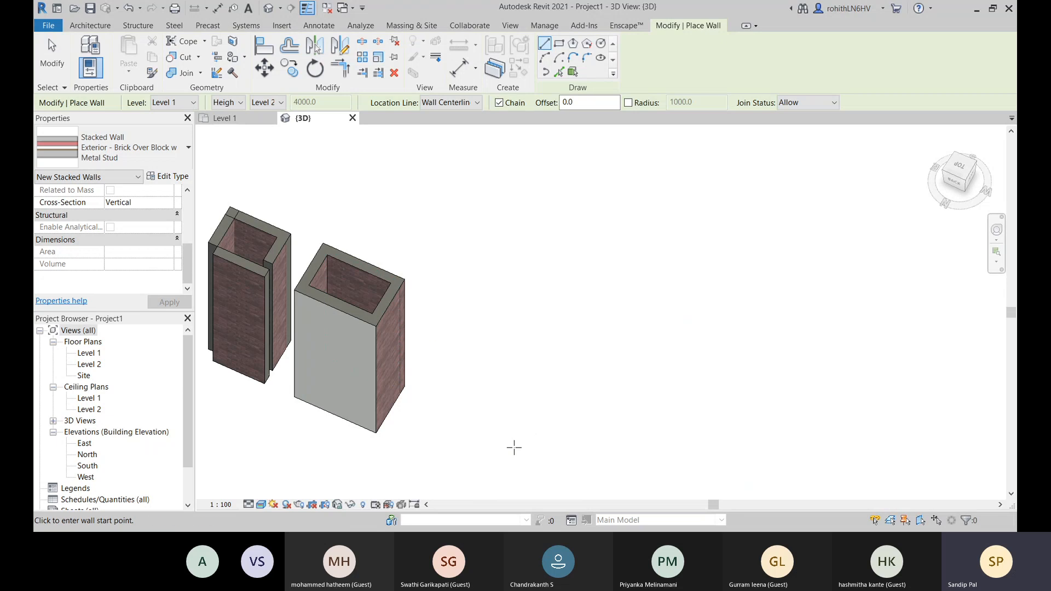
- Place a single straight Exterior - Brick Over Block w Metal Stud wall in the empty area beside the enclosures and end the wall command
left_click(514, 448)
middle_click_drag(650, 488, 573, 420)
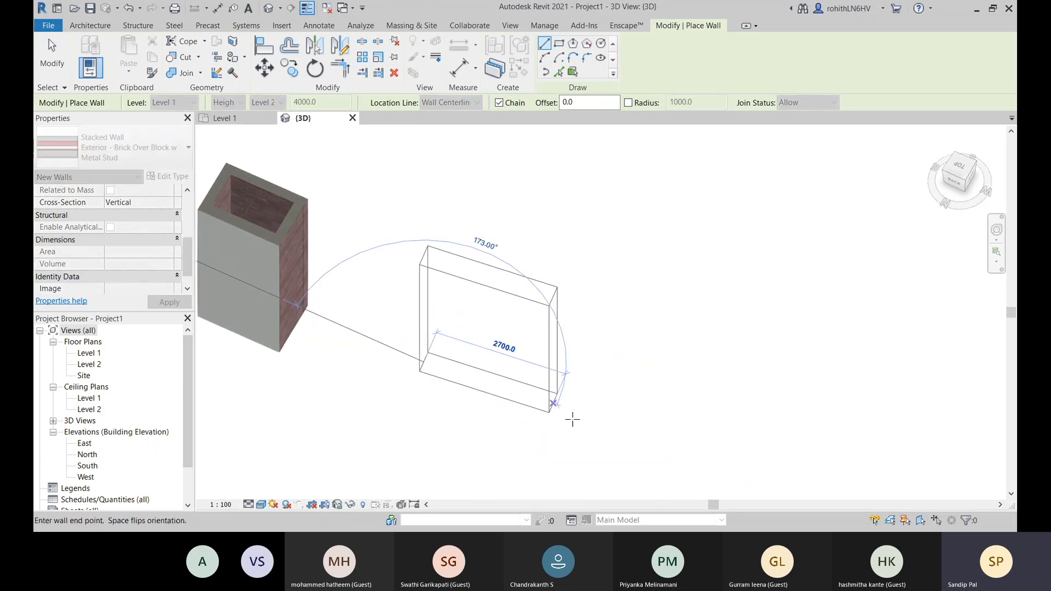
left_click(578, 433)
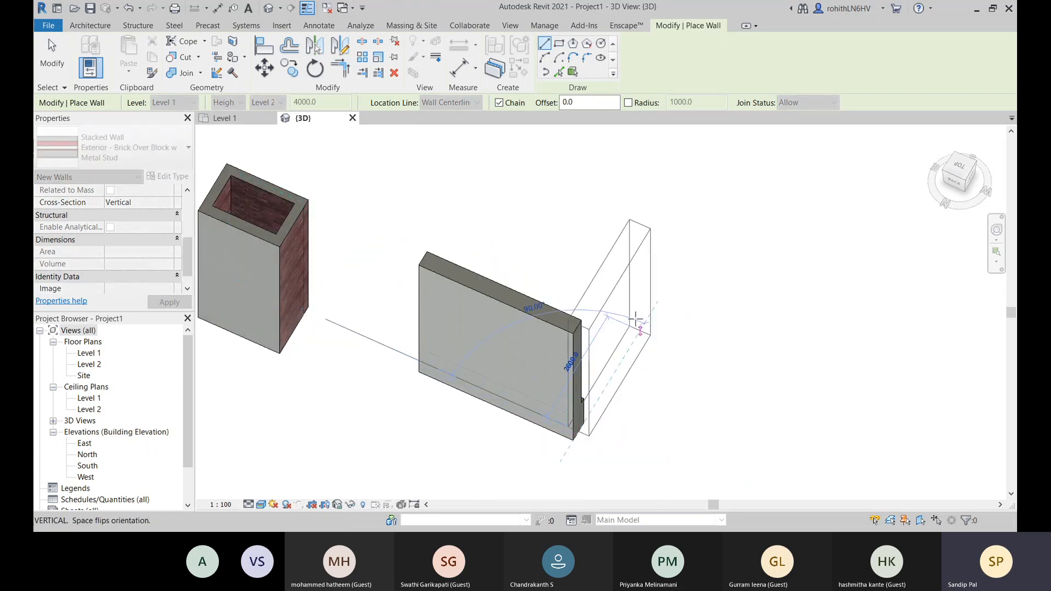
right_click(647, 284)
left_click(656, 294)
right_click(657, 289)
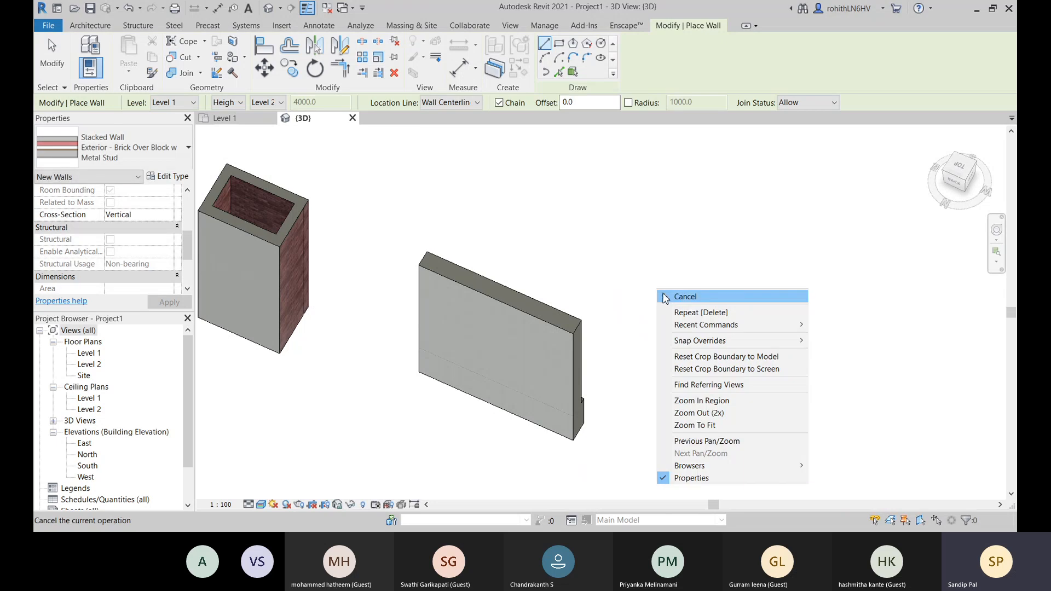
left_click(684, 296)
- Examine the stacked wall's brick upper part, block base and the ledge between them from its exterior side in 3D
middle_click_drag(689, 383, 697, 291, "shift")
scroll(422, 302, "up", 2)
mouse_move(422, 302)
middle_mouse_down("shift")
mouse_move(481, 286)
mouse_move(535, 342)
mouse_move(514, 438)
mouse_move(554, 261)
middle_mouse_up("shift")
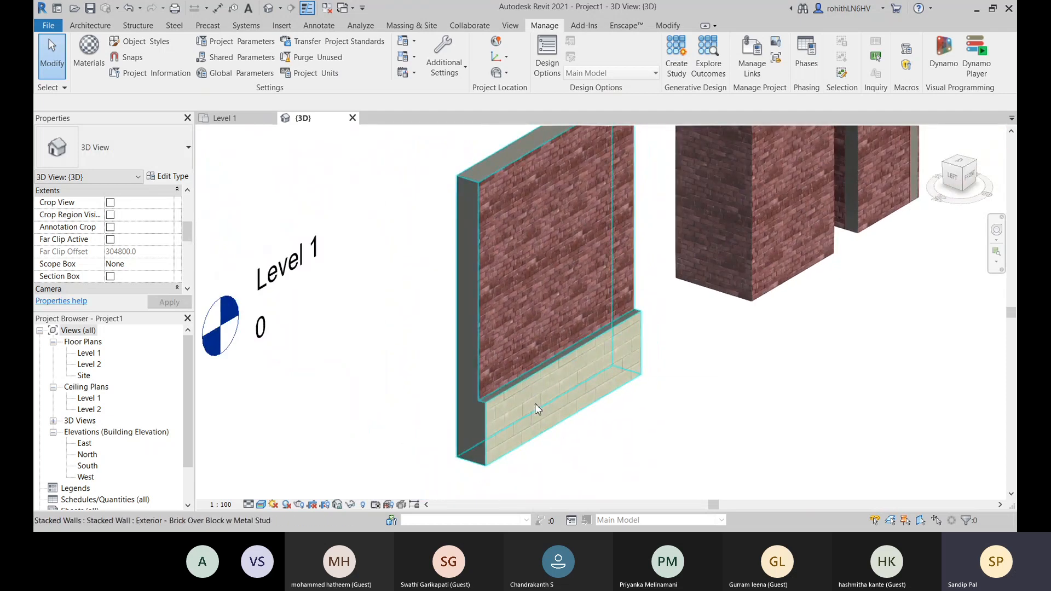
scroll(535, 403, "down", 4)
middle_click_drag(535, 404, 516, 418)
middle_click_drag(634, 386, 634, 407)
scroll(502, 433, "up", 3)
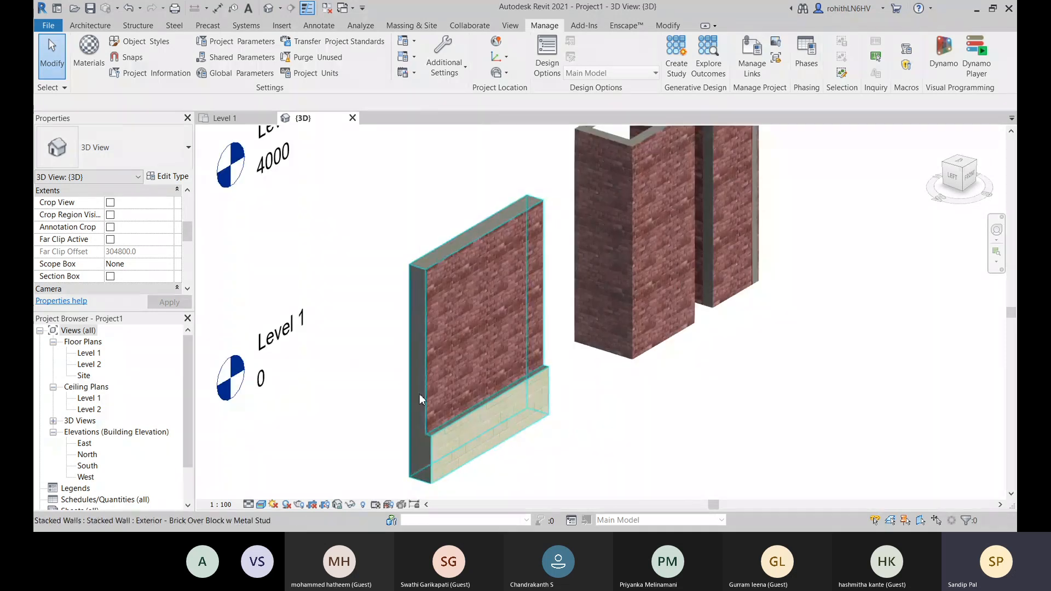
scroll(466, 457, "up", 2)
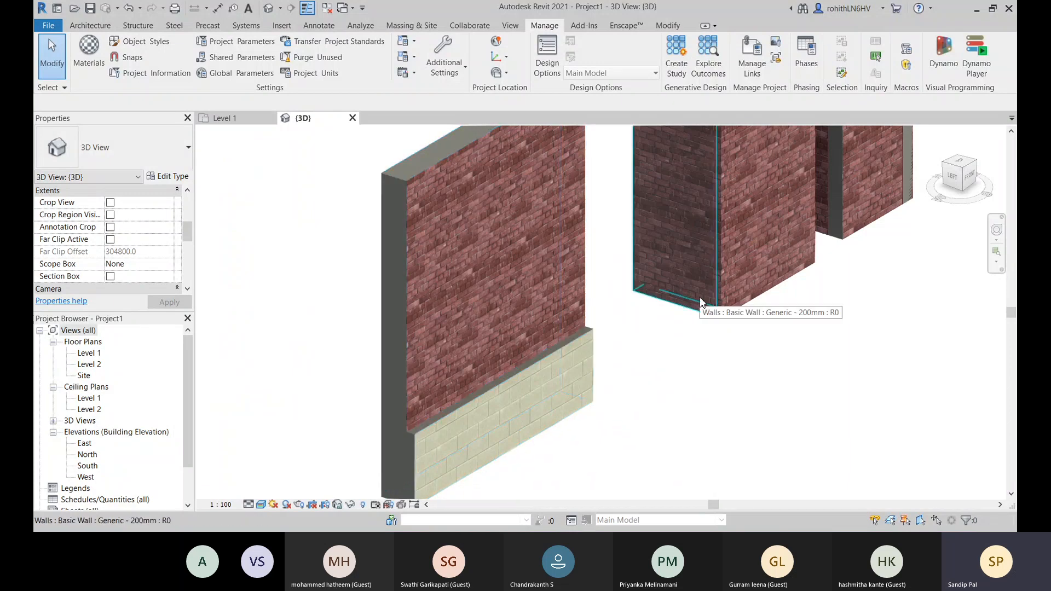
scroll(294, 264, "down", 2)
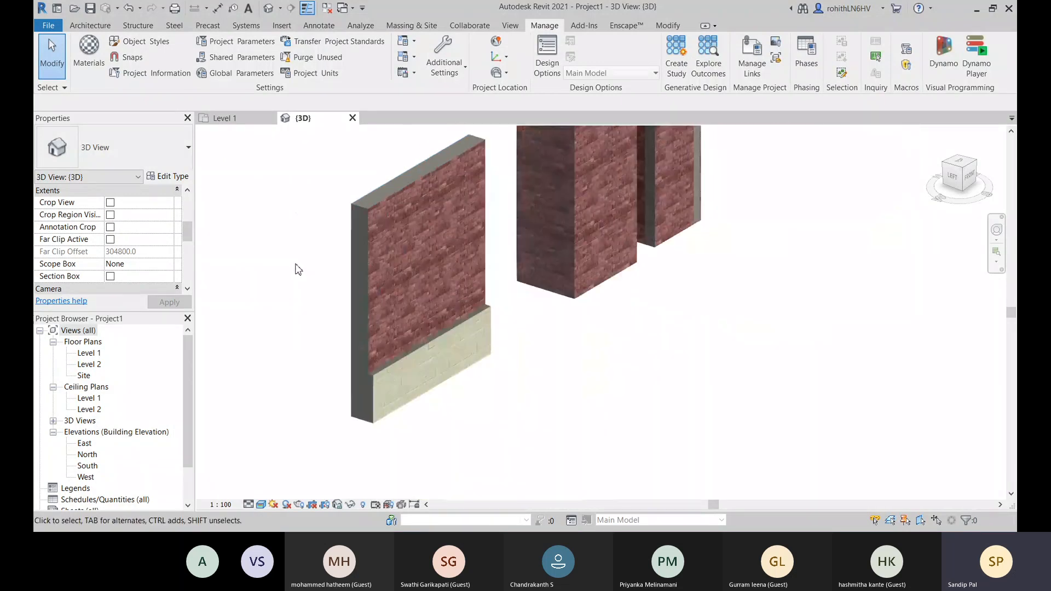
middle_click_drag(325, 305, 410, 303)
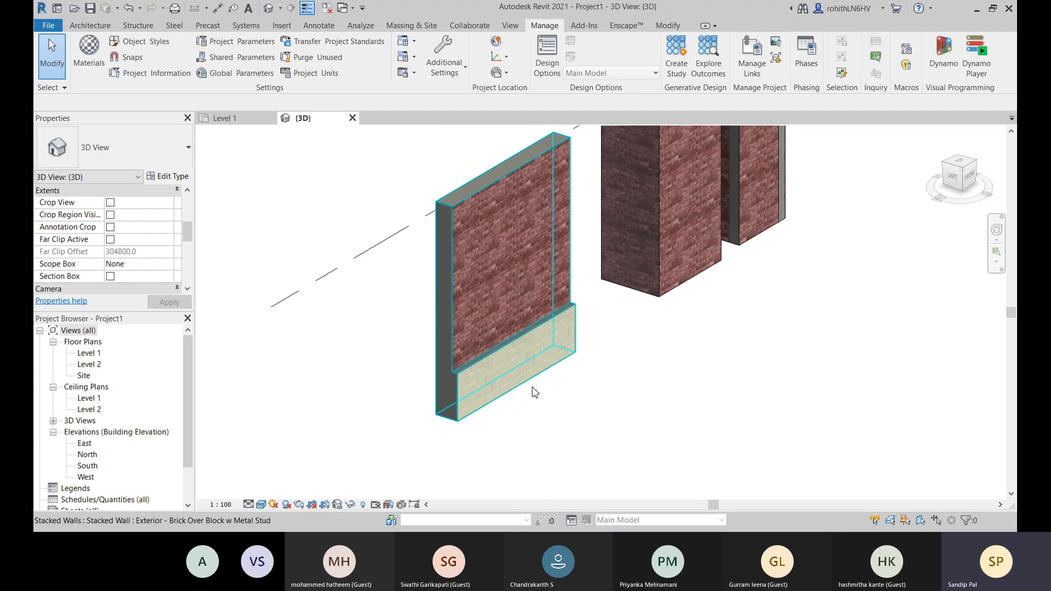
middle_click_drag(586, 390, 580, 398)
scroll(479, 361, "up", 3)
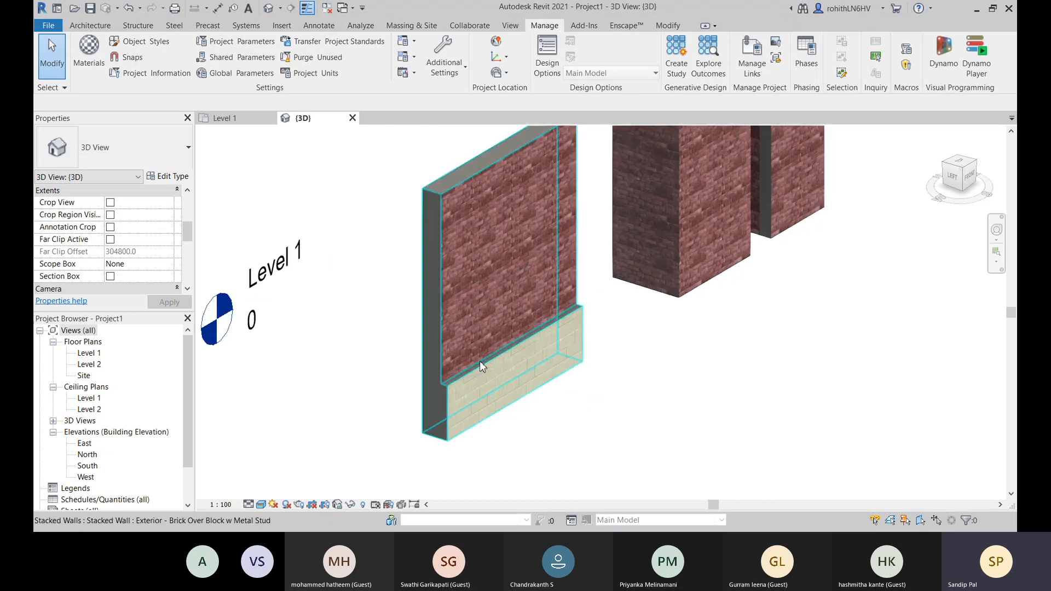
scroll(348, 353, "down", 4)
scroll(350, 358, "down", 3)
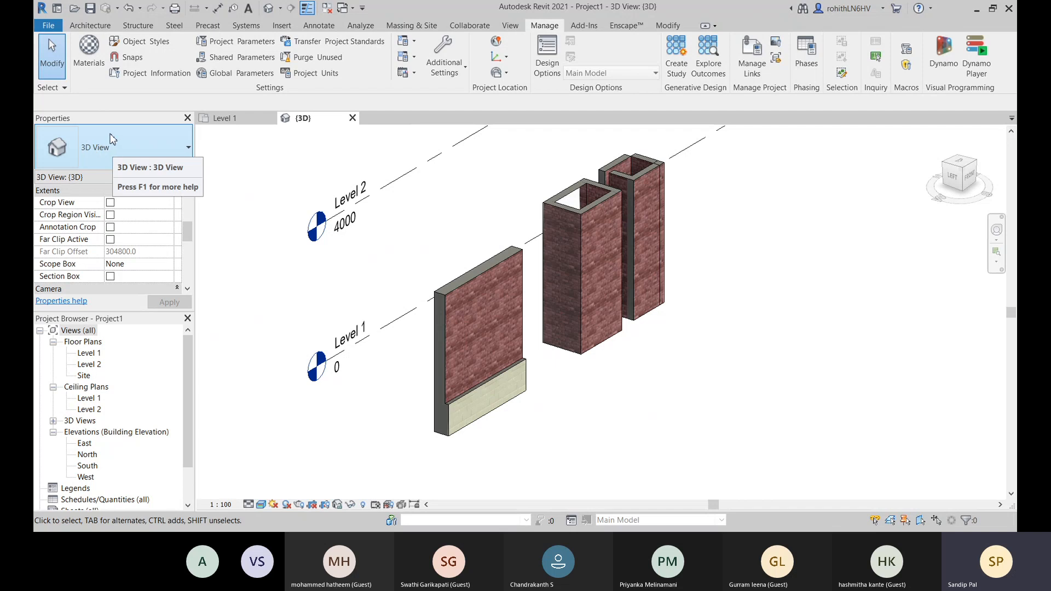
- Start a new wall and choose the basic wall type Foundation - 300mm Concrete
key("w")
key("a")
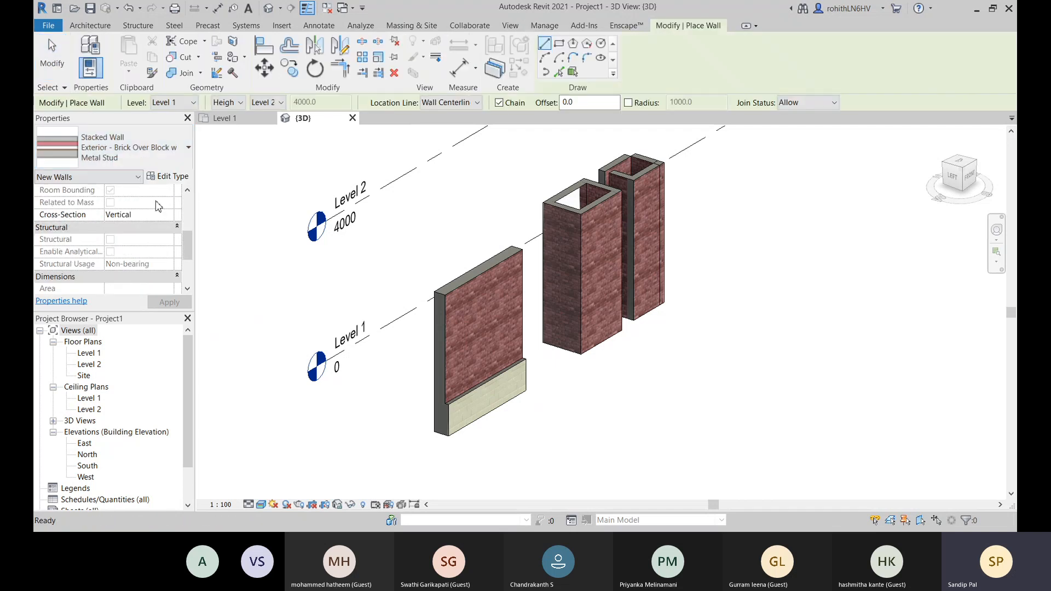
left_click(156, 155)
scroll(158, 290, "up", 5)
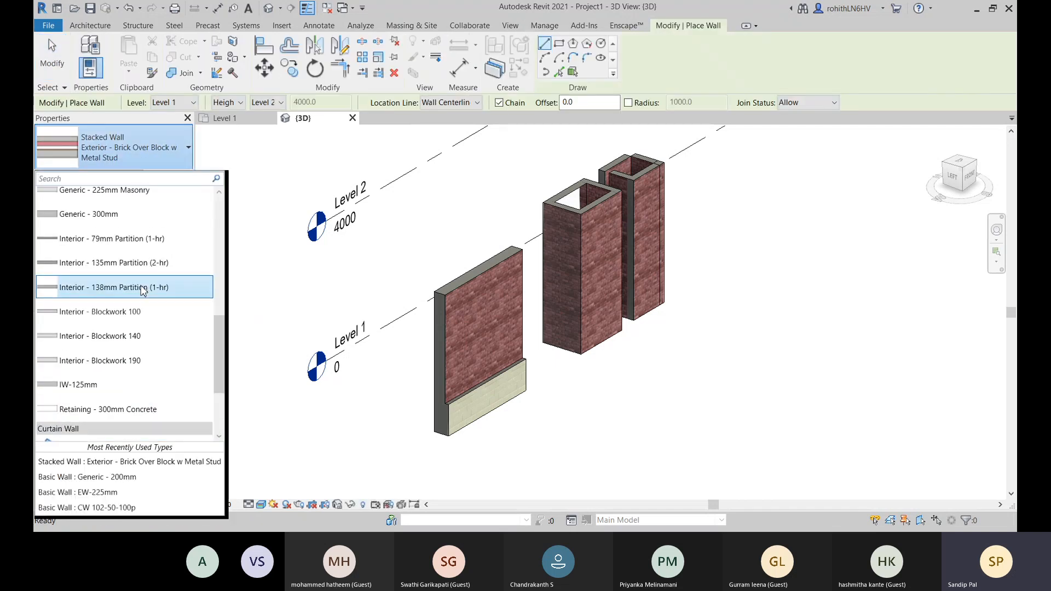
scroll(153, 300, "up", 4)
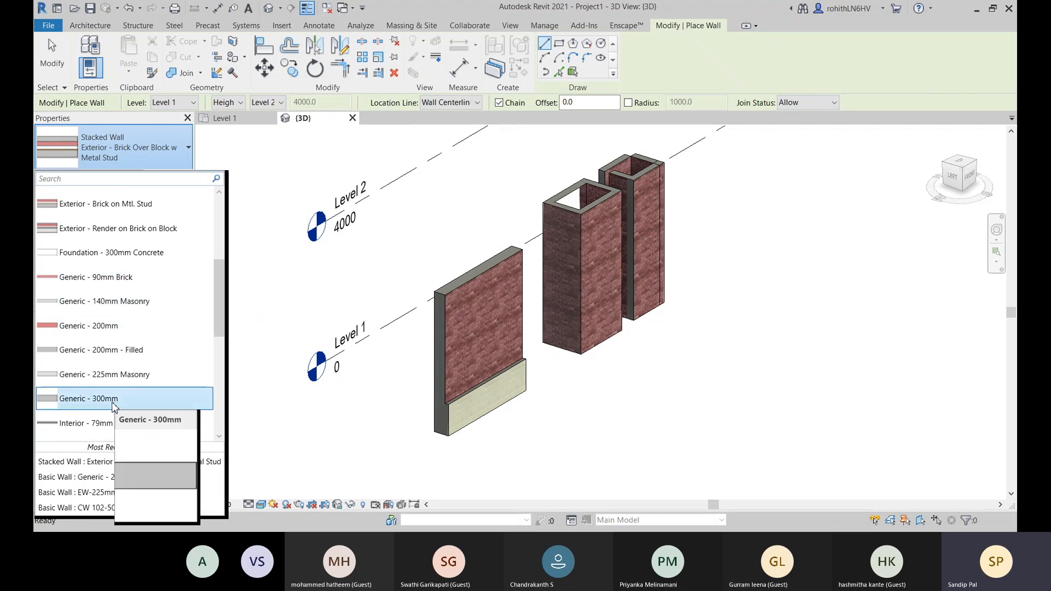
scroll(129, 375, "down", 7)
scroll(112, 339, "up", 3)
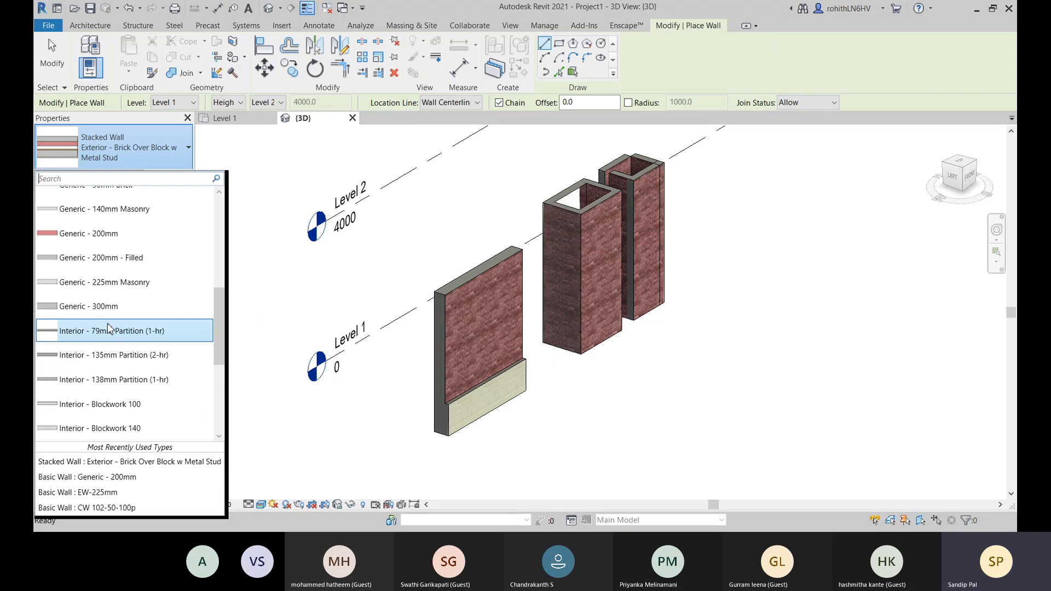
scroll(110, 307, "up", 10)
scroll(118, 217, "down", 5)
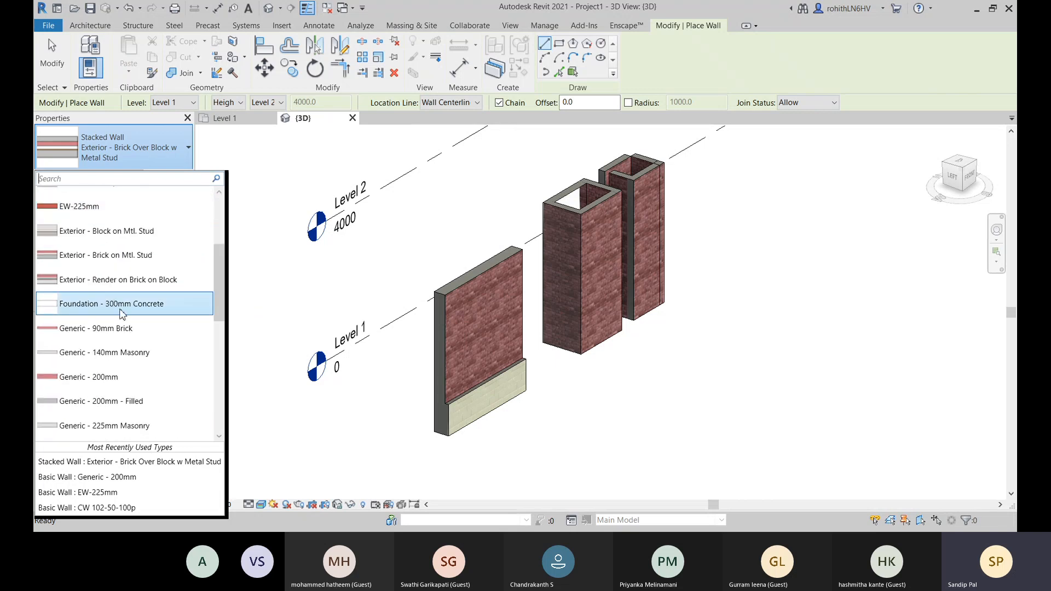
left_click(126, 310)
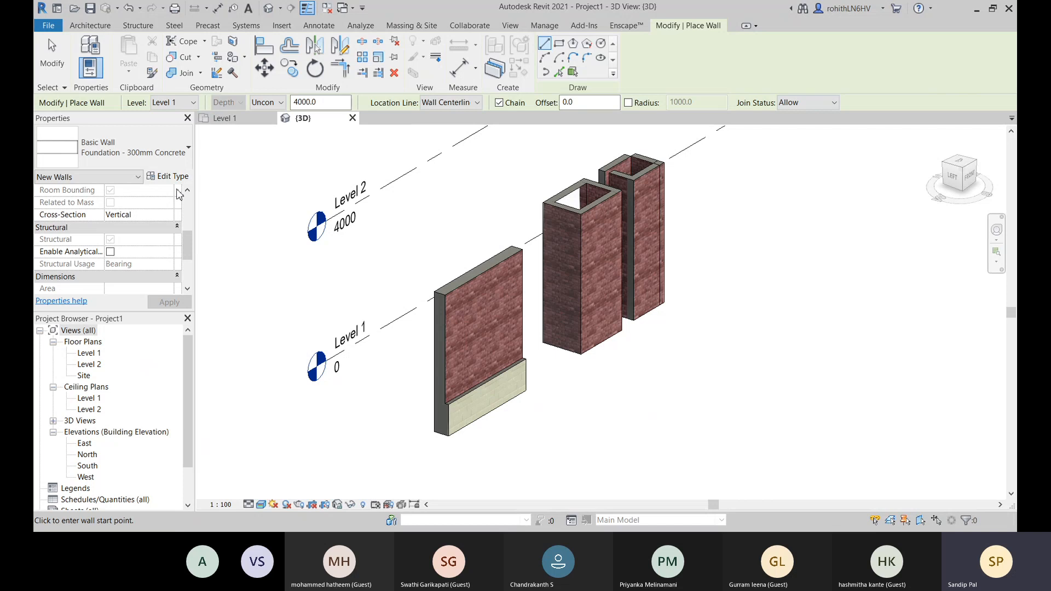
- Check the layer structure of Foundation - 300mm Concrete without editing it, and duplicate the type as Foundation - 900mm
left_click(168, 176)
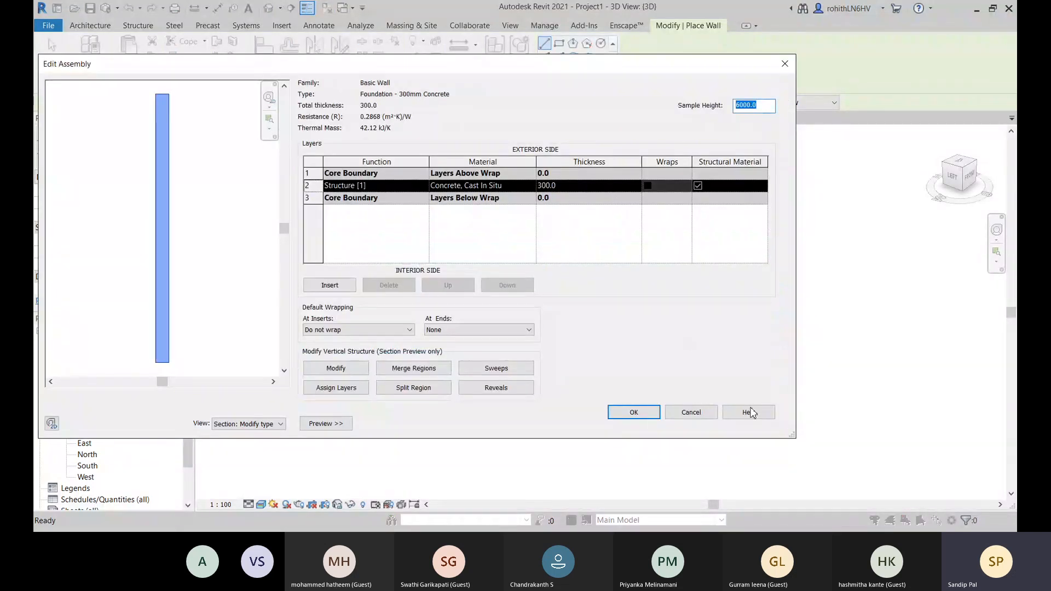
left_click(697, 412)
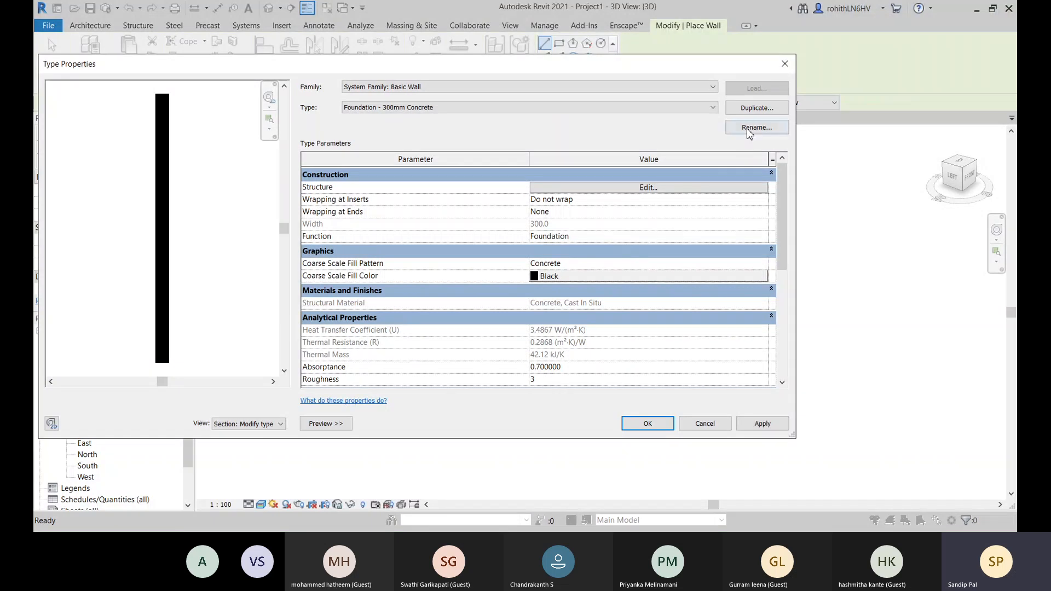
left_click(757, 108)
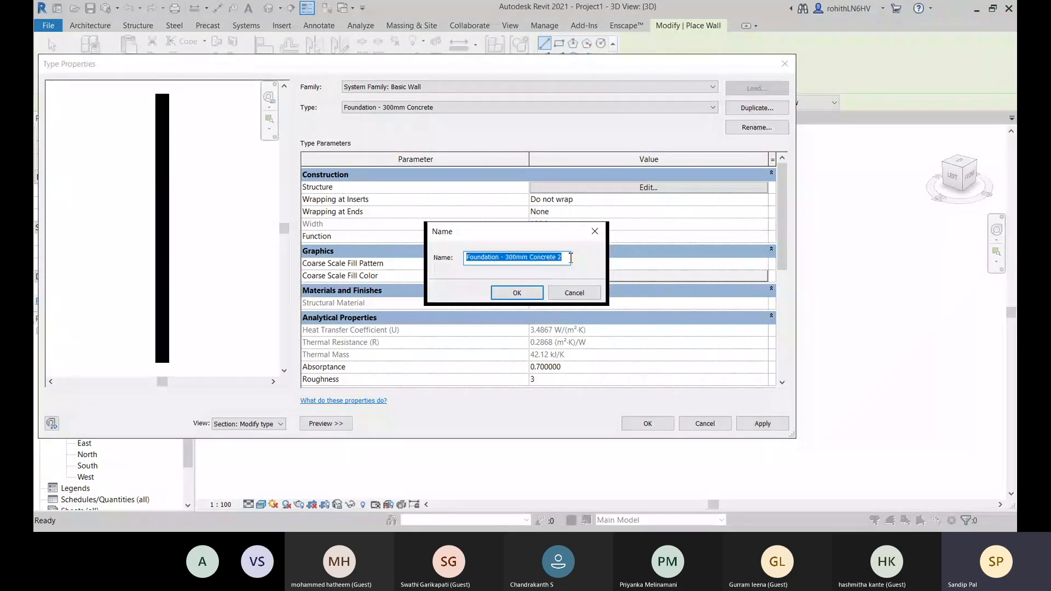
left_click_drag(571, 257, 507, 263)
type("900mm")
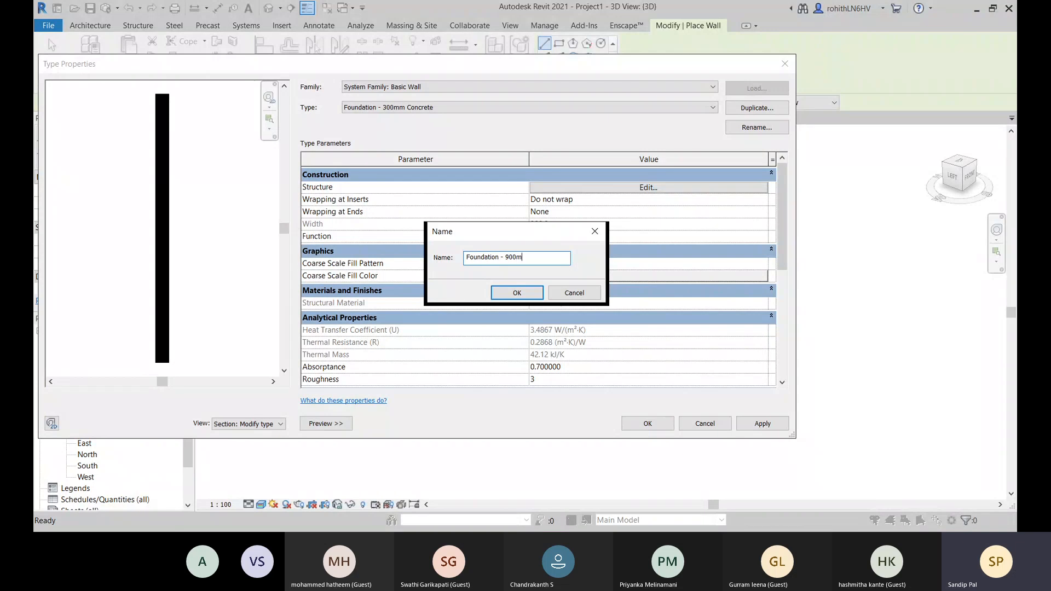
left_click(519, 295)
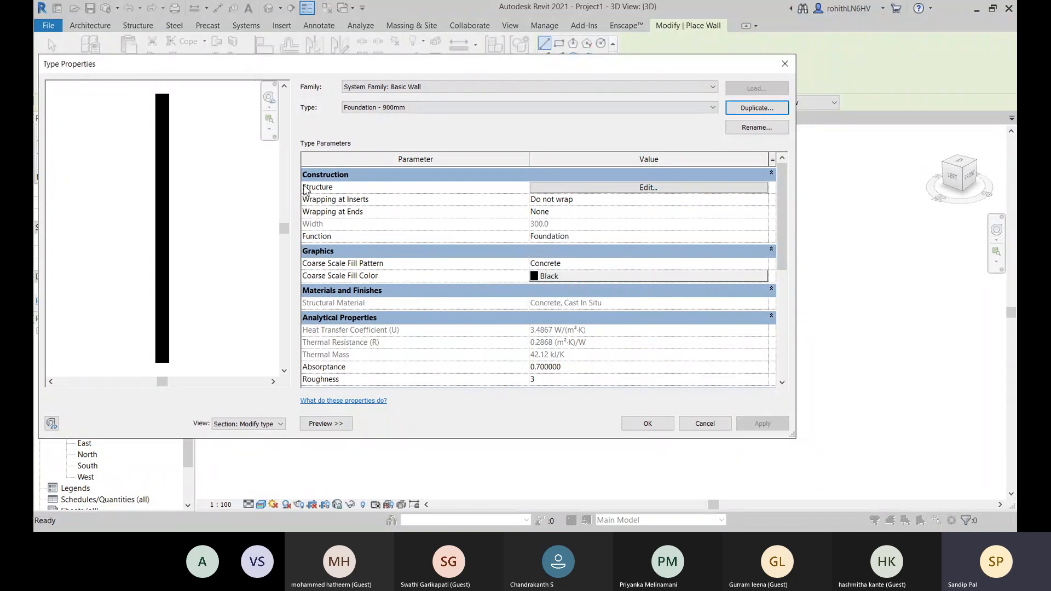
- Set the concrete structure layer of Foundation - 900mm to a thickness of 900 and accept the type properties
left_click(668, 188)
left_click(570, 186)
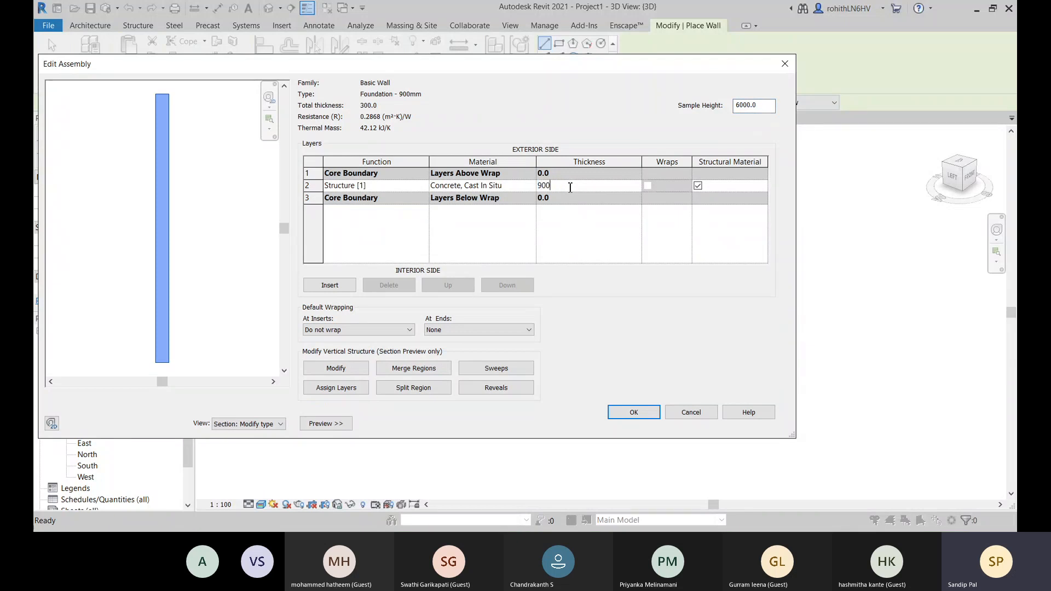
left_click(633, 413)
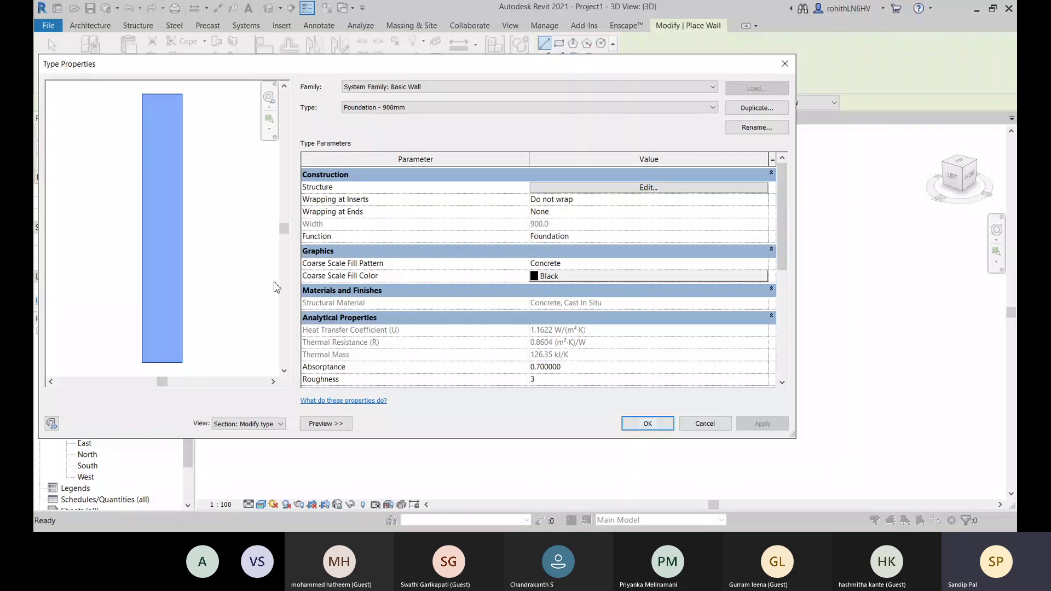
left_click(660, 426)
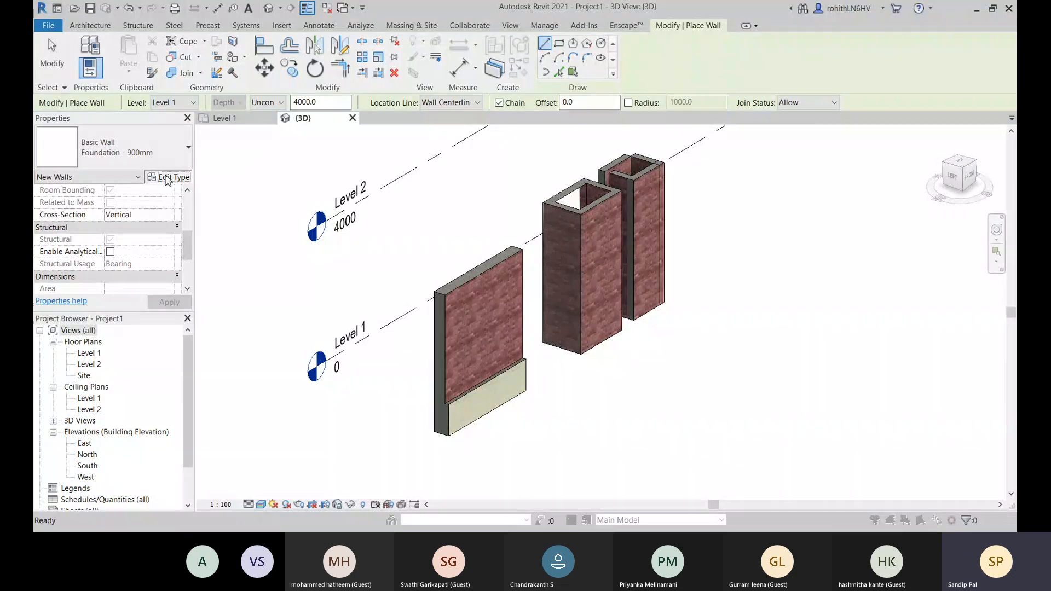
left_click(166, 178)
left_click(706, 425)
right_click(217, 232)
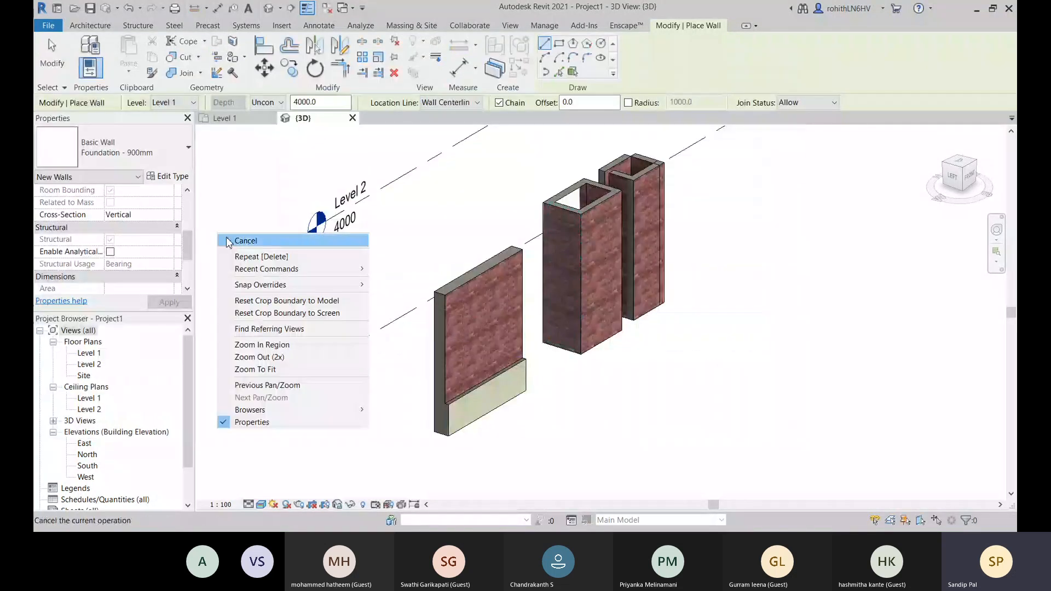
left_click(225, 236)
right_click(239, 193)
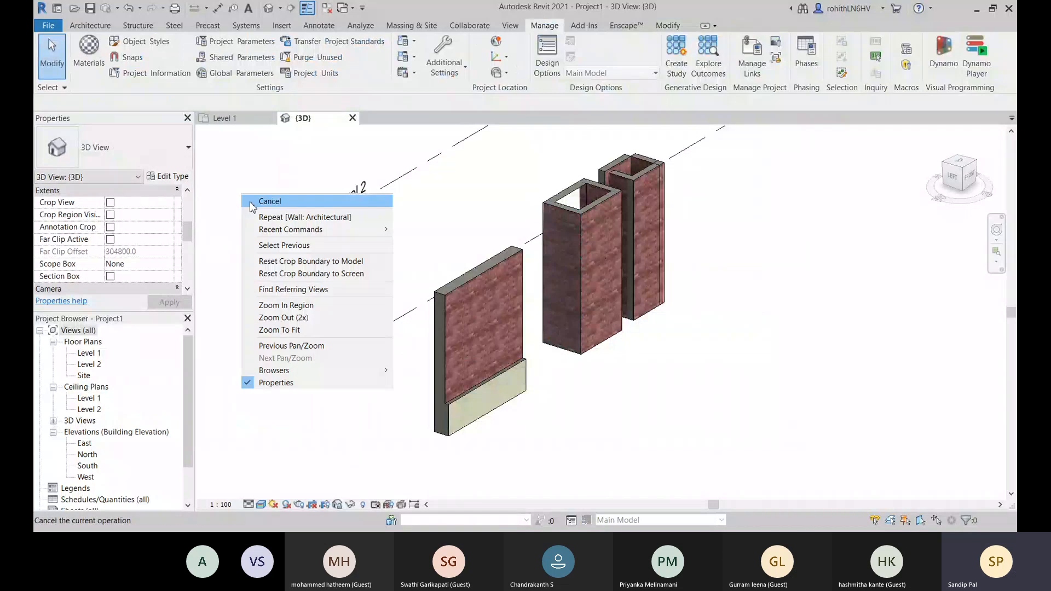
left_click(253, 201)
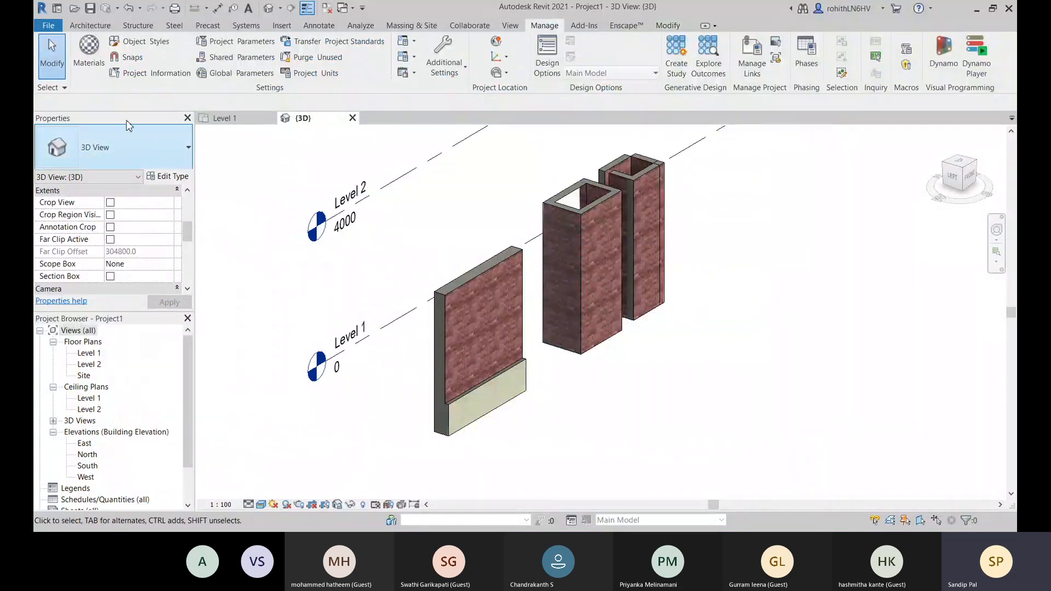
- Start a wall of the stacked type Exterior - Brick Over Block w Metal Stud and duplicate the type as Ext-Stacked Wall
key("w")
key("a")
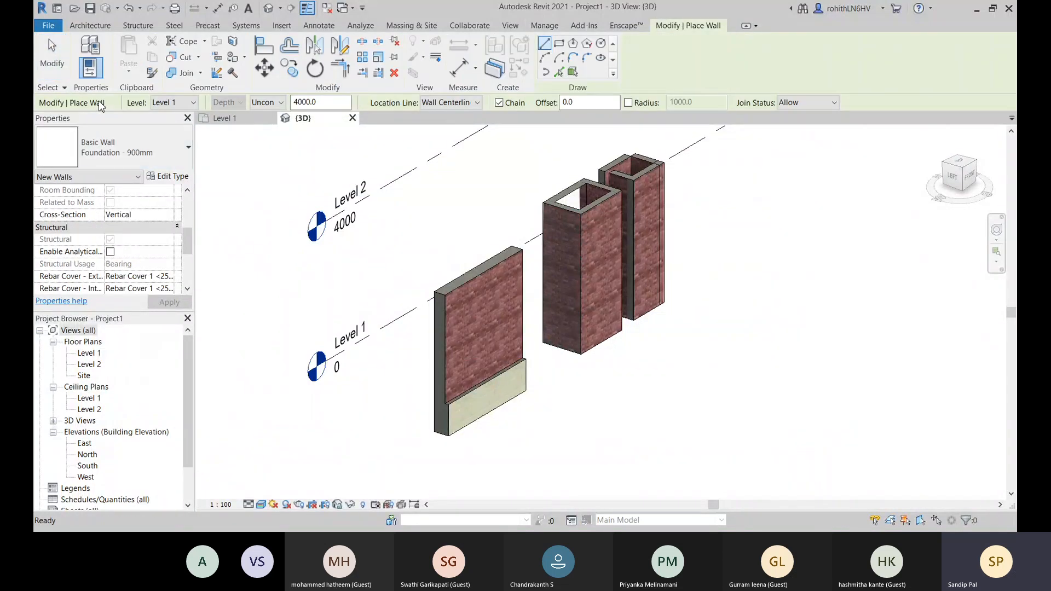
left_click(149, 151)
scroll(125, 361, "down", 2)
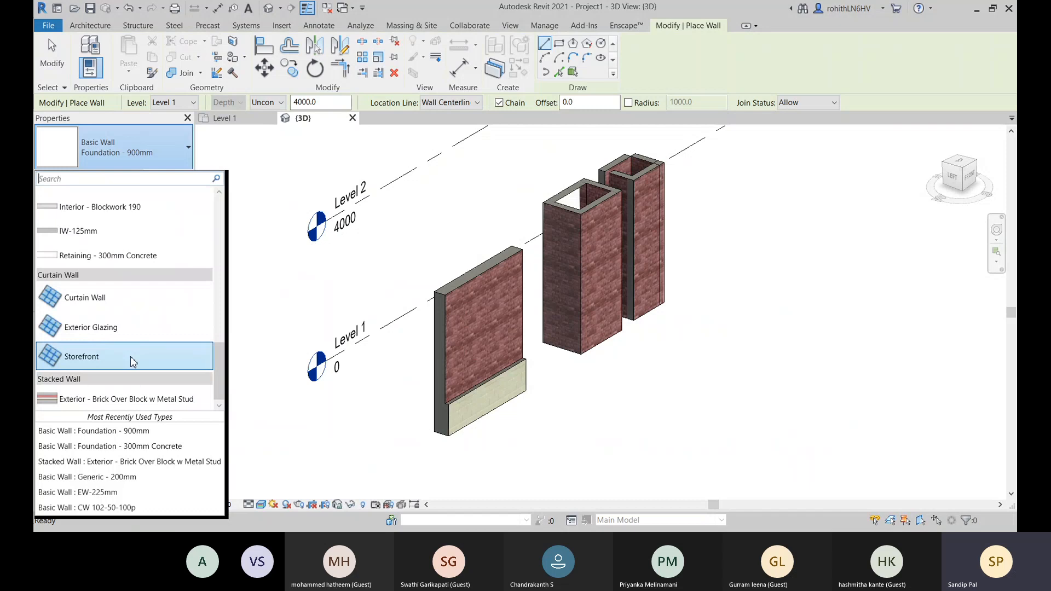
left_click(148, 404)
left_click(165, 177)
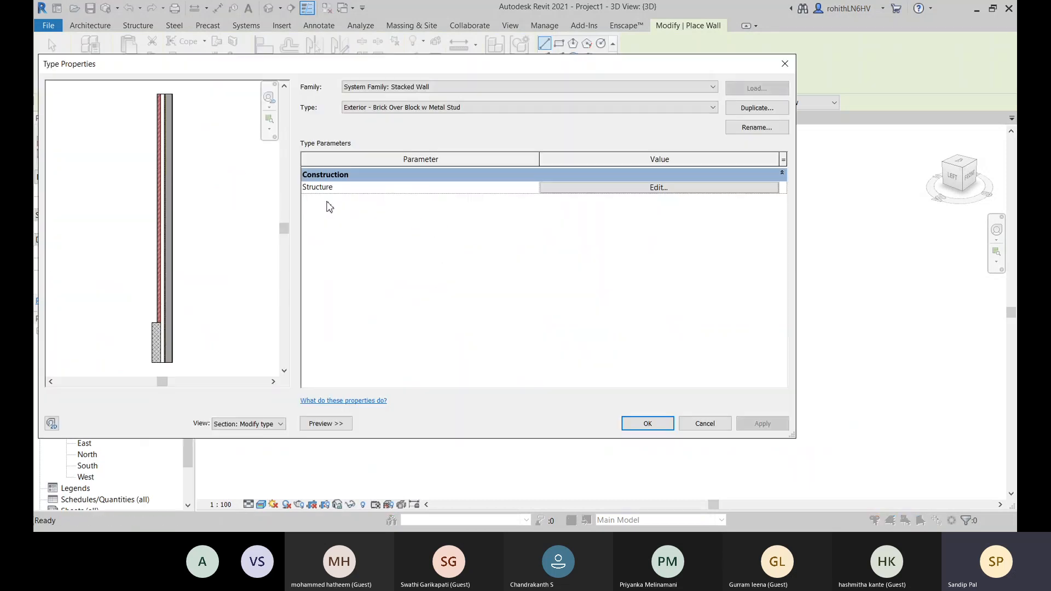
left_click(757, 108)
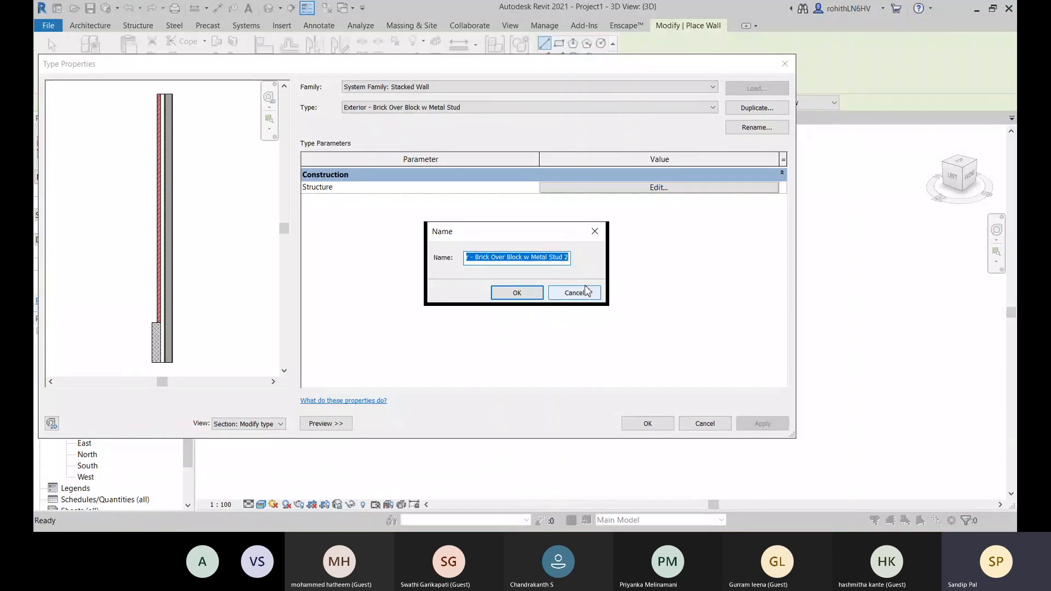
type("Ext-Stacked Wall")
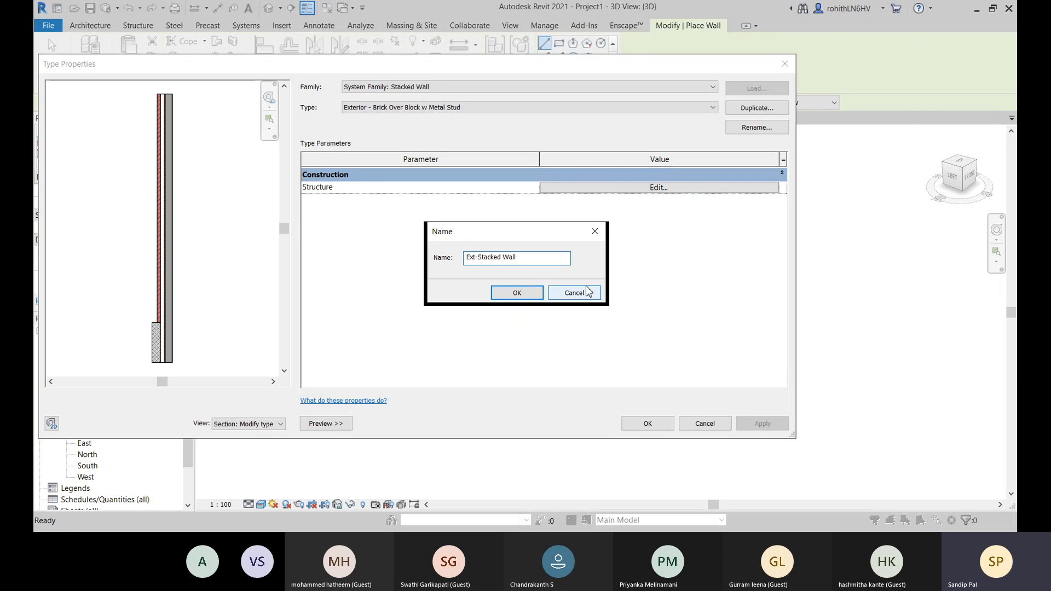
left_click(515, 292)
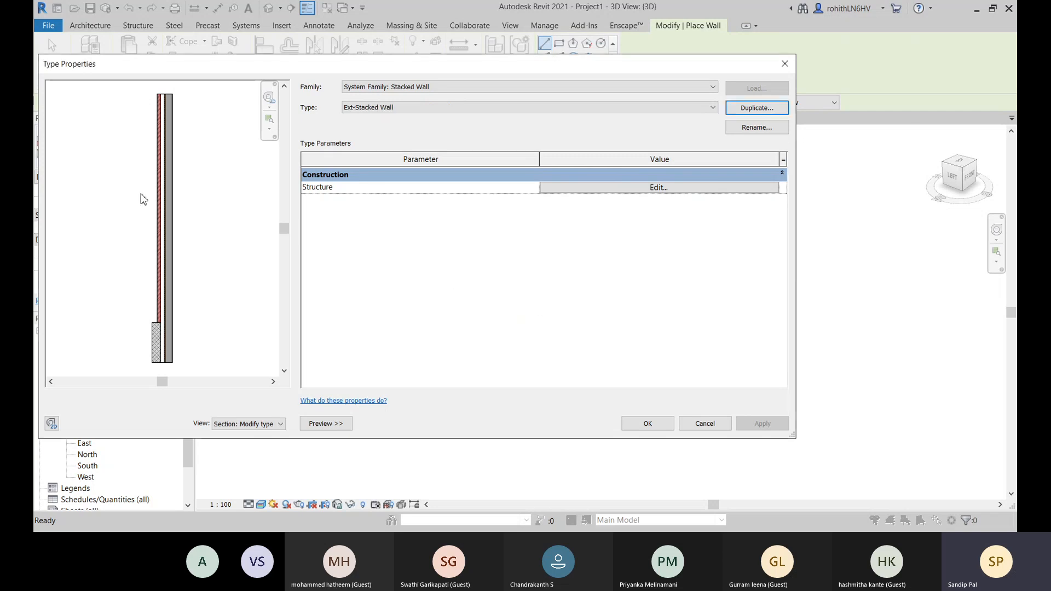
- Open the assembly structure of Ext-Stacked Wall, insert a row at the top and assign it the wall type Foundation - 300mm Concrete
left_click(564, 188)
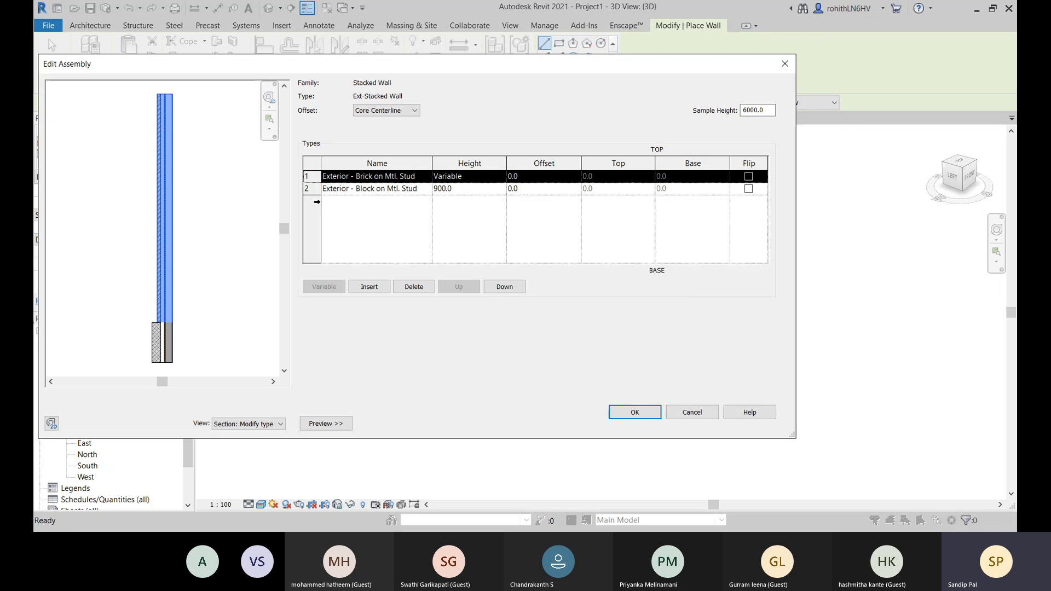
left_click(367, 288)
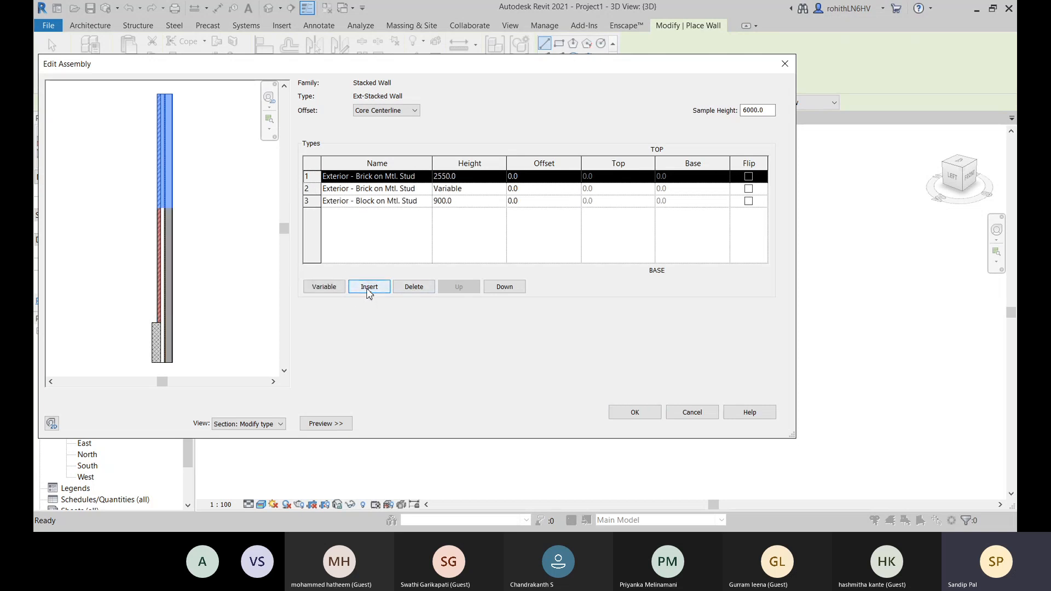
left_click(429, 178)
left_click(401, 221)
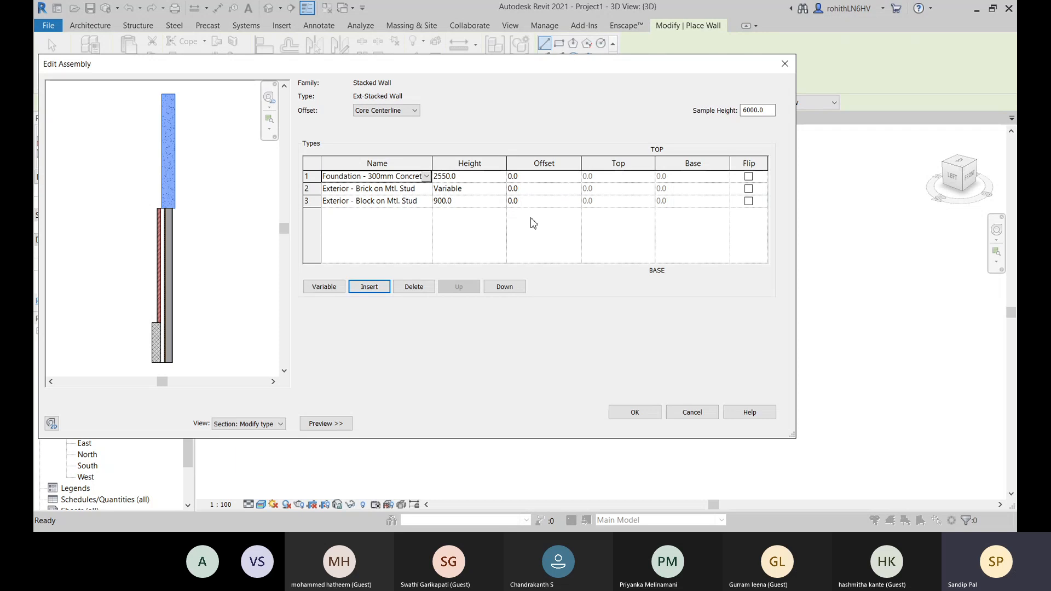
- Assign Foundation - 900mm to the second row and move the Exterior - Block on Mtl. Stud row to the top of the assembly
left_click(315, 191)
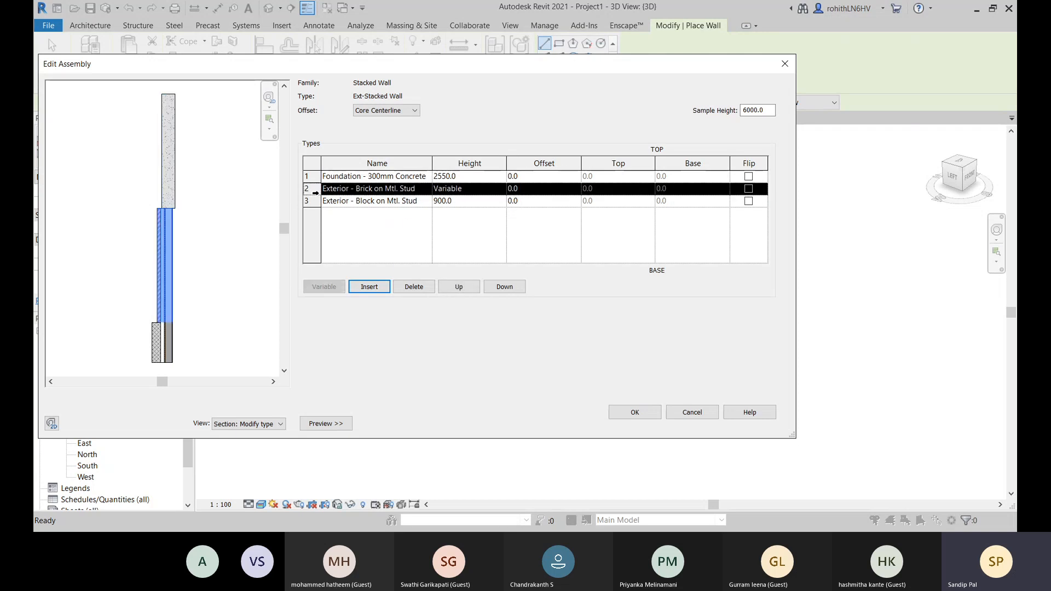
left_click(426, 192)
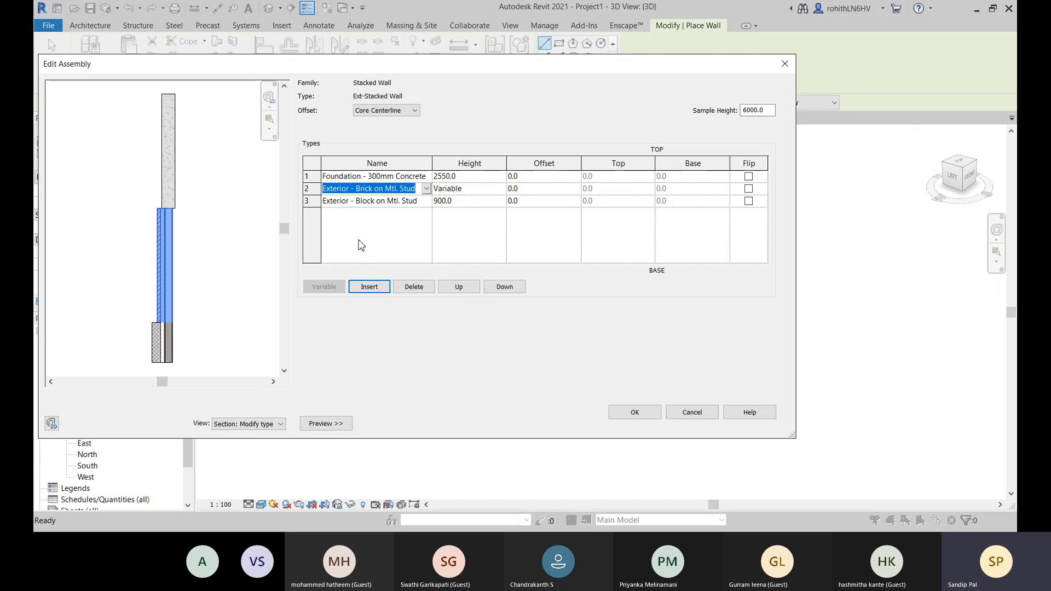
left_click(371, 206)
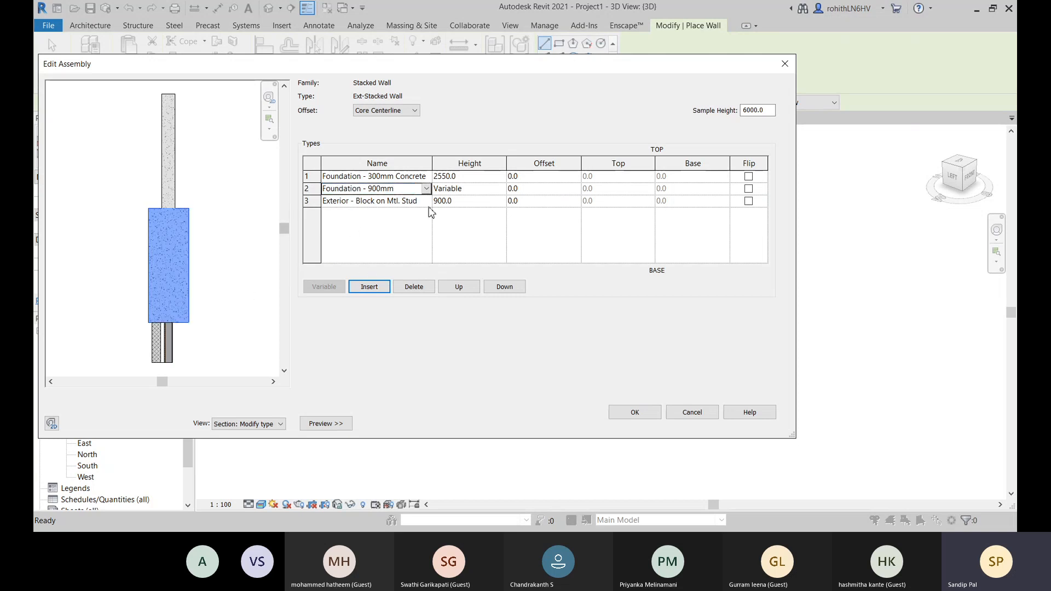
left_click(314, 206)
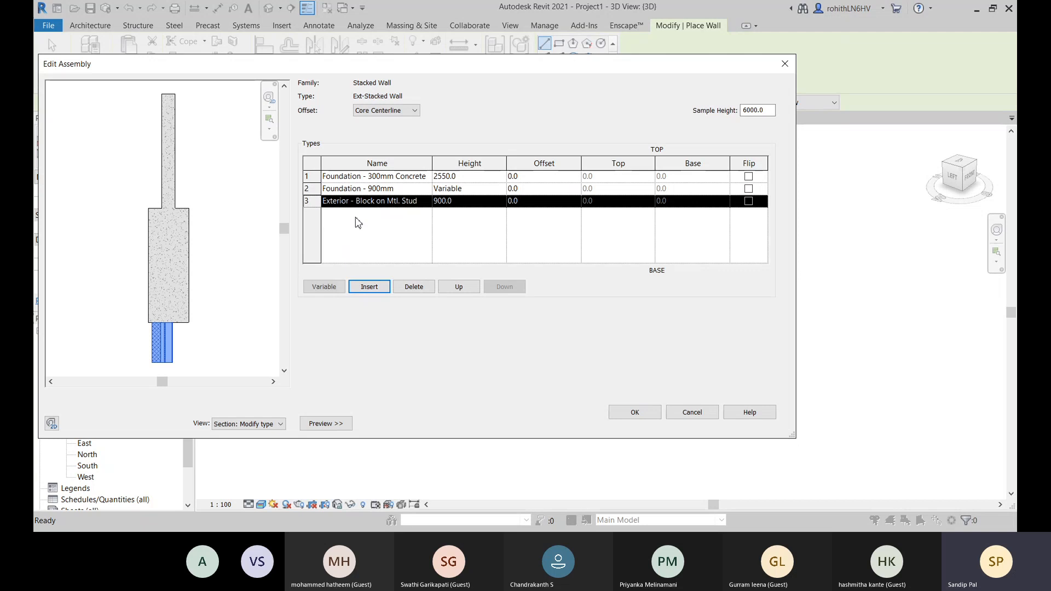
left_click(459, 288)
left_click(460, 288)
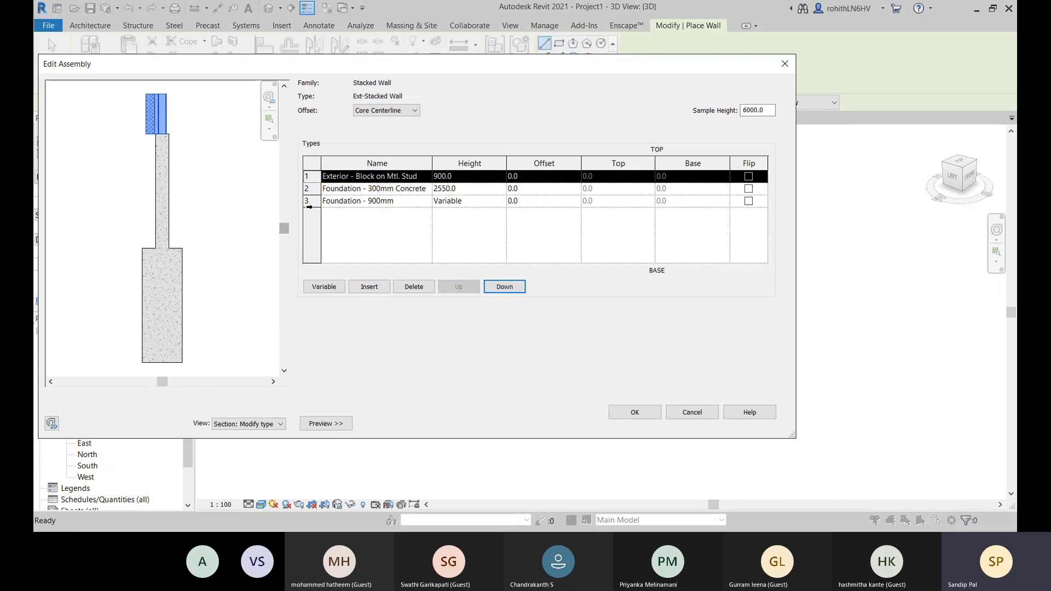
- Move the Foundation - 900mm row to the top of the assembly and change its wall type to EW-225mm
left_click(344, 202)
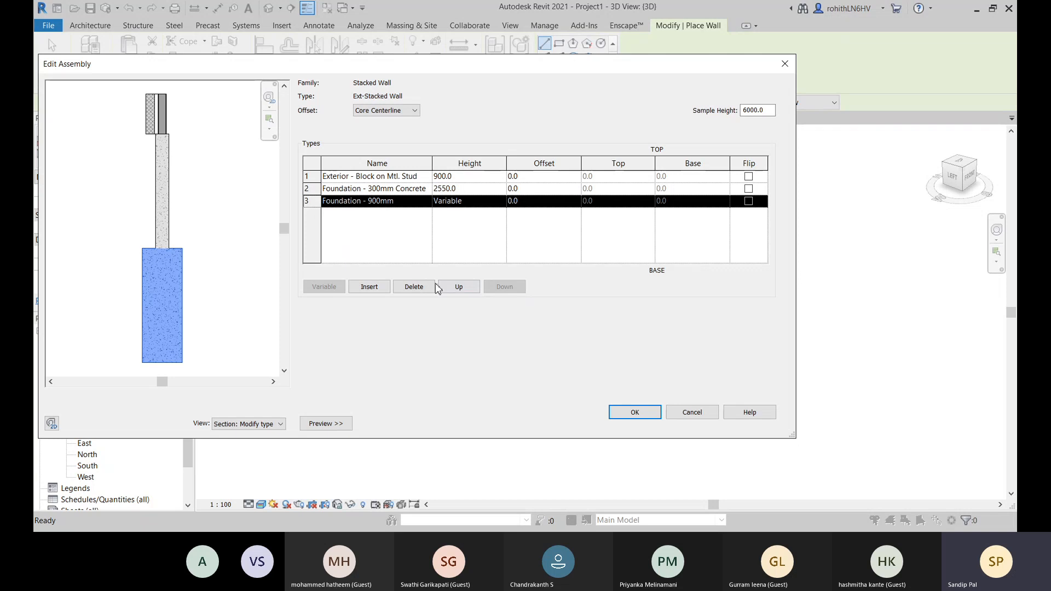
left_click(457, 288)
left_click(458, 288)
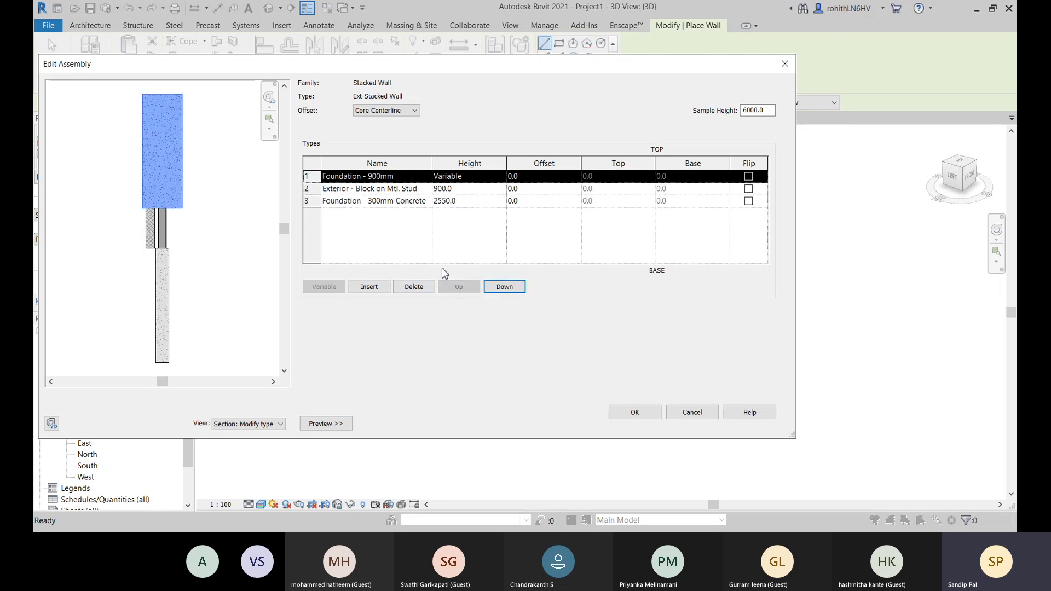
left_click(426, 179)
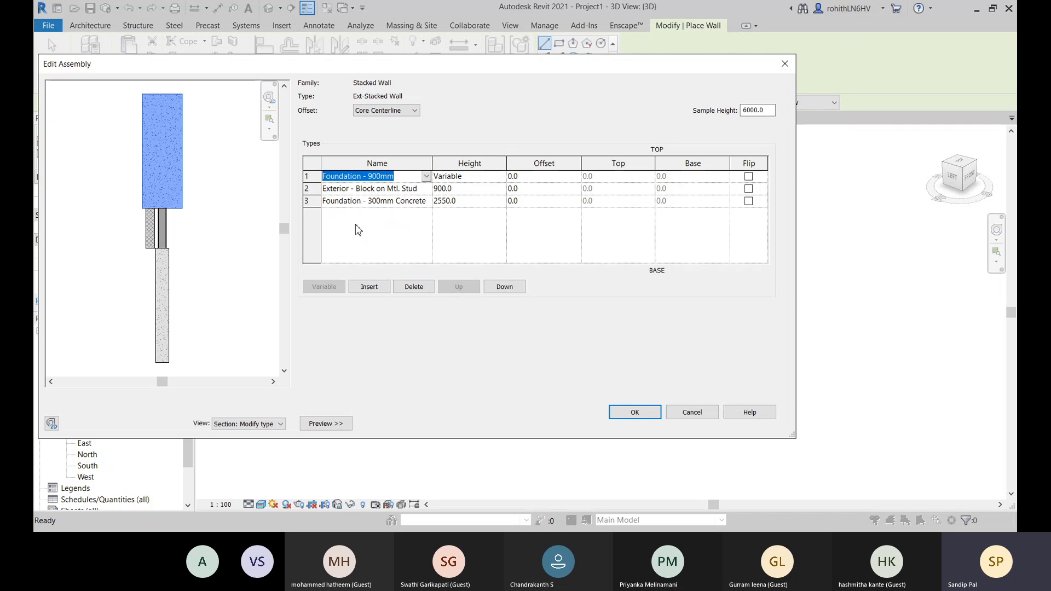
left_click(329, 192)
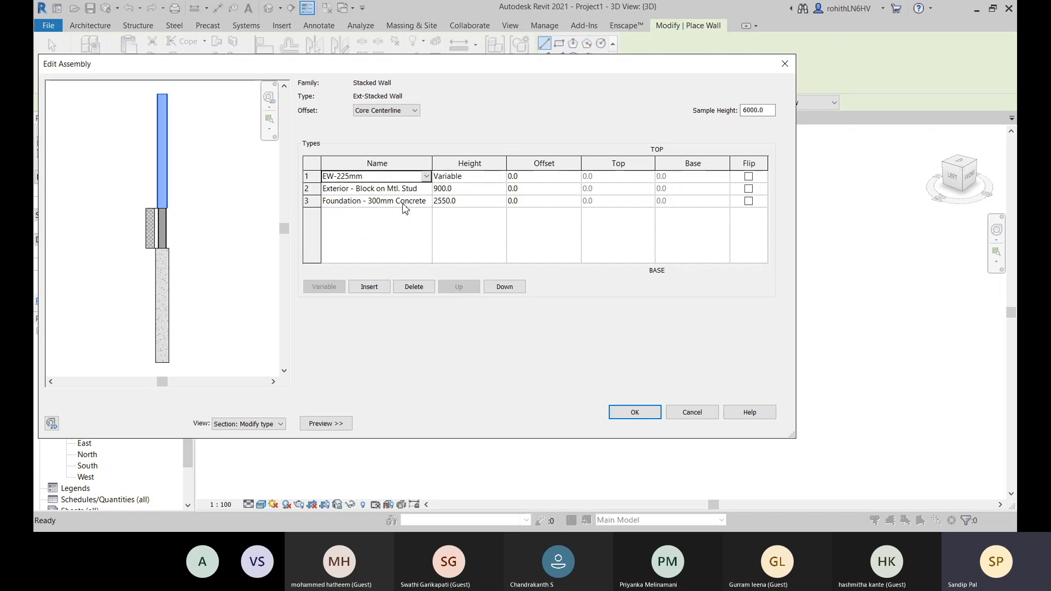
- Move the Exterior - Block on Mtl. Stud row to the base of the assembly and change its wall type to Foundation - 900mm
left_click(427, 190)
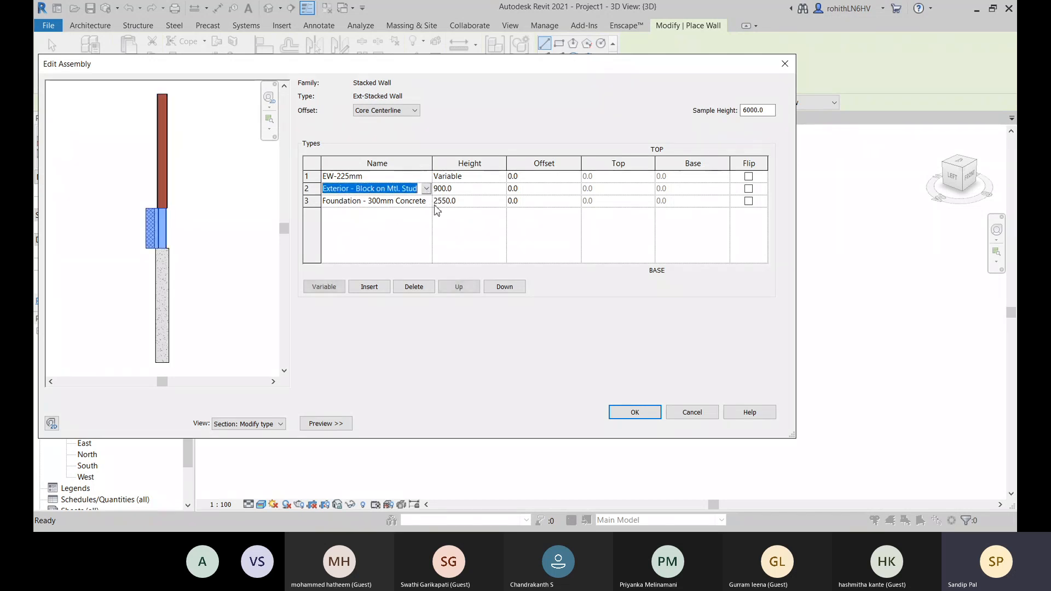
left_click(311, 188)
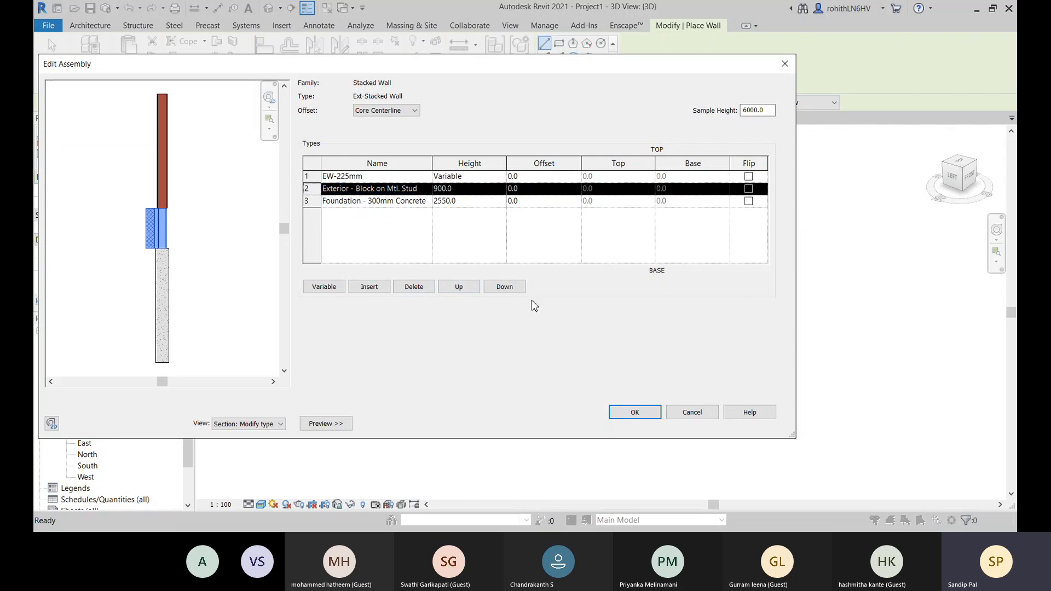
left_click(504, 286)
left_click(430, 204)
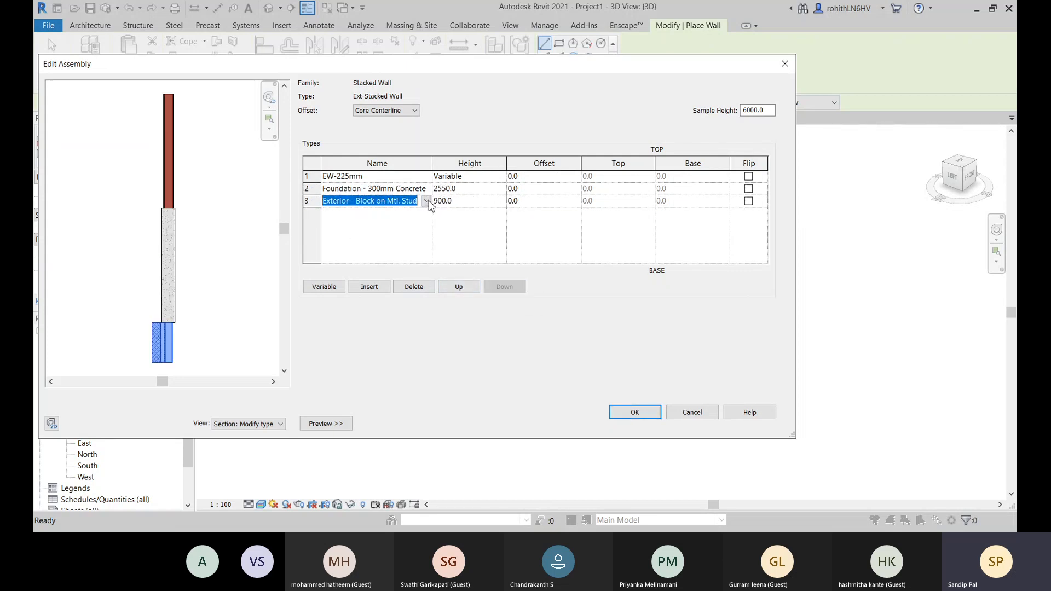
left_click(359, 248)
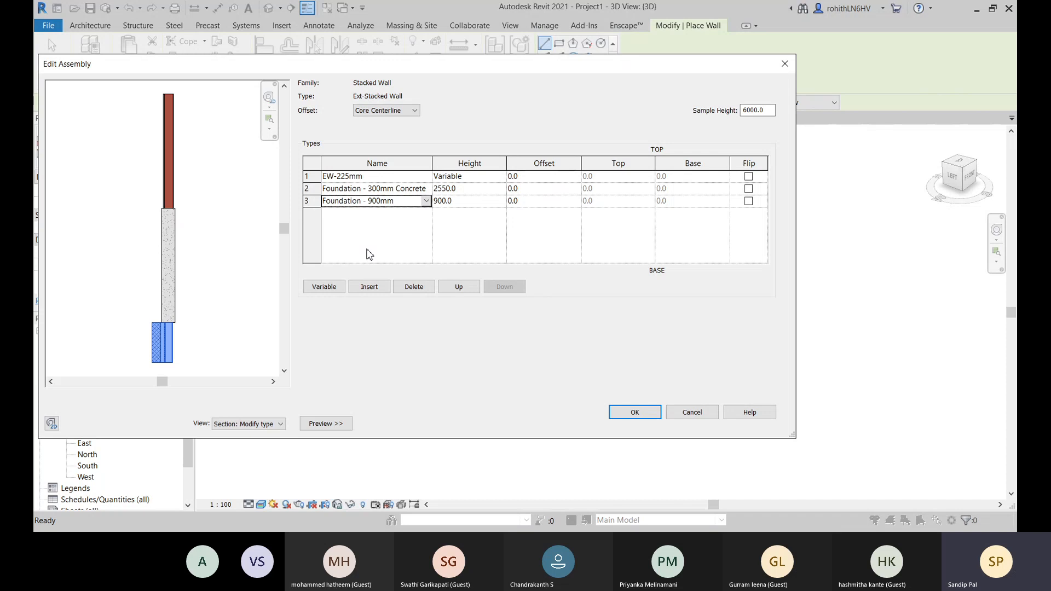
- Set the height of the Foundation - 900mm row to 600 and the Foundation - 300mm Concrete row to 450
left_click(462, 204)
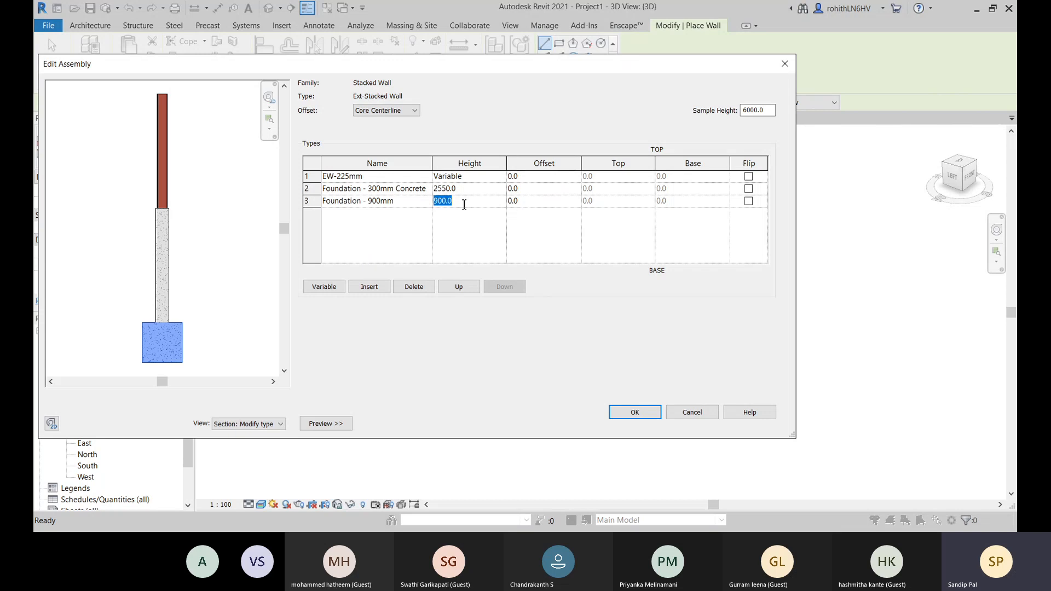
type("600")
left_click(463, 191)
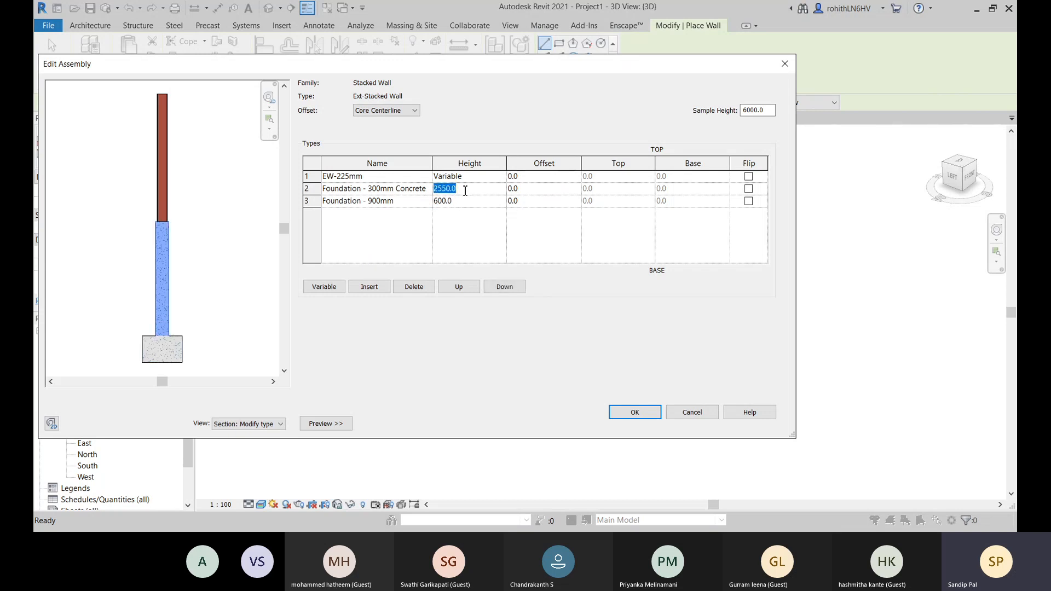
type("450")
key("Return")
- Set the height of the Foundation - 900mm row to 500
scroll(155, 322, "up", 2)
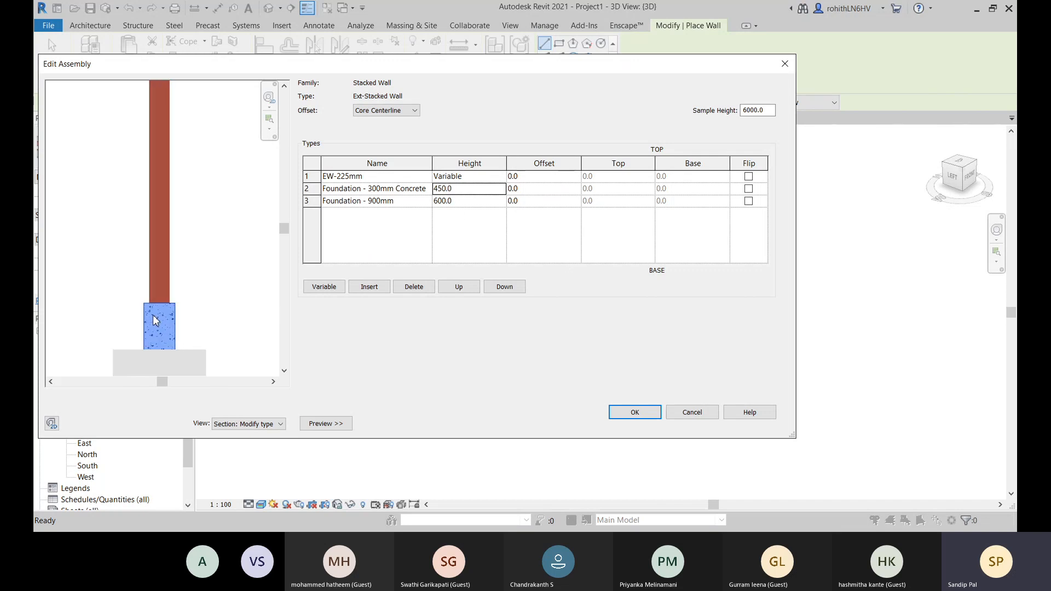
middle_click_drag(210, 341, 216, 301)
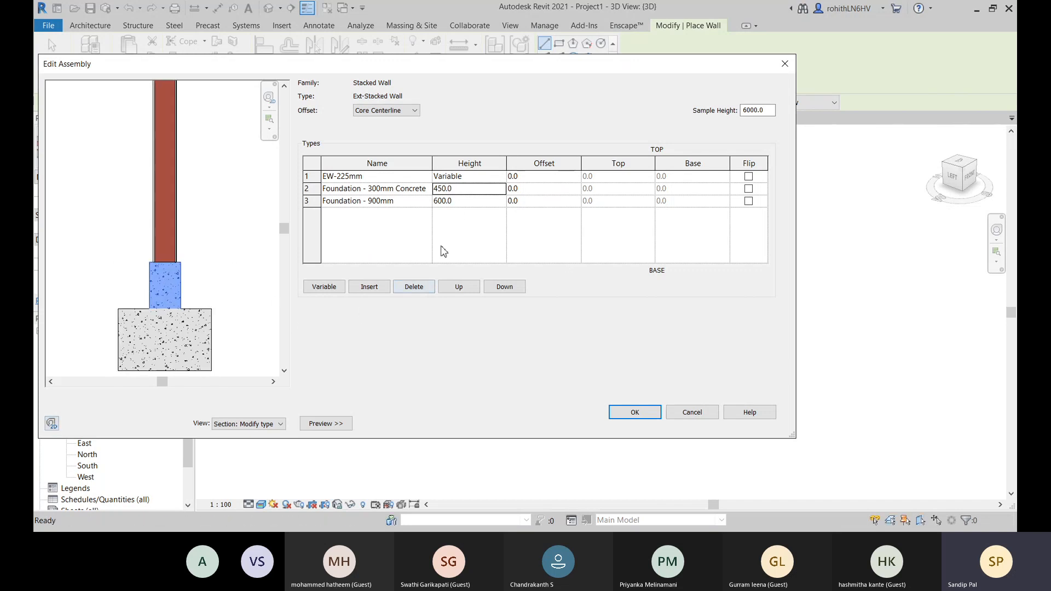
left_click(457, 201)
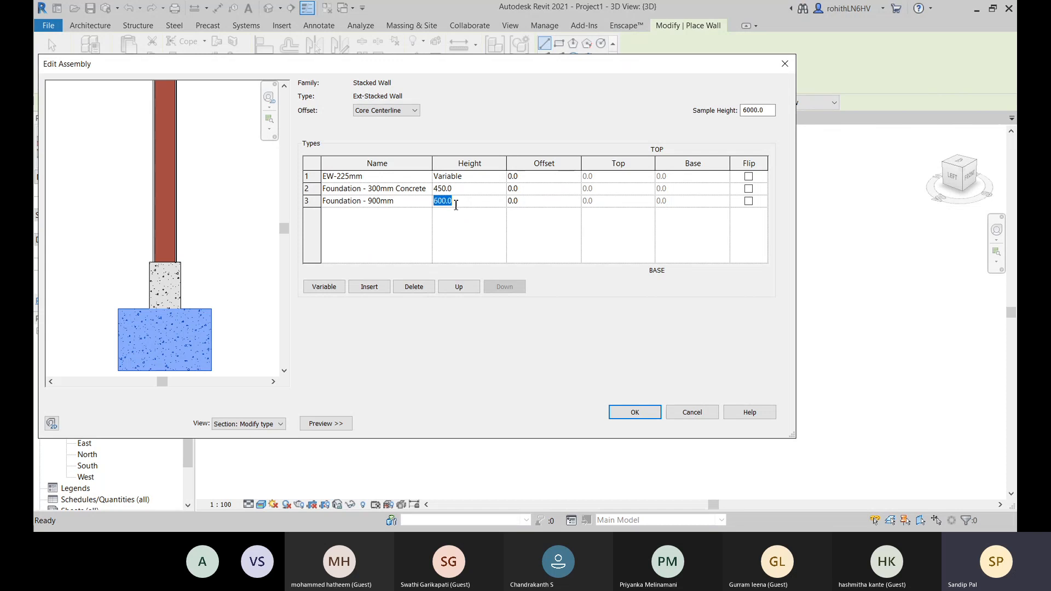
type("500")
key("Tab")
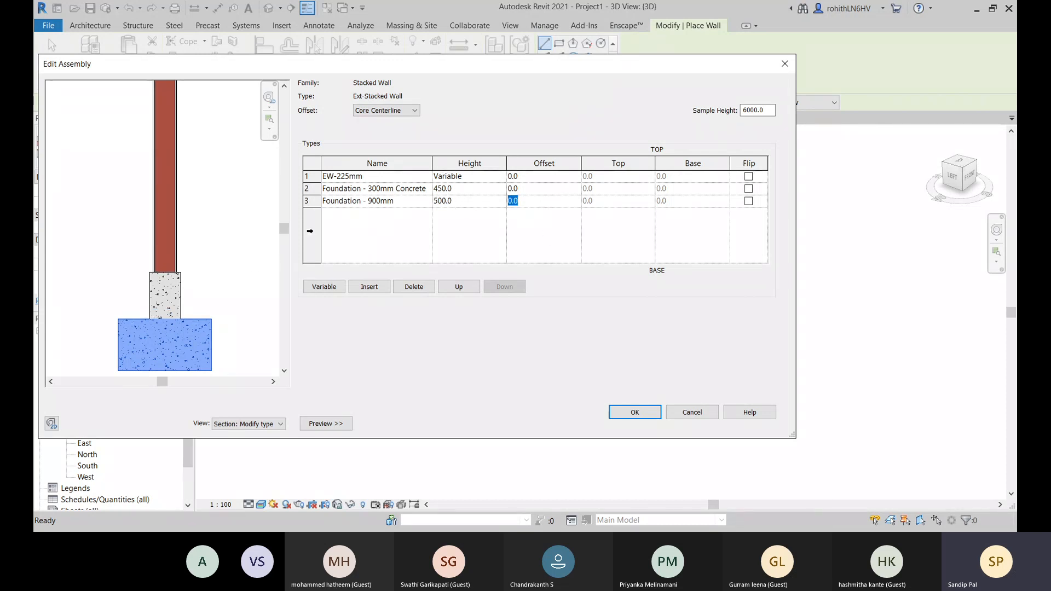
- Set the height of the Foundation - 900mm row to 450 and the Foundation - 300mm Concrete row to 300
scroll(213, 299, "down", 2)
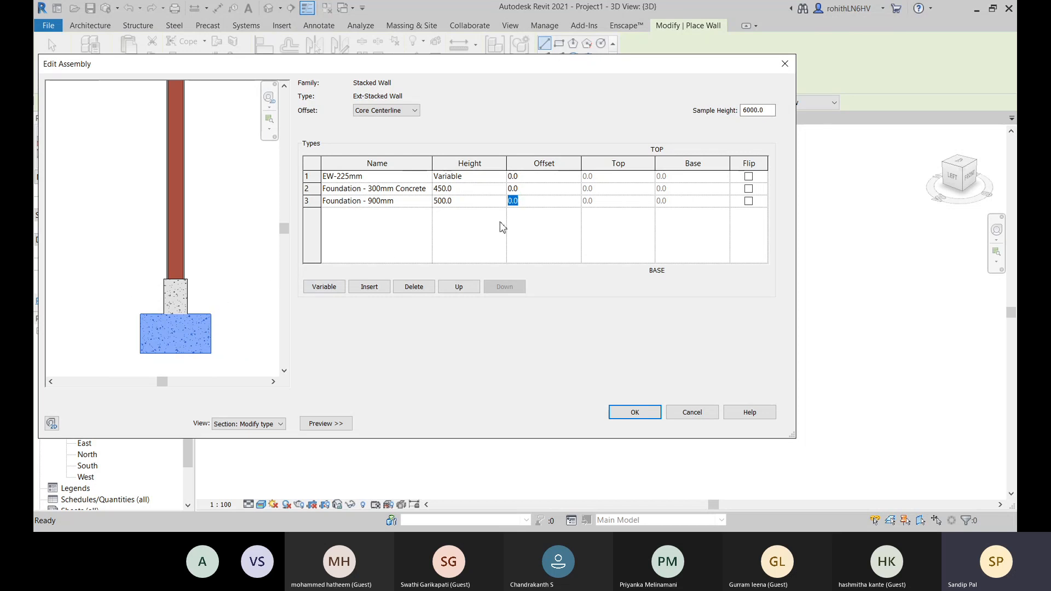
left_click(463, 201)
type("450")
left_click(462, 191)
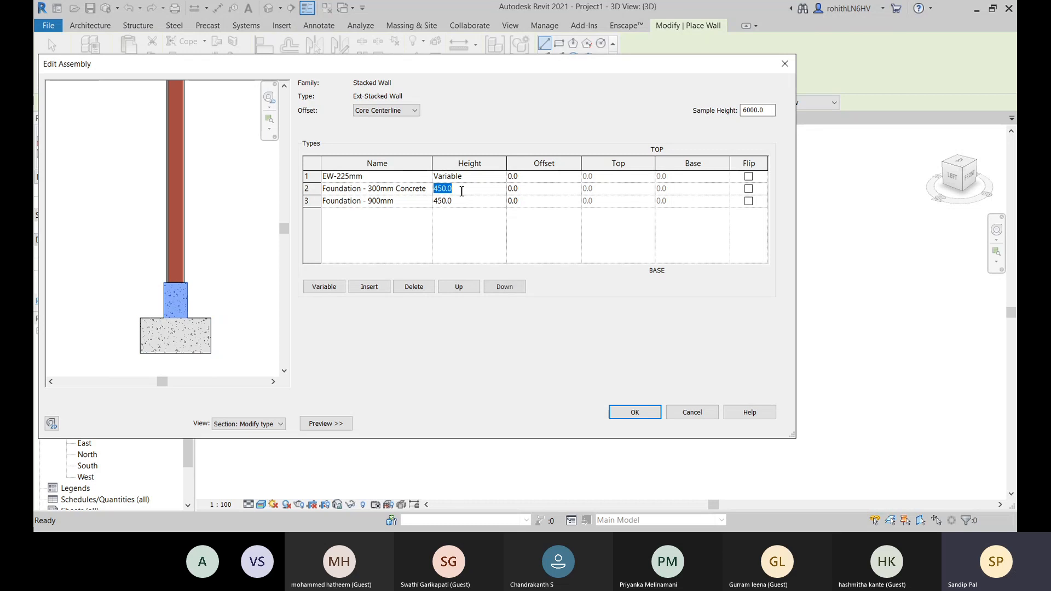
type("300")
left_click(562, 201)
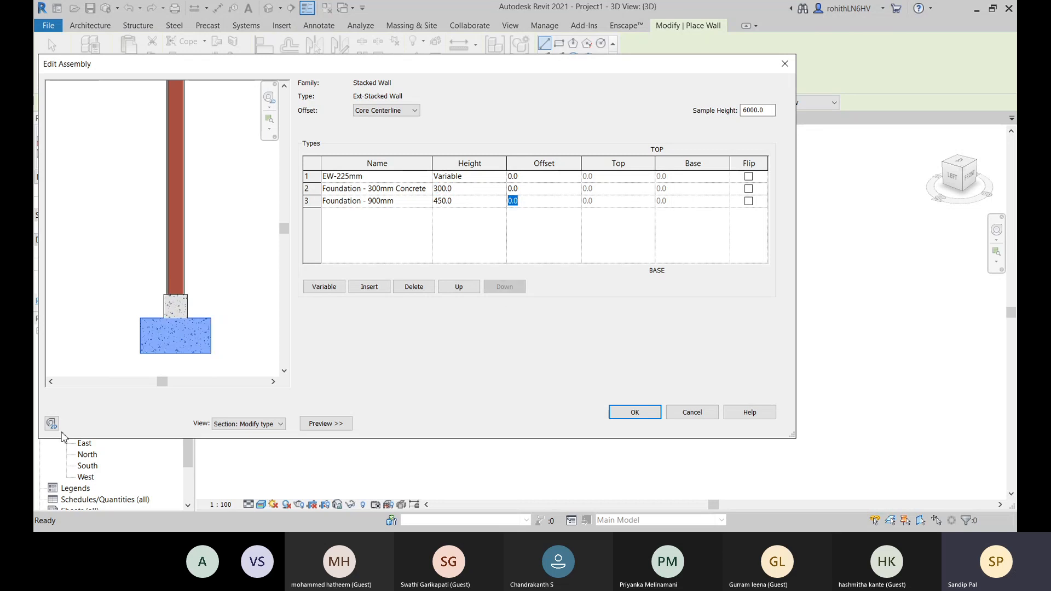
left_click(565, 244)
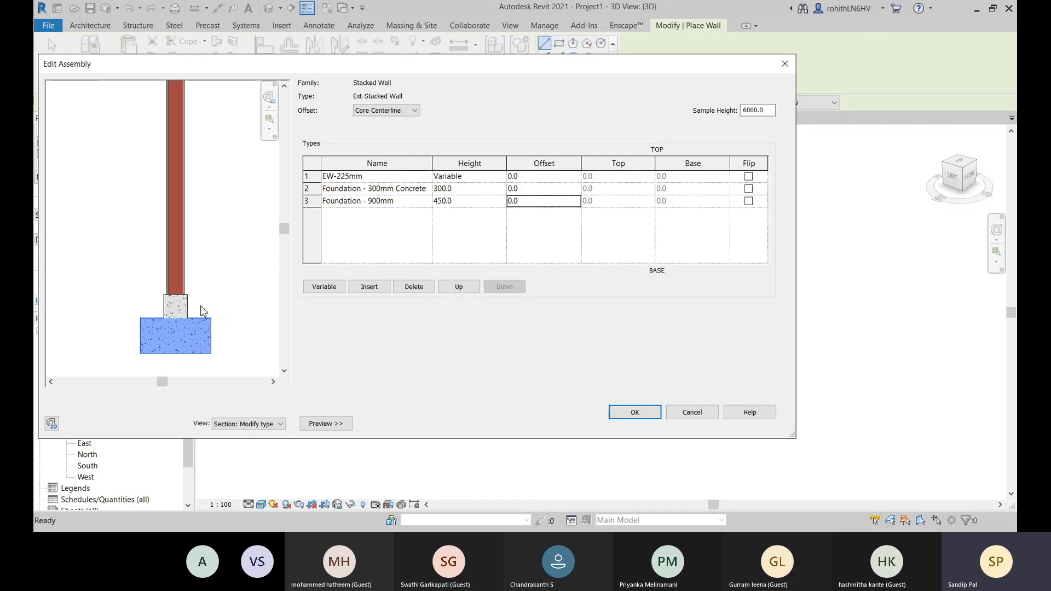
- Try an offset of -300 on the Foundation - 300mm Concrete row and reset the offset to 0
scroll(148, 329, "up", 1)
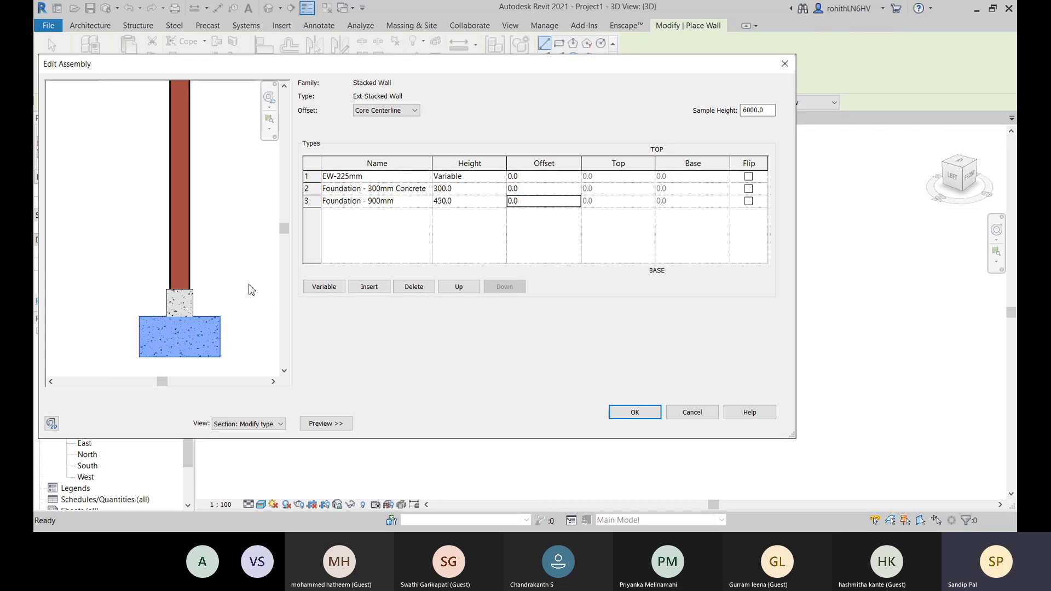
scroll(185, 294, "up", 2)
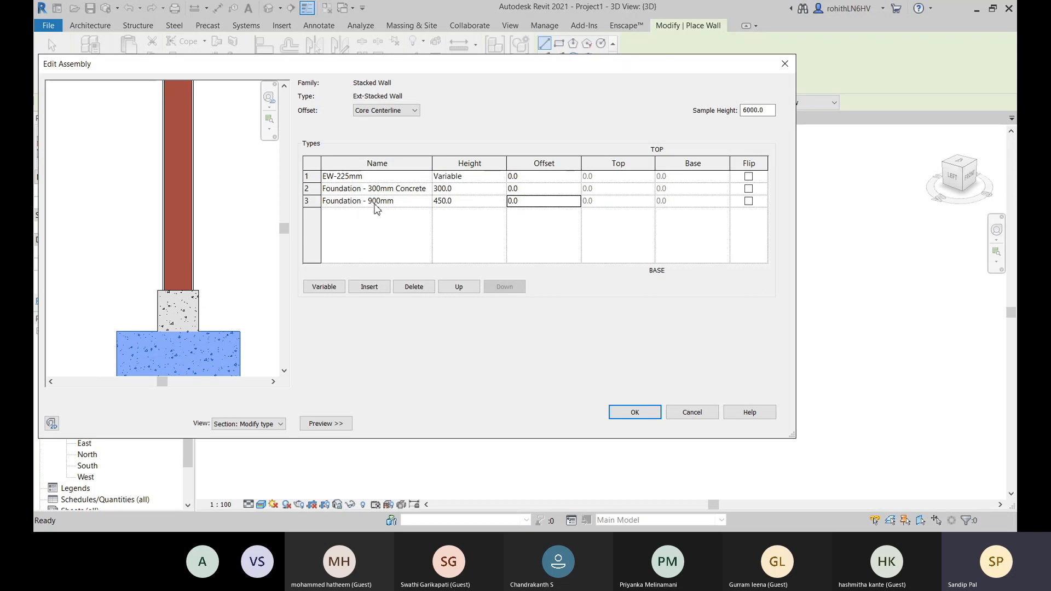
left_click(526, 189)
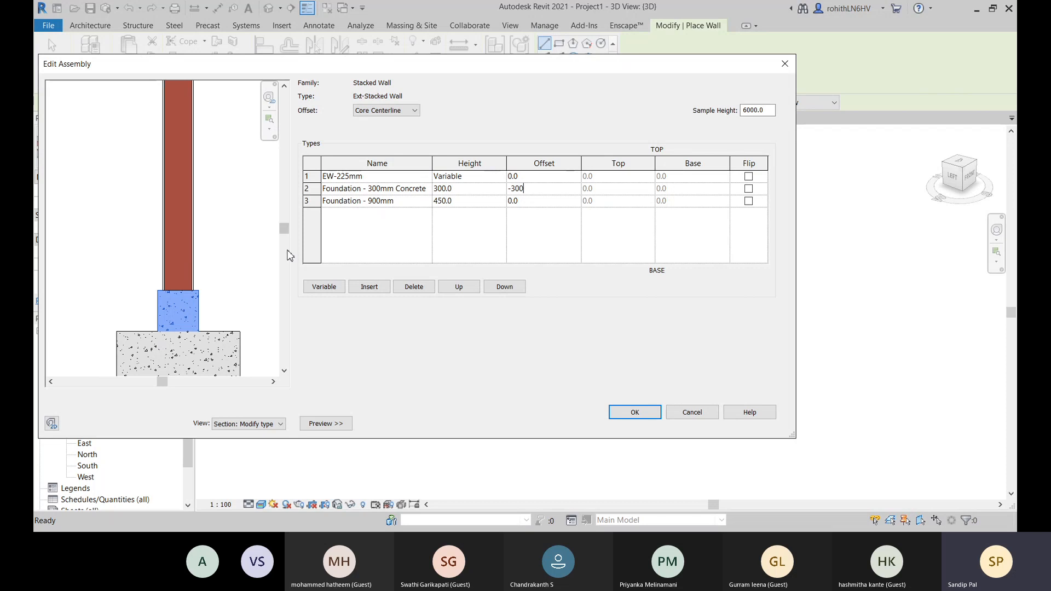
left_click(556, 241)
scroll(193, 303, "up", 2)
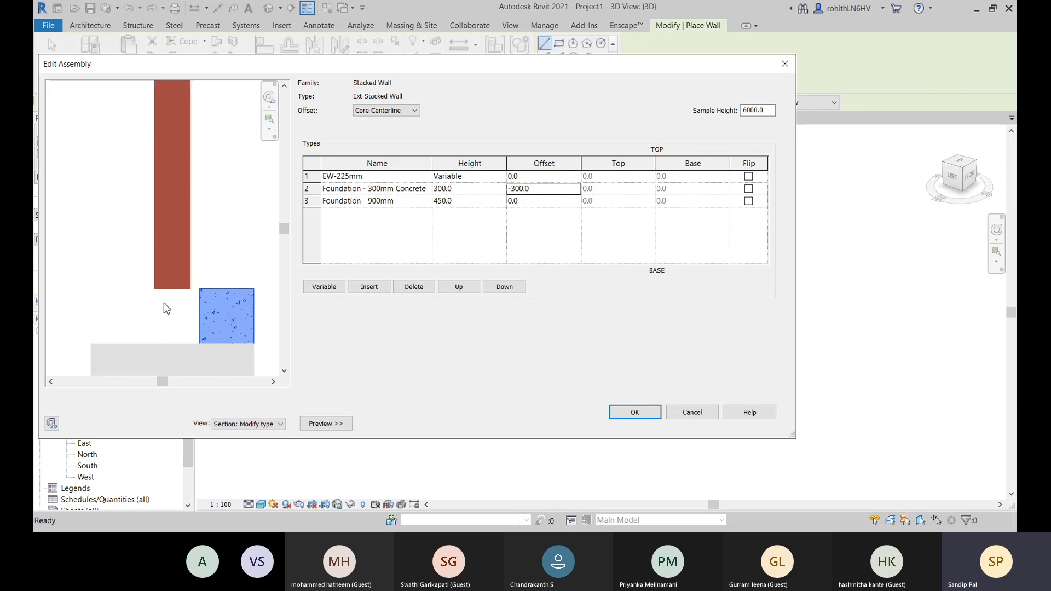
left_click(518, 192)
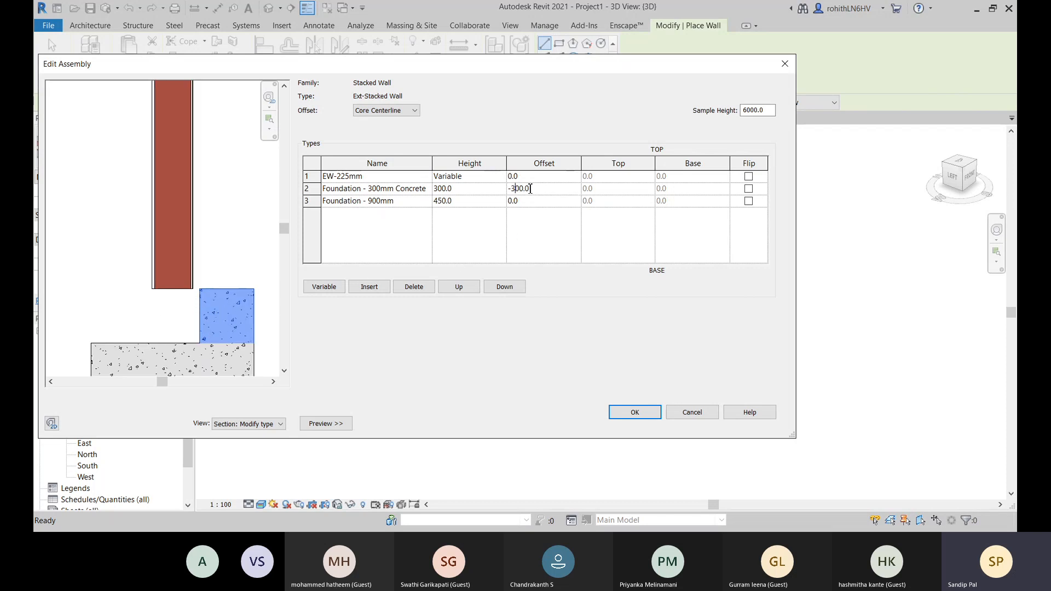
left_click_drag(532, 188, 510, 188)
type("0")
left_click(554, 237)
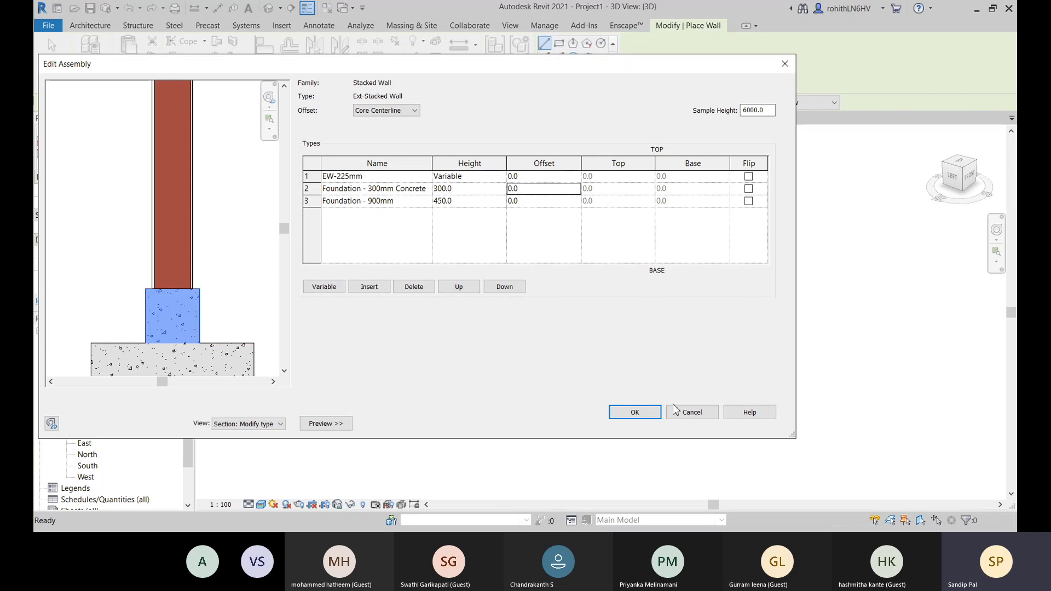
- Accept the edited assembly and the type properties of Ext-Stacked Wall and return to wall placement in the 3D view
left_click(635, 412)
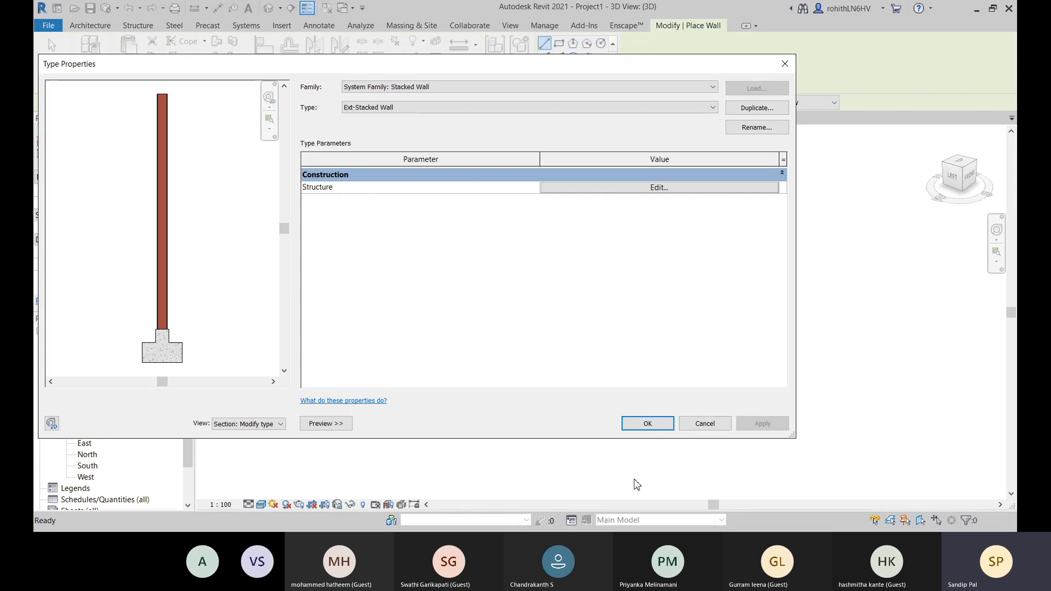
left_click(657, 424)
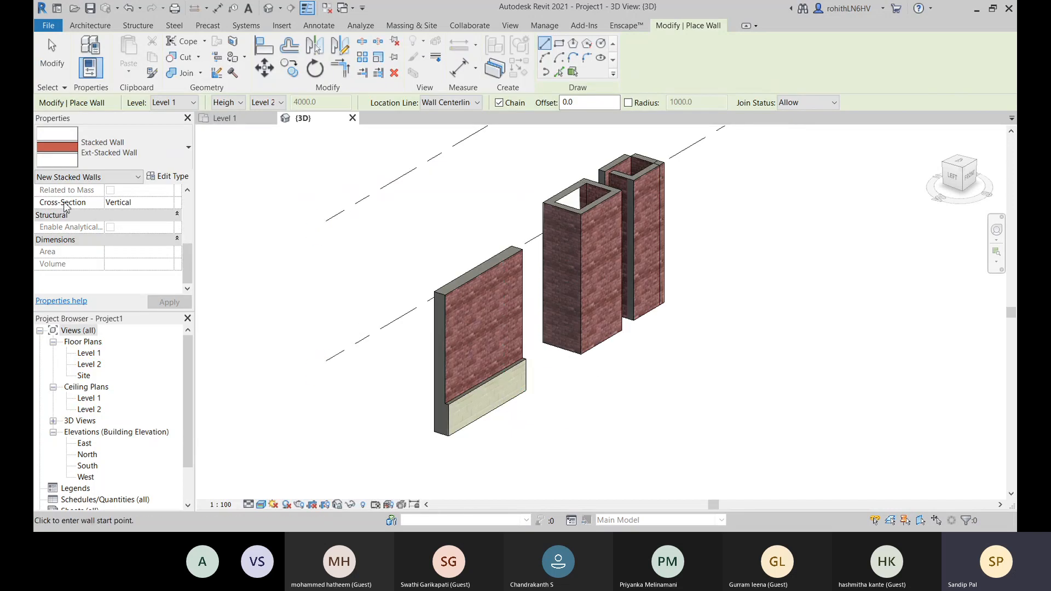
scroll(703, 467, "down", 1)
middle_click_drag(668, 457, 467, 390)
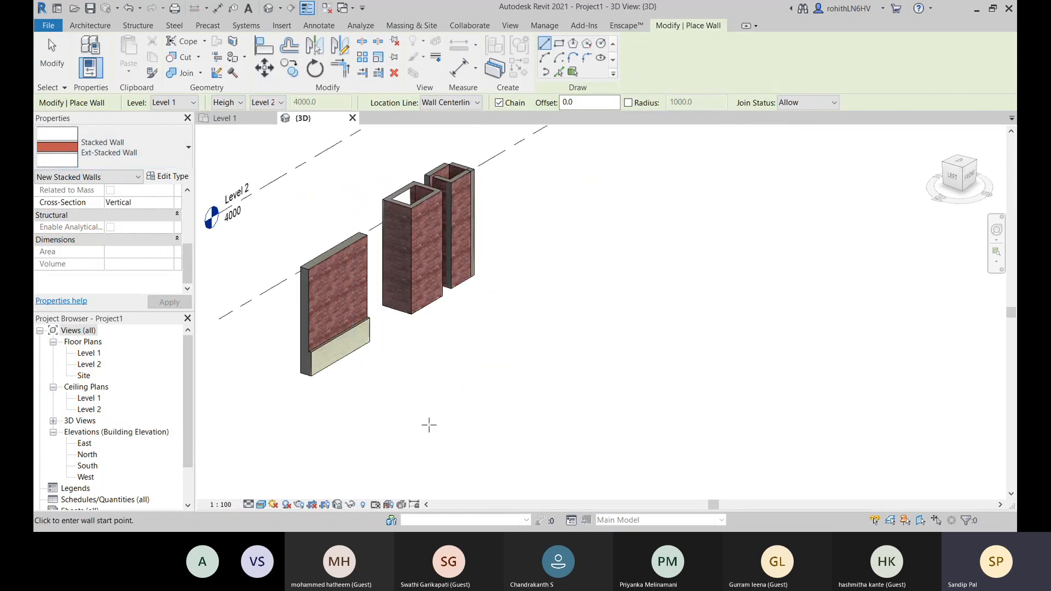
- Draw an Ext-Stacked Wall segment about 8450 mm long beside the existing walls and end wall placement
left_click(434, 414)
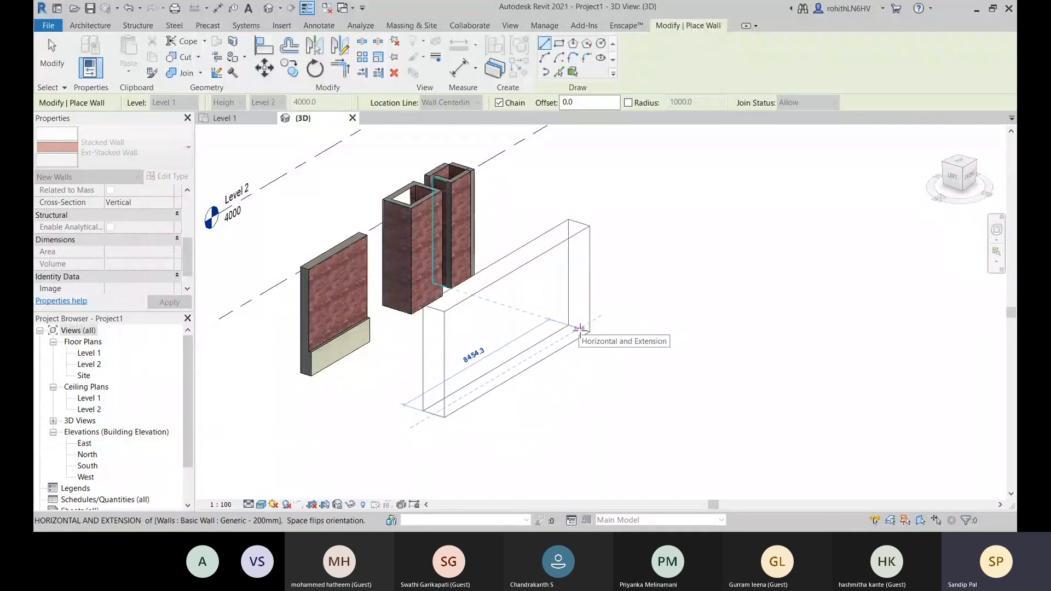
left_click(579, 329)
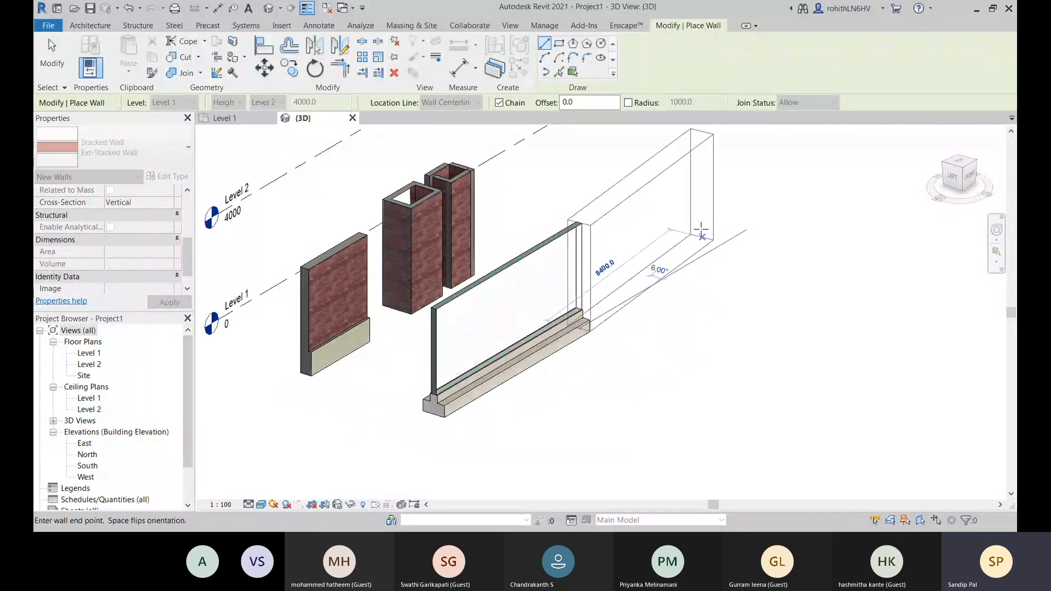
right_click(699, 230)
left_click(717, 234)
right_click(694, 264)
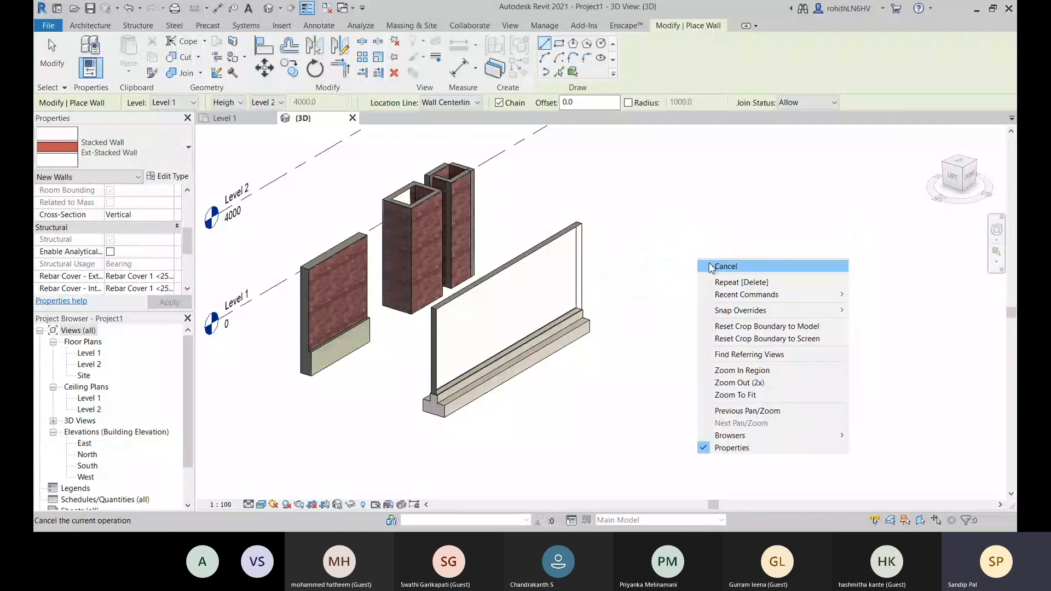
left_click(713, 267)
- Examine the new stacked wall from the front and back, including the stepped foundation at its base
scroll(506, 301, "up", 3)
scroll(507, 359, "up", 2)
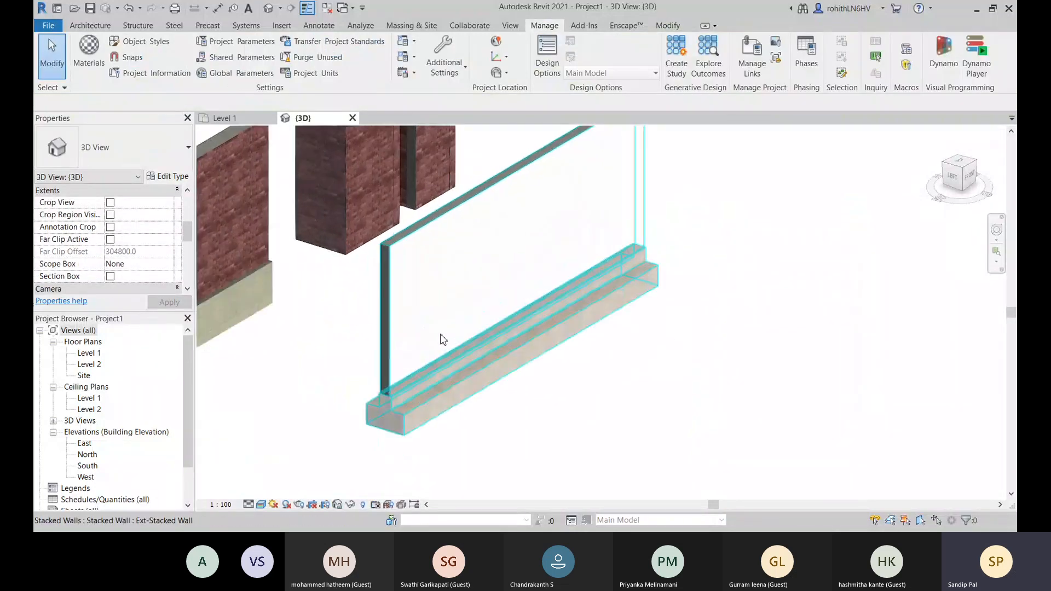
scroll(448, 231, "down", 2)
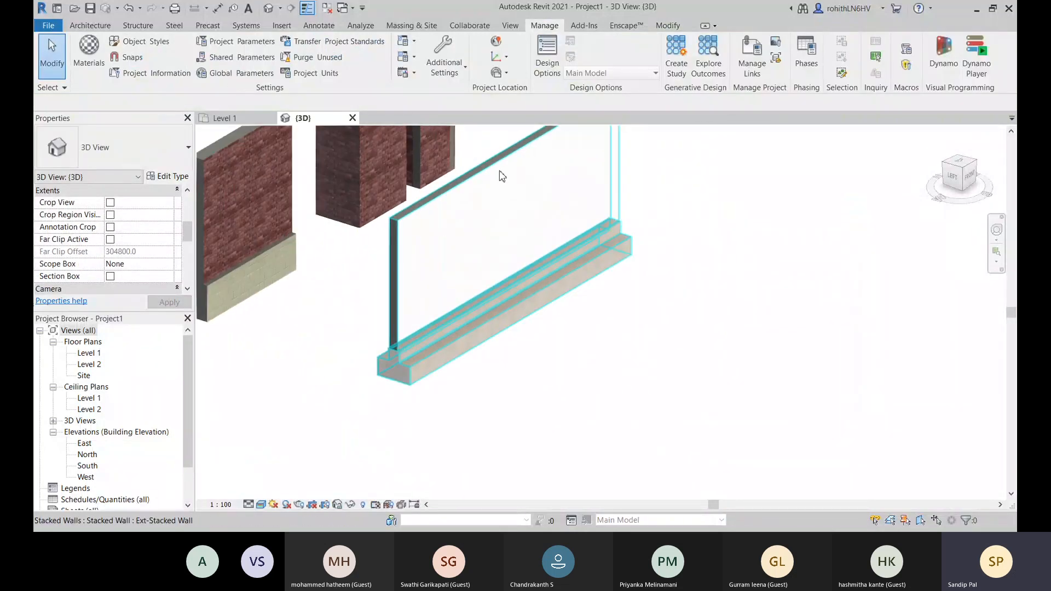
middle_click_drag(506, 301, 677, 443, "shift")
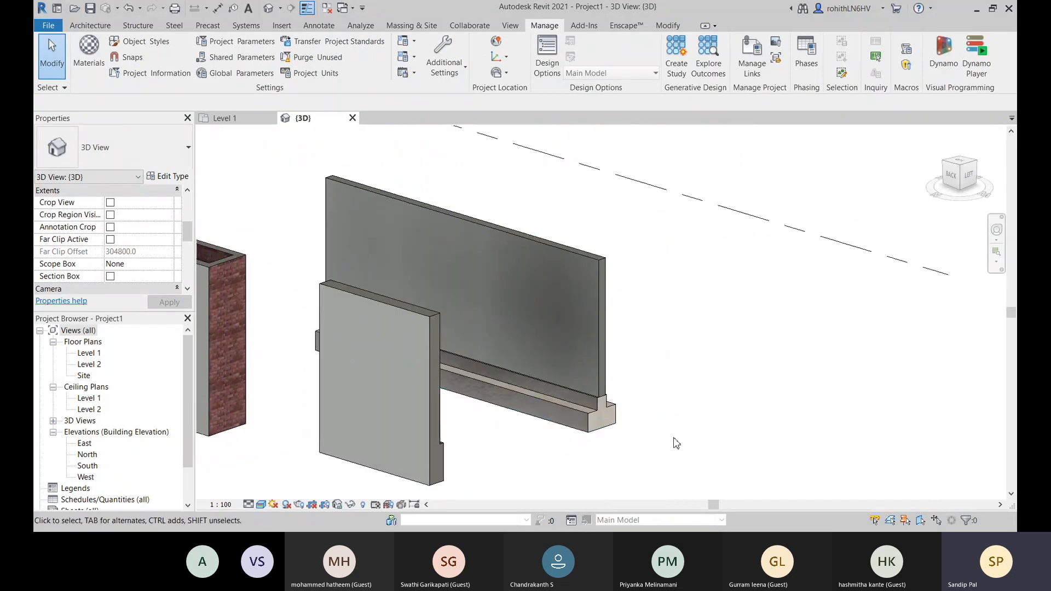
middle_click_drag(595, 461, 613, 441)
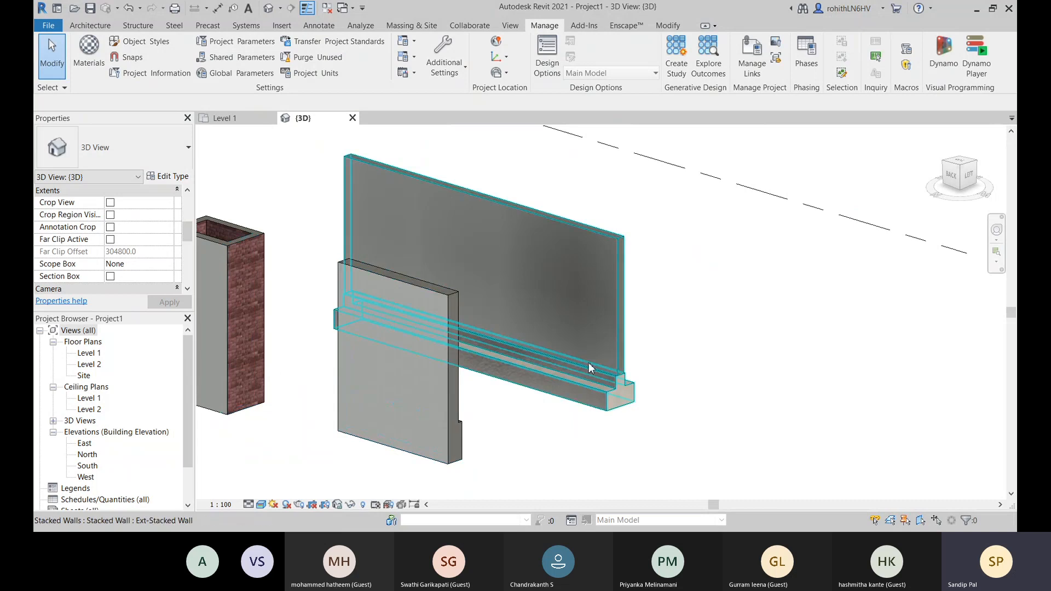
scroll(630, 420, "up", 3)
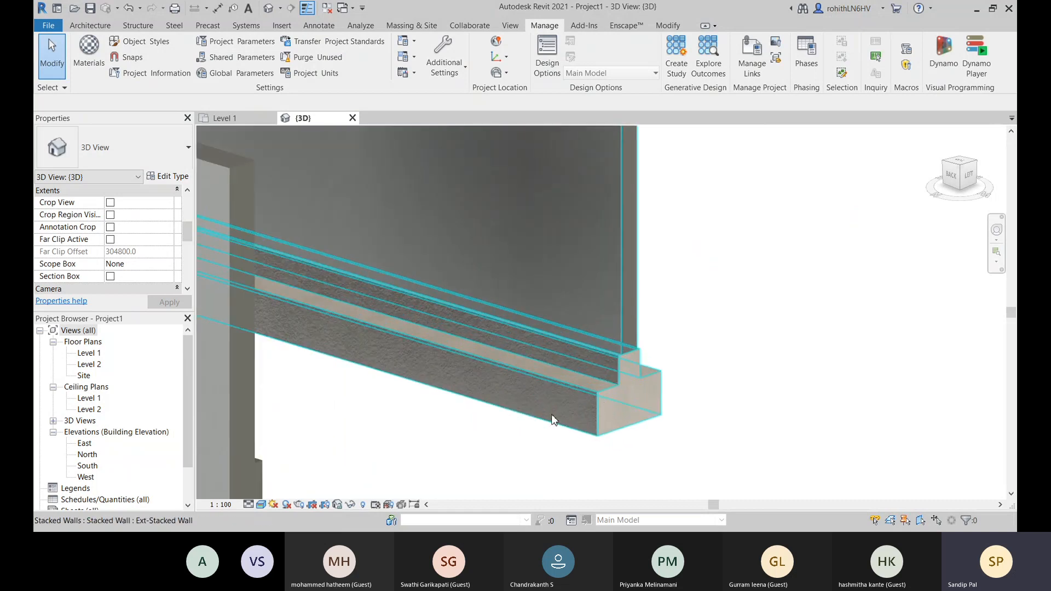
scroll(553, 420, "down", 6)
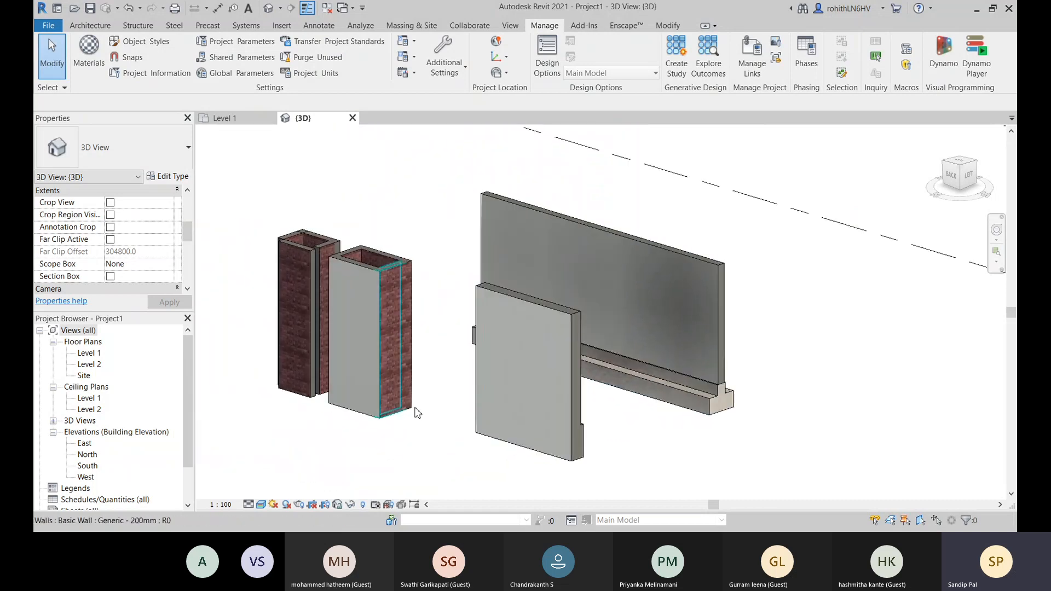
scroll(480, 448, "down", 2)
middle_click_drag(481, 447, 493, 446)
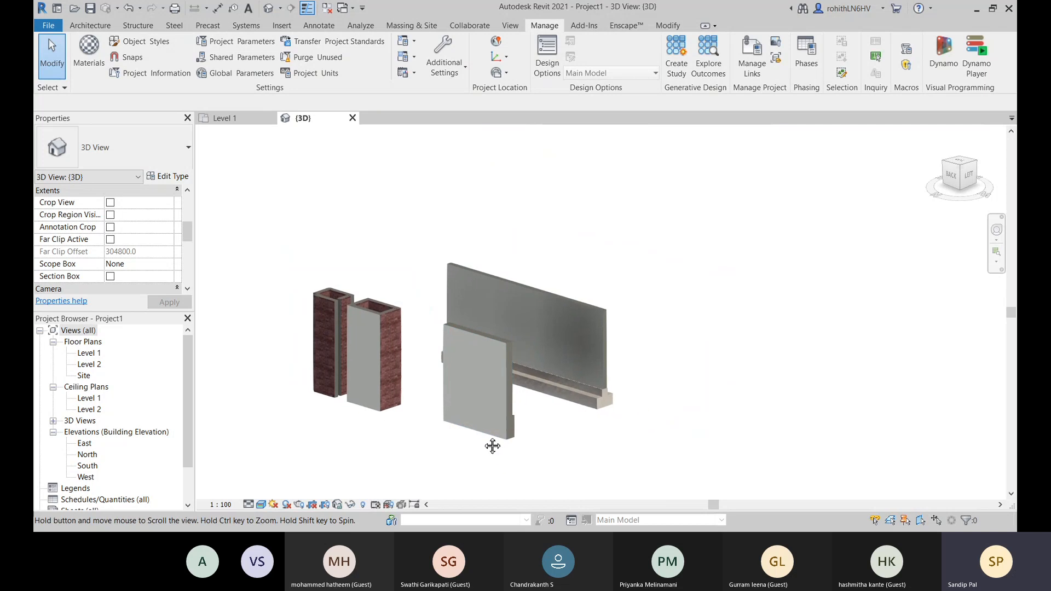
- Start a wall sweep, review the subcategory and profile choices of the Cornice type, and leave the command
left_click(90, 25)
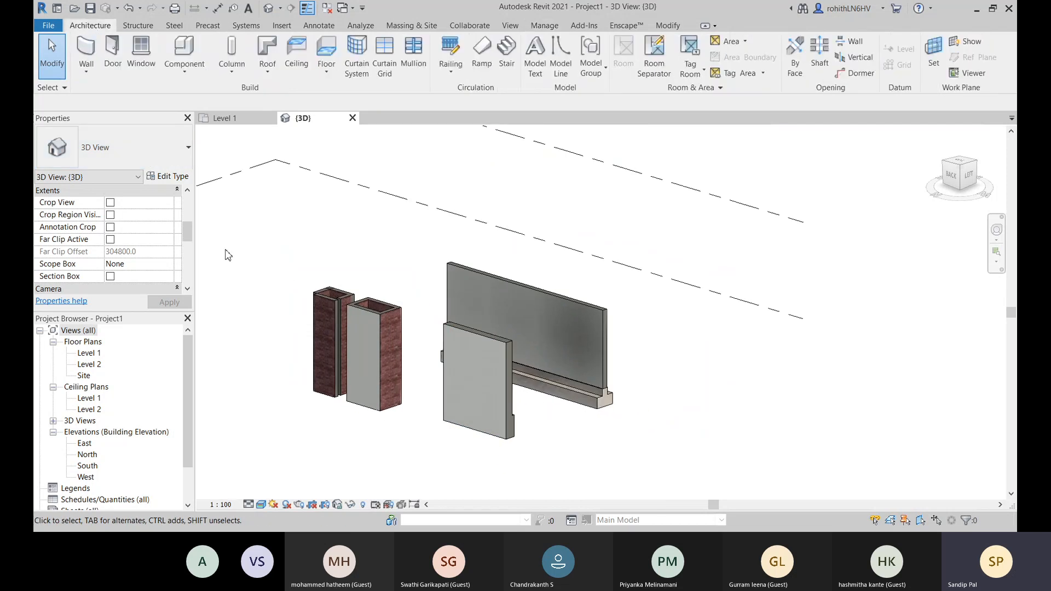
left_click(86, 73)
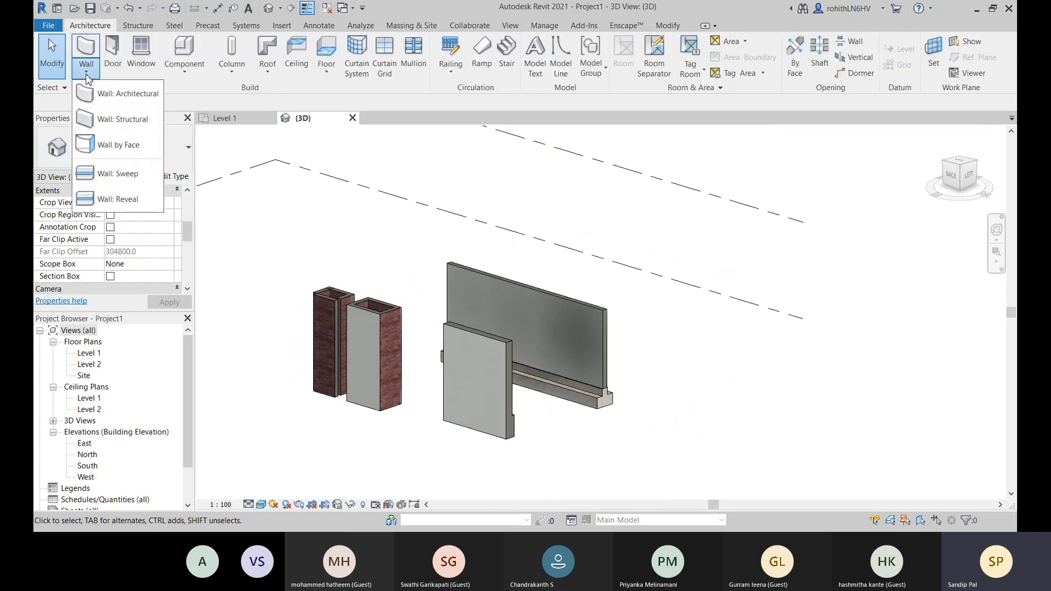
left_click(126, 174)
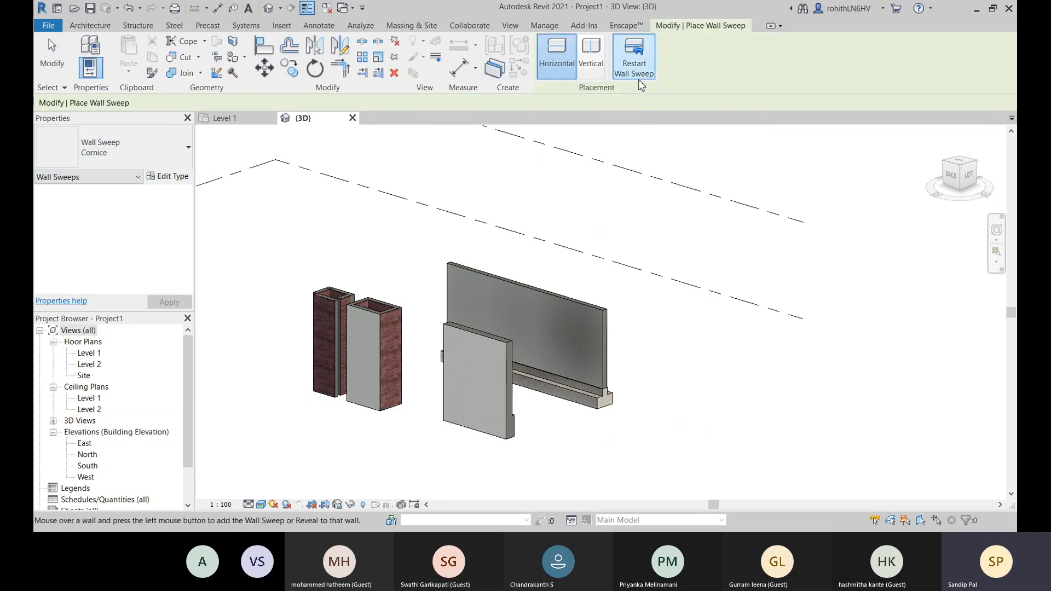
left_click(171, 181)
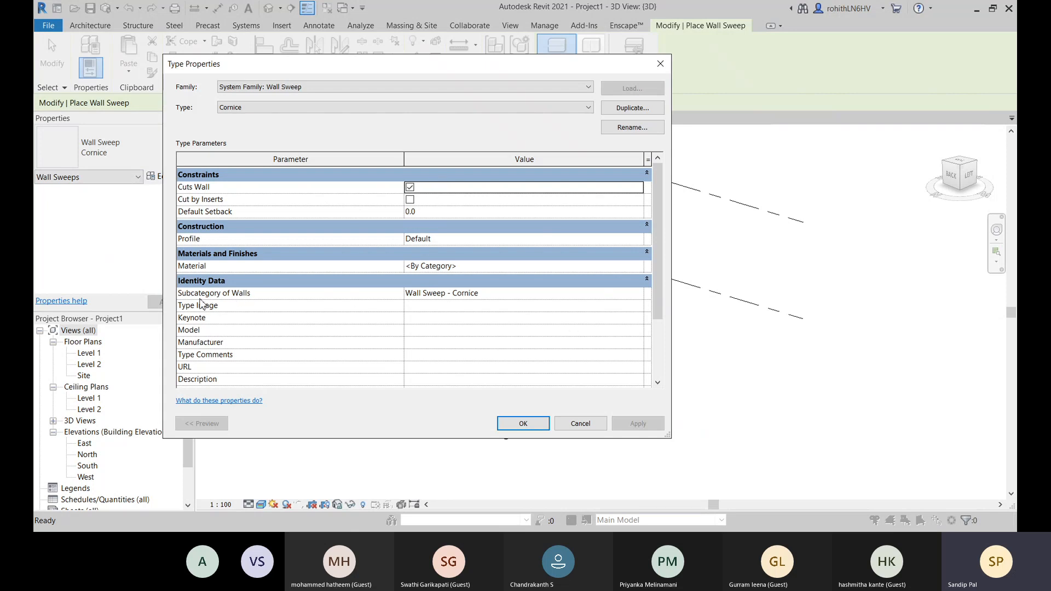
left_click(645, 299)
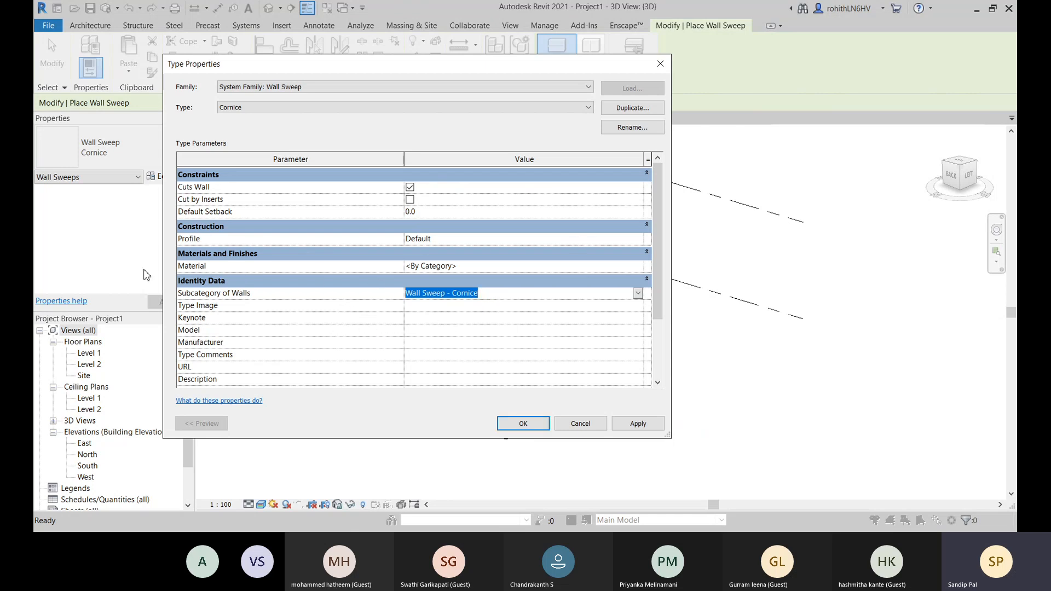
left_click(643, 243)
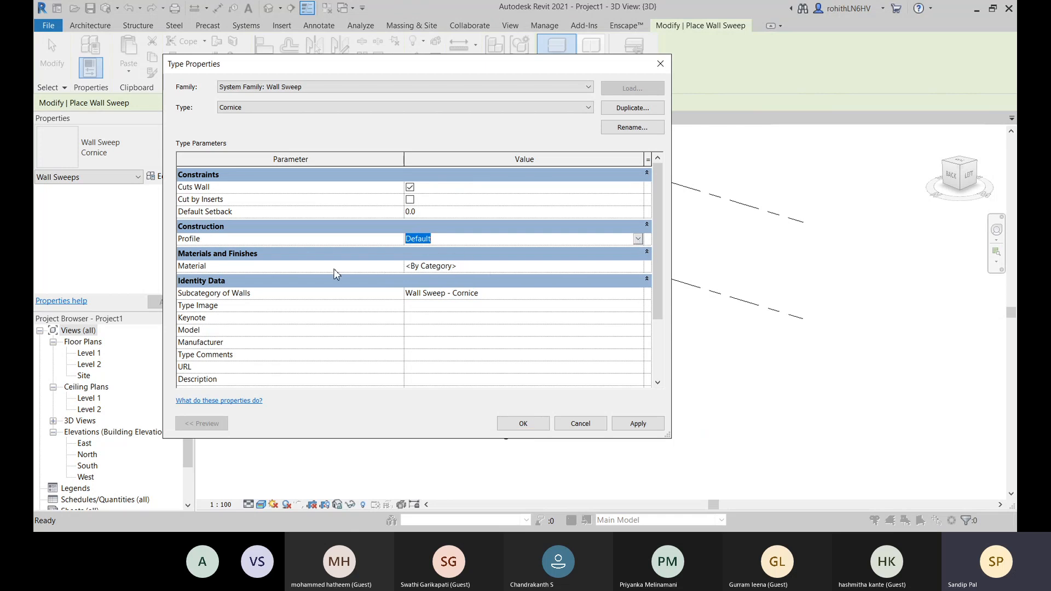
key("Return")
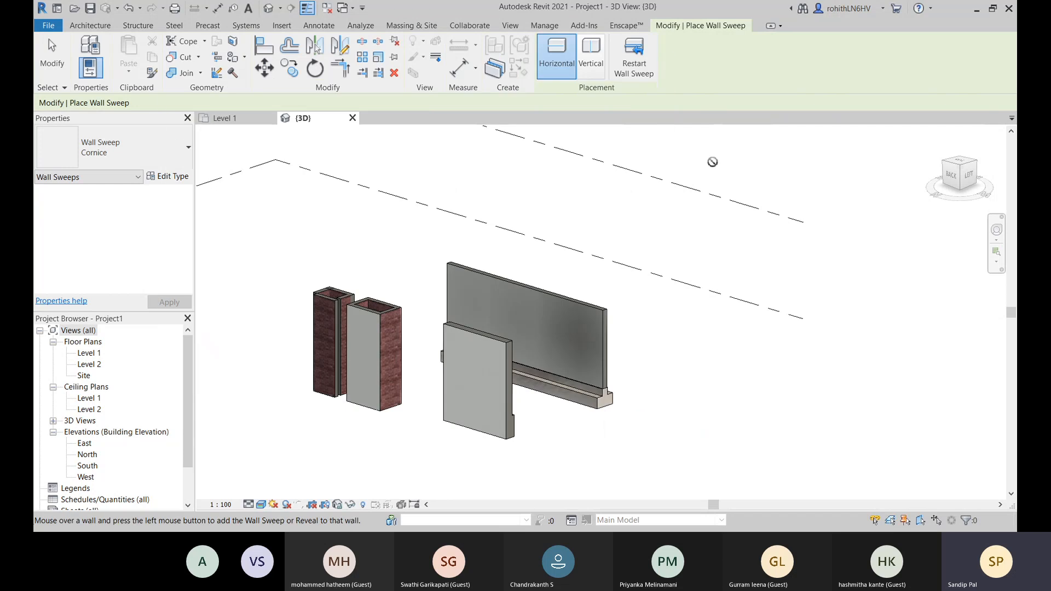
right_click(362, 149)
left_click(386, 156)
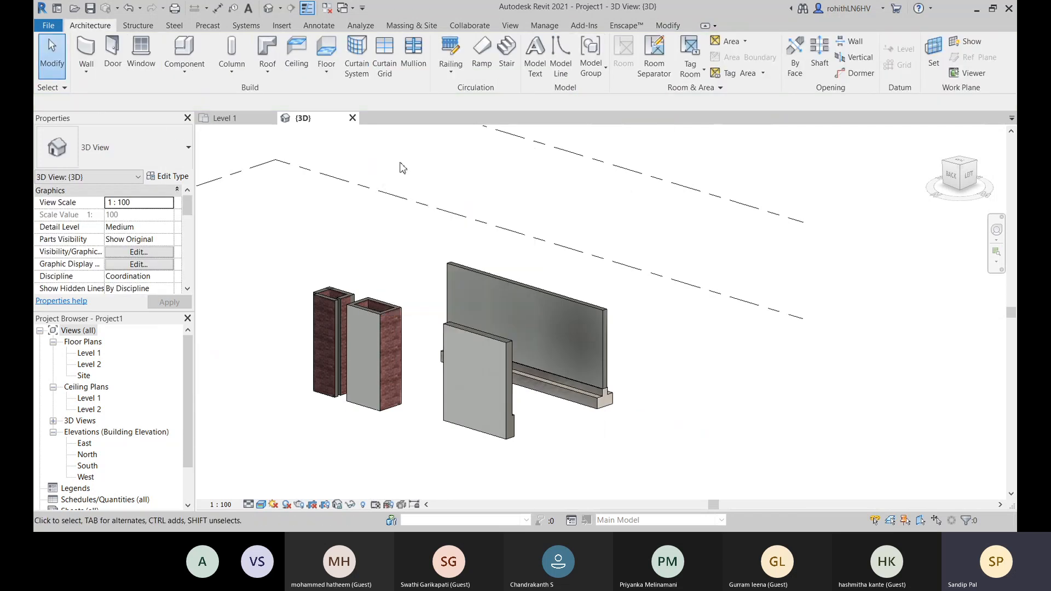
- Begin loading a family and browse the English-Imperial library to the Wall folder within Profiles
left_click(282, 26)
left_click(539, 55)
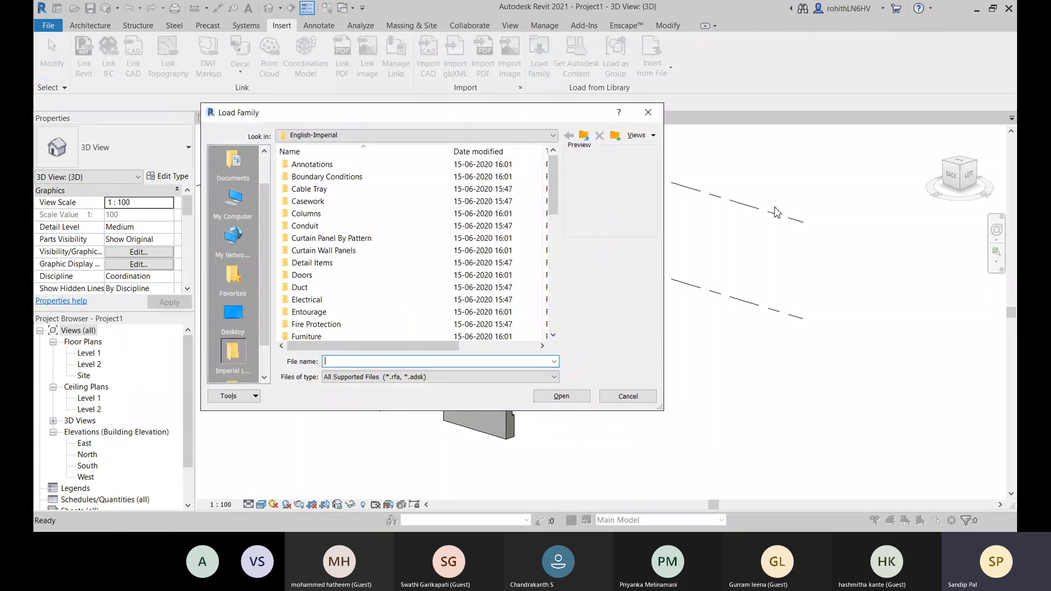
scroll(356, 246, "down", 6)
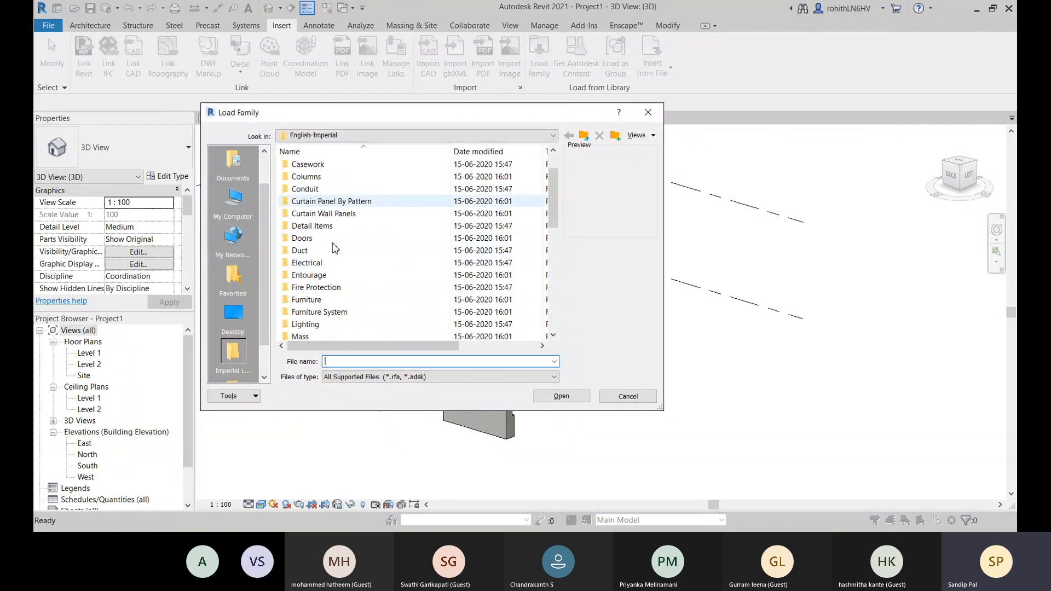
scroll(335, 247, "down", 3)
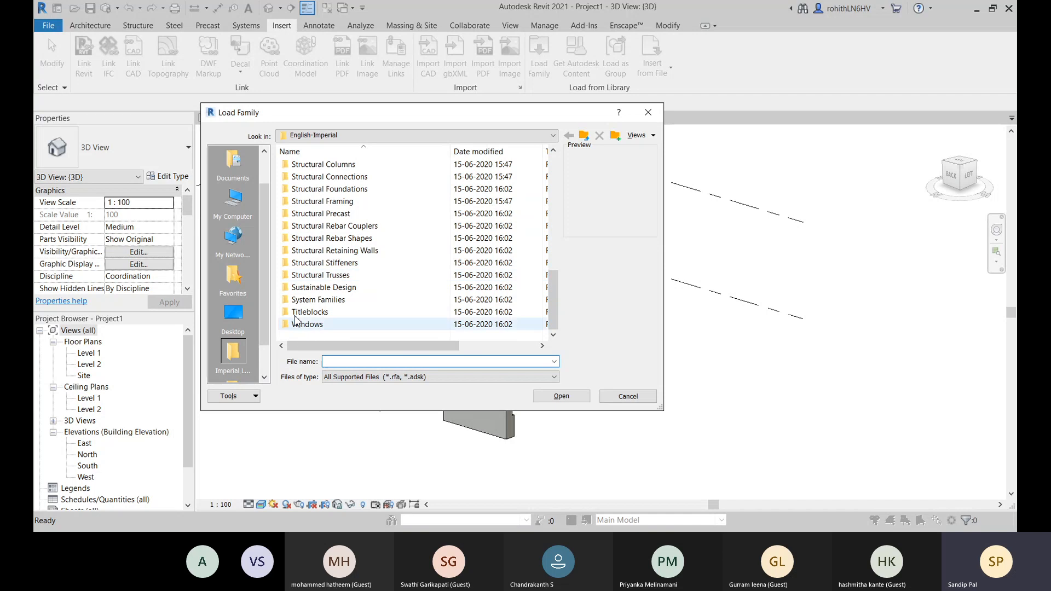
scroll(350, 235, "up", 7)
scroll(353, 233, "up", 1)
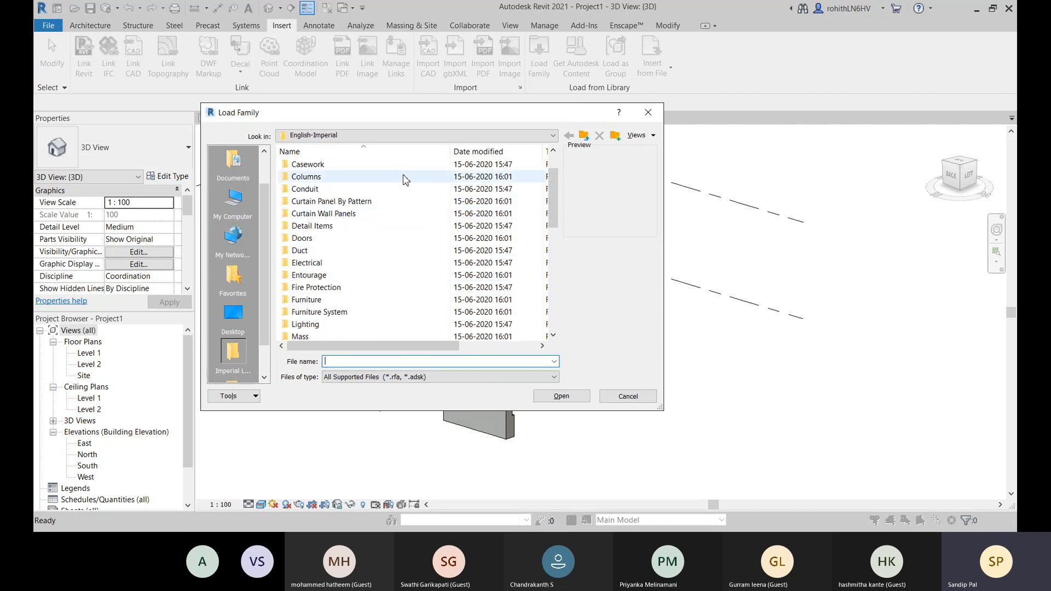
scroll(335, 229, "down", 3)
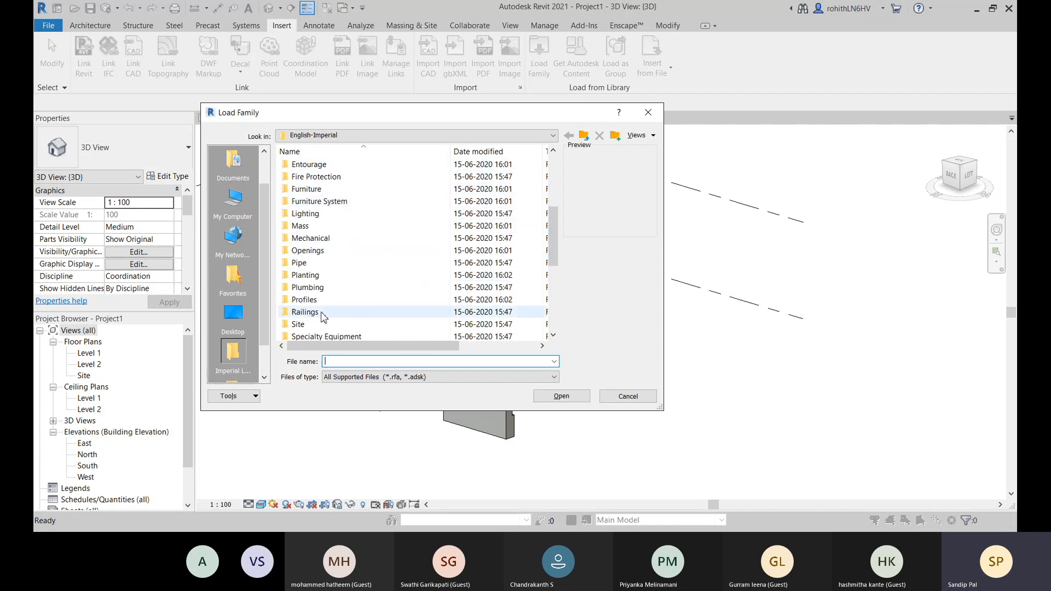
double_click(302, 300)
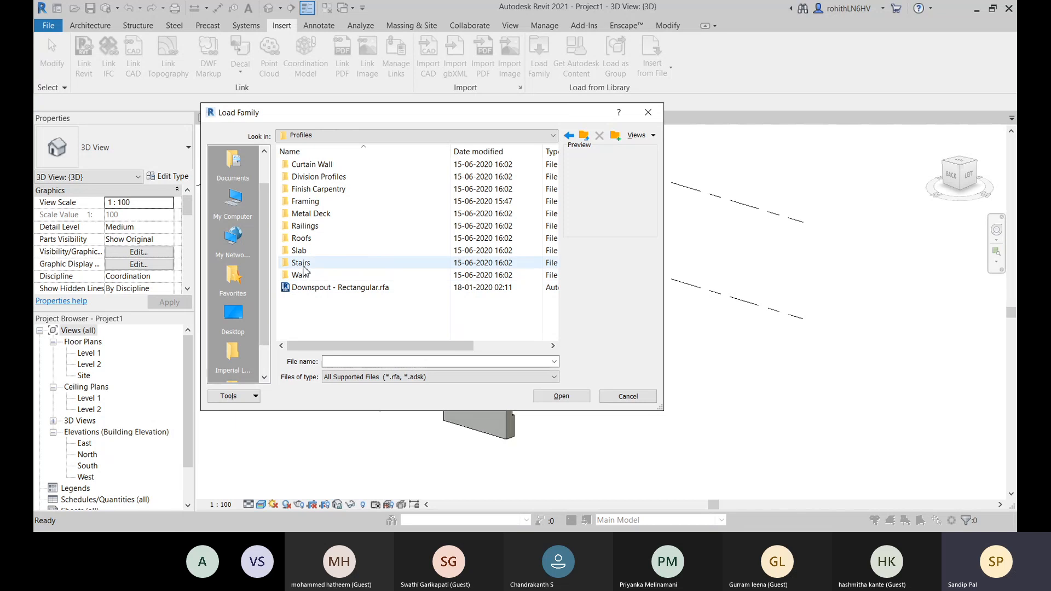
left_click(305, 277)
double_click(306, 277)
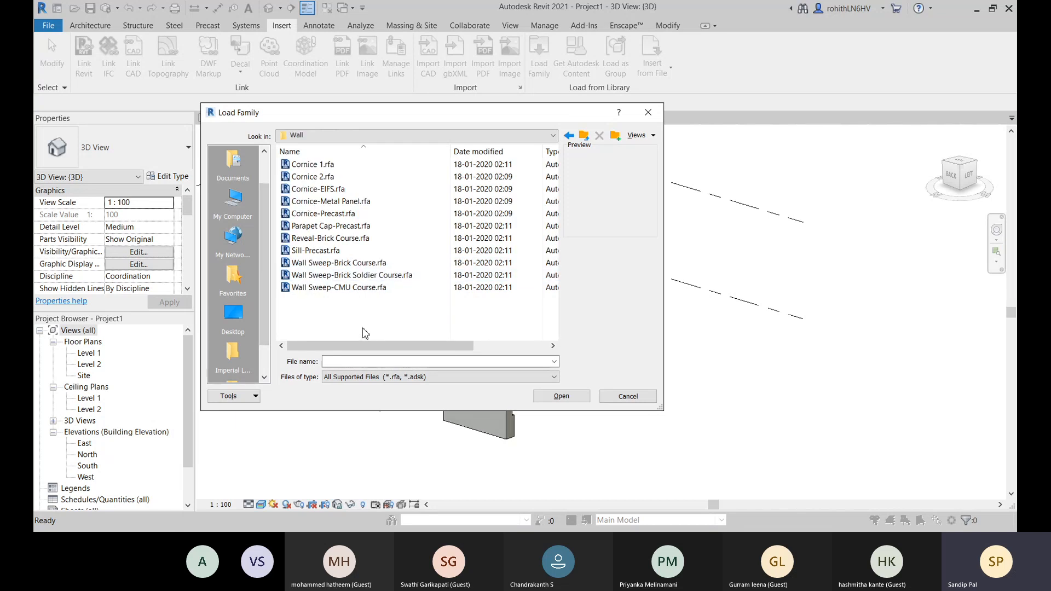
- Compare the previews of the wall profile families and load Wall Sweep-Brick Soldier Course.rfa into the project
left_click(316, 240)
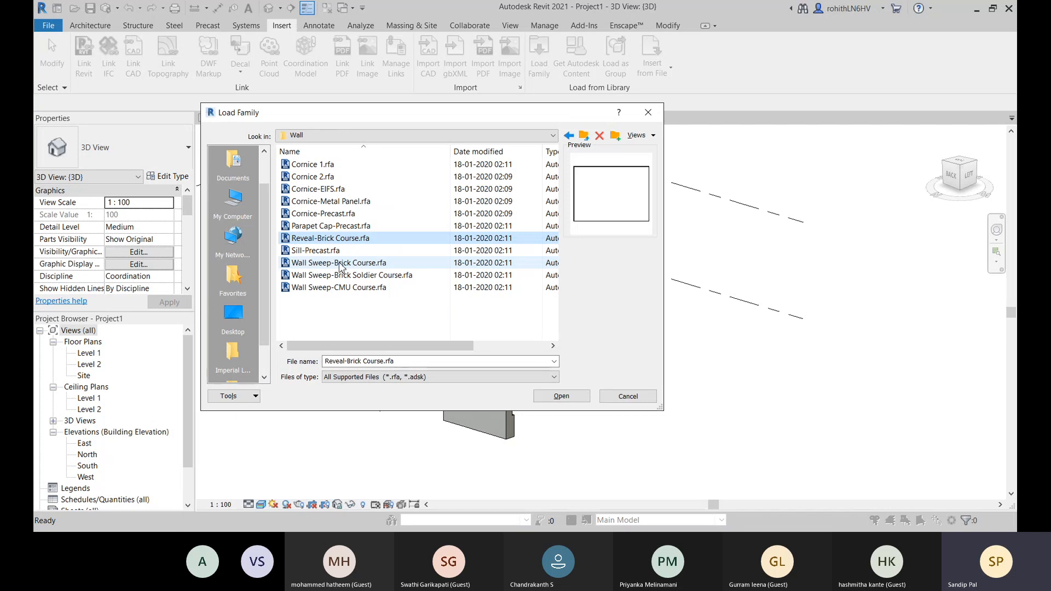
left_click(390, 263)
left_click(318, 288)
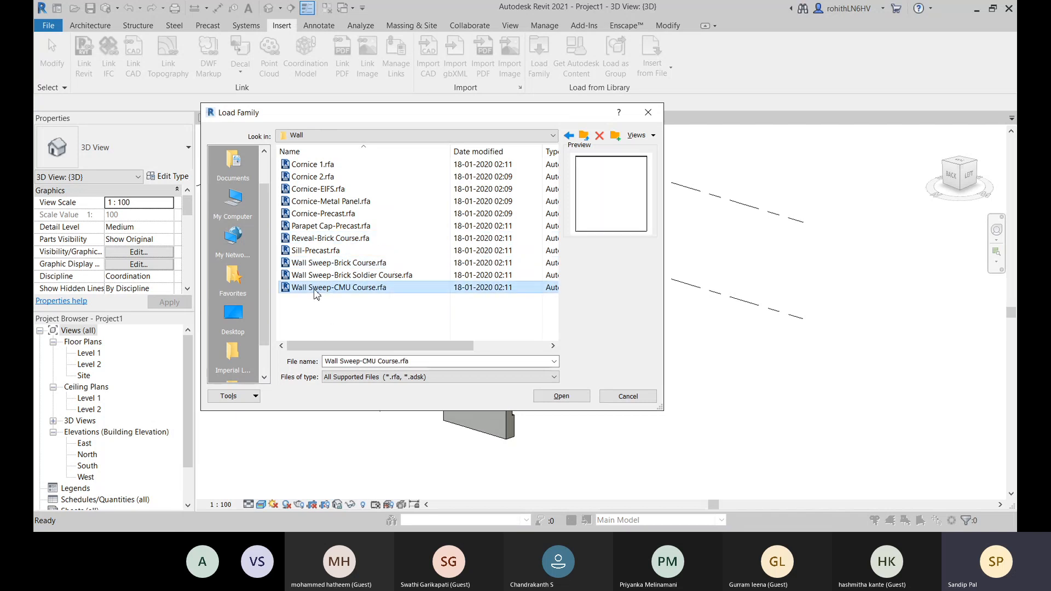
left_click(334, 275)
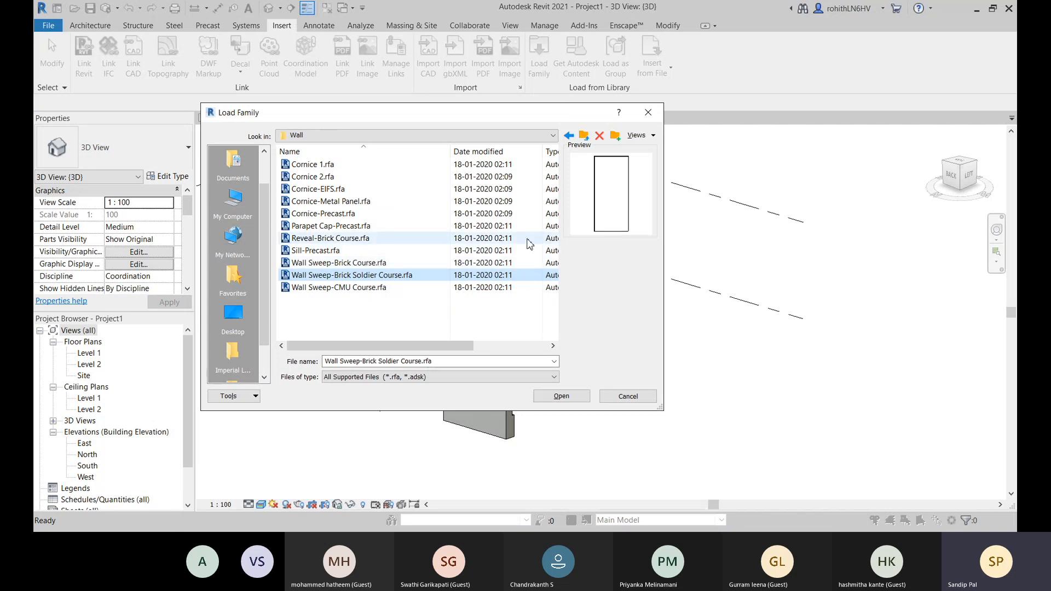
left_click(341, 264)
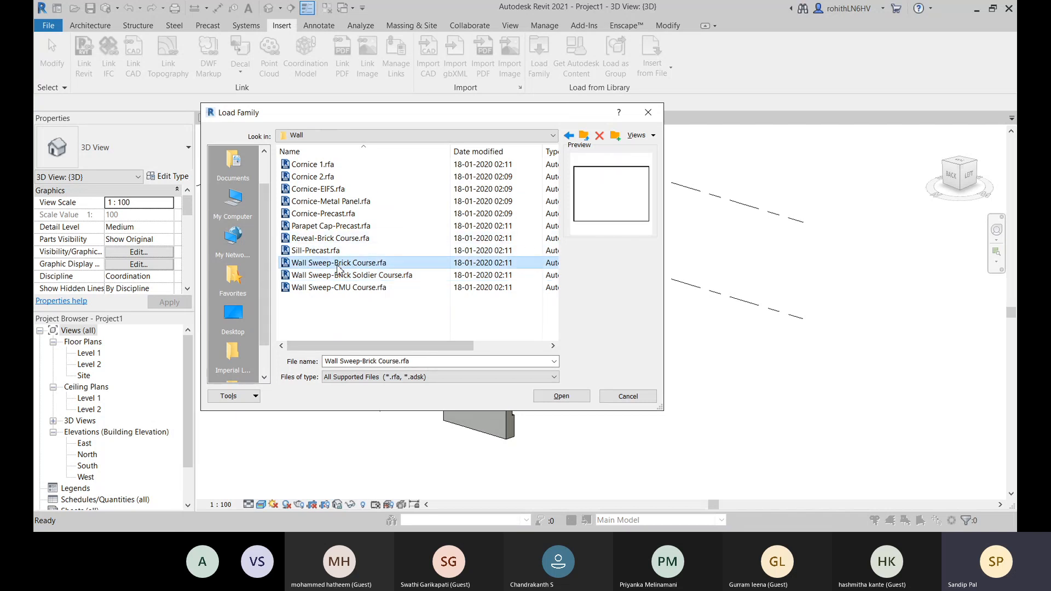
left_click(355, 277)
left_click(561, 396)
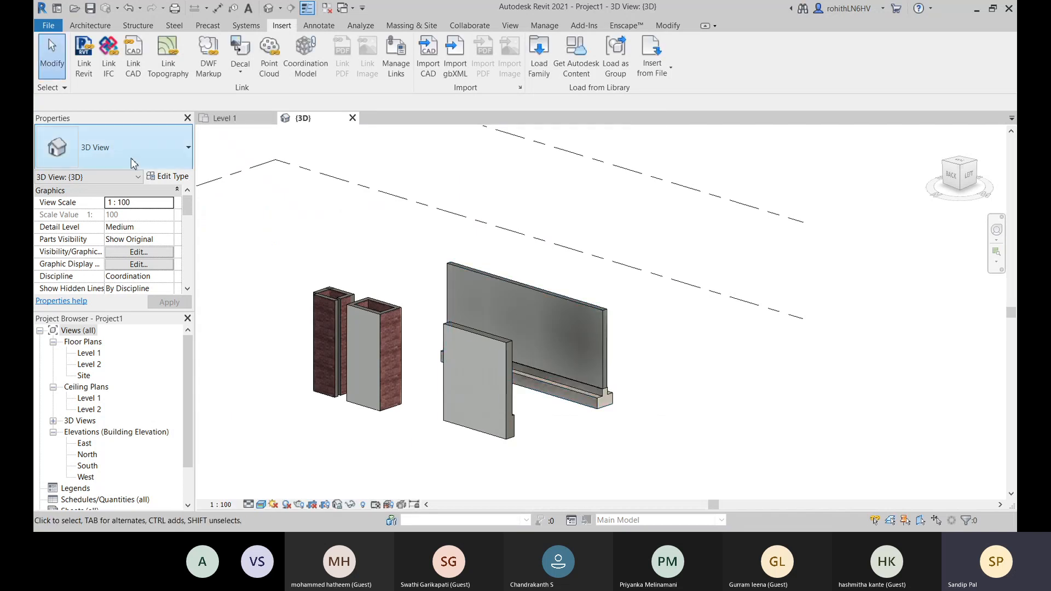
- Start a wall sweep and set the Cornice type's profile to Wall Sweep-Brick Soldier Course : 1 Brick
left_click(90, 25)
left_click(86, 73)
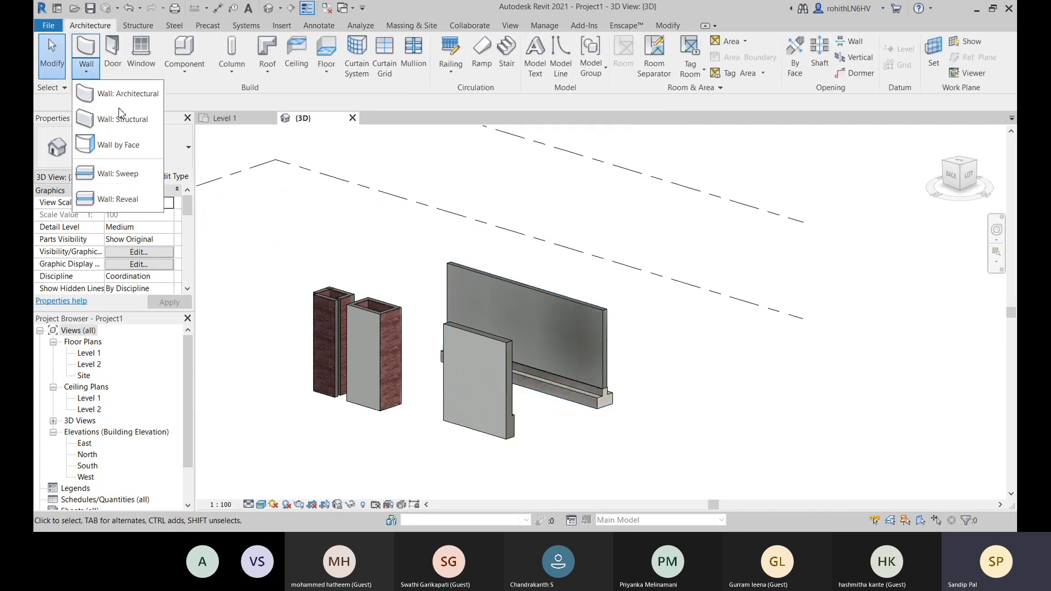
left_click(110, 173)
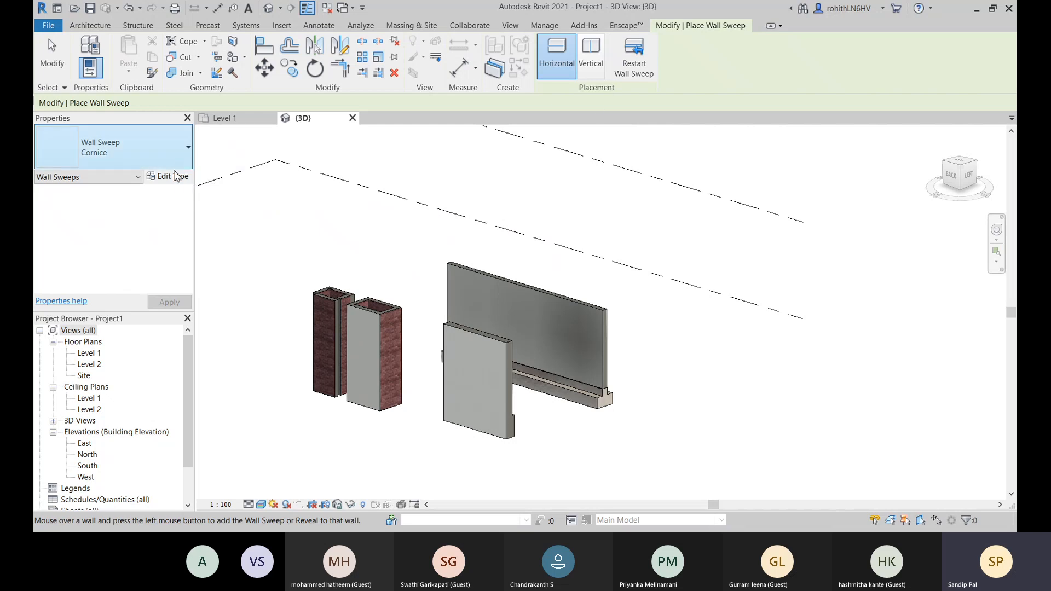
left_click(176, 176)
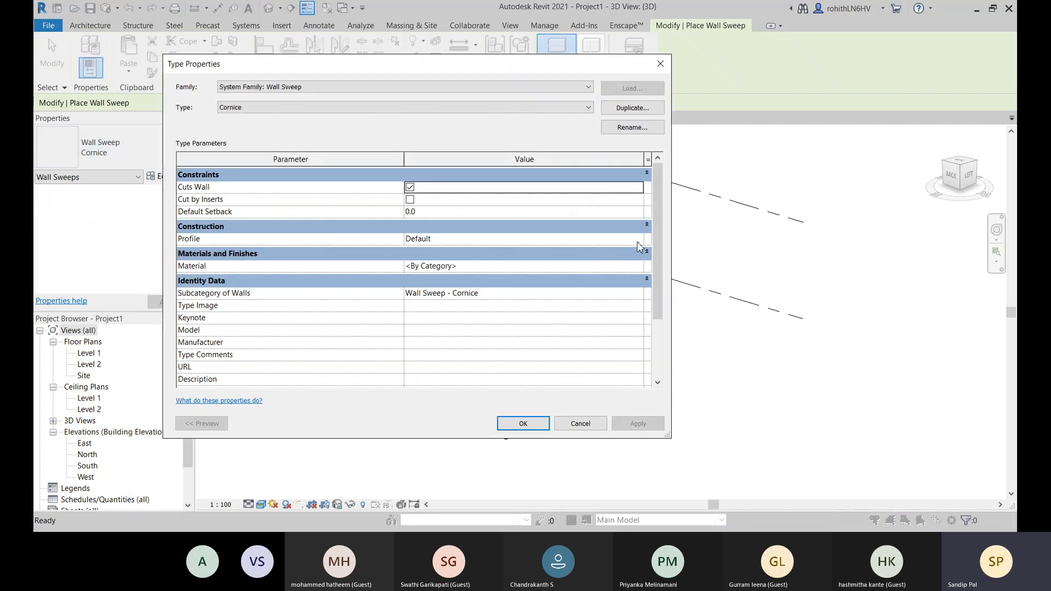
left_click(636, 239)
left_click(520, 295)
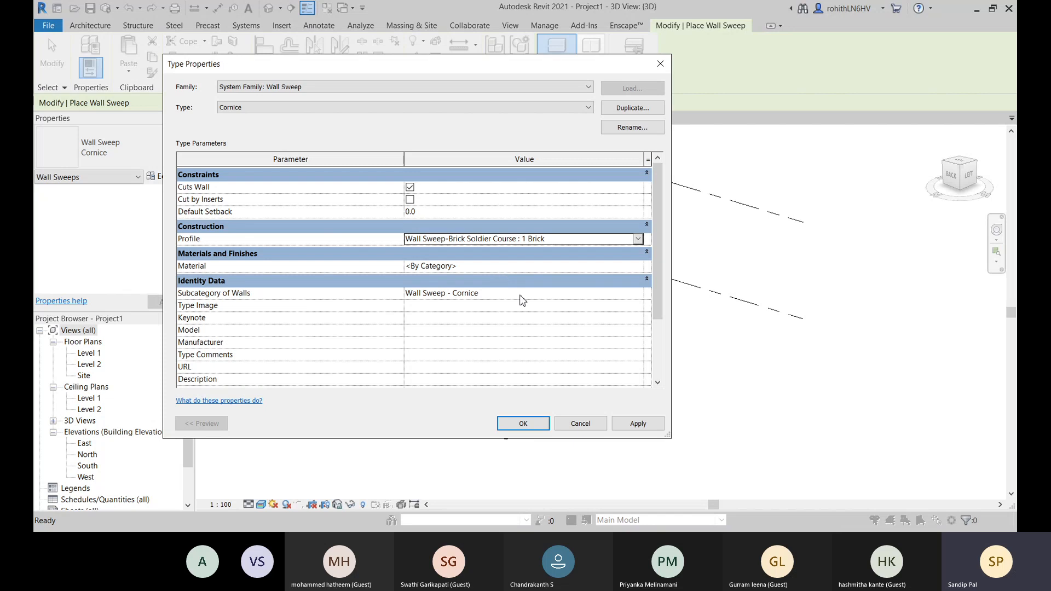
left_click(635, 239)
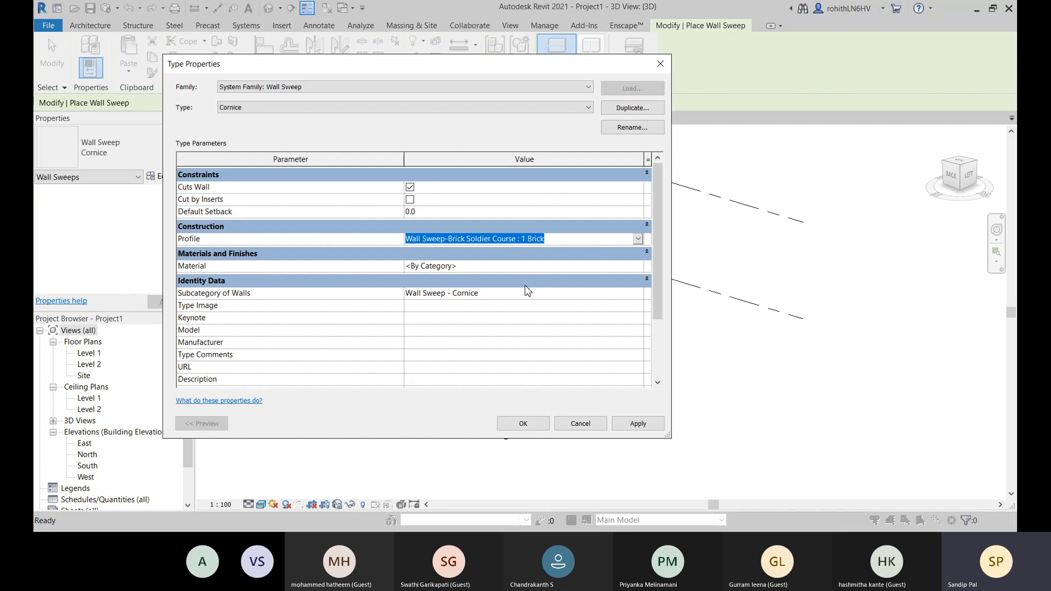
- Compare the sizes of the Wall Sweep-Brick Soldier Course profile for the Cornice type and apply the chosen one
left_click(528, 286)
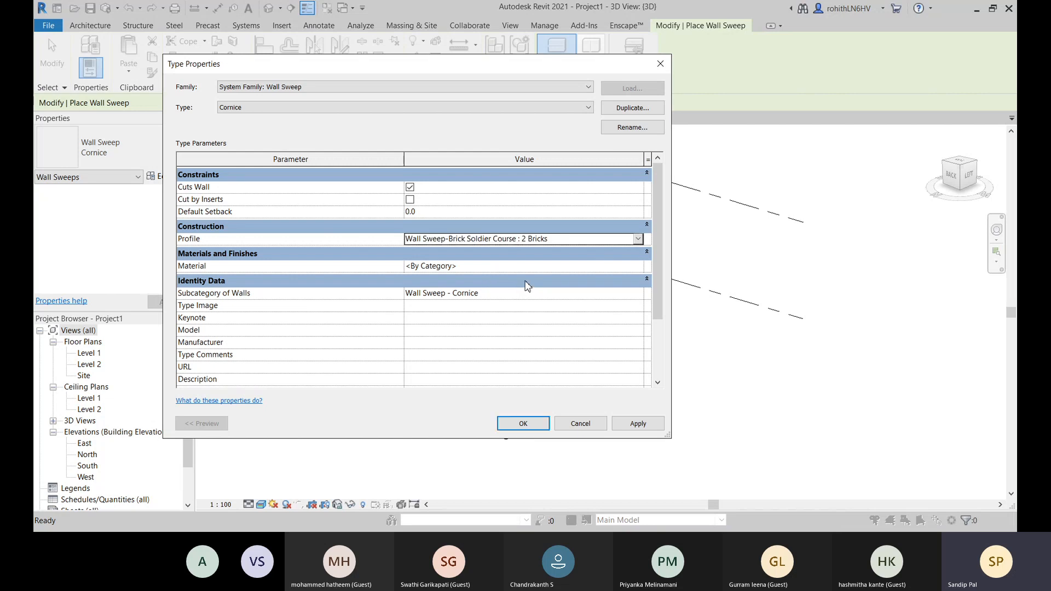
left_click(638, 240)
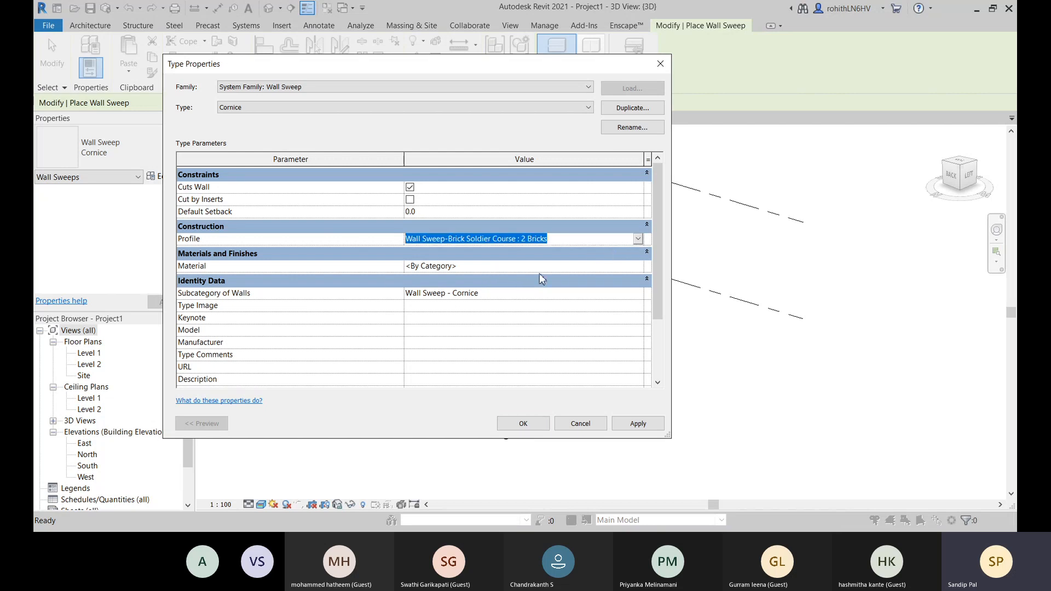
left_click(541, 278)
left_click(635, 423)
left_click(521, 424)
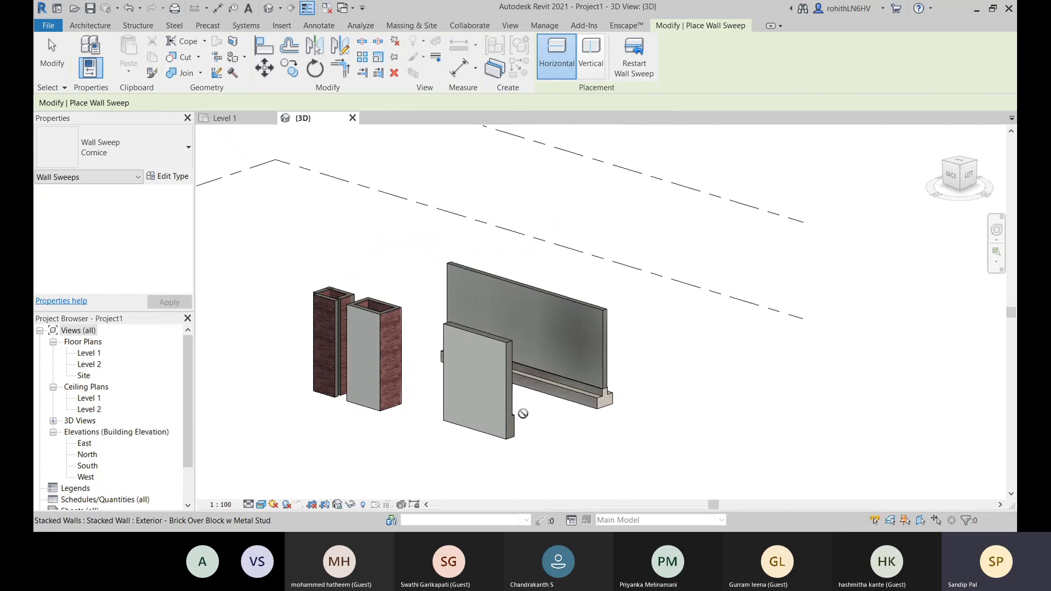
- Place a horizontal Cornice wall sweep along the bottom edge of the free-standing stacked wall's face
scroll(489, 438, "up", 5)
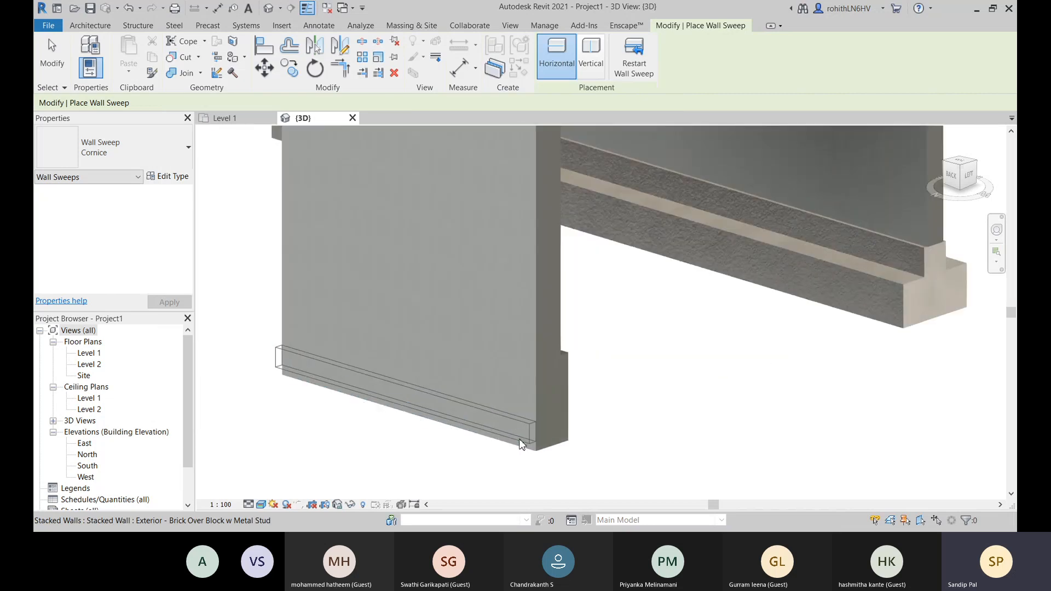
left_click(529, 452)
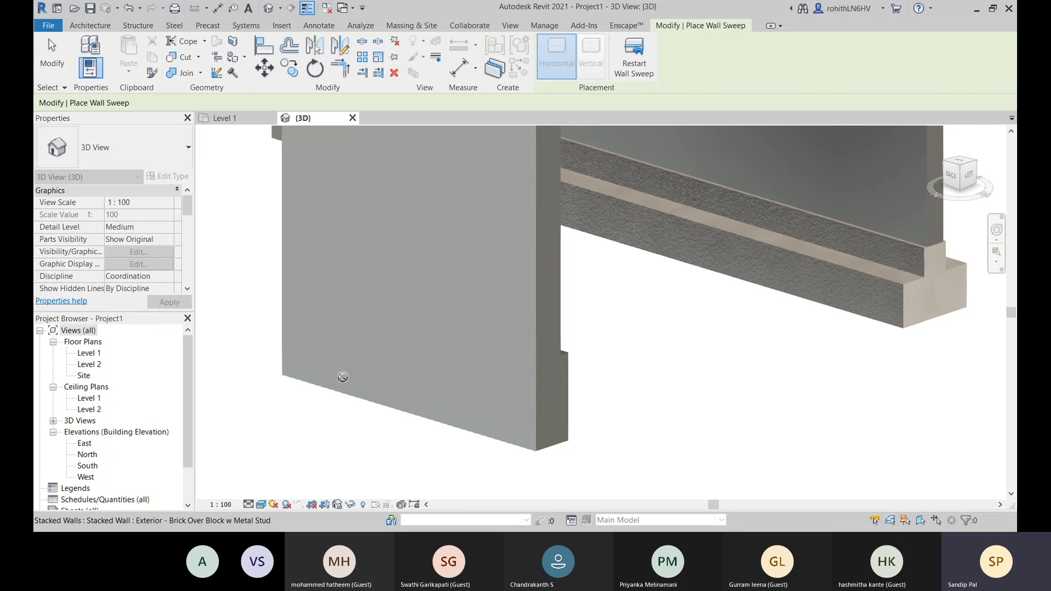
scroll(349, 393, "down", 4)
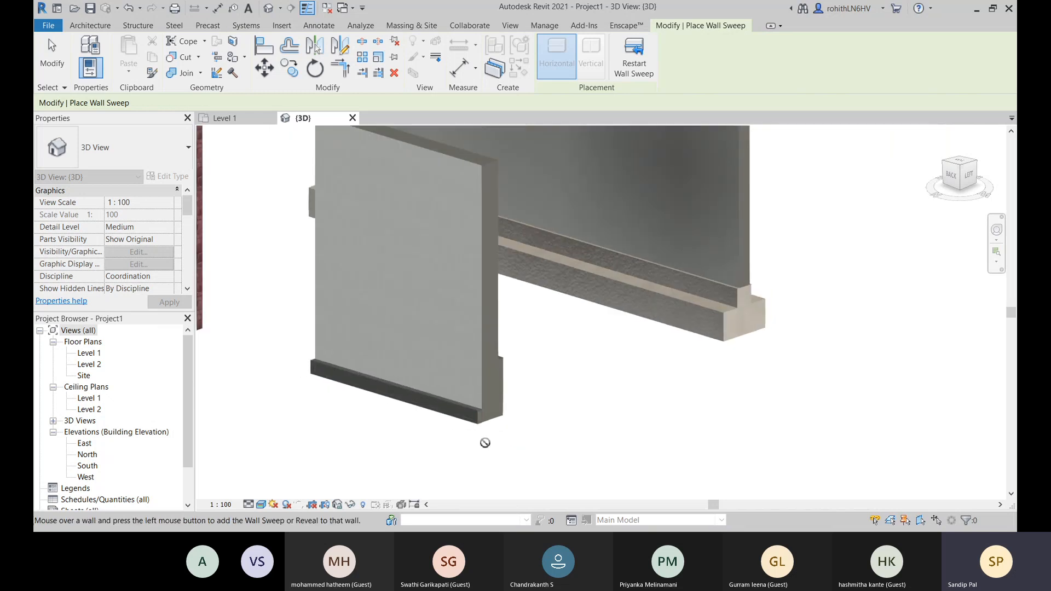
scroll(653, 377, "up", 1)
scroll(359, 438, "down", 3)
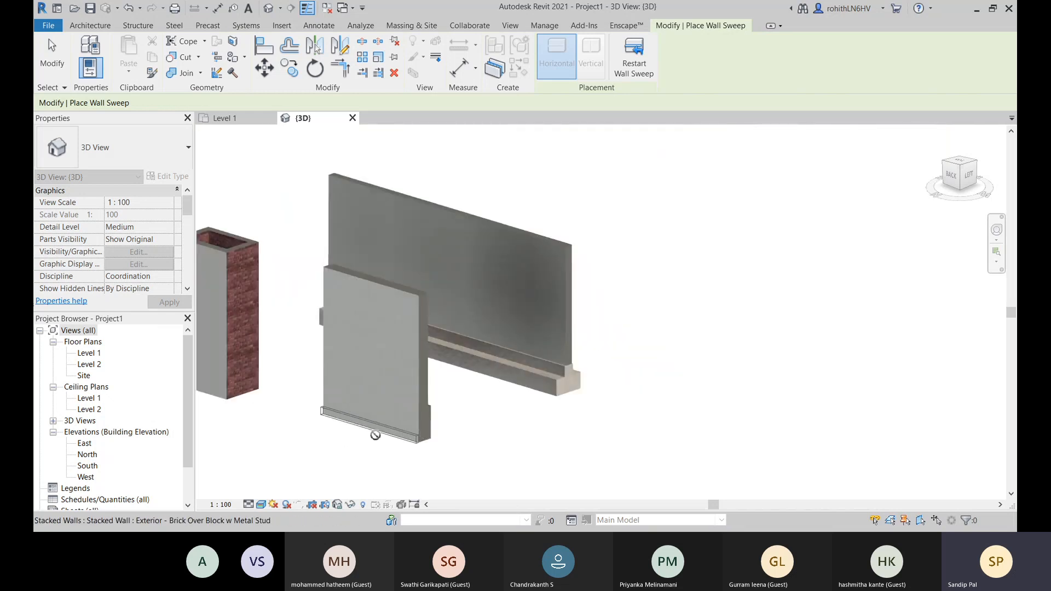
- Place Cornice wall sweeps along the base of the two adjoining outer faces of the boxed EW-225mm walls and end the command
middle_click_drag(370, 429, 626, 394)
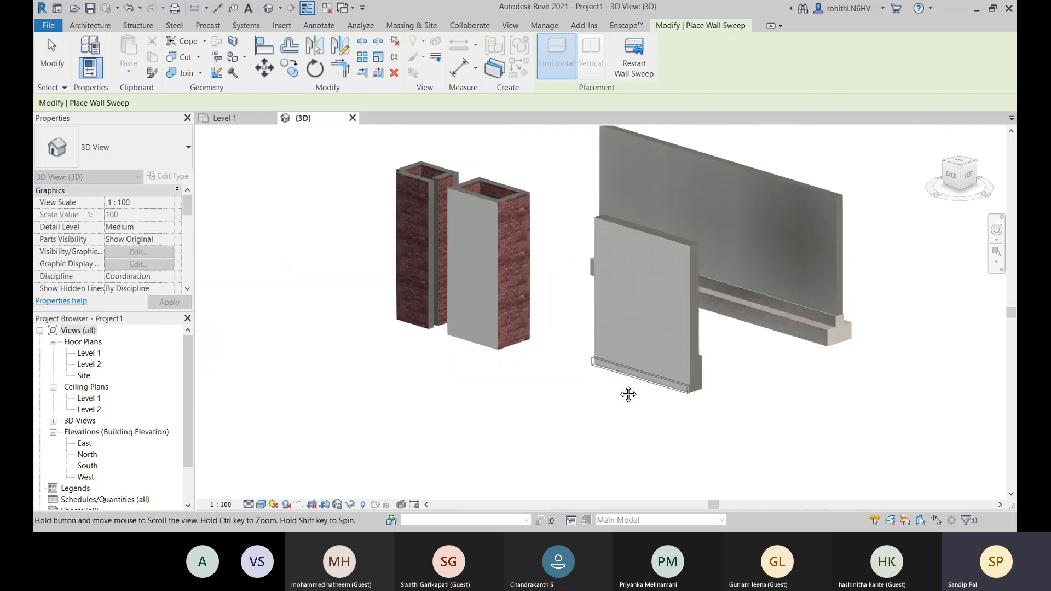
left_click(472, 340)
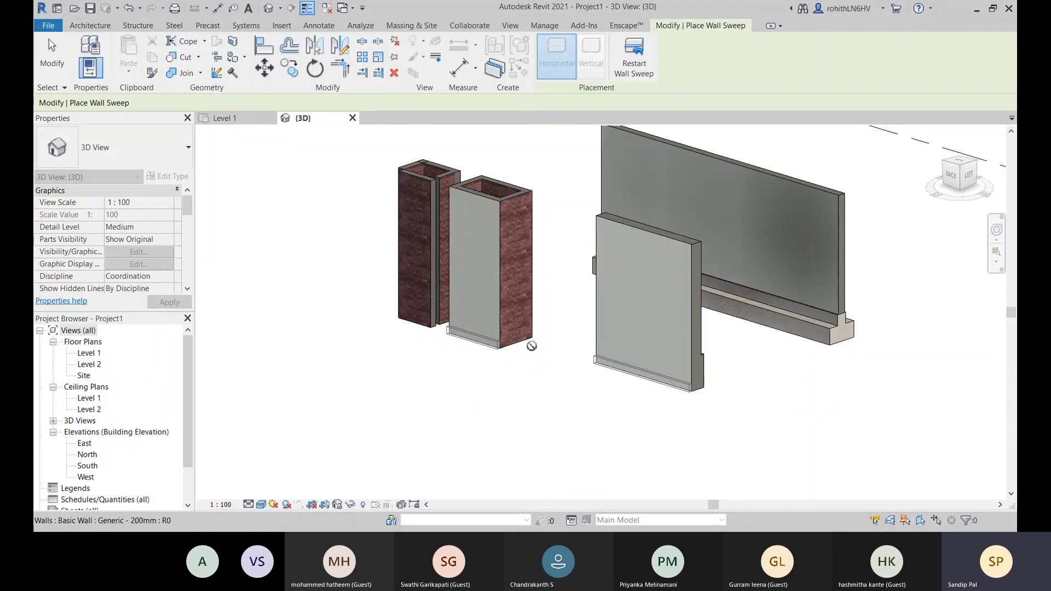
scroll(485, 358, "up", 3)
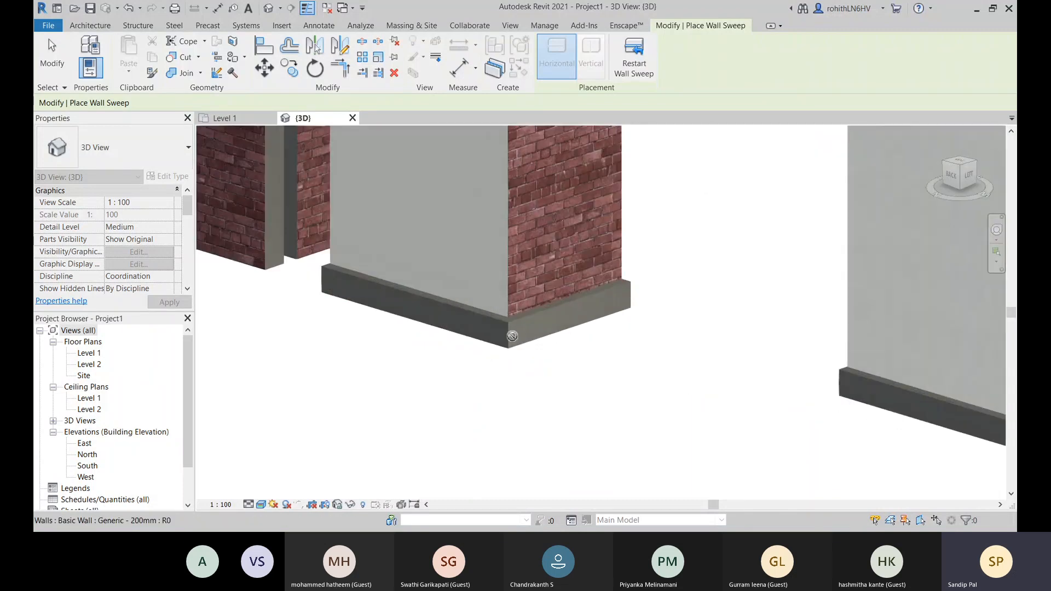
scroll(508, 363, "down", 2)
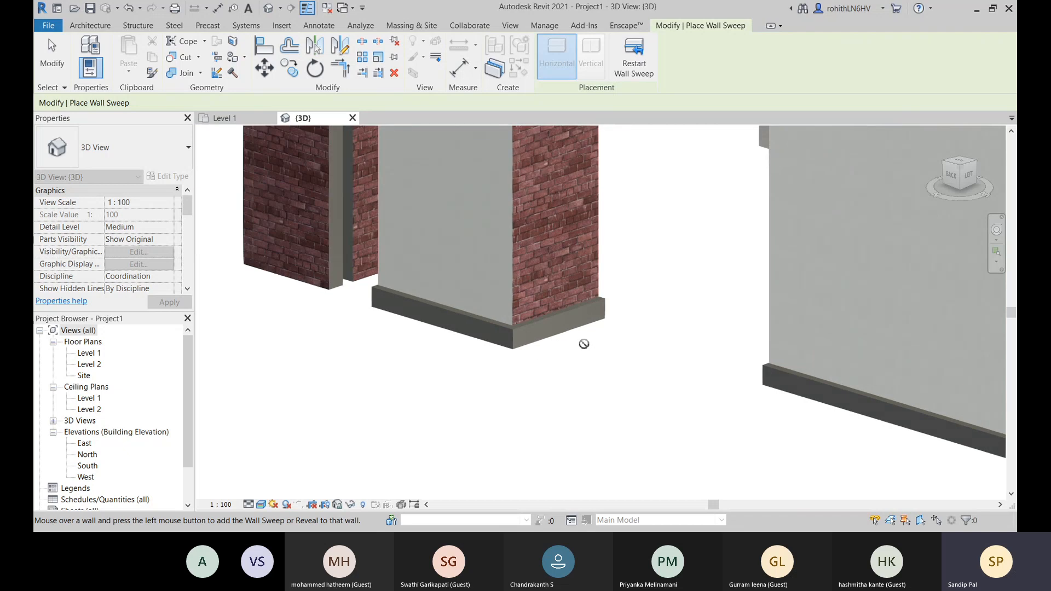
middle_click_drag(589, 351, 552, 421)
key("l")
key("f")
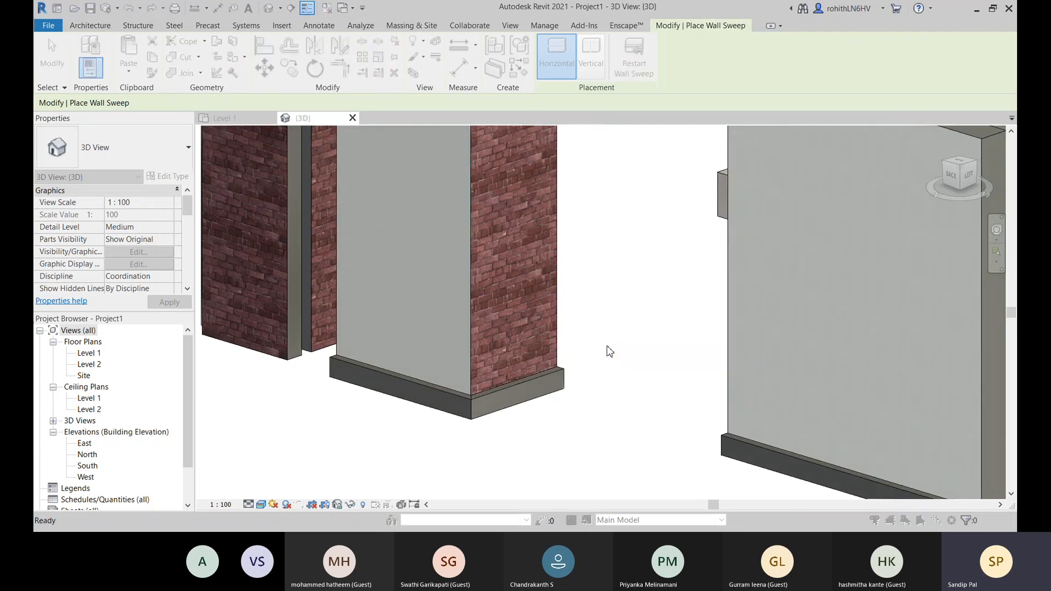
left_click(623, 395)
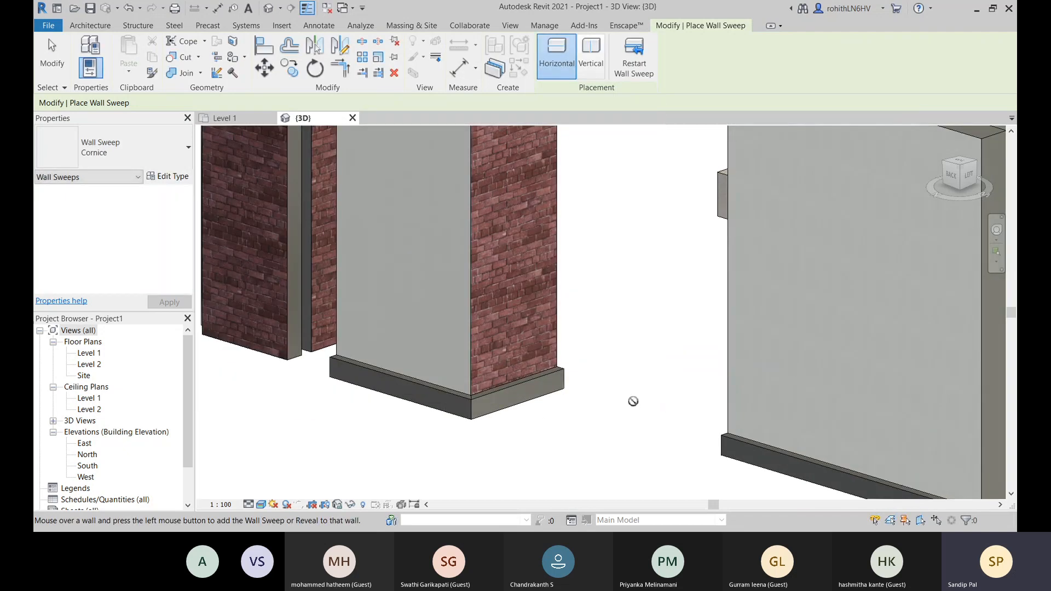
key("Escape")
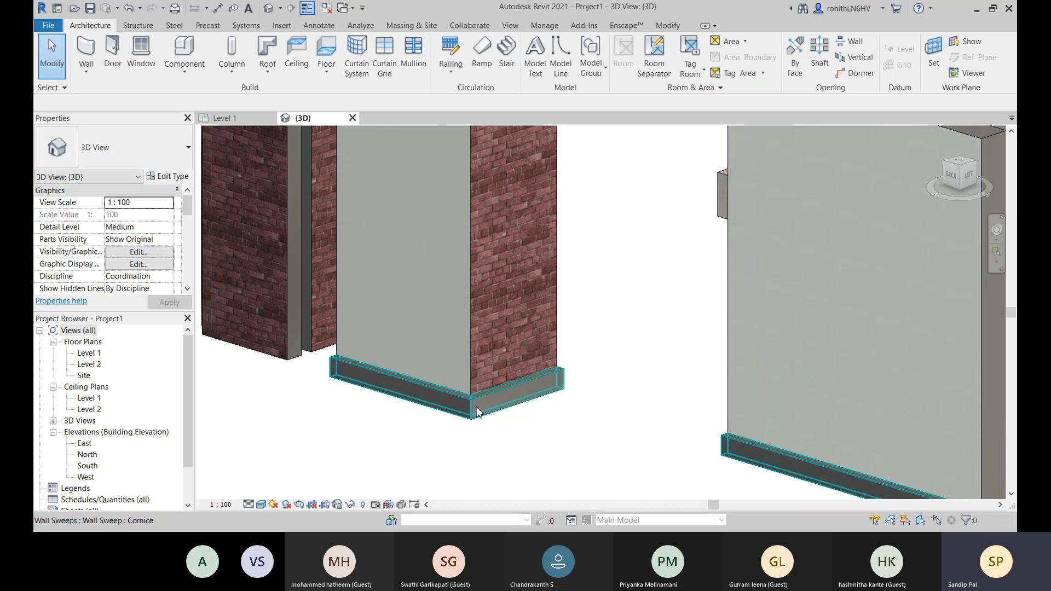
- Open the assembly of the Generic - 200mm wall in the open brick enclosure and show its section preview at the wall base
middle_click_drag(479, 412, 360, 429, "shift")
middle_click_drag(504, 373, 617, 387, "shift")
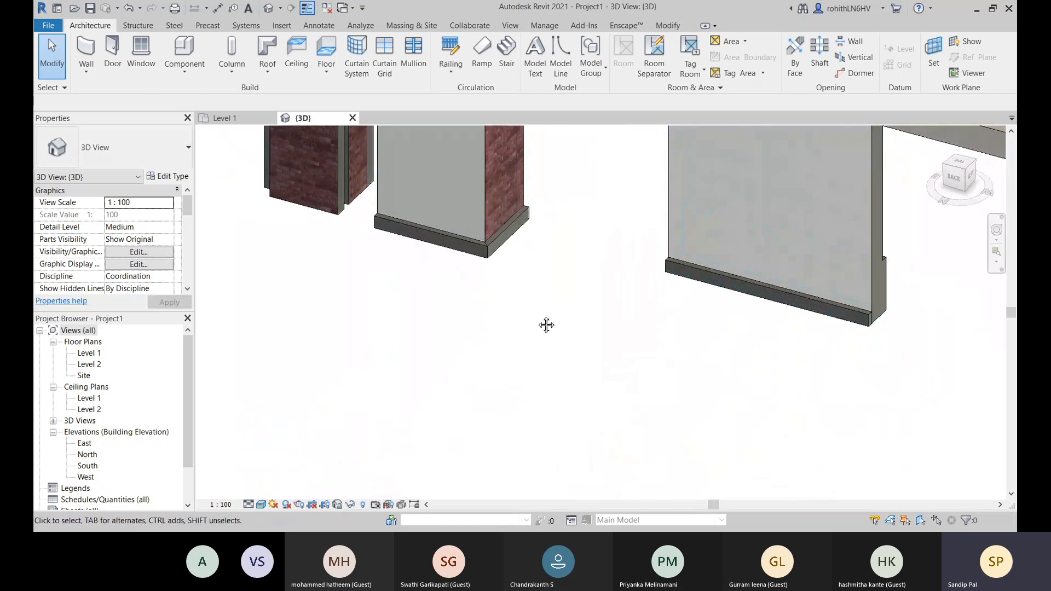
middle_click_drag(547, 326, 634, 497)
left_click(381, 329)
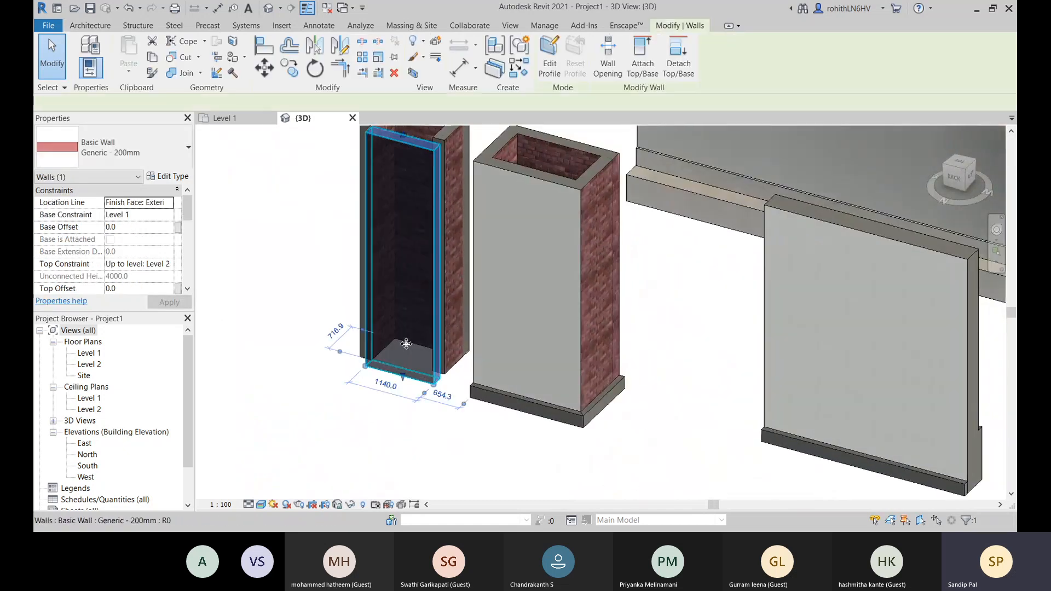
left_click(166, 178)
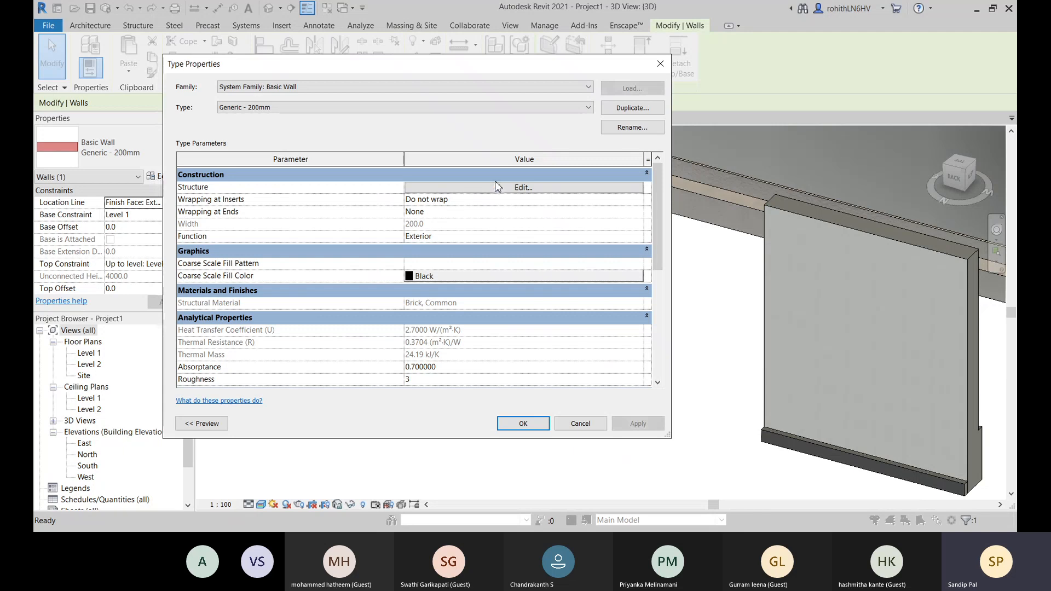
left_click(464, 188)
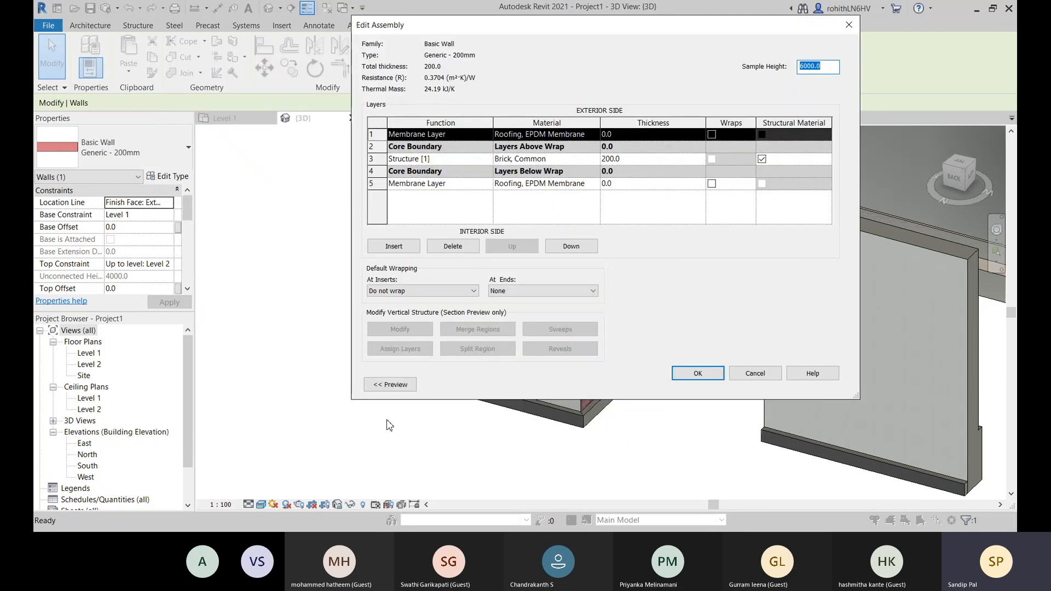
left_click(389, 390)
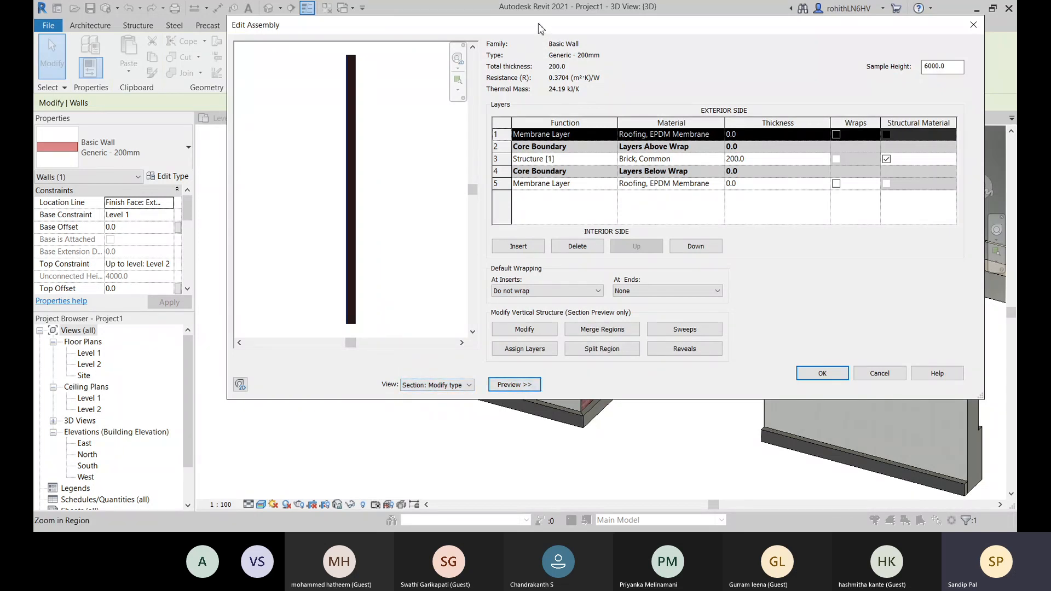
left_click_drag(539, 27, 503, 30)
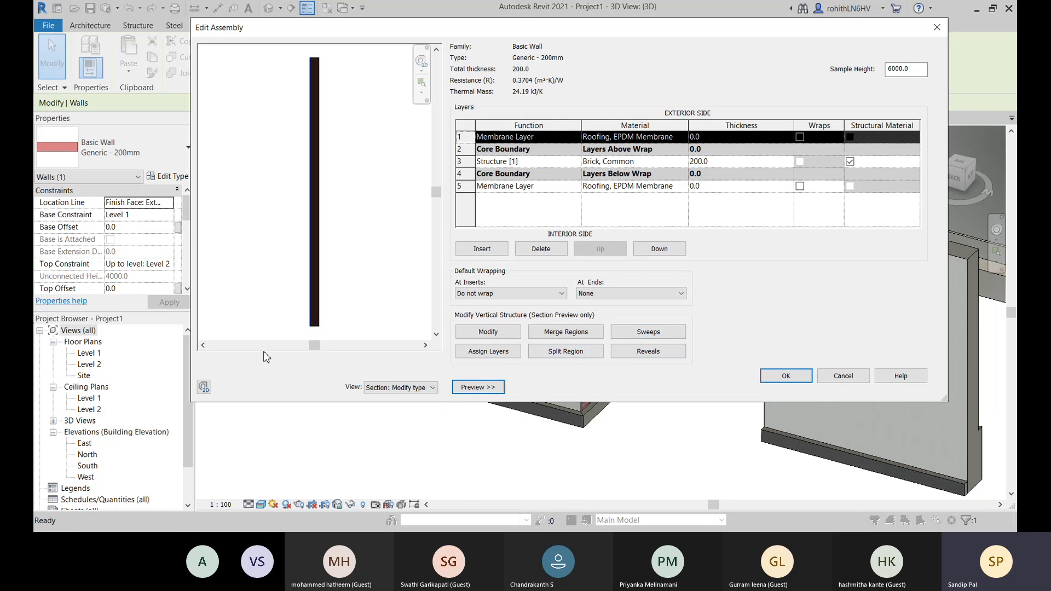
scroll(320, 332, "up", 3)
scroll(334, 324, "up", 4)
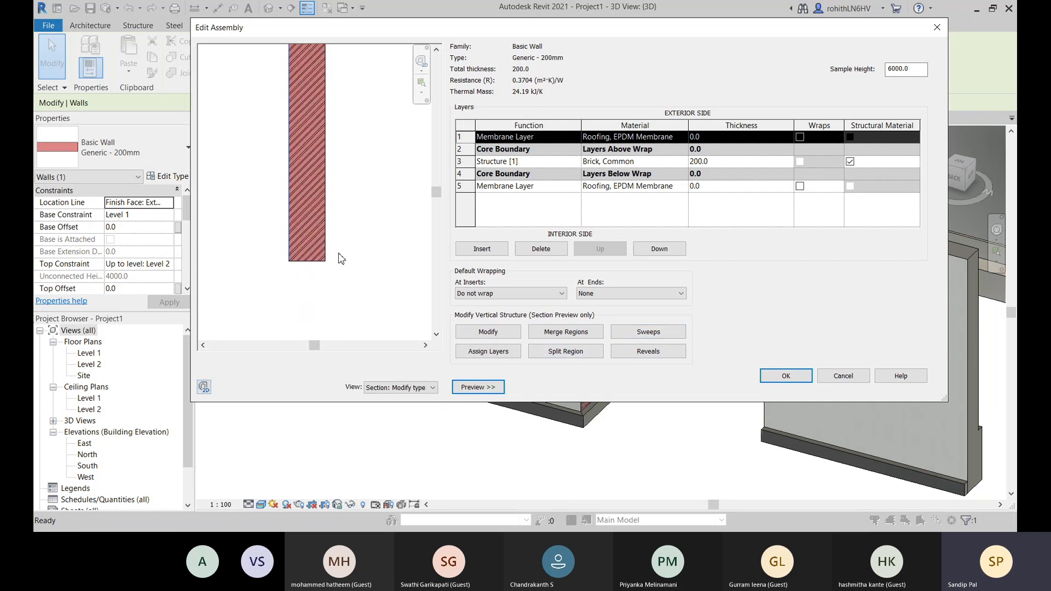
- Add a wall sweep to the Generic - 200mm assembly using the Wall Sweep-Brick Soldier Course profile
left_click(629, 335)
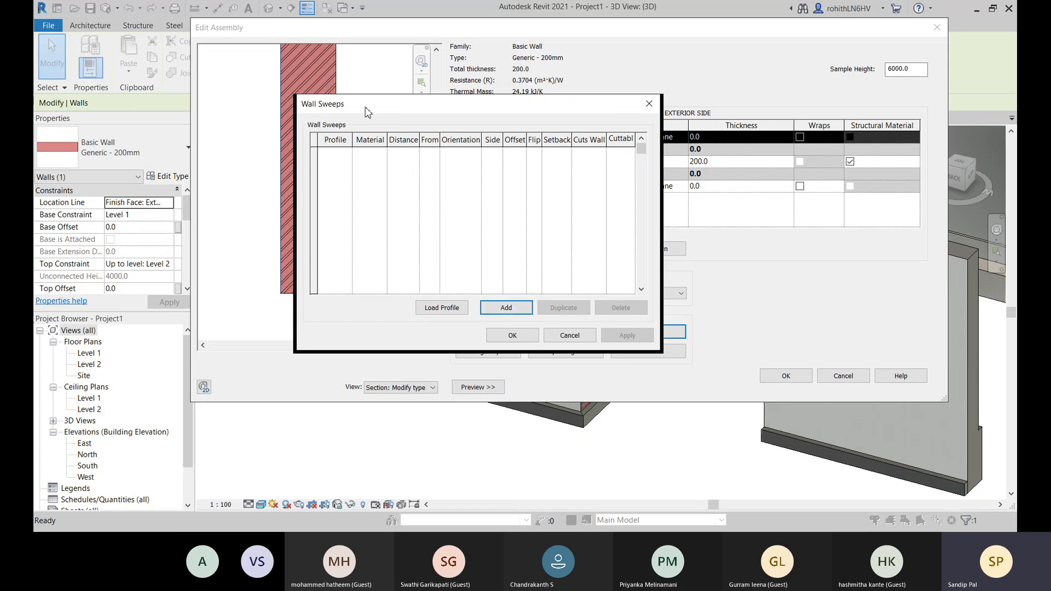
left_click_drag(364, 107, 477, 100)
left_click(611, 304)
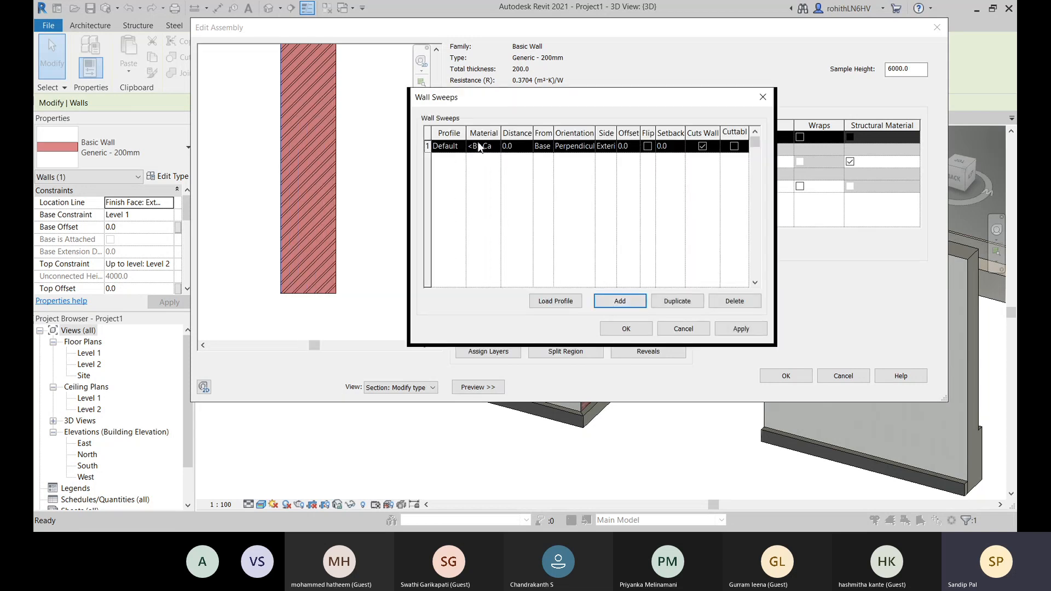
left_click(462, 147)
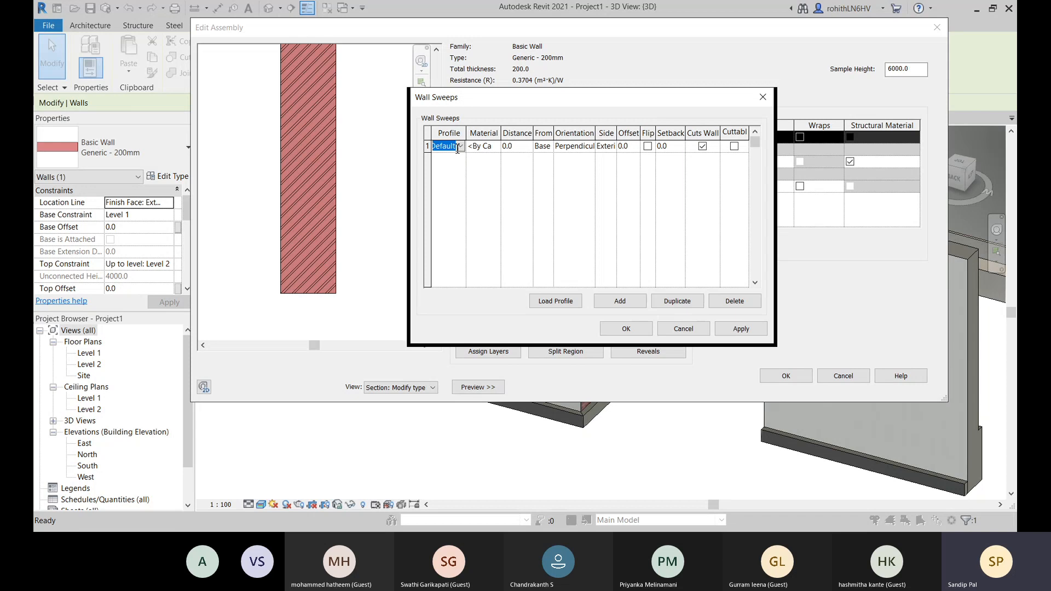
left_click(470, 179)
left_click(462, 147)
left_click(471, 188)
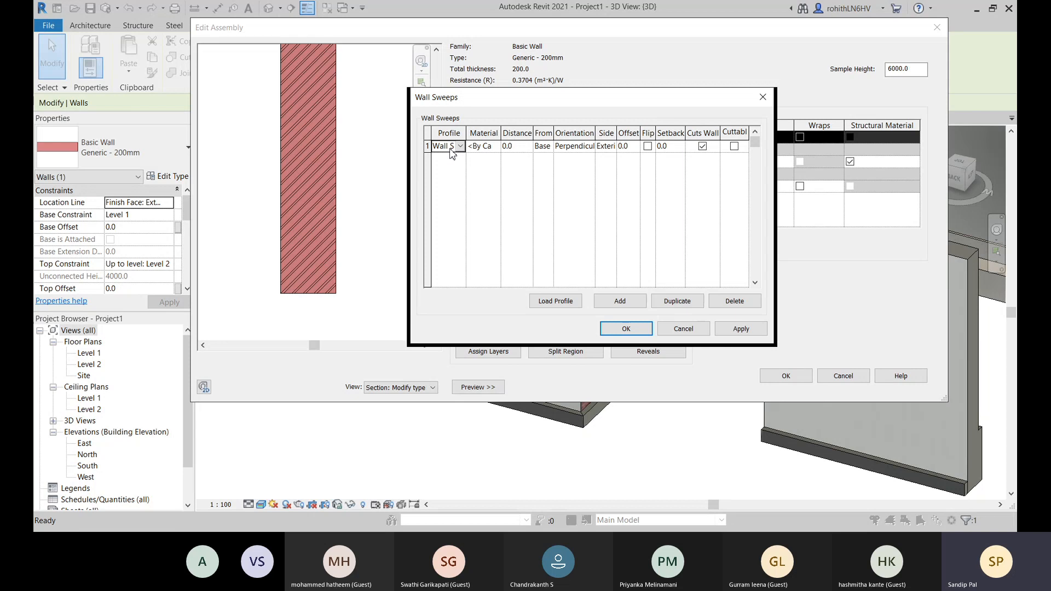
- Set the new sweep's material to Ceramic Tile and turn on Use Render Appearance for that material
left_click(498, 147)
left_click(497, 146)
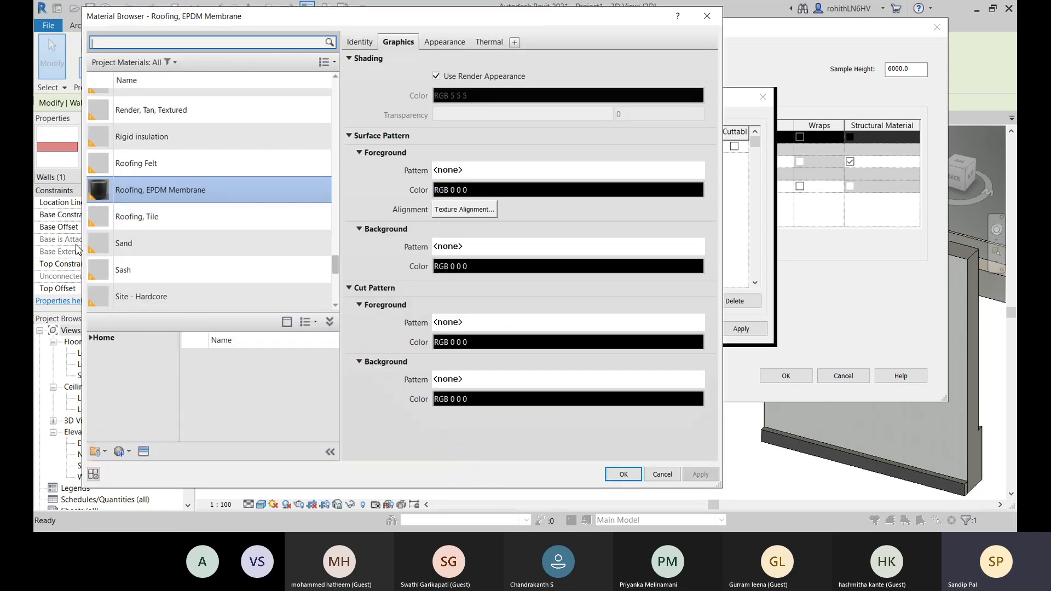
scroll(157, 240, "down", 1)
scroll(157, 240, "down", 1)
scroll(175, 208, "down", 2)
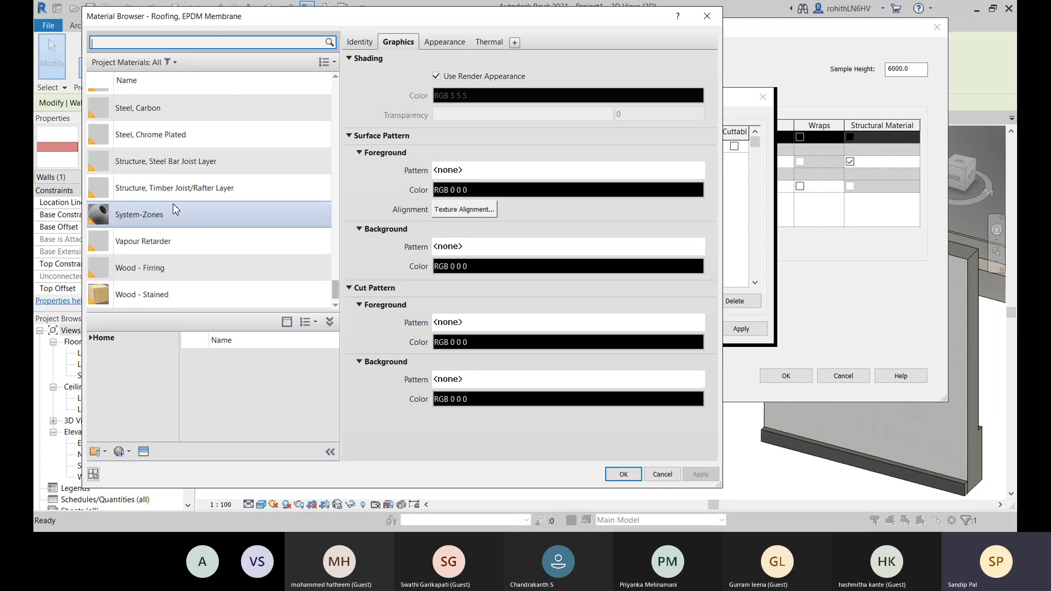
scroll(165, 205, "up", 15)
scroll(156, 204, "up", 8)
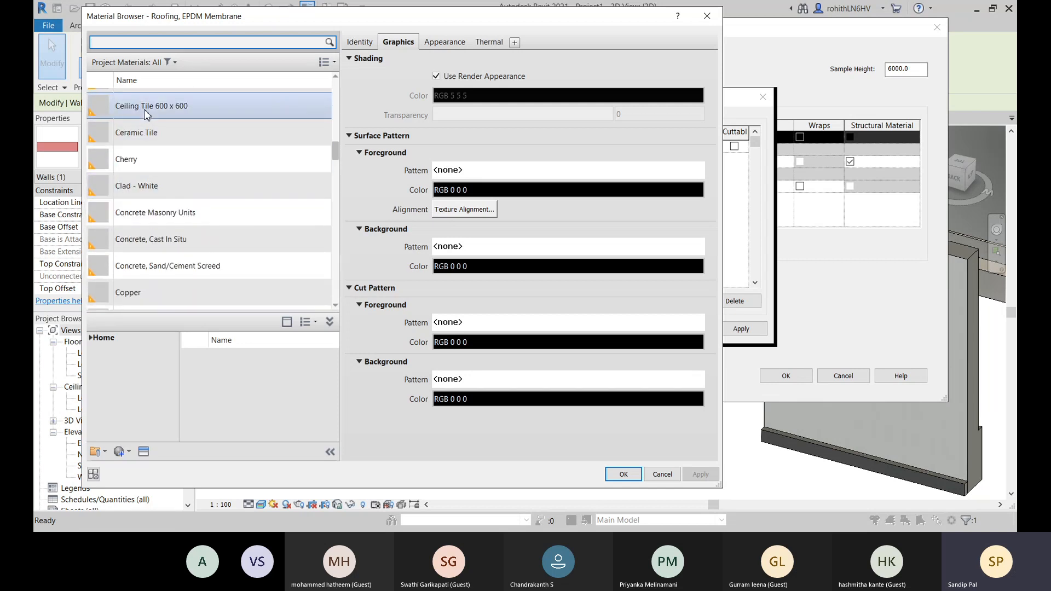
left_click(150, 107)
scroll(167, 158, "up", 1)
left_click(167, 156)
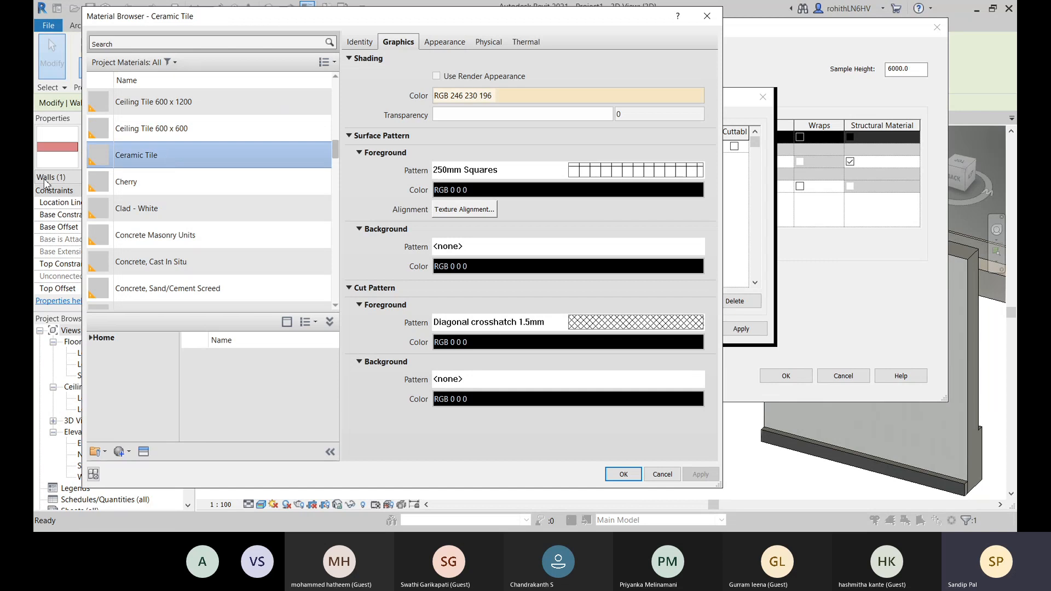
left_click(436, 76)
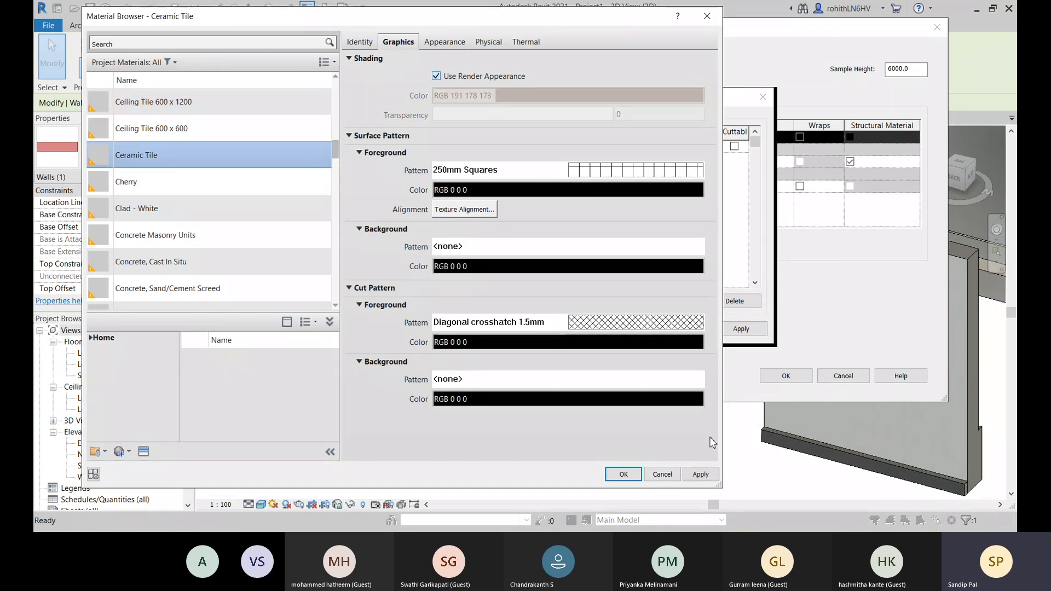
left_click(698, 477)
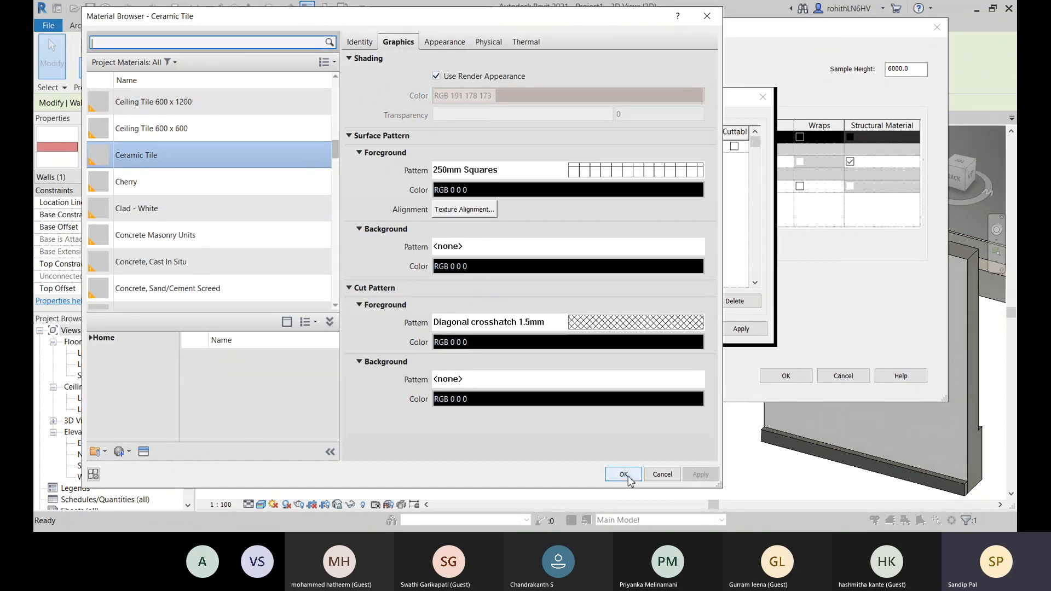
left_click(624, 475)
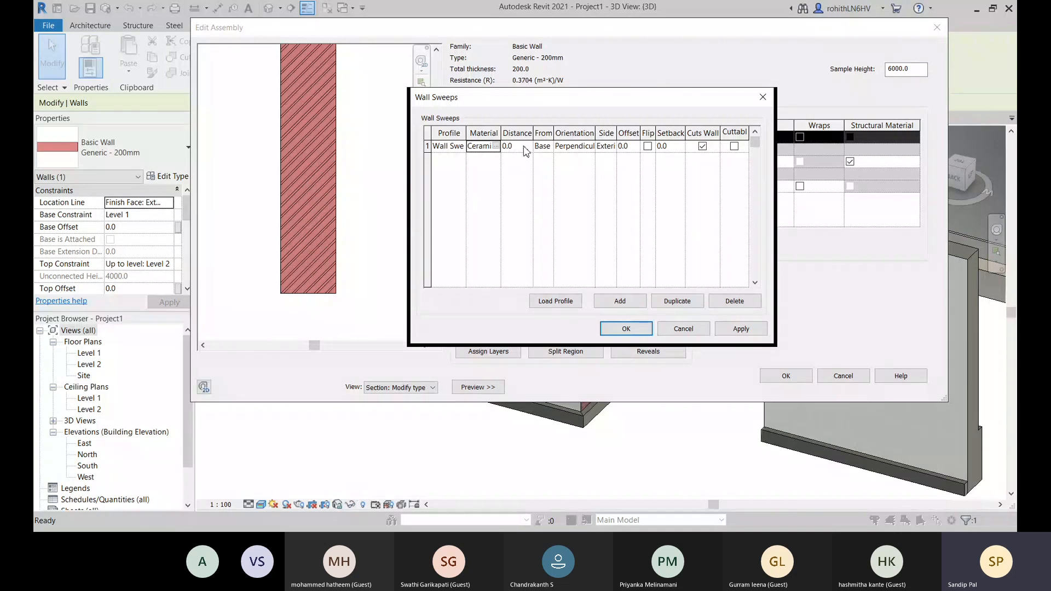
- Apply the ceramic tile sweep to the wall and switch its side to Interior
left_click_drag(585, 107, 647, 101)
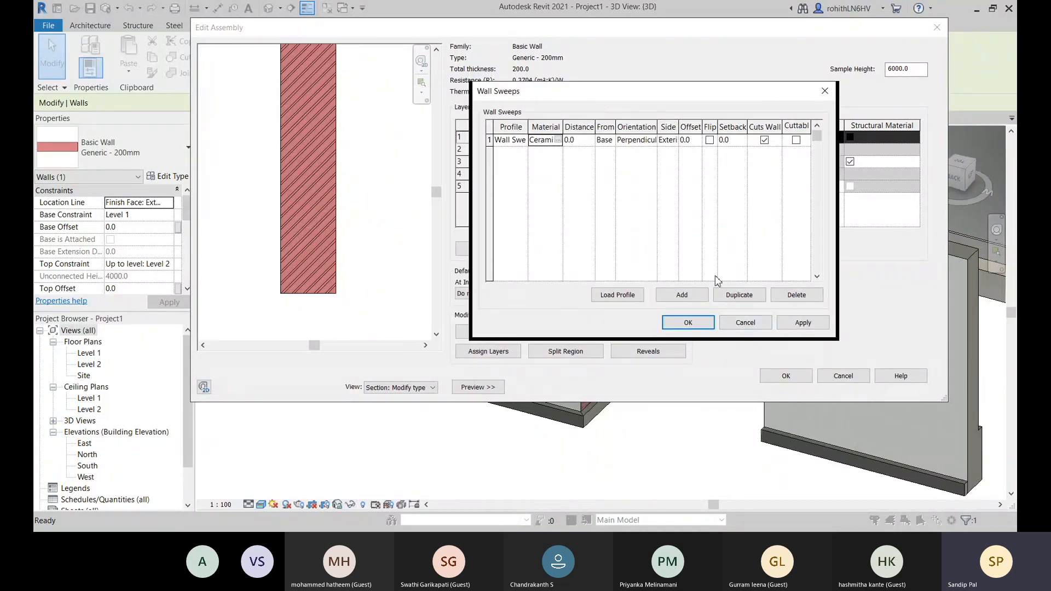
left_click(798, 324)
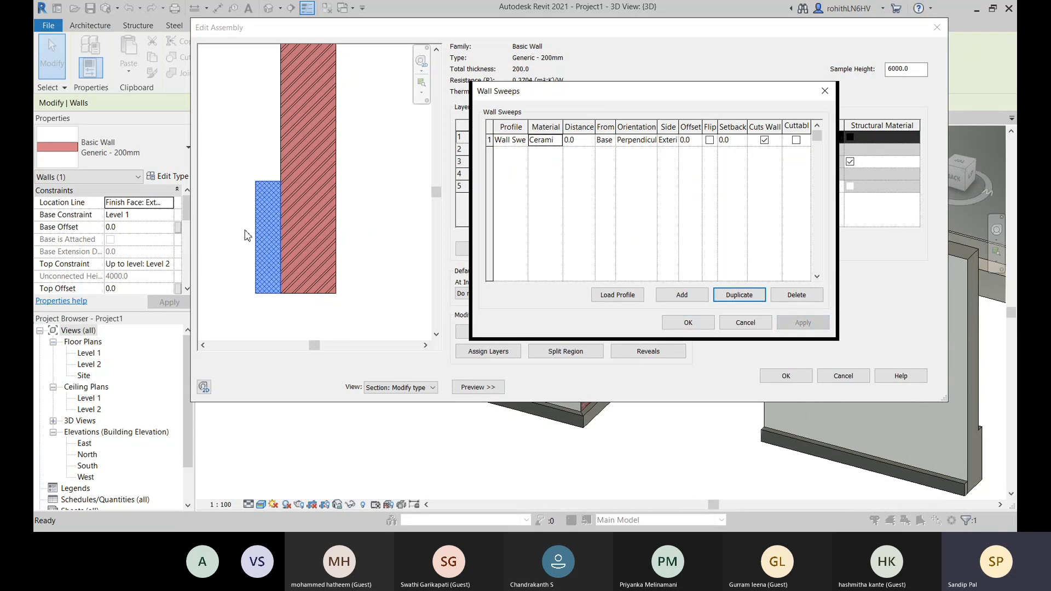
left_click(672, 141)
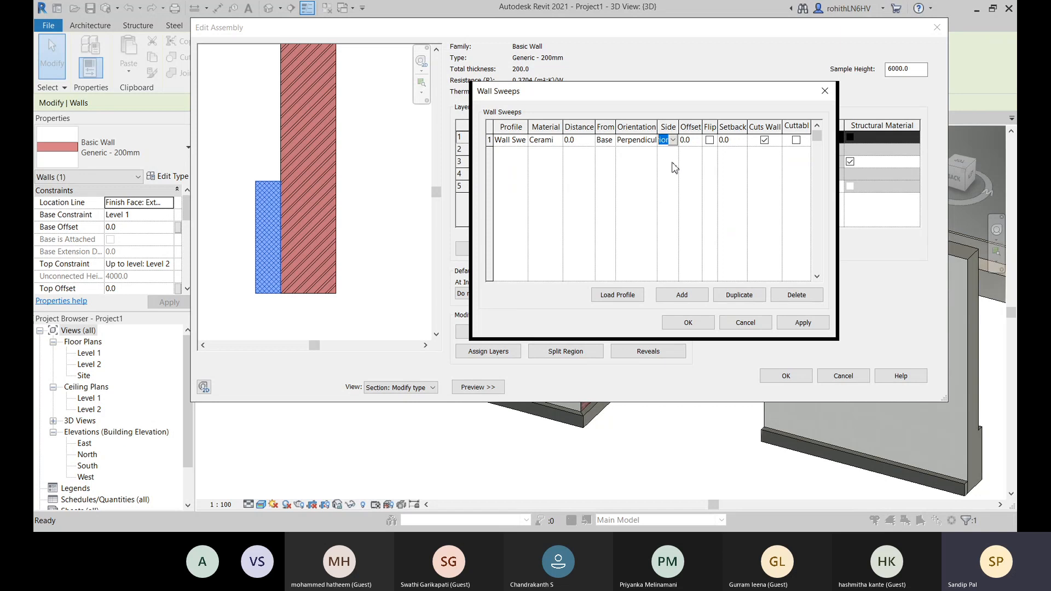
left_click(675, 167)
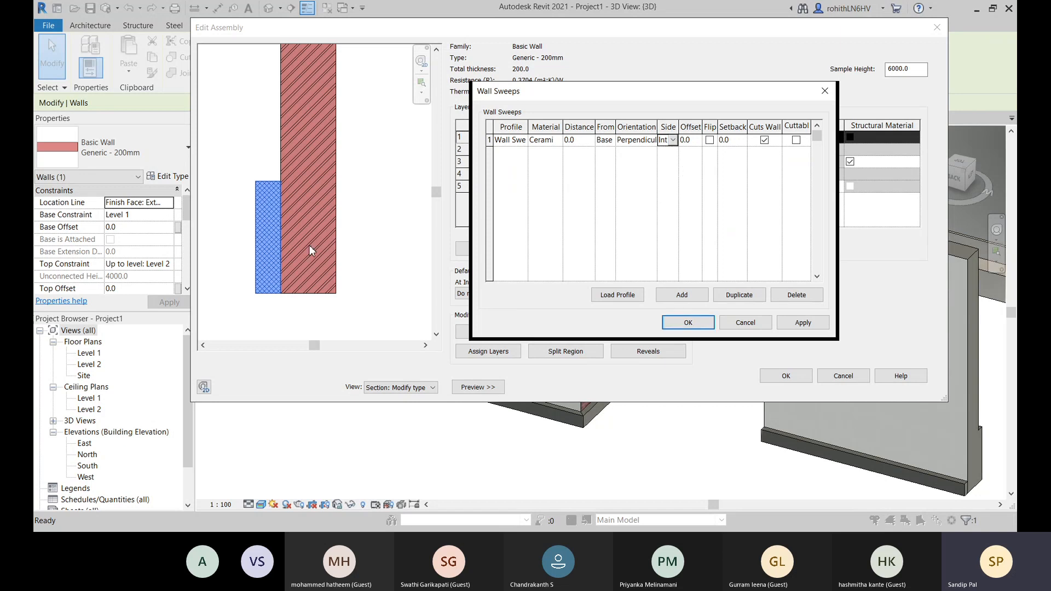
left_click(814, 321)
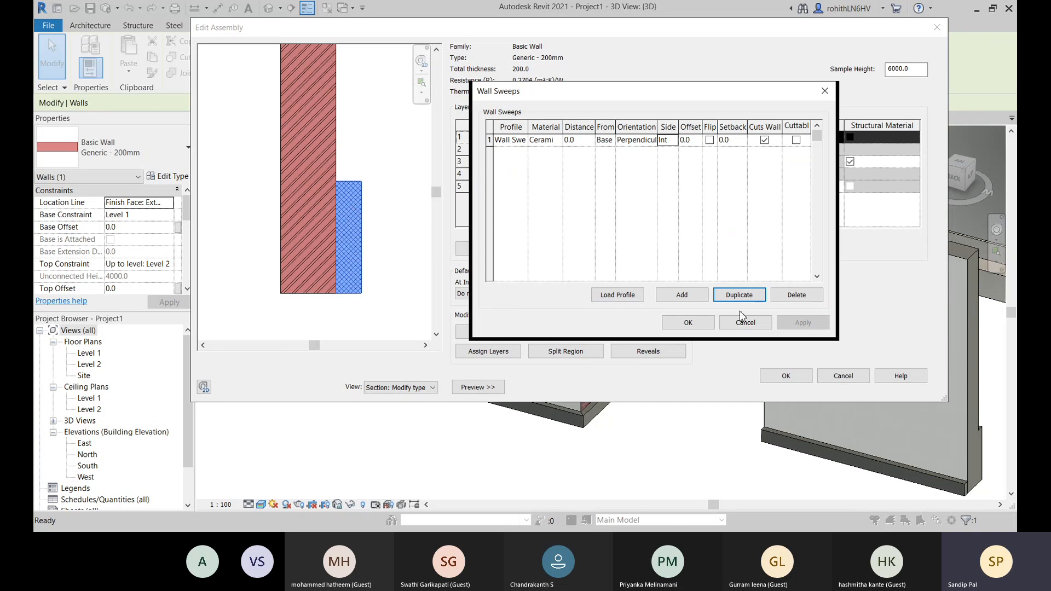
- Add a second wall sweep on the exterior side with a shorter wall sweep profile and apply it
left_click(682, 295)
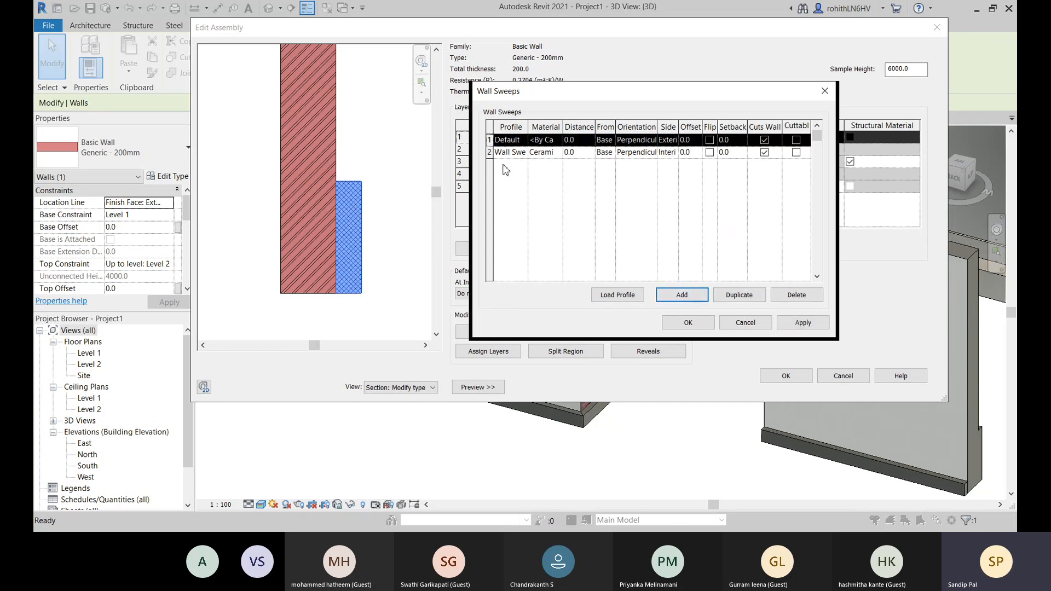
left_click(525, 142)
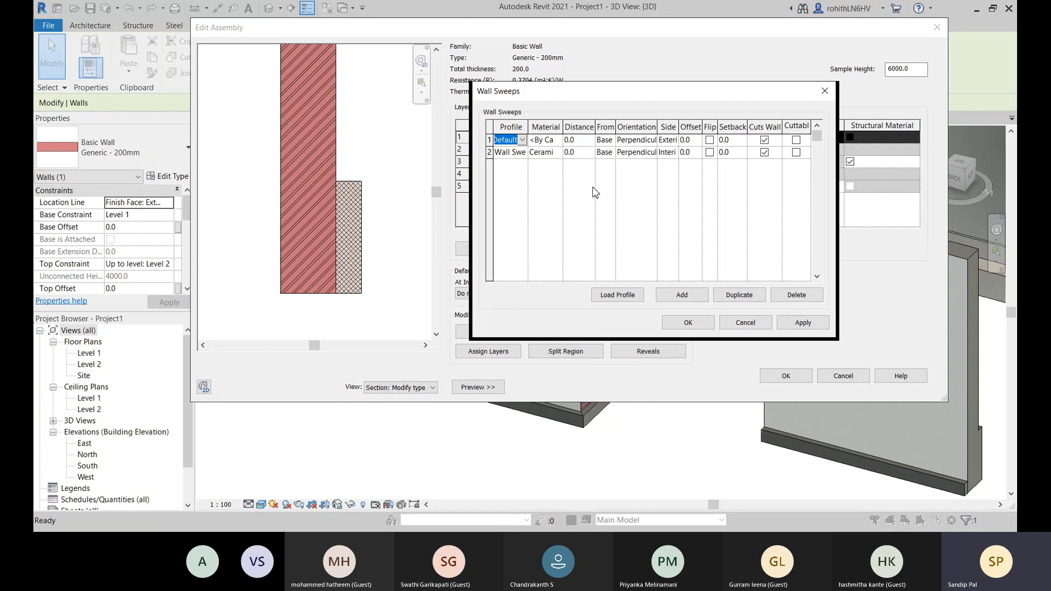
left_click(540, 183)
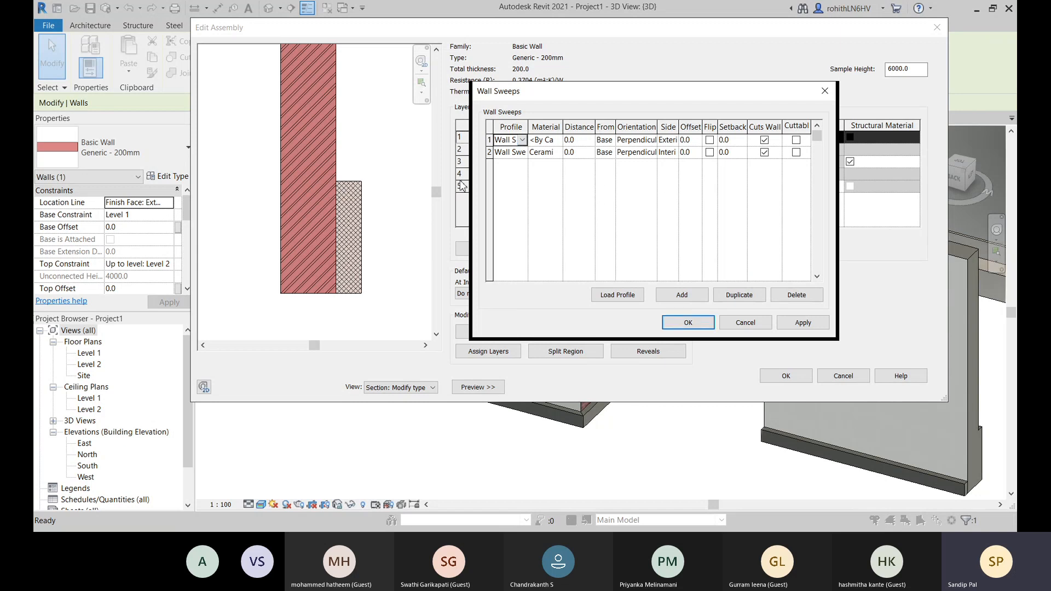
left_click(818, 323)
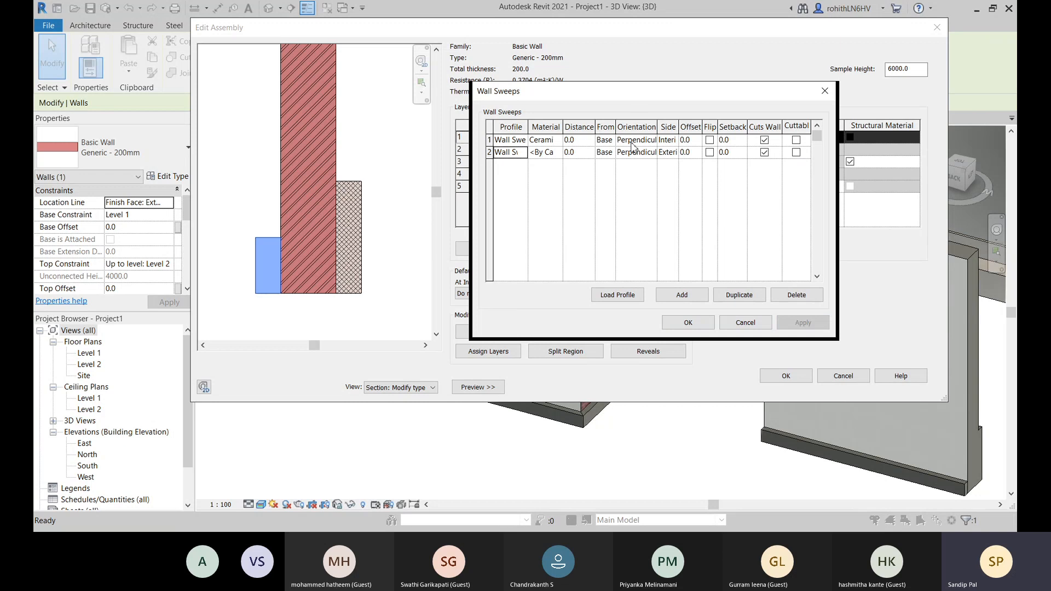
- Swap the sweeps' sides, setting the ceramic tile sweep to Exterior and the second sweep to Interior, and apply
left_click(673, 140)
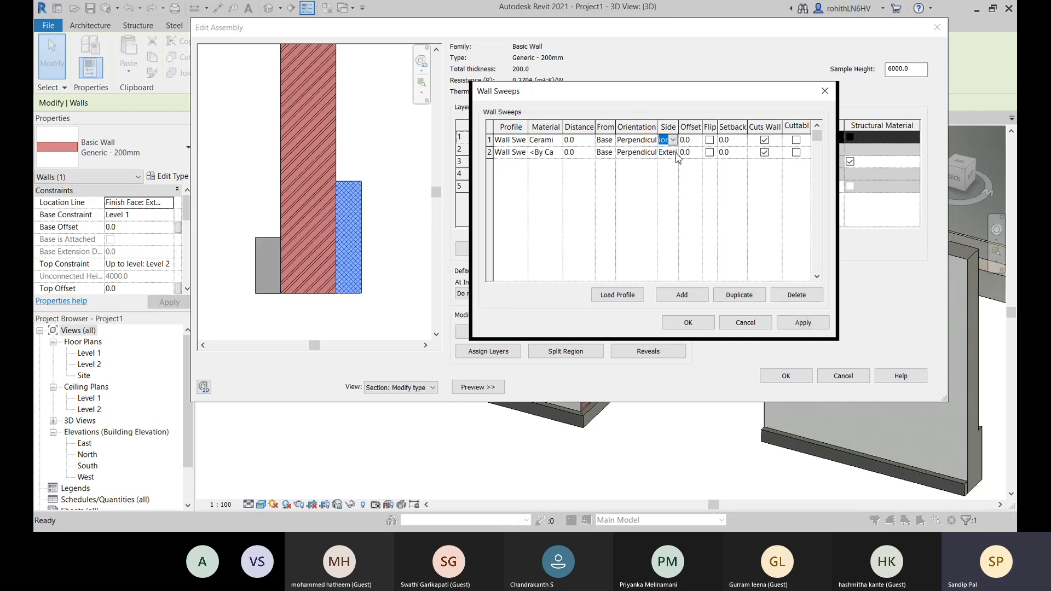
left_click(676, 154)
left_click(673, 153)
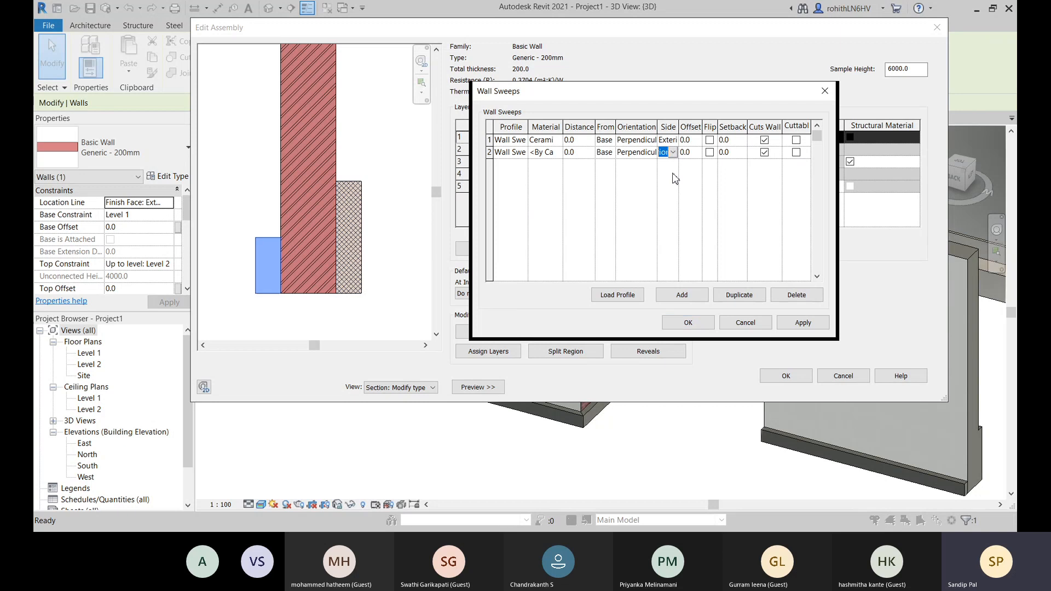
left_click(683, 202)
left_click(803, 323)
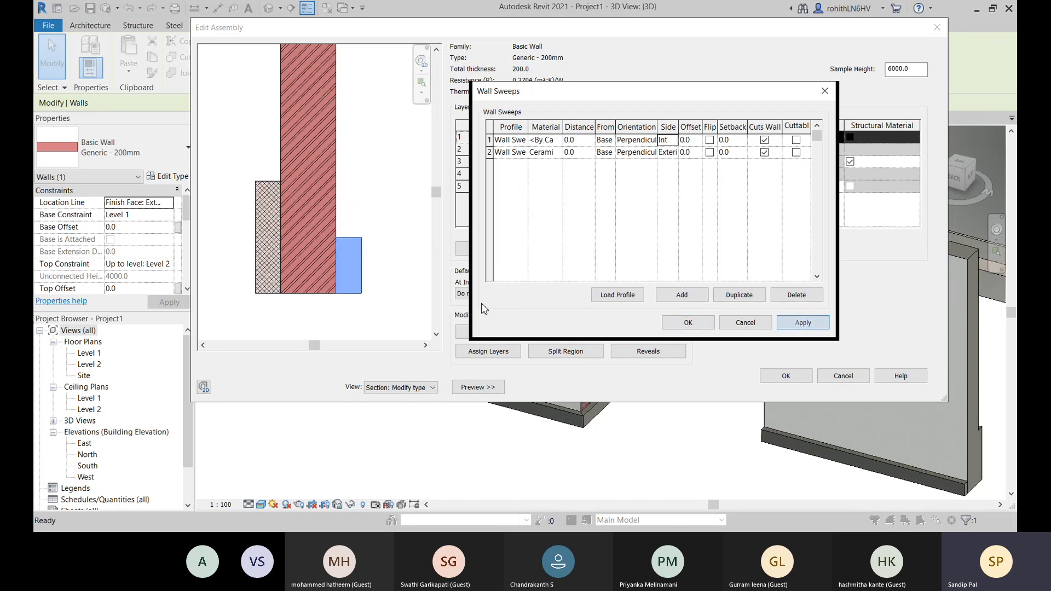
- Copy the Ceramic Tile material from the exterior sweep to the interior sweep
left_click(542, 155)
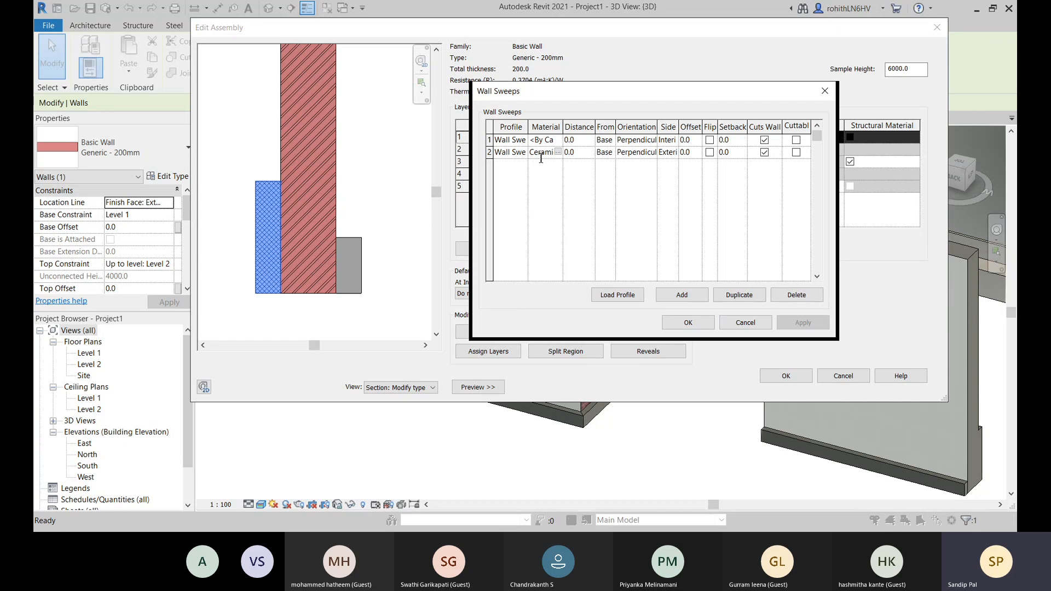
left_click(541, 158)
left_click(545, 140)
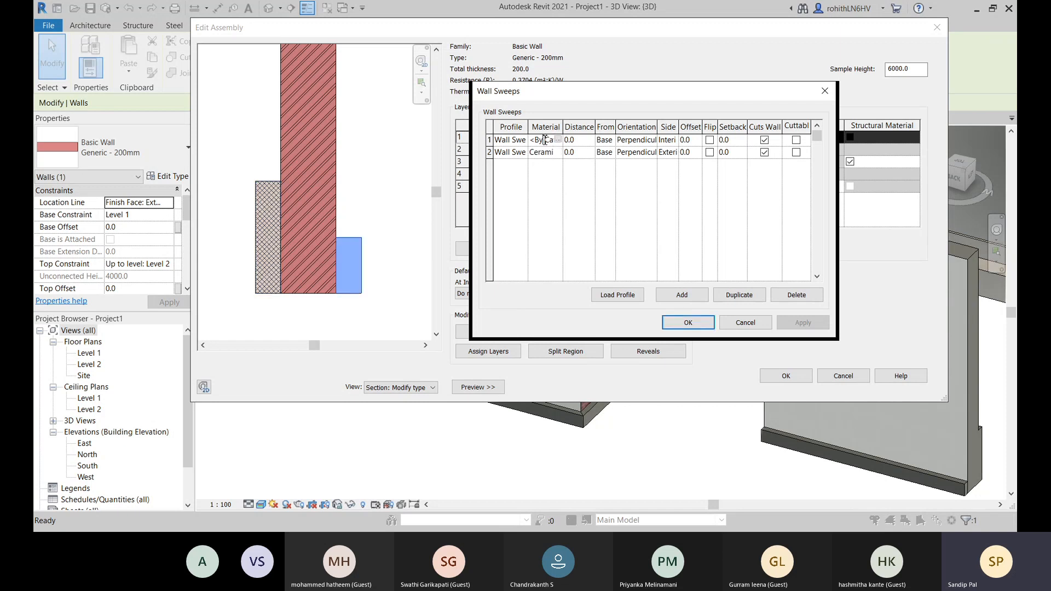
left_click(545, 140)
key("Delete")
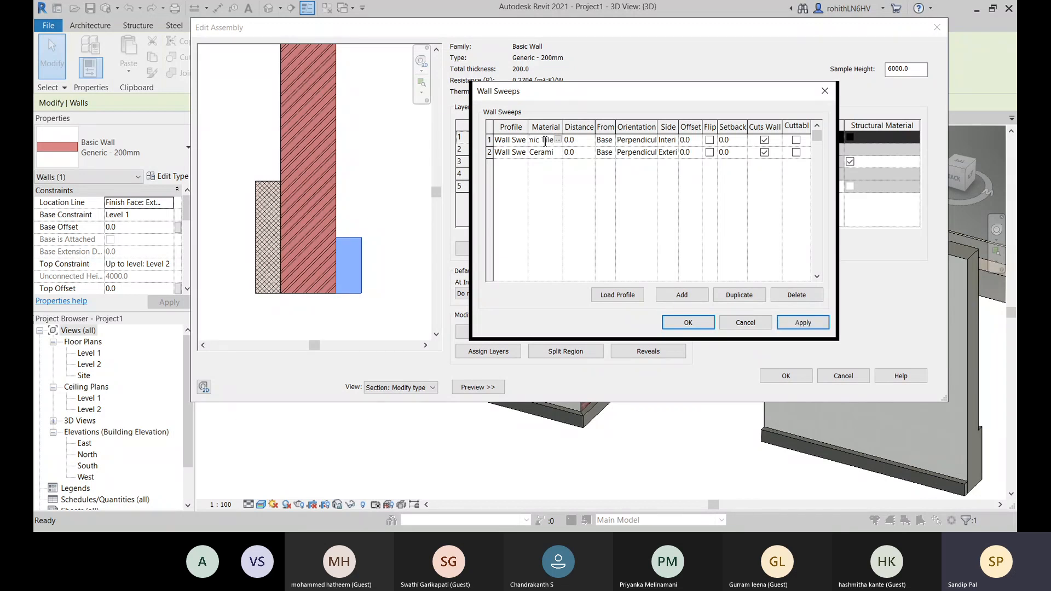
left_click(620, 190)
- Set the interior sweep's distance from the base to 25.0 and apply it
left_click(590, 142)
left_click(802, 323)
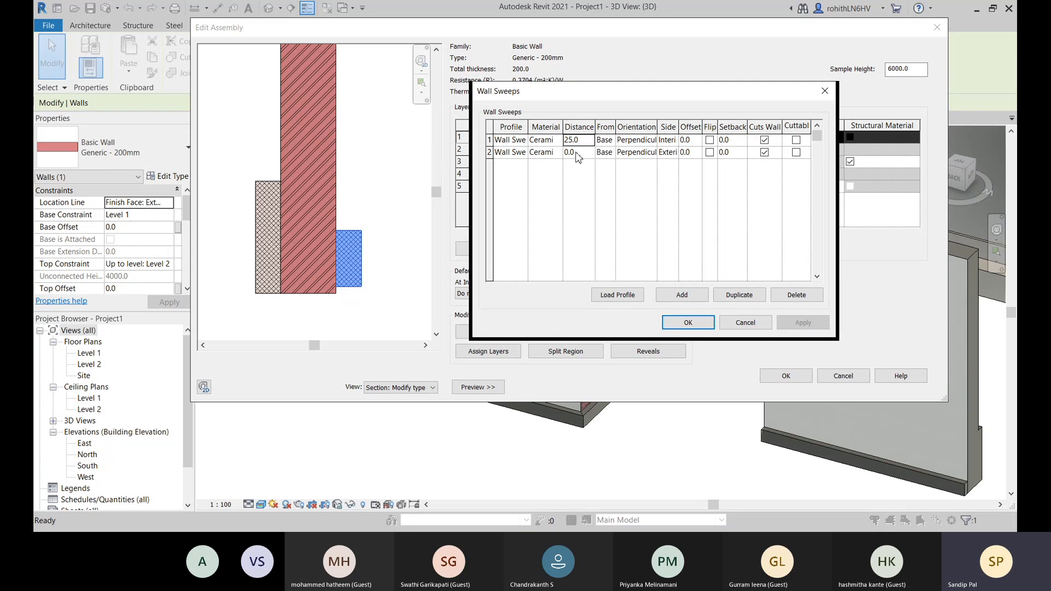
- Set the interior sweep's distance from the base to 0.0 and accept the wall sweep settings
left_click(614, 141)
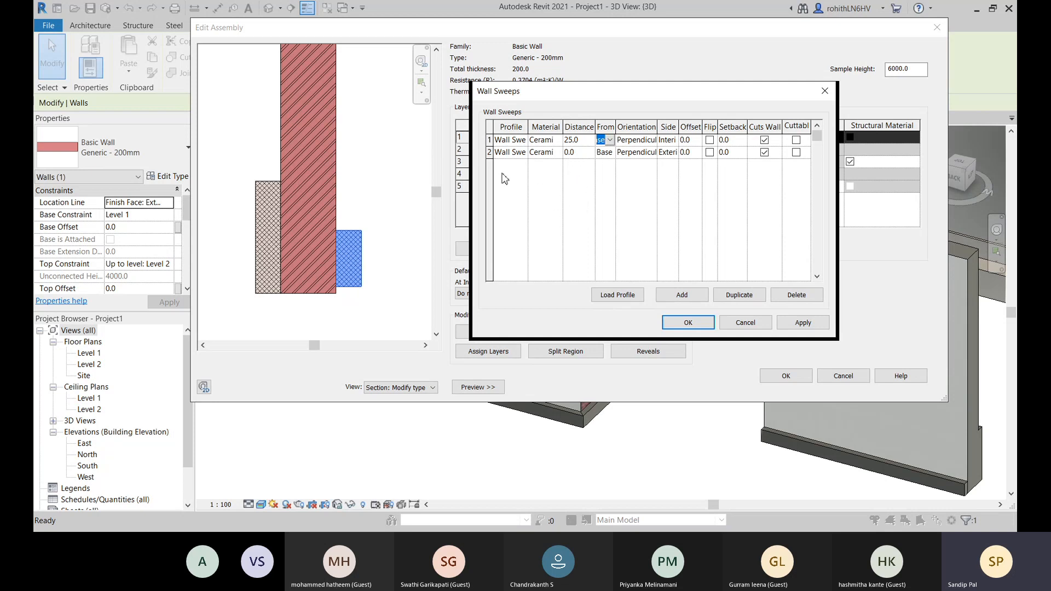
left_click(610, 142)
left_click(589, 141)
type("0.0")
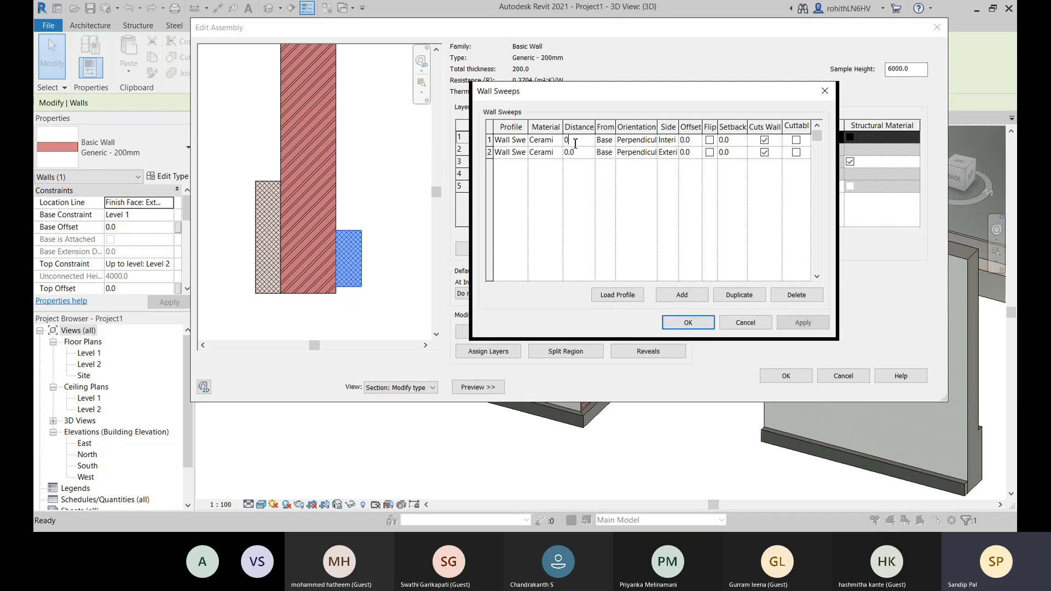
left_click(649, 140)
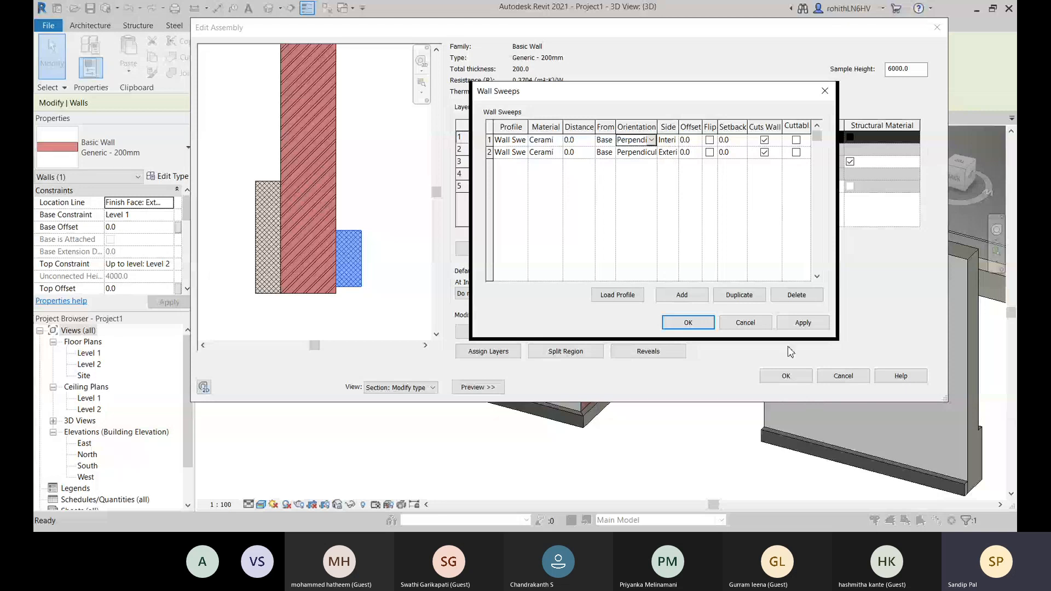
left_click(803, 322)
left_click(691, 324)
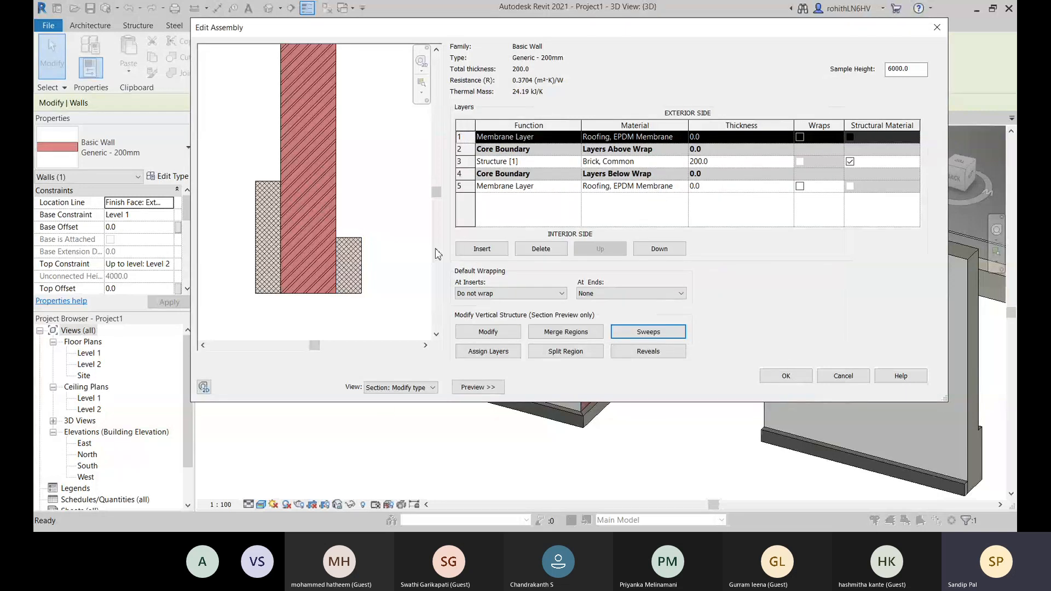
- Confirm the edited Generic - 200mm assembly, dismiss the warning, and apply the type properties to the wall
left_click(786, 375)
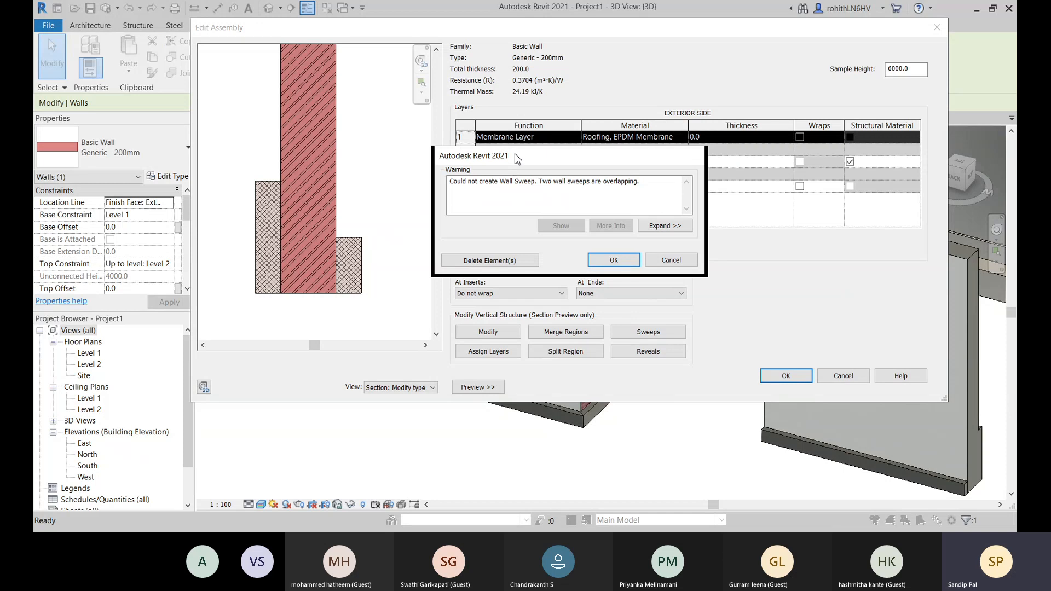
left_click_drag(517, 158, 391, 229)
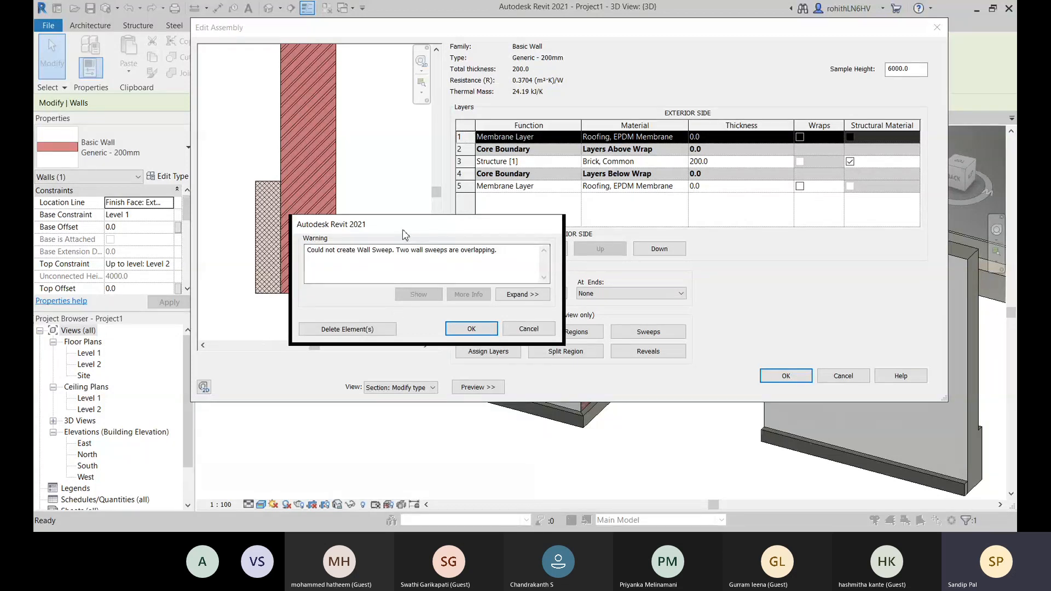
left_click_drag(405, 227, 577, 176)
left_click(549, 281)
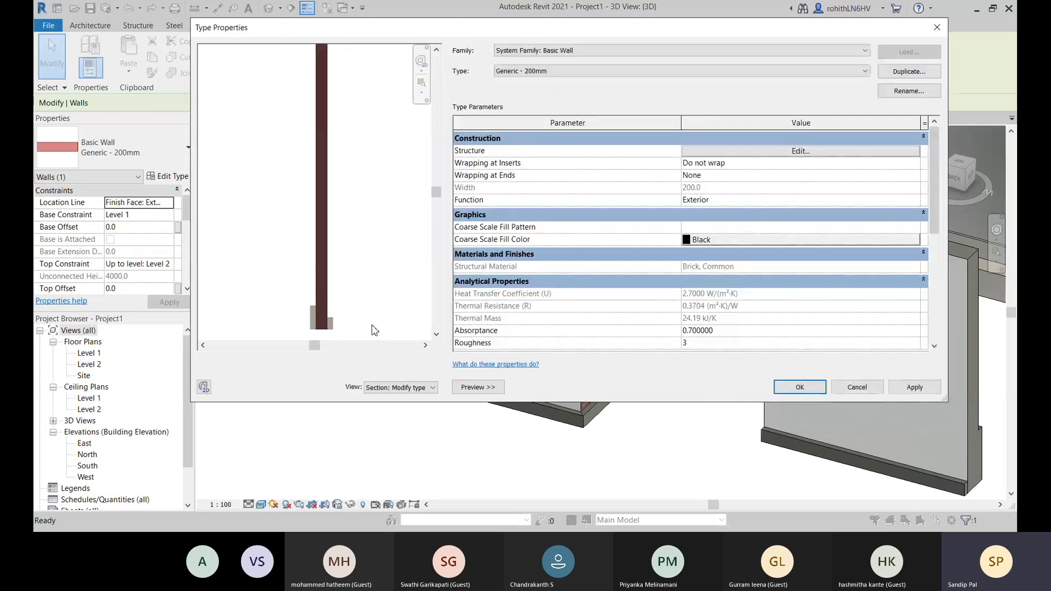
scroll(370, 303, "up", 2)
middle_click_drag(371, 303, 362, 211)
left_click(897, 391)
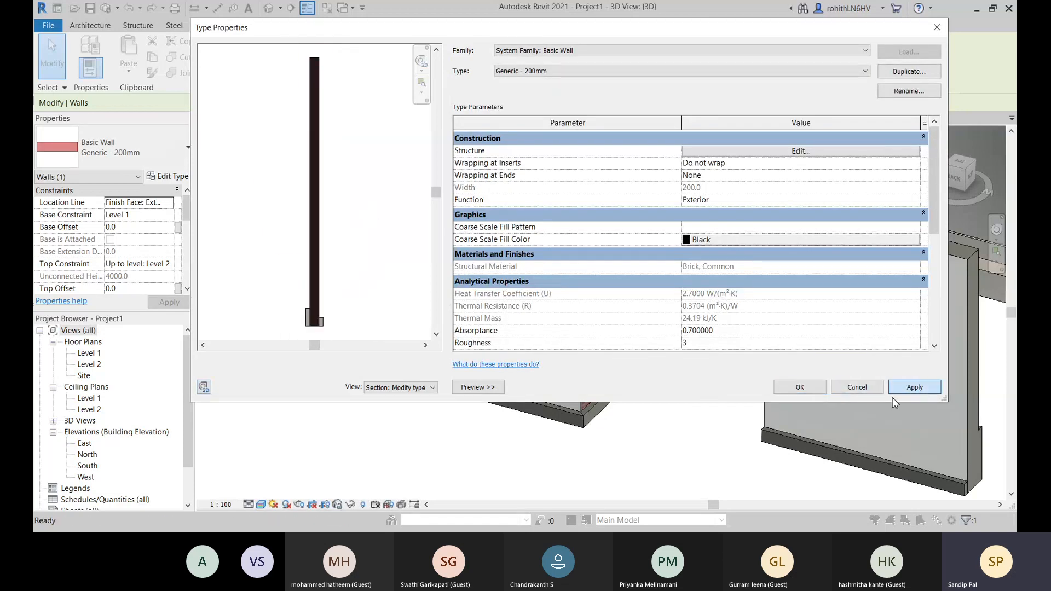
left_click(809, 392)
- Examine the built-in sweeps on both faces at the base of the Generic - 200mm wall in the brick enclosure
scroll(498, 436, "down", 2)
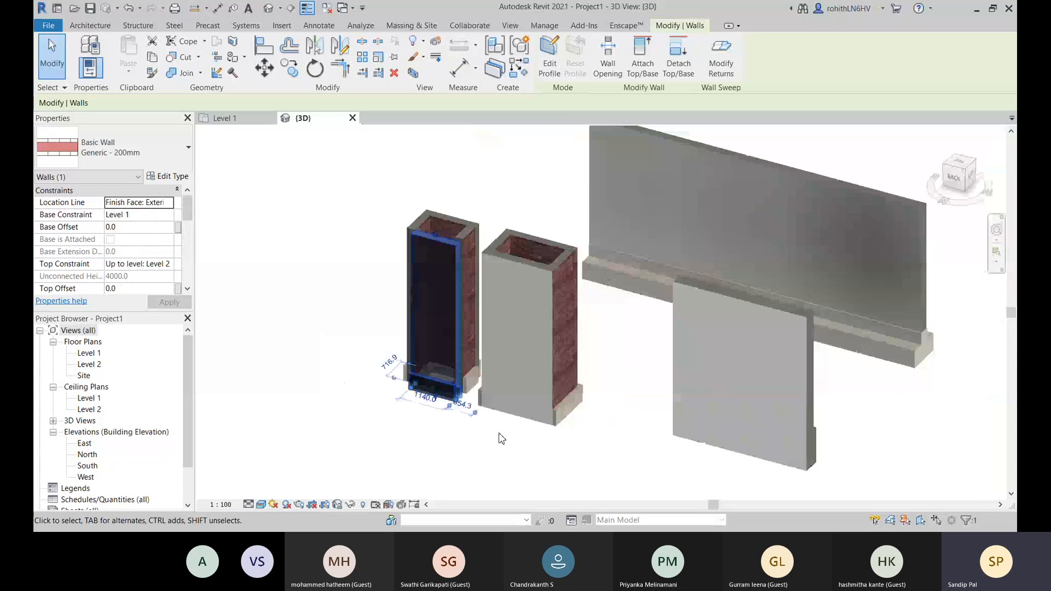
left_click(434, 453)
scroll(457, 387, "up", 1)
scroll(492, 399, "up", 5)
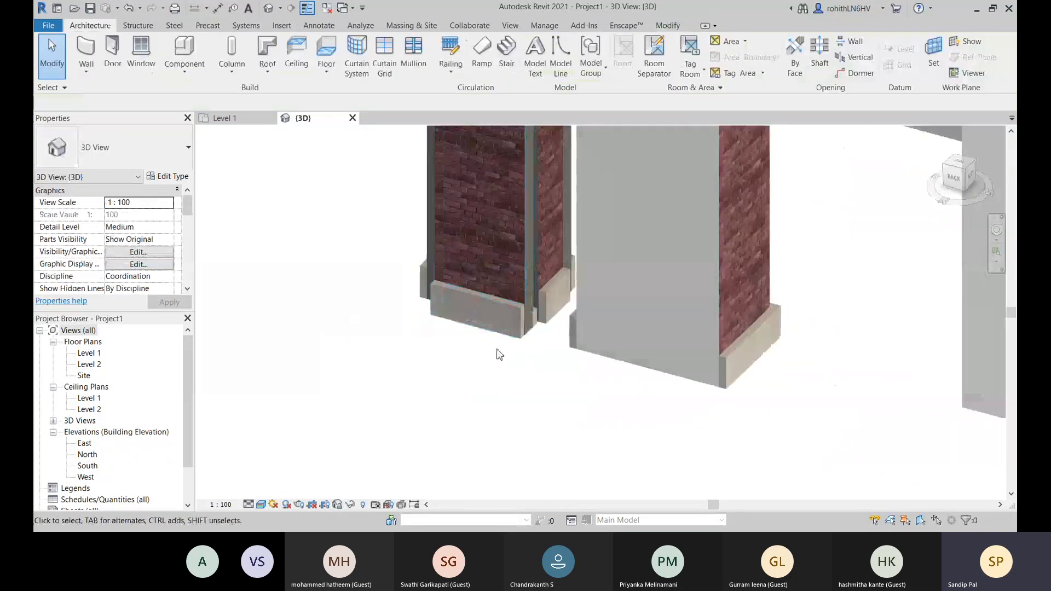
scroll(528, 307, "up", 2)
left_click(528, 312)
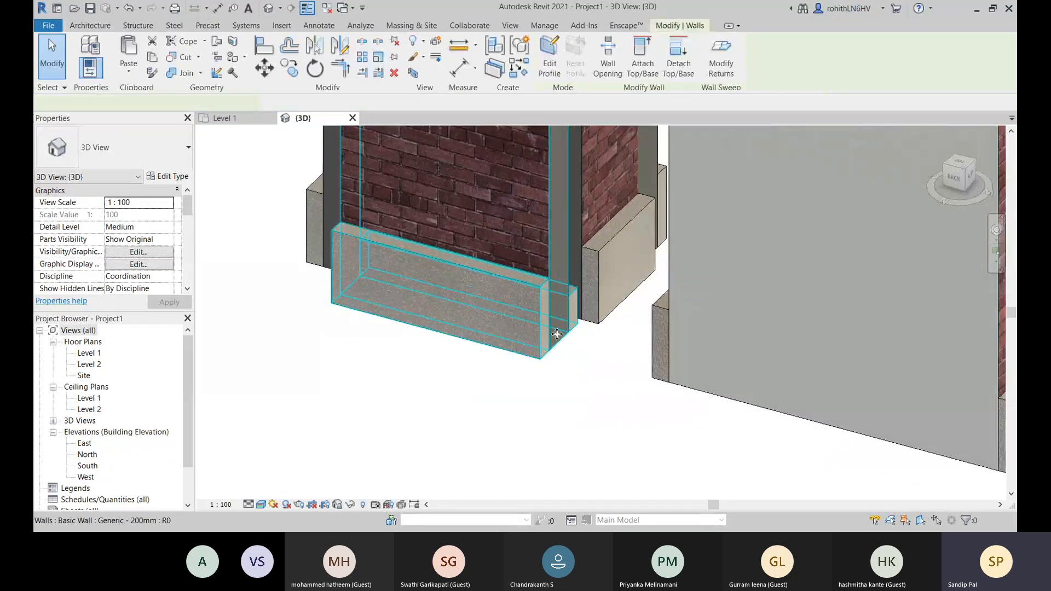
middle_click_drag(604, 412, 584, 423)
middle_click_drag(479, 446, 453, 425)
left_click(481, 399)
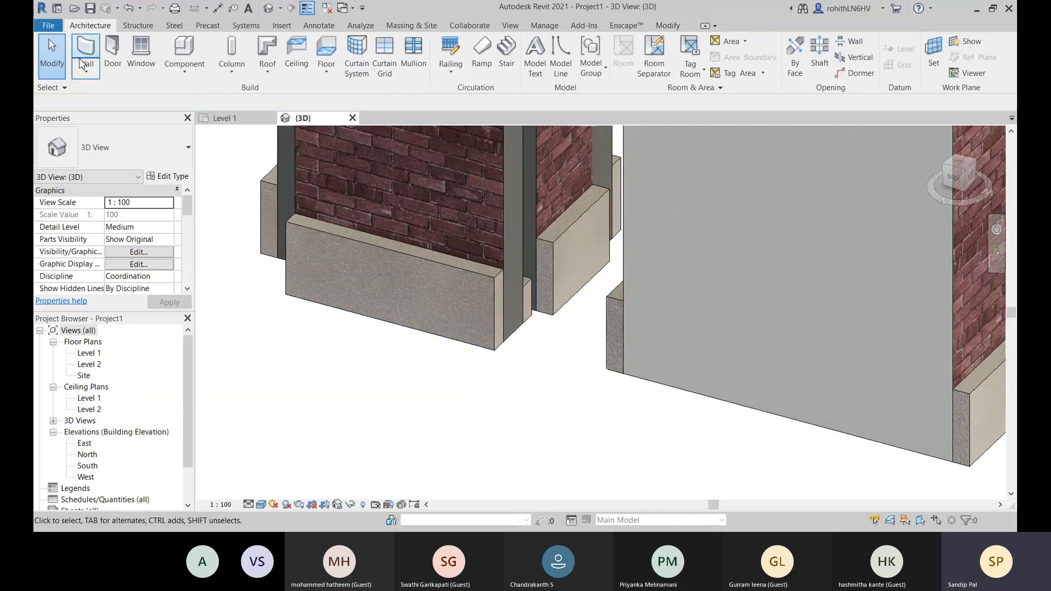
scroll(536, 321, "up", 2)
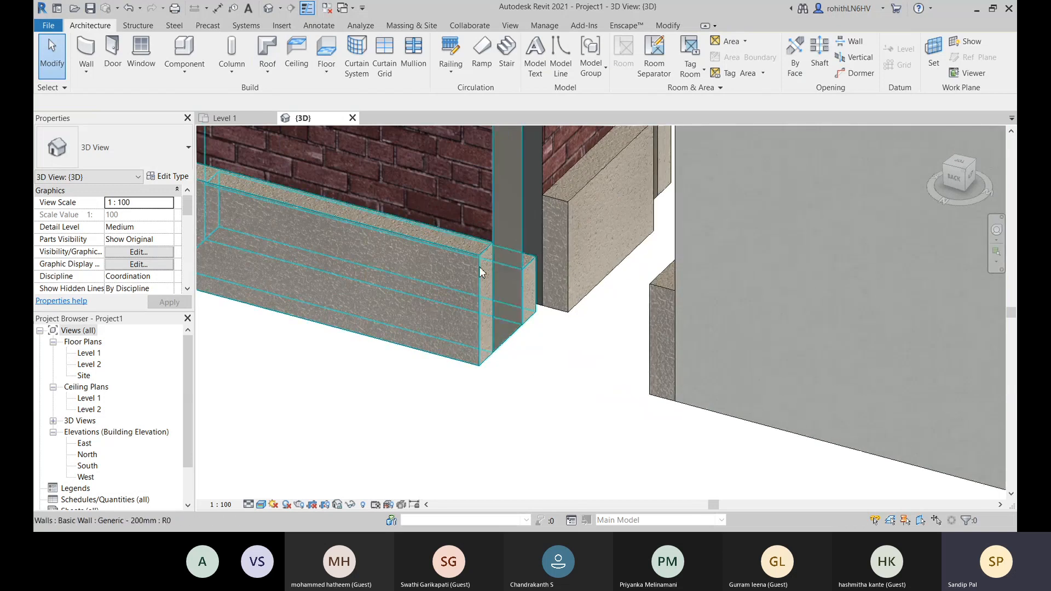
scroll(481, 265, "up", 2)
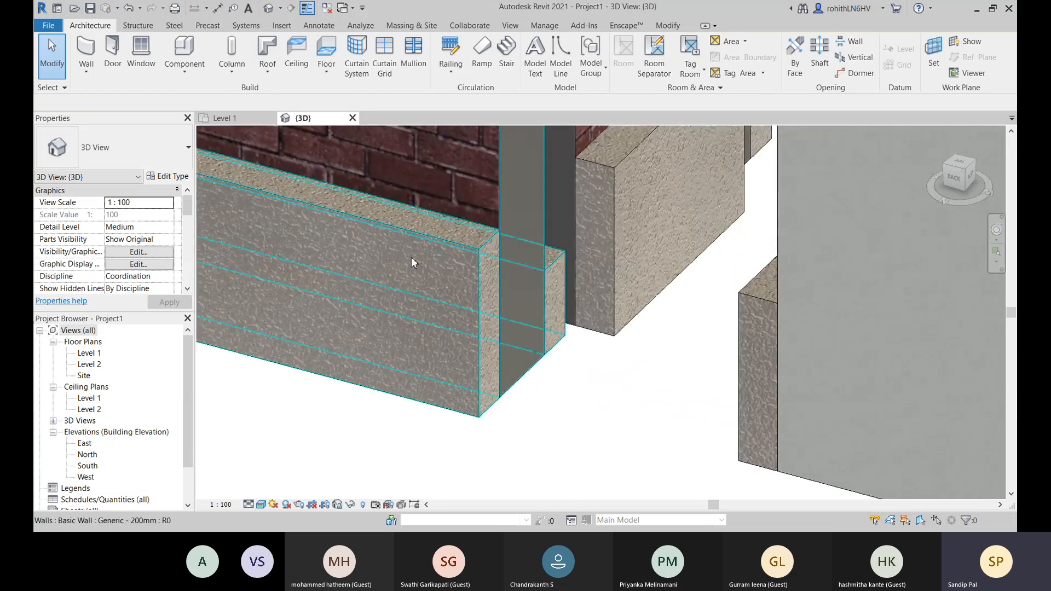
scroll(596, 369, "down", 5)
scroll(624, 404, "down", 4)
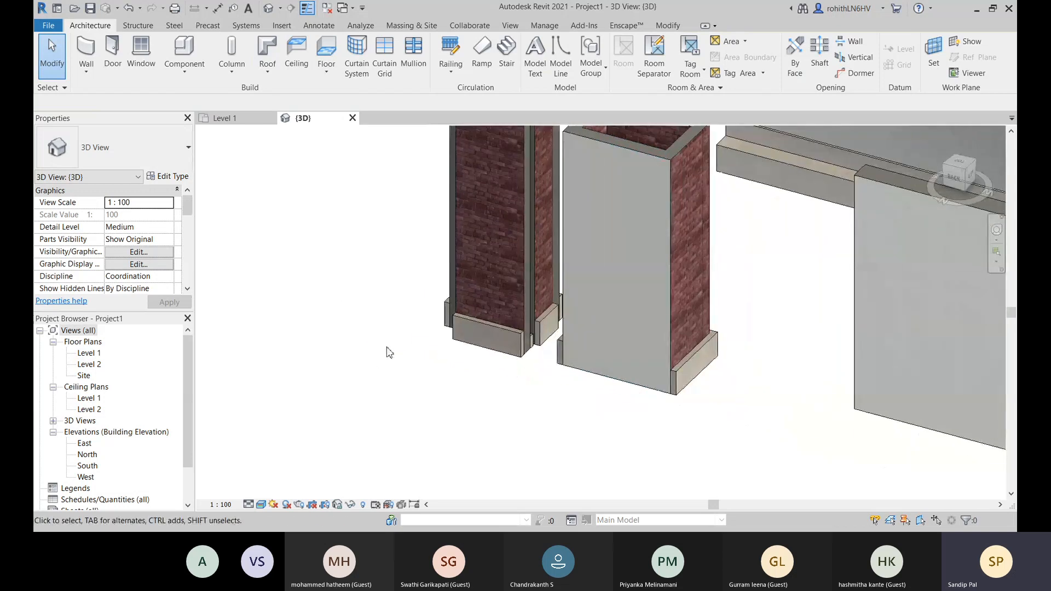
- Create a similar Generic - 200mm wall from the brick enclosure's wall and draw a first segment about 5200 mm long in the open area beside it
left_click(498, 274)
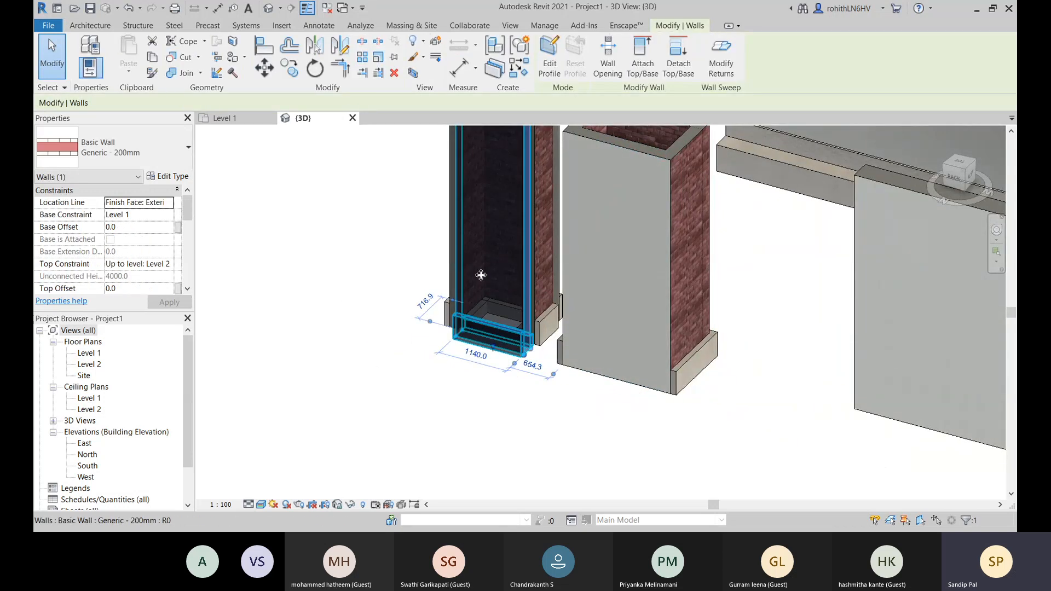
left_click(519, 71)
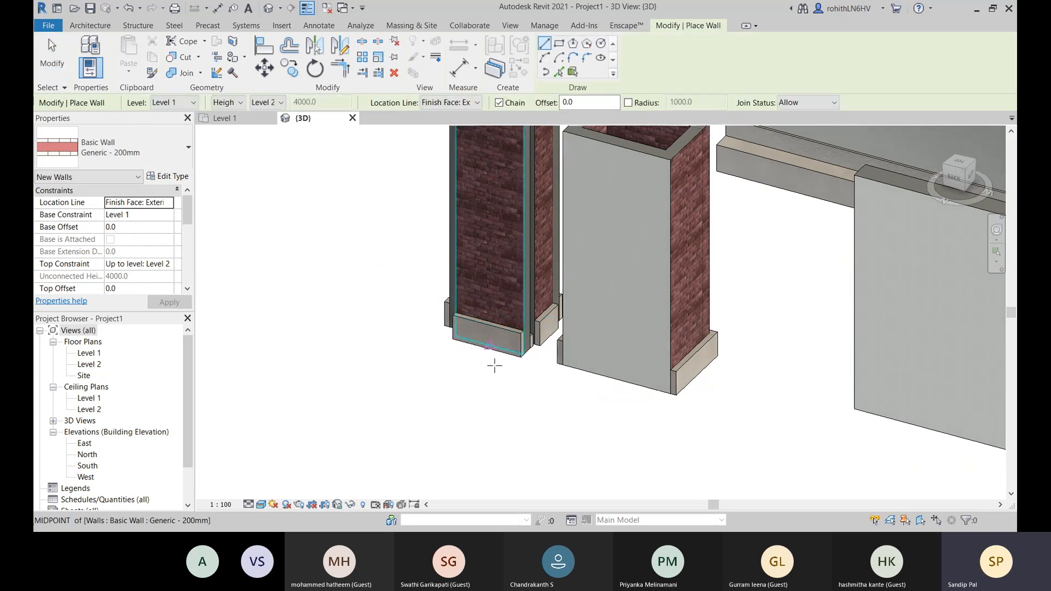
scroll(514, 372, "down", 1)
middle_click_drag(477, 423, 563, 378)
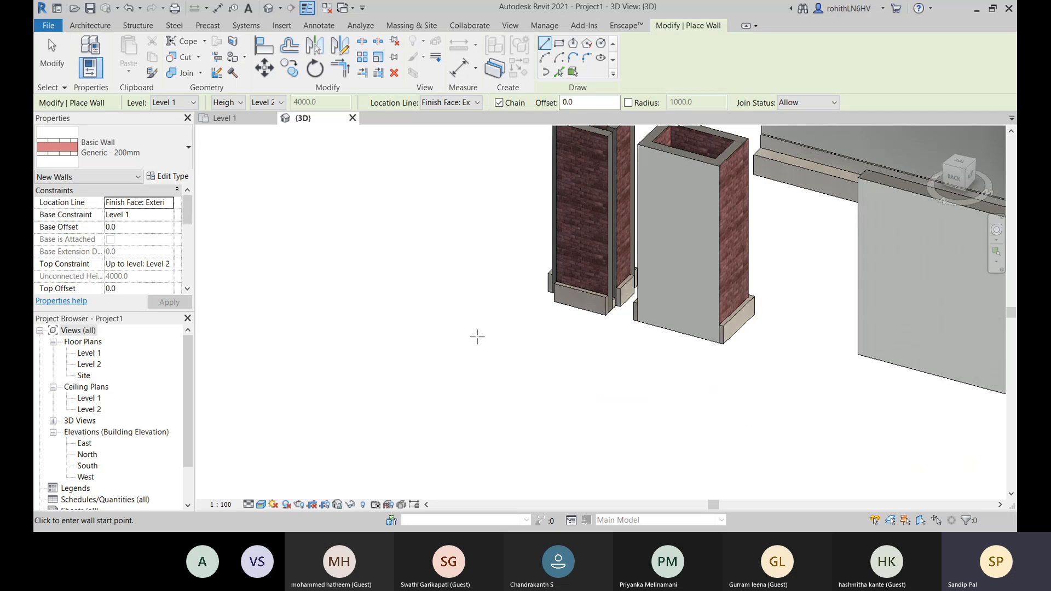
left_click(478, 337)
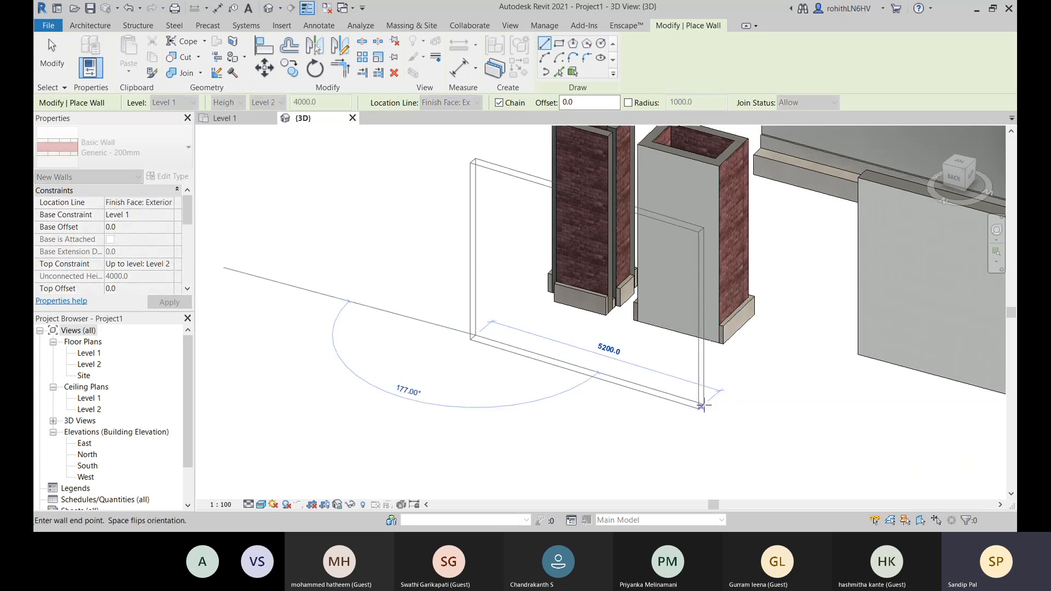
left_click(701, 407)
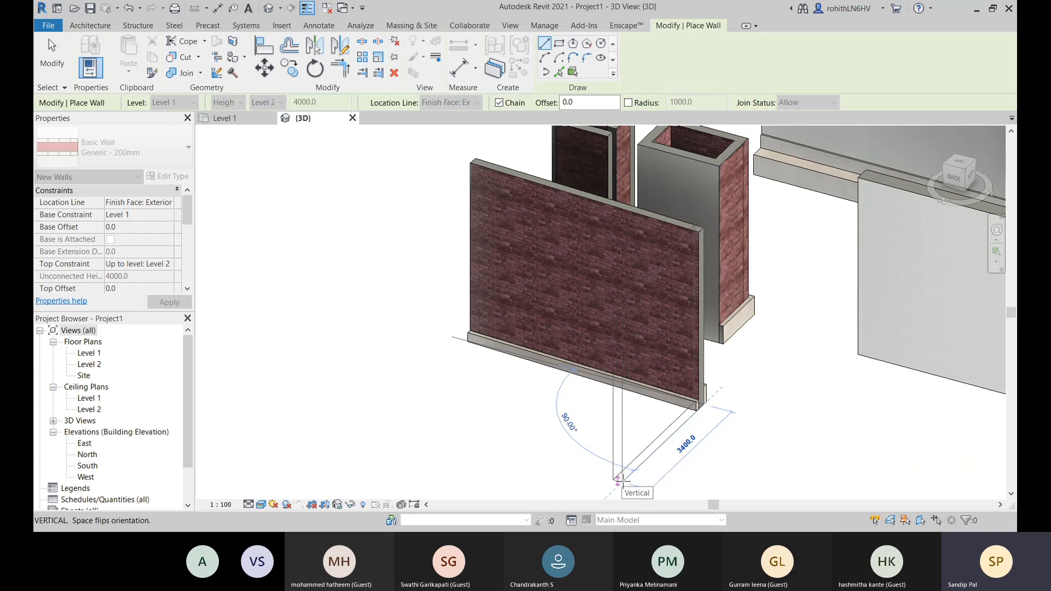
- Continue the chain with a perpendicular wall and a 3000 mm return wall to form a U shape, and end wall placement
middle_click_drag(618, 485, 605, 438)
left_click(601, 441)
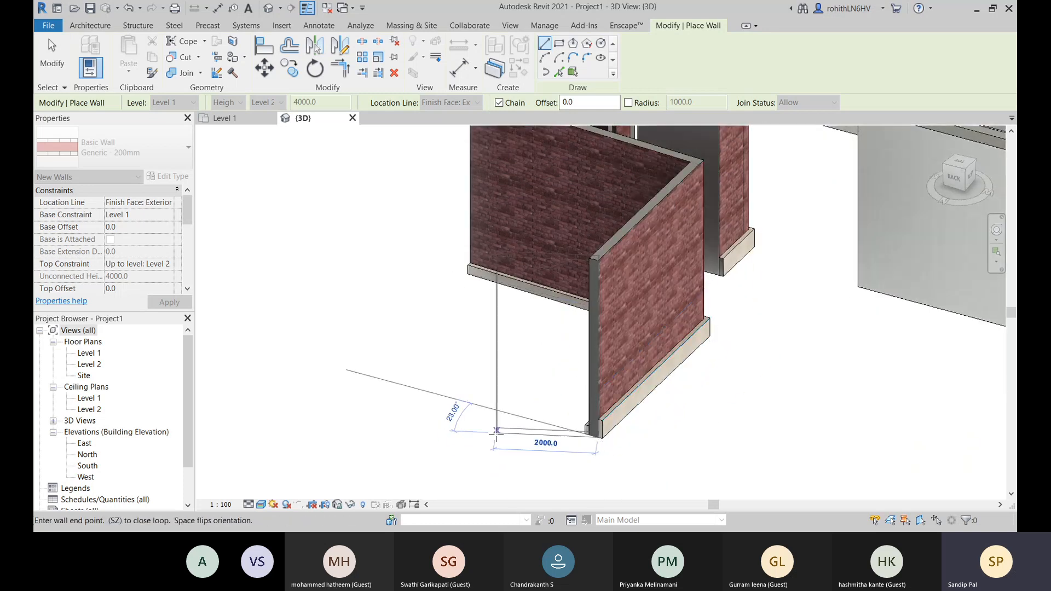
left_click(462, 398)
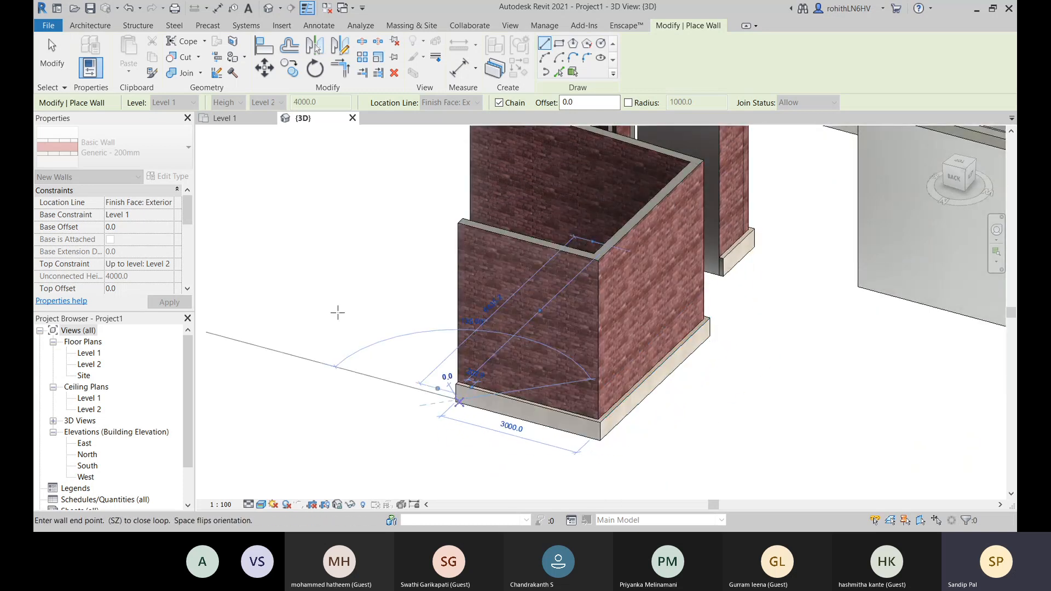
right_click(343, 310)
left_click(363, 318)
right_click(317, 292)
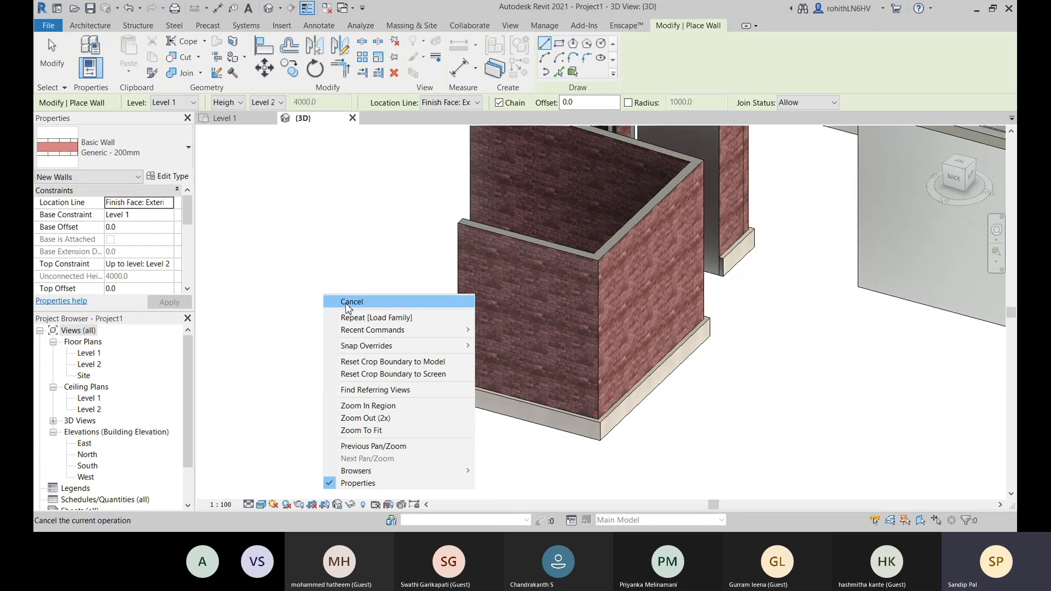
left_click(345, 299)
- Examine the base sweeps and corners of the new U-shaped brick walls in the 3D view
scroll(664, 416, "up", 3)
scroll(663, 416, "down", 5)
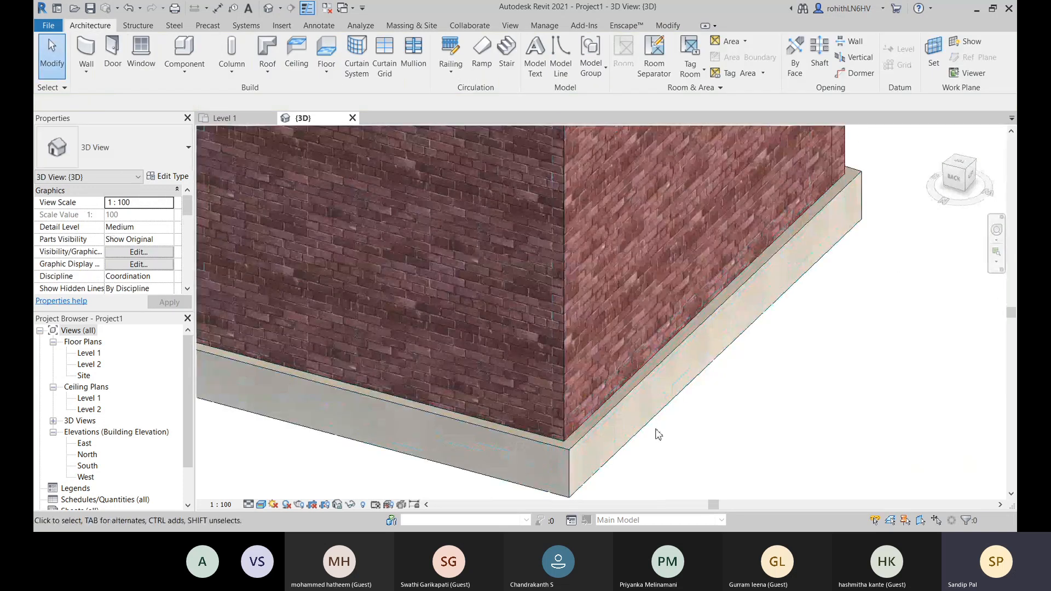
middle_click_drag(666, 418, 482, 422)
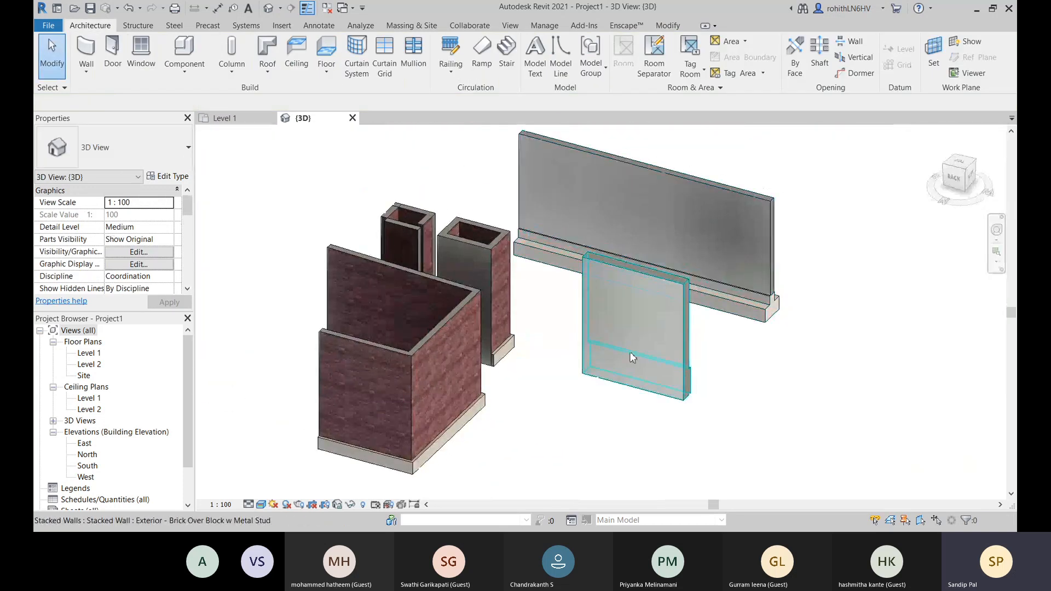
scroll(536, 400, "down", 2)
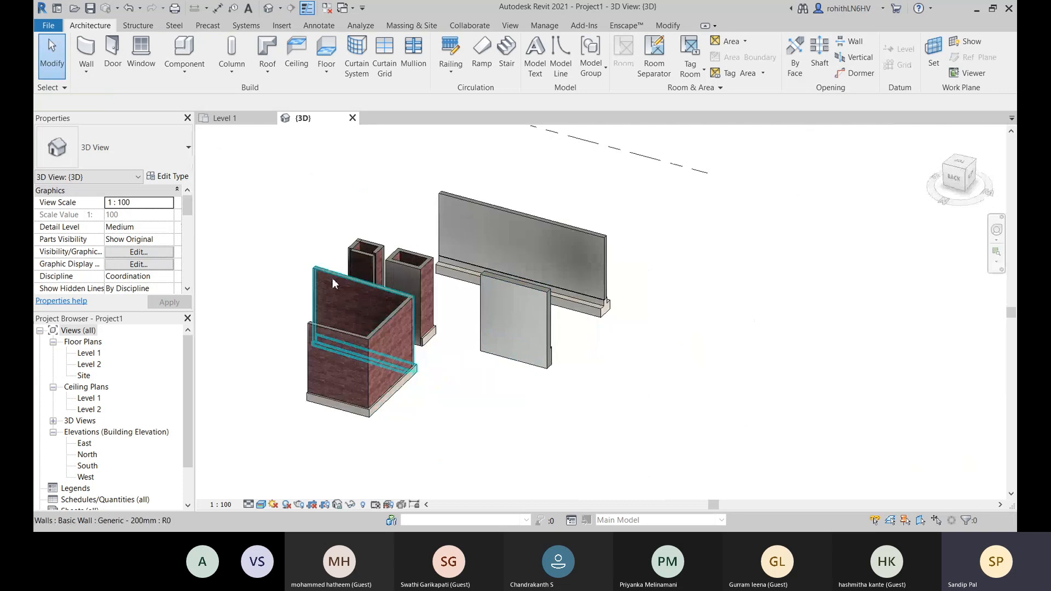
middle_click_drag(552, 321, 560, 323)
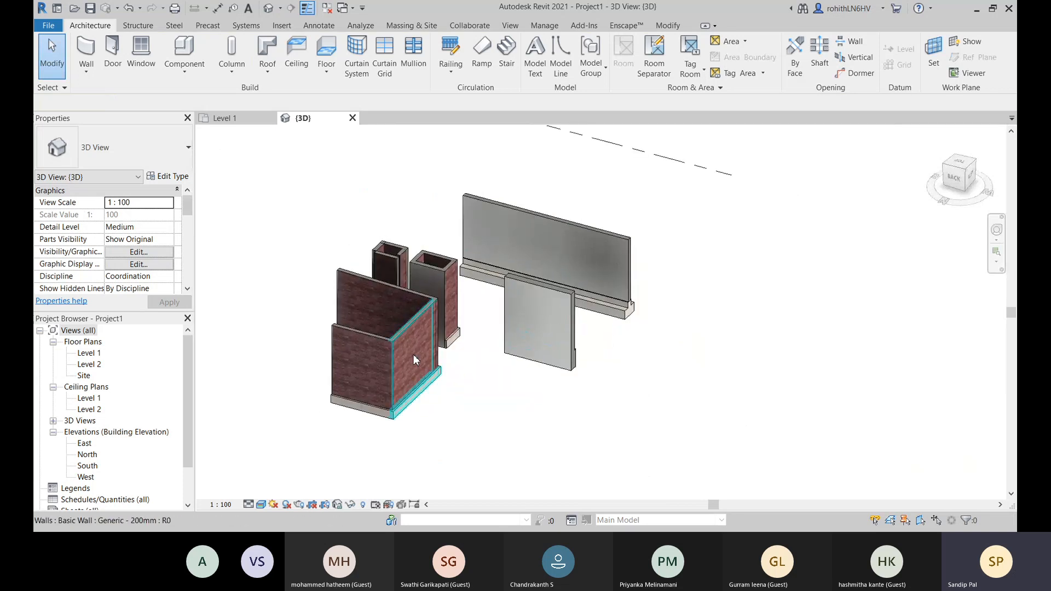
scroll(378, 359, "up", 2)
middle_click_drag(378, 359, 427, 329)
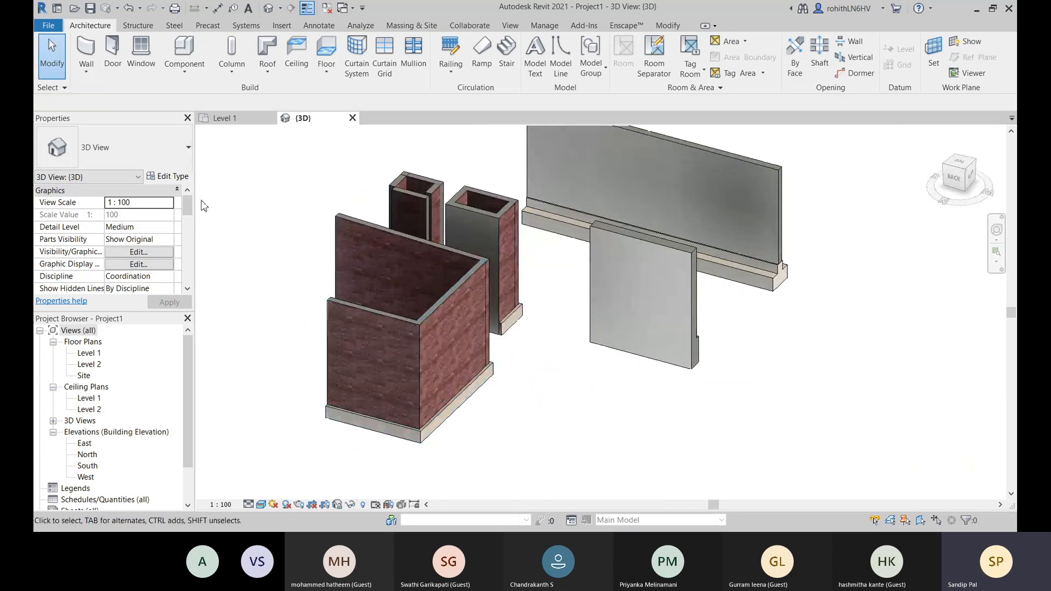
- Open the Level 1 floor plan, inspect the enclosure walls, and locate the new U-shaped walls
left_click(222, 120)
scroll(617, 347, "up", 2)
middle_click_drag(641, 356, 481, 387)
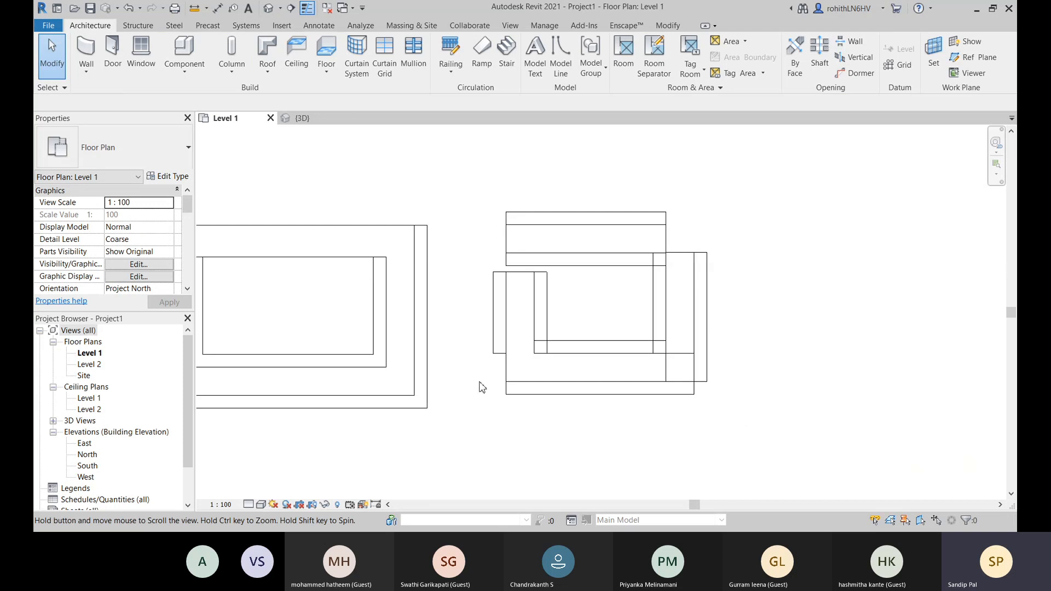
scroll(583, 227, "up", 3)
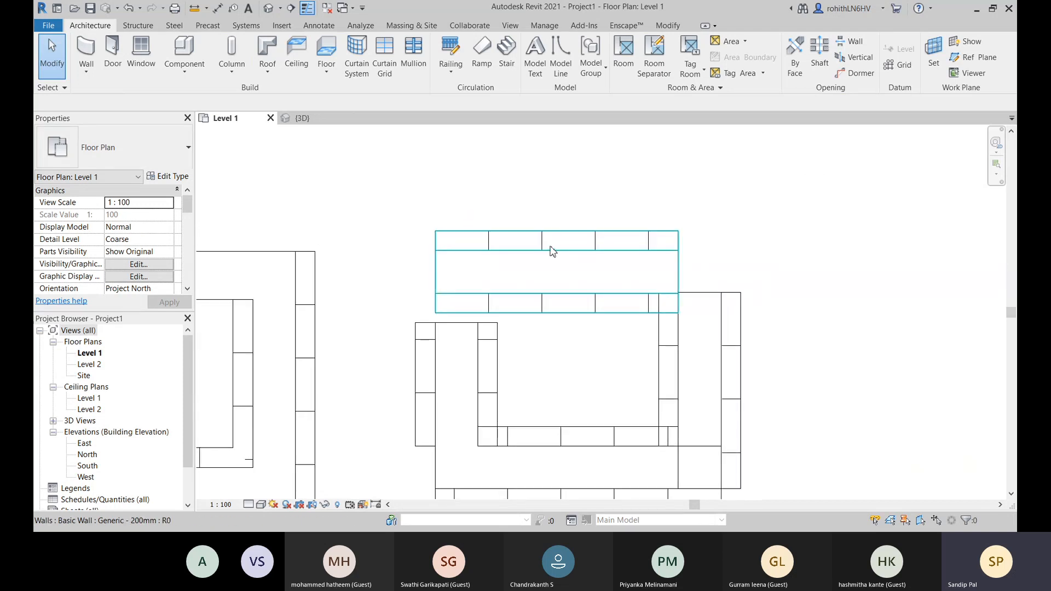
left_click(534, 304)
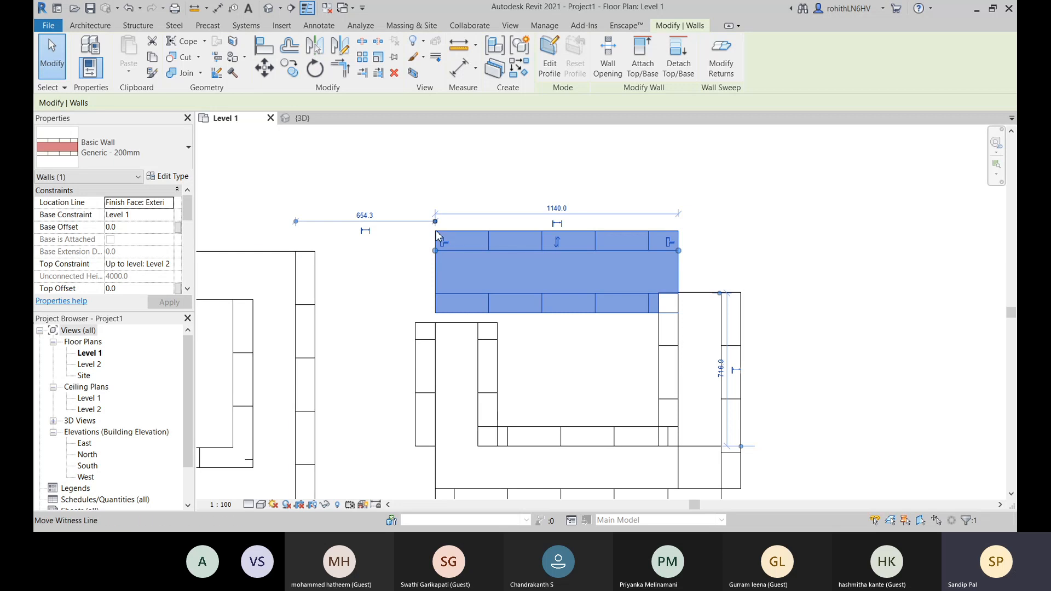
scroll(436, 235, "down", 2)
middle_click_drag(504, 312, 661, 308)
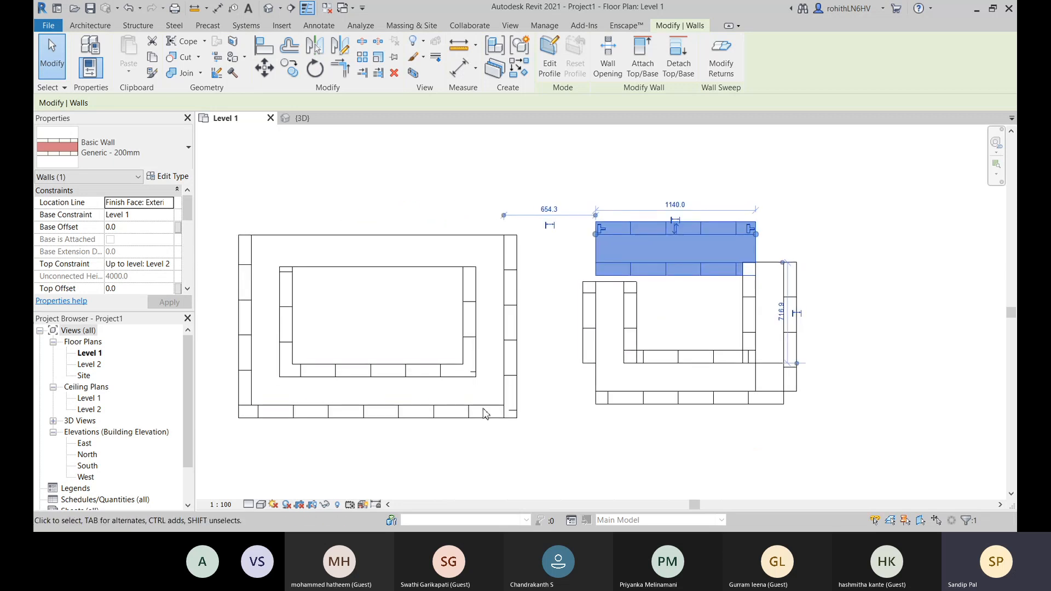
left_click(478, 387)
left_click(345, 457)
scroll(466, 350, "down", 3)
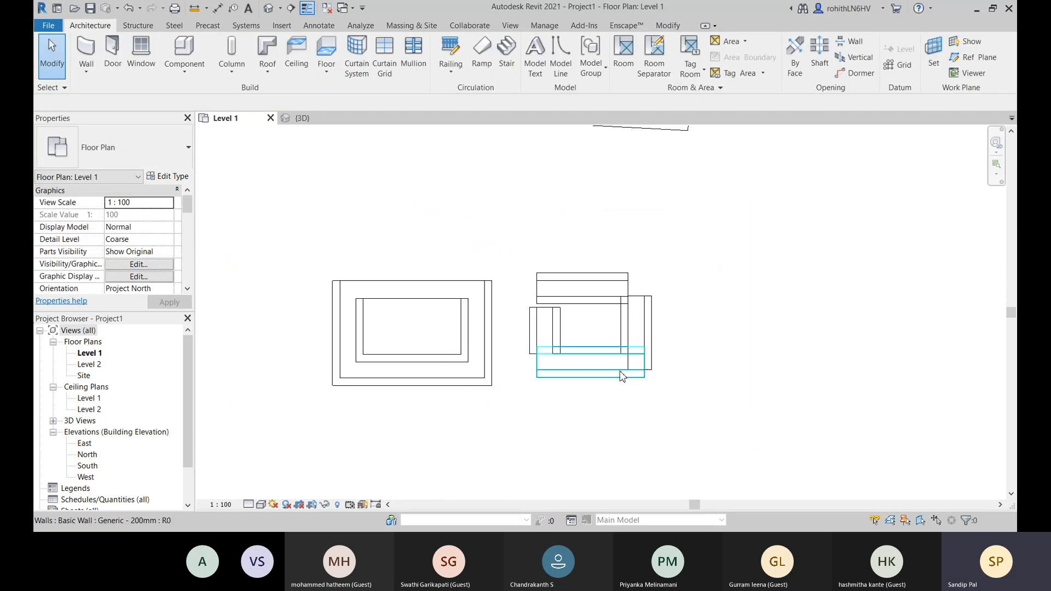
middle_click_drag(838, 272, 657, 331)
scroll(559, 351, "down", 3)
middle_click_drag(356, 265, 470, 476)
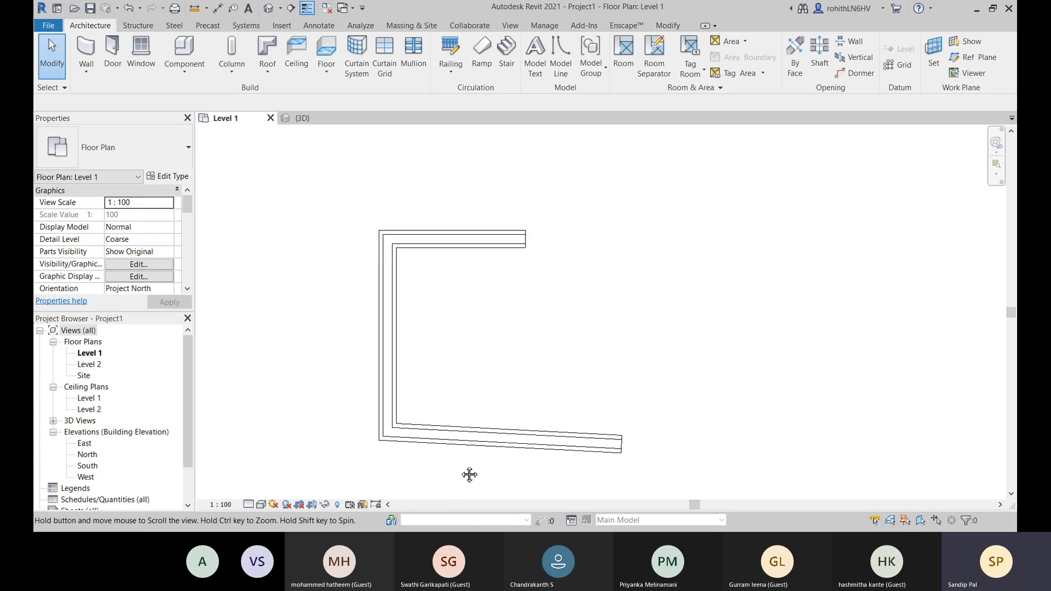
scroll(408, 258, "up", 2)
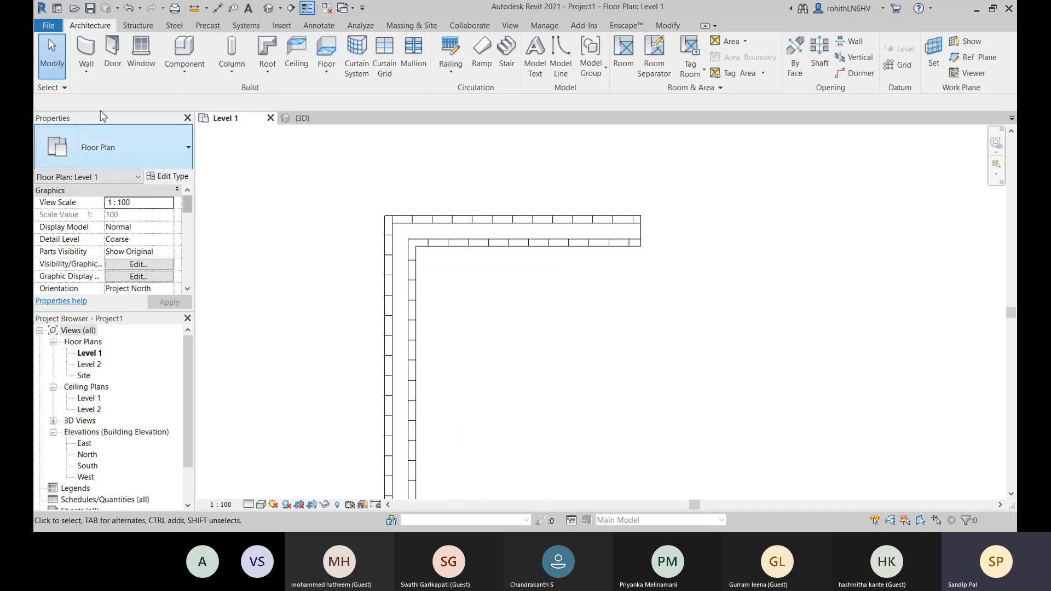
- Place an architectural wall of type Curtain Wall about 1900 mm long inside the U shape's middle wall, dismiss the overlap warning, and end placement
left_click(85, 70)
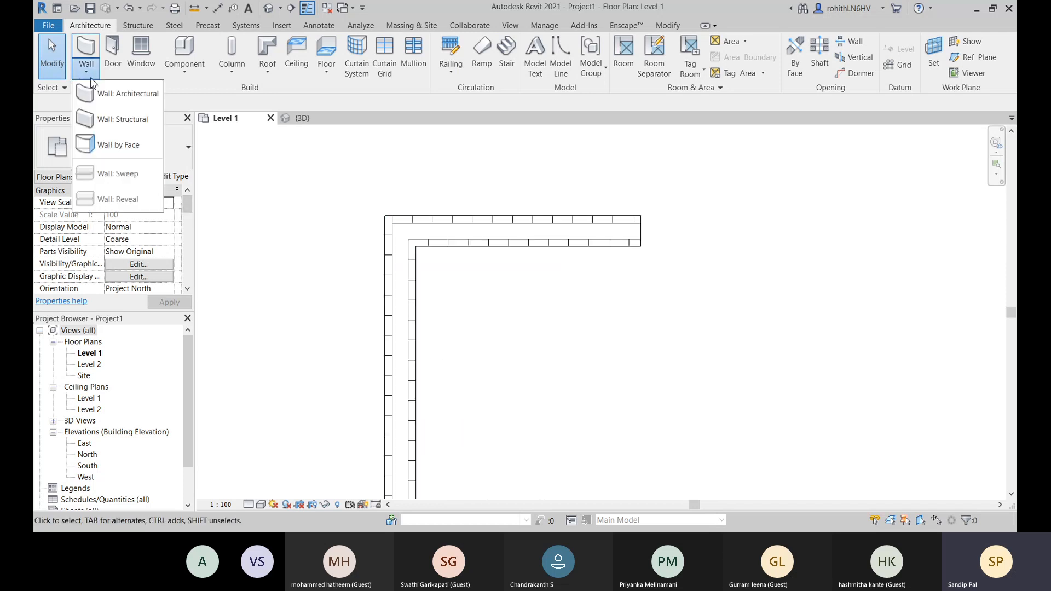
left_click(127, 94)
left_click(187, 147)
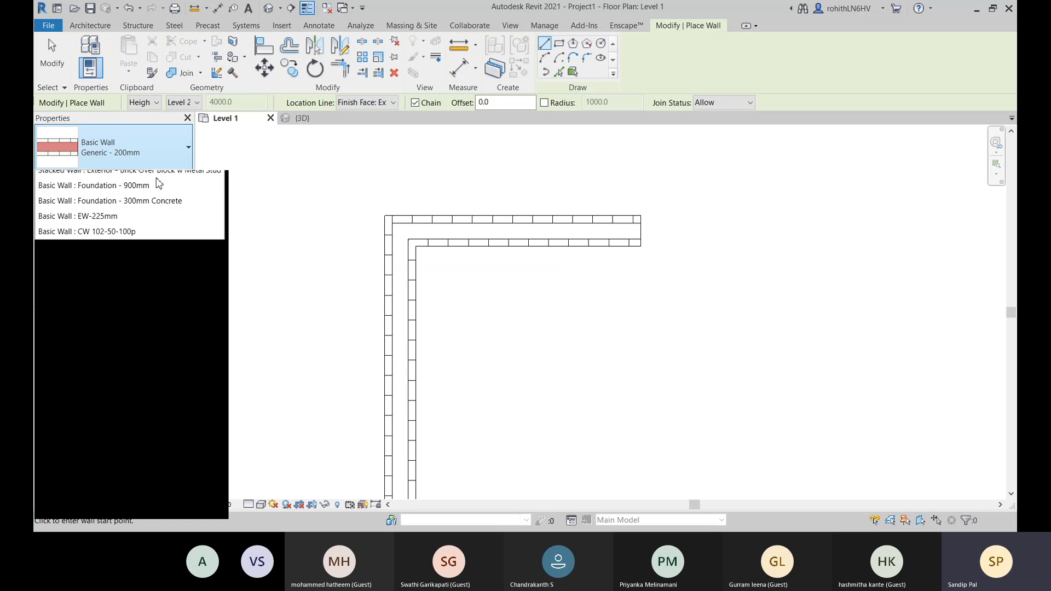
scroll(101, 277, "down", 5)
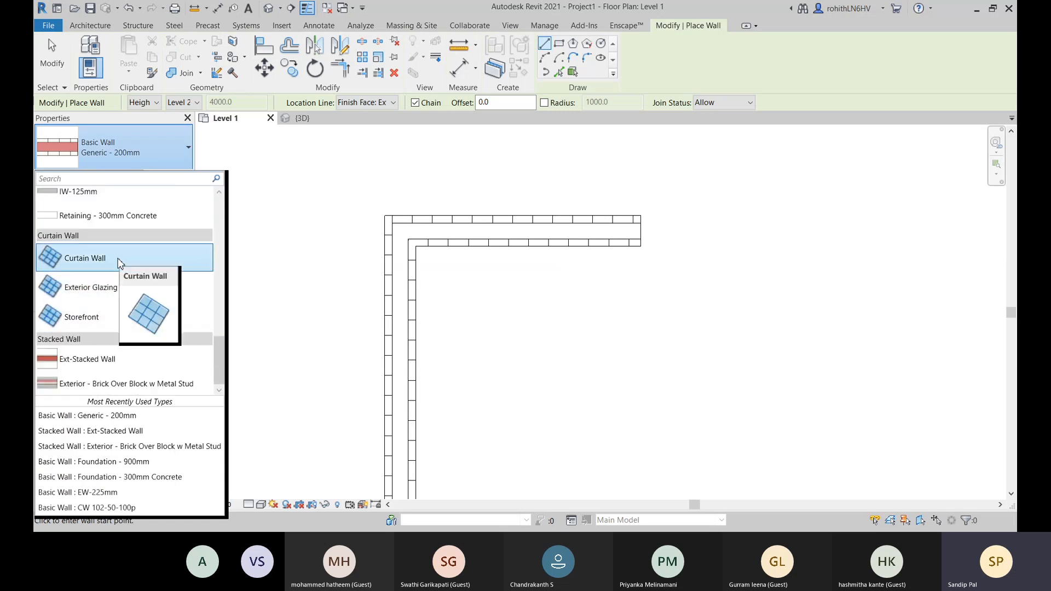
left_click(90, 263)
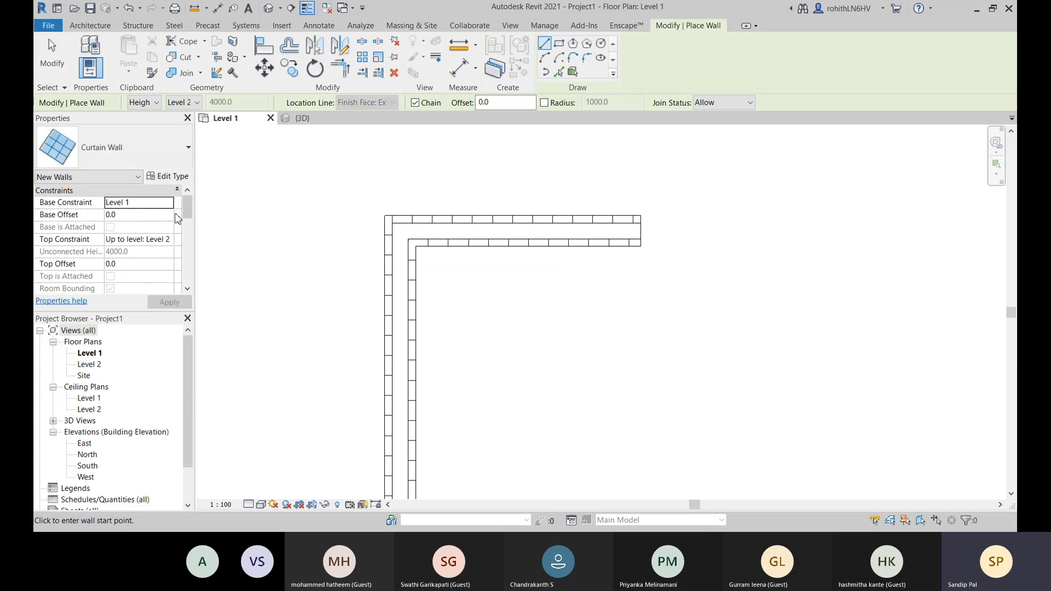
middle_click_drag(421, 318, 434, 224)
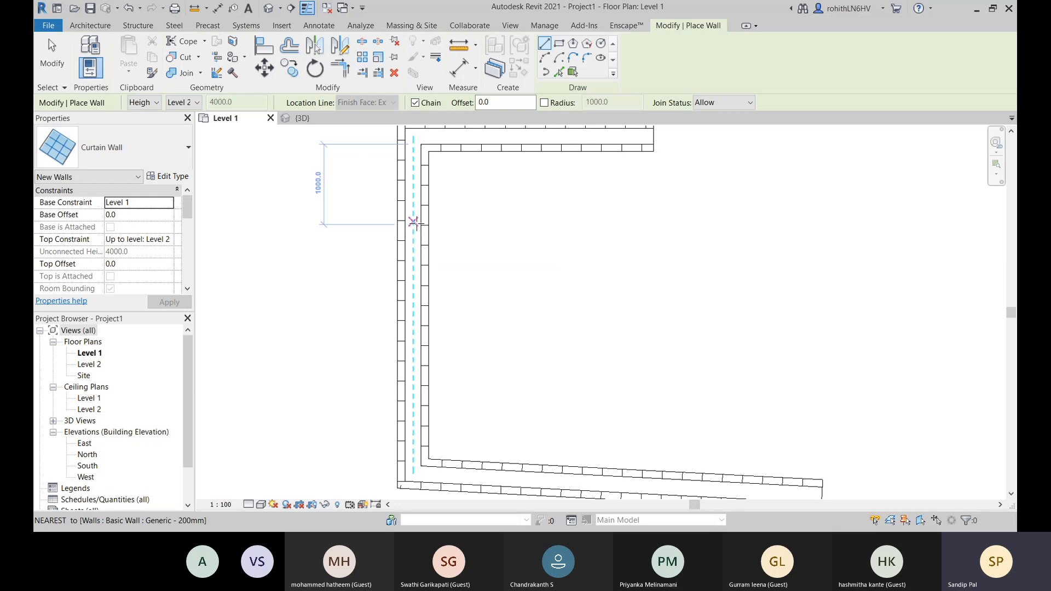
left_click(414, 218)
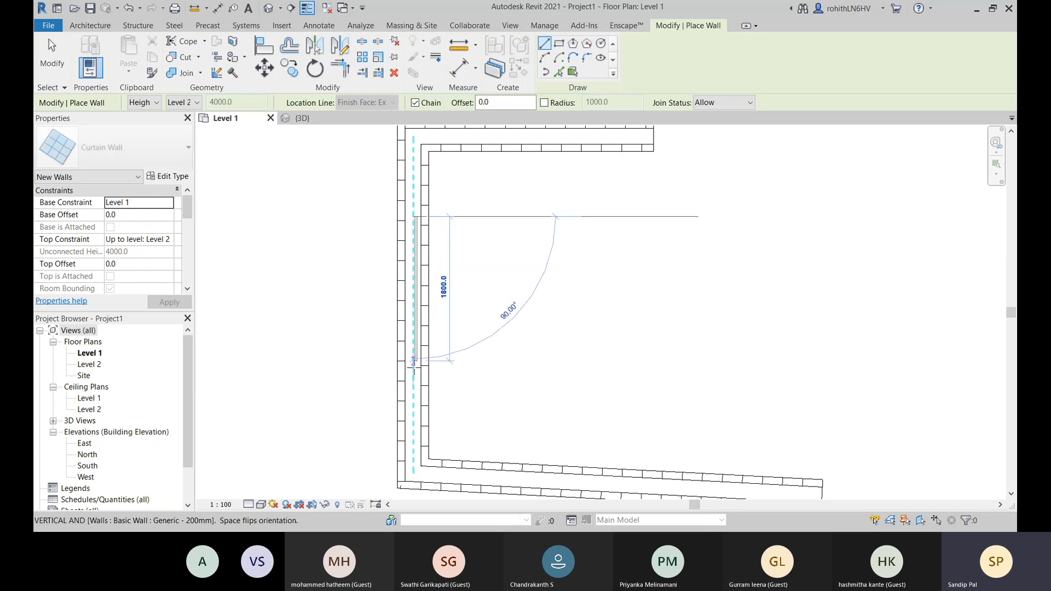
left_click(414, 368)
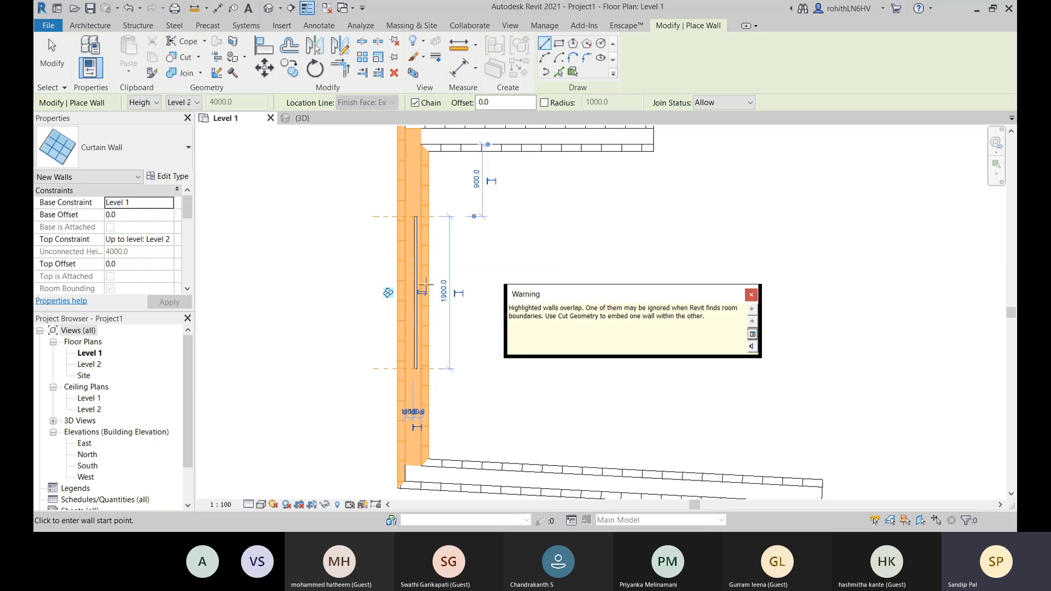
left_click(751, 296)
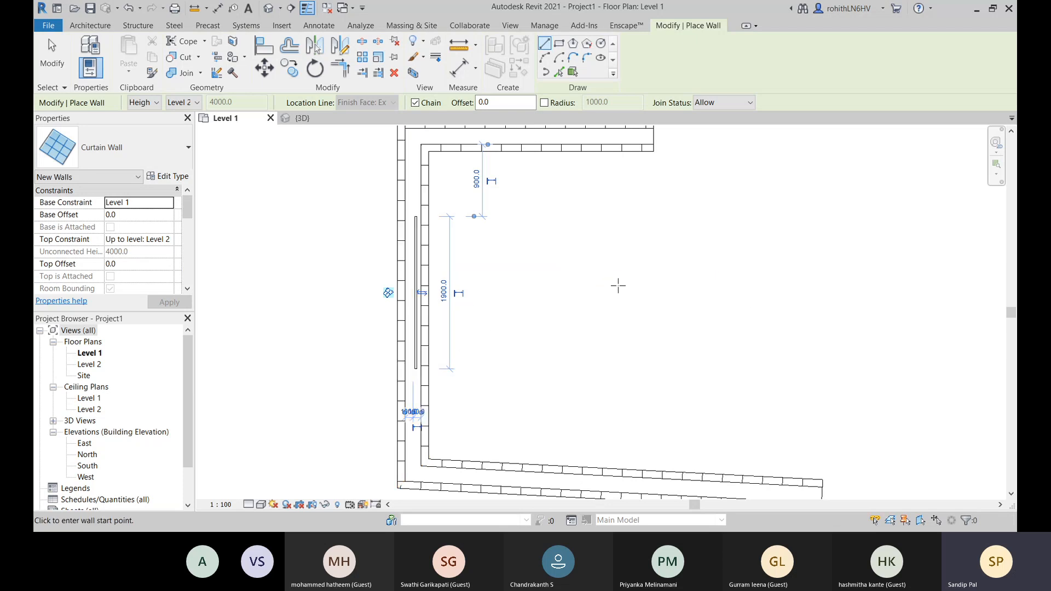
right_click(550, 277)
left_click(512, 278)
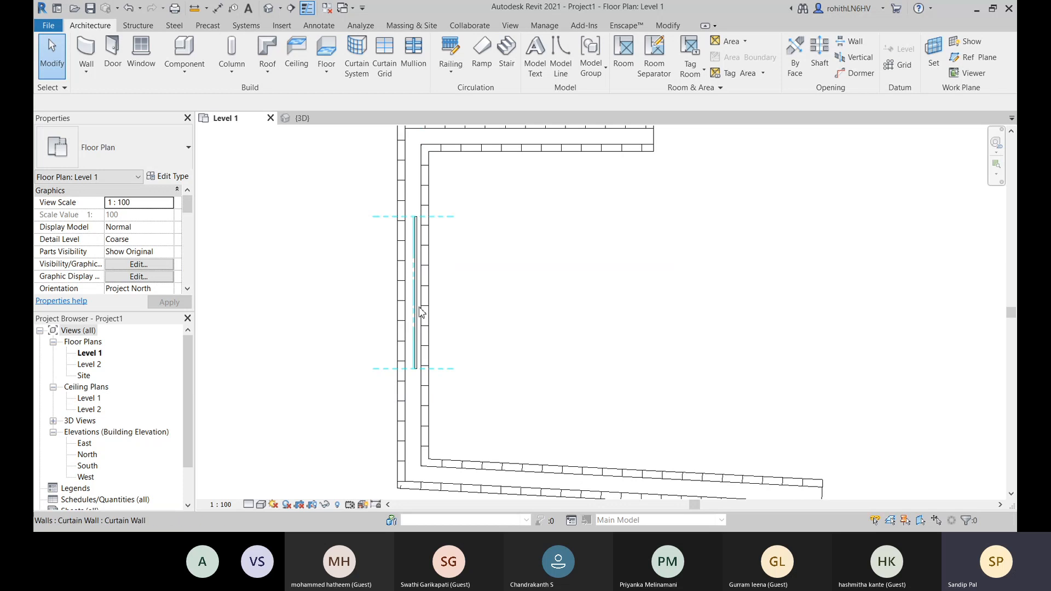
- Examine the curtain wall inside the brick wall in the 3D view and return to the Level 1 plan
left_click(323, 120)
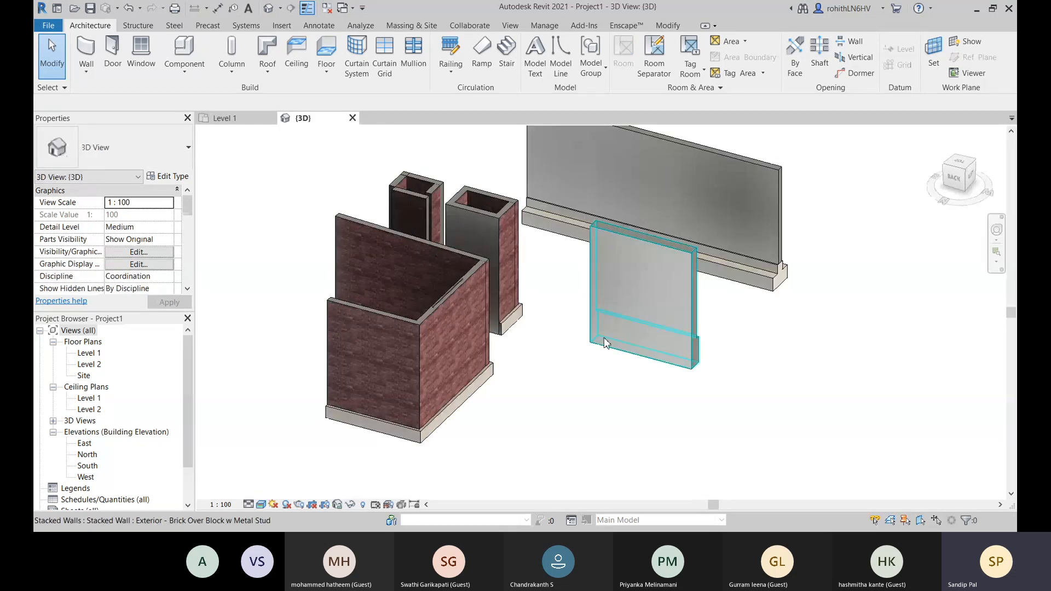
middle_click_drag(768, 326, 780, 460, "shift")
scroll(541, 378, "down", 7)
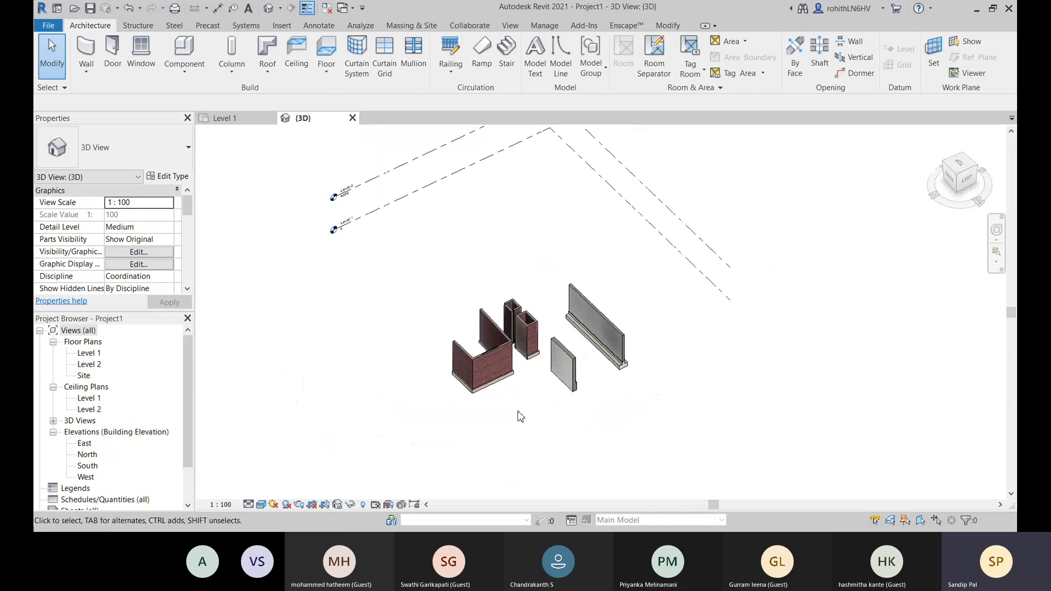
scroll(473, 349, "up", 5)
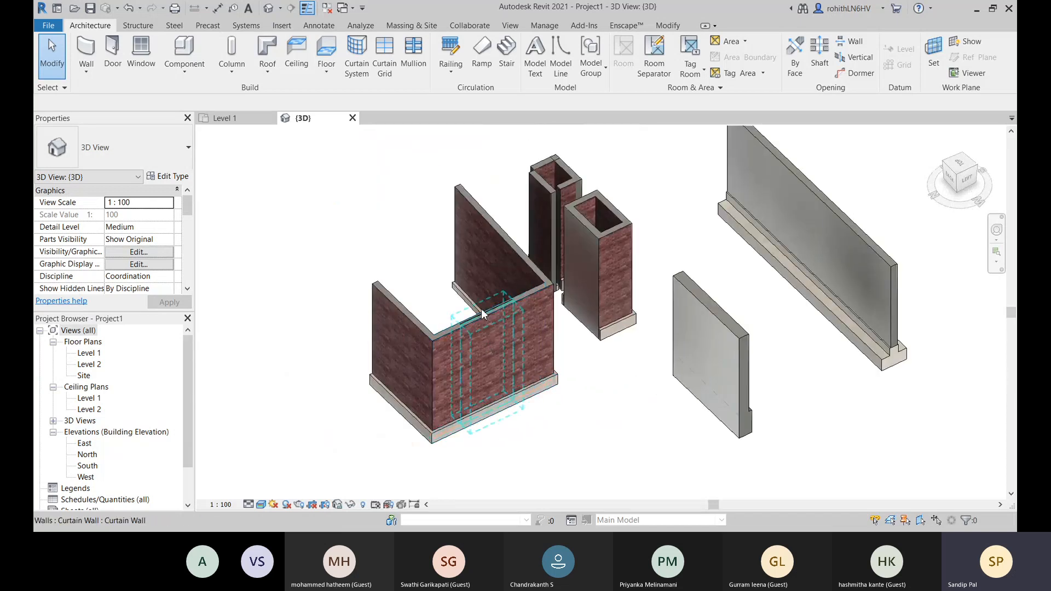
scroll(487, 342, "up", 5)
middle_click_drag(489, 343, 445, 217)
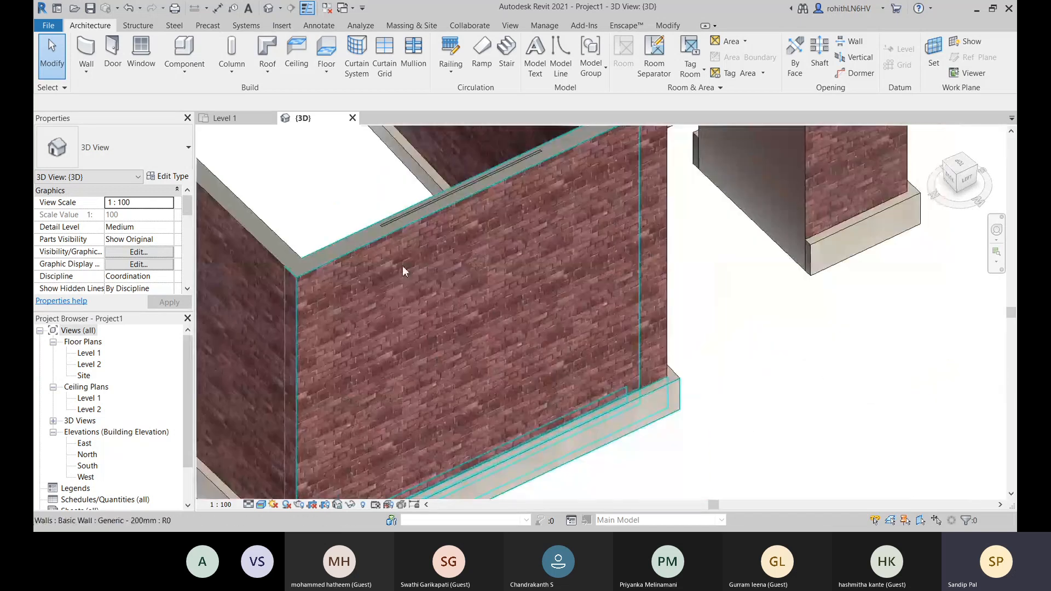
left_click(231, 122)
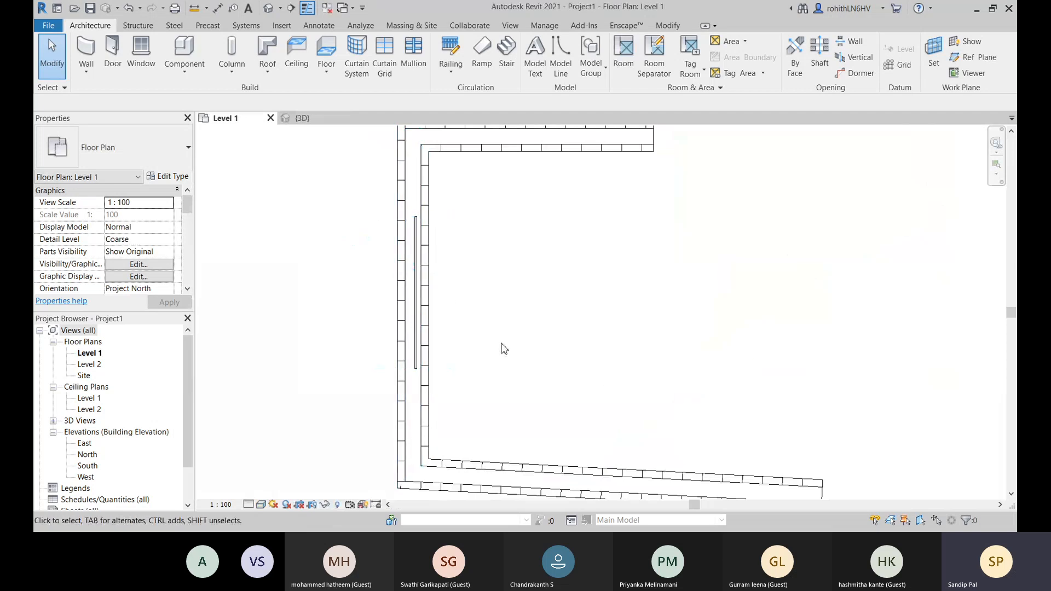
middle_click_drag(452, 306, 452, 310)
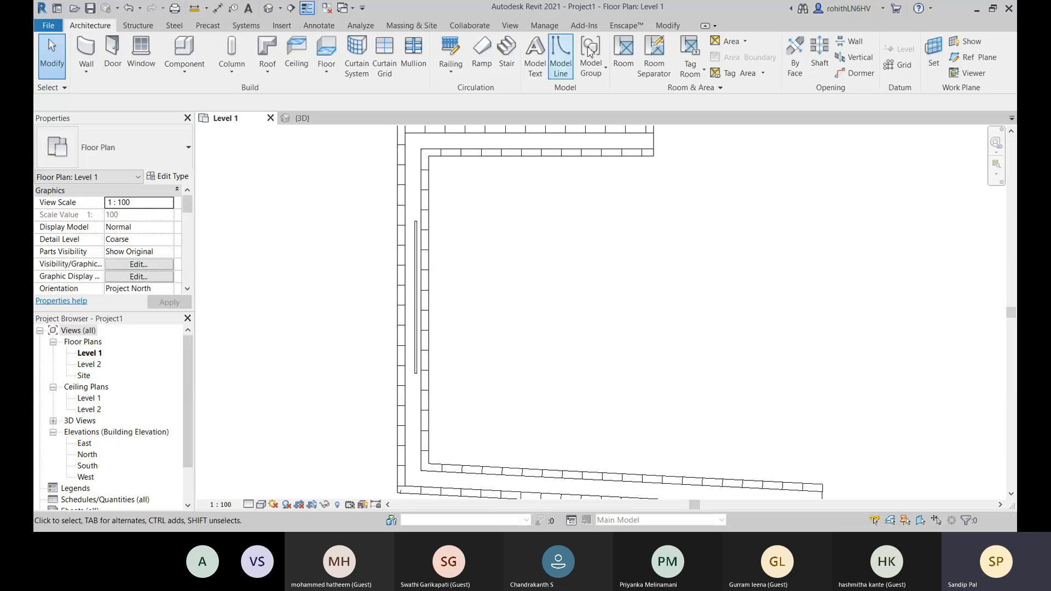
- Use Cut Geometry to cut the U shape's middle brick wall with the curtain wall in the Level 1 plan
left_click(667, 26)
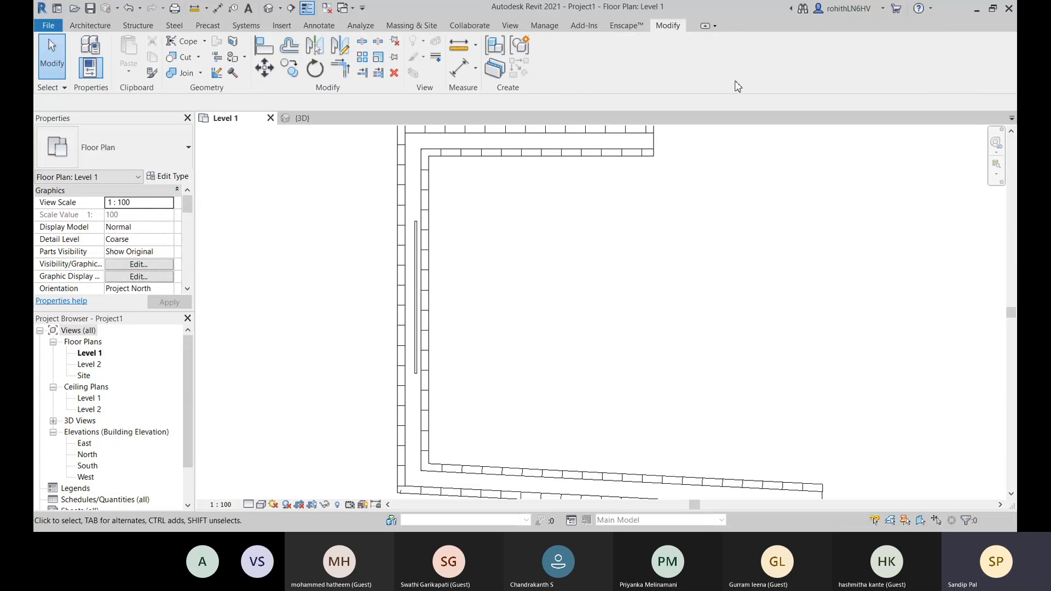
left_click(199, 58)
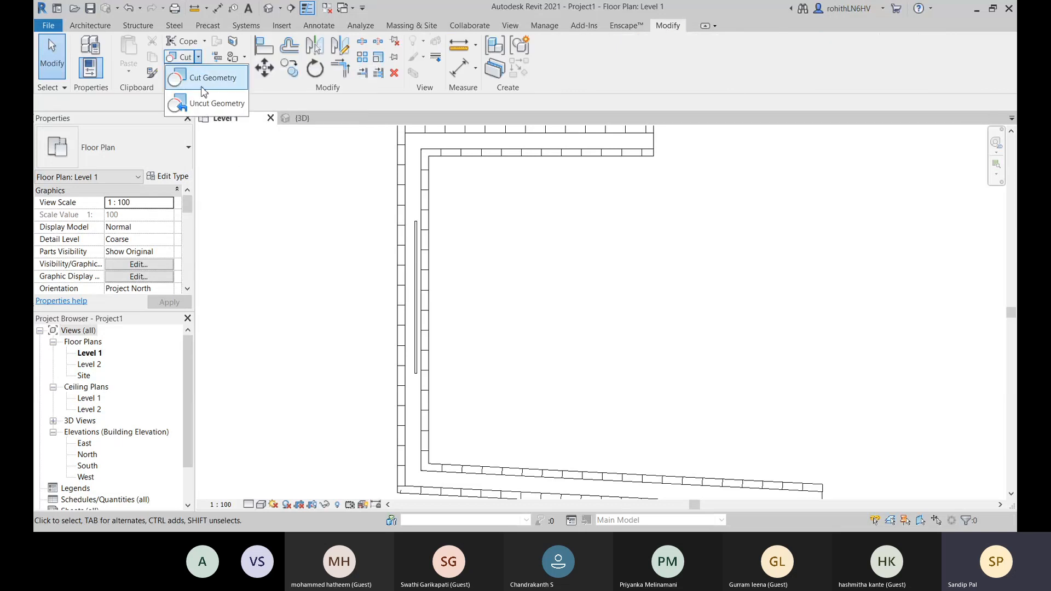
left_click(203, 78)
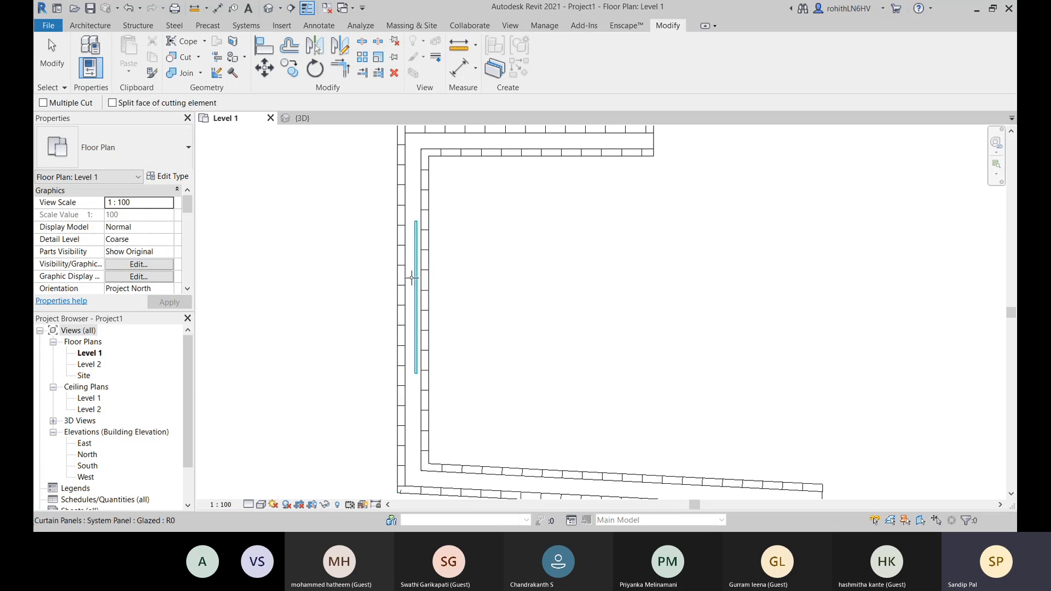
left_click(416, 277)
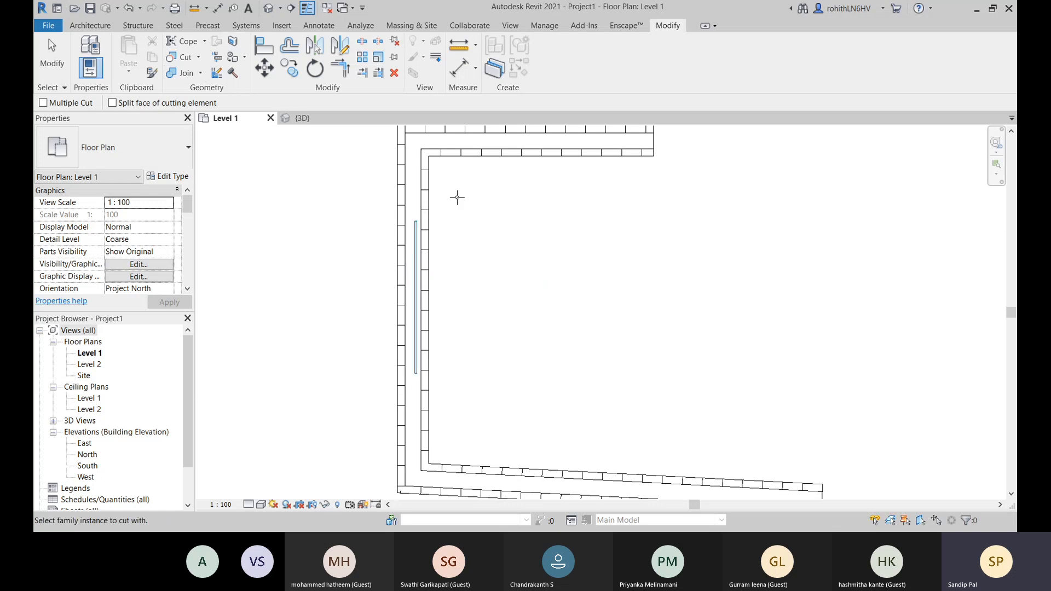
key("Escape")
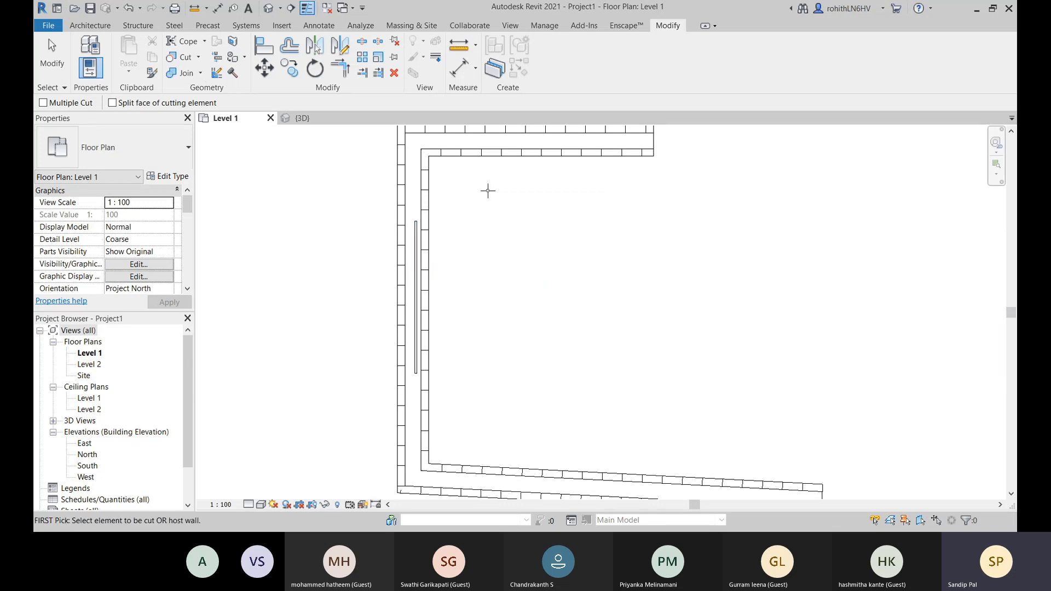
left_click(430, 184)
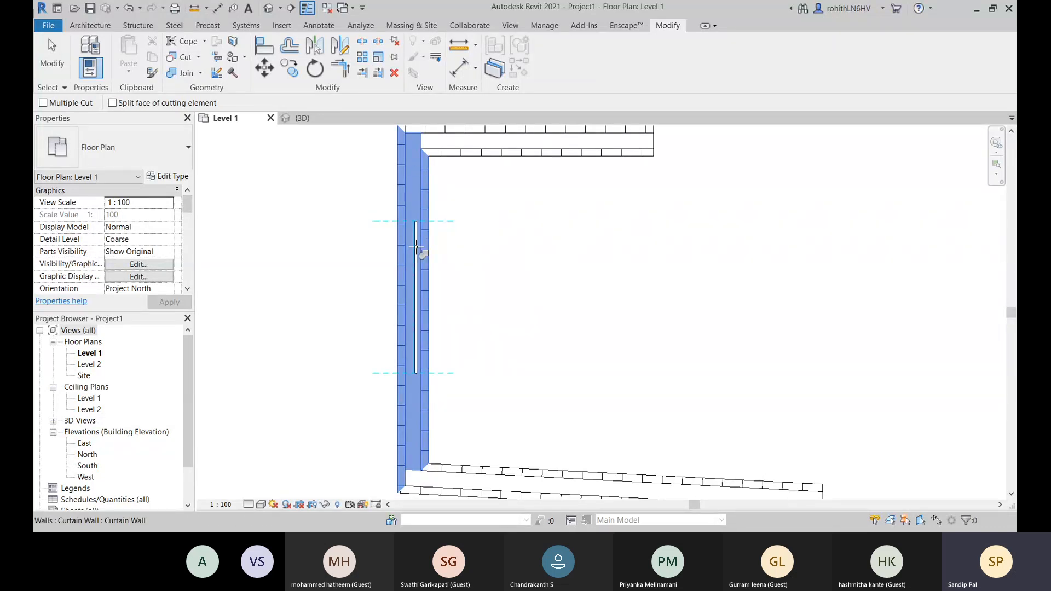
left_click(416, 247)
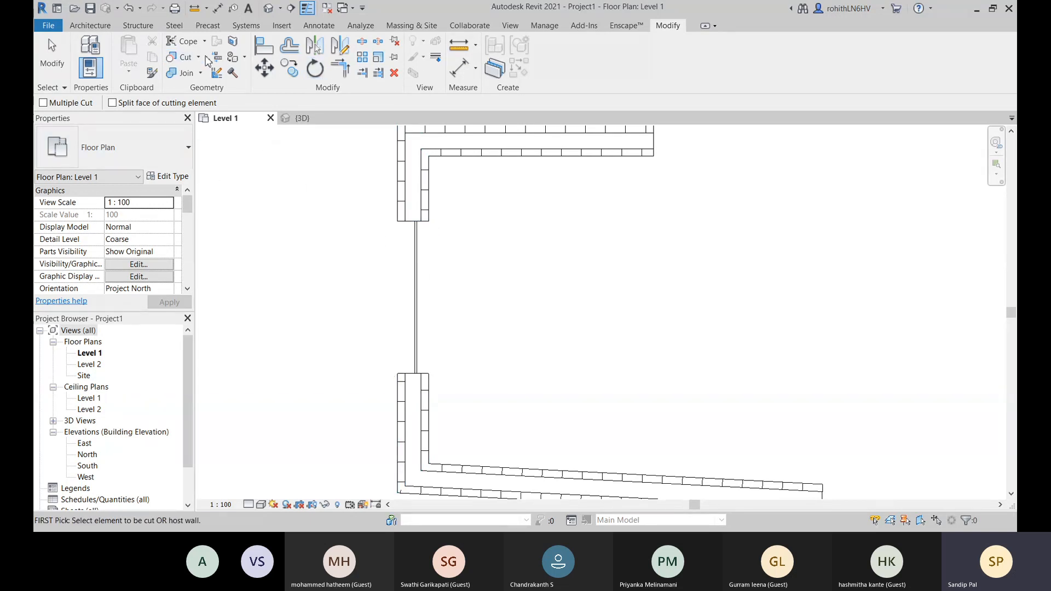
key("Escape")
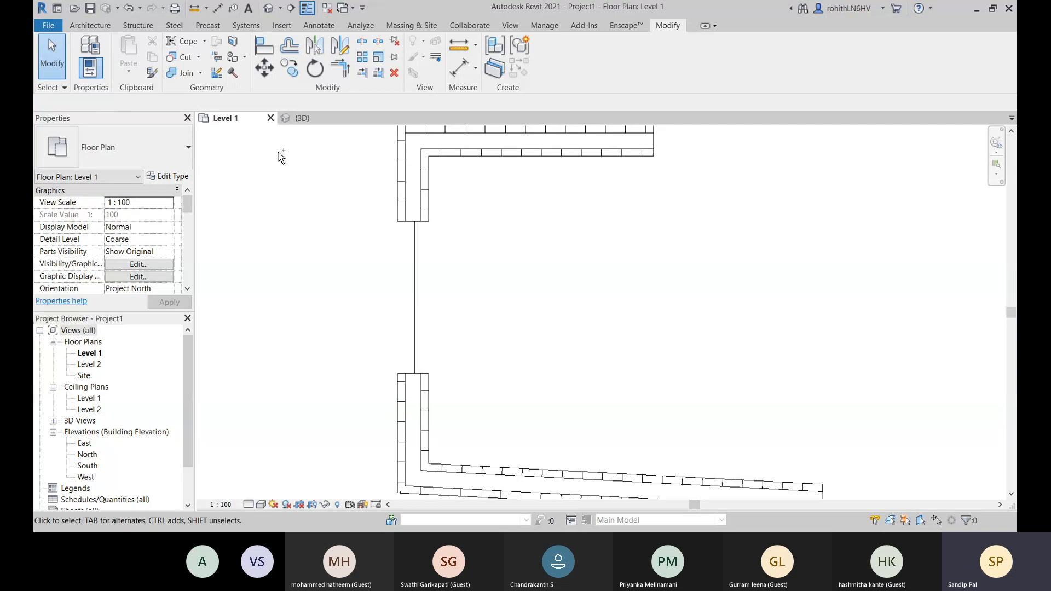
- Undo the cut and repeat Cut Geometry on the middle Generic - 200mm wall, using the curtain wall as the cutting element
key("ctrl+z")
key("ctrl+z")
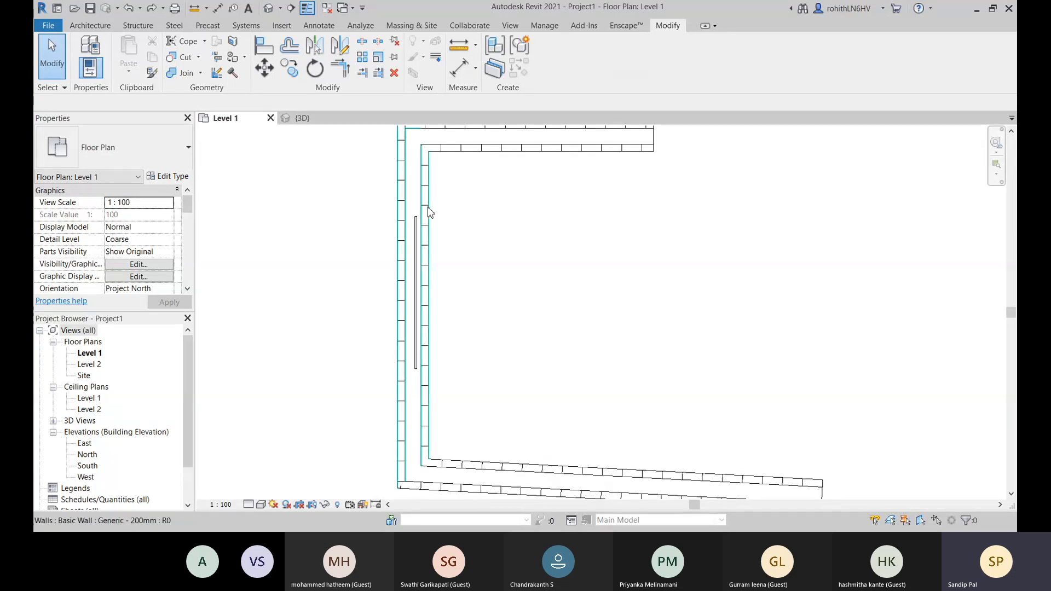
left_click(198, 57)
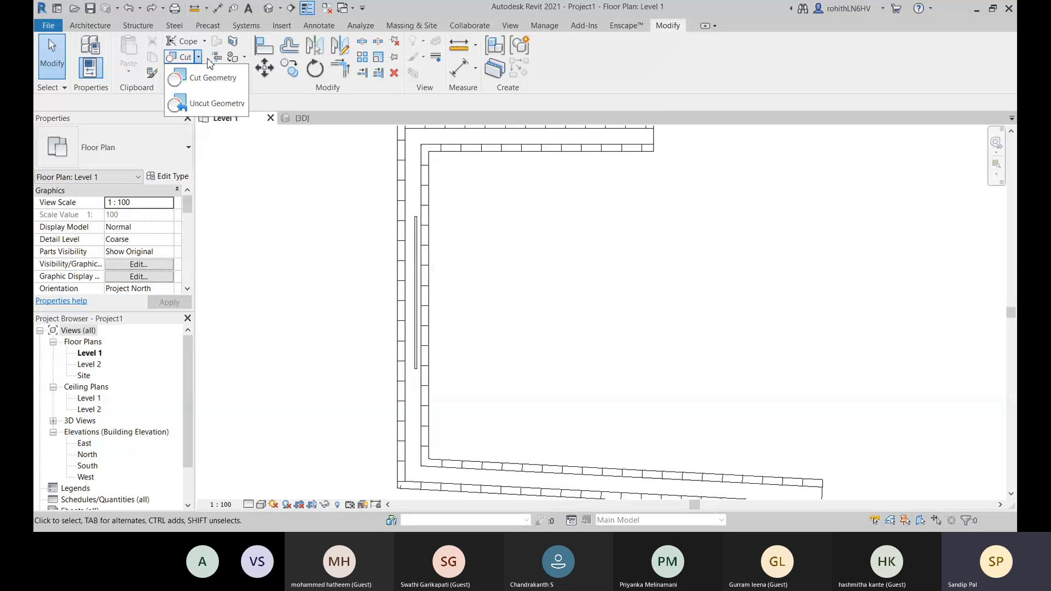
left_click(208, 78)
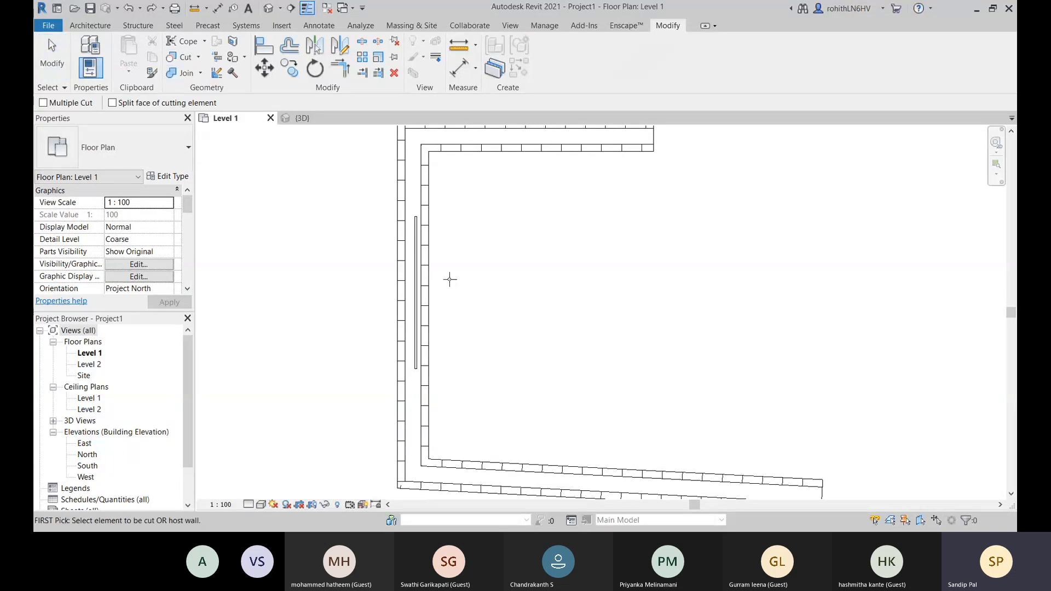
left_click(420, 193)
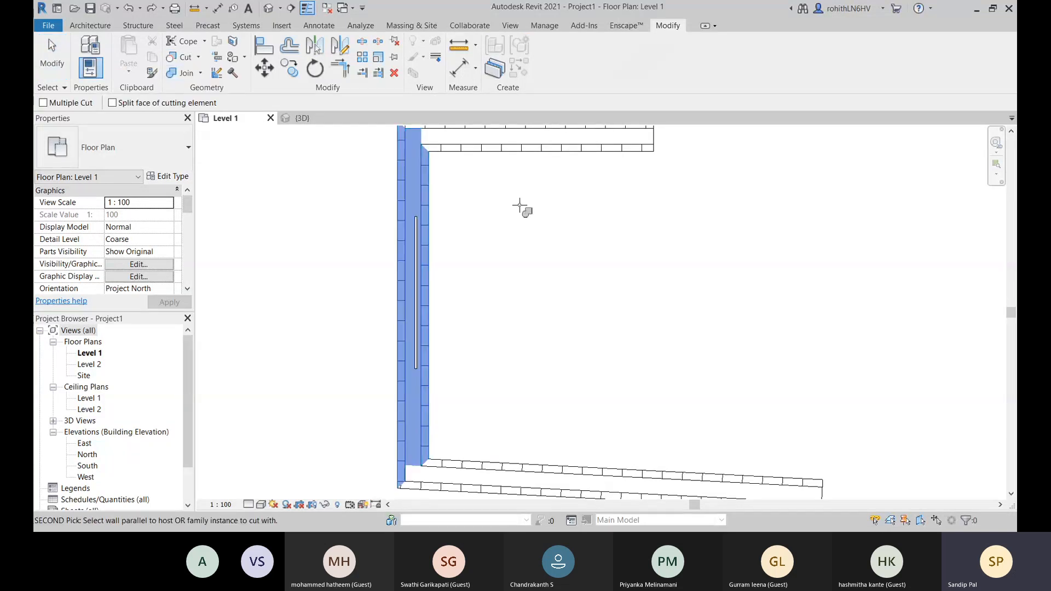
left_click(416, 276)
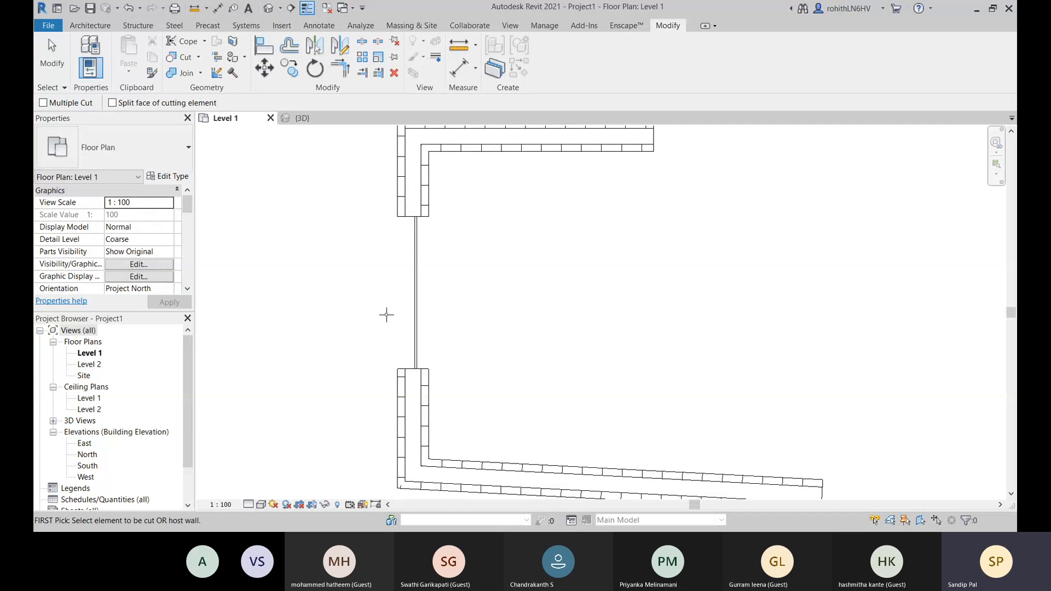
key("Escape")
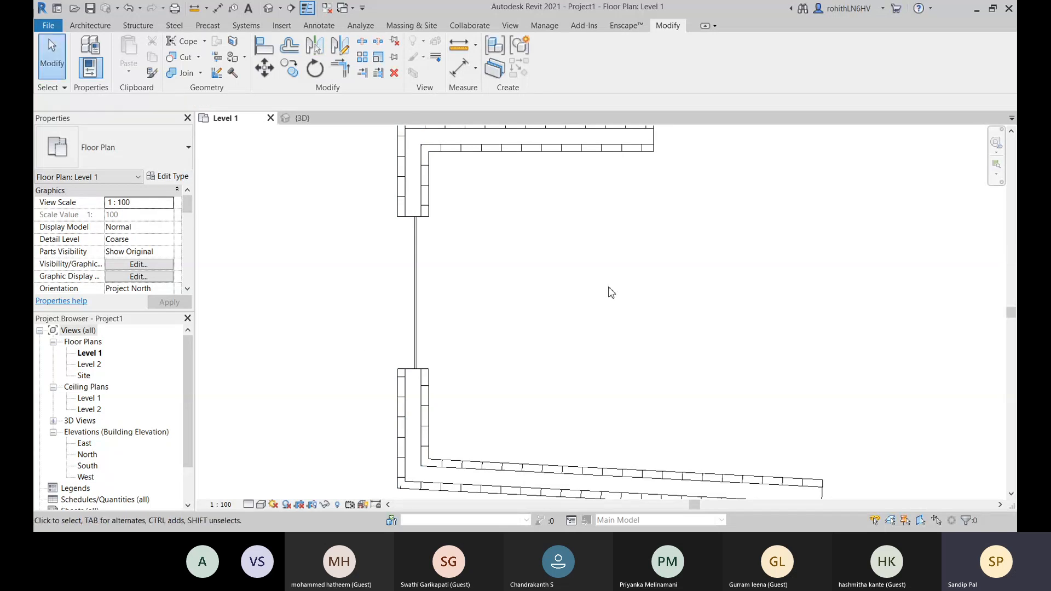
- In the 3D view, lower the curtain wall's upper edge to a top offset of about -1016 mm
left_click(302, 119)
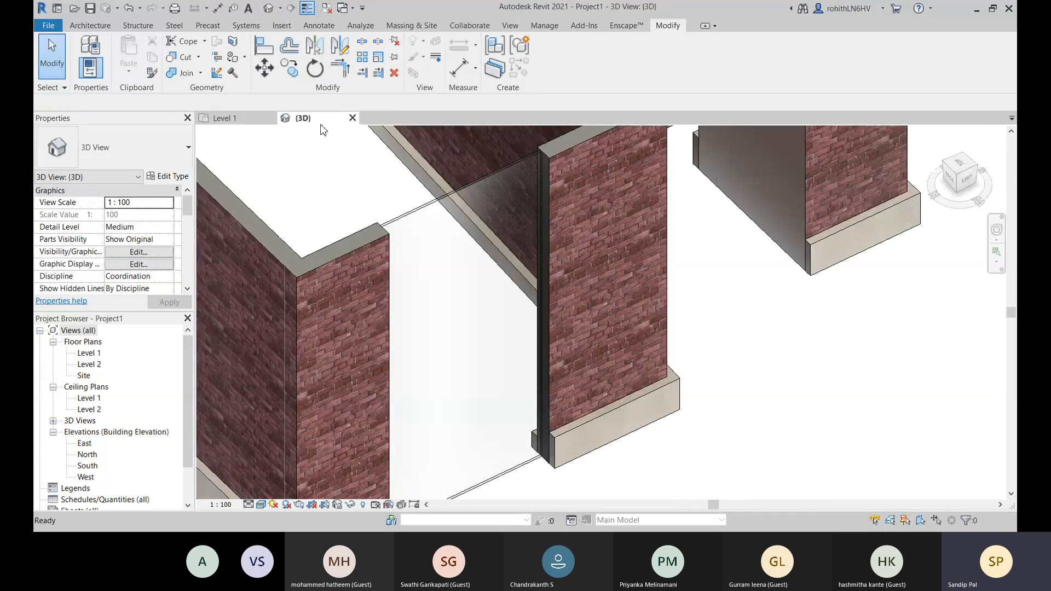
scroll(482, 239, "down", 2)
left_click(447, 212)
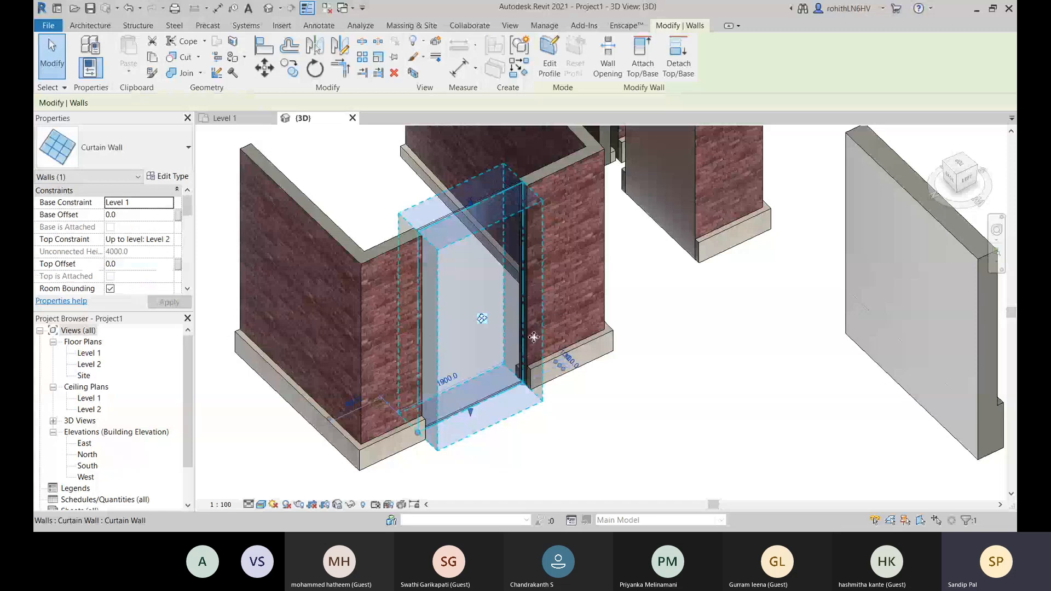
middle_click_drag(667, 437, 665, 424)
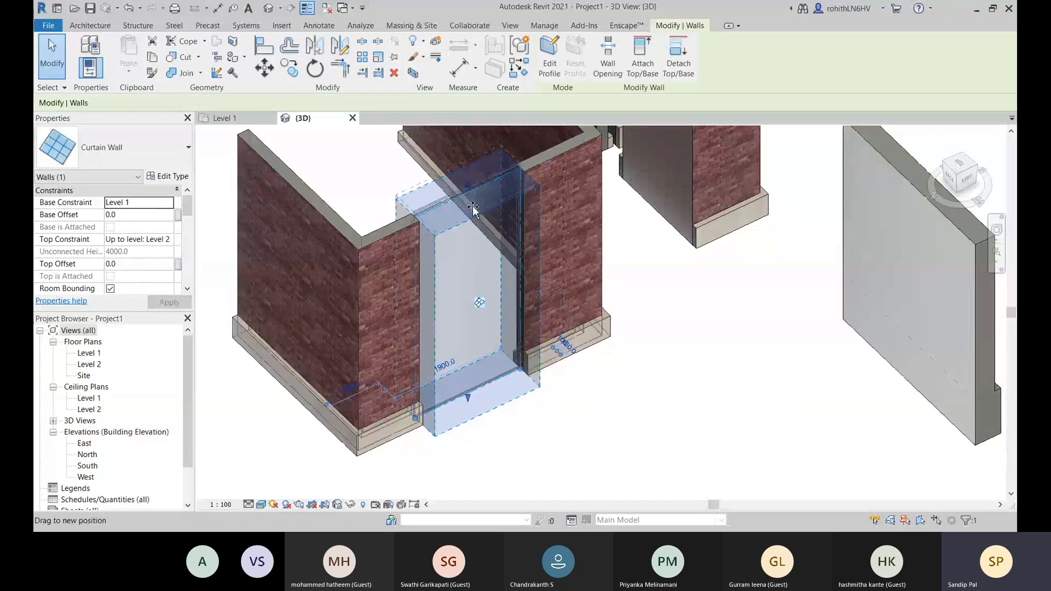
left_click_drag(469, 238, 471, 276)
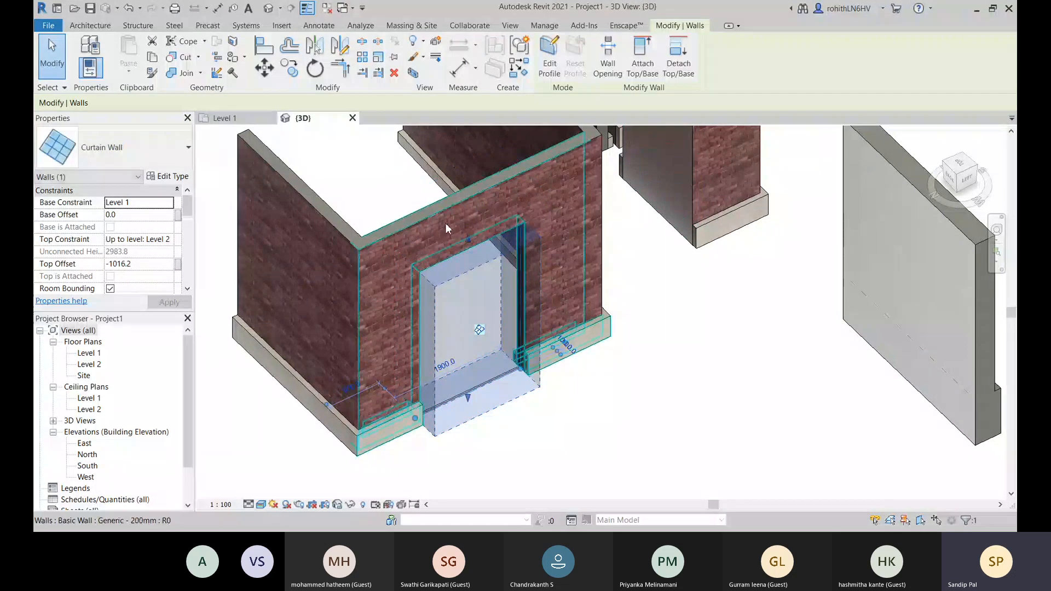
key("Delete")
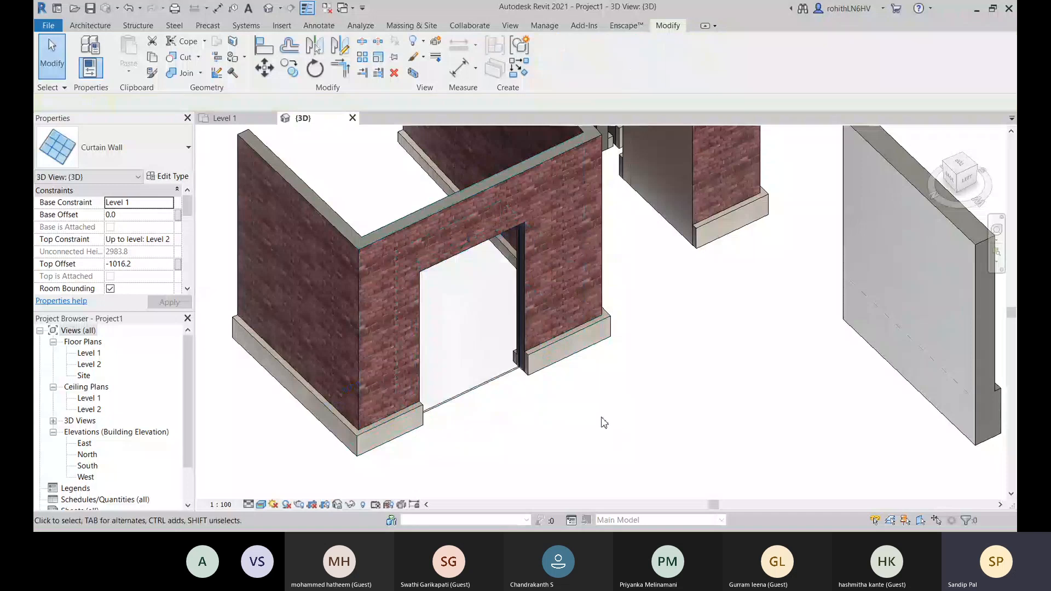
- Undo the curtain wall's height change and the geometry cut in the brick wall
middle_click_drag(633, 414, 640, 405)
key("ctrl+z")
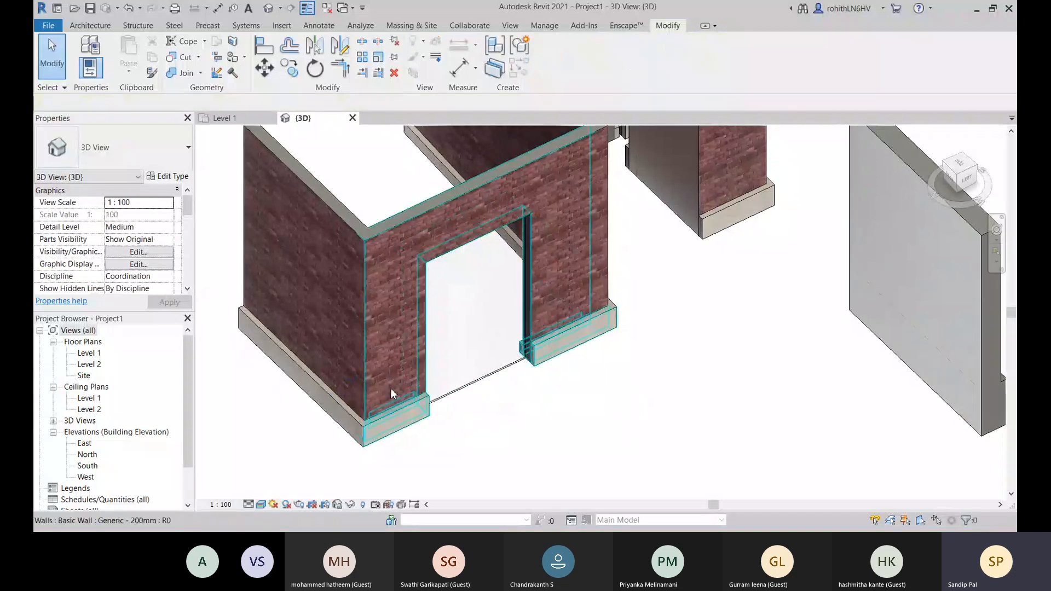
left_click(460, 347)
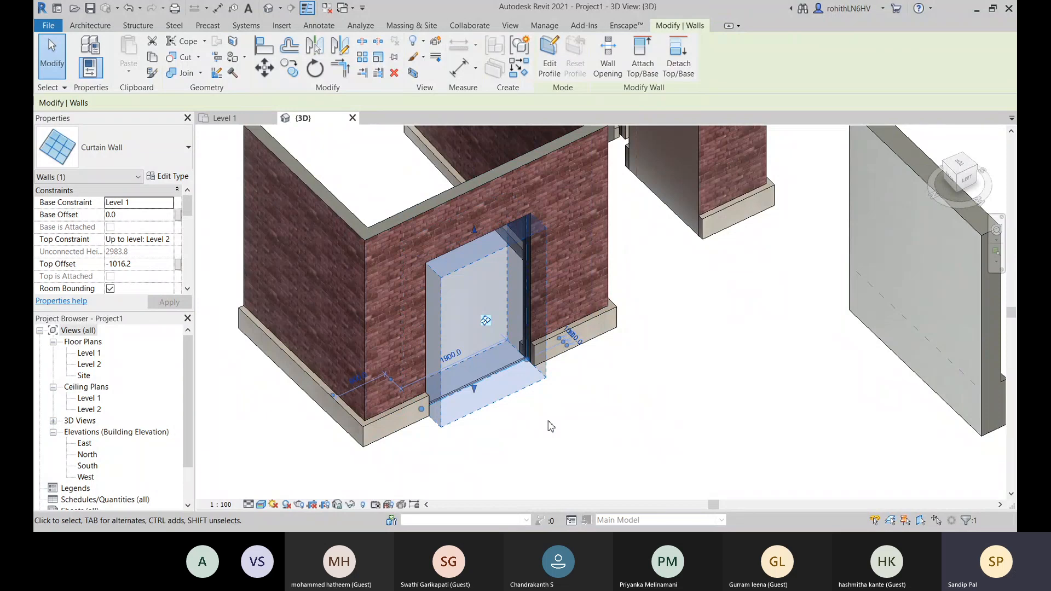
key("Delete")
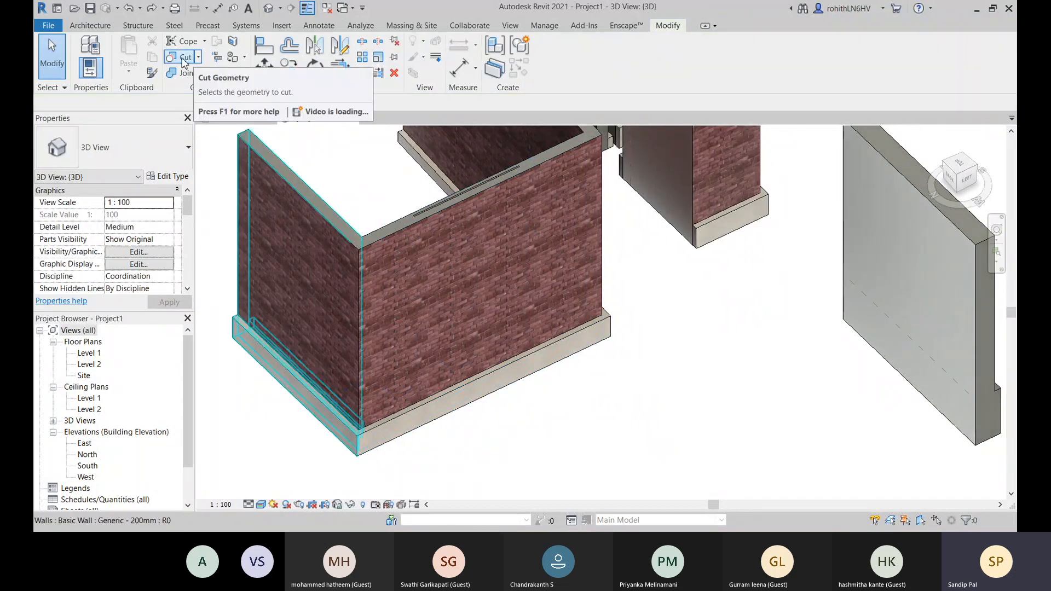
- Enable Automatically Embed in the type properties of the curtain wall inside the middle brick wall
left_click(452, 205)
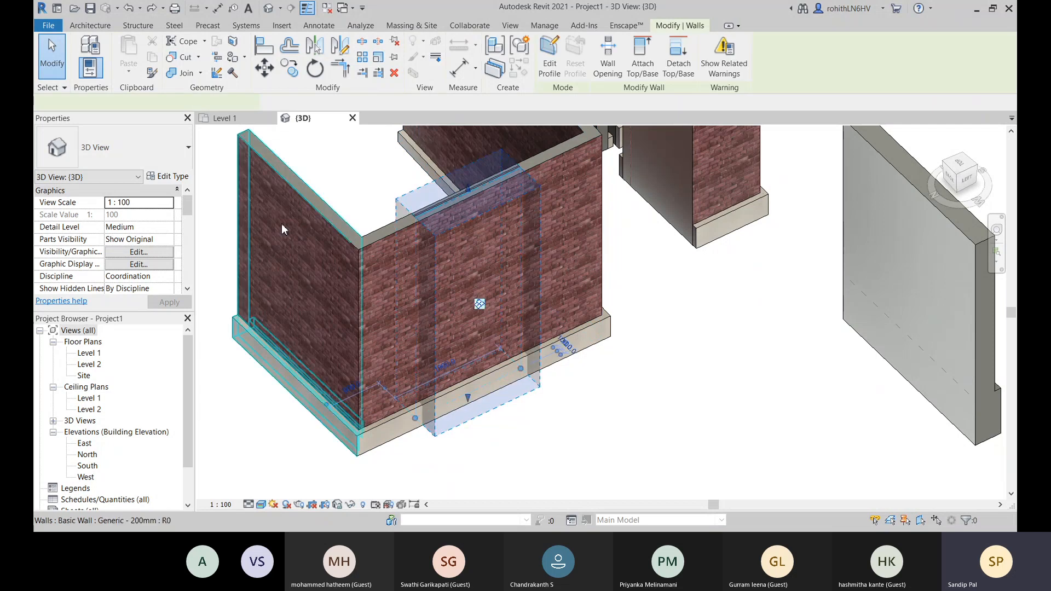
left_click(173, 177)
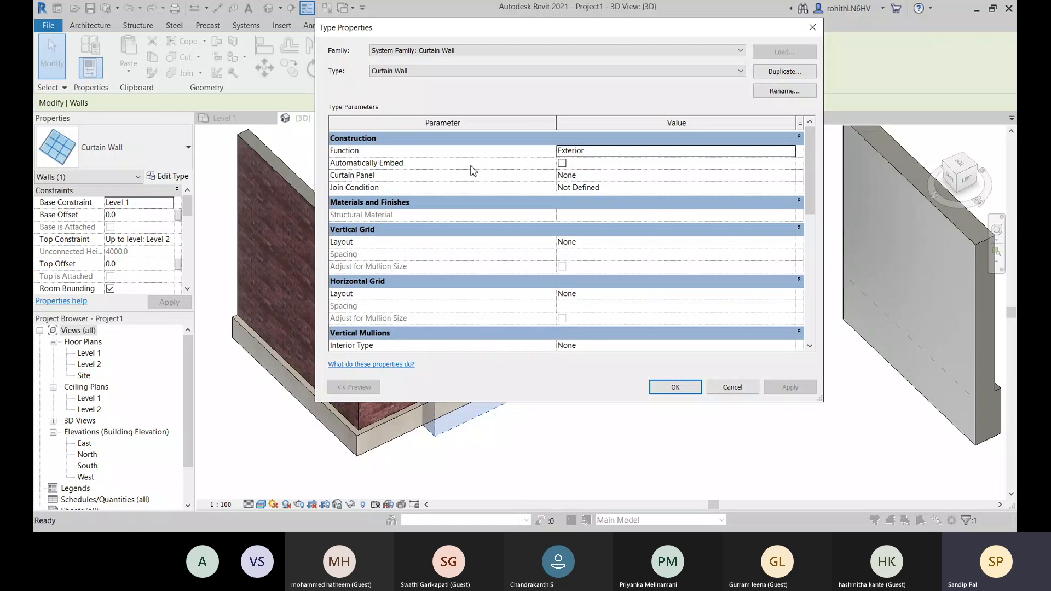
left_click(562, 163)
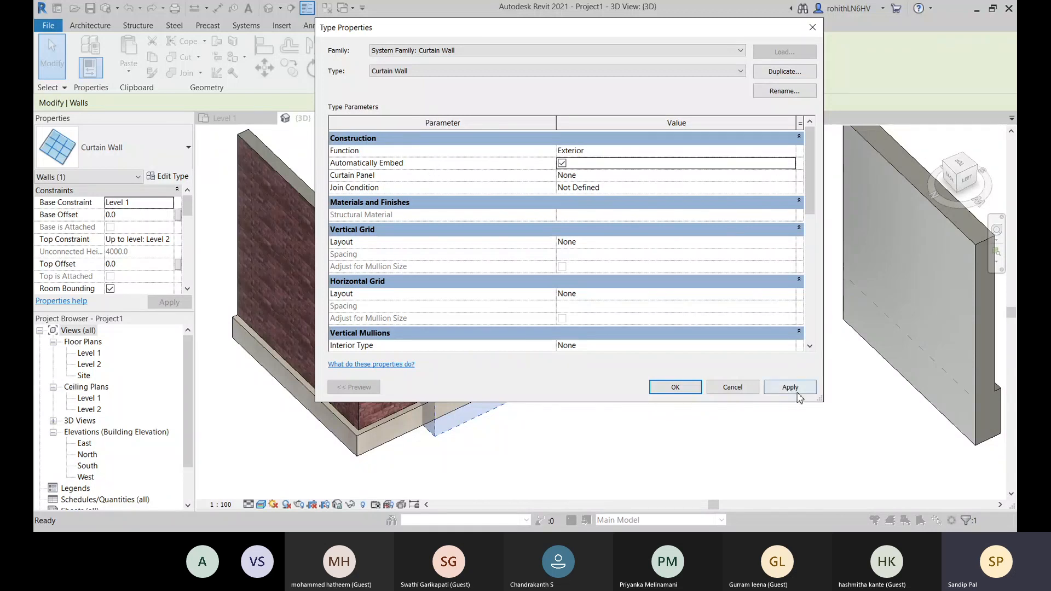
left_click(796, 392)
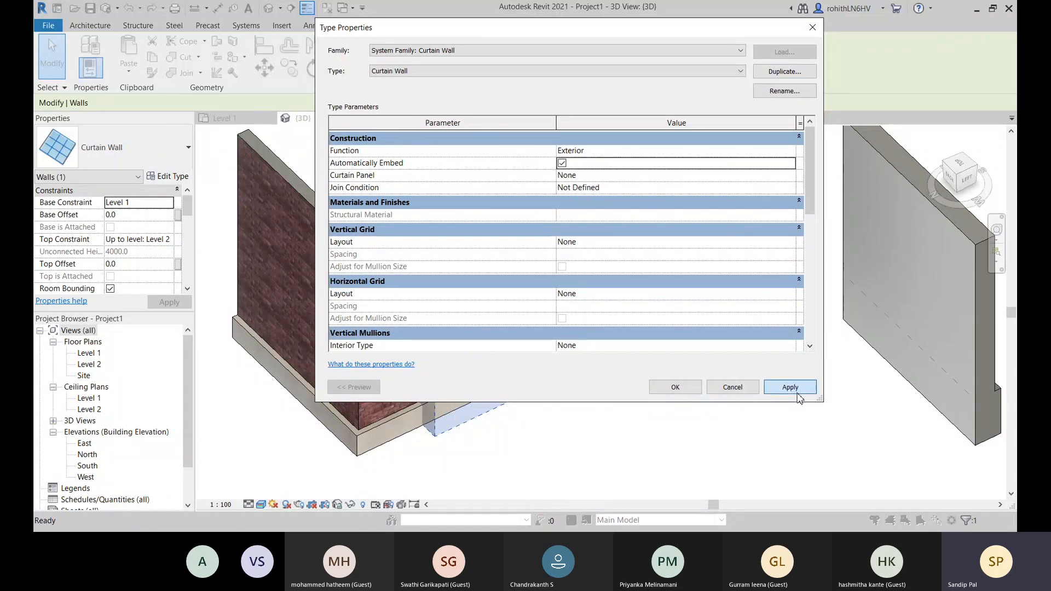
left_click(677, 389)
left_click(591, 418)
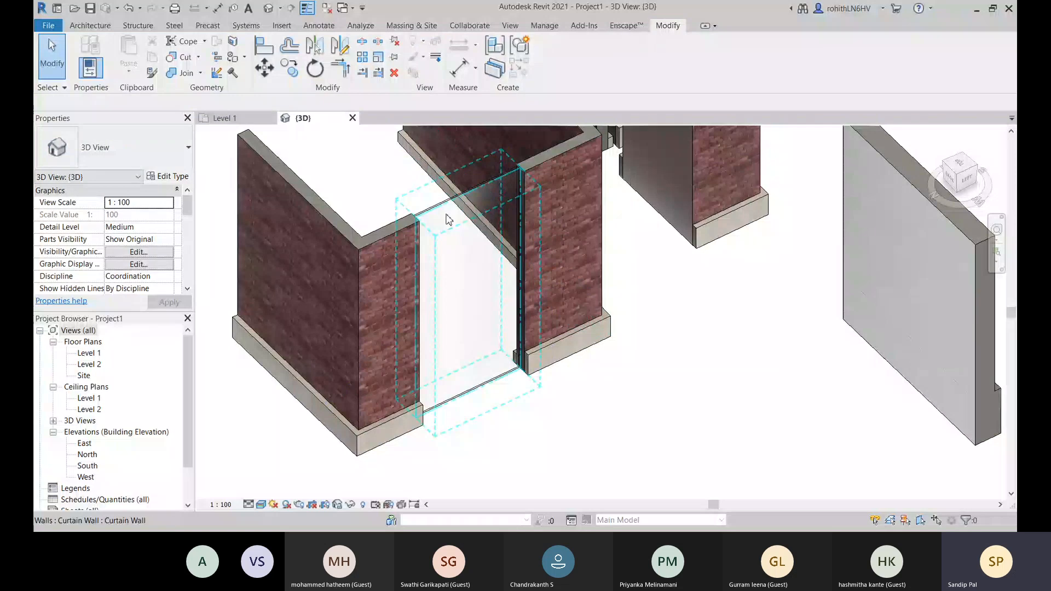
- Lower the embedded curtain wall's upper edge to a top offset of about -1037 mm and inspect the opening
left_click(448, 215)
left_click_drag(485, 218, 471, 243)
left_click(728, 359)
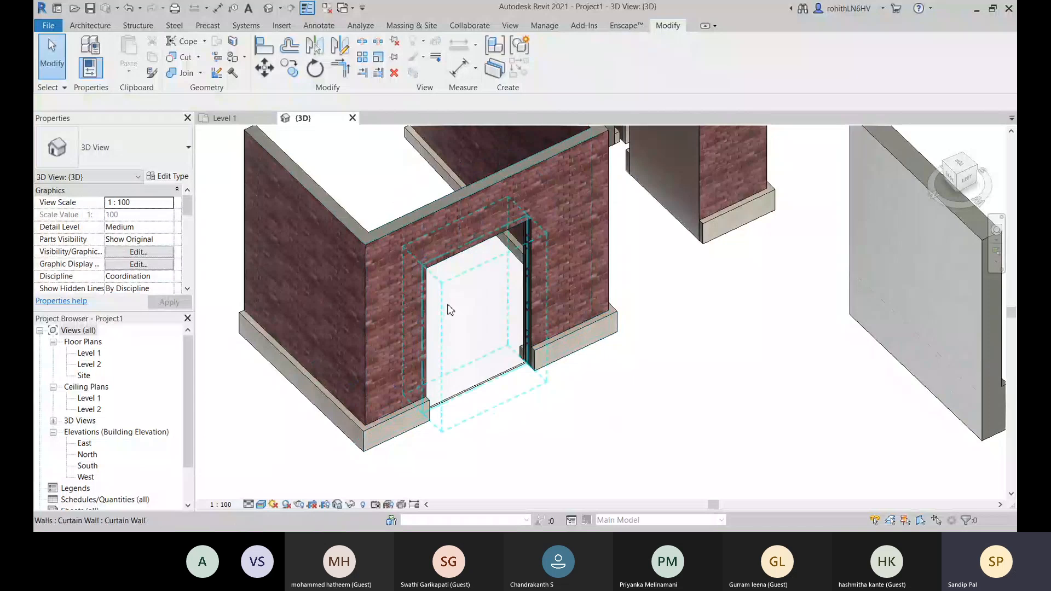
left_click(485, 317)
scroll(477, 320, "up", 3)
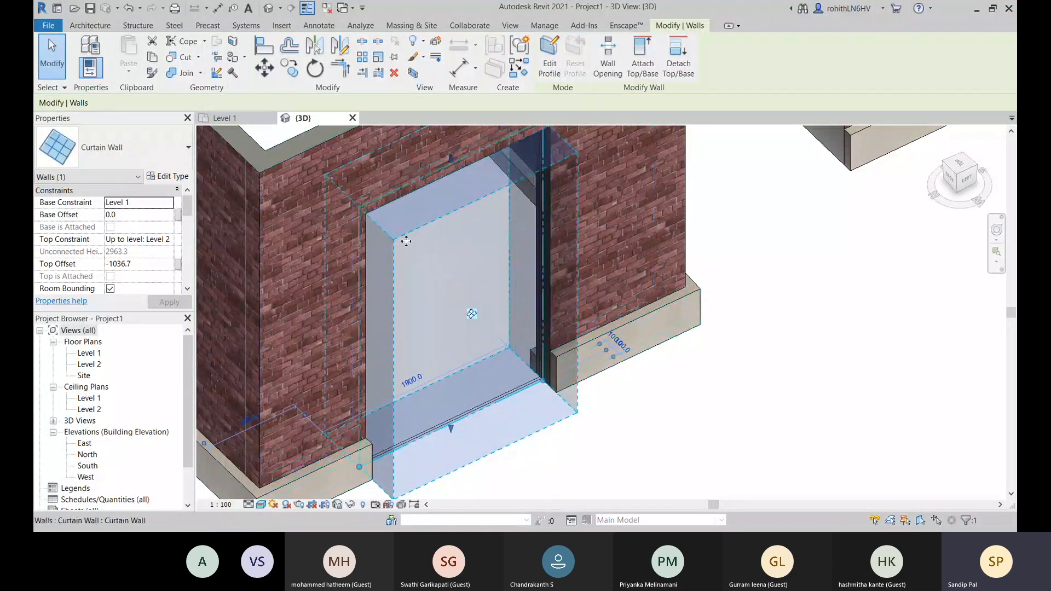
left_click(655, 421)
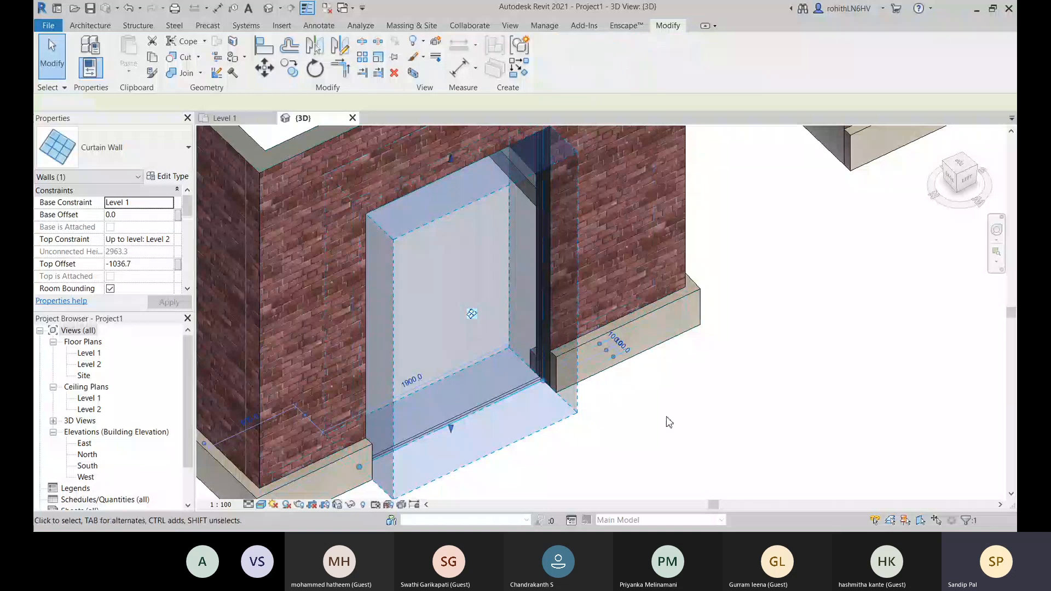
scroll(526, 436, "down", 3)
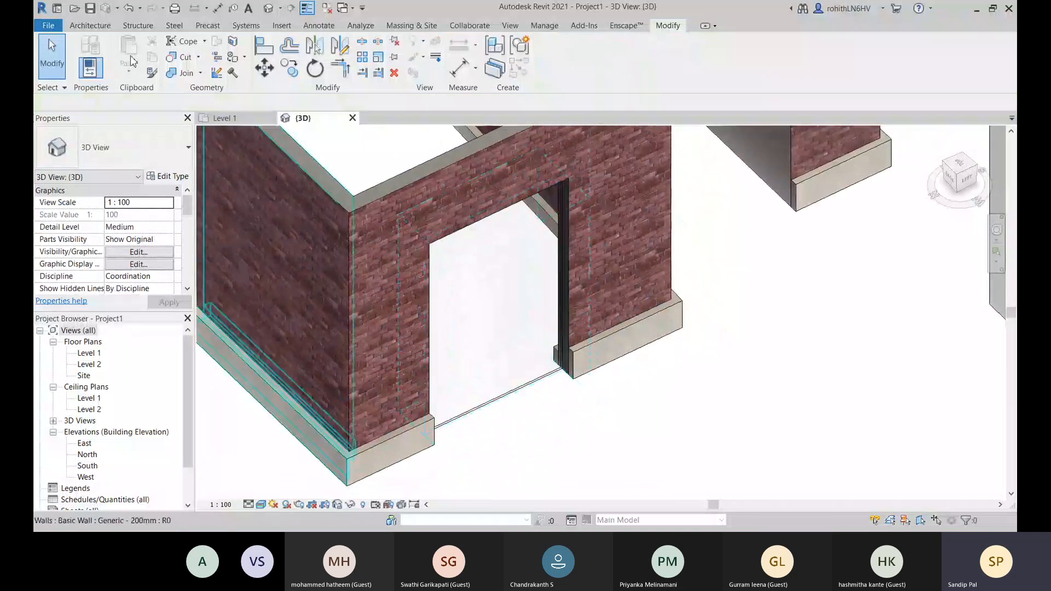
- Change the embedded curtain wall's type to Exterior Glazing
left_click(86, 29)
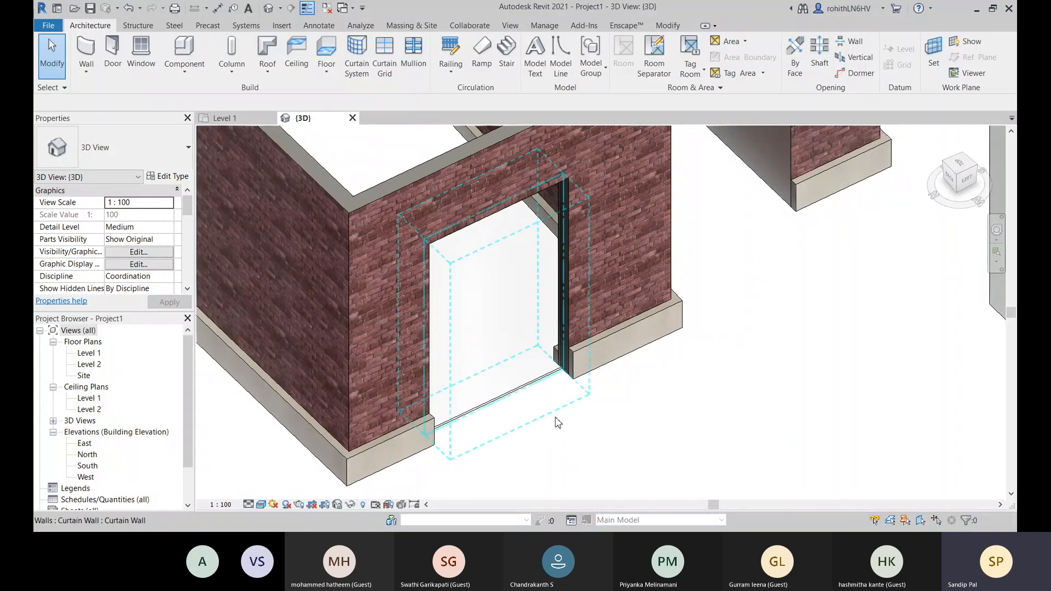
left_click(530, 350)
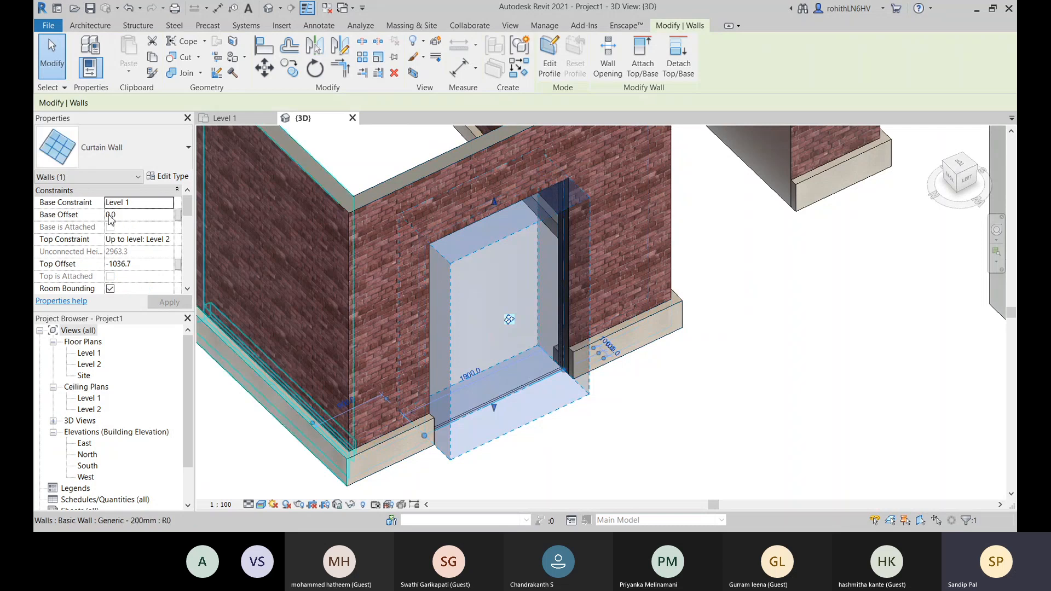
left_click(189, 163)
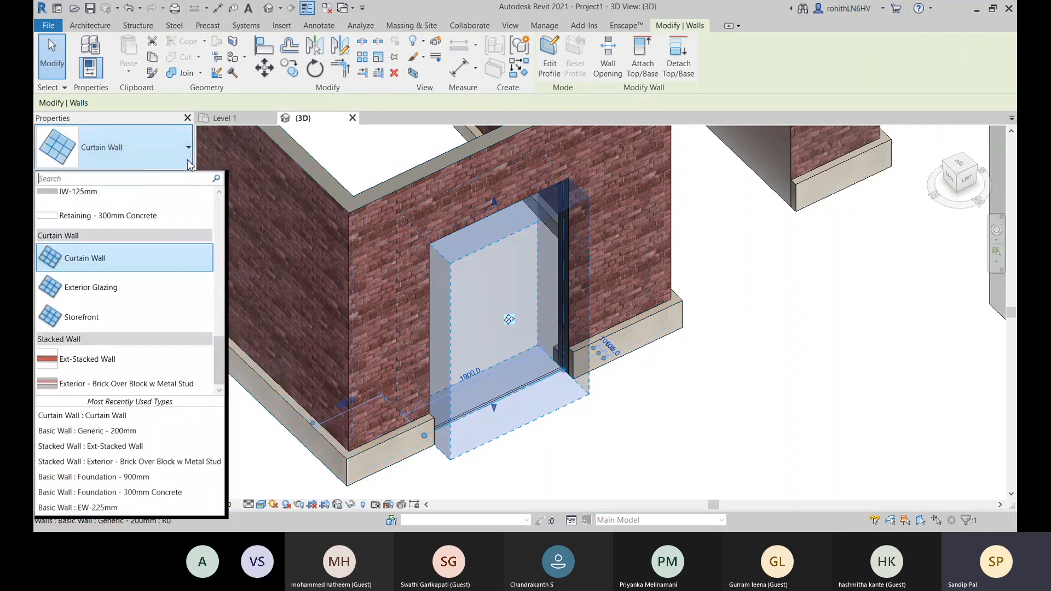
left_click(91, 288)
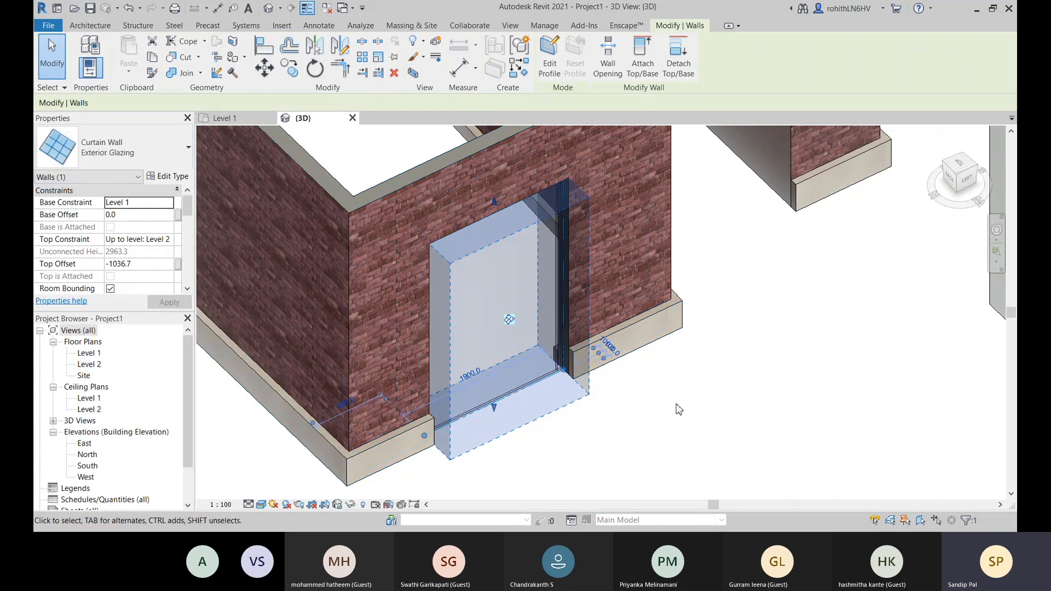
- Inspect the grid line and glass panel edges at the lower corner of the embedded Exterior Glazing curtain wall
left_click(679, 410)
scroll(540, 375, "up", 6)
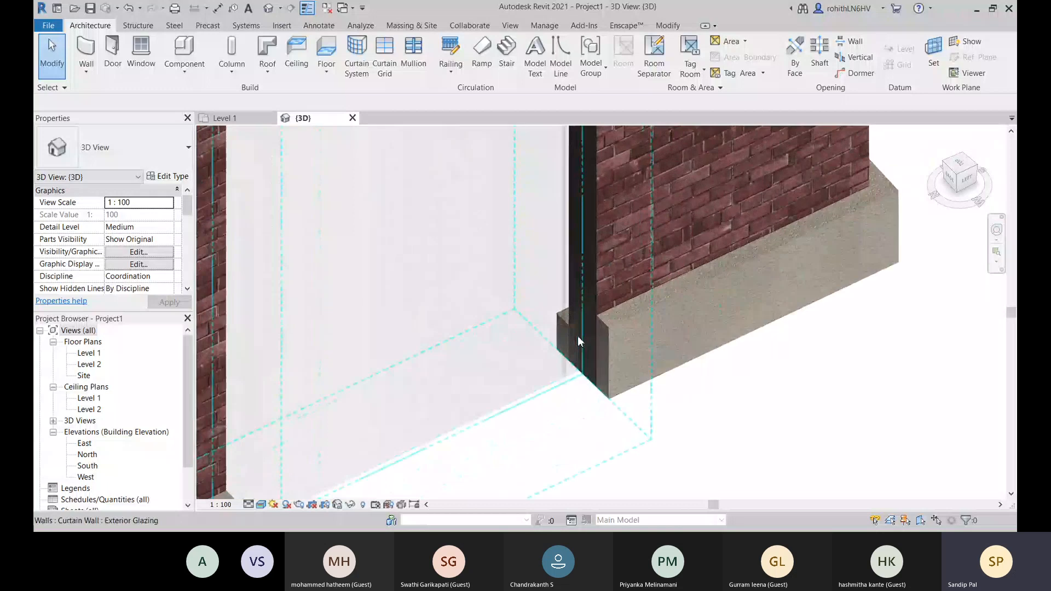
scroll(579, 341, "up", 6)
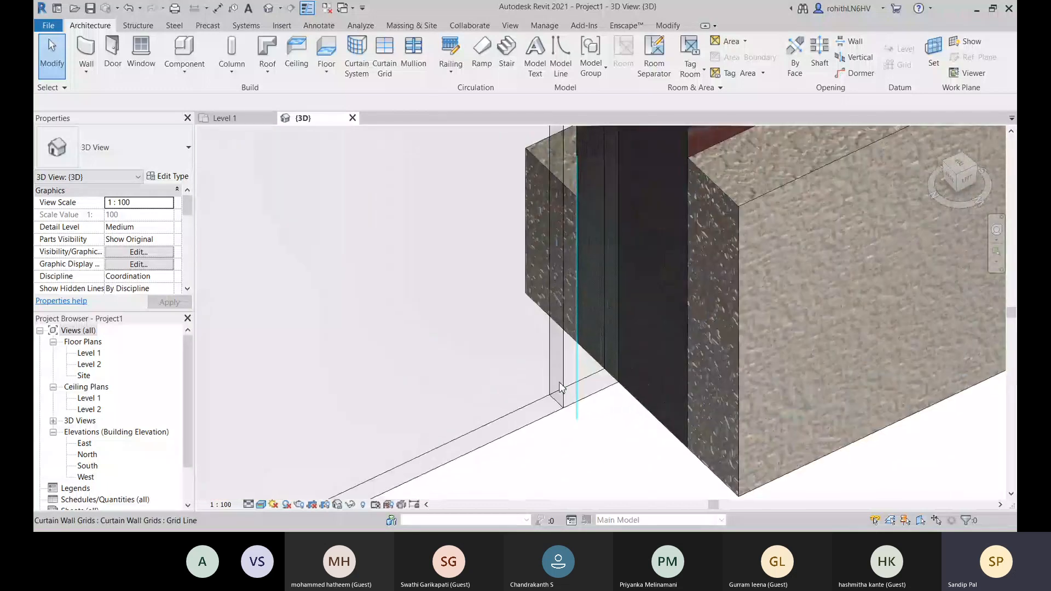
scroll(564, 383, "down", 4)
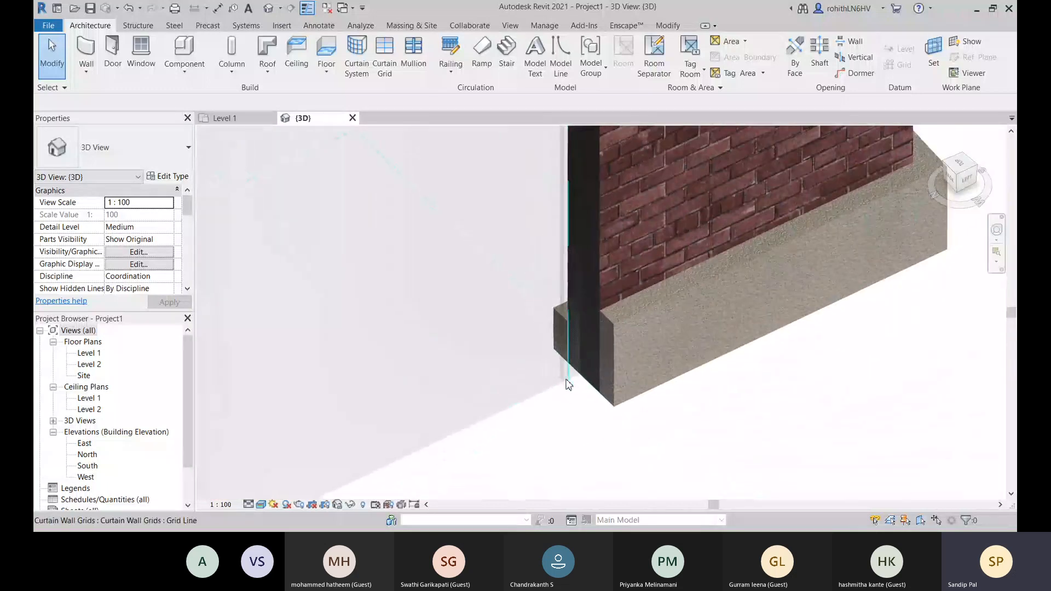
scroll(565, 383, "down", 5)
- Open the type properties of the embedded Exterior Glazing curtain wall and examine its vertical and horizontal grid settings
left_click(493, 389)
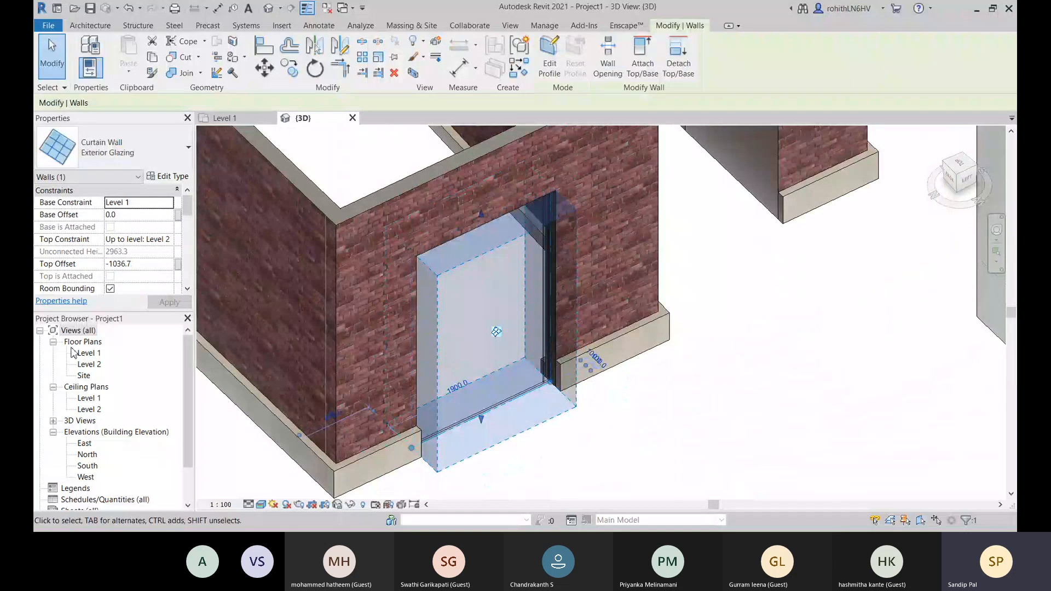
left_click(167, 177)
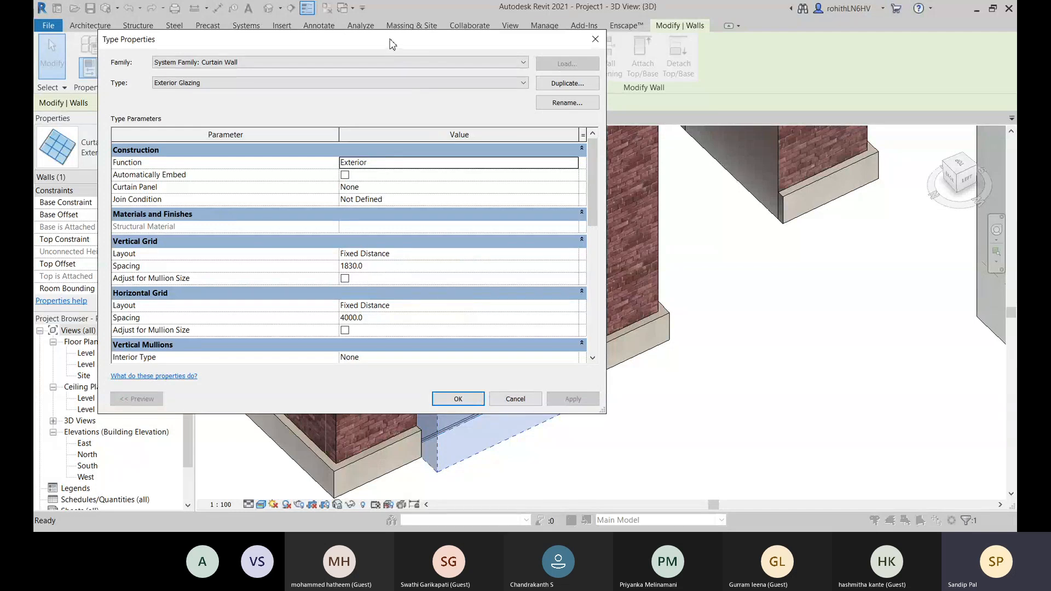
left_click_drag(392, 44, 203, 71)
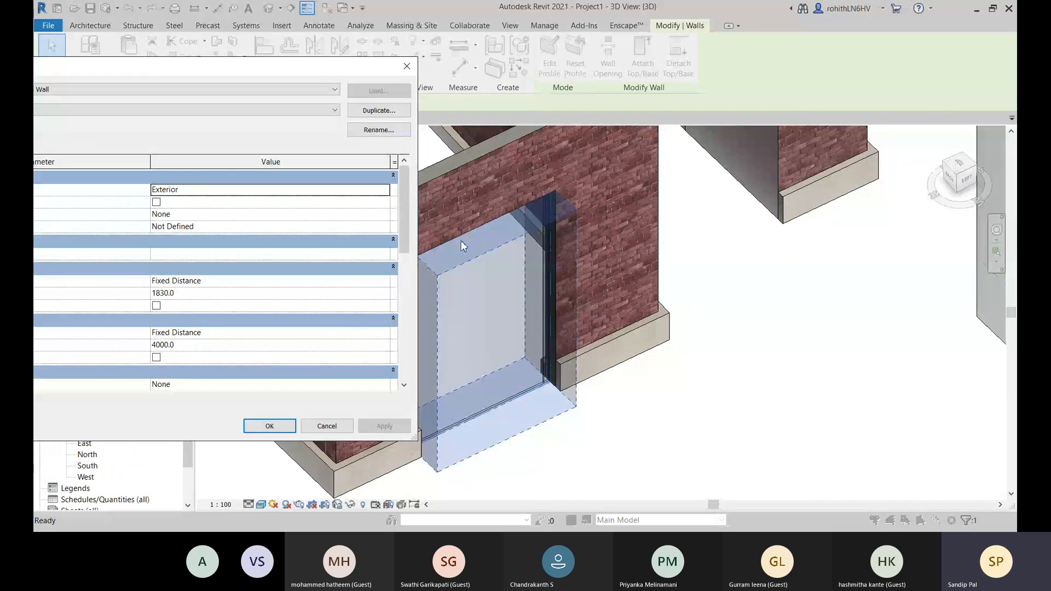
left_click_drag(218, 71, 448, 54)
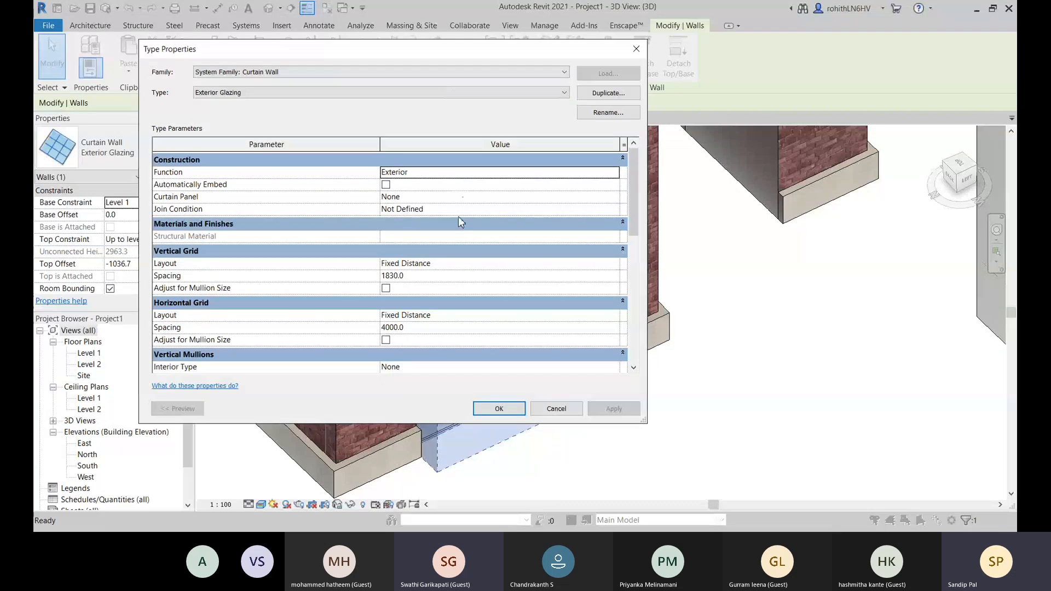
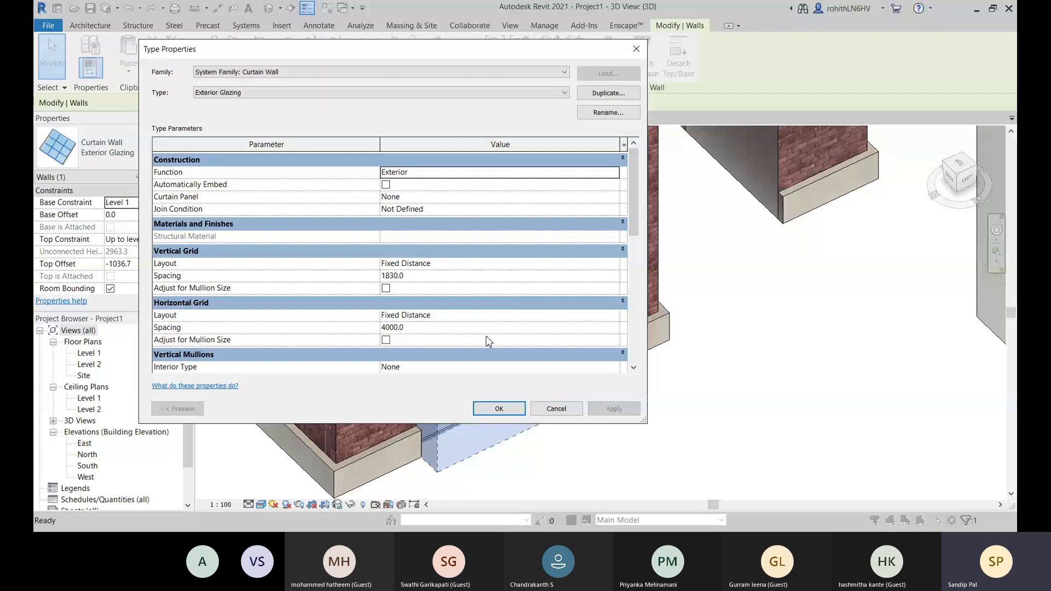
- Set both the vertical and horizontal grid layouts of the Exterior Glazing type to Fixed Number and apply the changes
left_click_drag(398, 55, 424, 63)
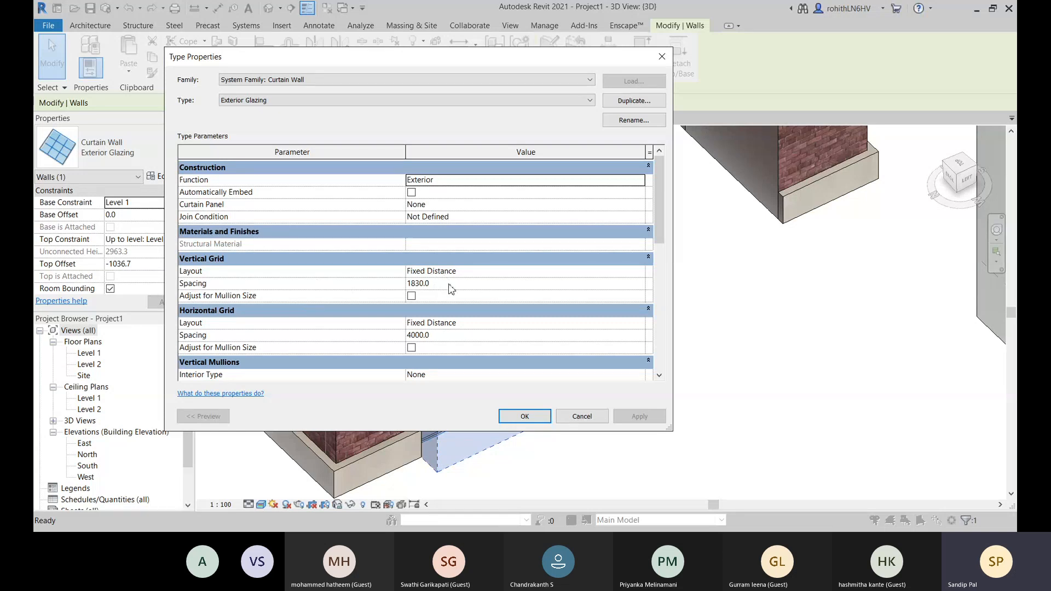
left_click(530, 275)
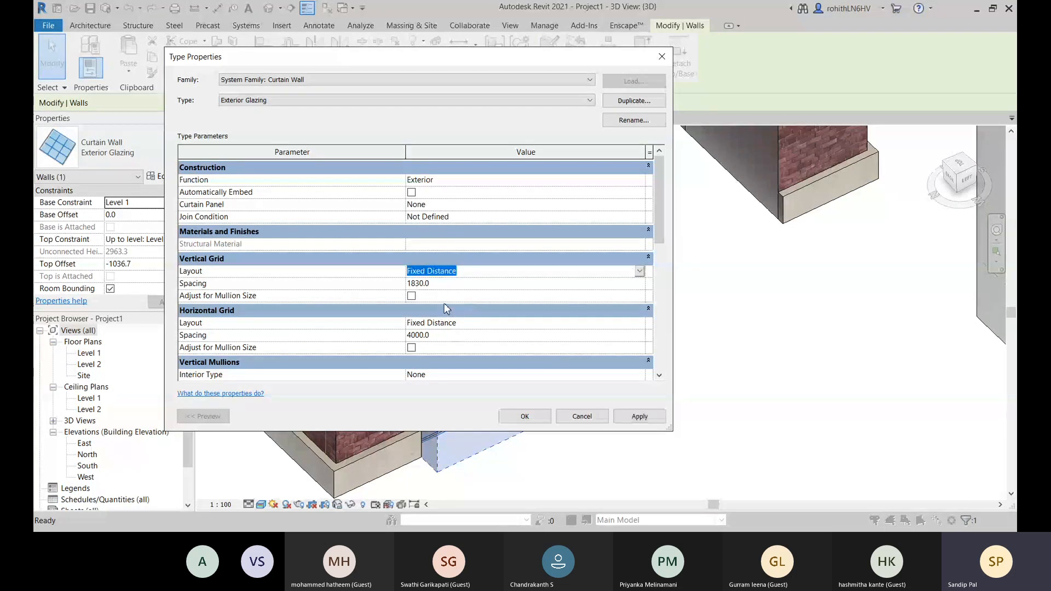
key("Down")
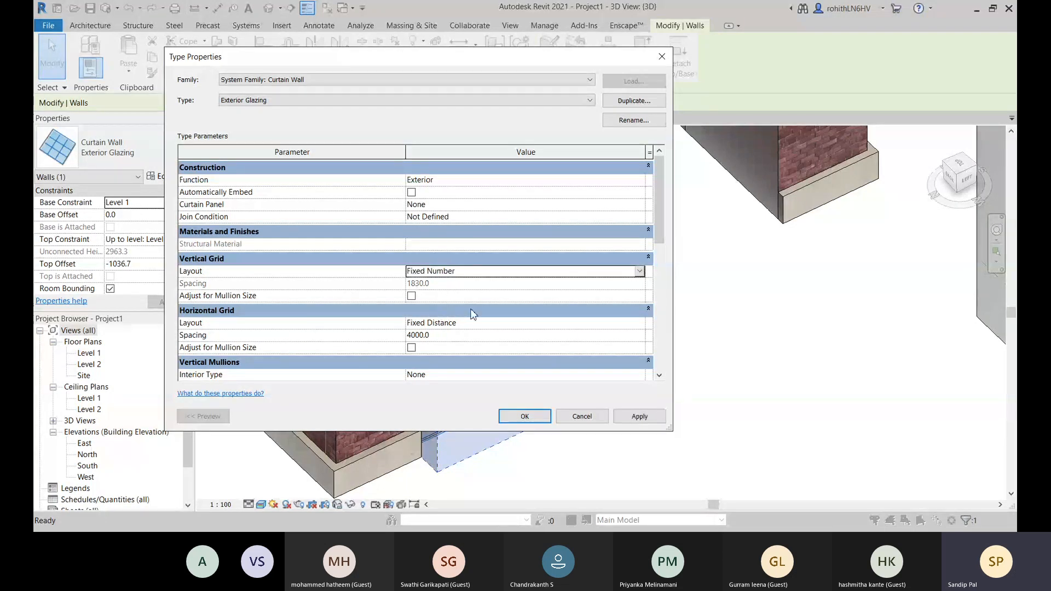
left_click(640, 272)
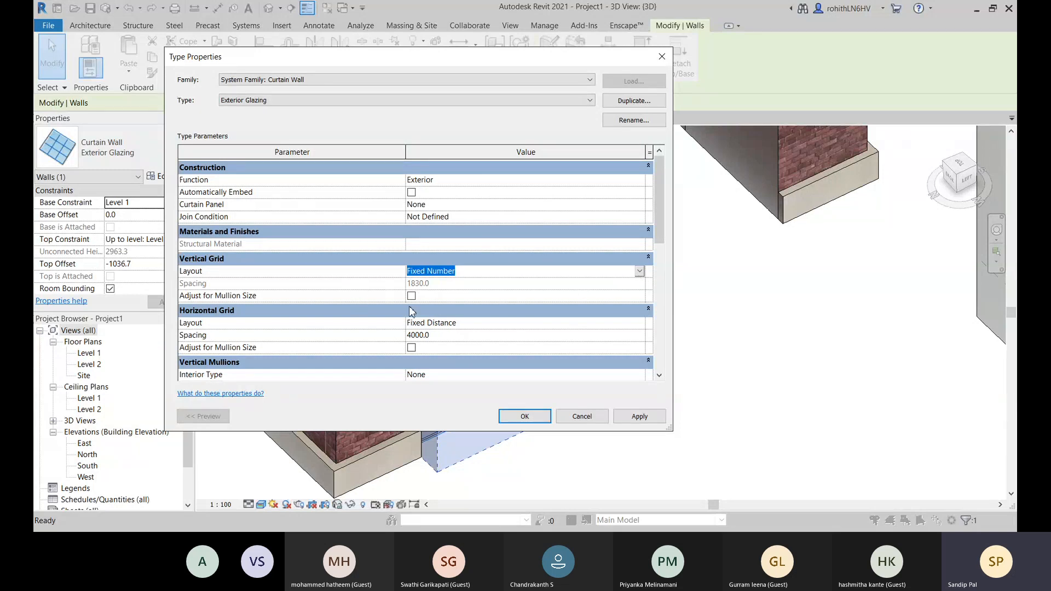
left_click(640, 323)
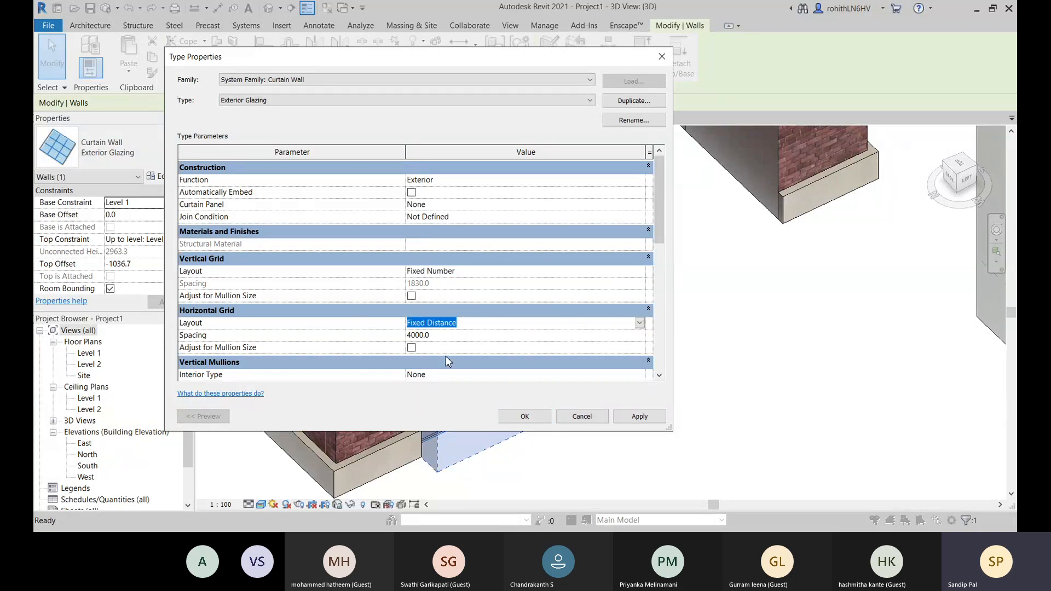
key("Down")
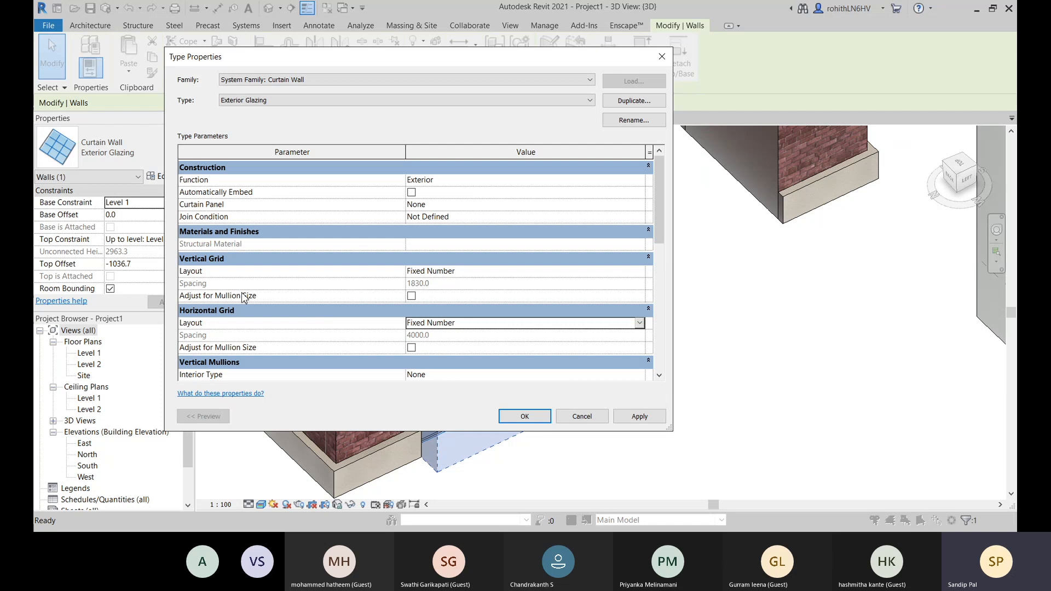
left_click(635, 417)
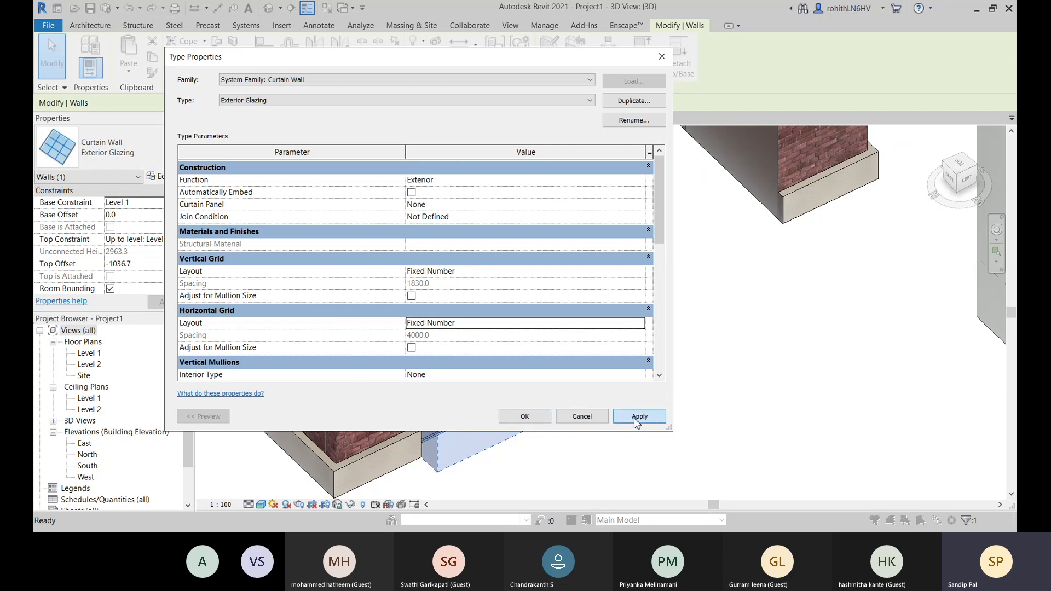
left_click(517, 418)
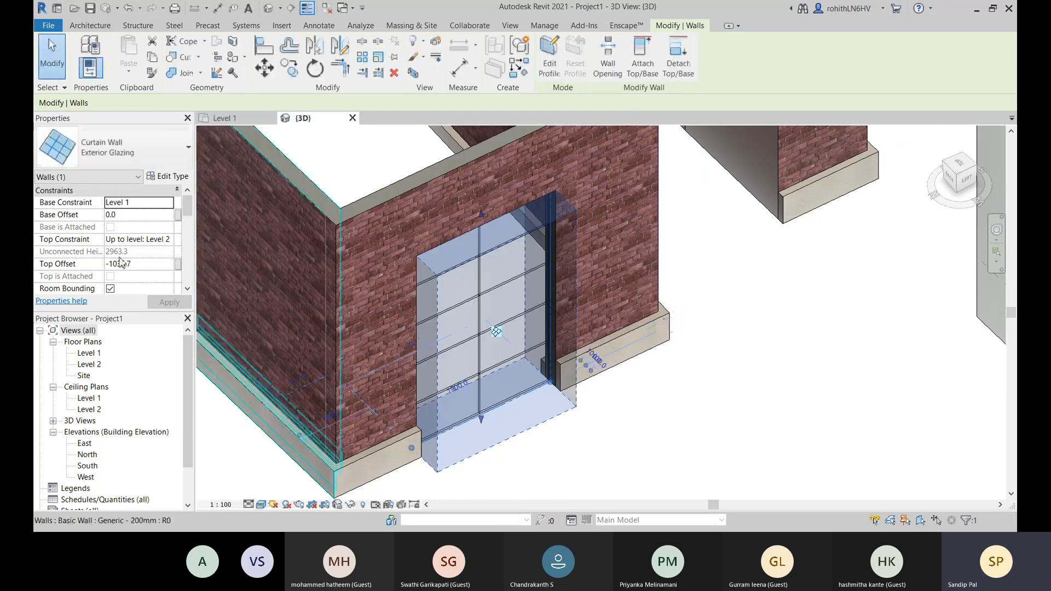
- Set the embedded curtain wall's vertical grid number to 2 and its horizontal grid number to 2
scroll(120, 262, "down", 2)
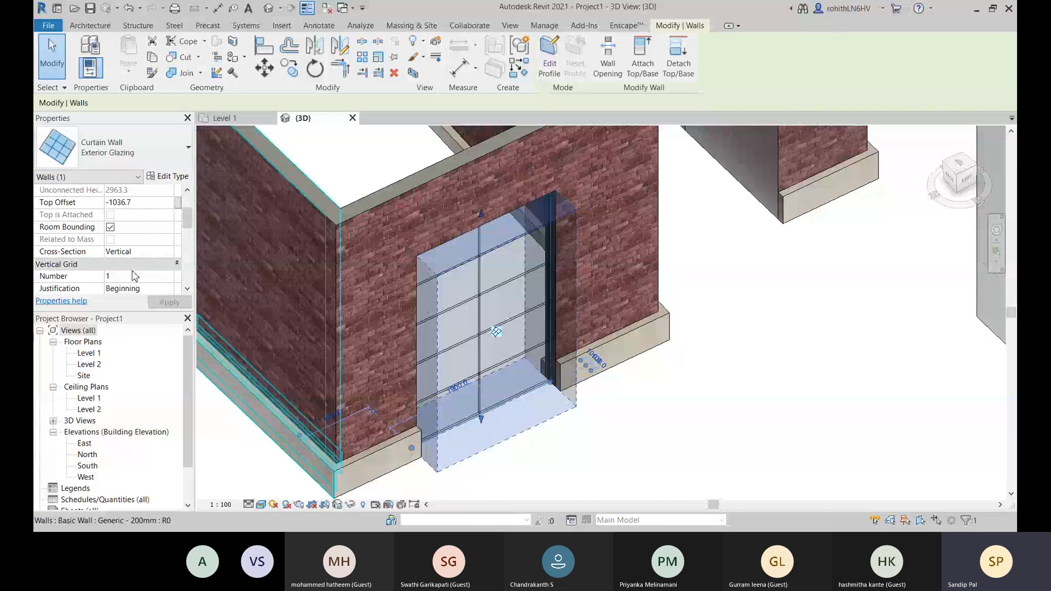
scroll(134, 276, "down", 1)
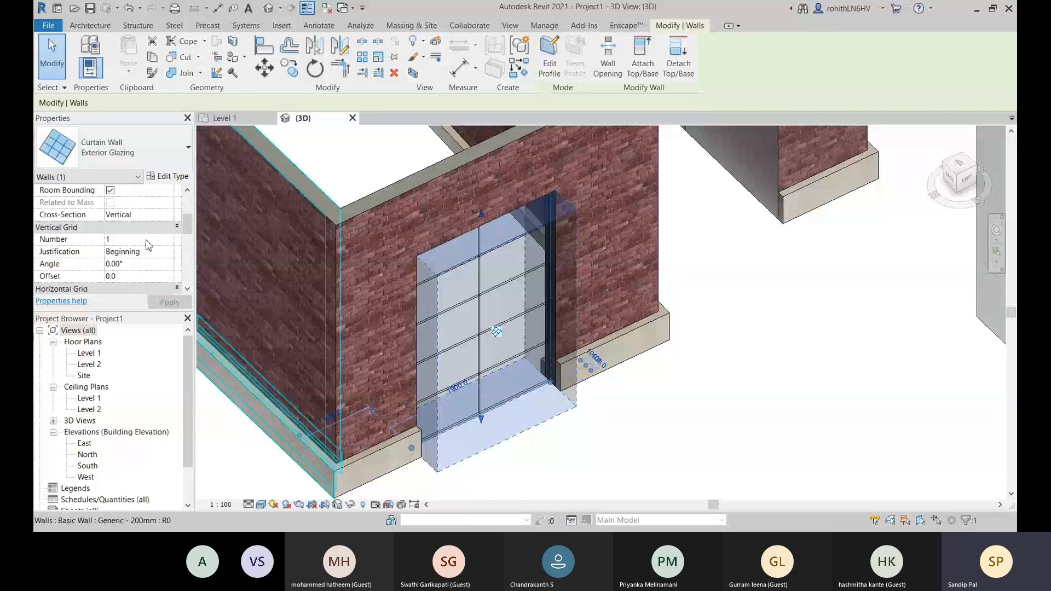
scroll(109, 250, "down", 2)
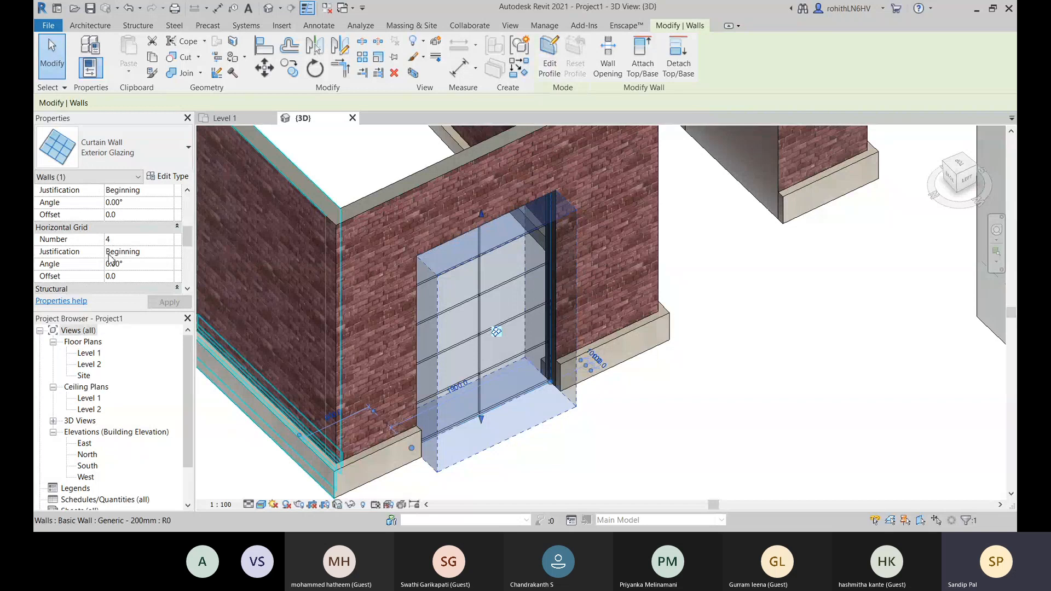
scroll(120, 247, "up", 1)
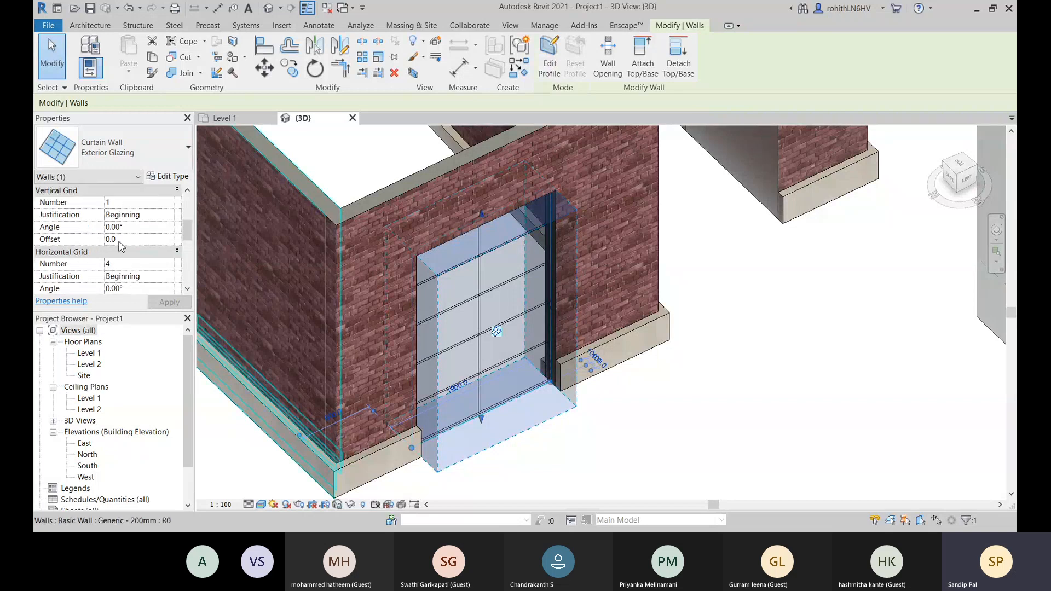
scroll(122, 227, "up", 3)
left_click(119, 276)
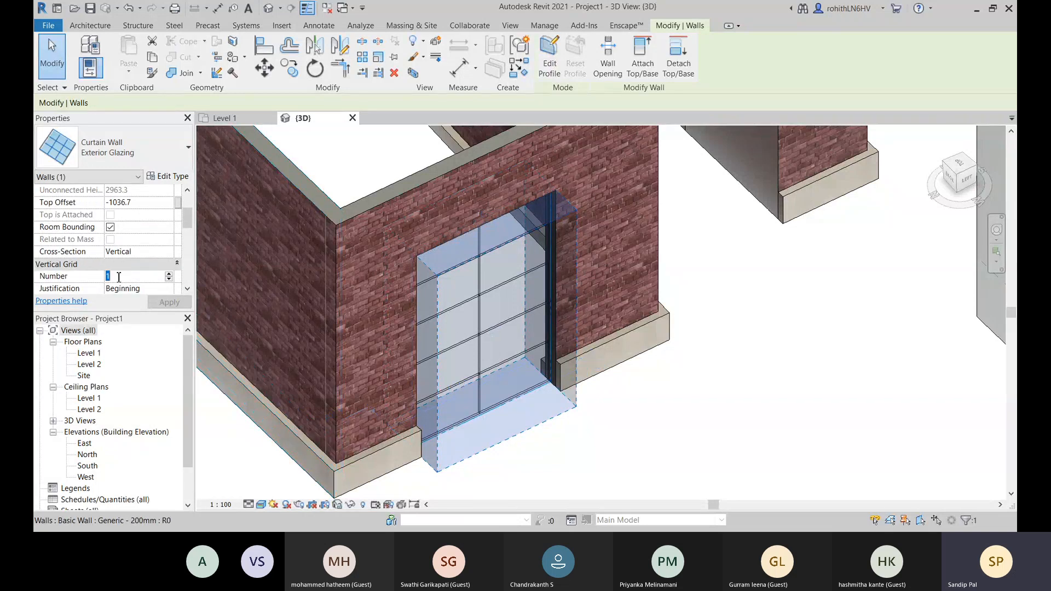
type("2")
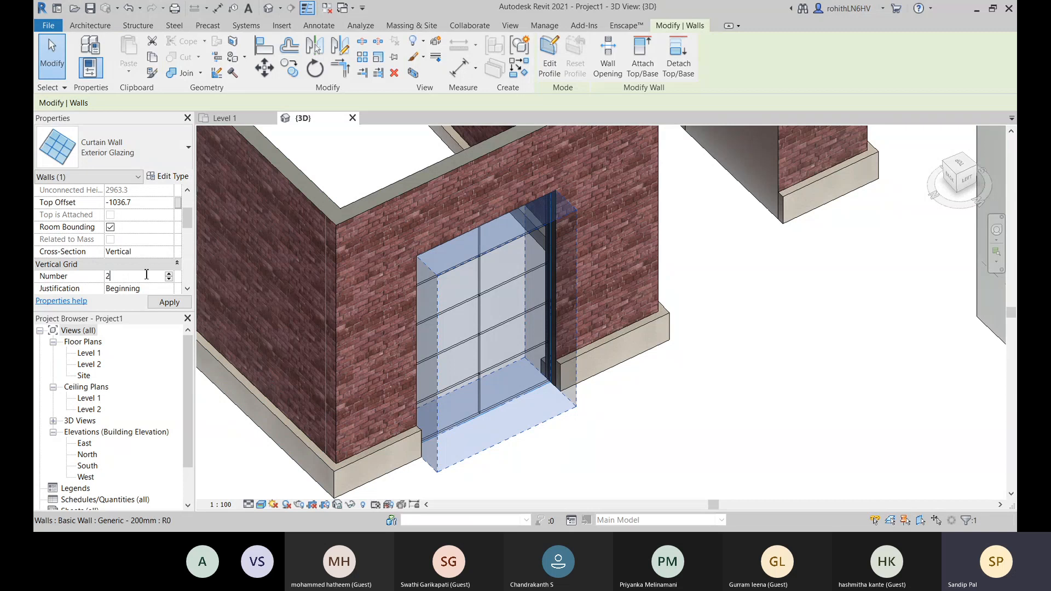
scroll(146, 274, "down", 3)
left_click(133, 264)
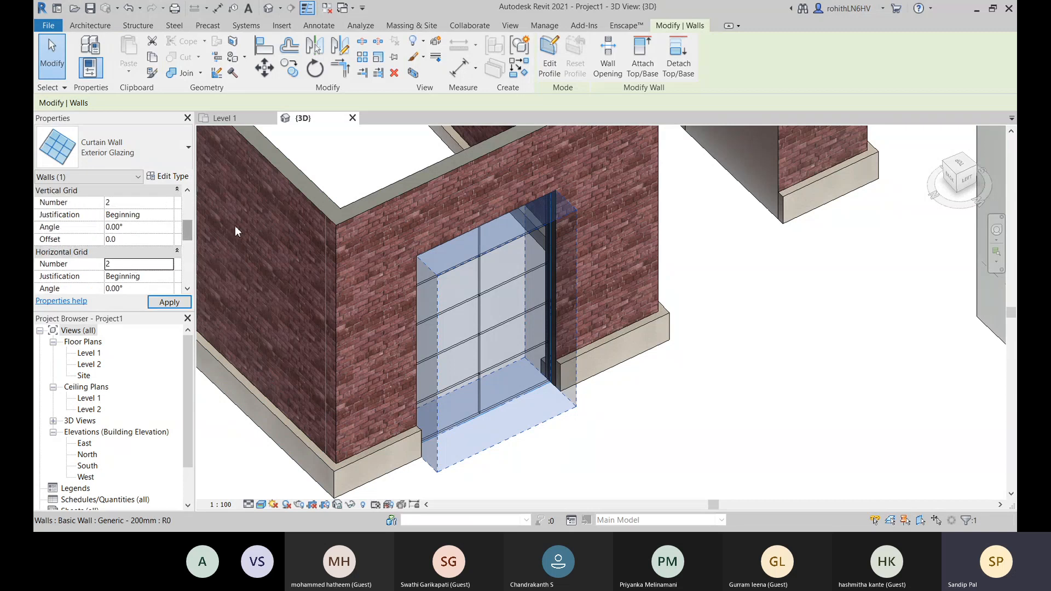
key("Escape")
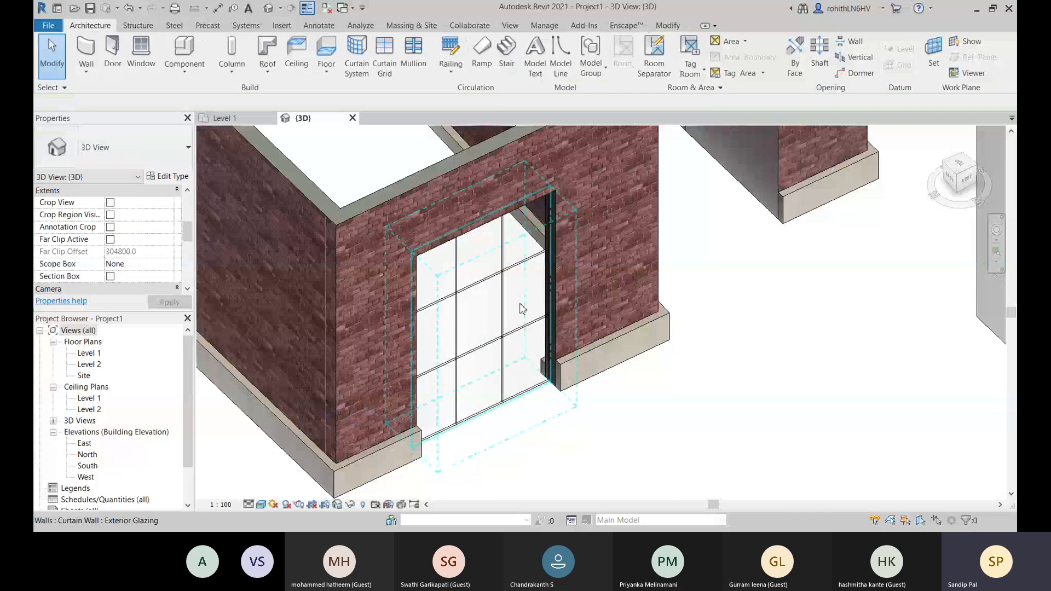
- Try placing 50 x 150mm rectangular mullions on all grid lines of the embedded curtain wall, and undo the placement
scroll(544, 277, "up", 2)
scroll(682, 349, "down", 3)
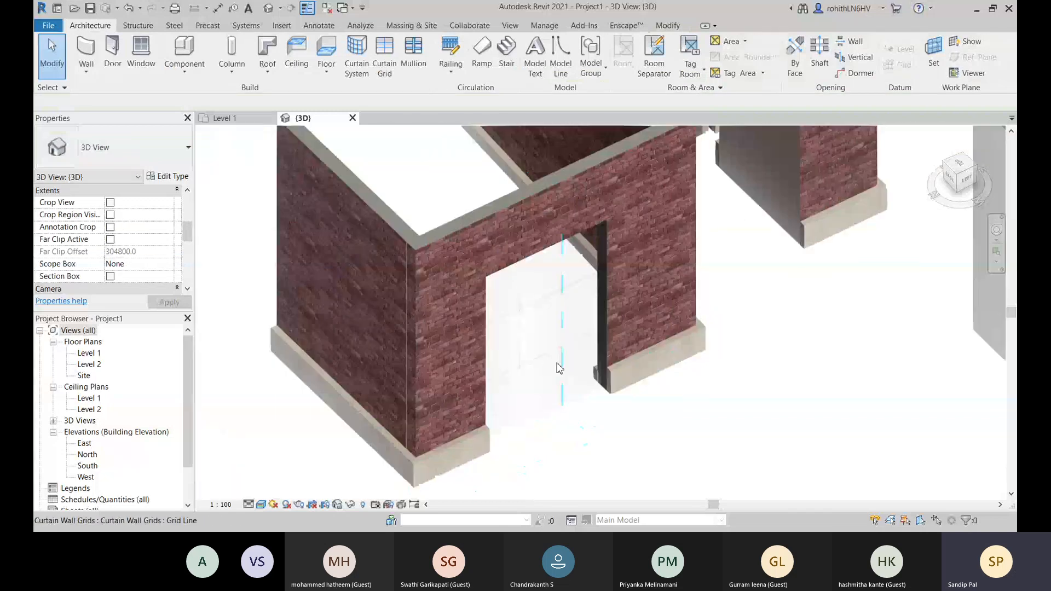
left_click(414, 52)
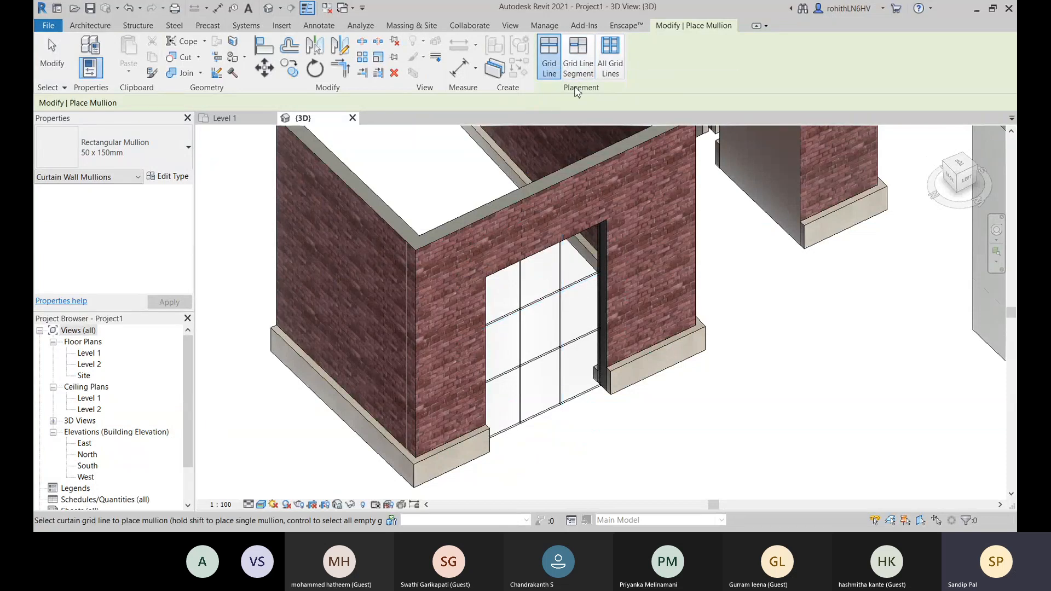
left_click(115, 161)
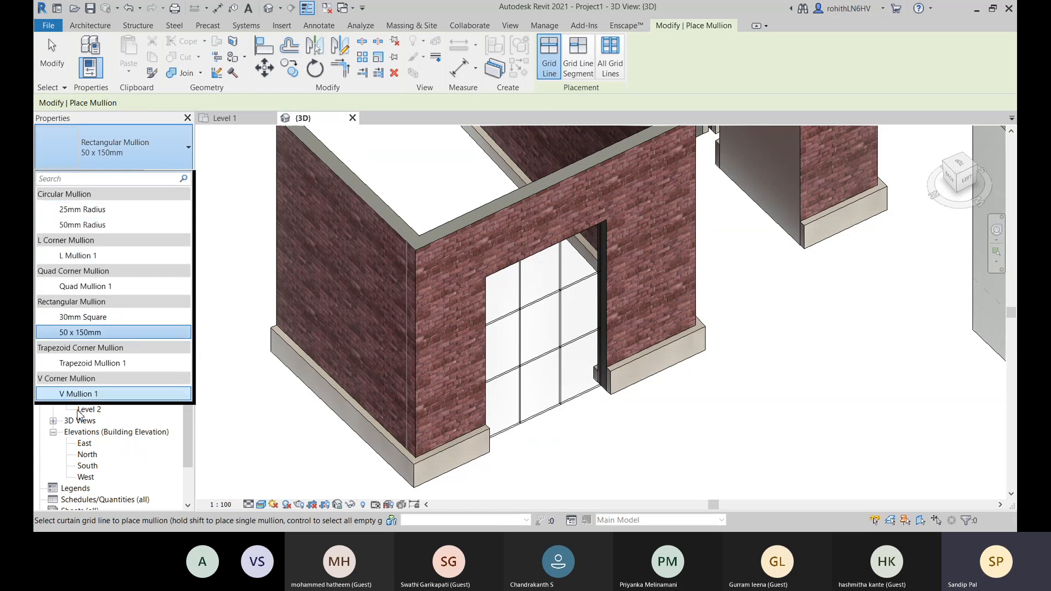
left_click(143, 156)
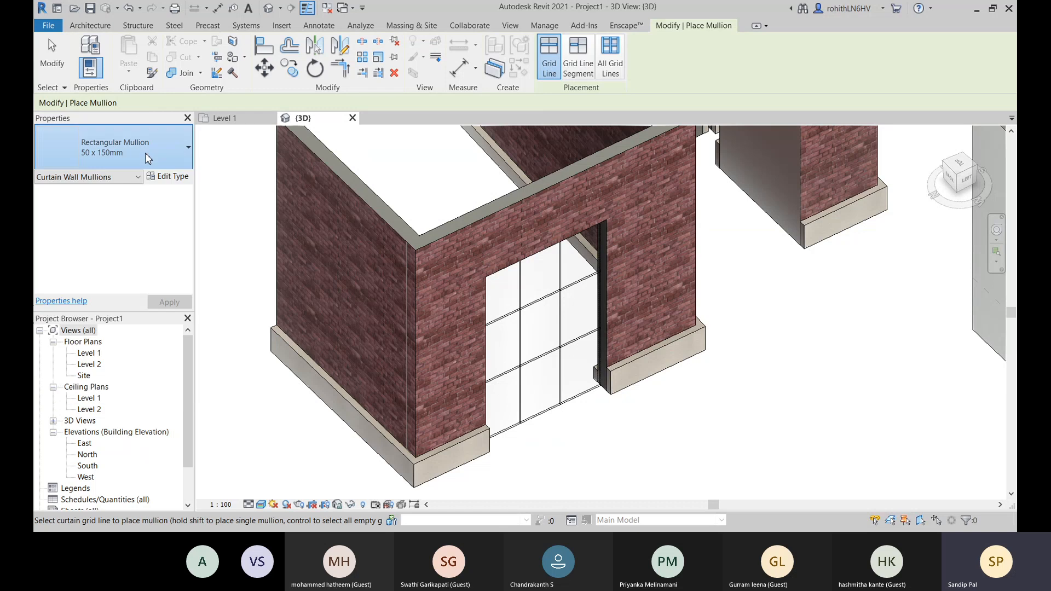
left_click(617, 65)
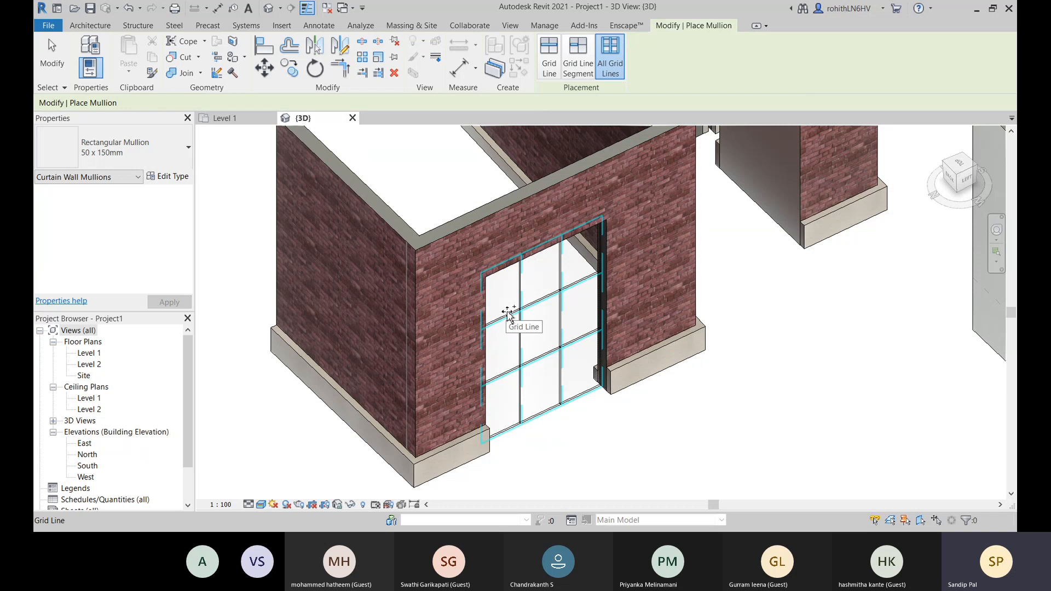
left_click(571, 316)
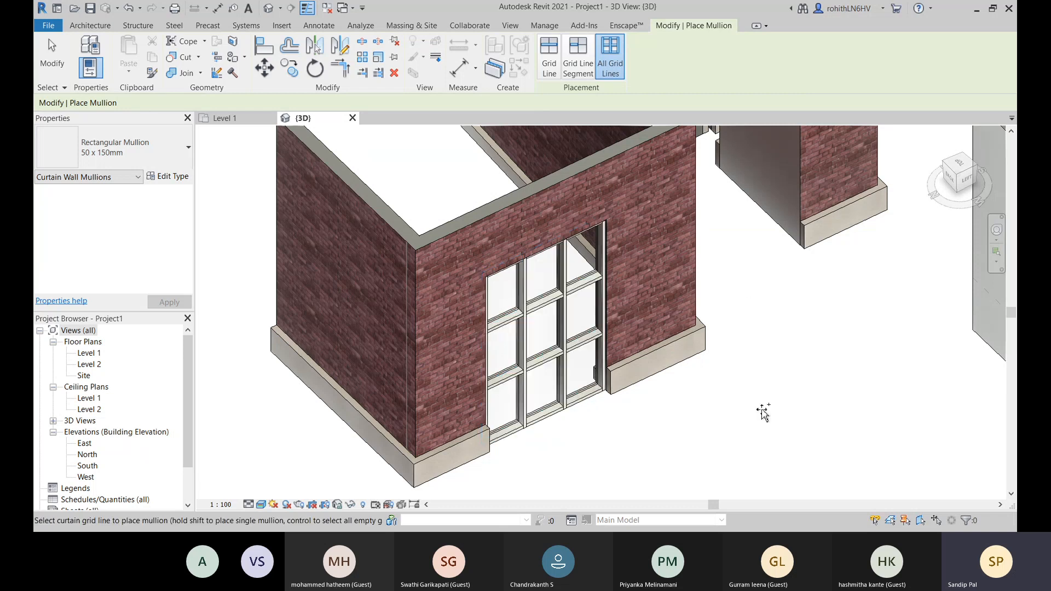
middle_click_drag(645, 469, 607, 480)
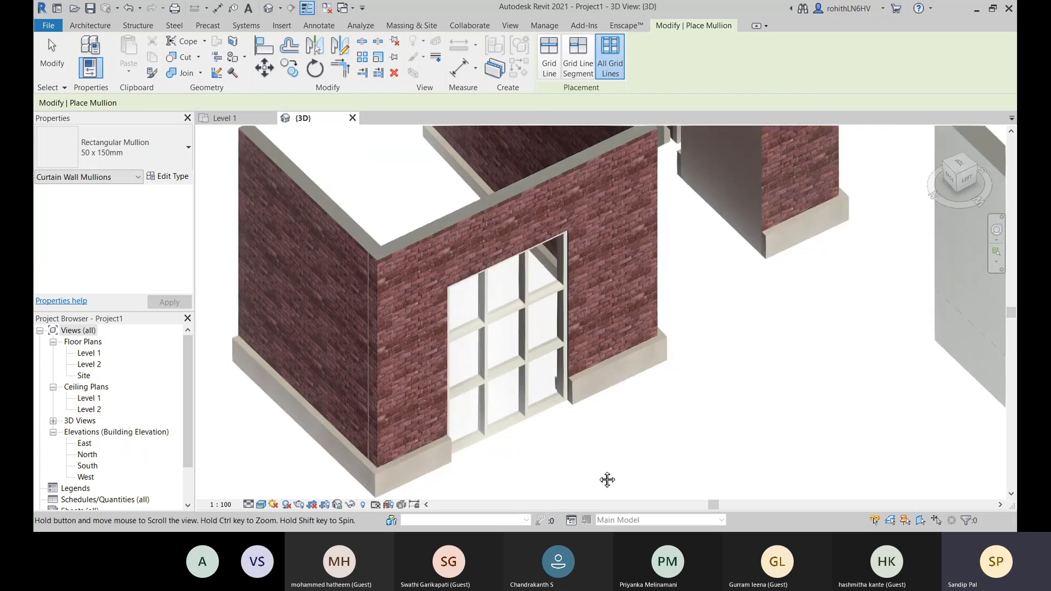
scroll(576, 410, "up", 3)
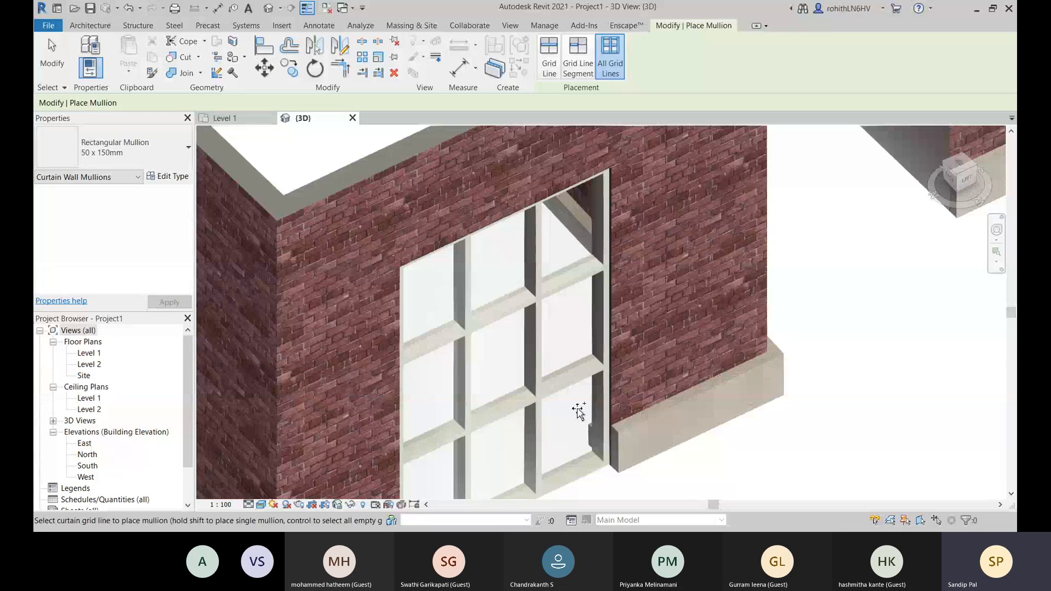
scroll(578, 411, "down", 3)
key("ctrl+z")
key("Escape")
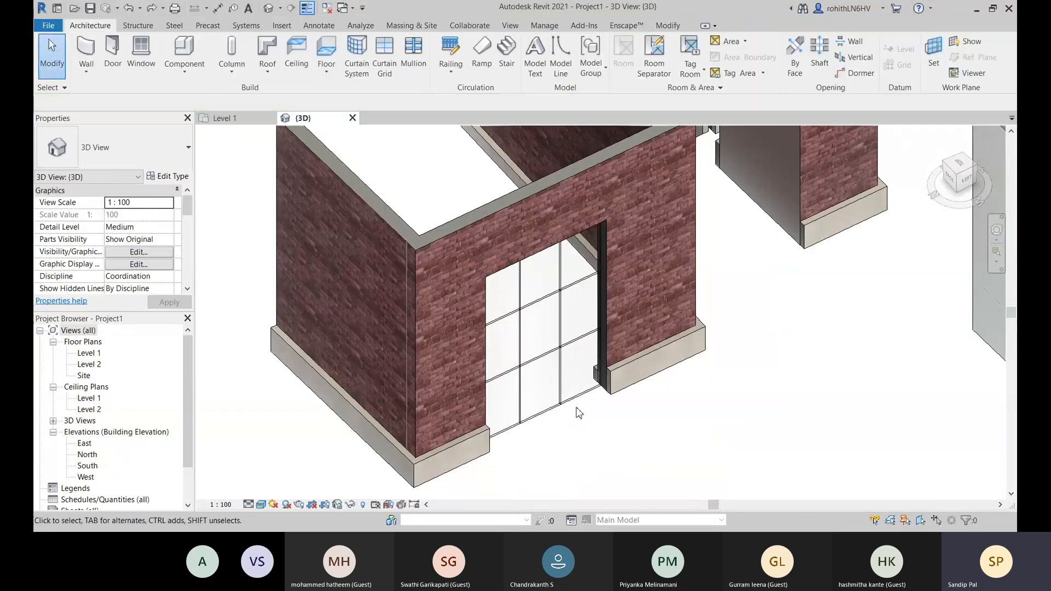
- Change the embedded curtain wall's type from Exterior Glazing to Storefront
left_click(544, 343)
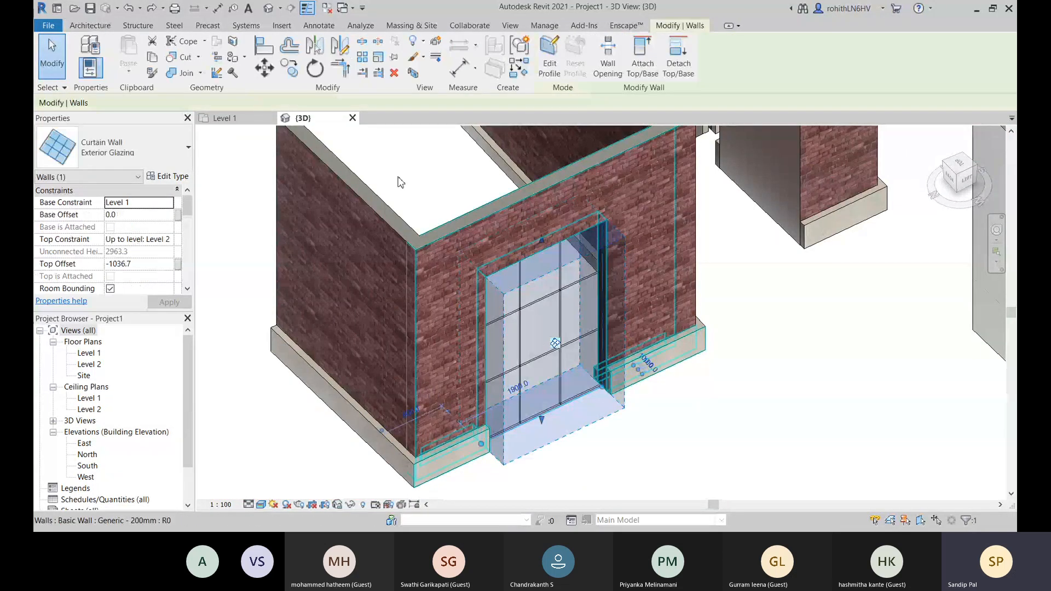
left_click(170, 158)
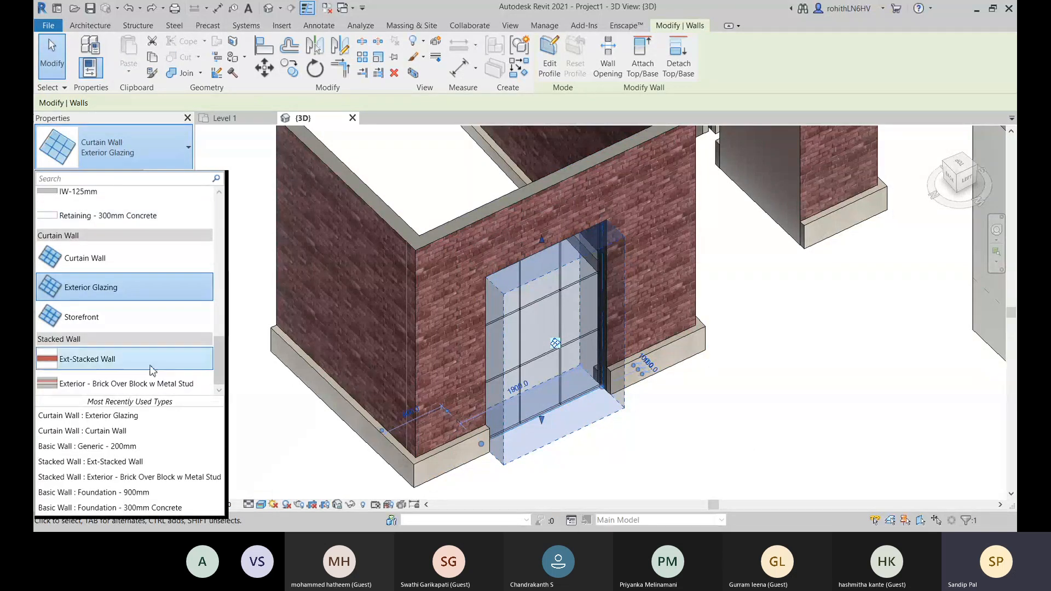
left_click(132, 329)
key("Escape")
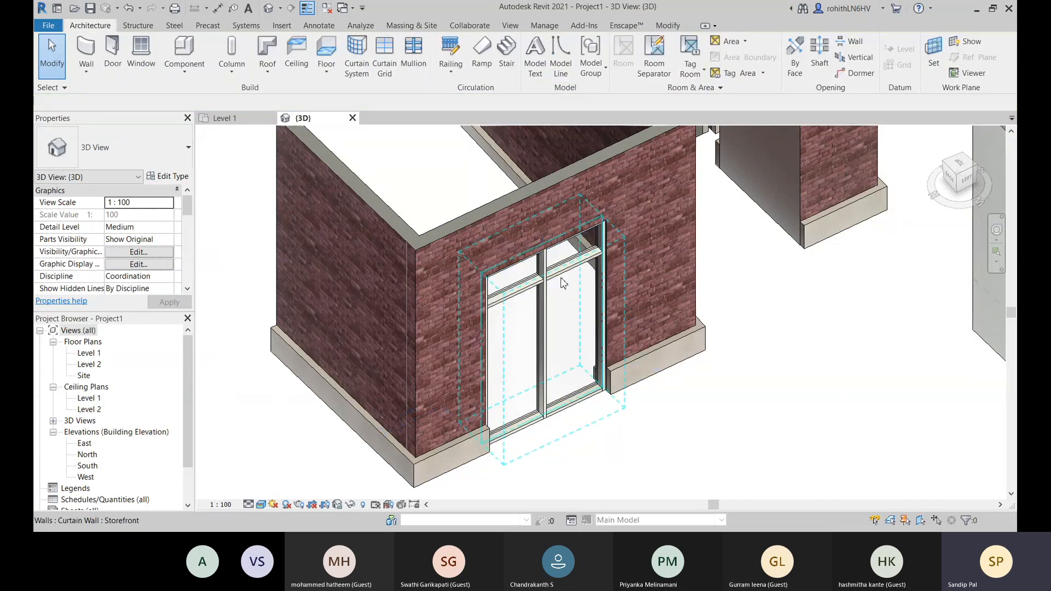
- Unpin and delete the bottom mullion beneath the right-hand panel of the embedded Storefront curtain wall
scroll(564, 283, "up", 4)
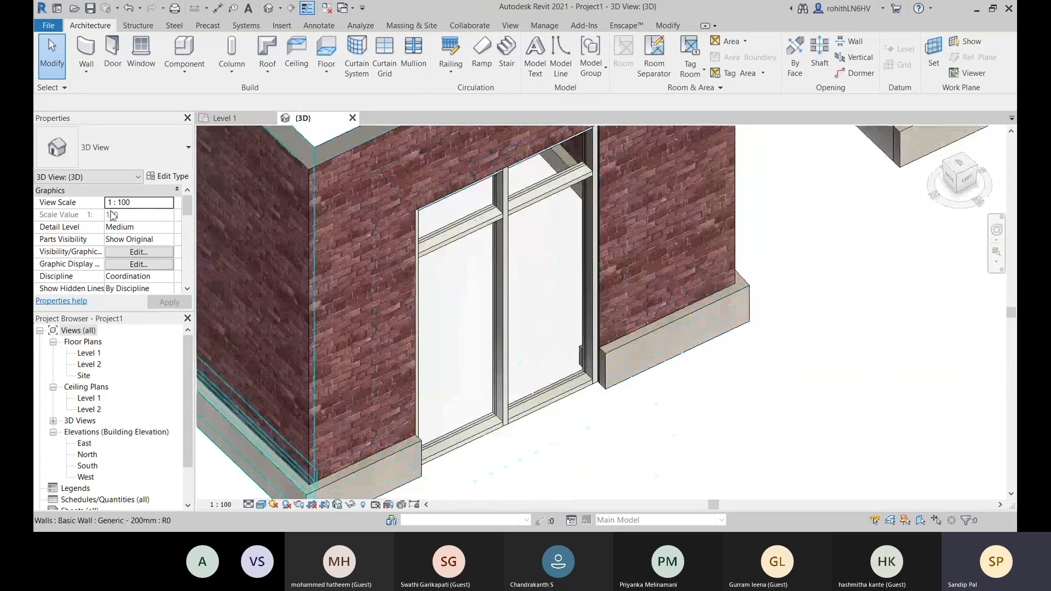
scroll(692, 366, "up", 4)
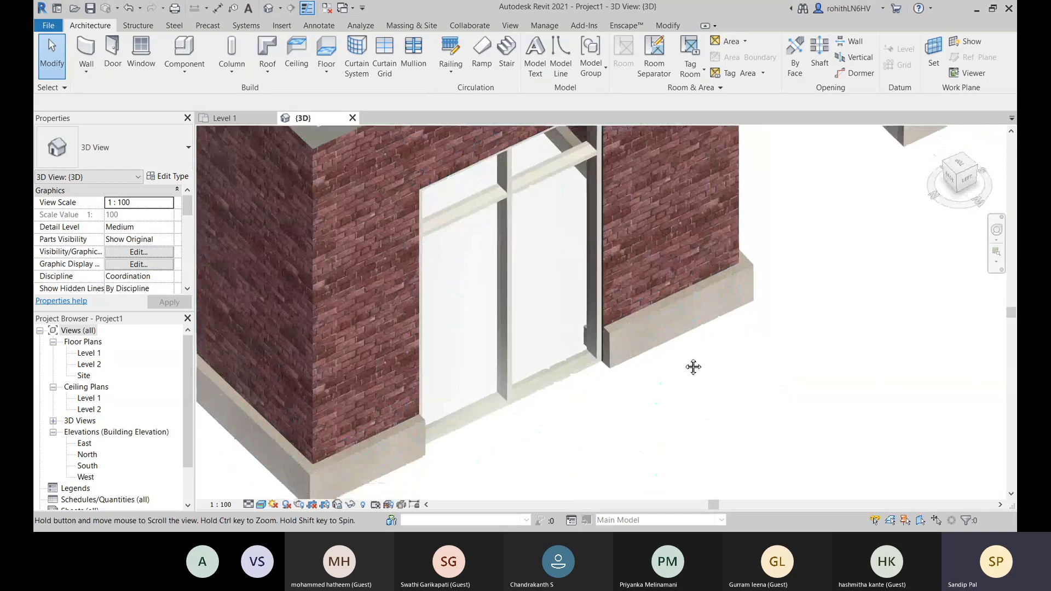
scroll(606, 327, "down", 5)
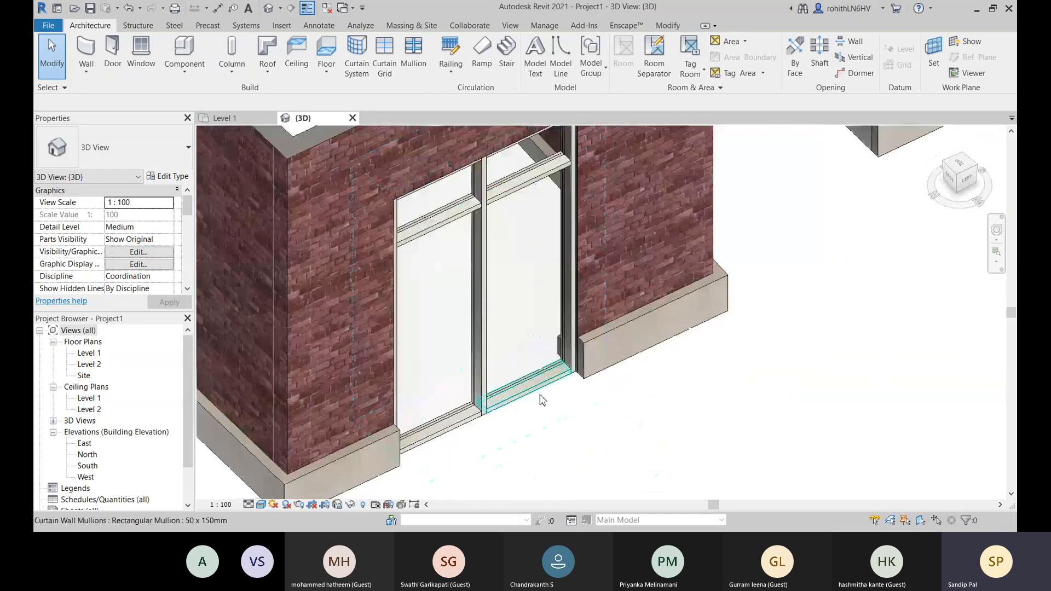
left_click(539, 396)
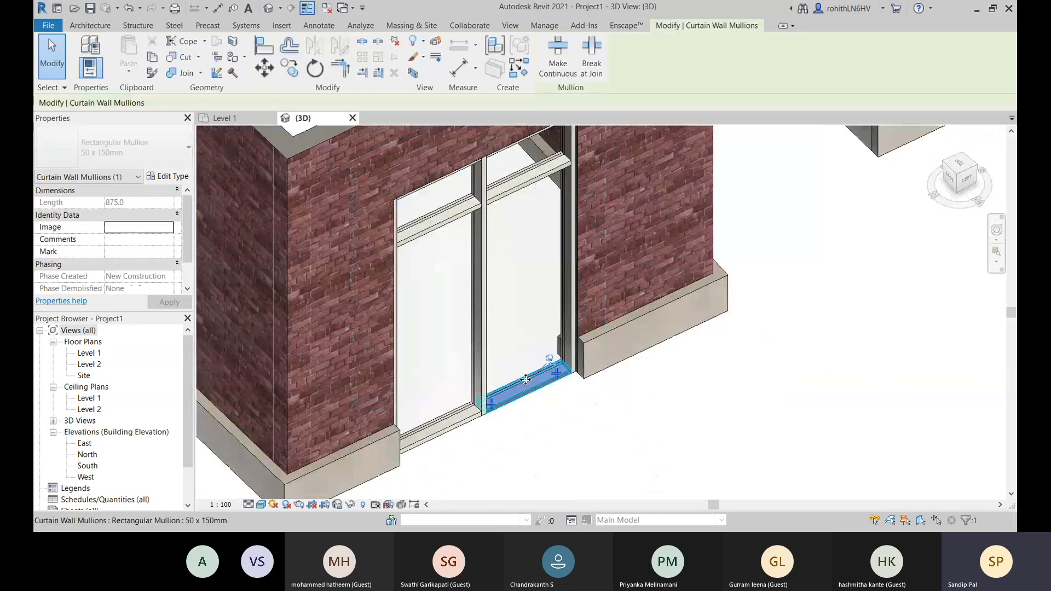
left_click(550, 360)
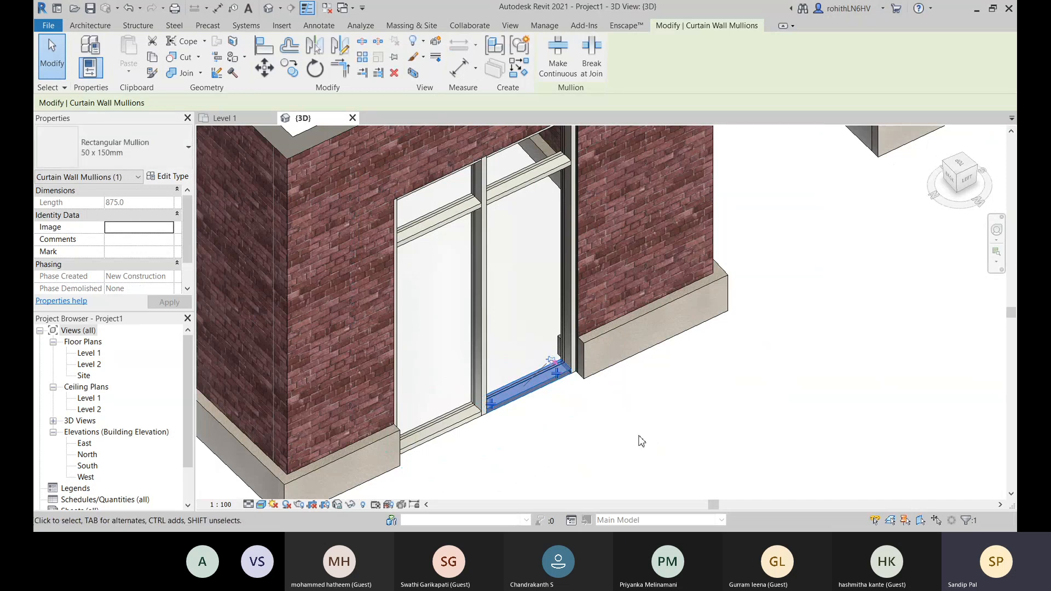
key("Delete")
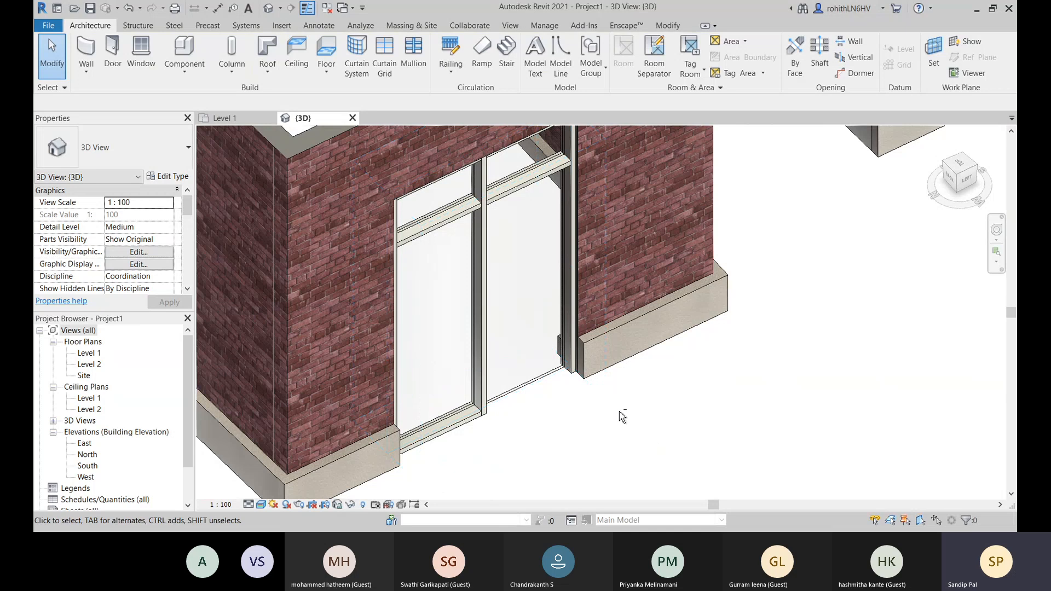
middle_click_drag(621, 412, 581, 406, "shift")
middle_click_drag(580, 406, 702, 504)
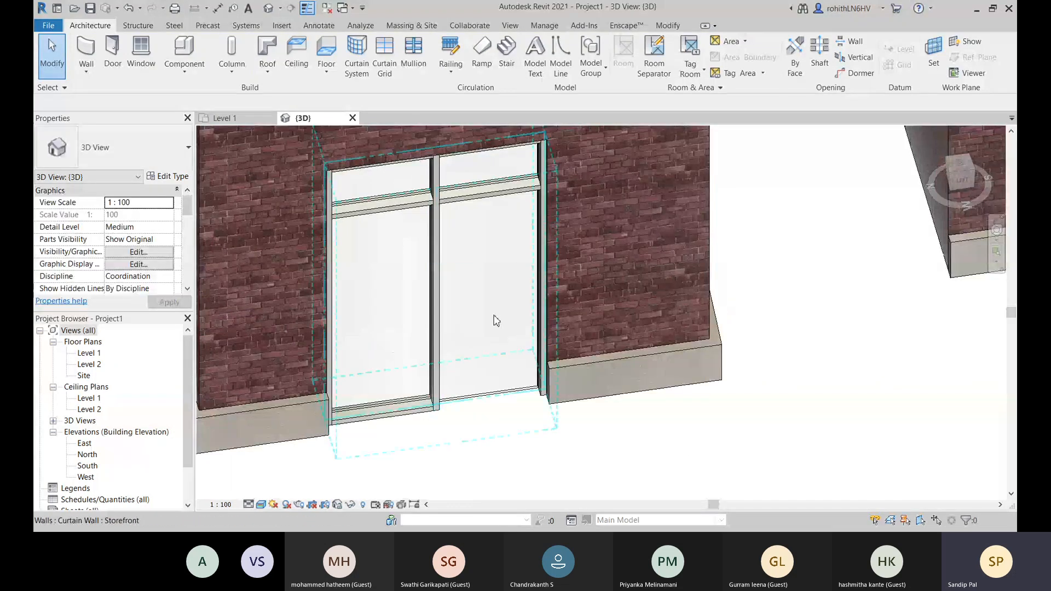
- Load the door family Door-Curtain-Wall-Single-Glass.rfa from the Doors folder of the English-Imperial library
scroll(495, 320, "up", 1)
middle_click_drag(512, 331, 529, 365)
left_click(282, 26)
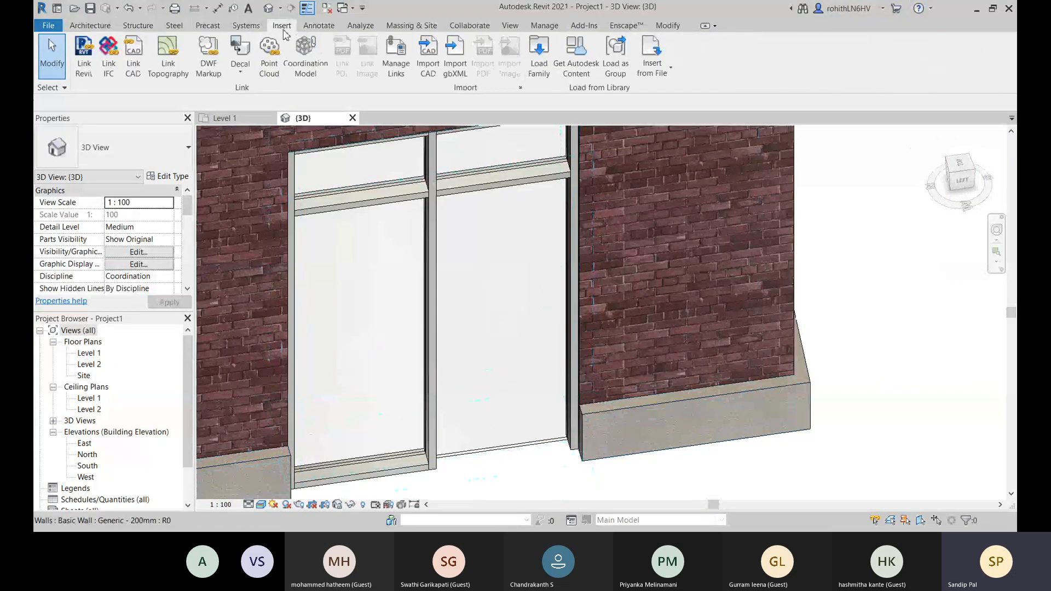
left_click(538, 55)
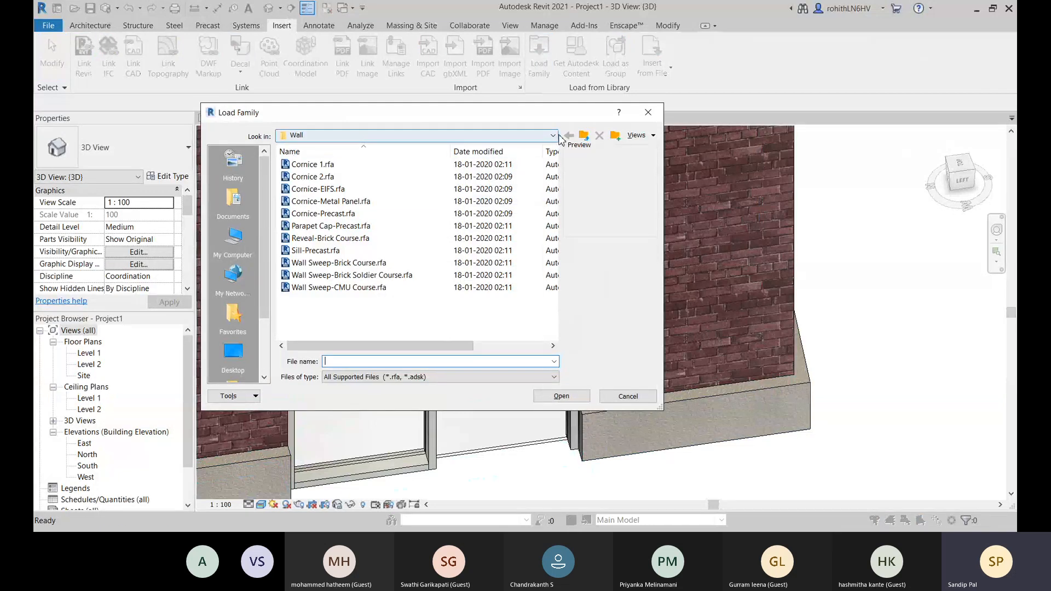
left_click(584, 137)
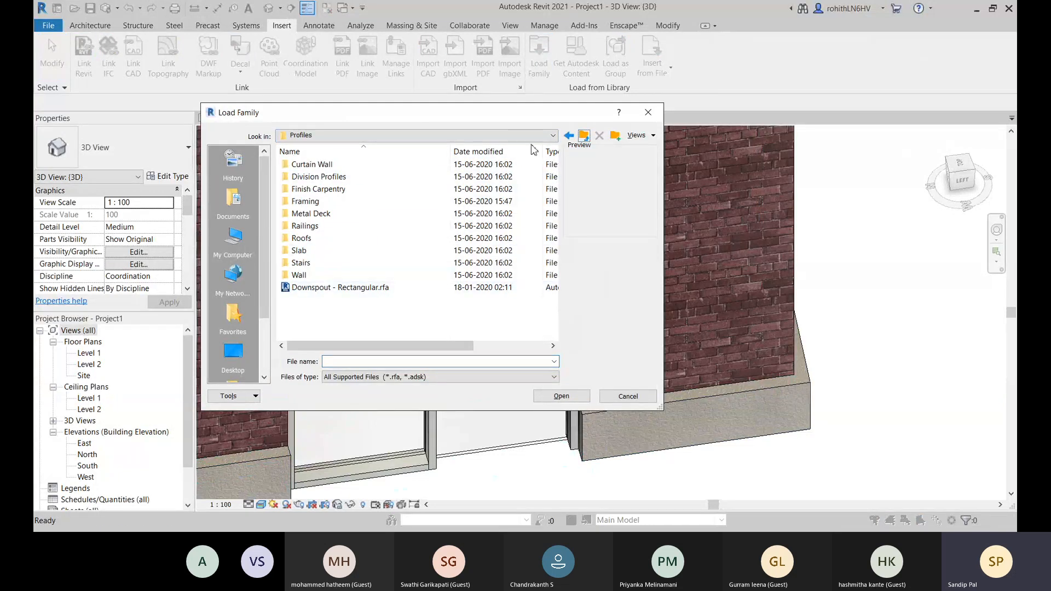
left_click(584, 136)
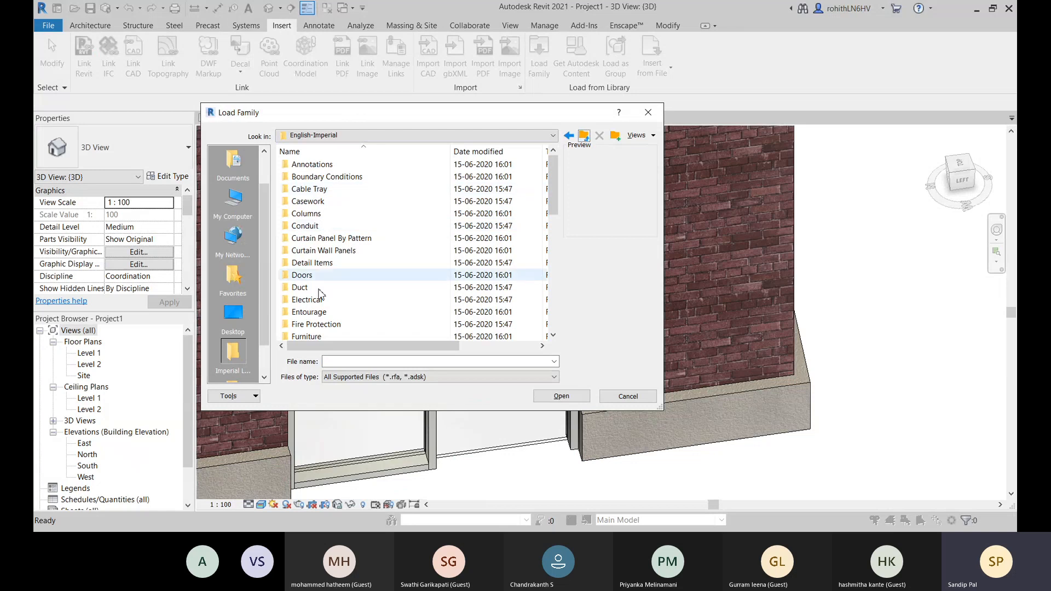
double_click(303, 276)
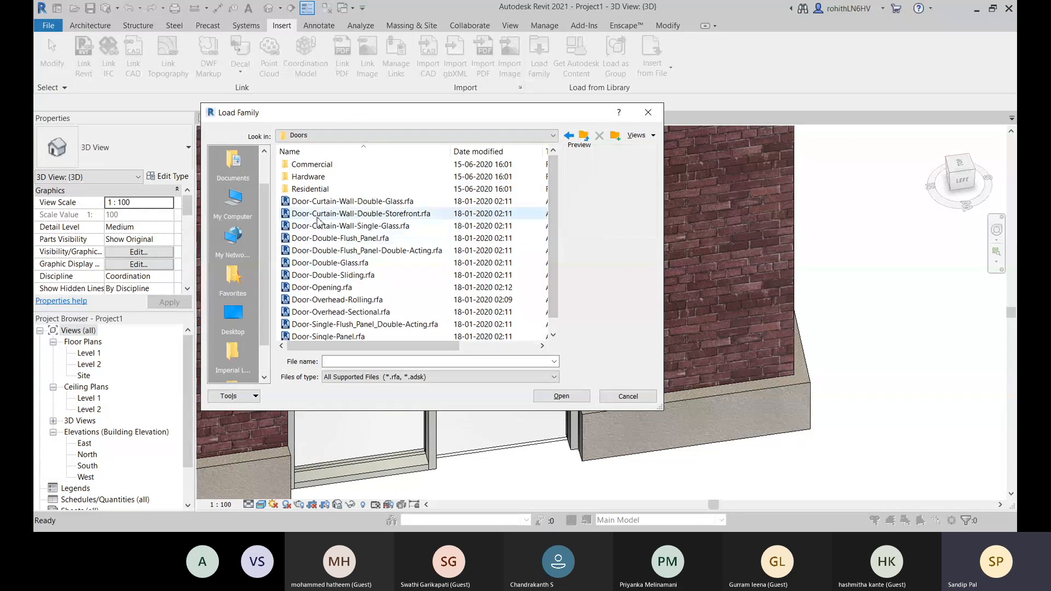
left_click(367, 213)
left_click(339, 201)
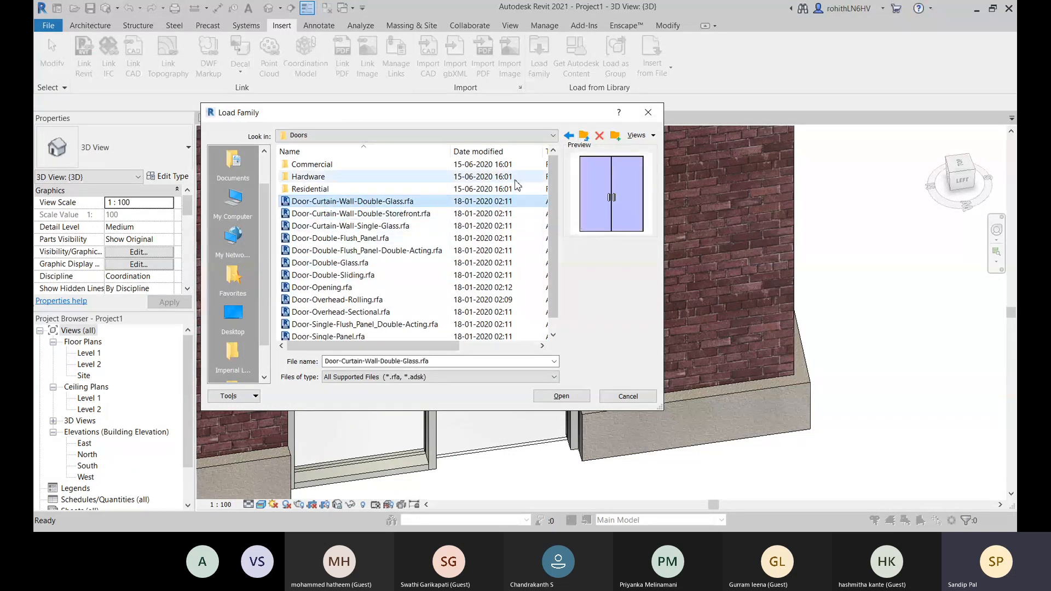
left_click(344, 226)
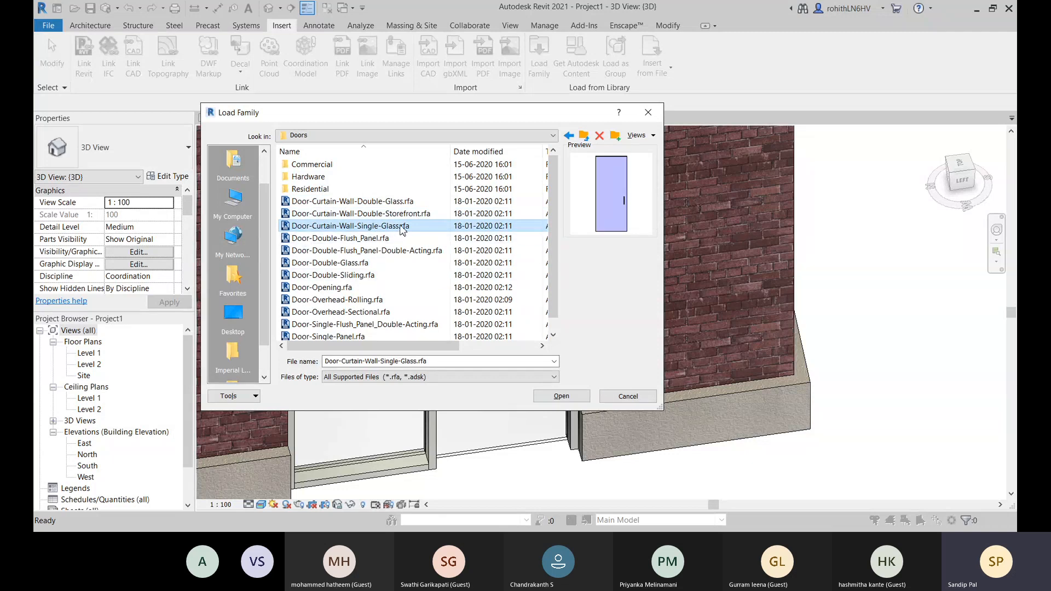
left_click(562, 396)
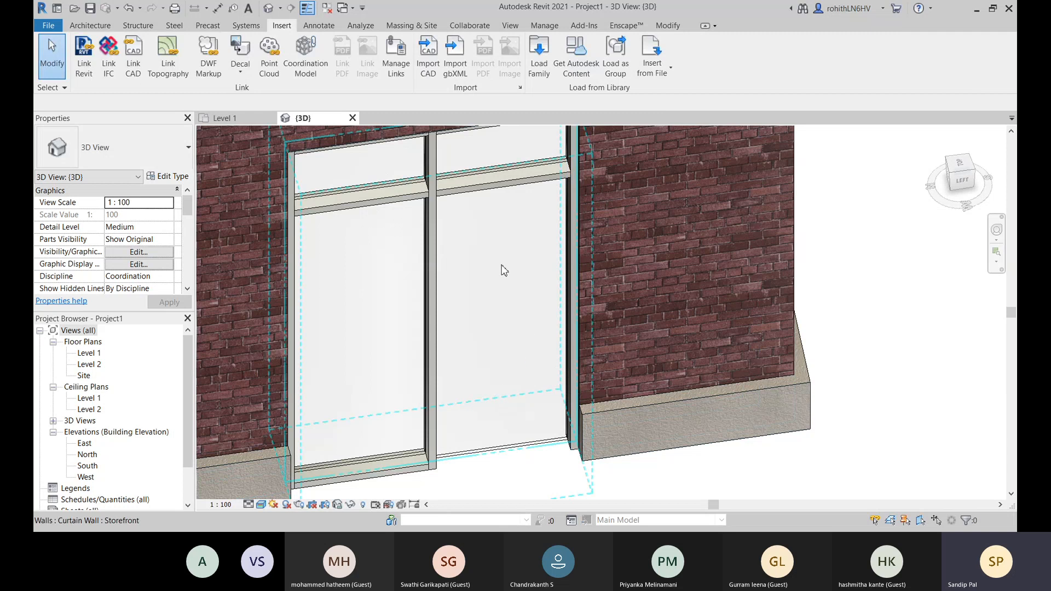
- Replace the lower right-hand glazed panel of the embedded Storefront curtain wall with the Door-Curtain-Wall-Single-Glass type
key("Tab")
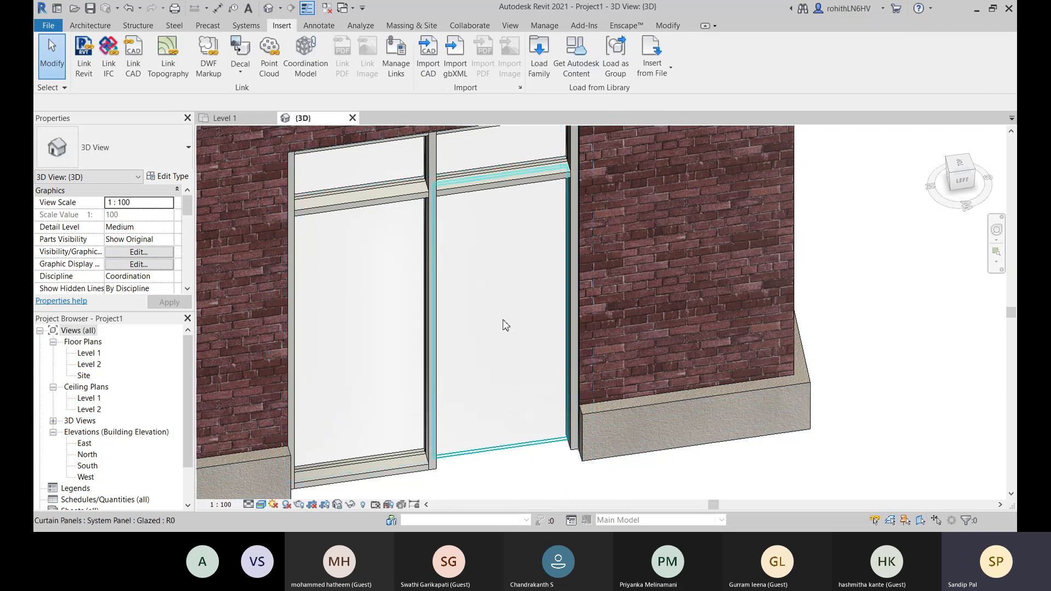
left_click(495, 201)
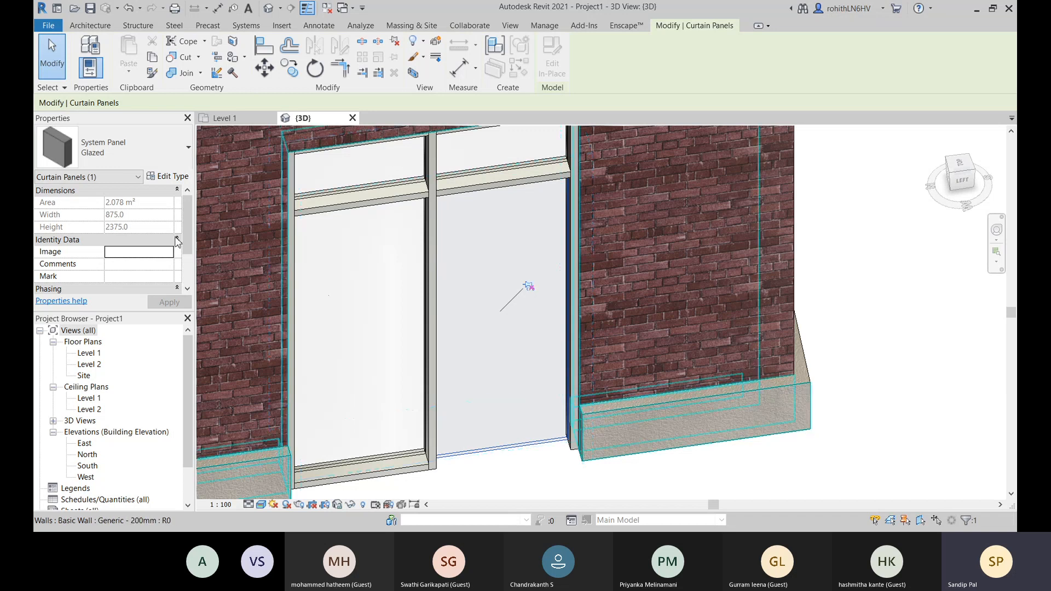
left_click(162, 158)
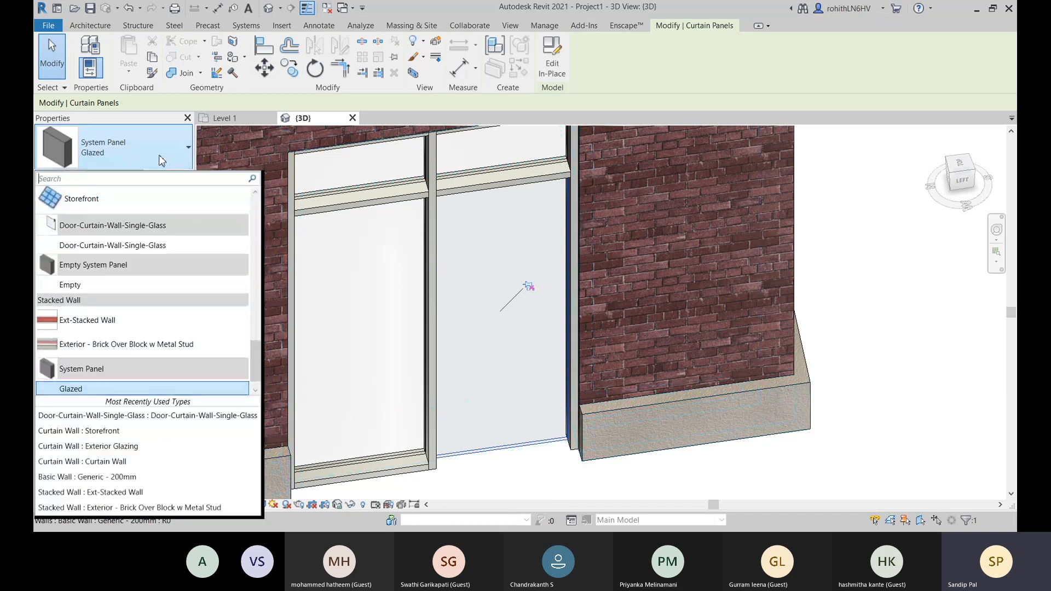
left_click(87, 249)
middle_click_drag(586, 469, 586, 420)
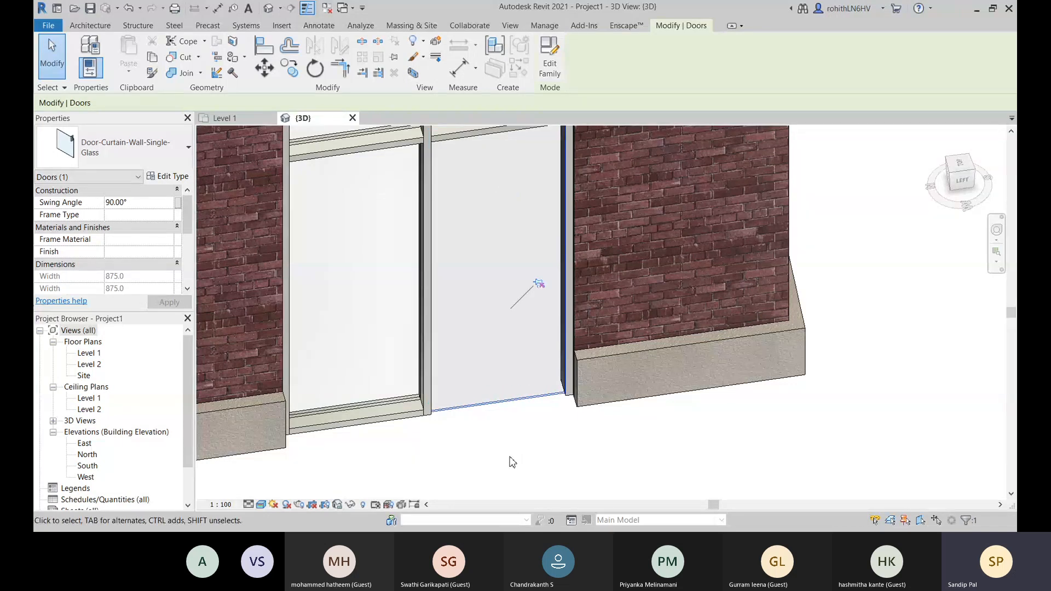
left_click(477, 442)
- Examine in 3D the brick wall around the curtain wall door and the separate Exterior - Brick Over Block w Metal Stud stacked wall
scroll(513, 294, "down", 3)
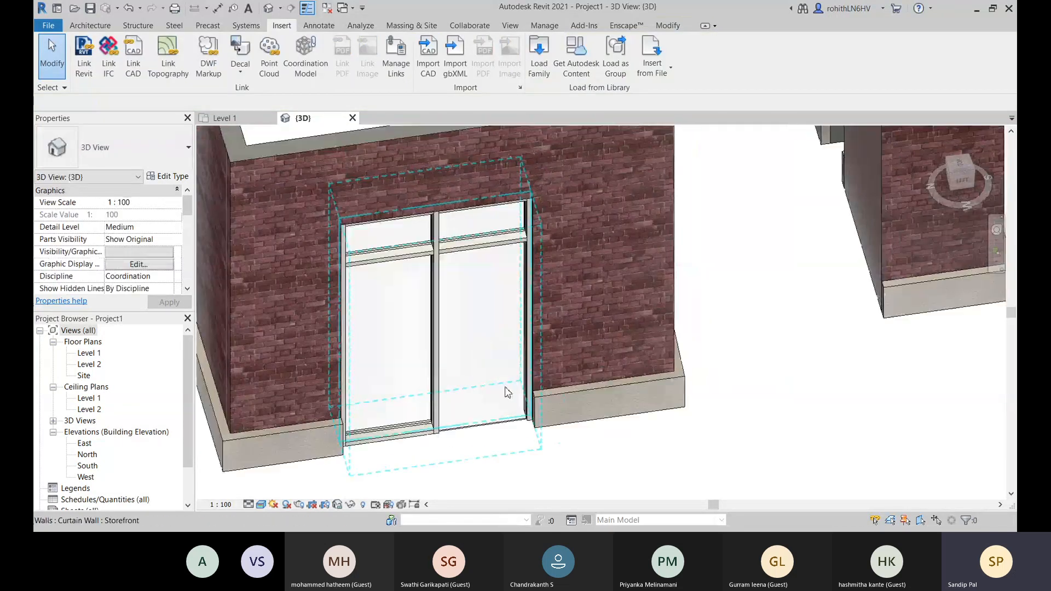
scroll(606, 337, "down", 4)
left_click(617, 221)
scroll(619, 224, "up", 3)
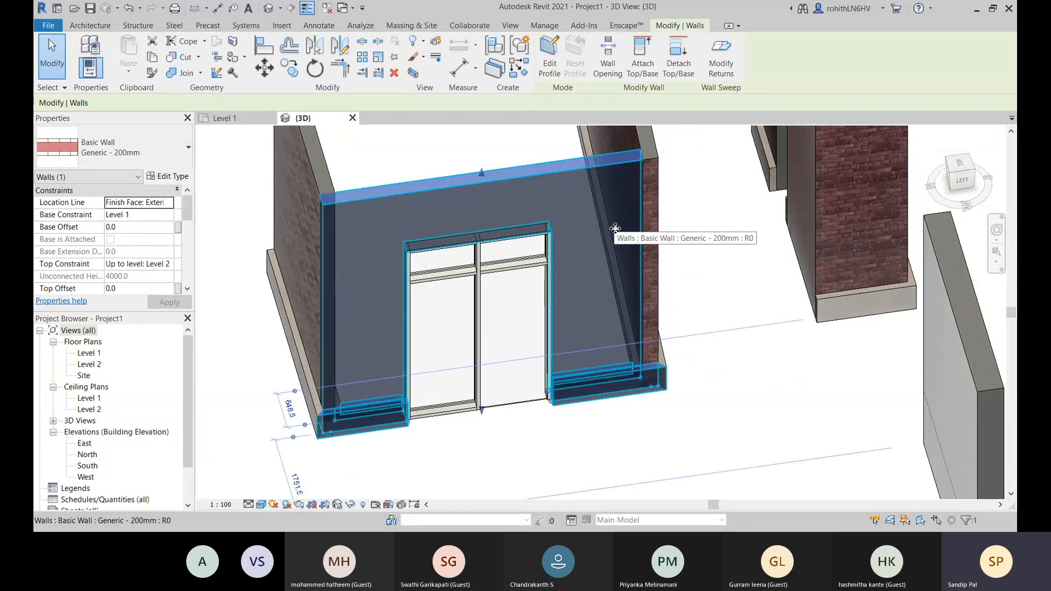
left_click(744, 360)
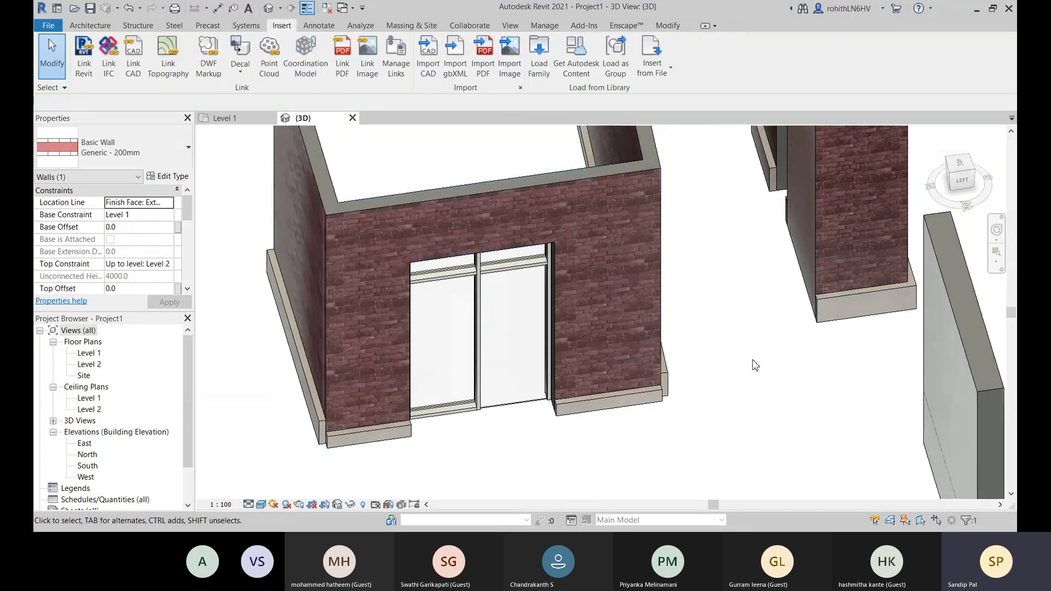
scroll(812, 301, "down", 1)
middle_click_drag(849, 375, 697, 387)
middle_click_drag(761, 418, 632, 336)
scroll(632, 335, "down", 1)
left_click(631, 325)
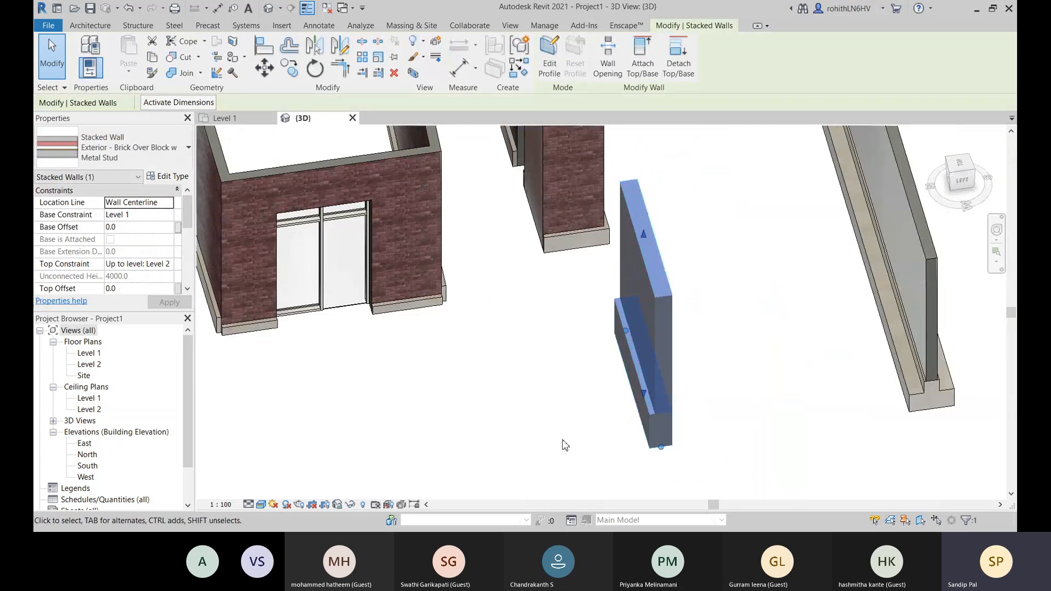
left_click(724, 371)
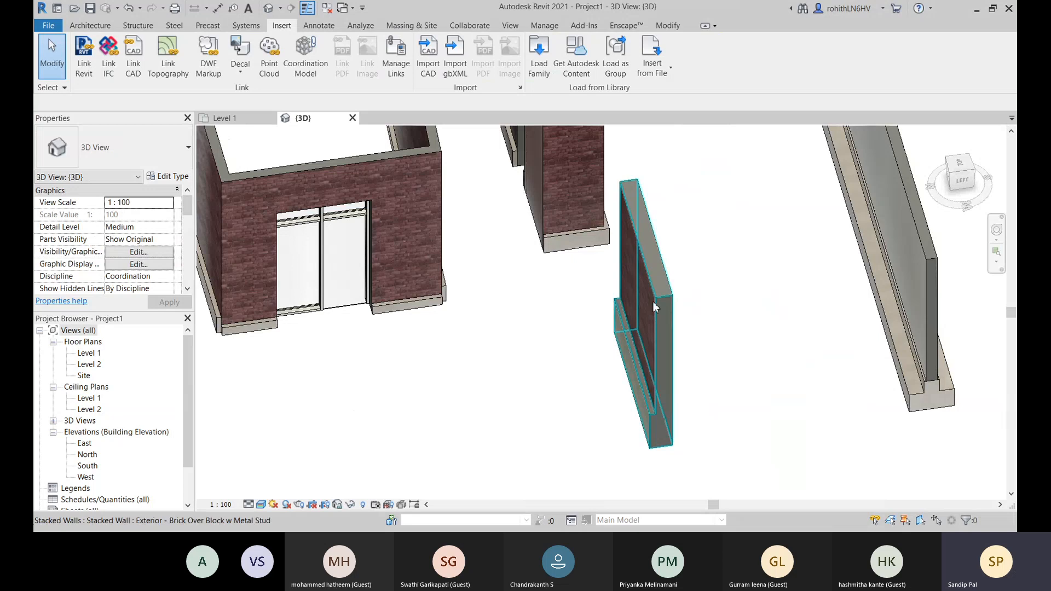
- Examine the curtain wall door's swing and the adjoining Generic - 200mm wall in the Level 1 floor plan
left_click(227, 118)
scroll(482, 255, "up", 2)
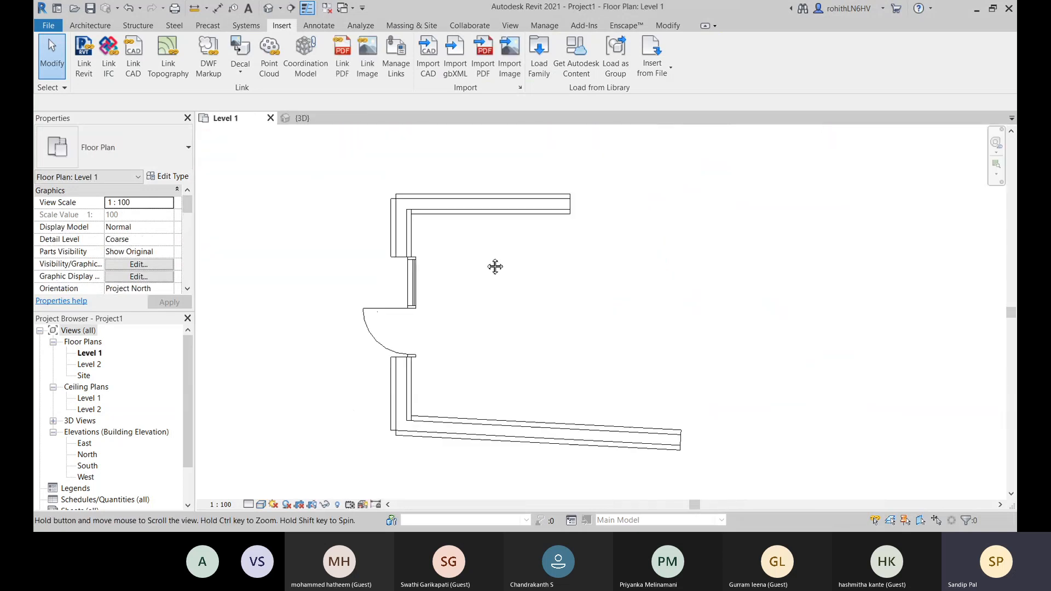
left_click(506, 215)
scroll(492, 191, "up", 1)
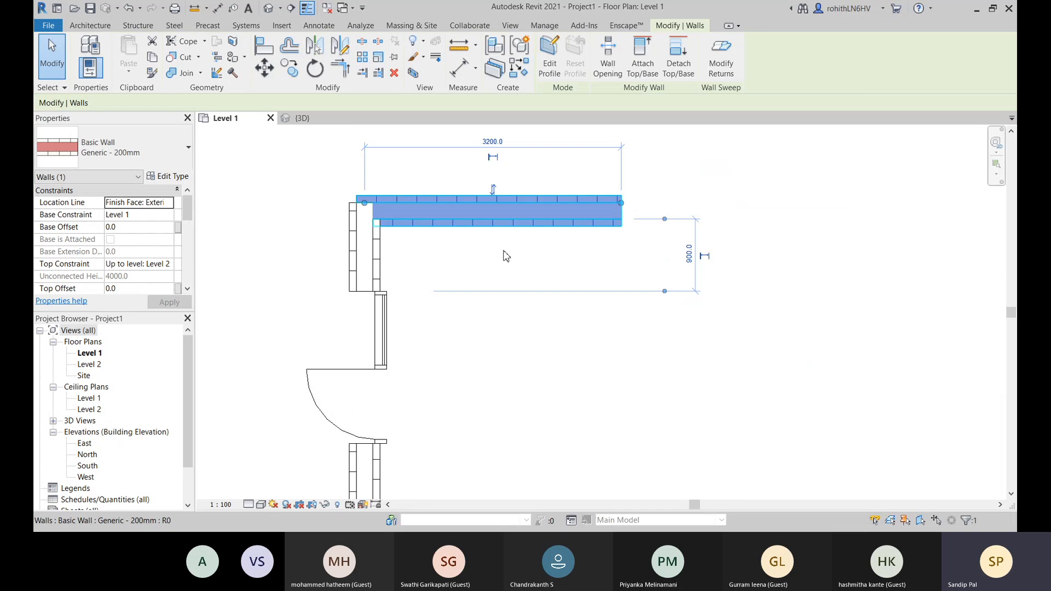
left_click(687, 392)
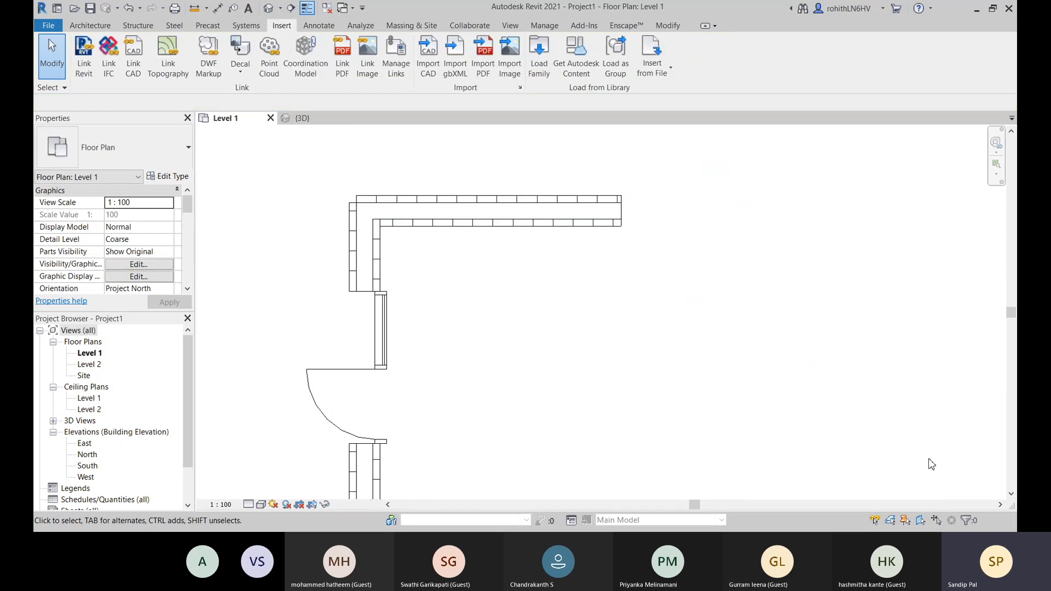